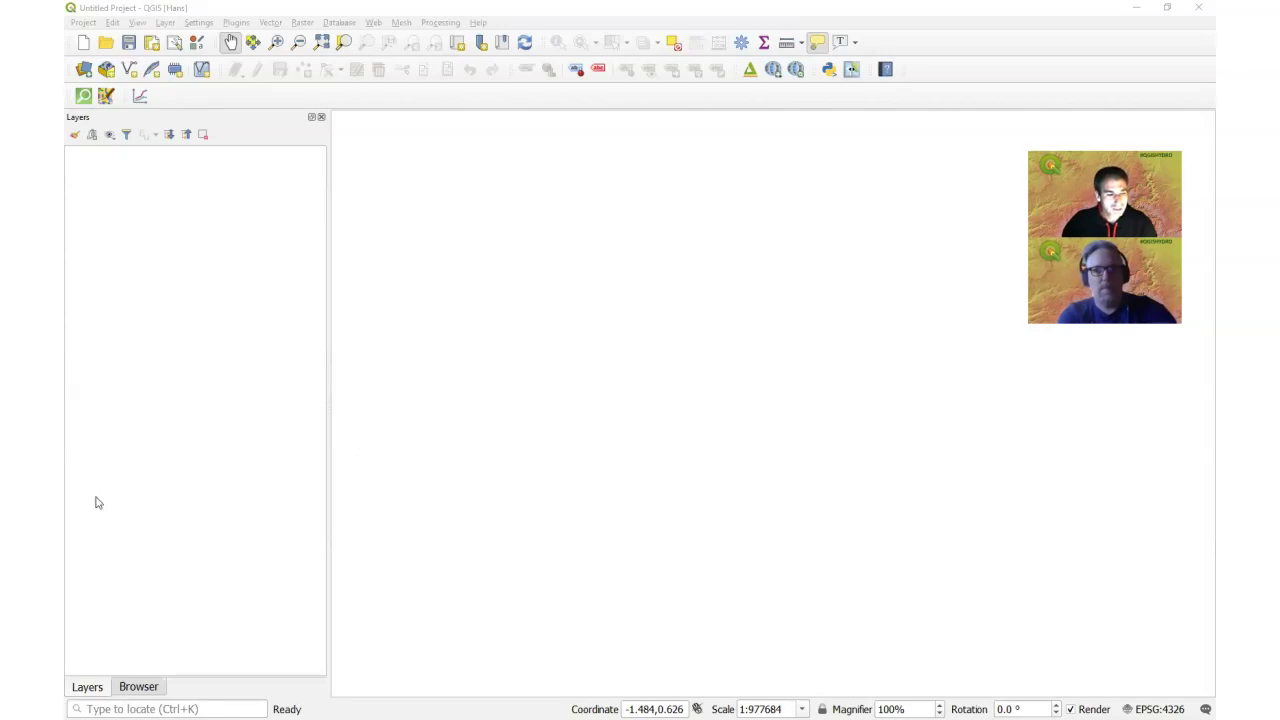
# Step: Add catchpolygons.shp from the Browser Favorites to the map and select its layer
pyautogui.click(137, 689)
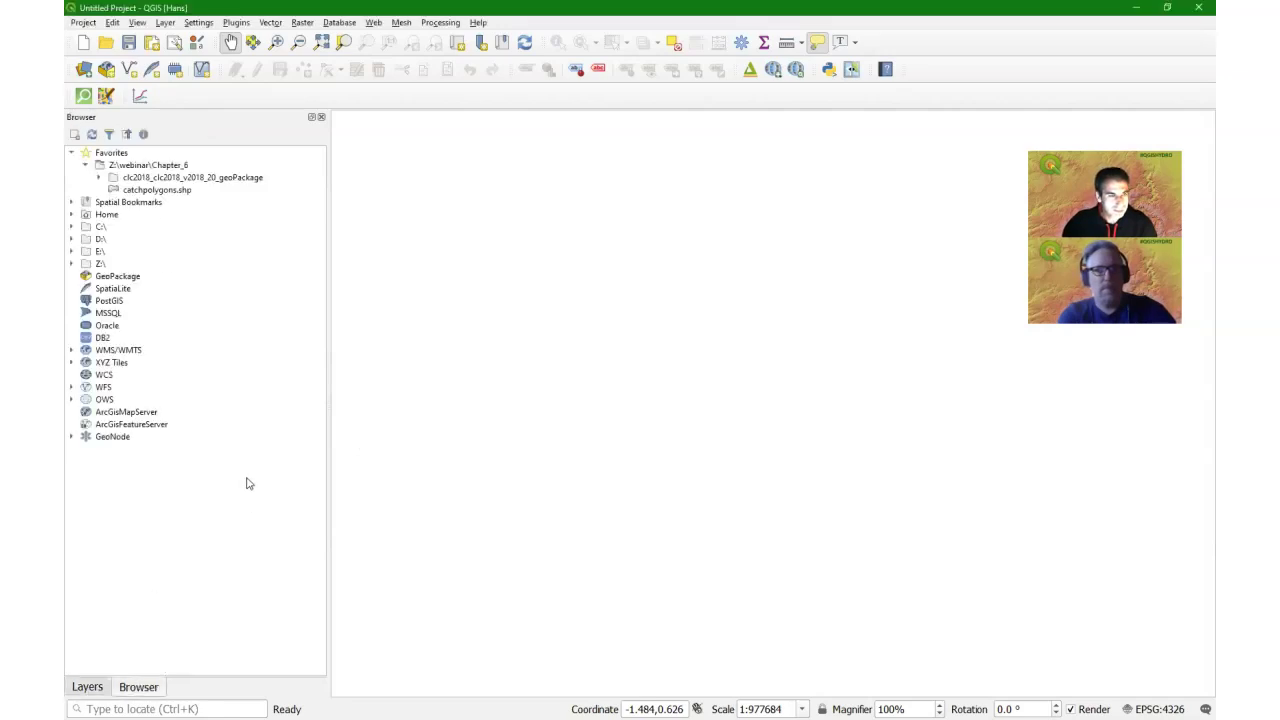
pyautogui.click(150, 190)
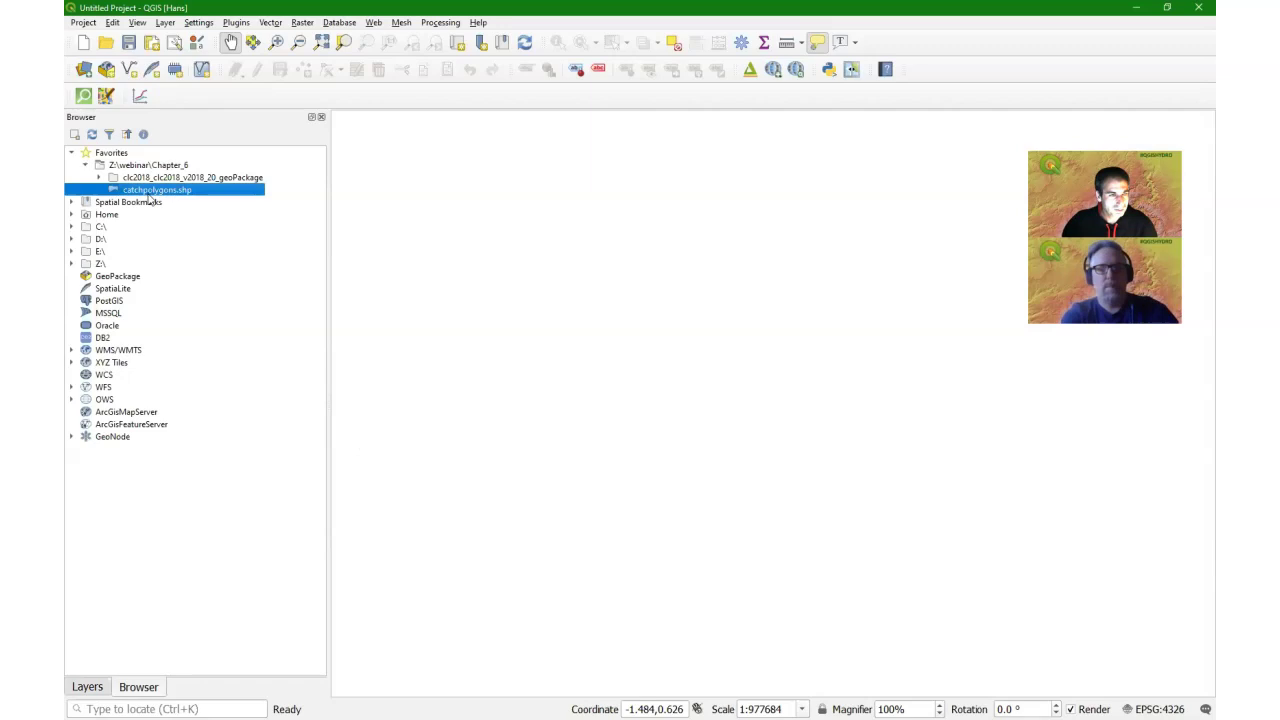
pyautogui.moveTo(150, 190); pyautogui.dragTo(694, 372)
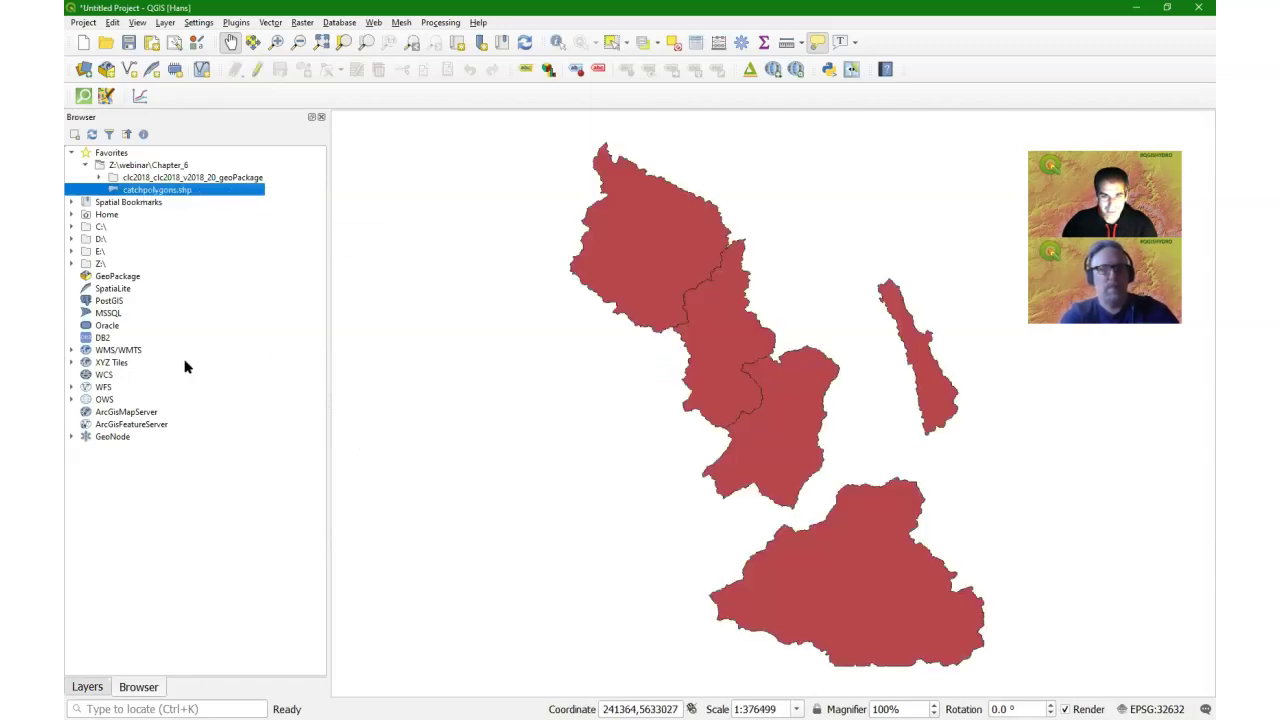
pyautogui.click(87, 689)
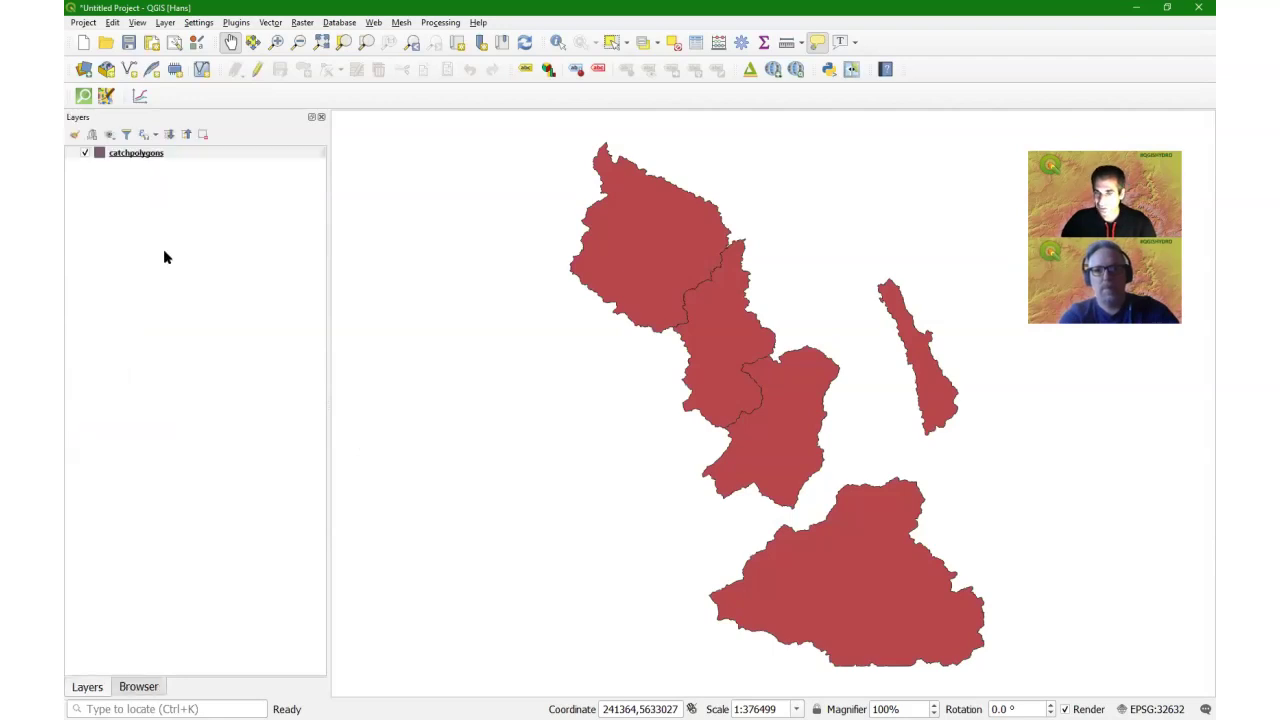
pyautogui.click(117, 155)
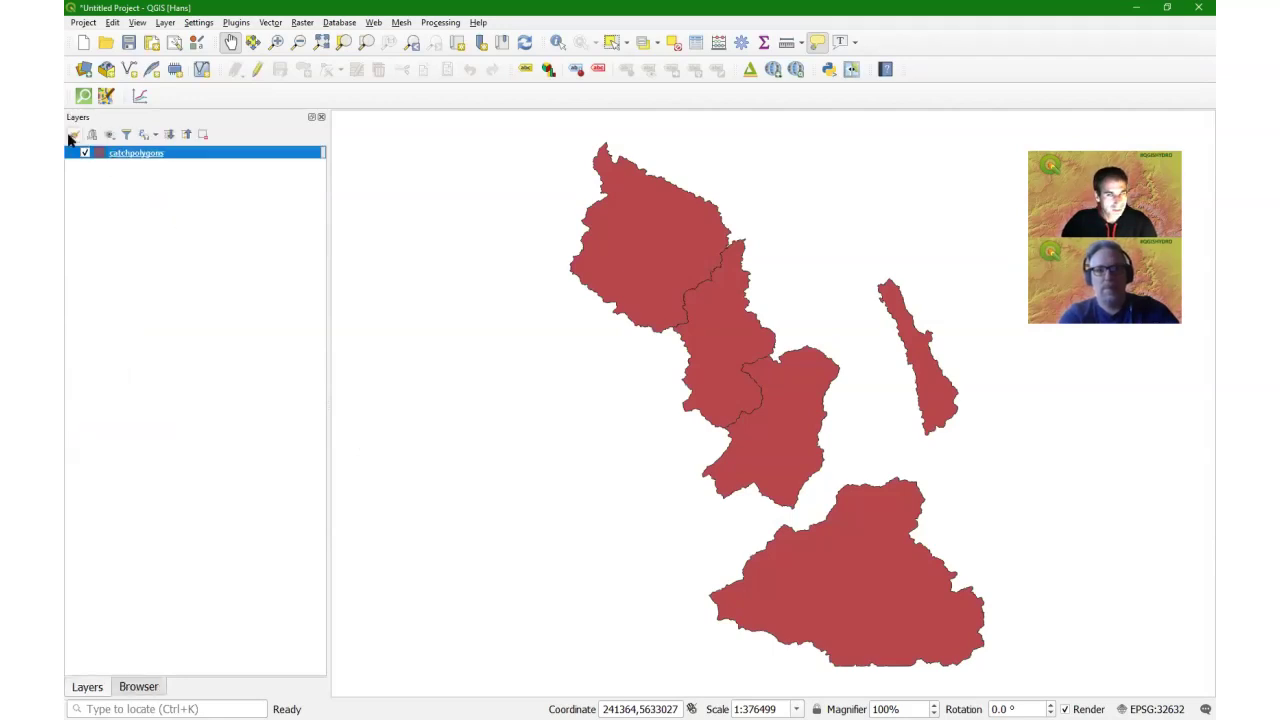
# Step: Restyle catchpolygons as an outline-only simple line with a 0.66 mm black stroke
pyautogui.click(72, 134)
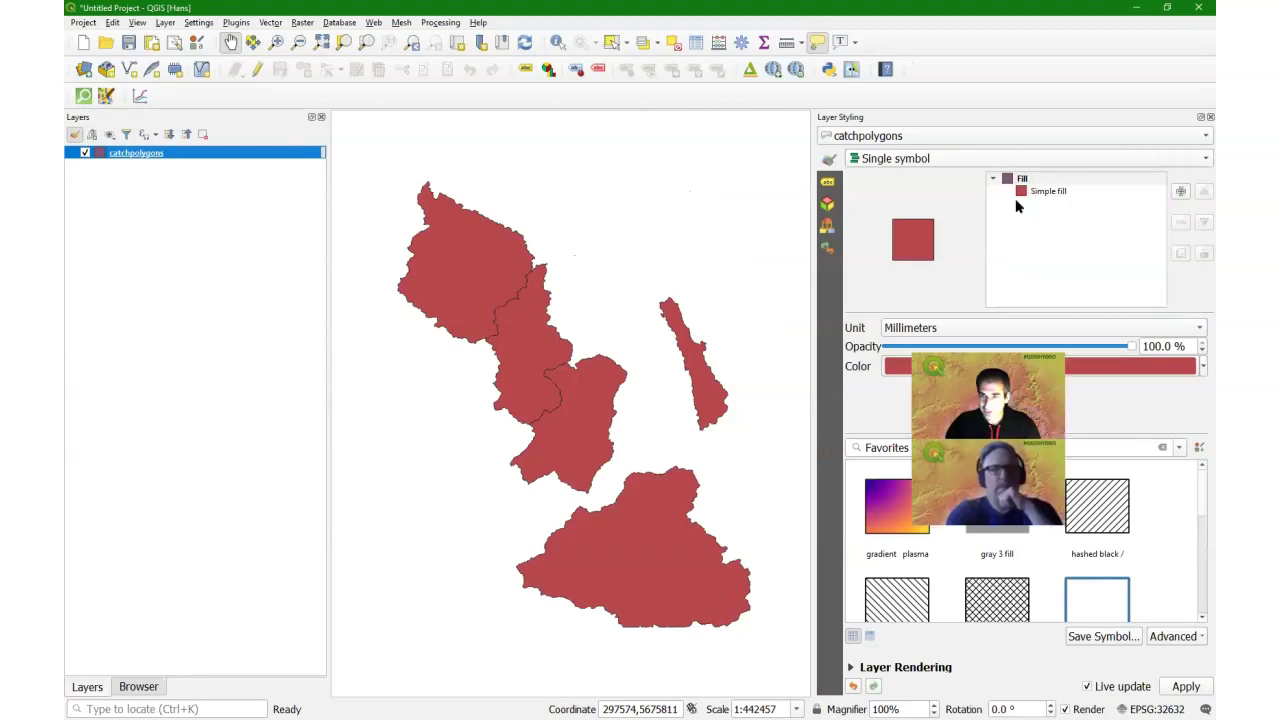
pyautogui.click(1034, 191)
pyautogui.click(1040, 329)
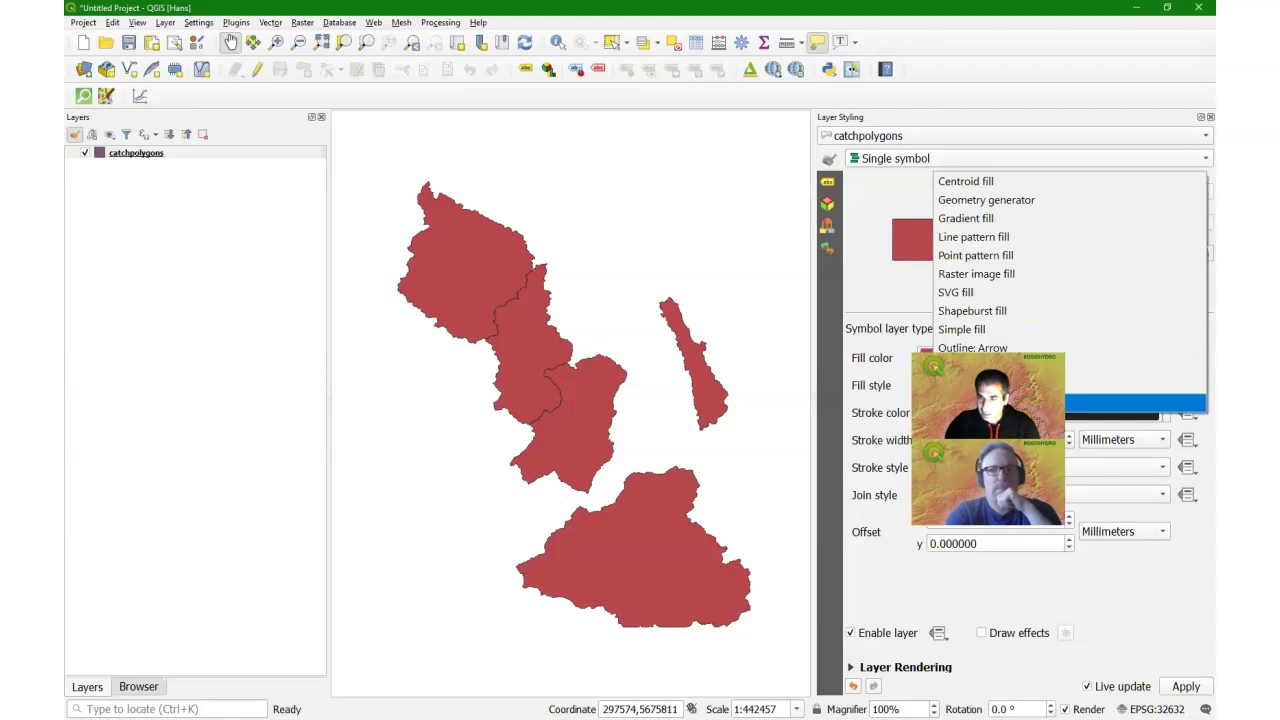
pyautogui.click(1040, 403)
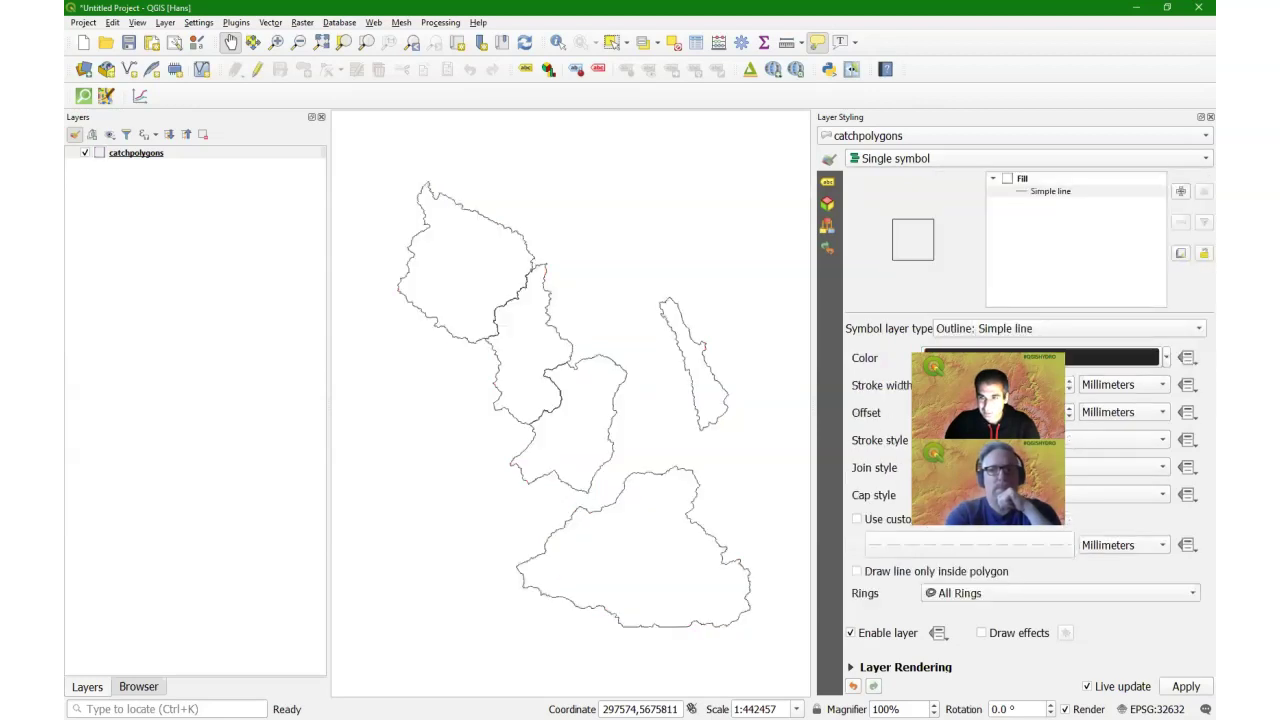
pyautogui.scroll(2, 1008, 390)
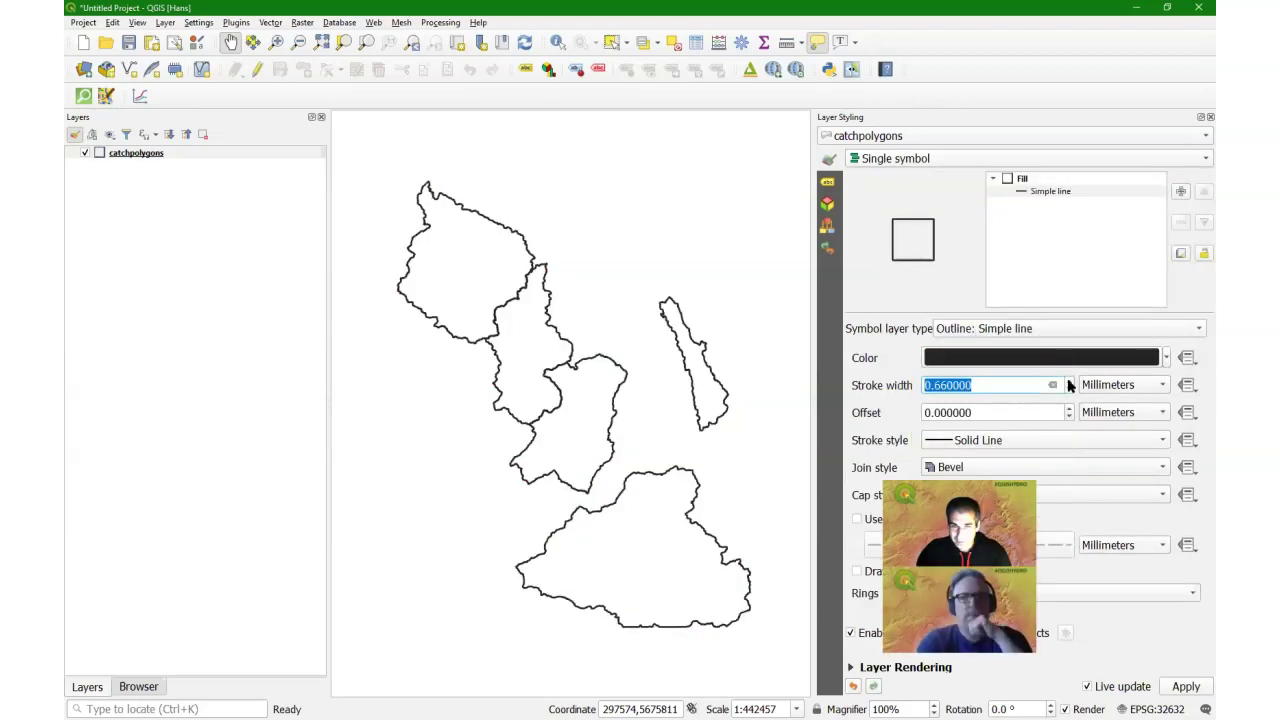
pyautogui.click(142, 156)
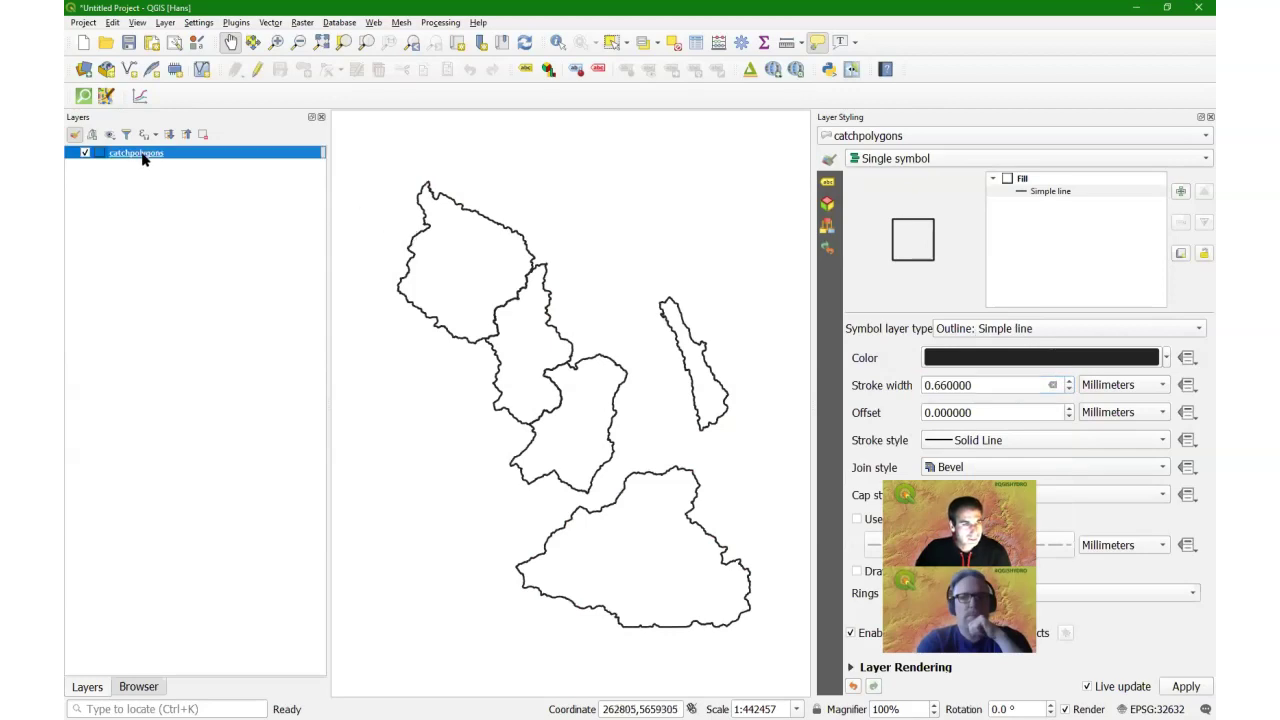
# Step: Open the catchpolygons attribute table and move it aside to reveal the catchments
pyautogui.rightClick(142, 156)
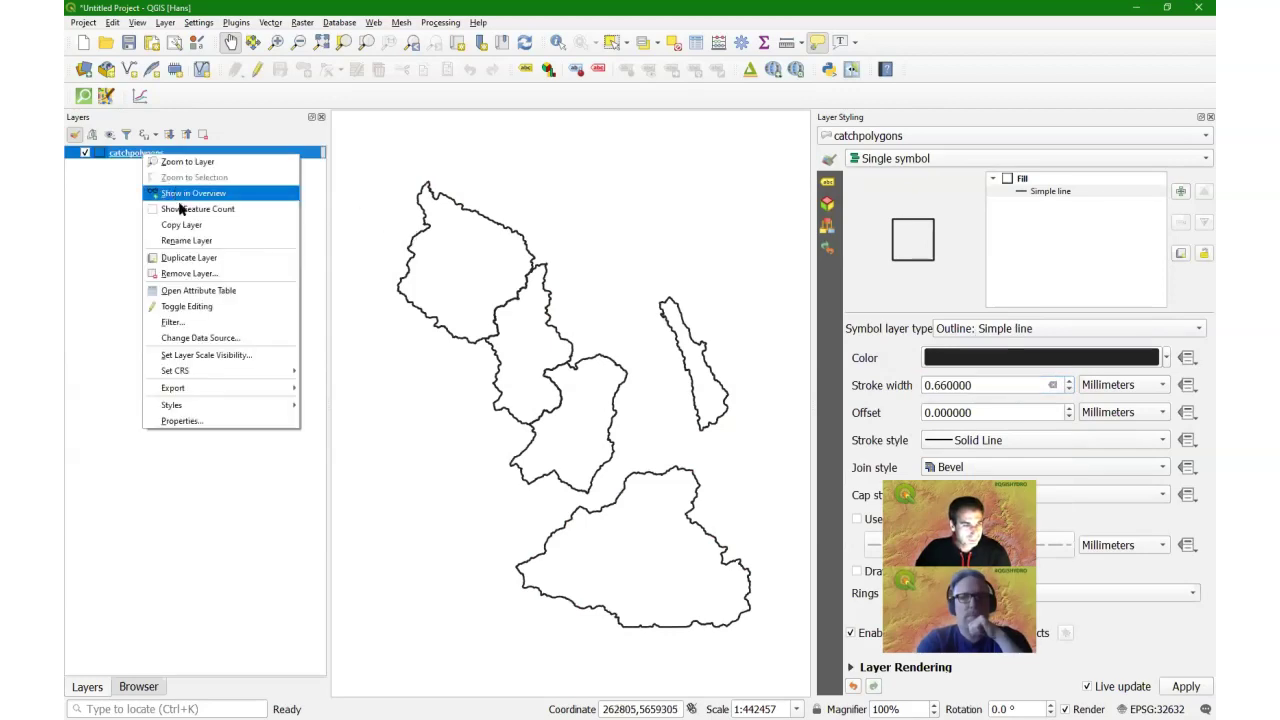
pyautogui.click(195, 291)
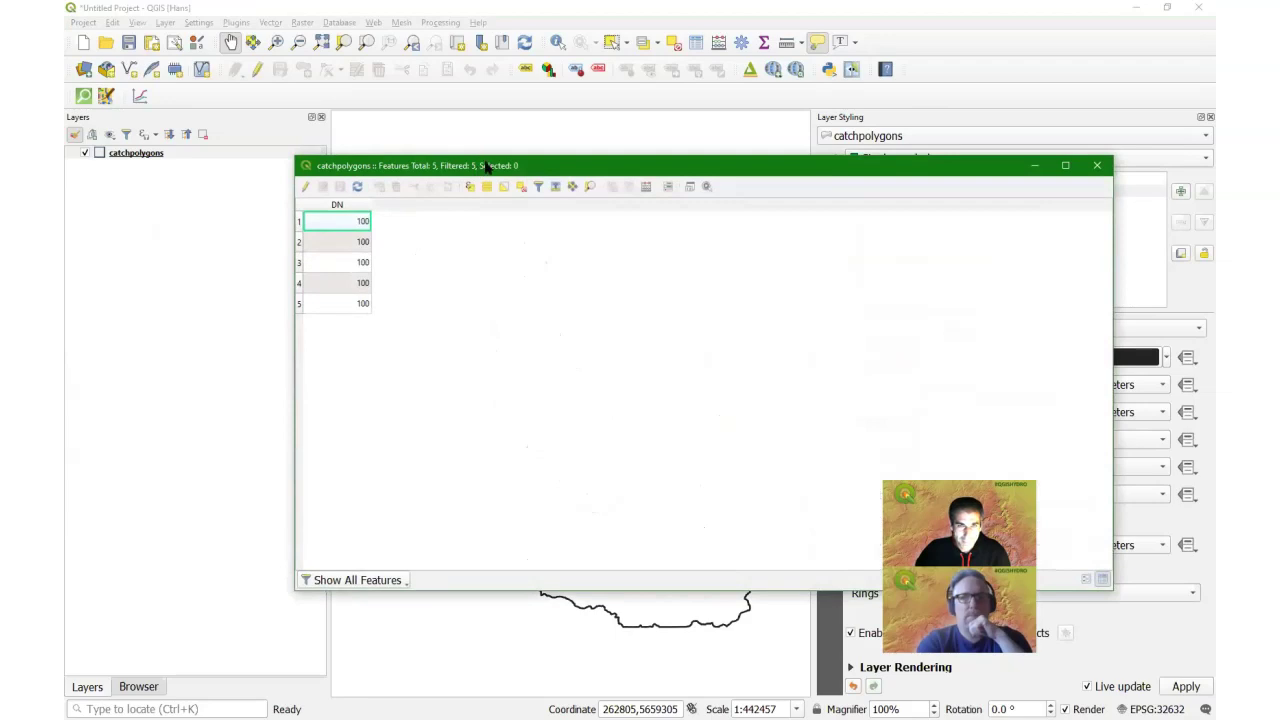
pyautogui.moveTo(486, 166); pyautogui.dragTo(392, 137)
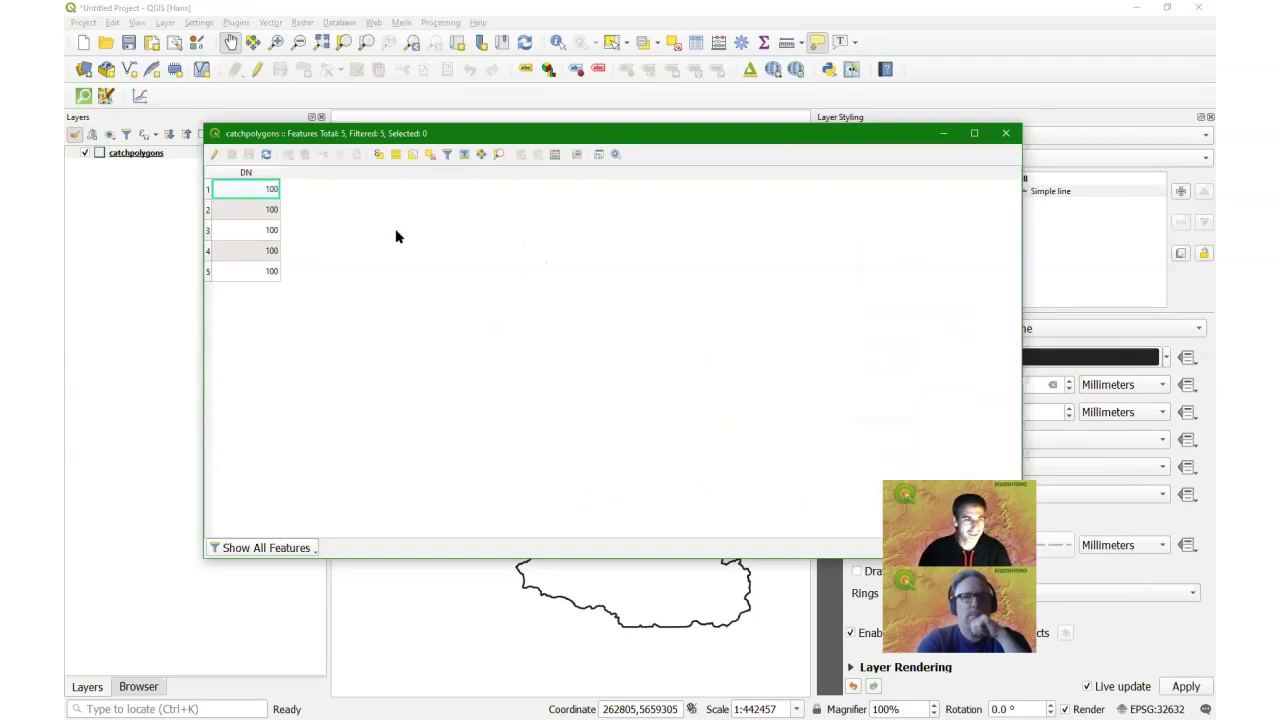
pyautogui.moveTo(270, 135); pyautogui.dragTo(691, 145)
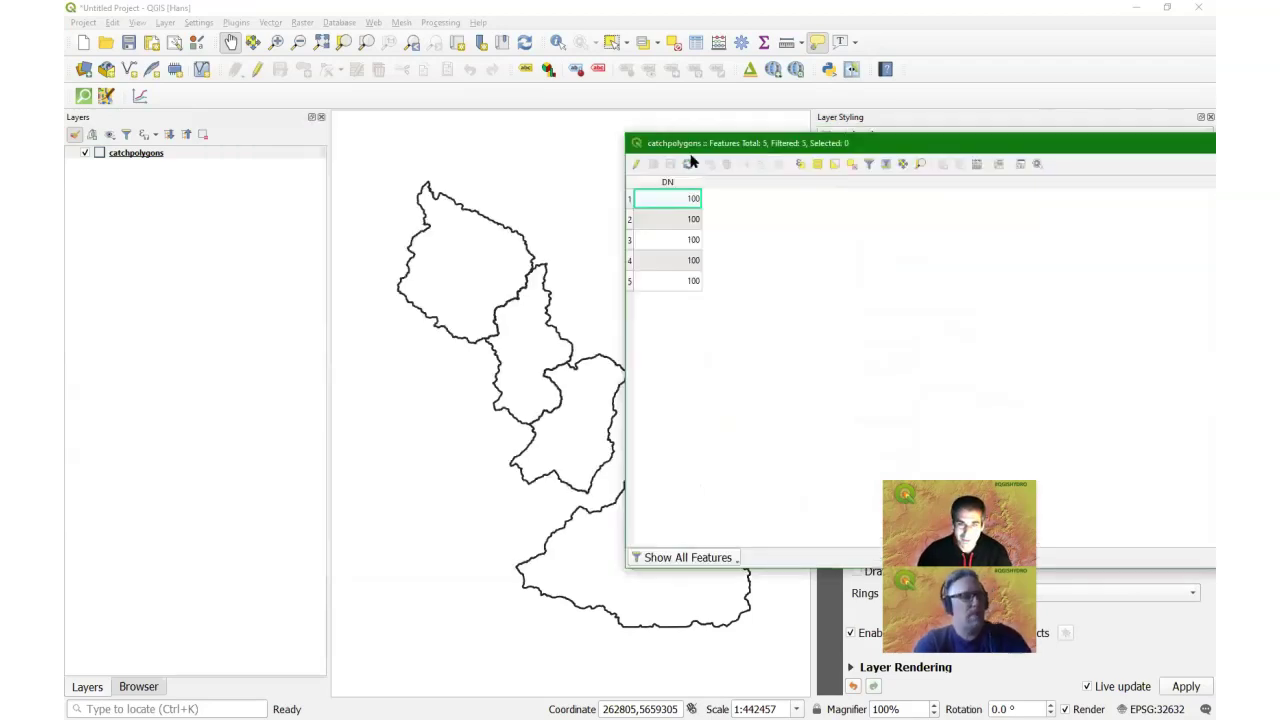
# Step: Select features one by one to locate their catchments, ending on the middle catchment's feature
pyautogui.click(629, 200)
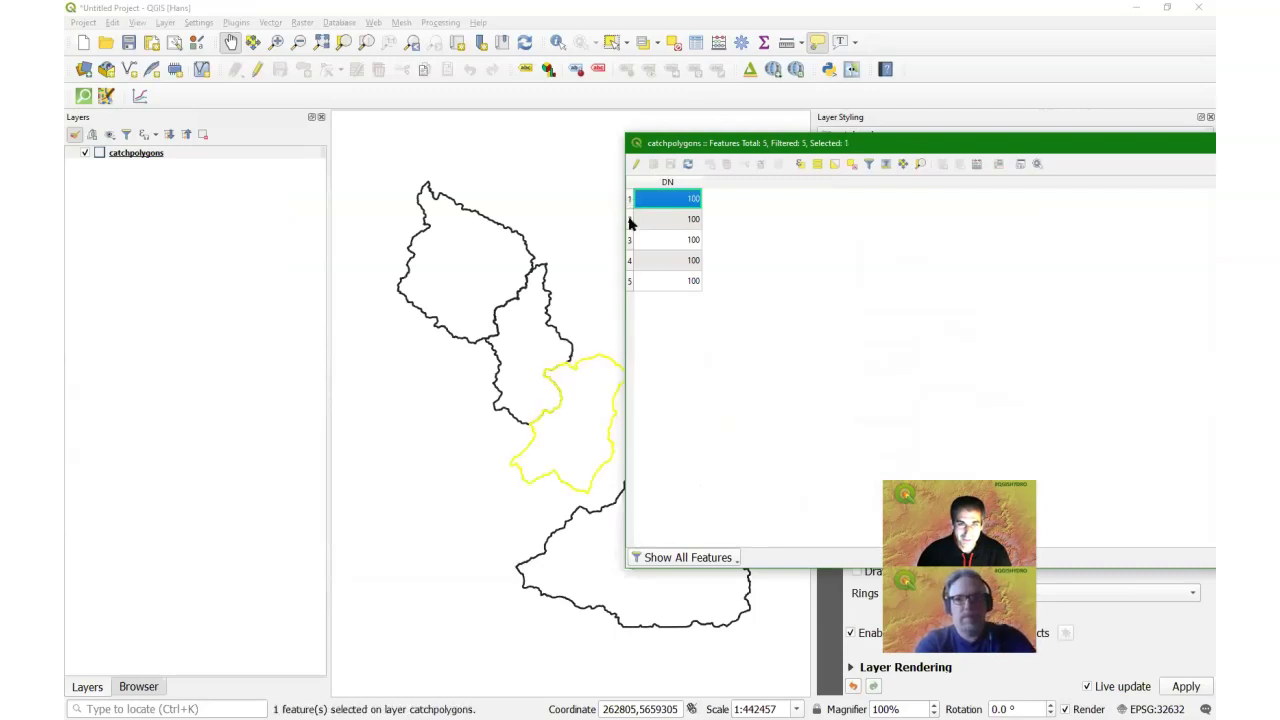
pyautogui.click(629, 220)
pyautogui.click(629, 241)
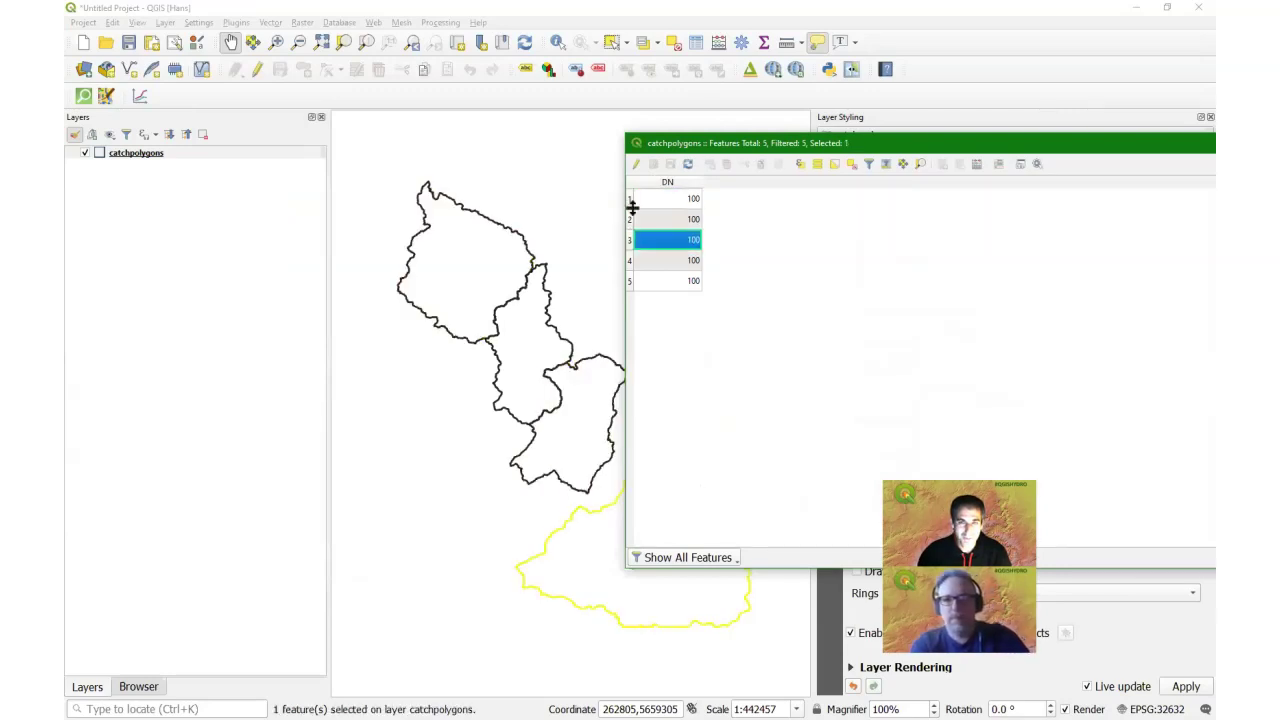
pyautogui.click(630, 201)
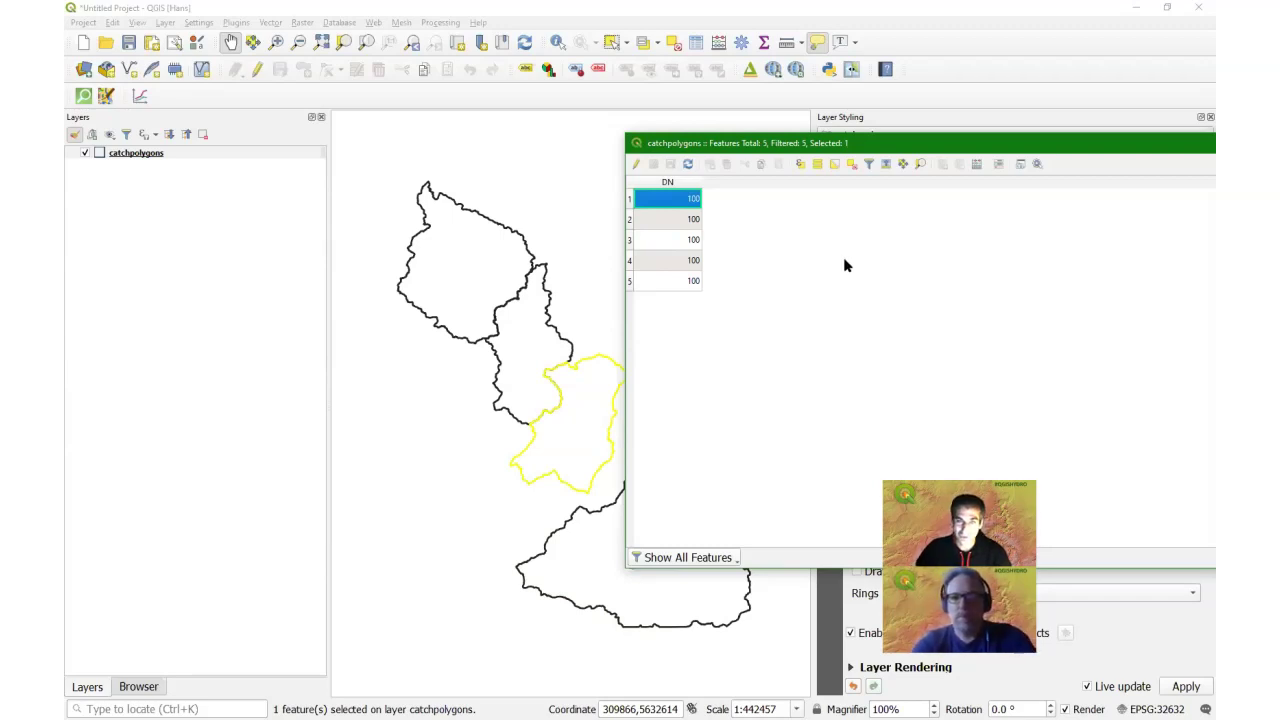
pyautogui.click(677, 143)
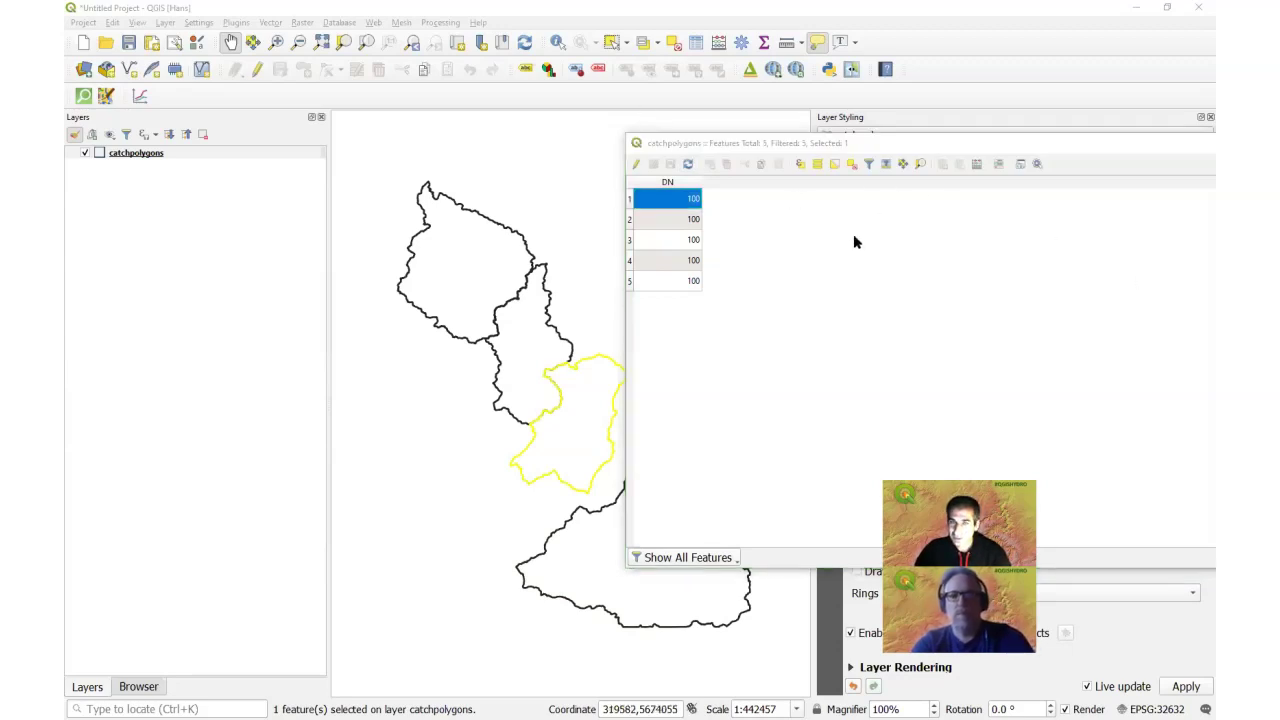
# Step: Use the Field Calculator to update DN of the selected middle catchment with $id, giving 4
pyautogui.click(976, 164)
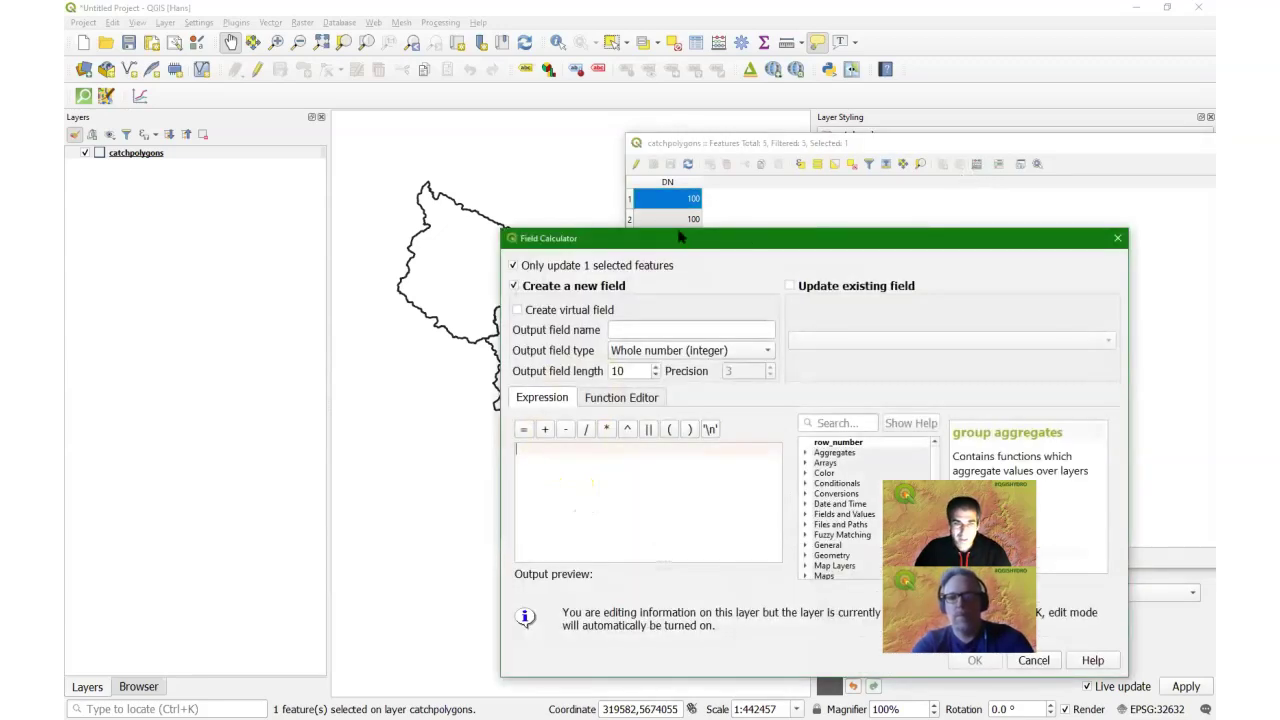
pyautogui.moveTo(678, 237); pyautogui.dragTo(455, 103)
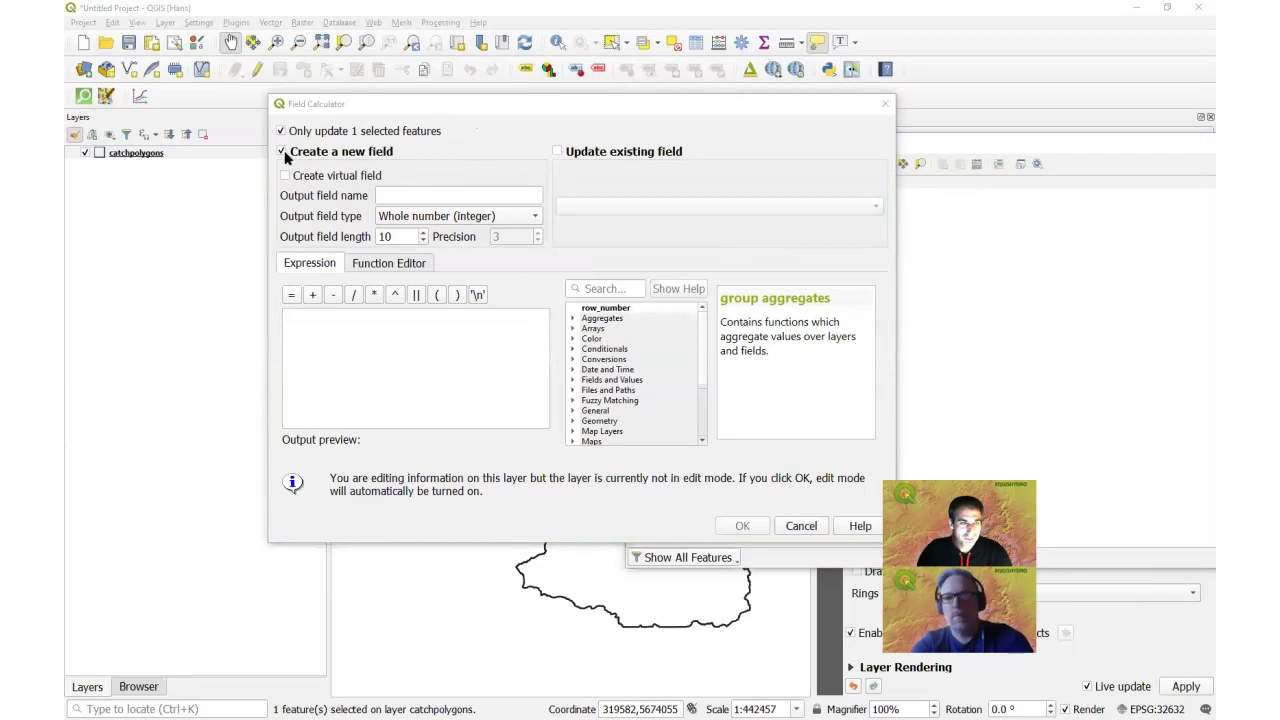
pyautogui.click(557, 151)
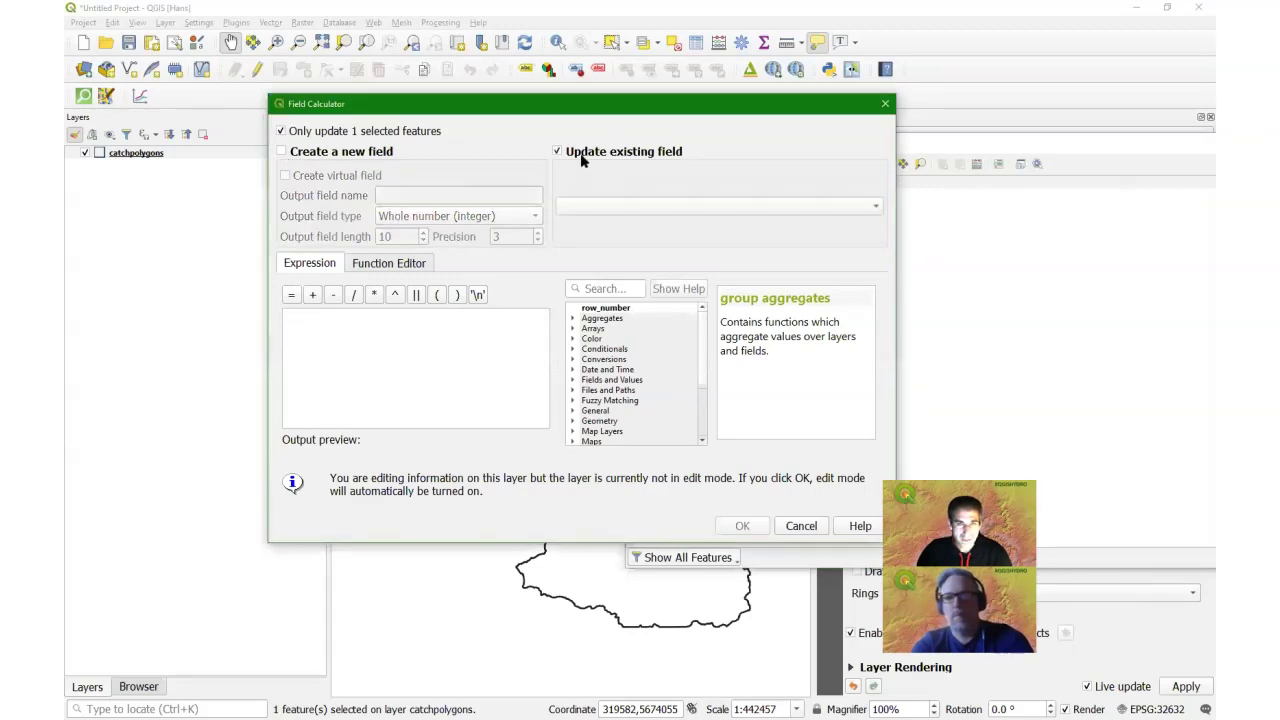
pyautogui.click(734, 210)
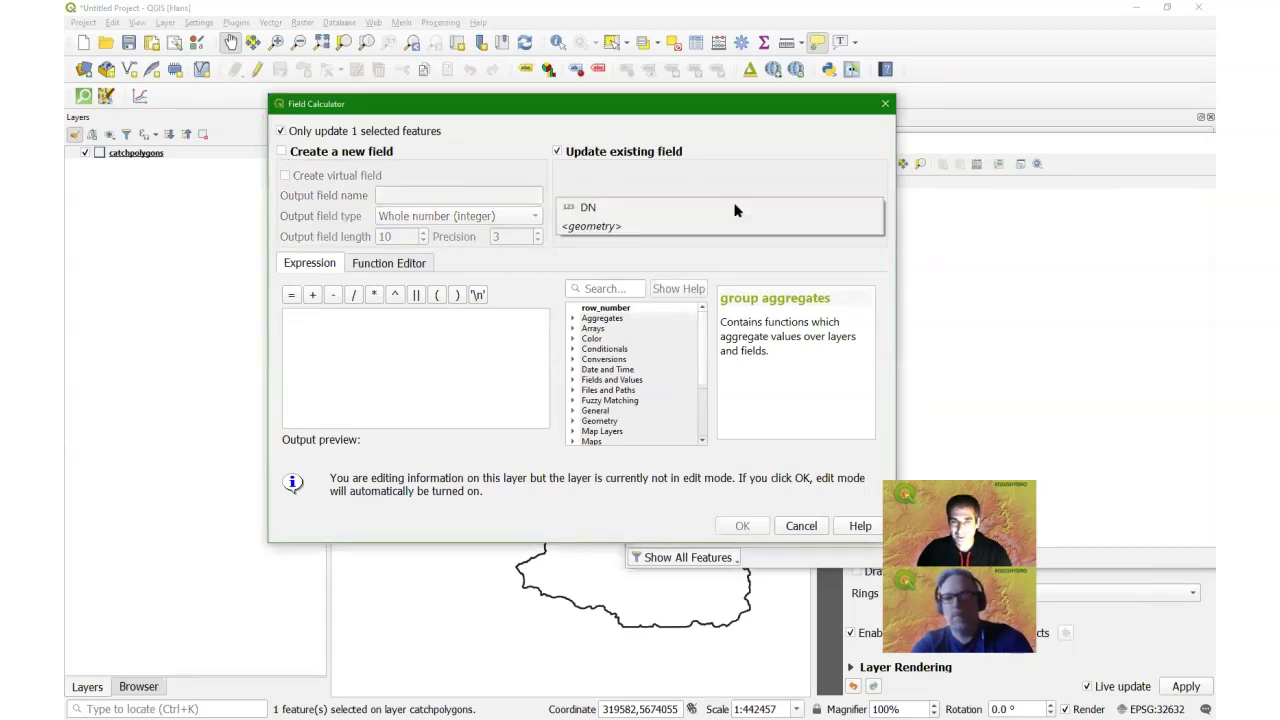
pyautogui.click(620, 210)
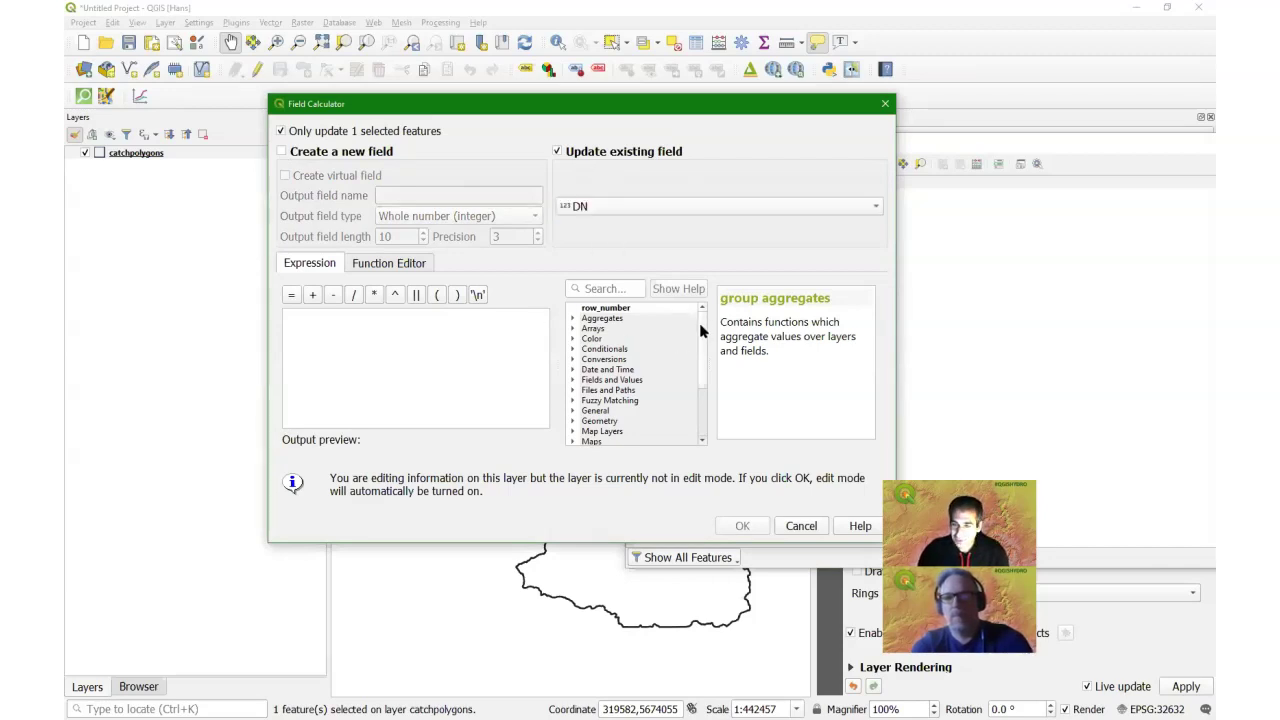
pyautogui.moveTo(699, 323); pyautogui.dragTo(658, 405)
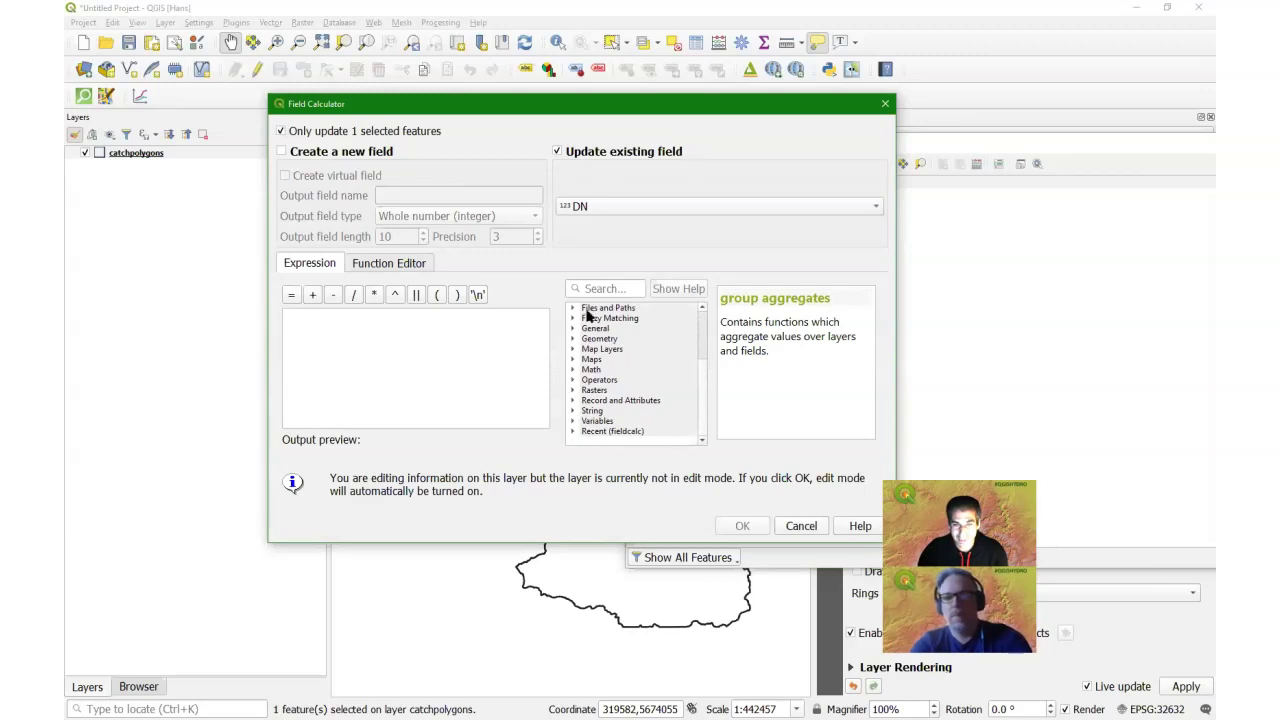
pyautogui.click(574, 401)
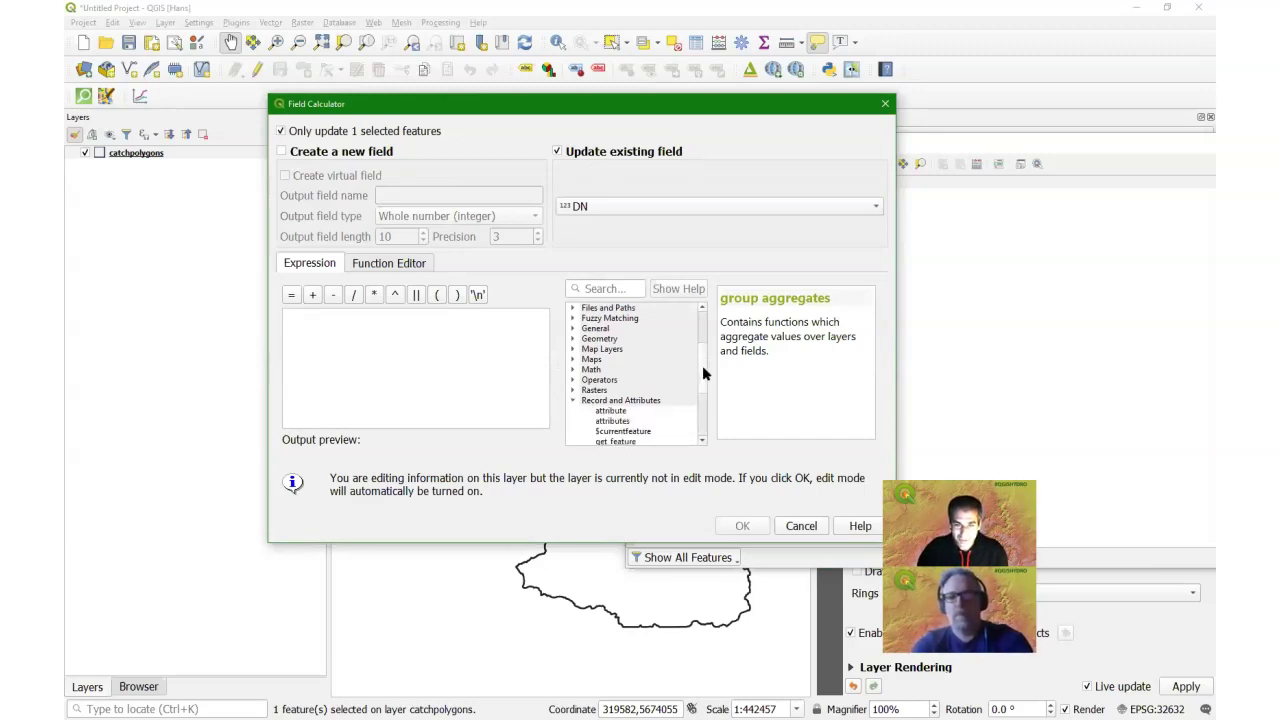
pyautogui.scroll(-2, 702, 375)
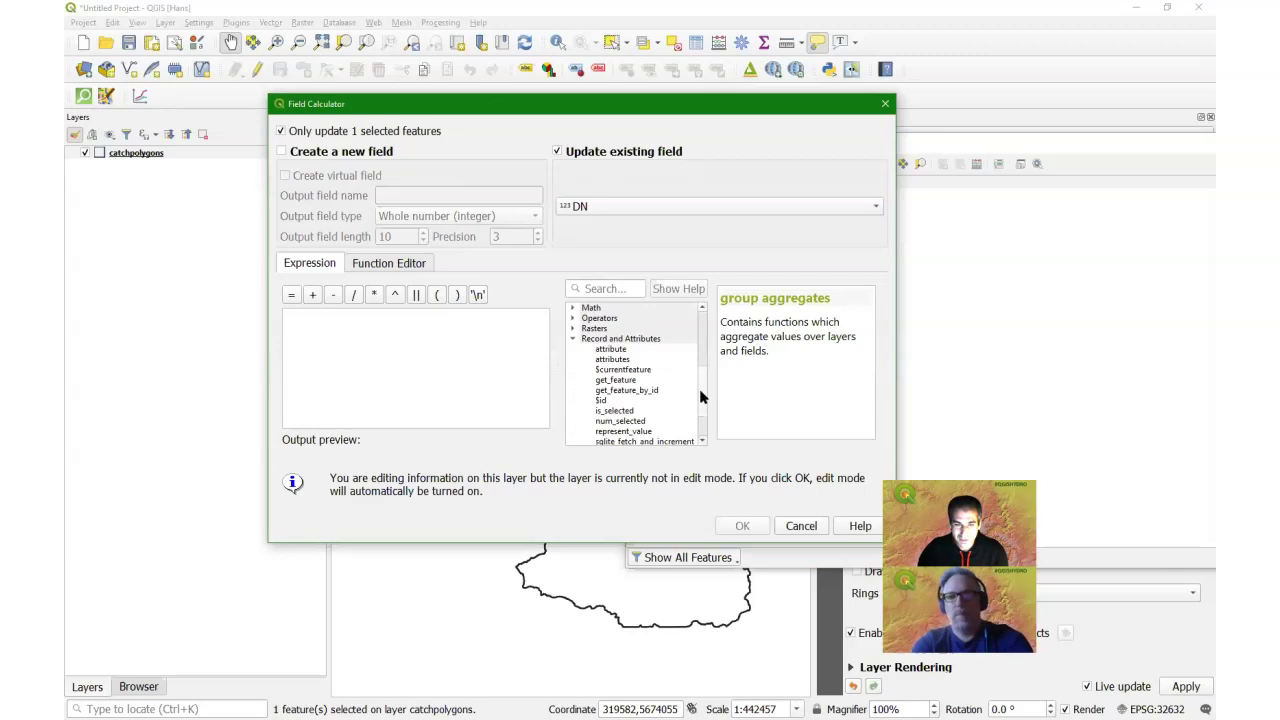
pyautogui.click(605, 405)
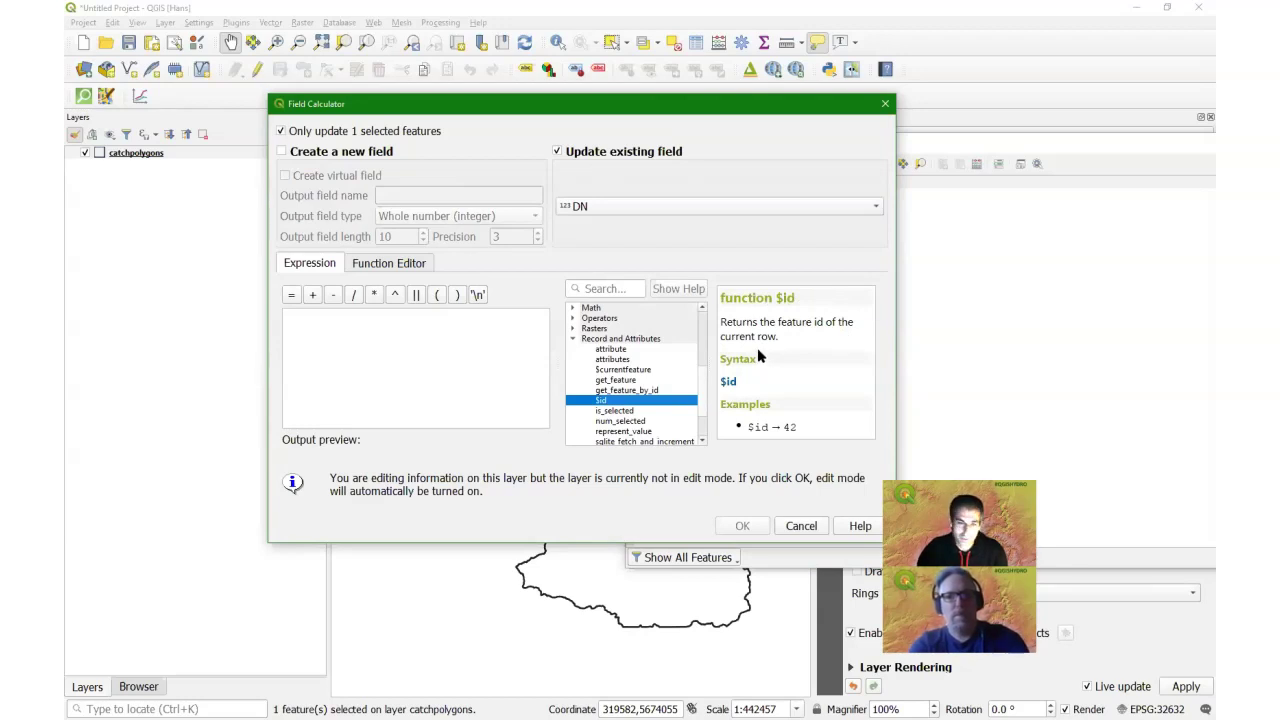
pyautogui.doubleClick(603, 401)
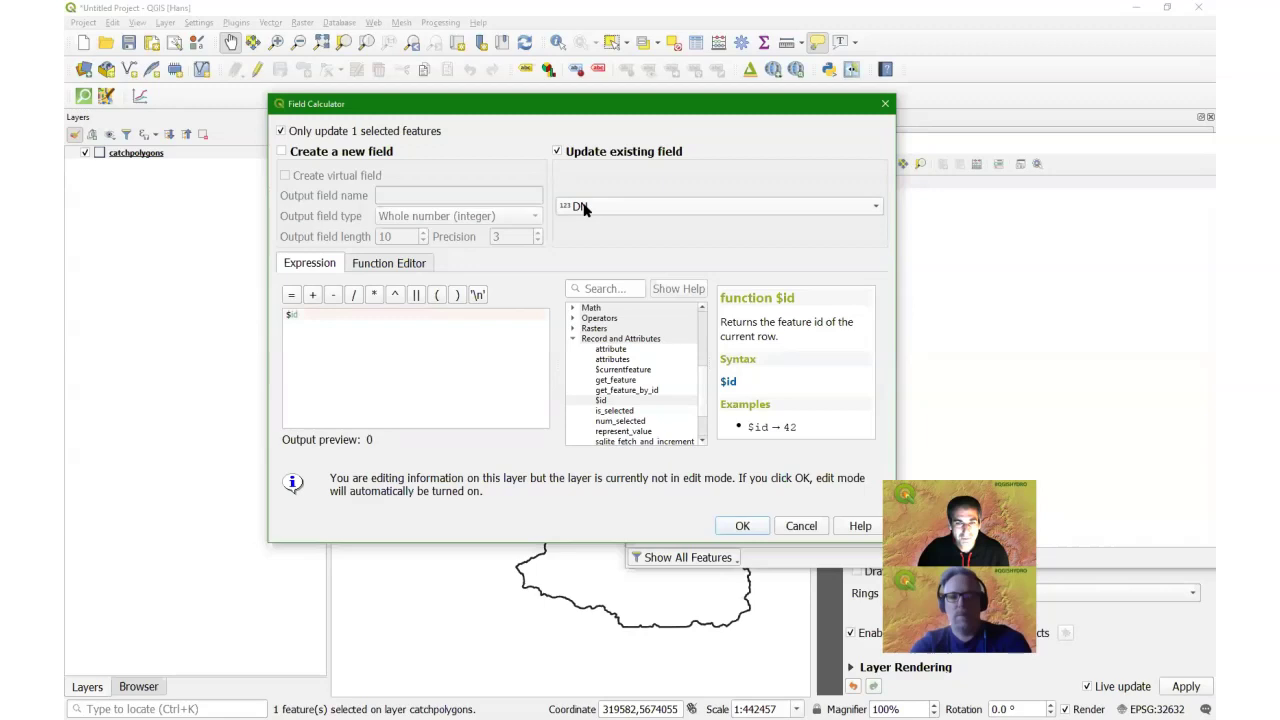
pyautogui.click(755, 527)
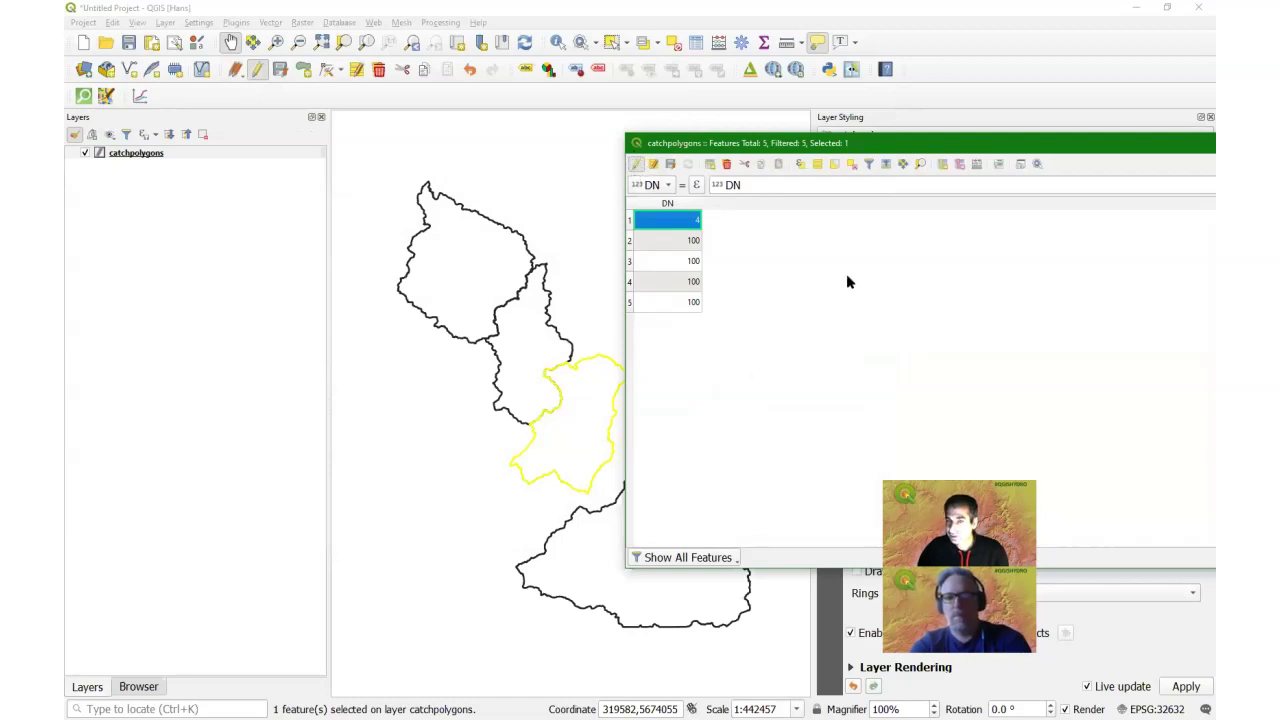
# Step: Deselect all features and end the DN cell edit, leaving row 1 at DN 4
pyautogui.click(686, 261)
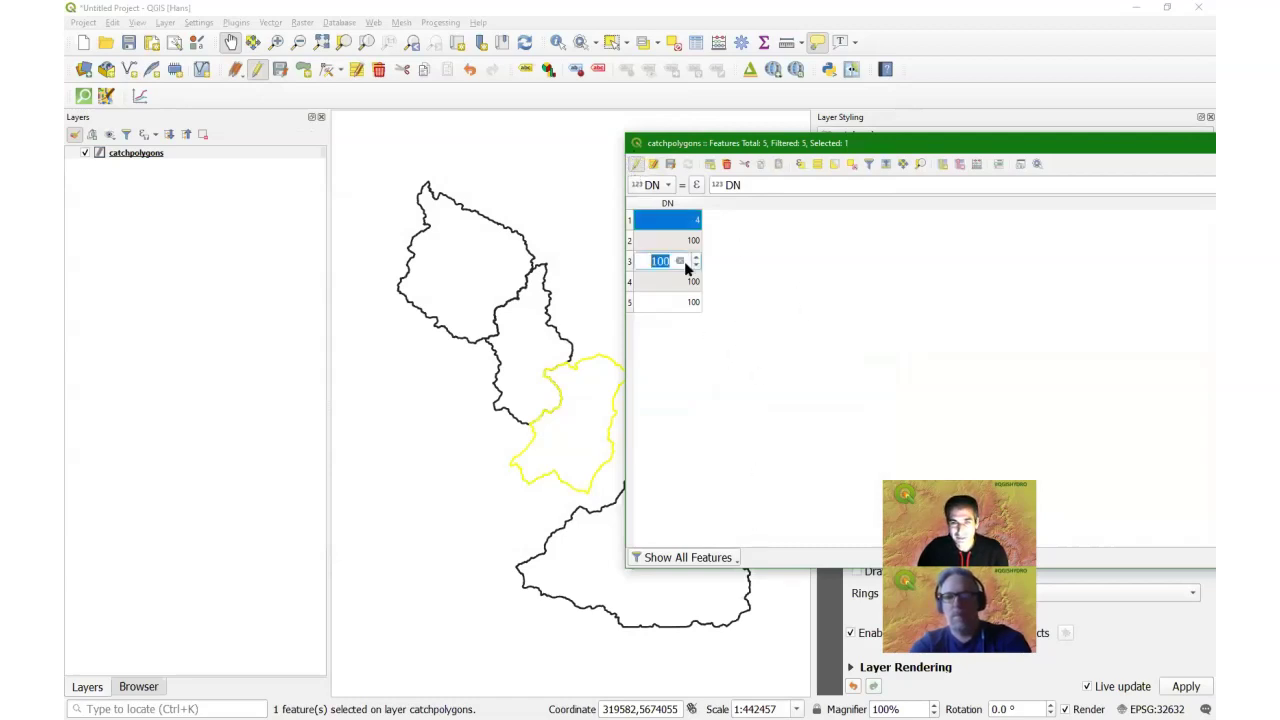
pyautogui.doubleClick(680, 220)
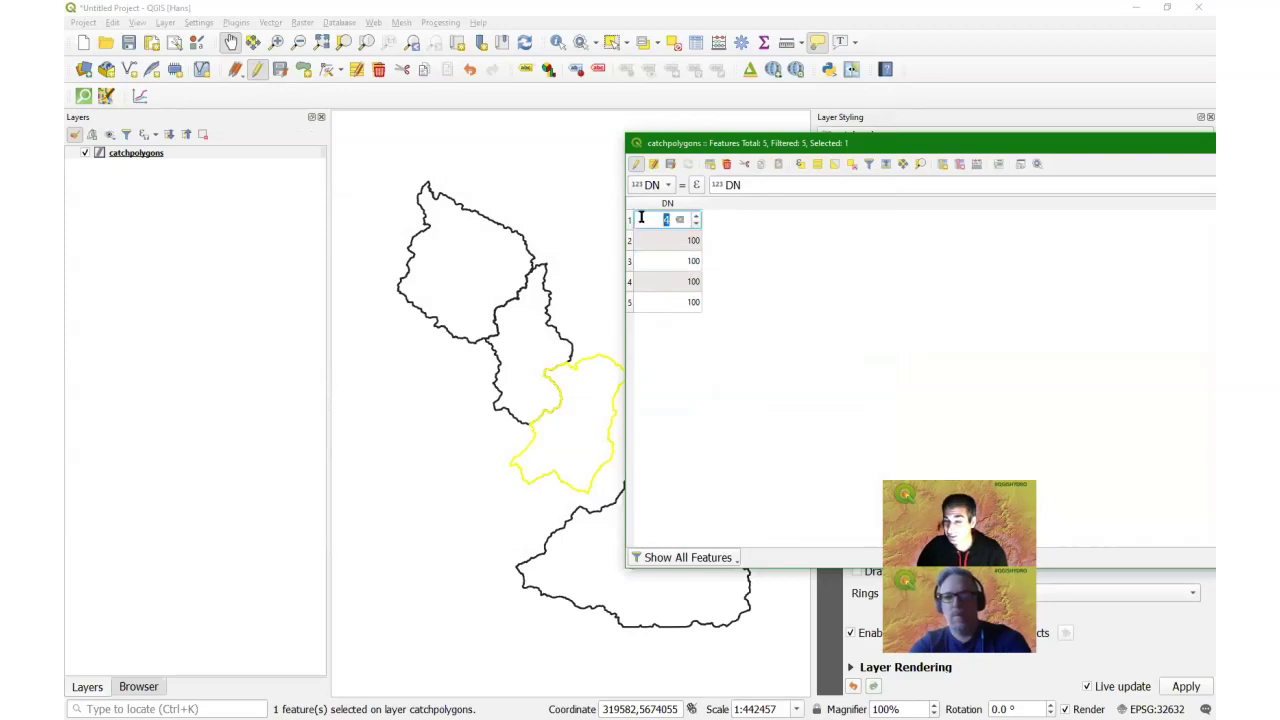
pyautogui.click(850, 170)
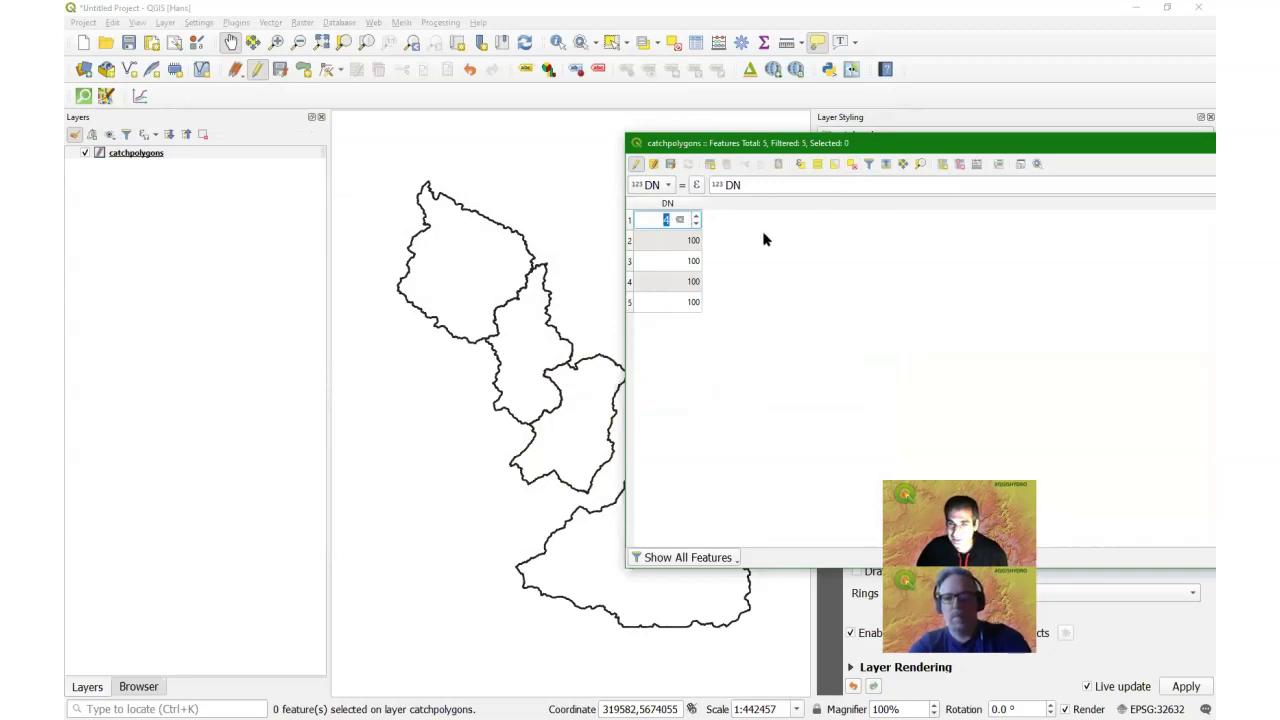
pyautogui.click(698, 186)
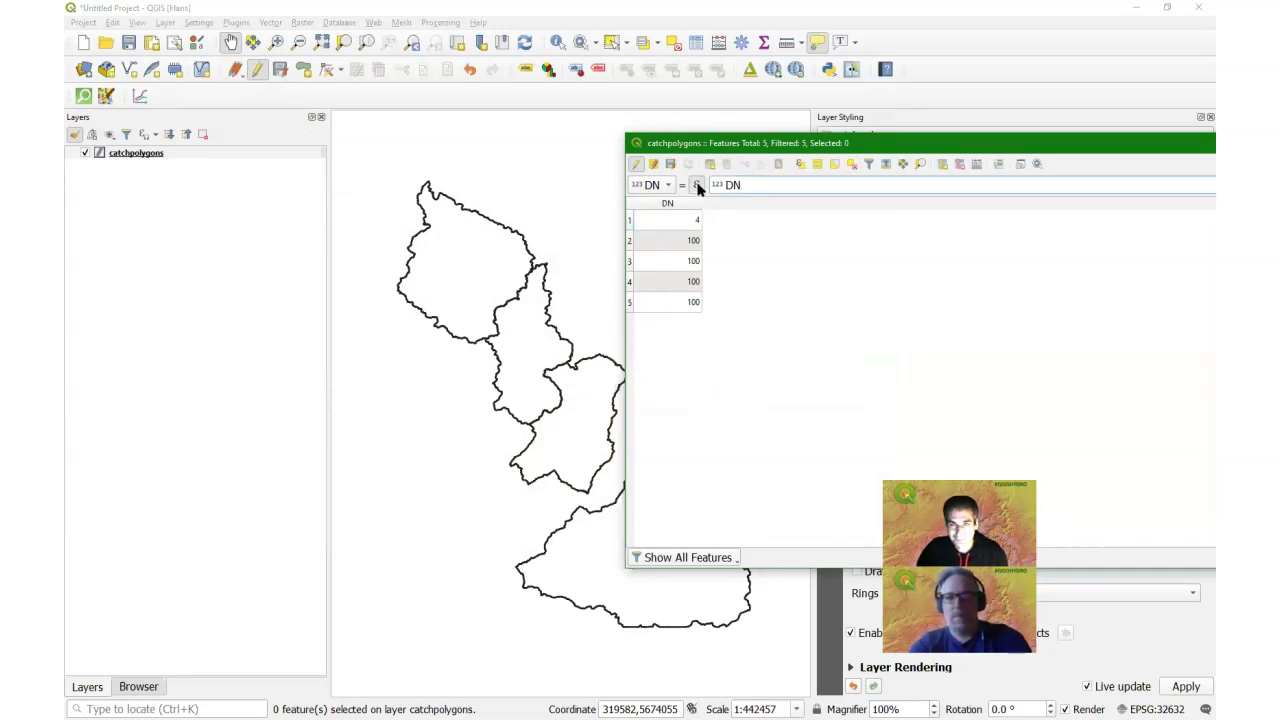
# Step: Replace the DN expression with $id from Record and Attributes in the expression builder
pyautogui.click(698, 186)
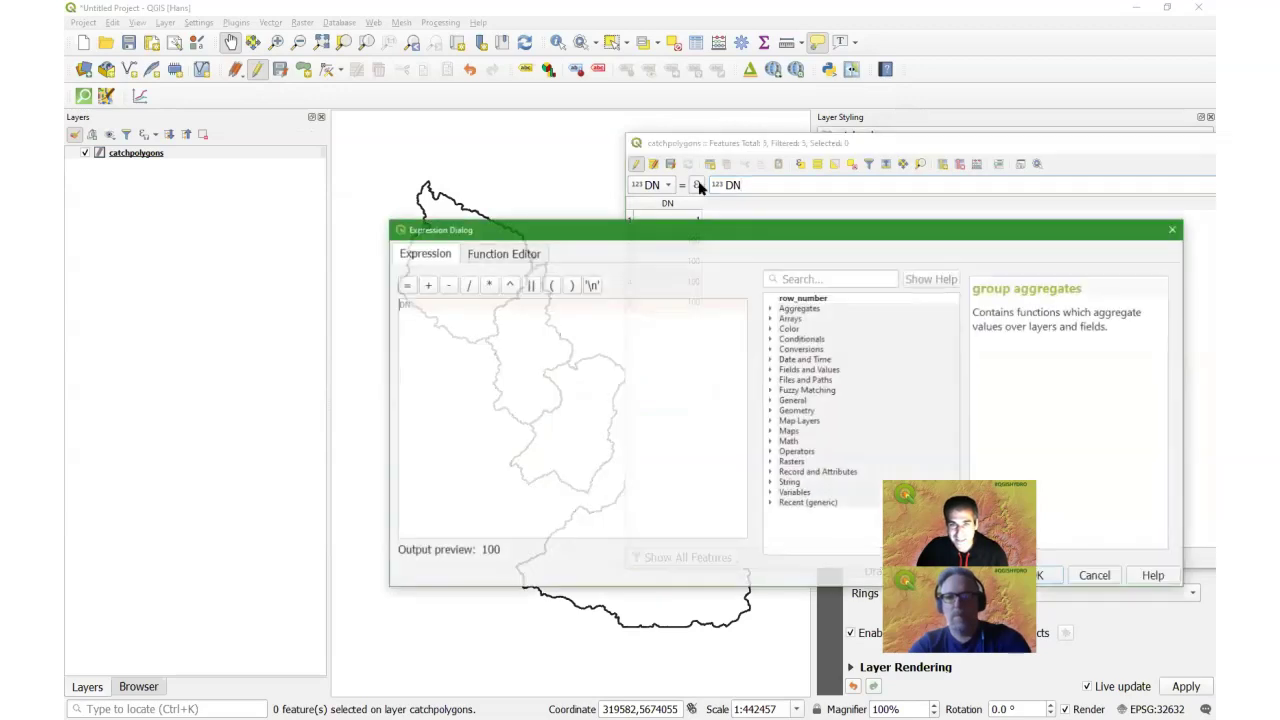
pyautogui.moveTo(671, 237); pyautogui.dragTo(621, 134)
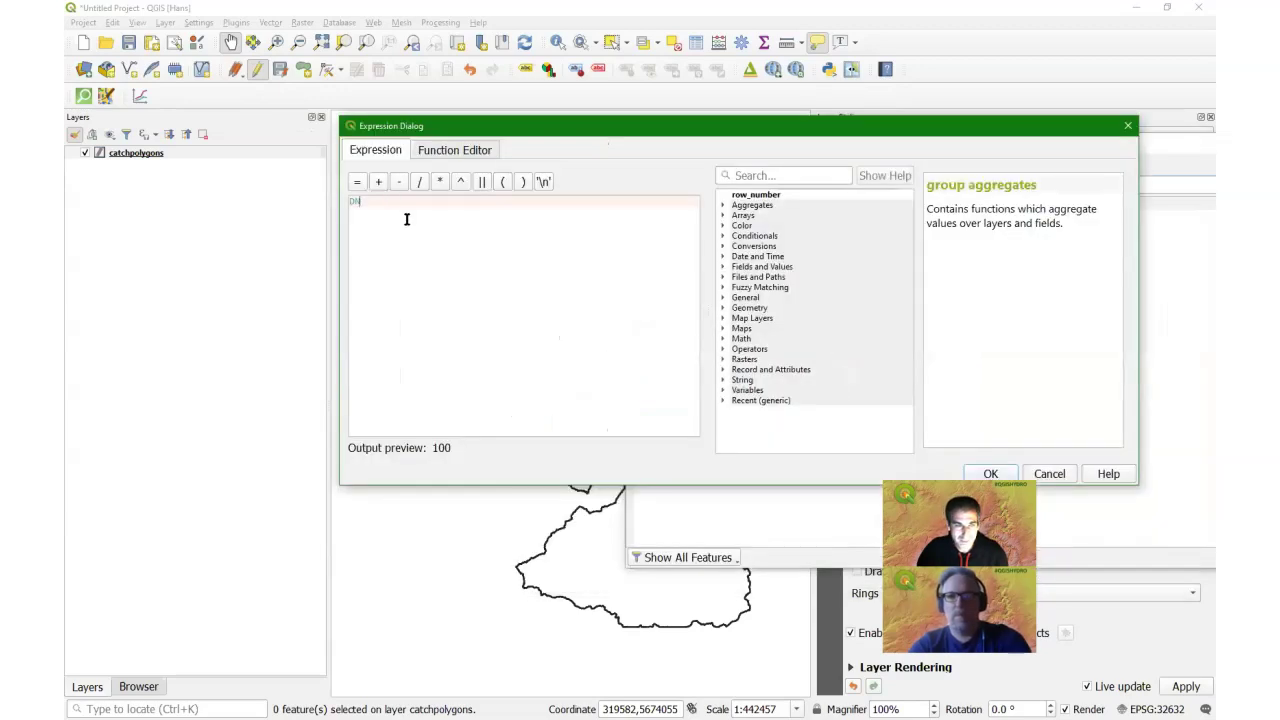
pyautogui.doubleClick(352, 204)
pyautogui.press('BackSpace')
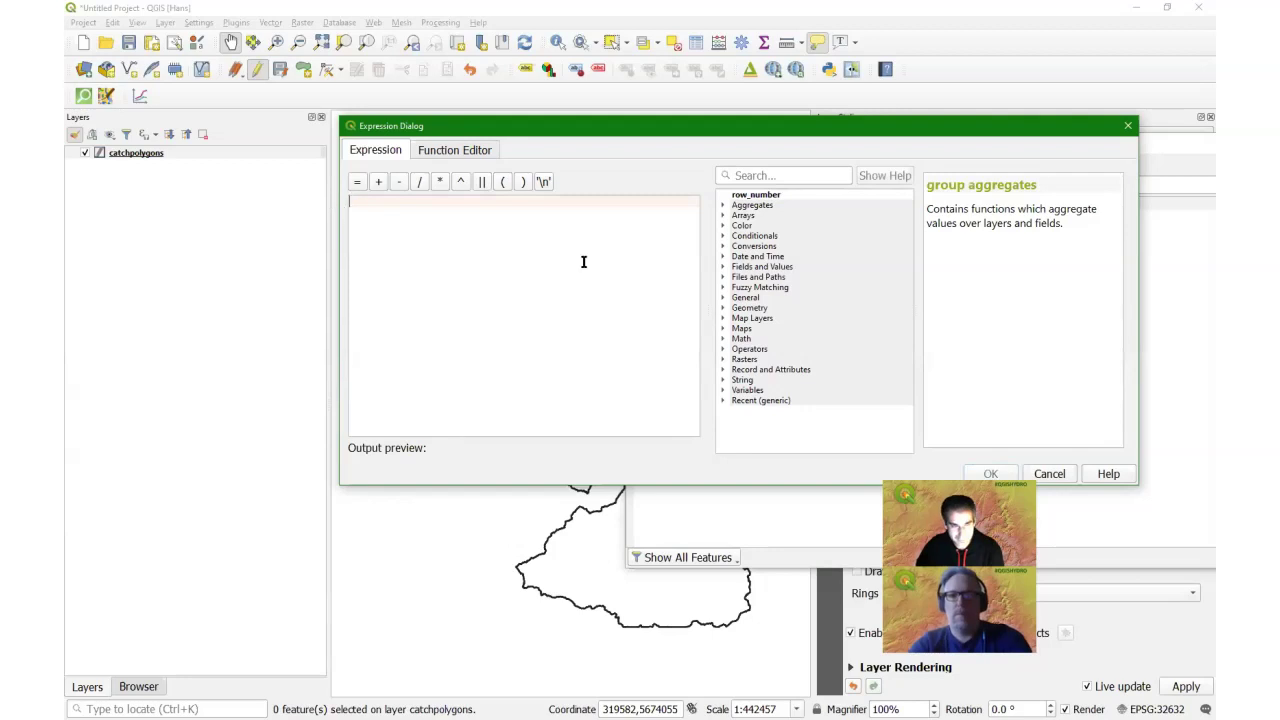
pyautogui.click(724, 369)
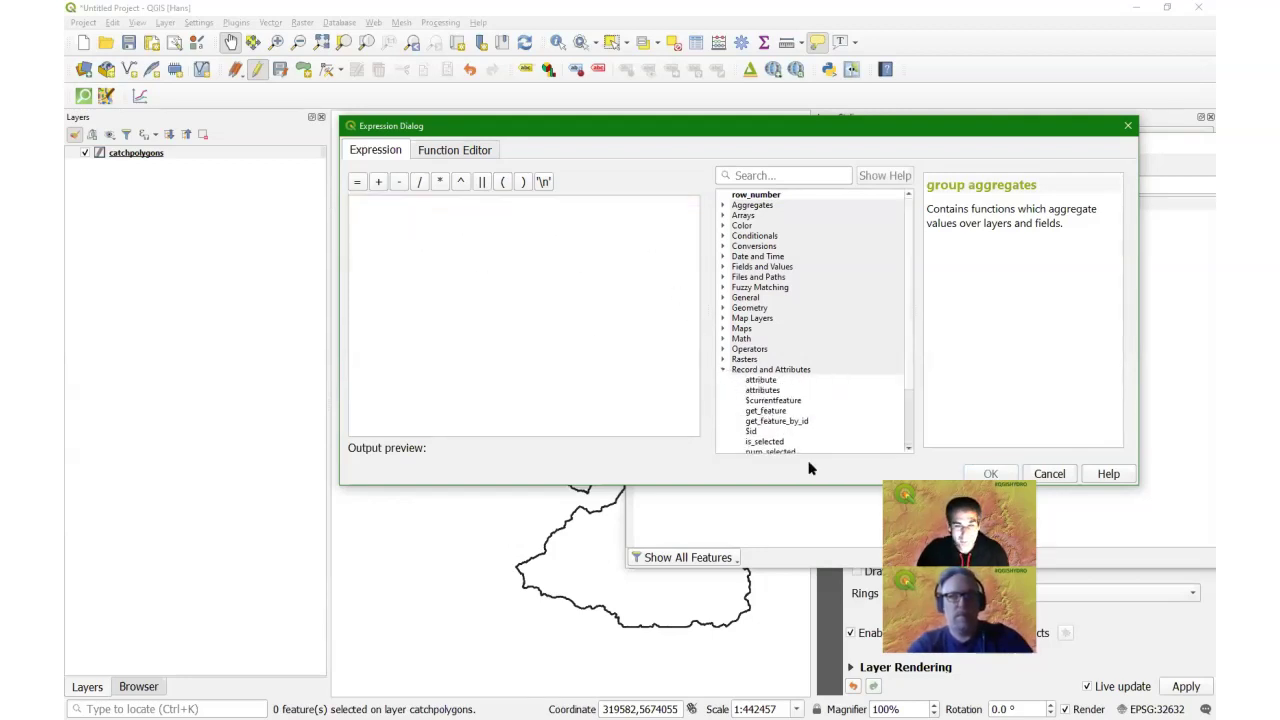
pyautogui.click(760, 433)
pyautogui.doubleClick(760, 433)
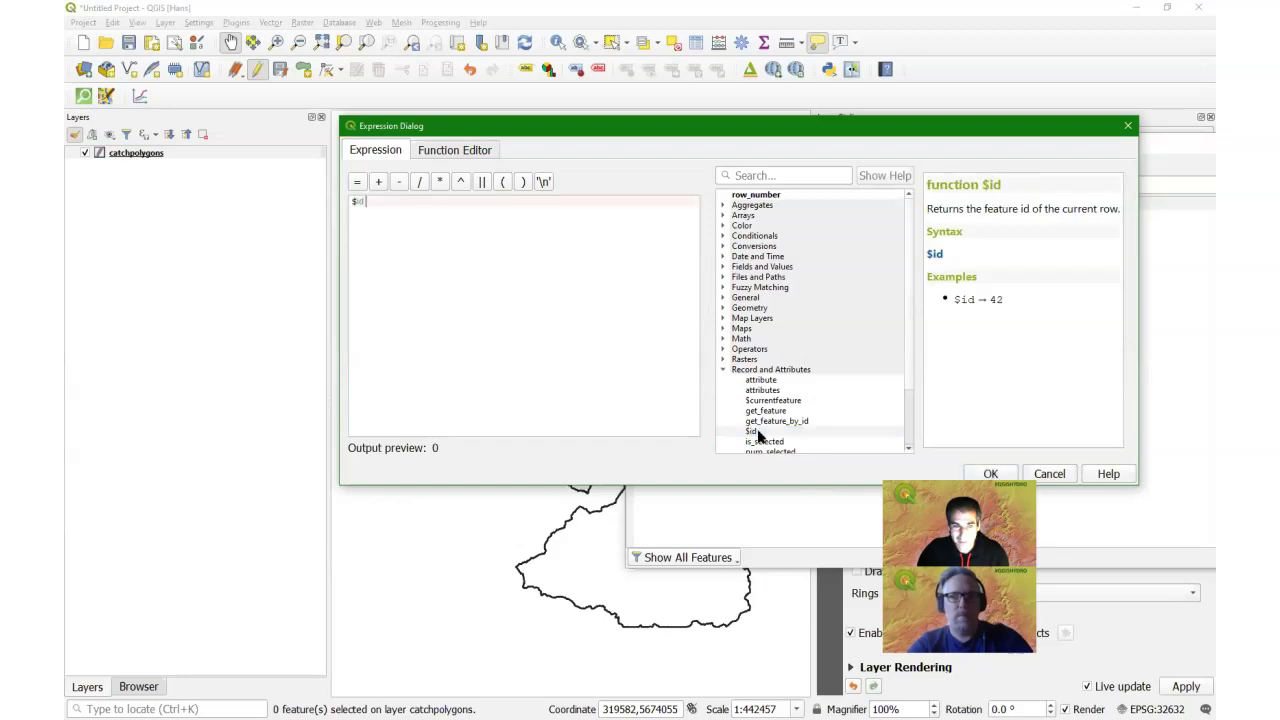
pyautogui.click(979, 472)
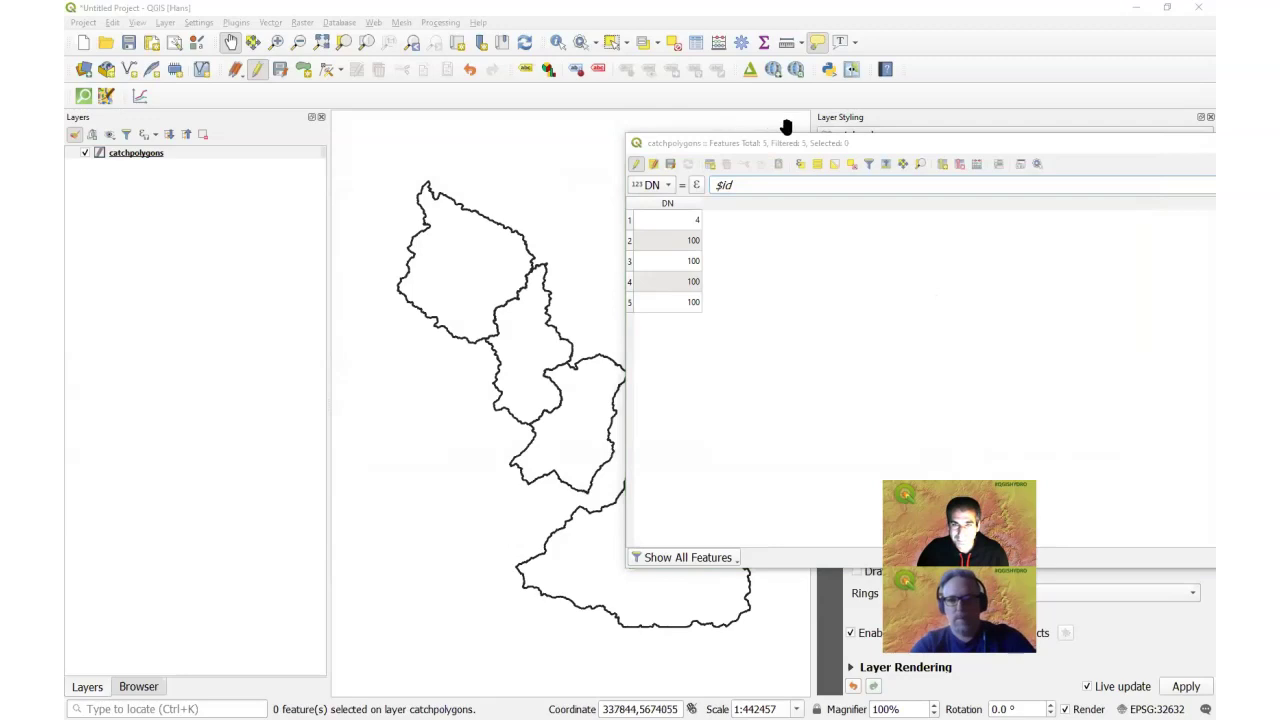
# Step: Apply $id to all features so DN runs 0–4, then clear the expression
pyautogui.moveTo(803, 145); pyautogui.dragTo(407, 79)
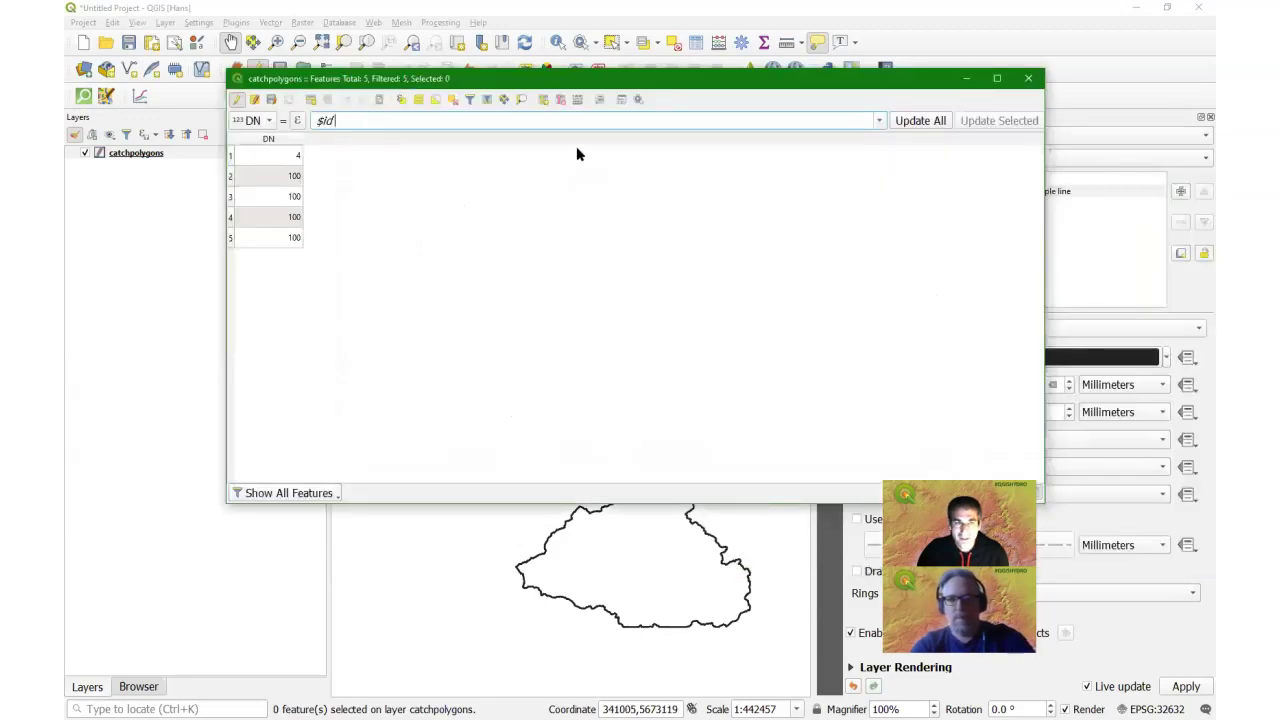
pyautogui.click(927, 121)
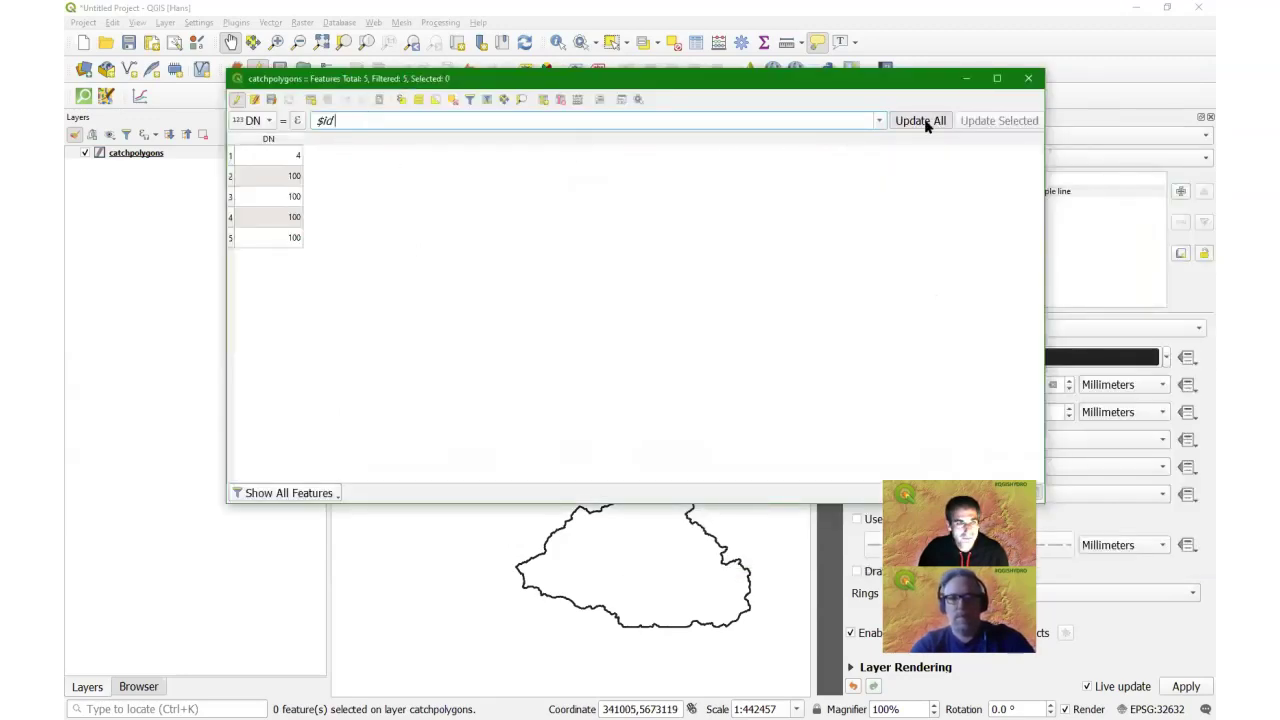
pyautogui.click(927, 121)
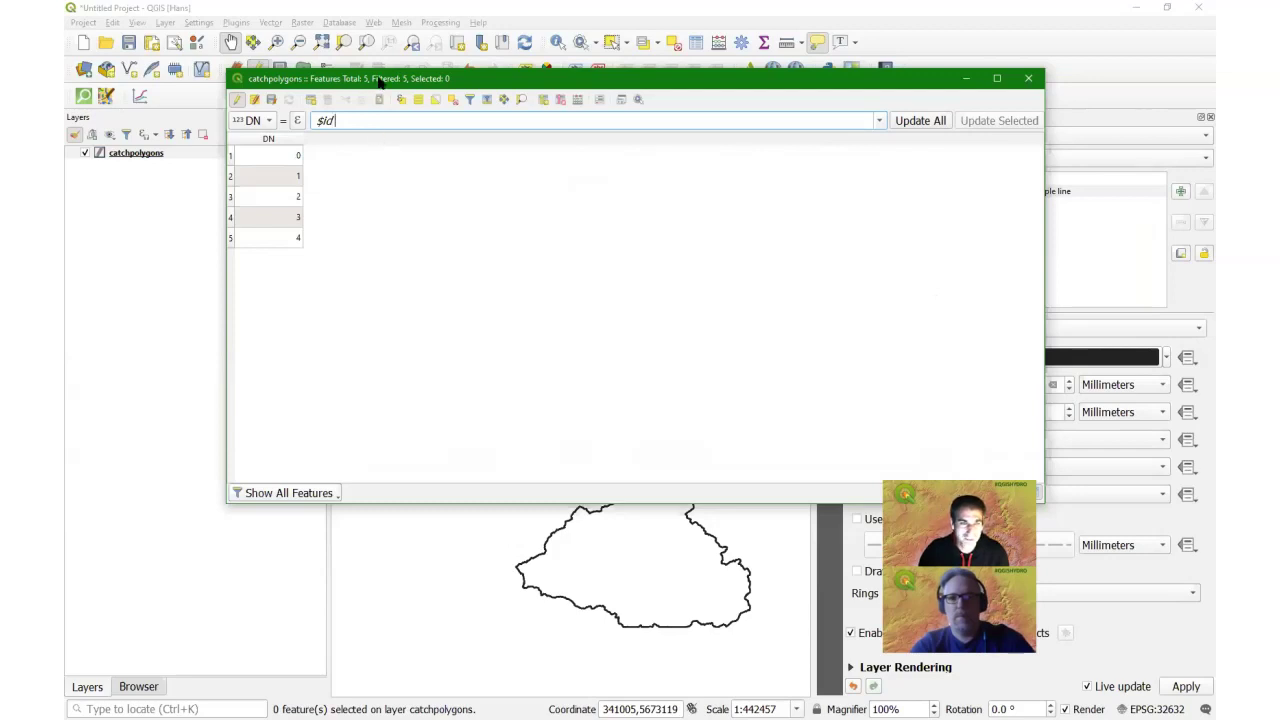
pyautogui.moveTo(380, 84); pyautogui.dragTo(532, 95)
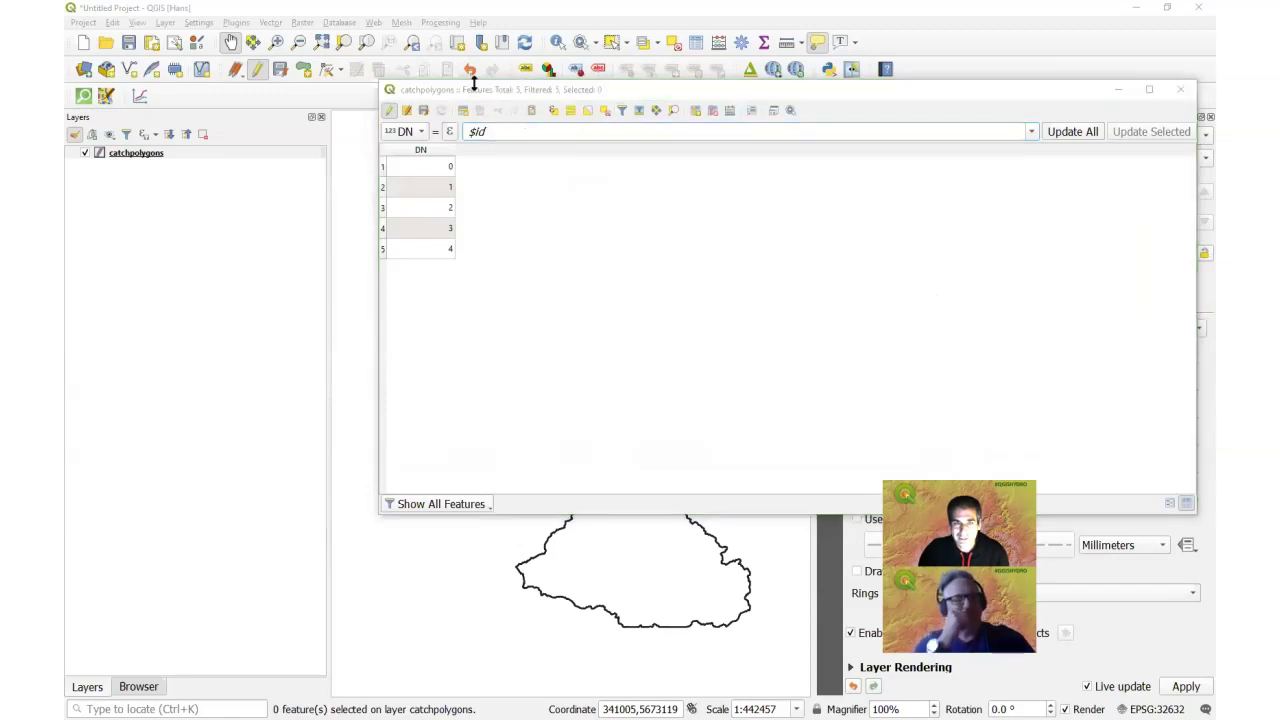
pyautogui.click(478, 91)
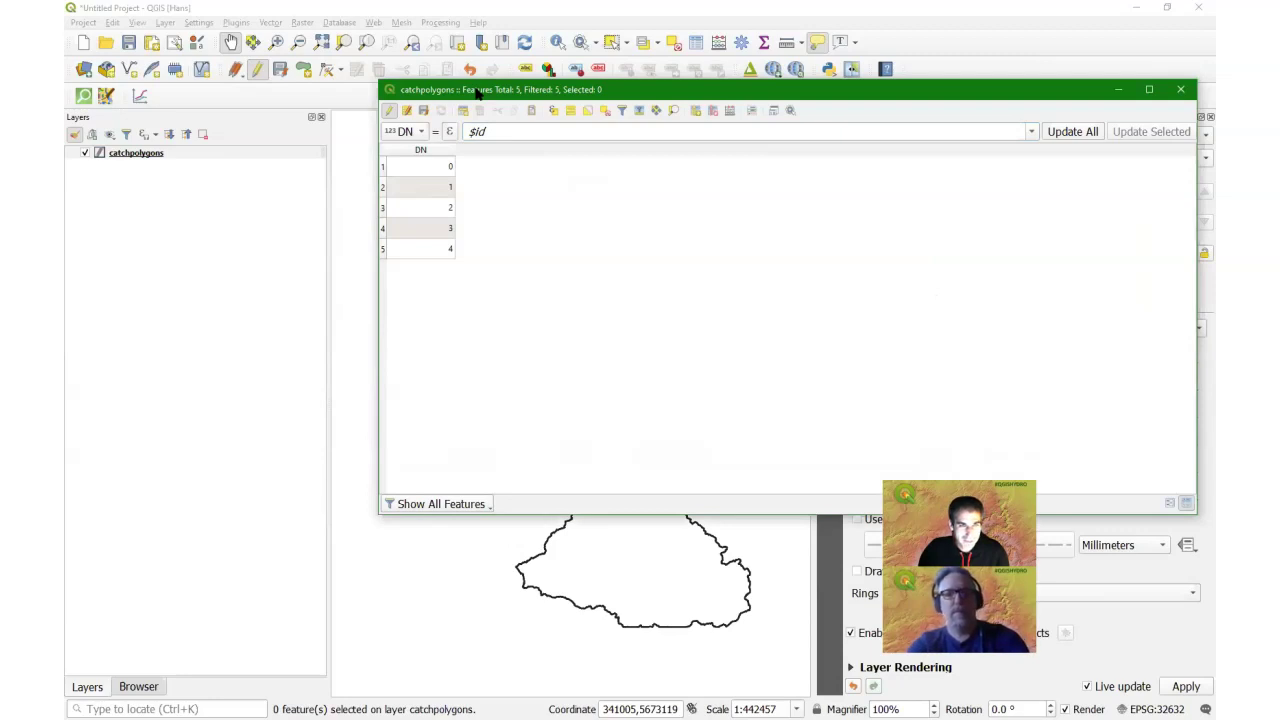
pyautogui.moveTo(478, 91); pyautogui.dragTo(407, 87)
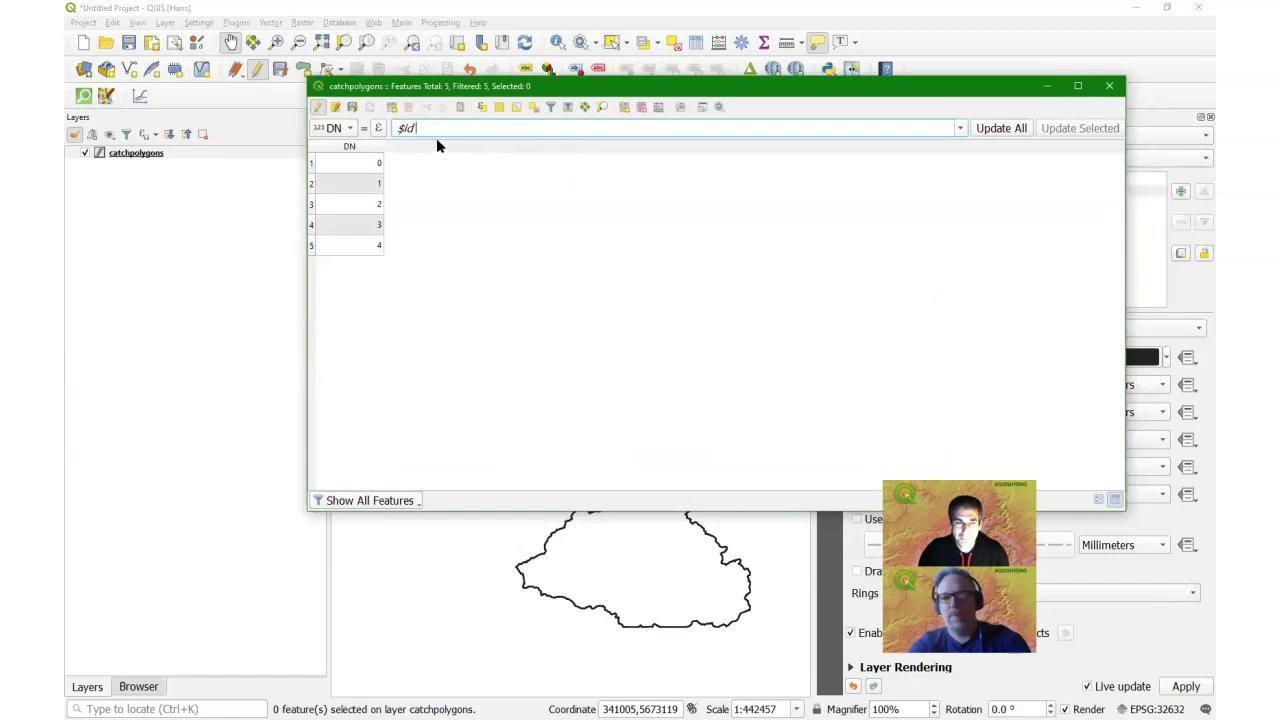
pyautogui.press('BackSpace')
pyautogui.press('BackSpace')
pyautogui.press('BackSpace')
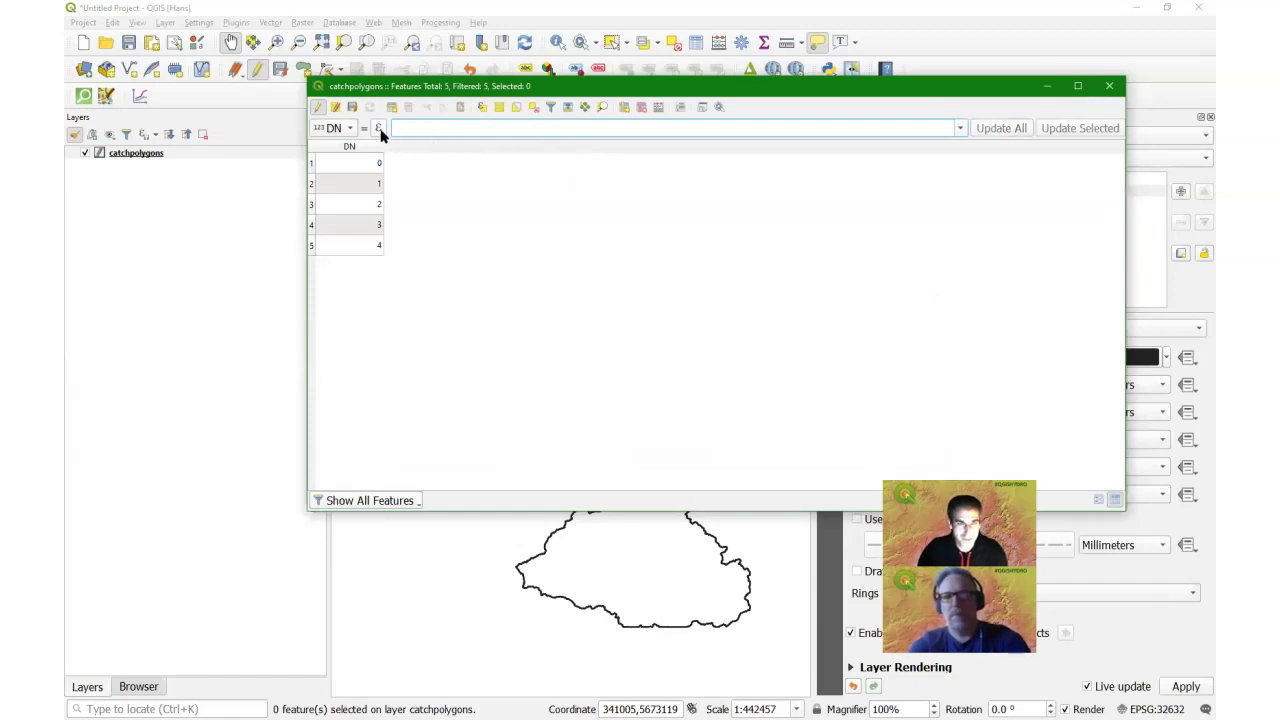
# Step: Add field CatchArea, Decimal number (real), length 10, precision 2, comment 'Catchment Area (m2)'
pyautogui.click(624, 108)
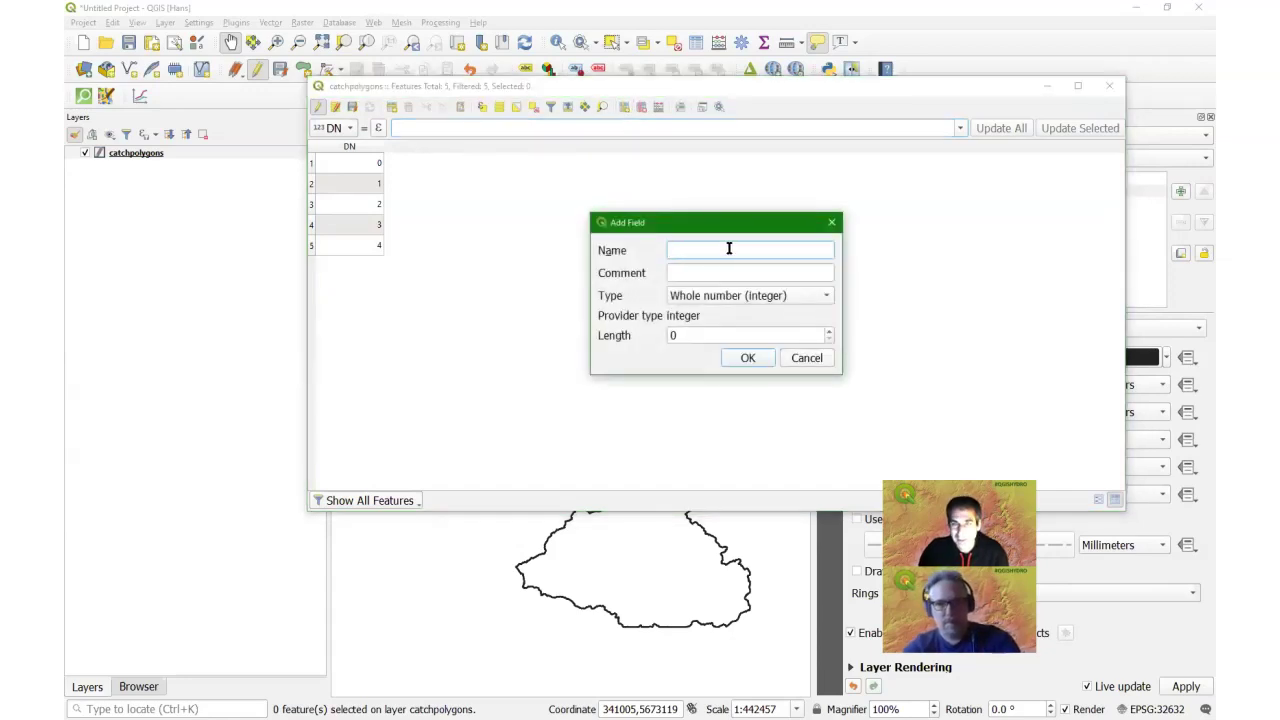
pyautogui.write('CatchArea')
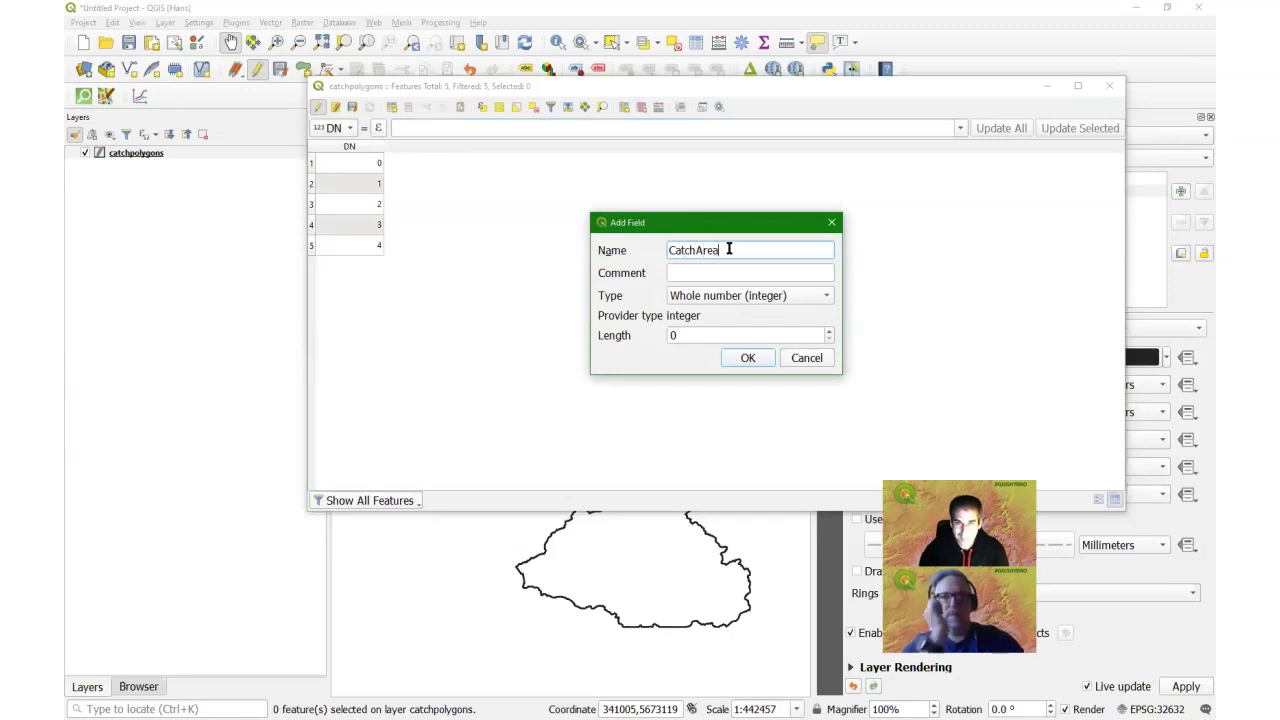
pyautogui.press('Tab')
pyautogui.write('Catchment Area ')
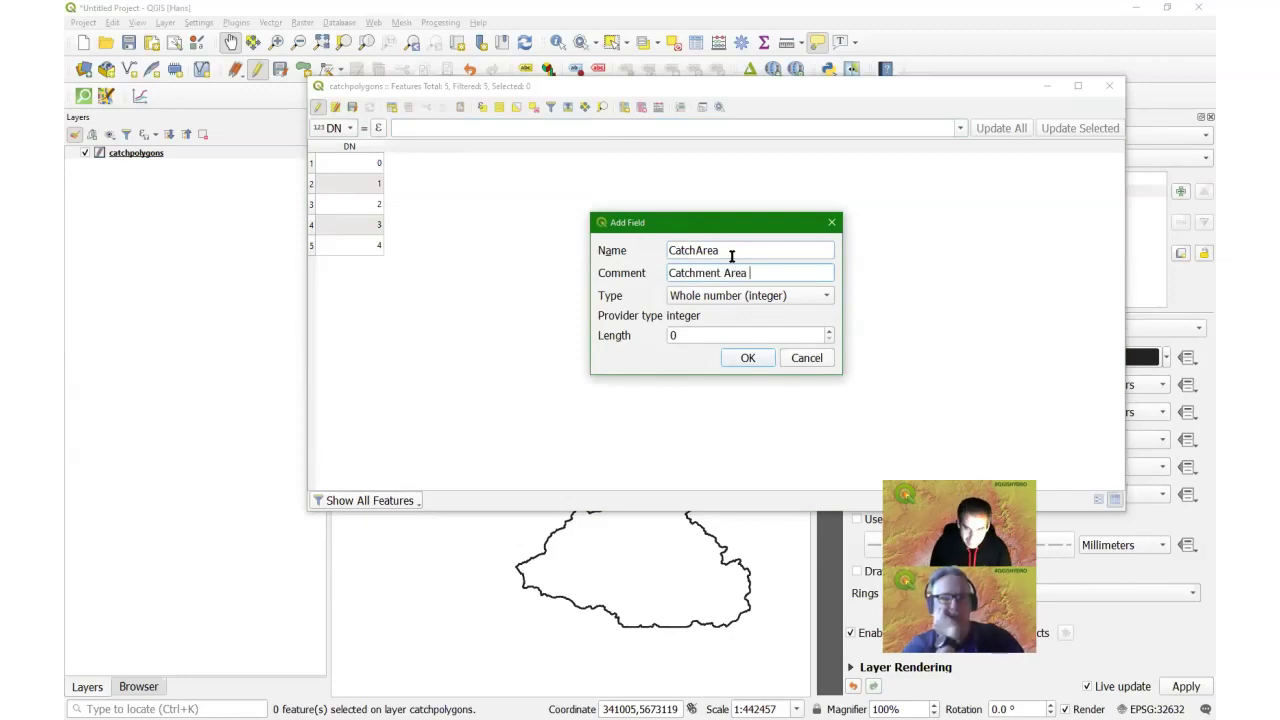
pyautogui.write('(m2)')
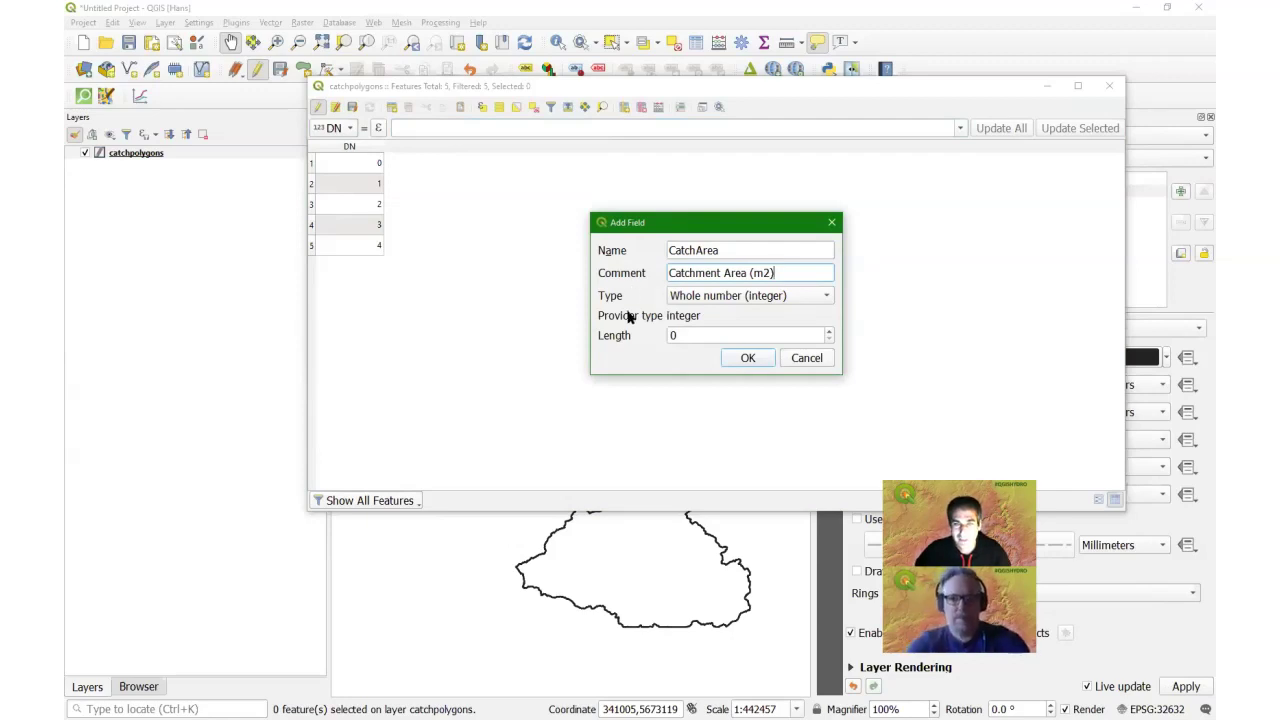
pyautogui.click(763, 298)
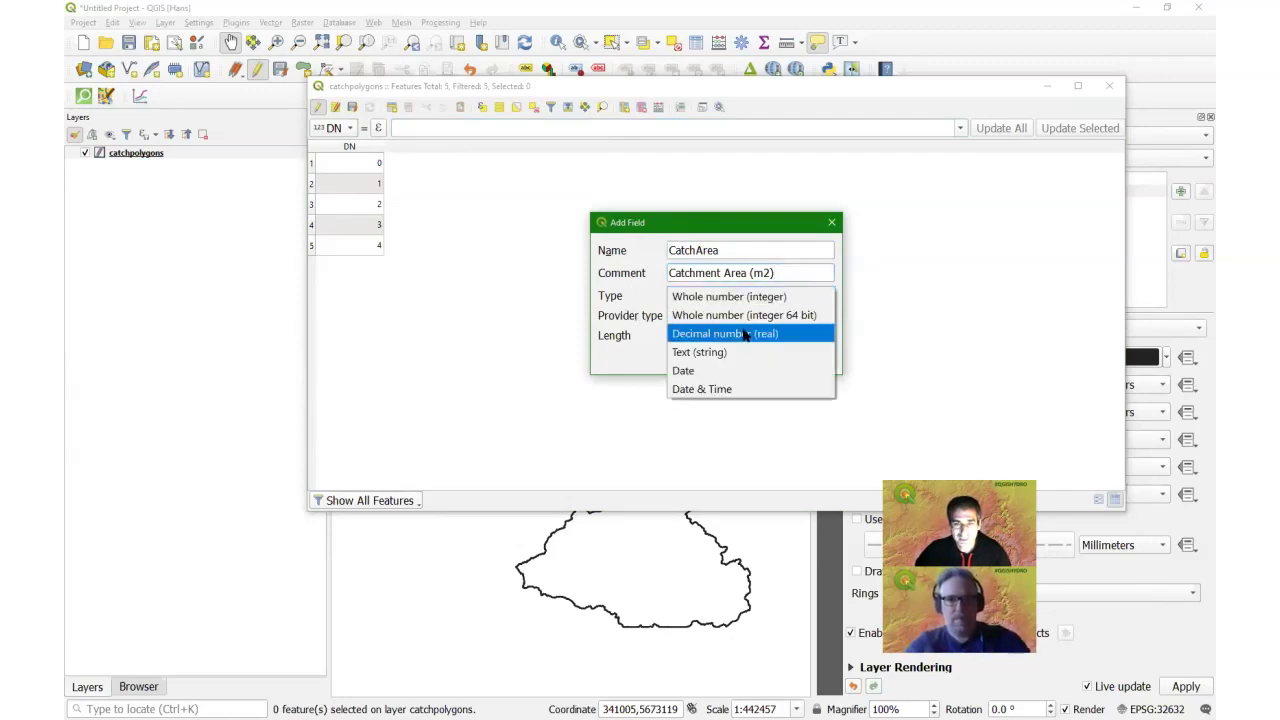
pyautogui.click(760, 333)
pyautogui.click(715, 335)
pyautogui.doubleClick(715, 335)
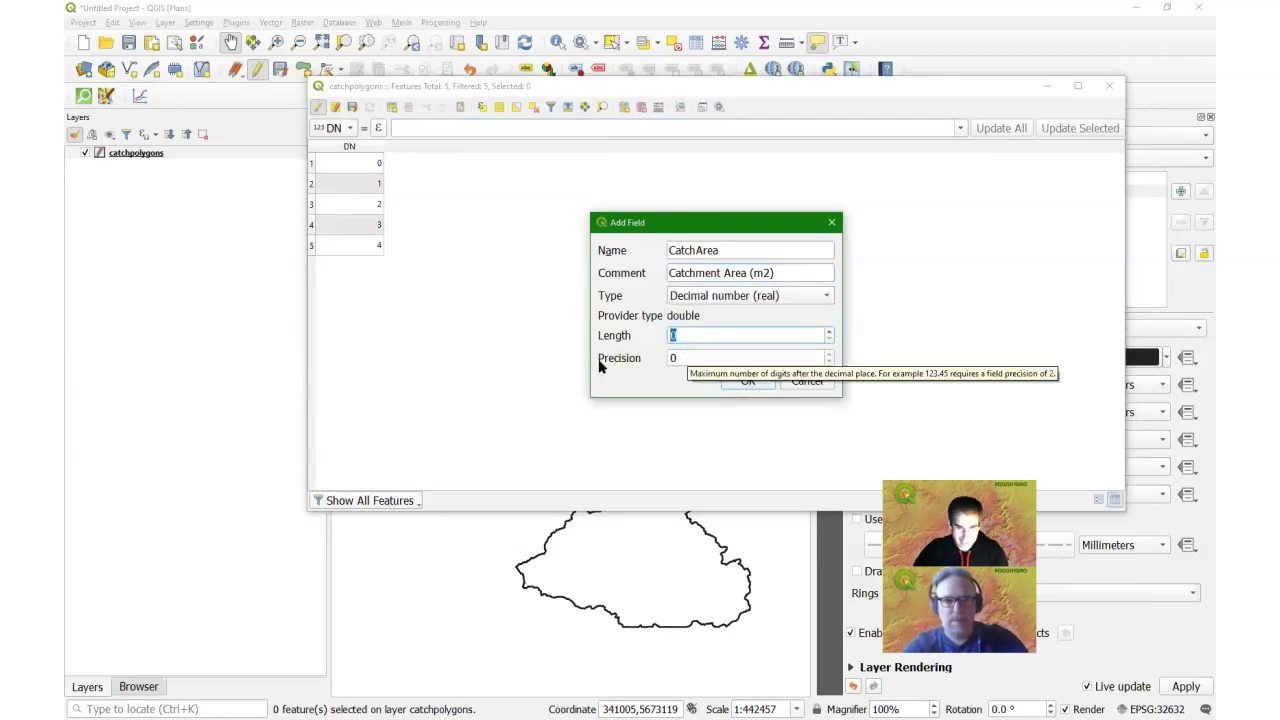
pyautogui.write('10')
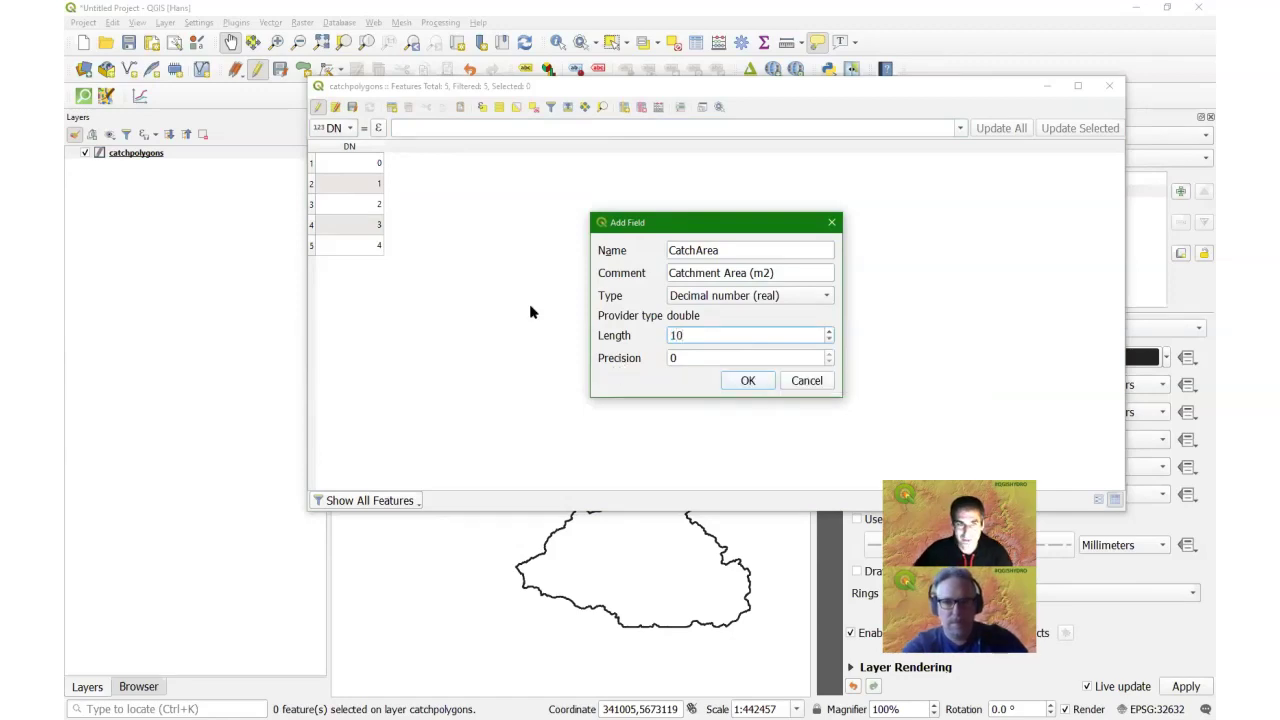
pyautogui.doubleClick(662, 357)
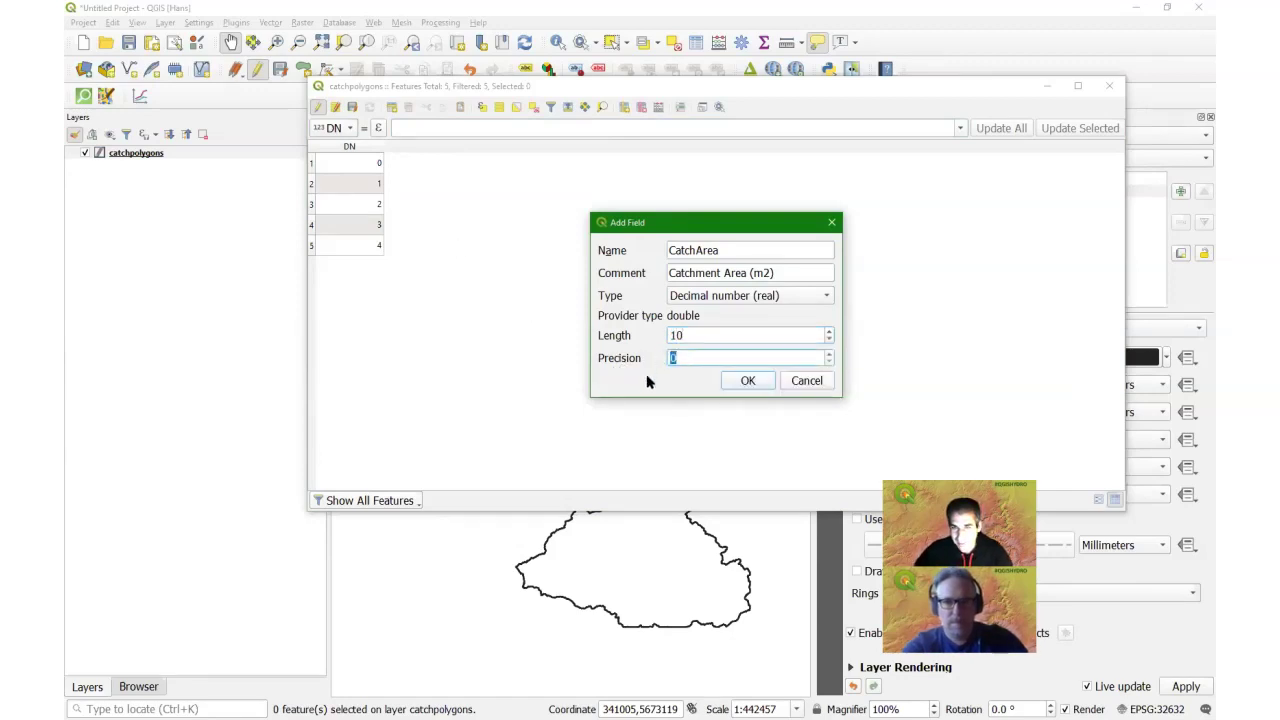
pyautogui.write('2')
pyautogui.click(748, 381)
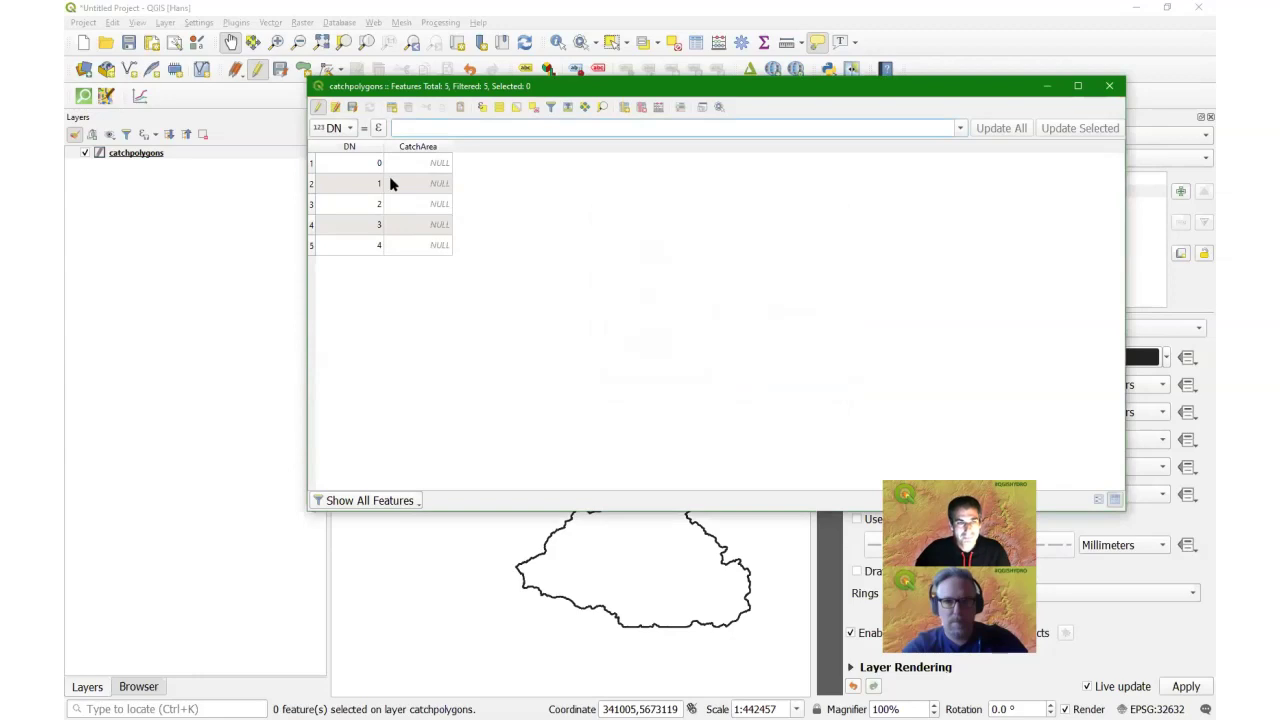
# Step: Target CatchArea in the field calculator and build a $area expression from Geometry functions
pyautogui.click(346, 130)
pyautogui.click(345, 148)
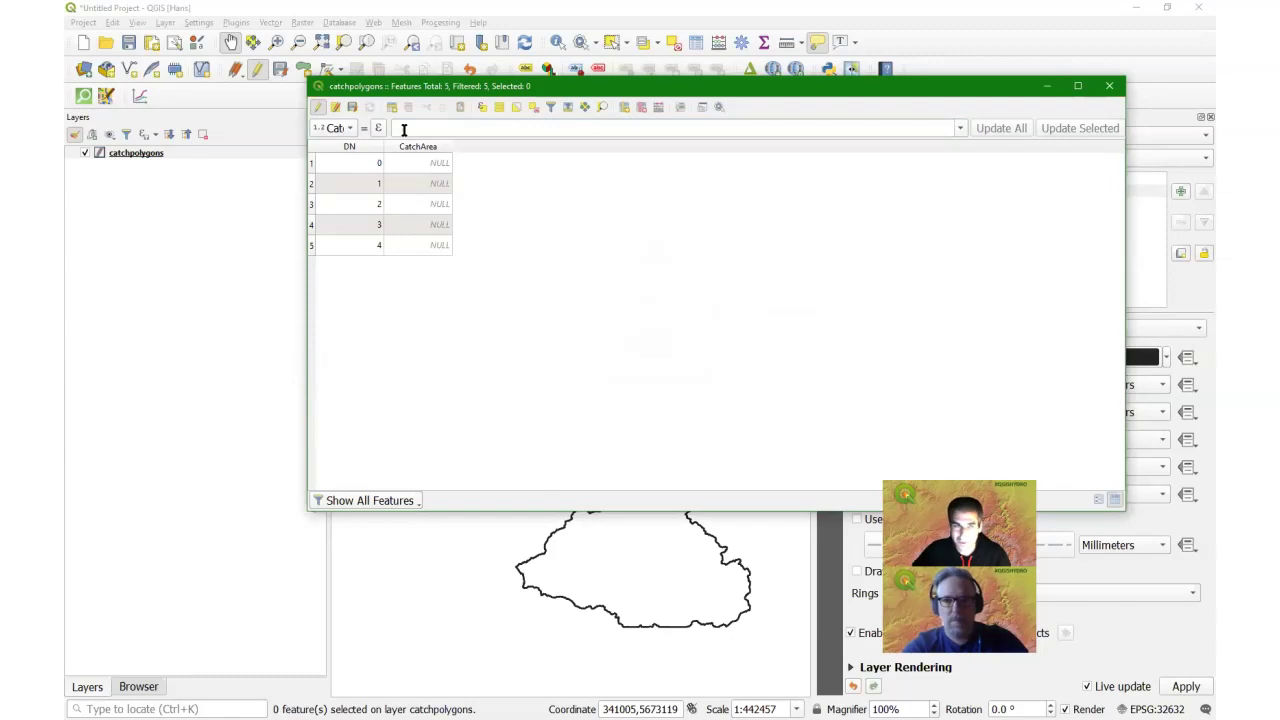
pyautogui.click(379, 131)
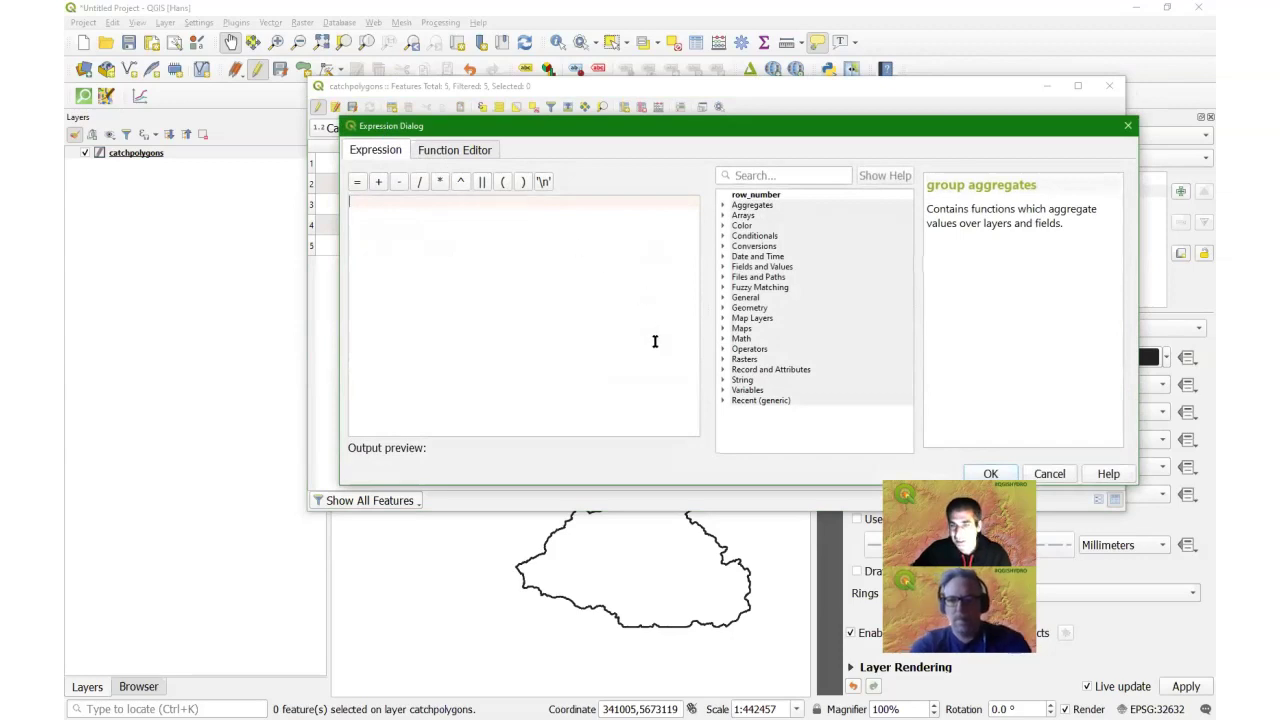
pyautogui.click(725, 309)
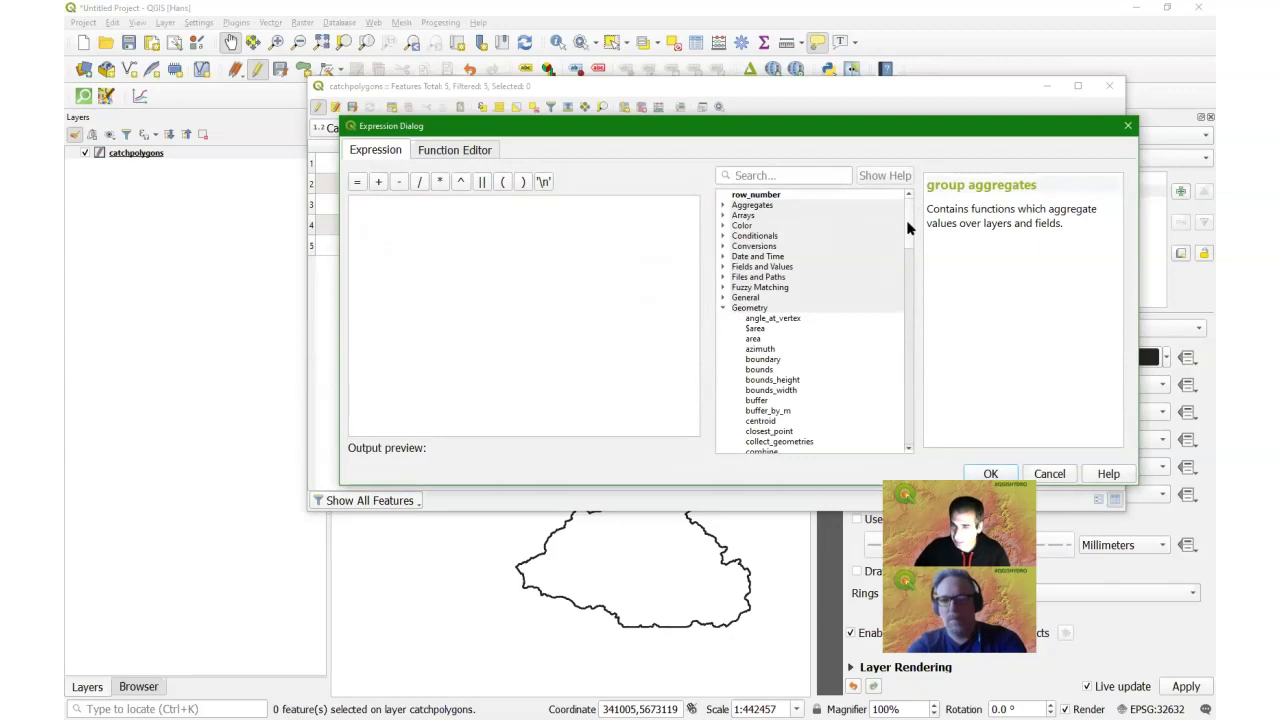
pyautogui.click(753, 330)
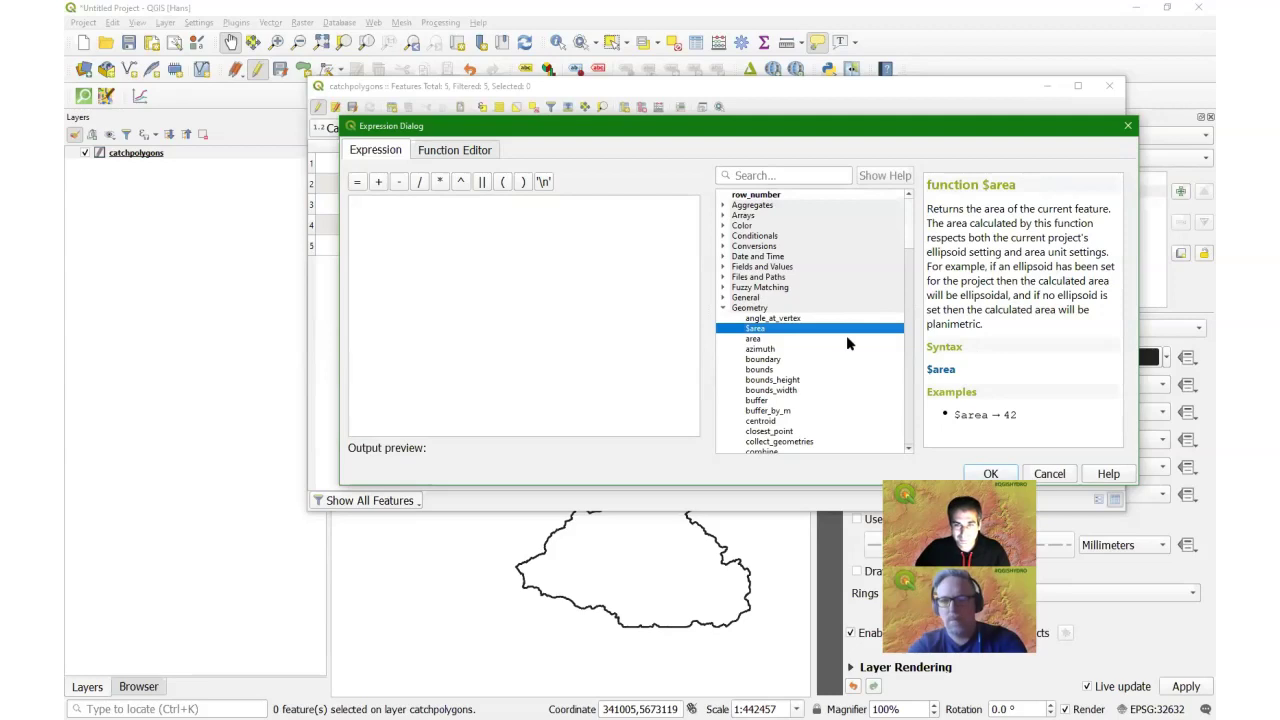
pyautogui.doubleClick(753, 329)
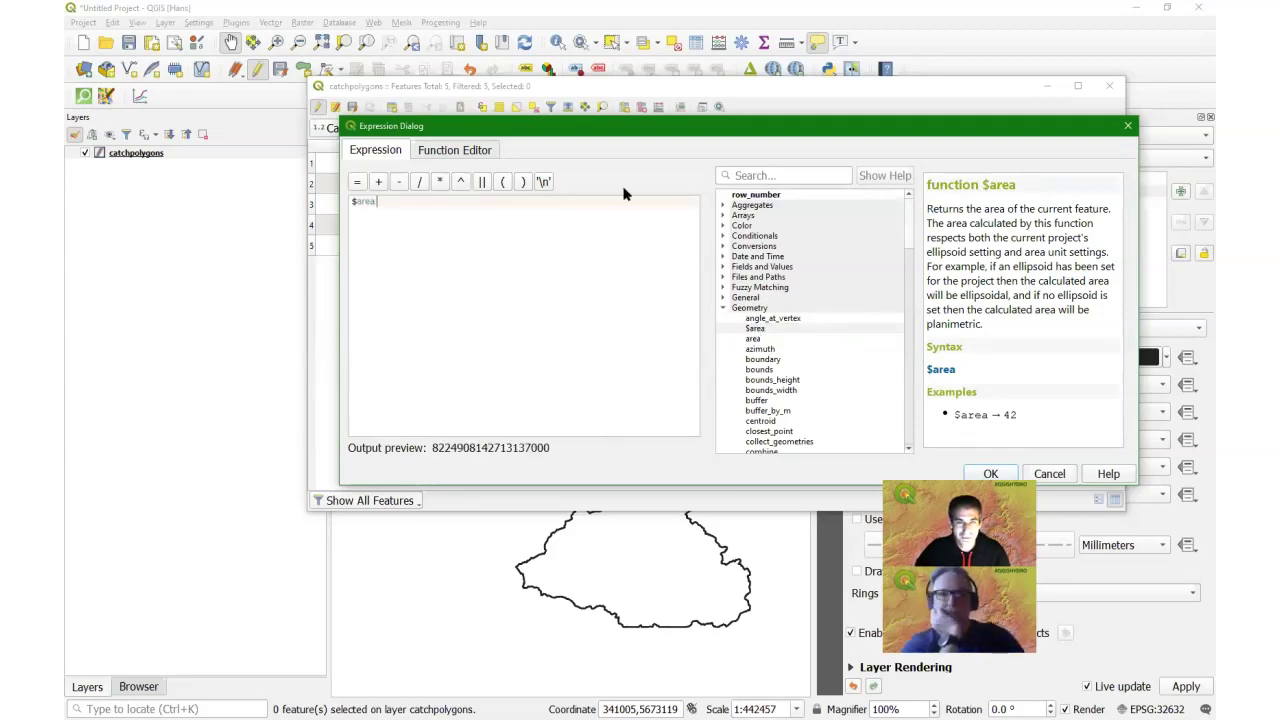
pyautogui.moveTo(634, 133); pyautogui.dragTo(485, 67)
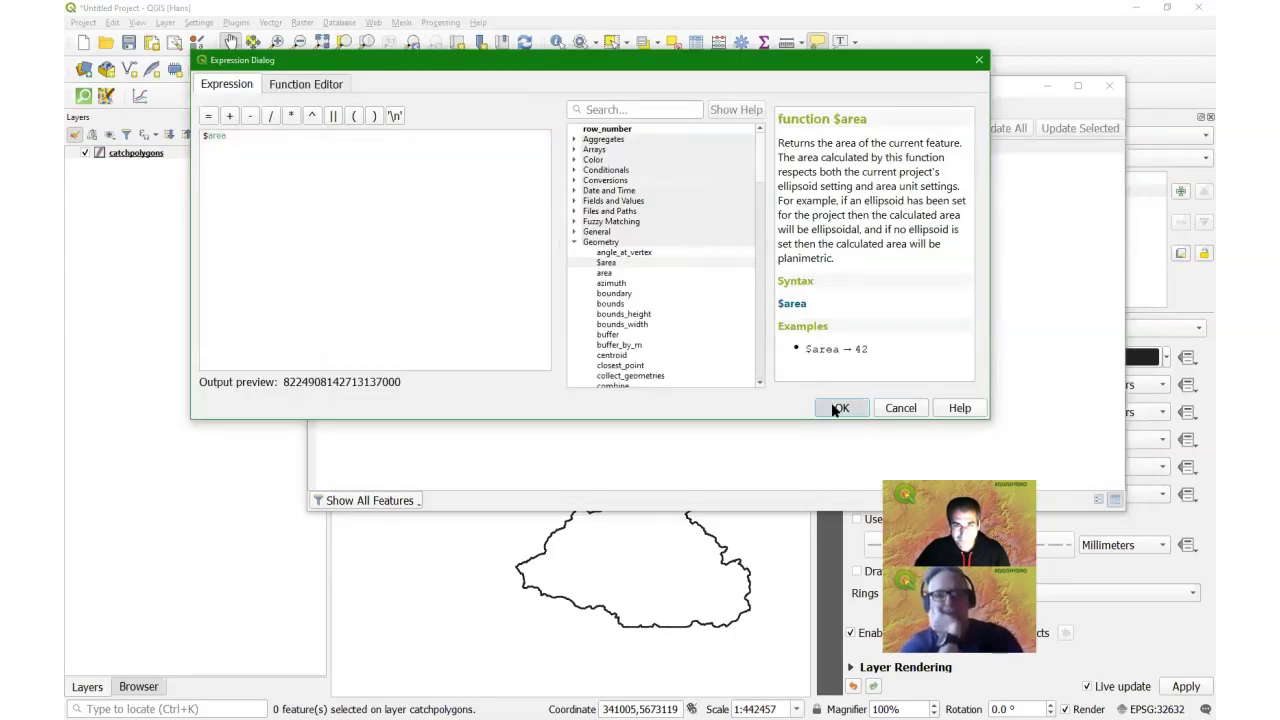
pyautogui.click(835, 409)
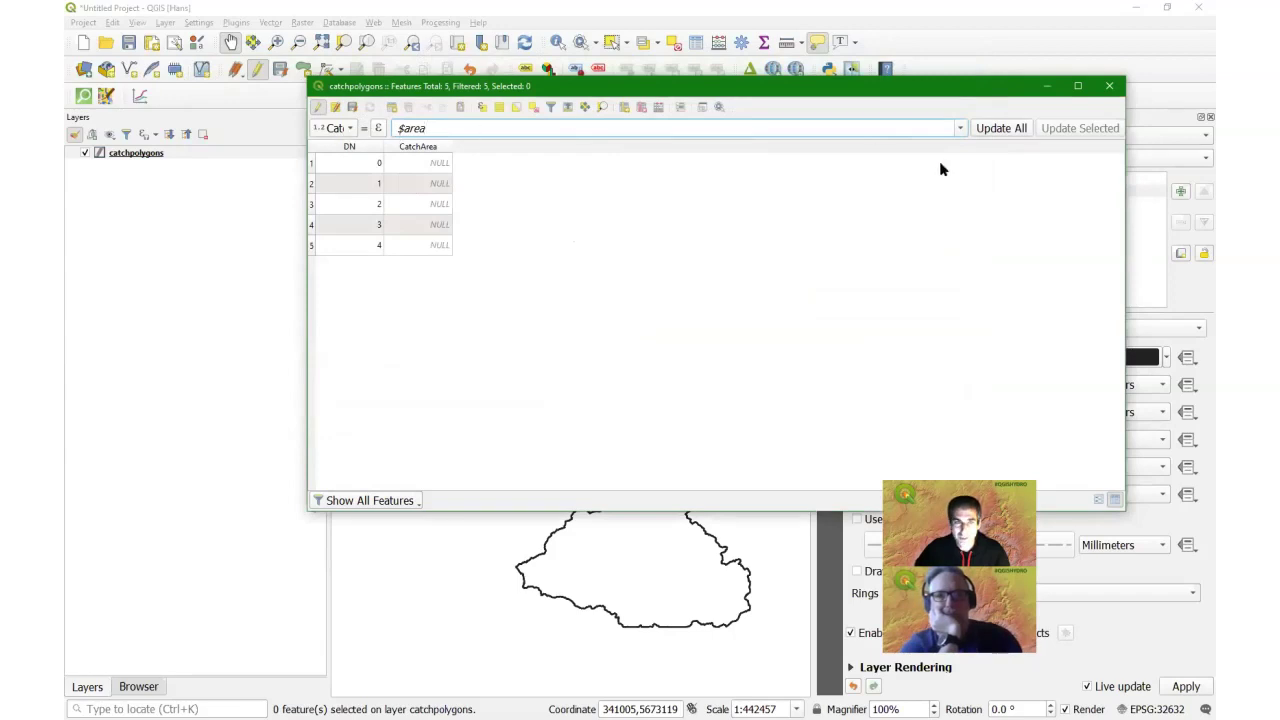
# Step: Compute $area into CatchArea for all catchments, save the edits, and close the attribute table
pyautogui.press('Return')
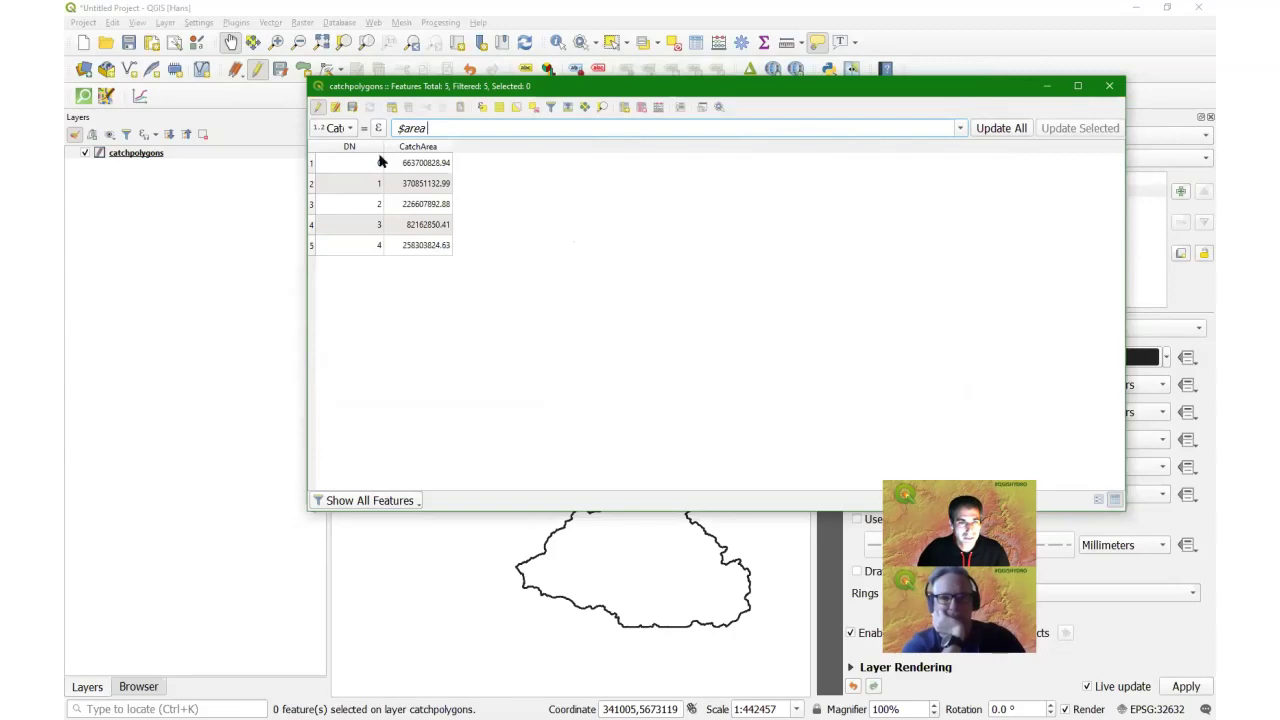
pyautogui.click(316, 108)
pyautogui.click(612, 374)
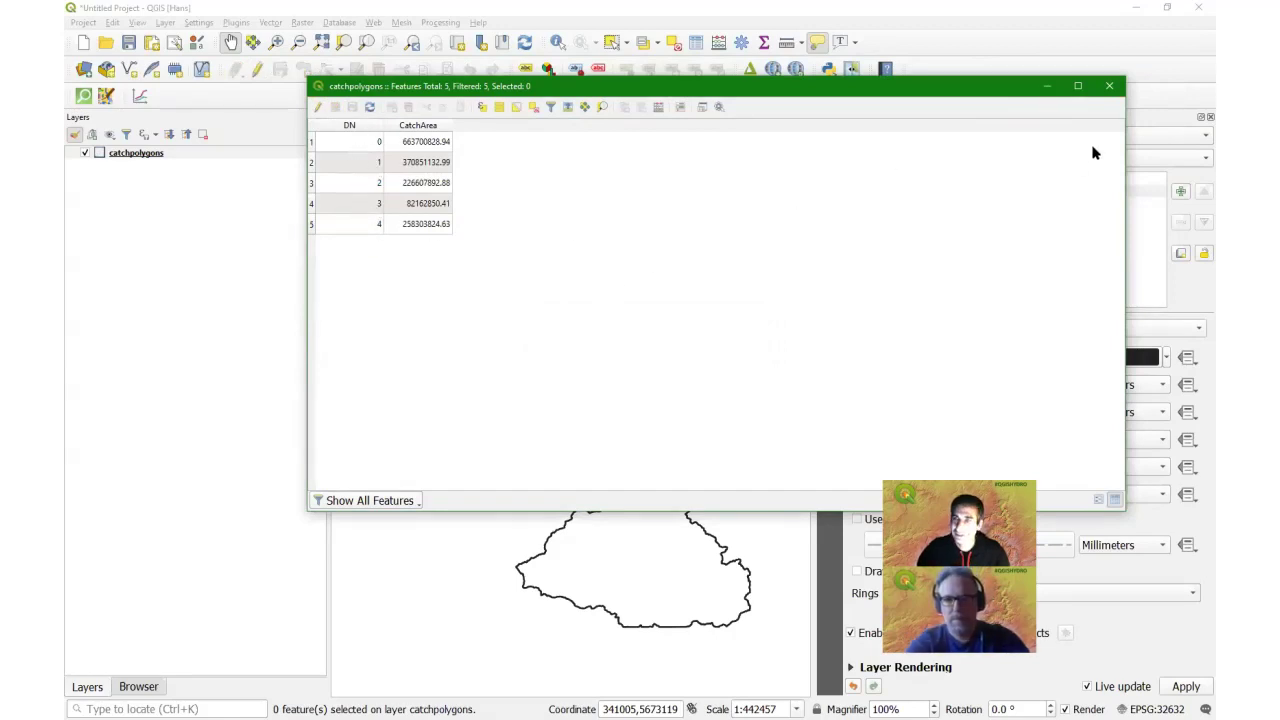
pyautogui.click(1112, 88)
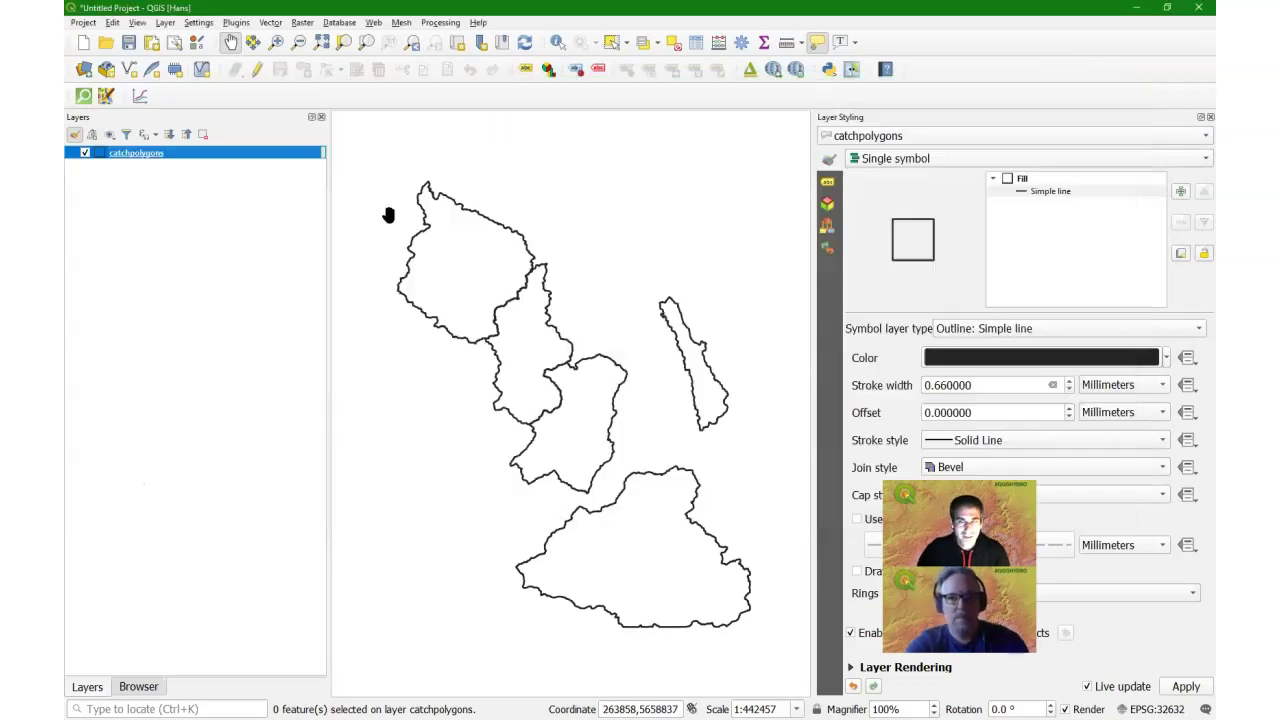
# Step: Close the Layer Styling panel and switch to Firefox showing land.copernicus.eu
pyautogui.click(1209, 117)
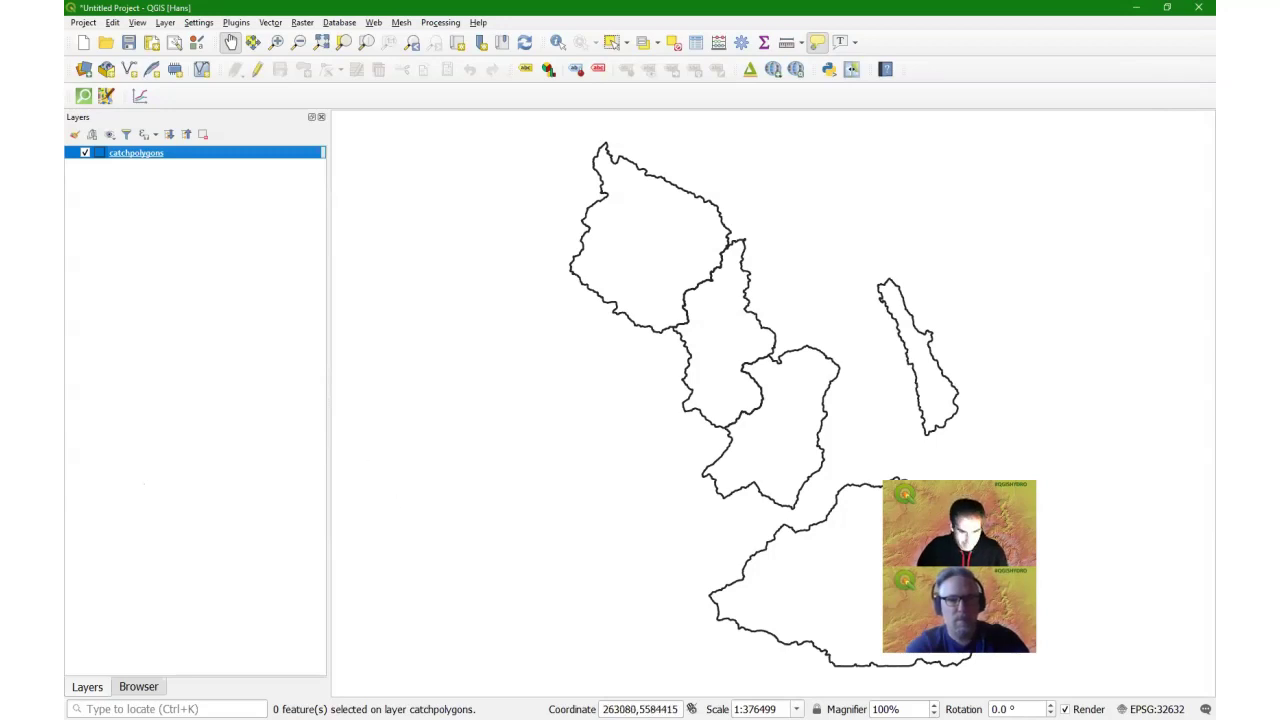
pyautogui.hotkey('alt', 'Tab')
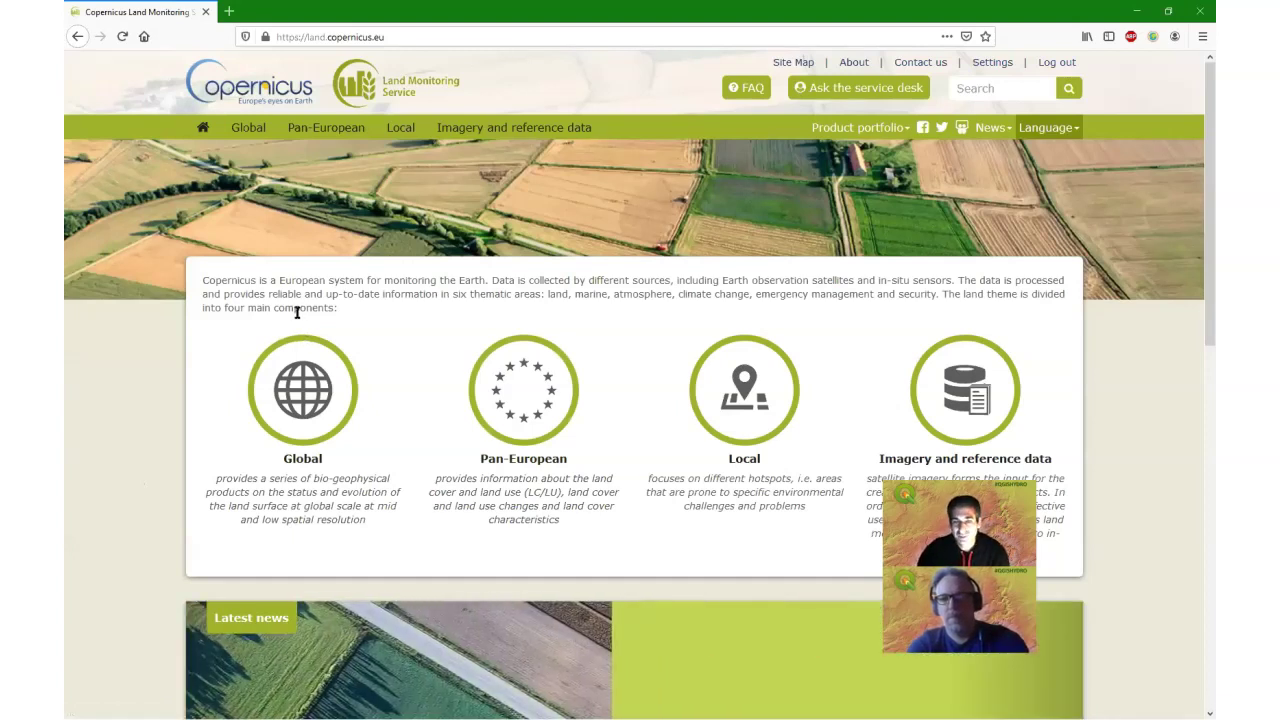
# Step: Navigate Pan-European > CORINE Land Cover > CLC 2018 on the Copernicus site
pyautogui.click(520, 428)
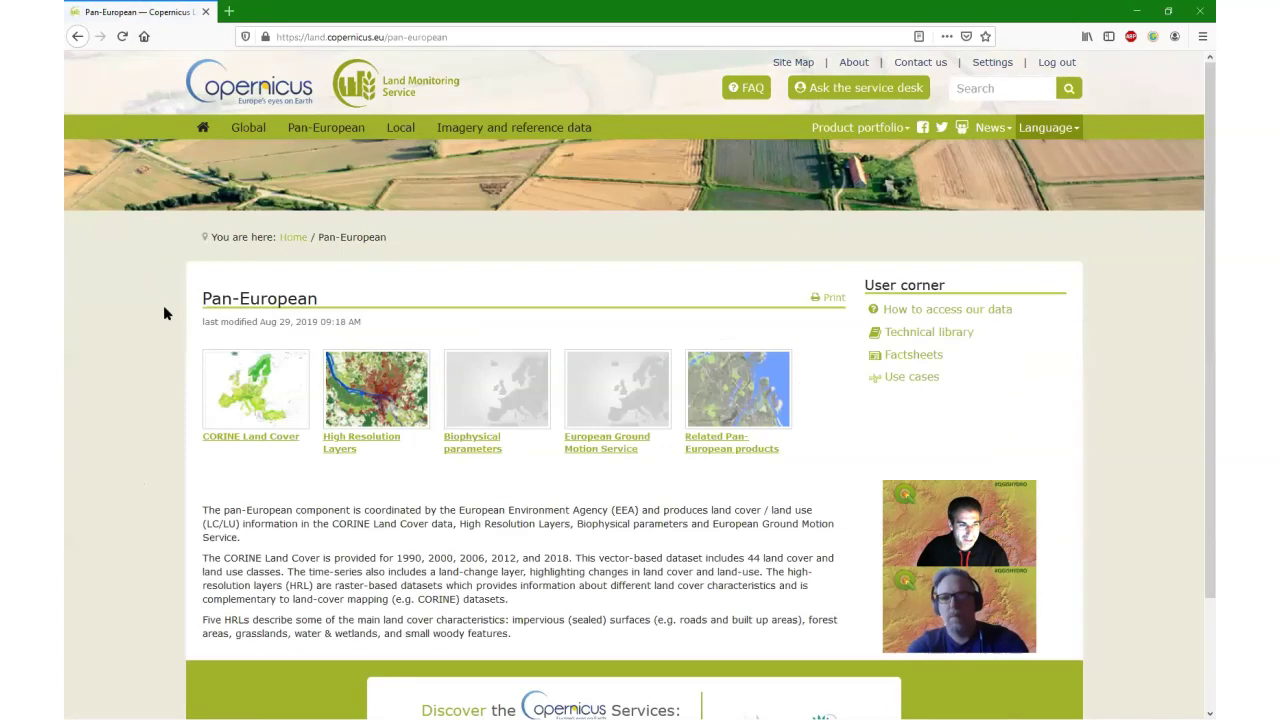
pyautogui.click(240, 442)
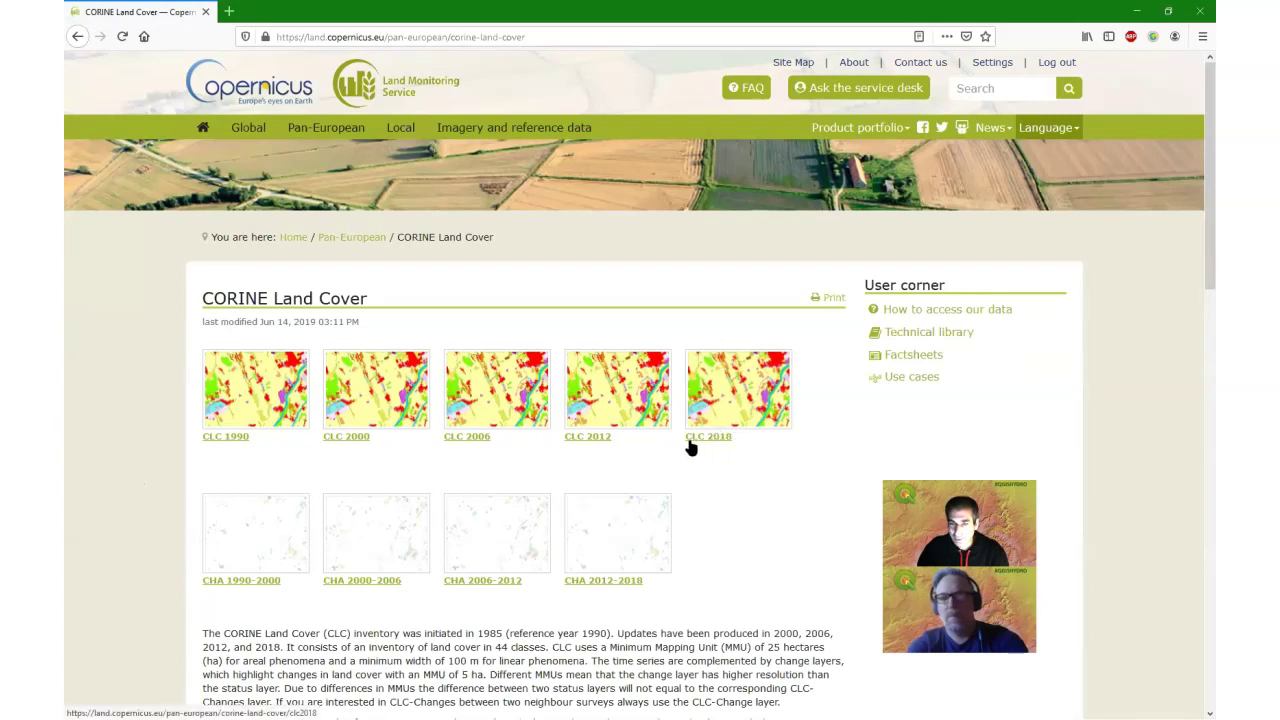
pyautogui.click(744, 403)
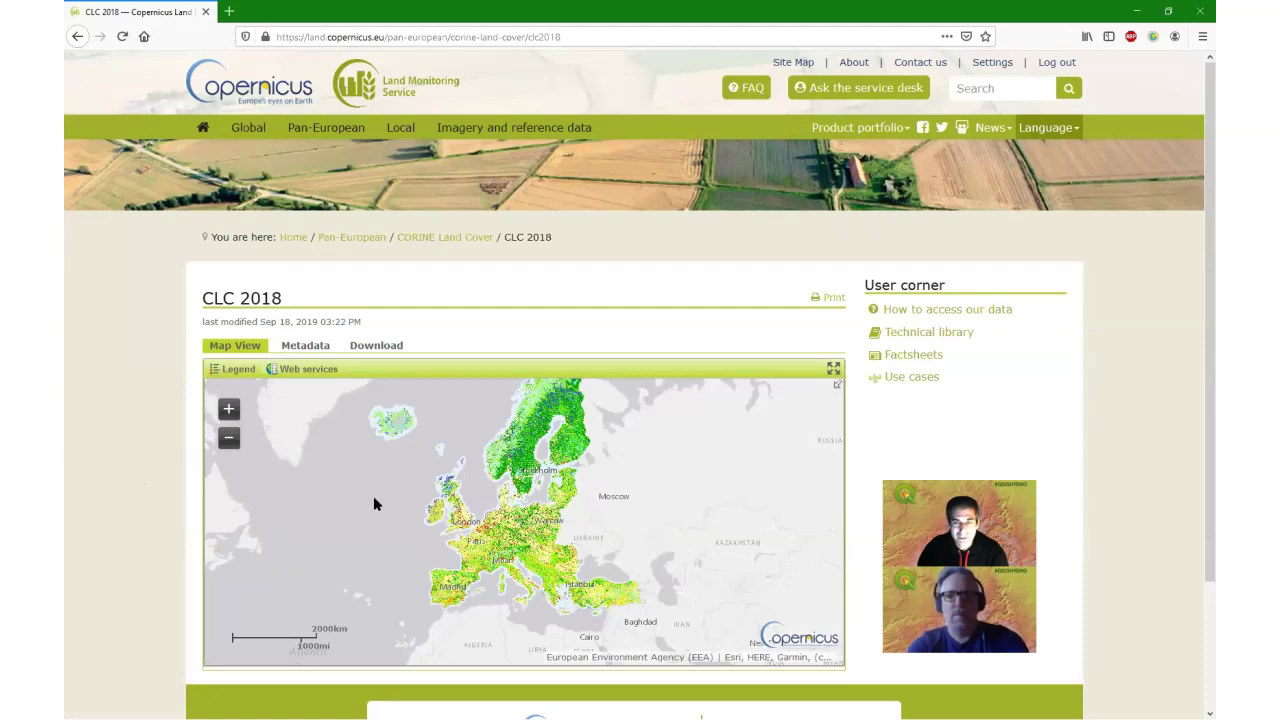
# Step: Check the CLC 2018 raster, ESRI FGDB and GeoPackage downloads, then minimise Firefox
pyautogui.click(378, 347)
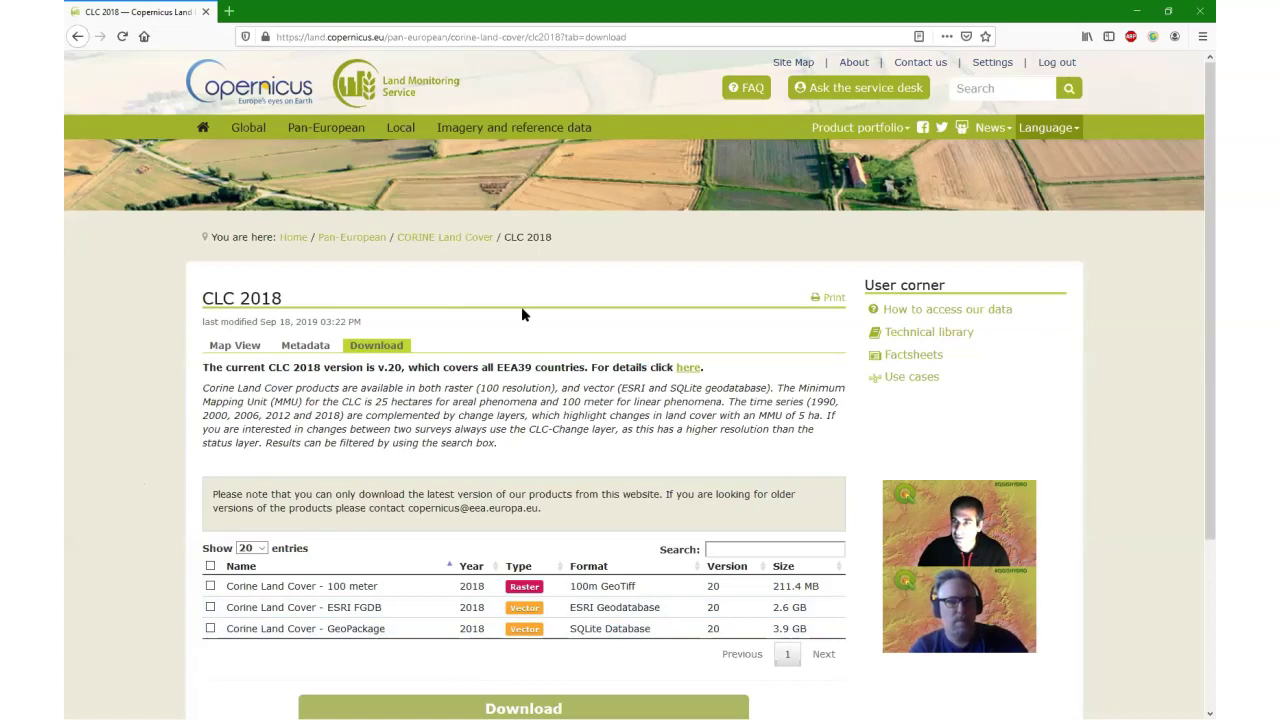
pyautogui.click(1137, 12)
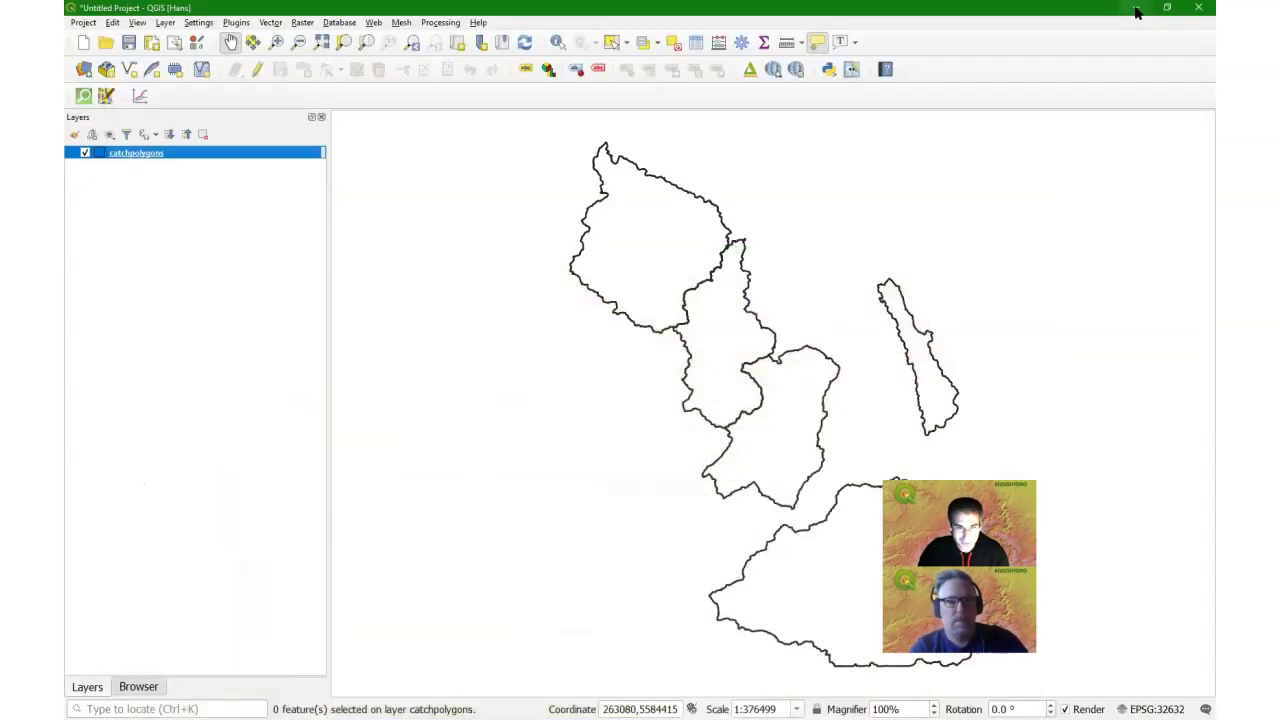
# Step: In the Browser, expand clc2018 and CLC2018_CLC2018_V2018_20.gpkg, selecting the main CLC2018 layer
pyautogui.click(138, 687)
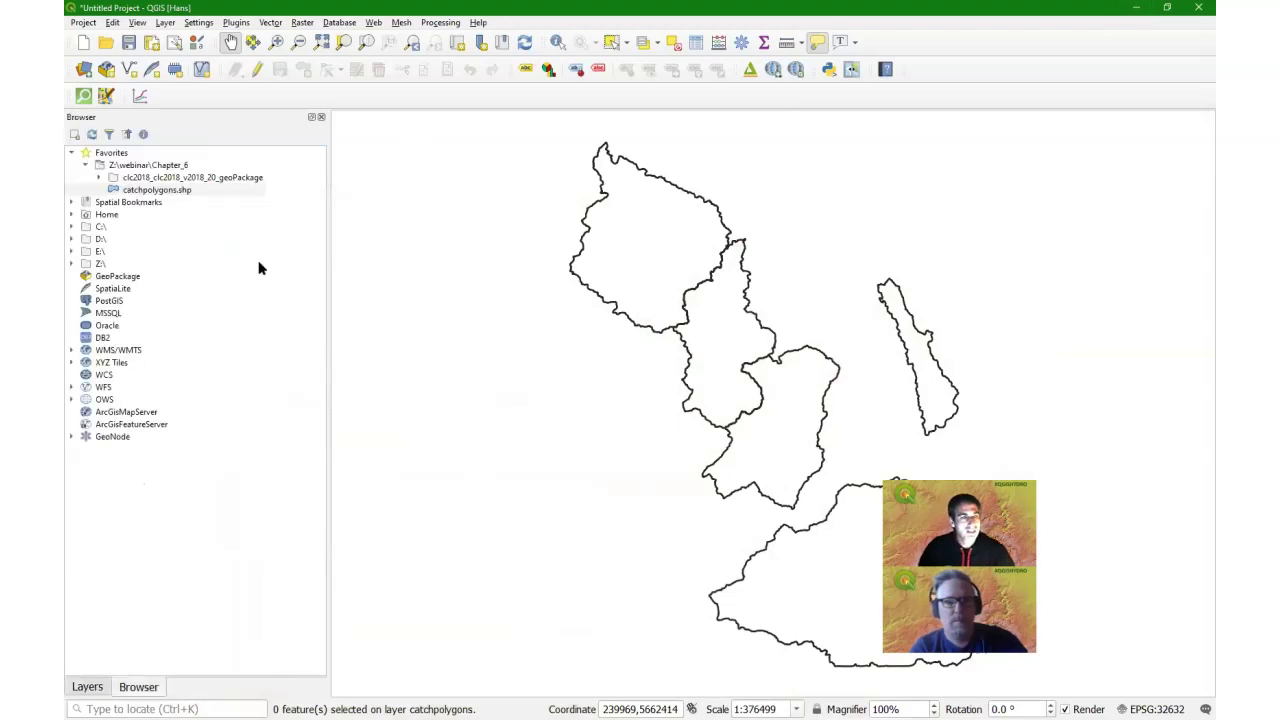
pyautogui.click(99, 177)
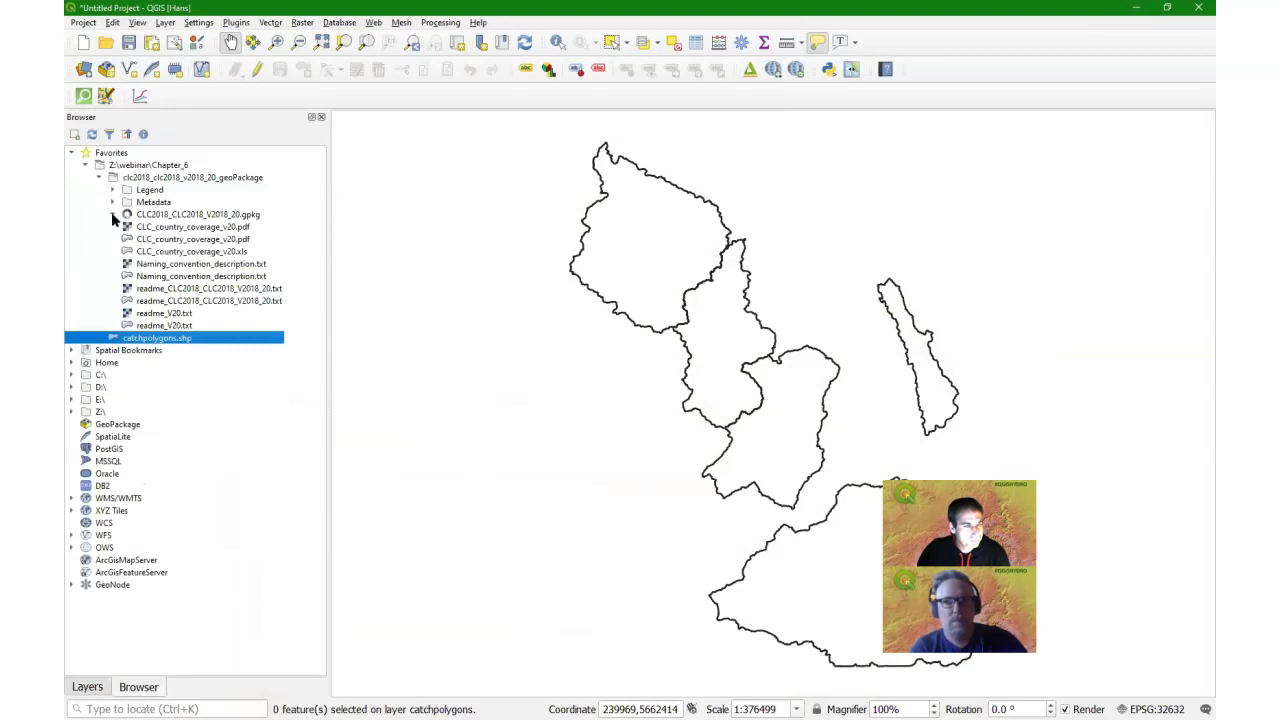
pyautogui.click(112, 214)
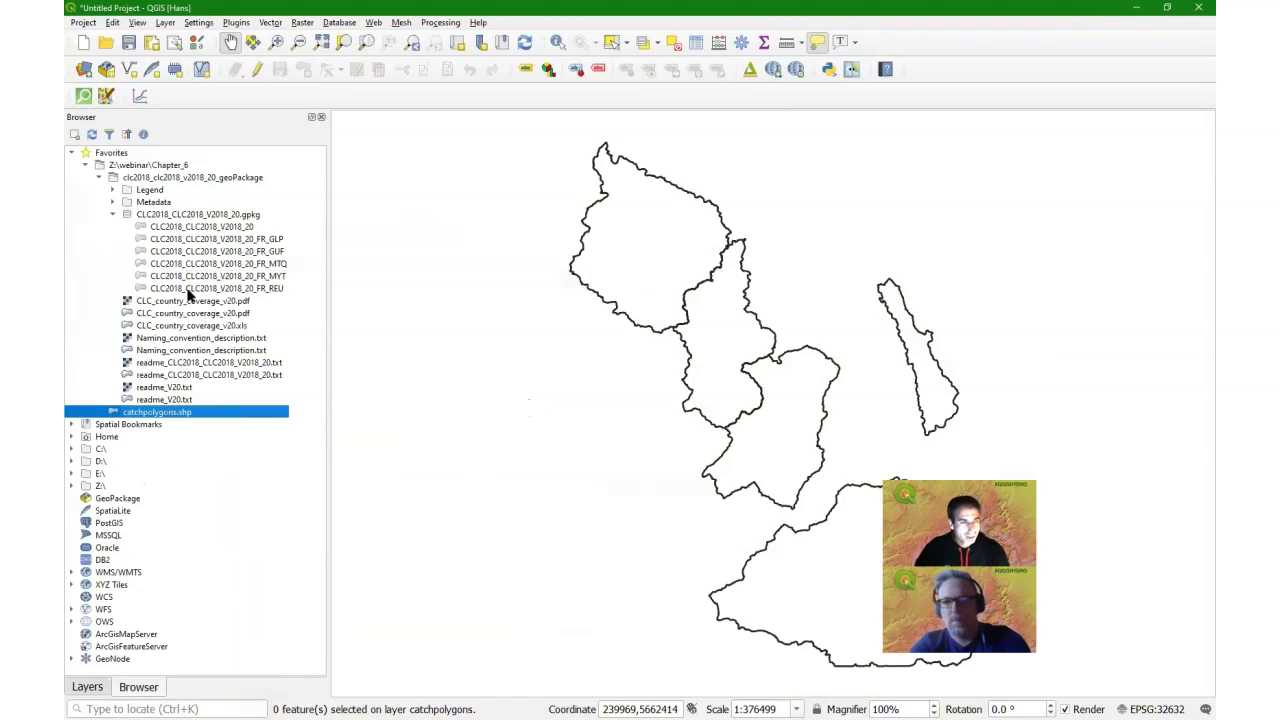
pyautogui.click(172, 231)
# Step: Drop CLC2018_CLC2018_V2018_20 onto the map, accepting the suggested transformation to UTM 32N
pyautogui.moveTo(172, 231); pyautogui.dragTo(645, 271)
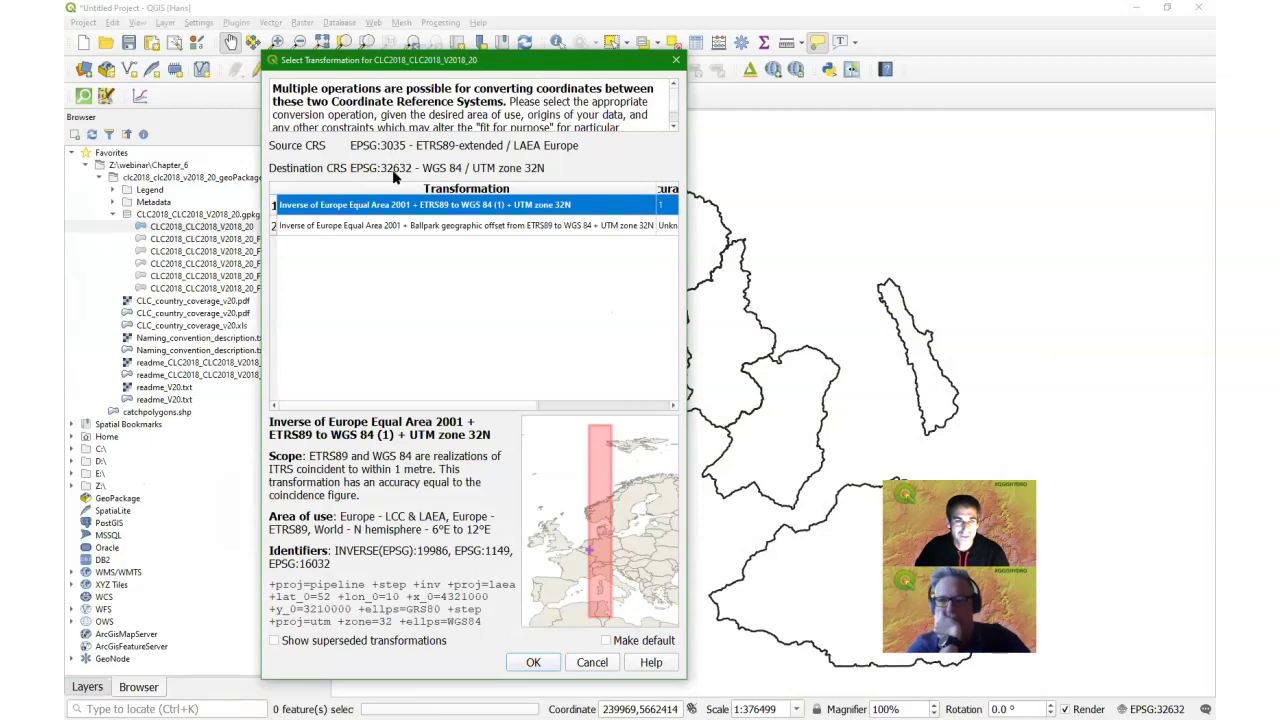
pyautogui.click(534, 663)
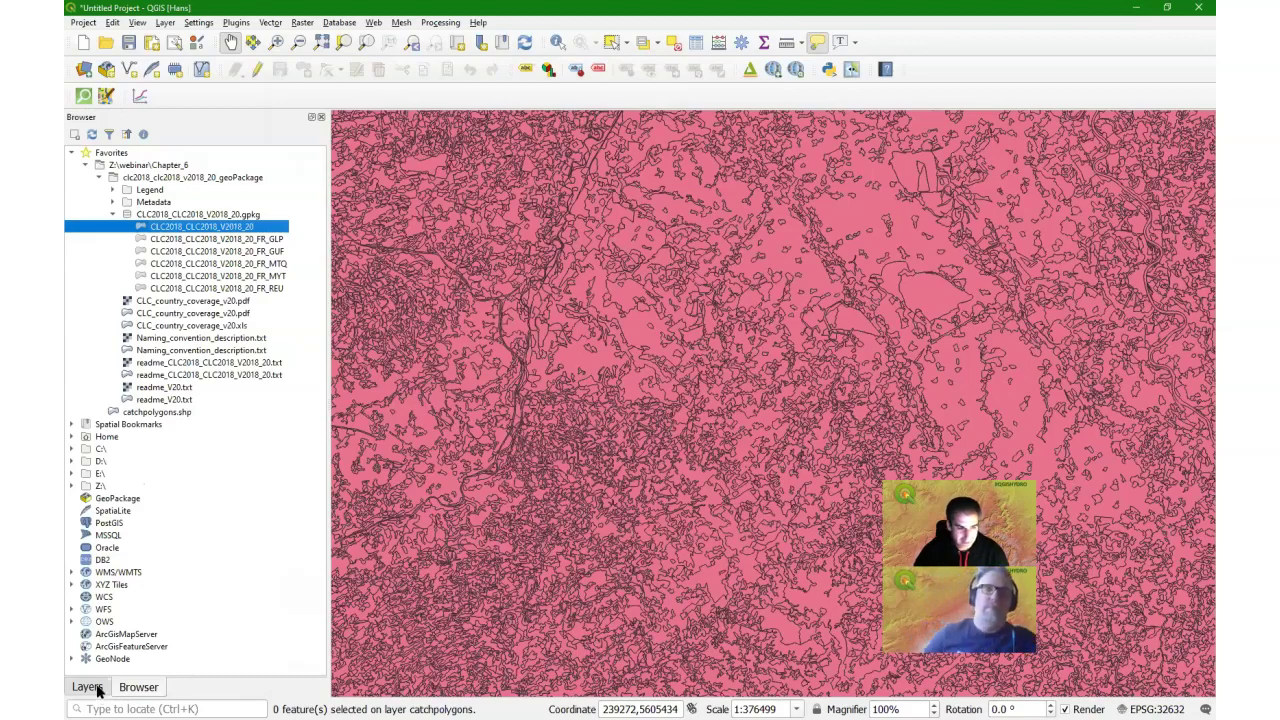
pyautogui.click(86, 687)
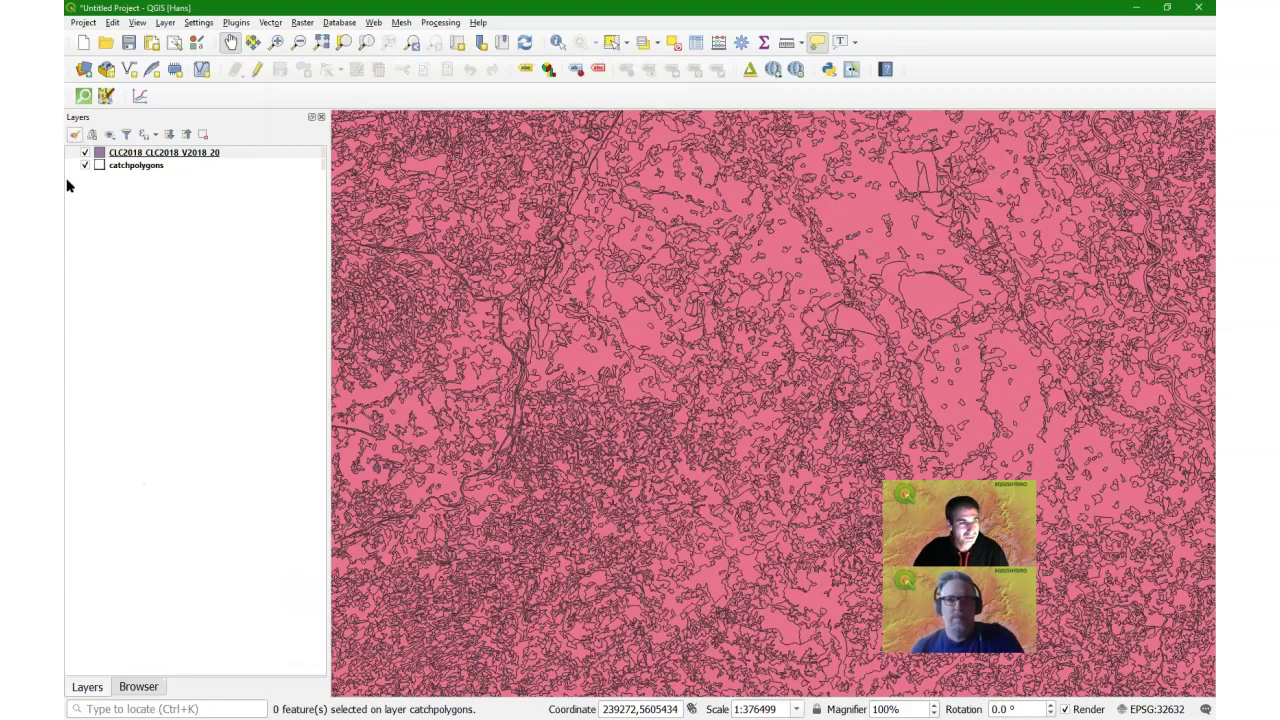
# Step: Load the Legend\clc_legend.qml style into the CLC2018 layer's symbology and apply it
pyautogui.rightClick(200, 156)
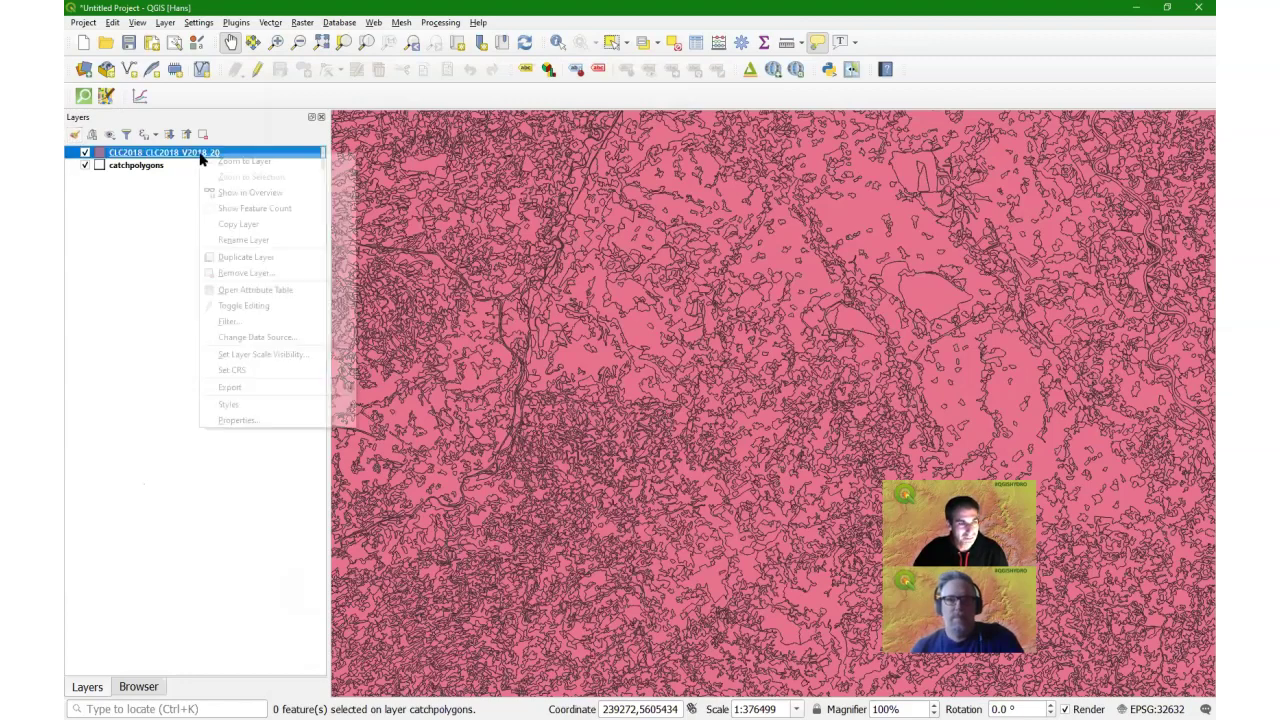
pyautogui.click(249, 421)
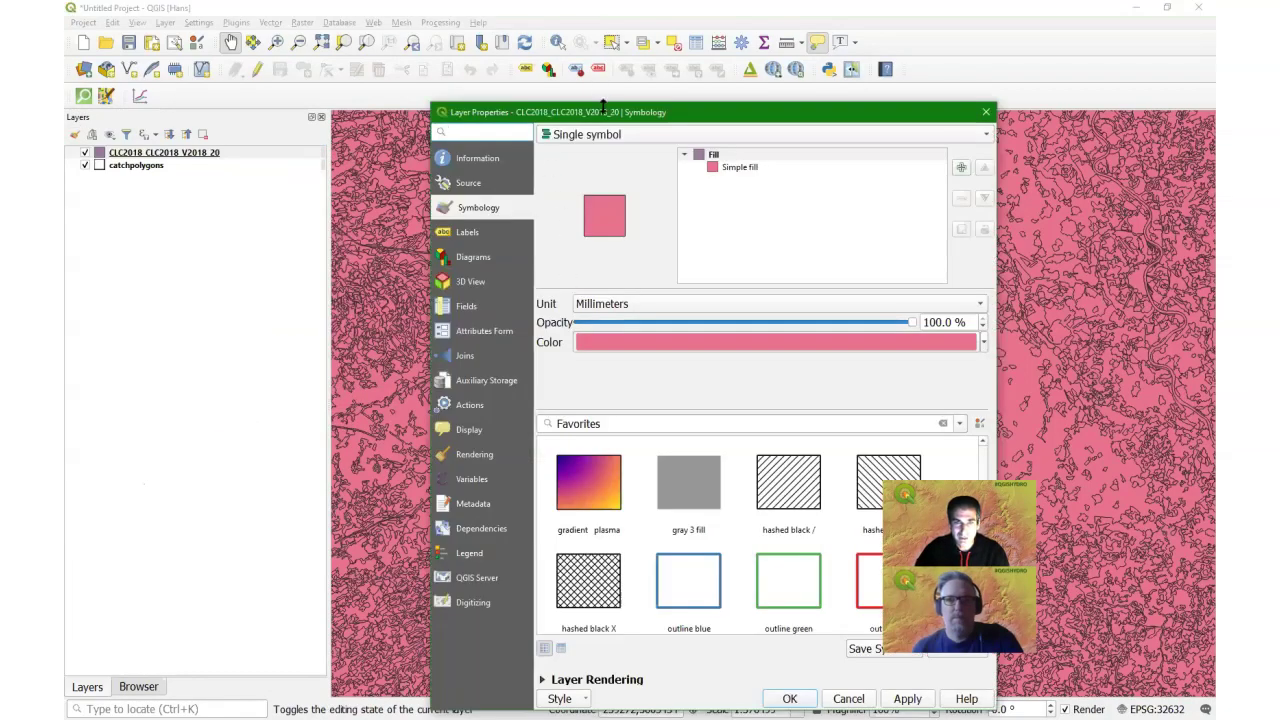
pyautogui.moveTo(603, 108); pyautogui.dragTo(547, 57)
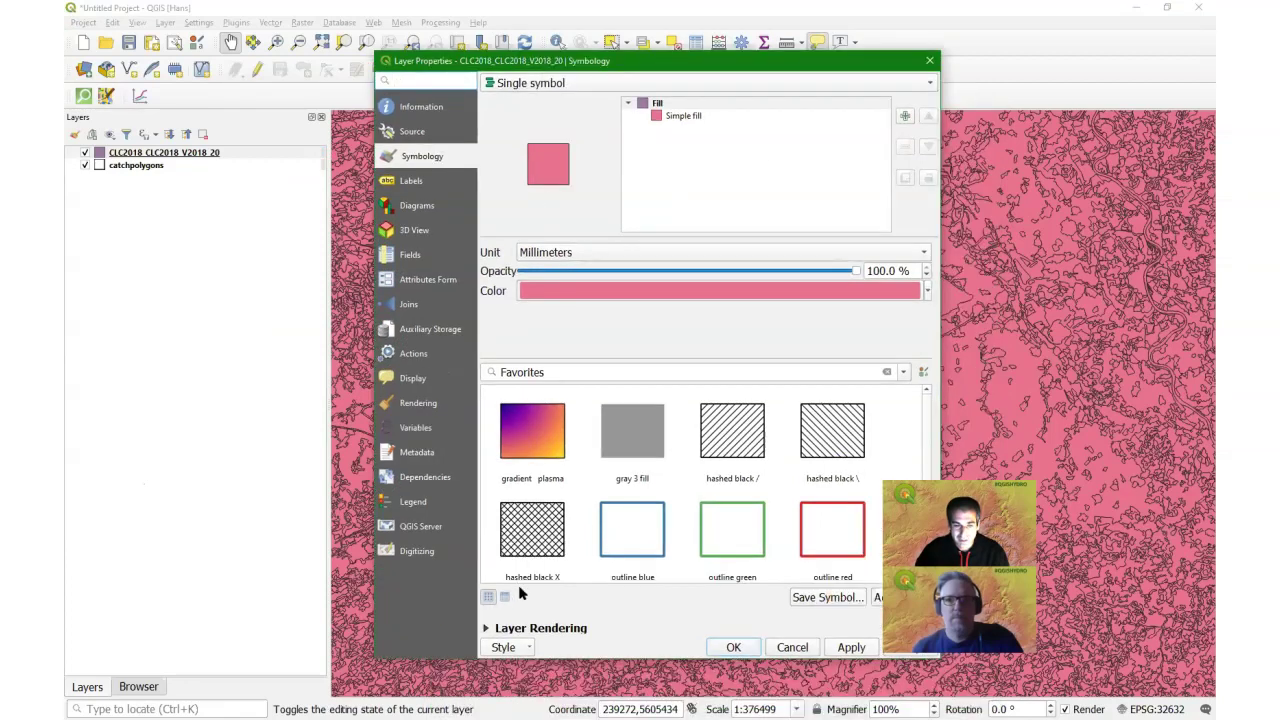
pyautogui.click(519, 647)
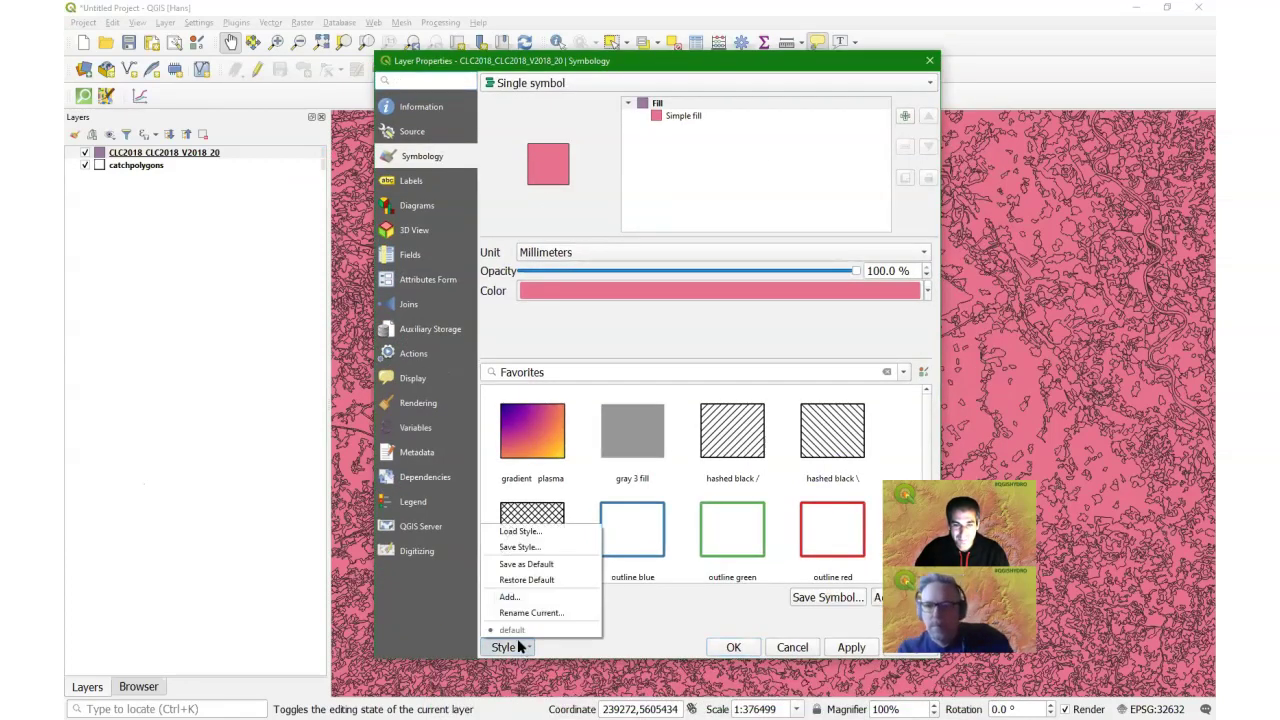
pyautogui.click(544, 532)
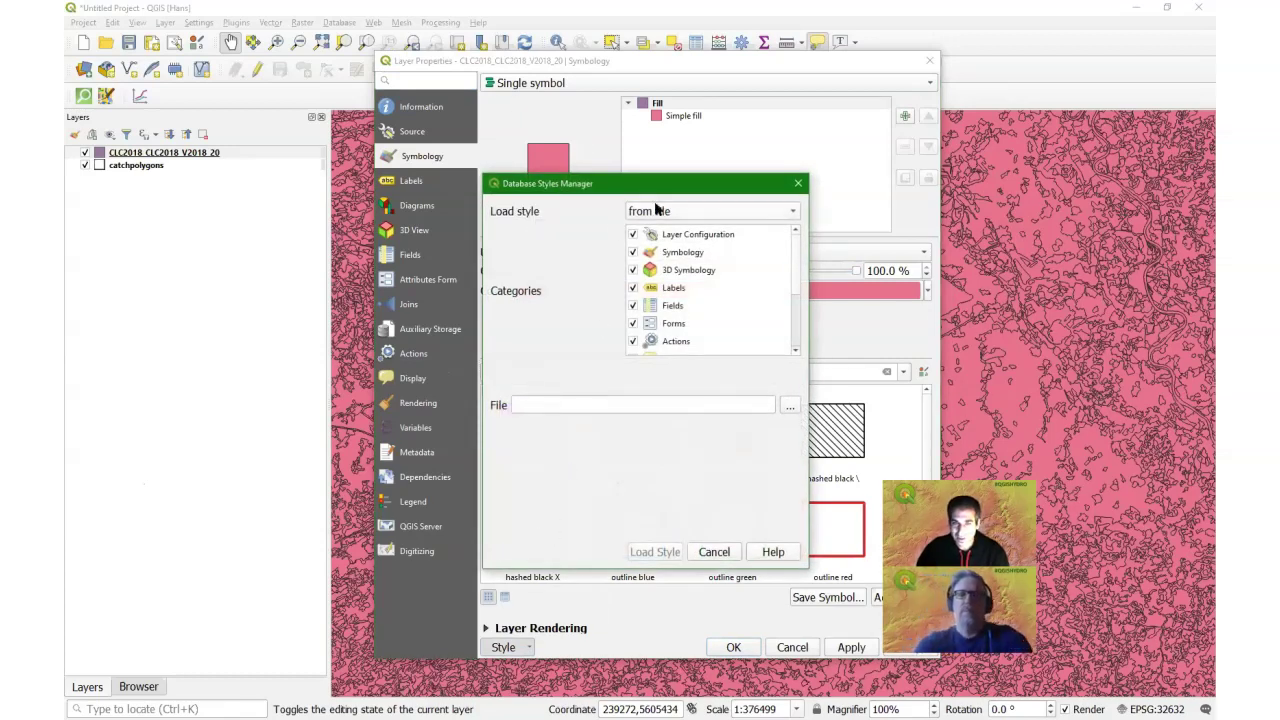
pyautogui.click(790, 405)
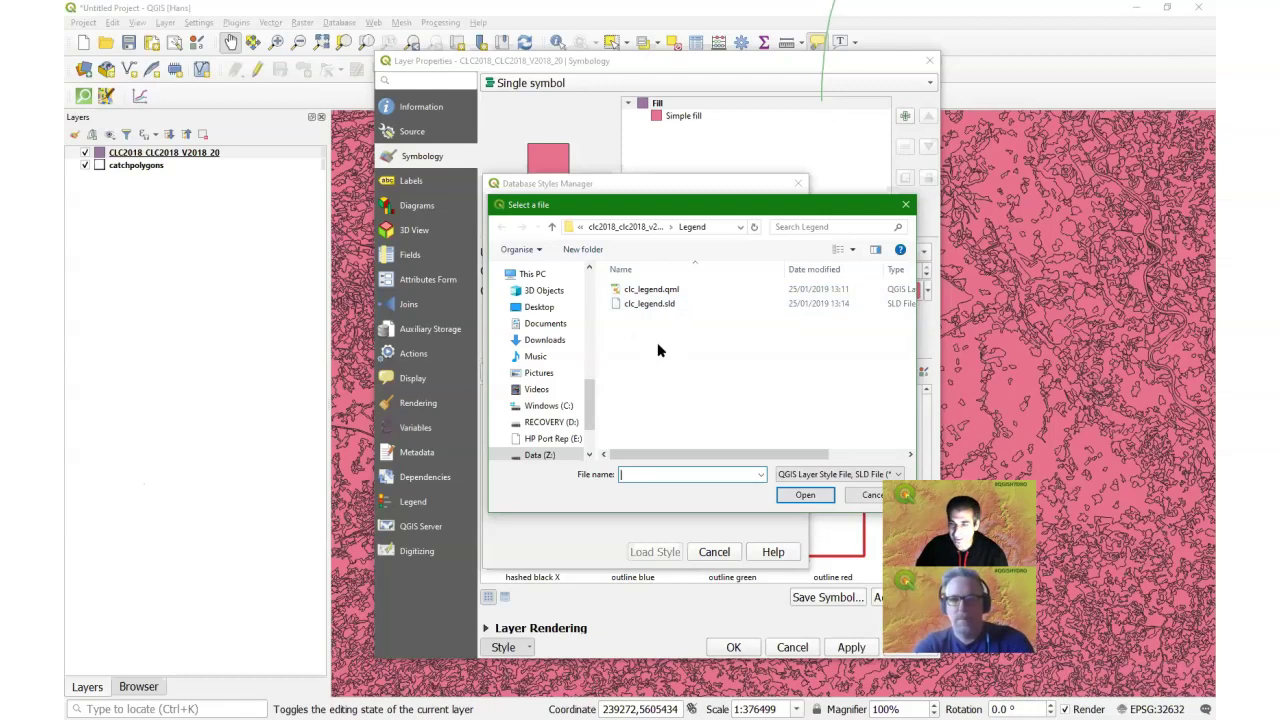
pyautogui.click(643, 289)
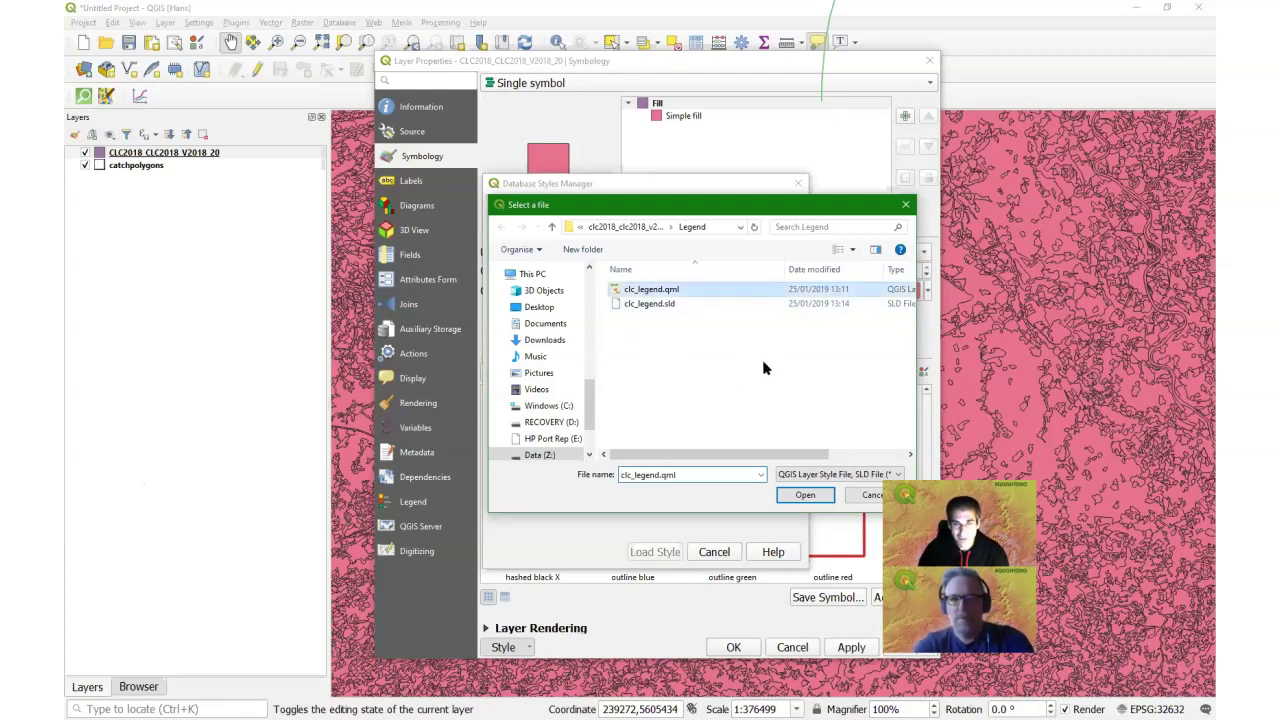
pyautogui.click(803, 494)
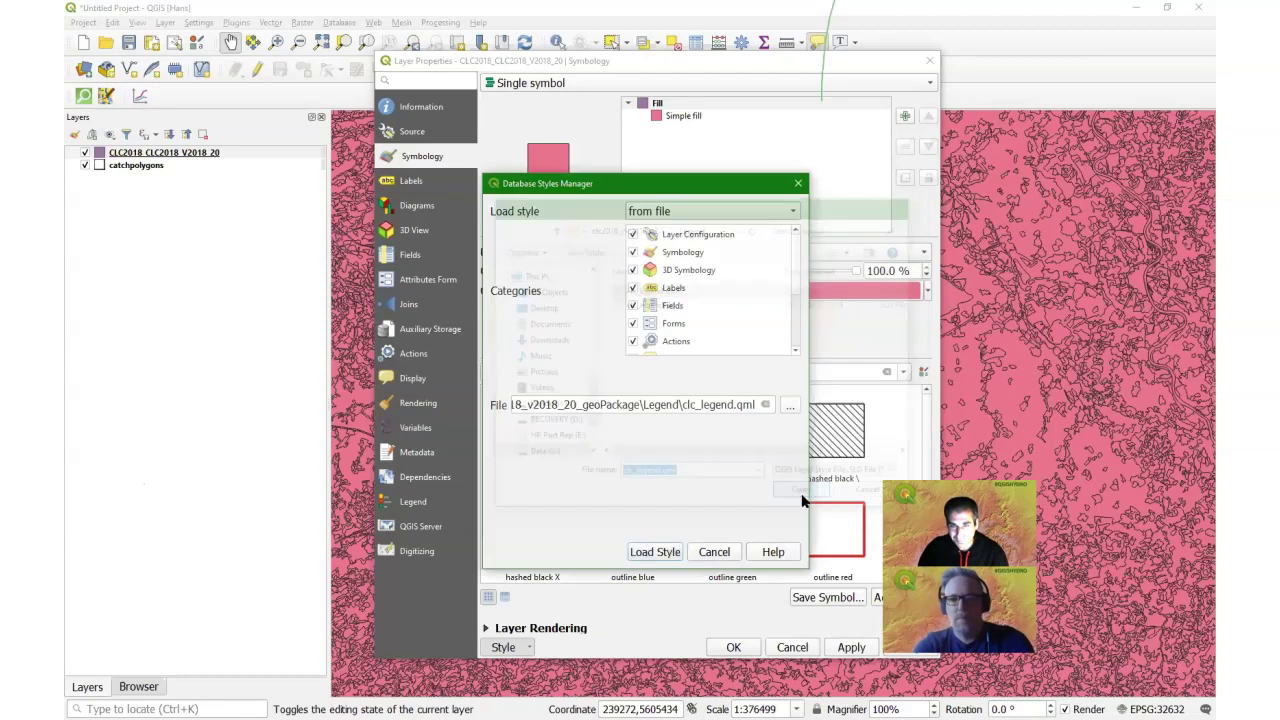
pyautogui.click(658, 551)
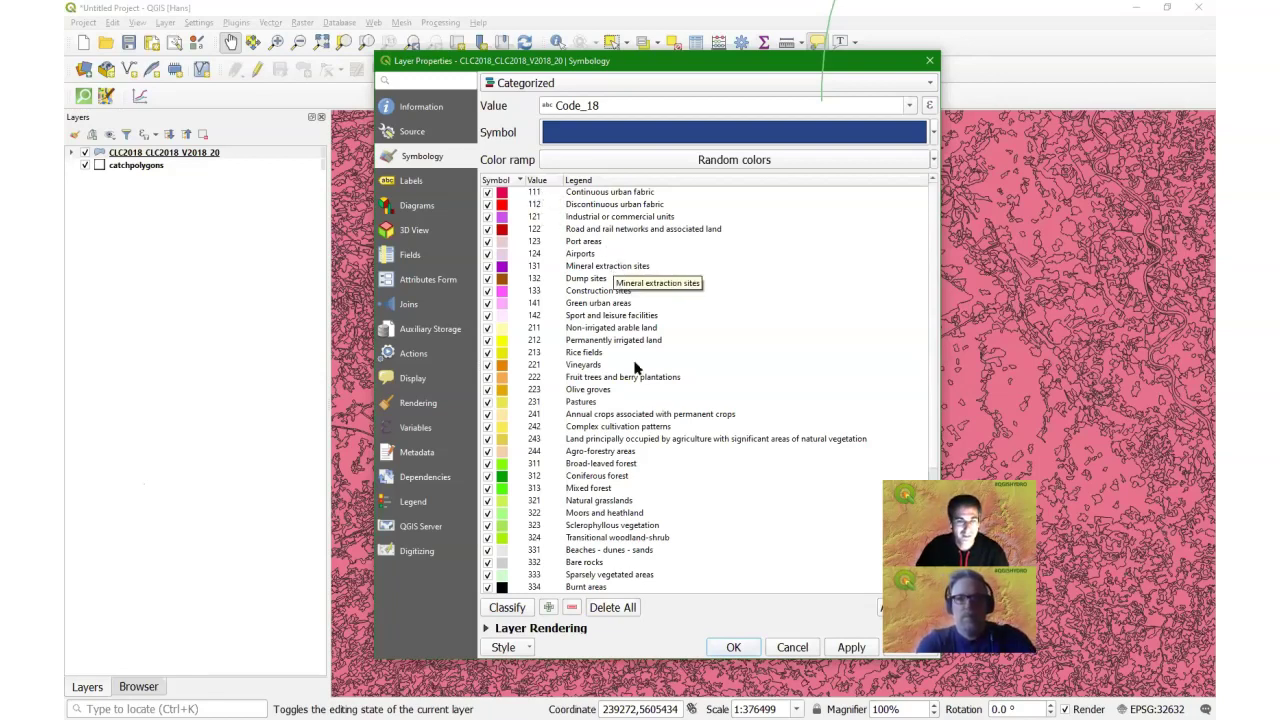
pyautogui.click(735, 650)
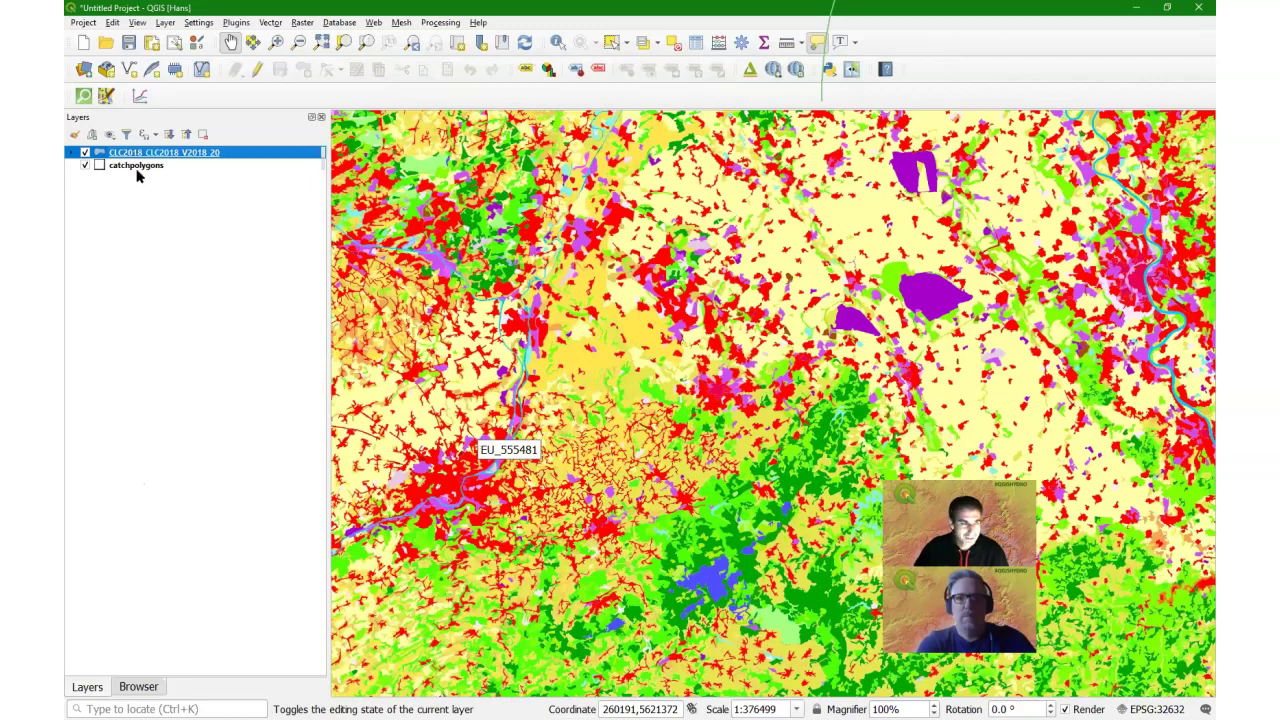
# Step: Move catchpolygons above the CLC2018 layer so its black outlines draw on top
pyautogui.click(156, 167)
pyautogui.moveTo(156, 167); pyautogui.dragTo(170, 153)
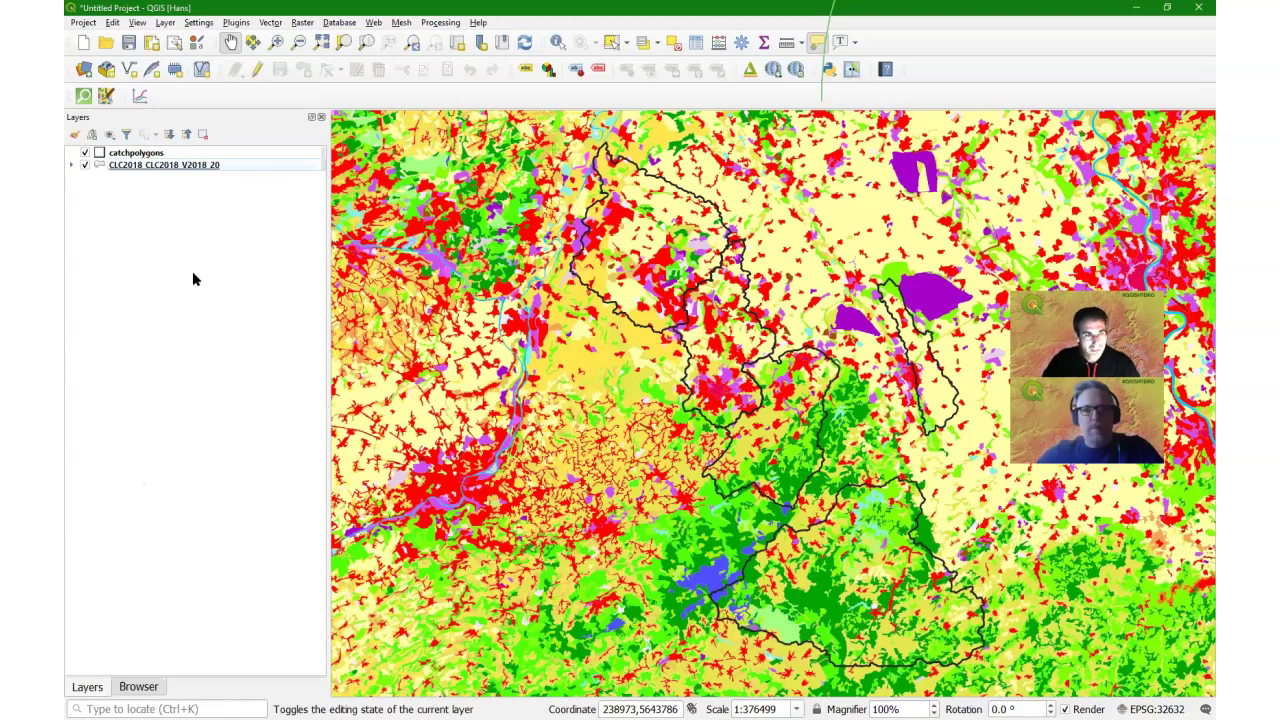
# Step: Choose Export > Save Features As for the CLC2018 layer
pyautogui.rightClick(160, 167)
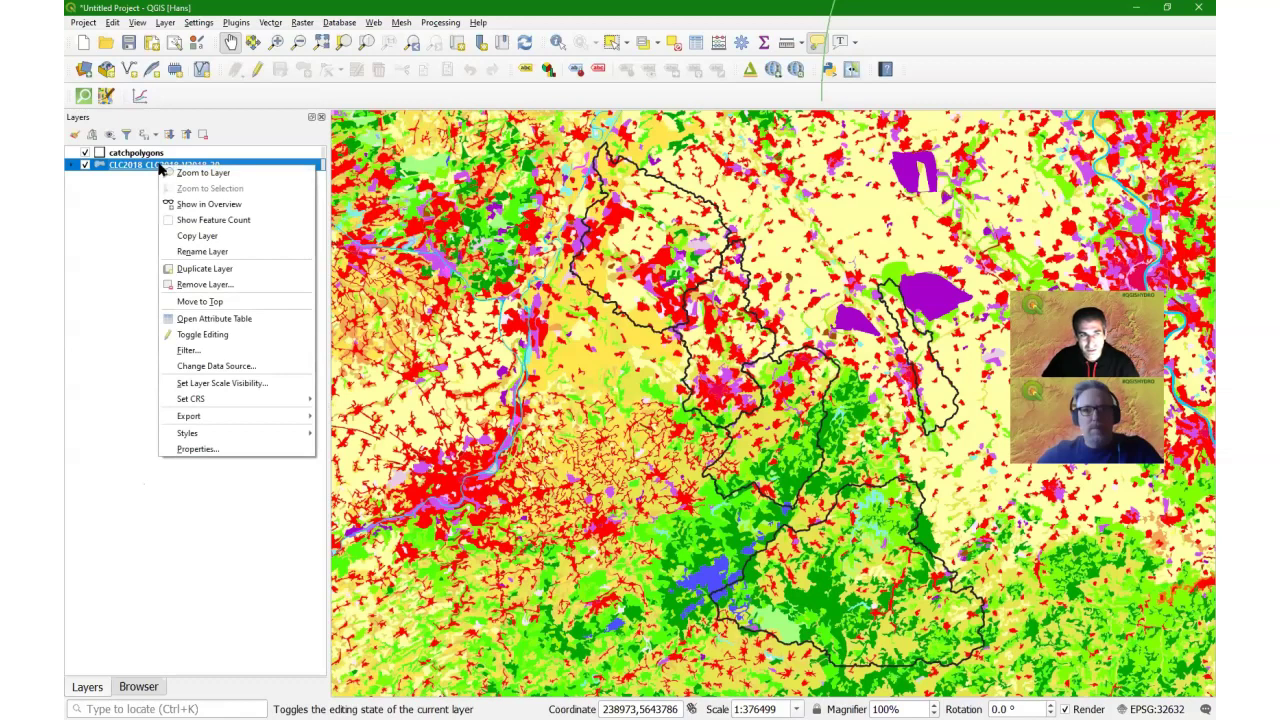
pyautogui.moveTo(270, 422)
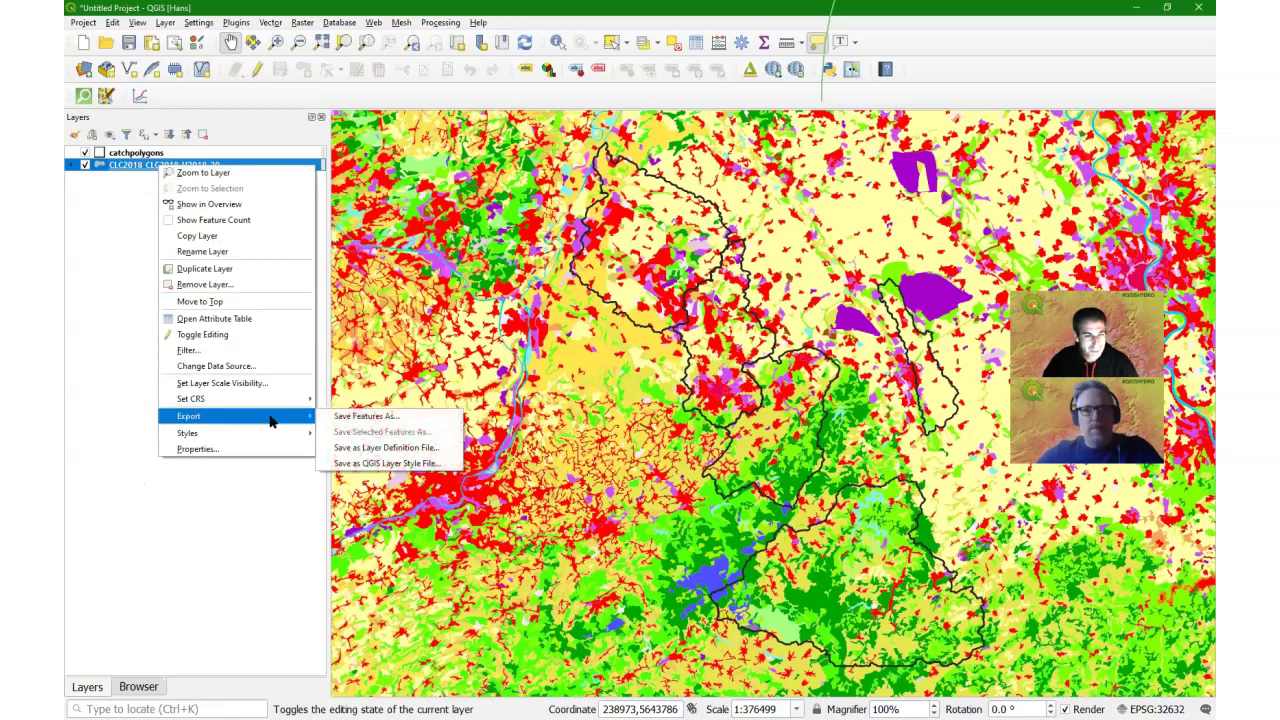
pyautogui.click(366, 415)
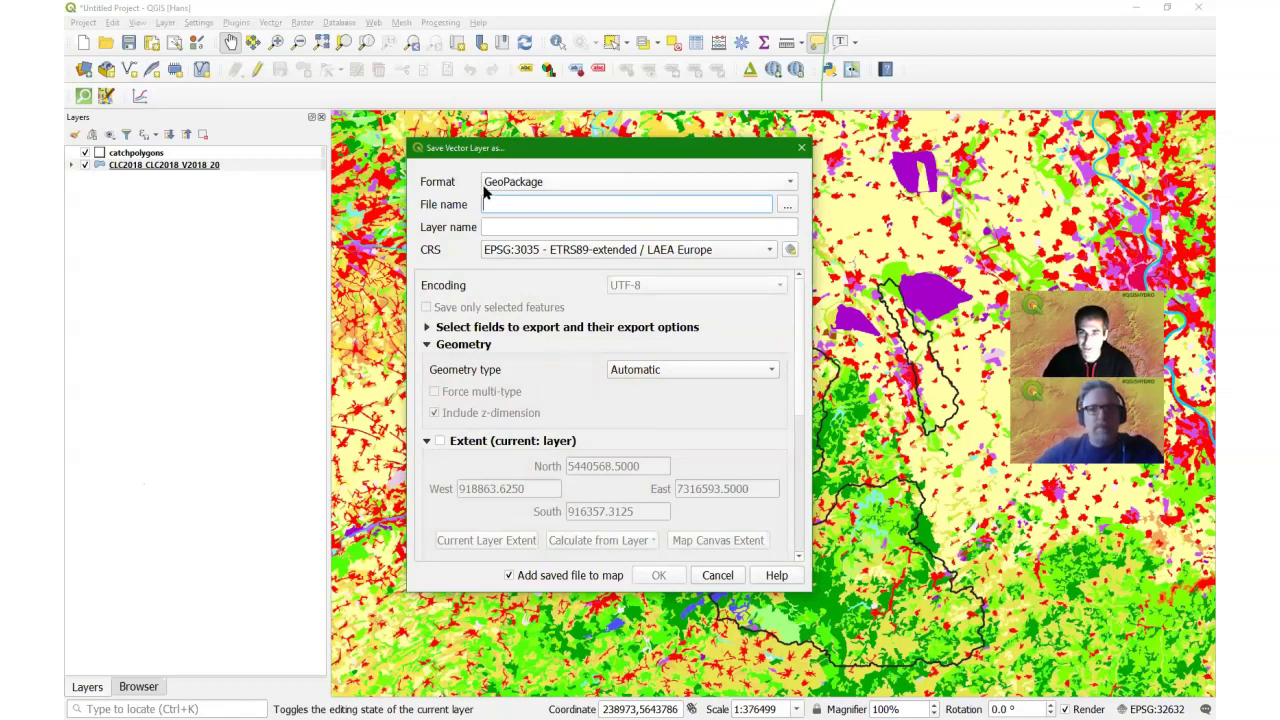
# Step: Target Rur_Subcatchments.gpkg, layer name 'Corine 2018 subset', in project CRS EPSG:32632
pyautogui.click(787, 204)
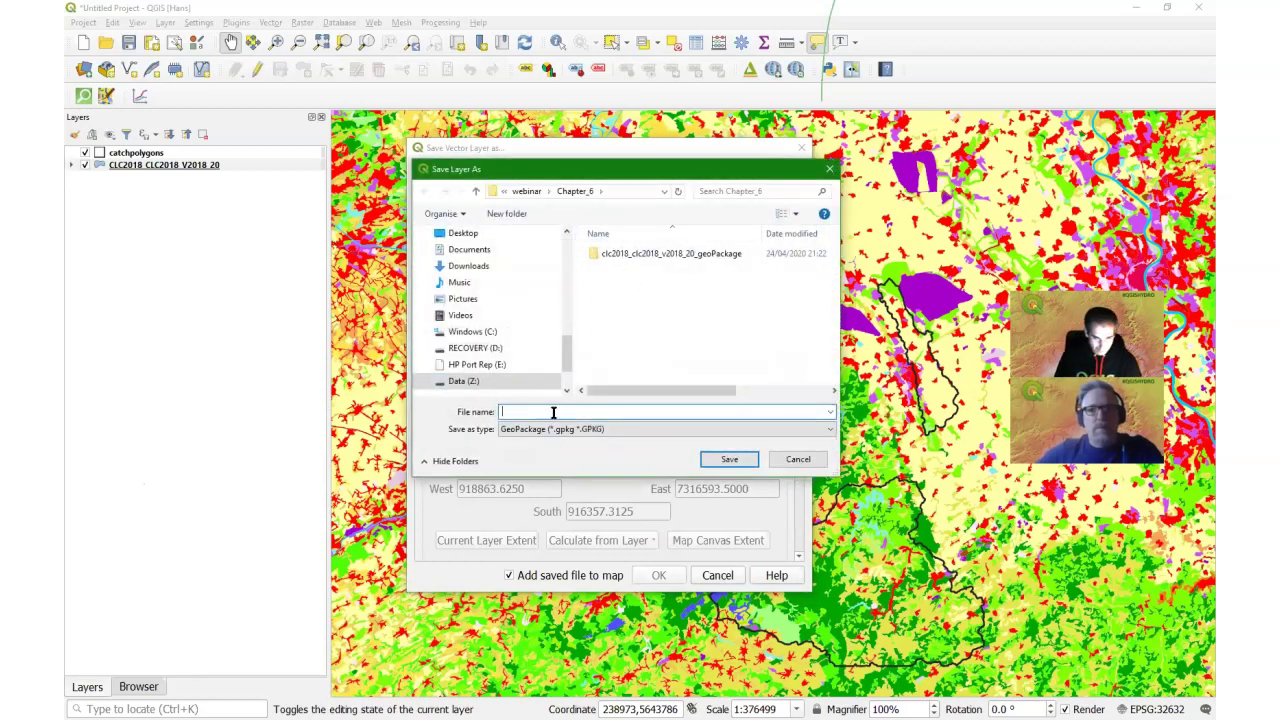
pyautogui.write('Run_Subca')
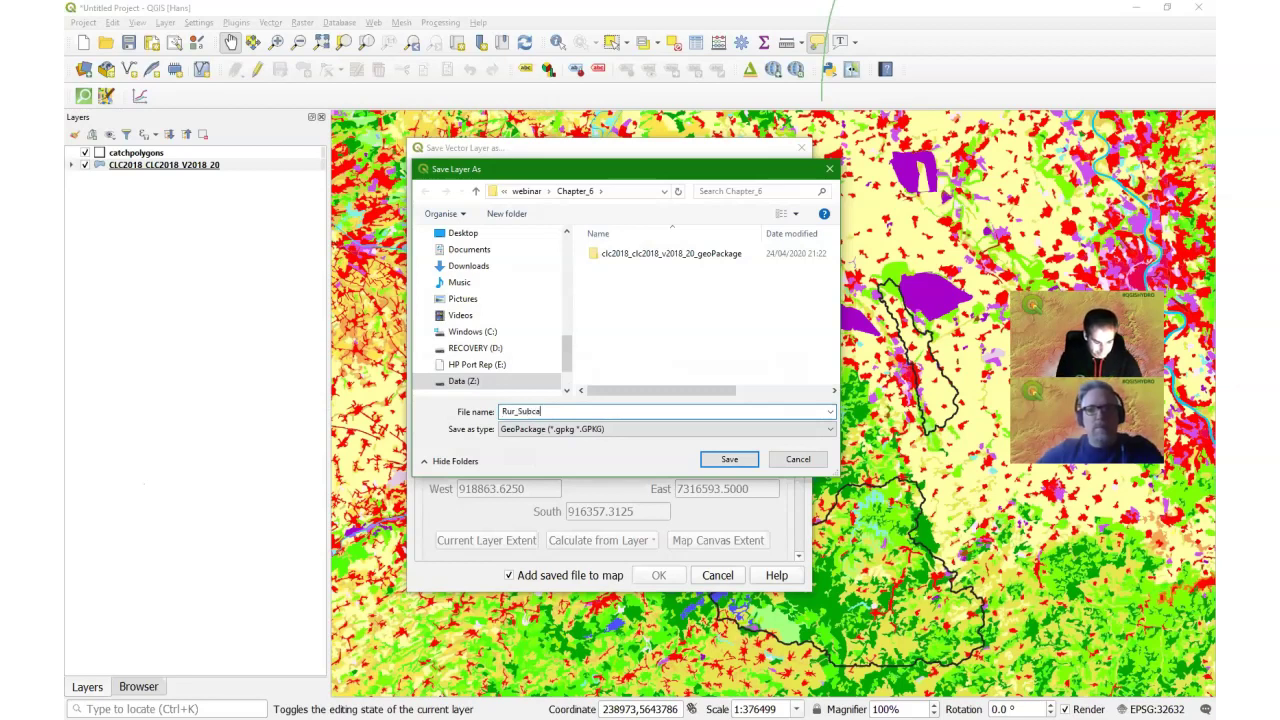
pyautogui.write('tchments')
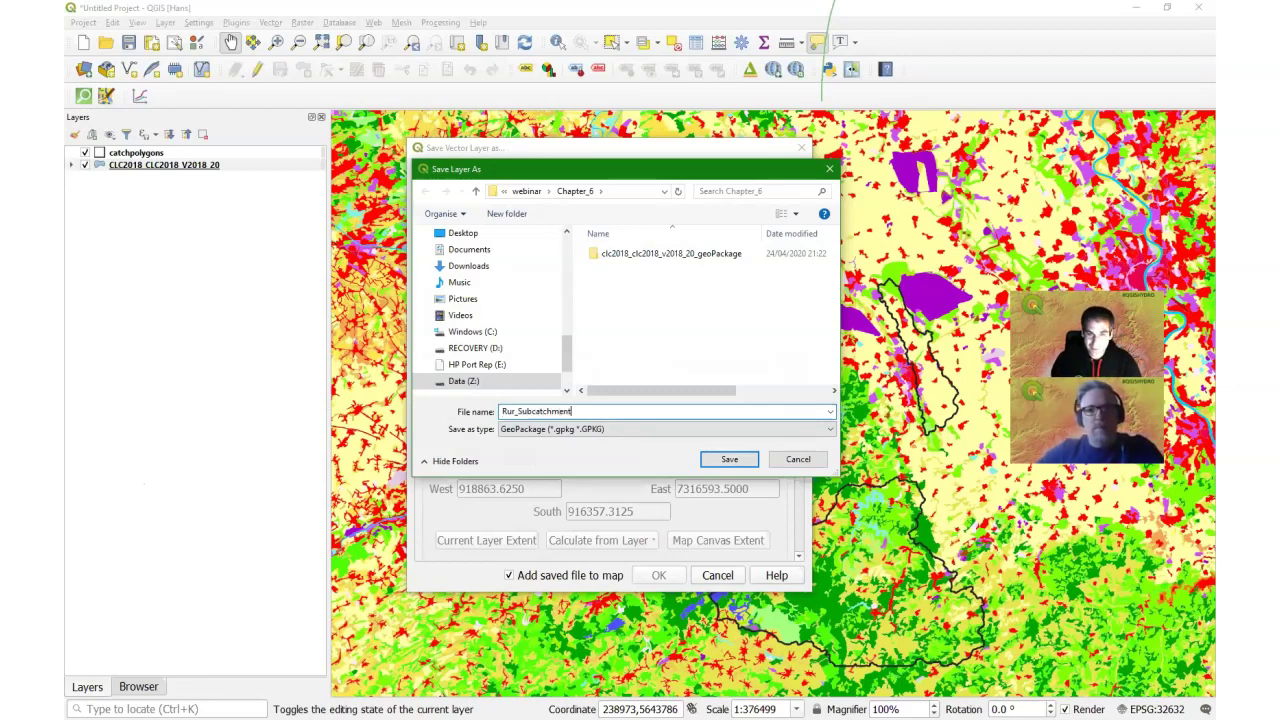
pyautogui.click(734, 461)
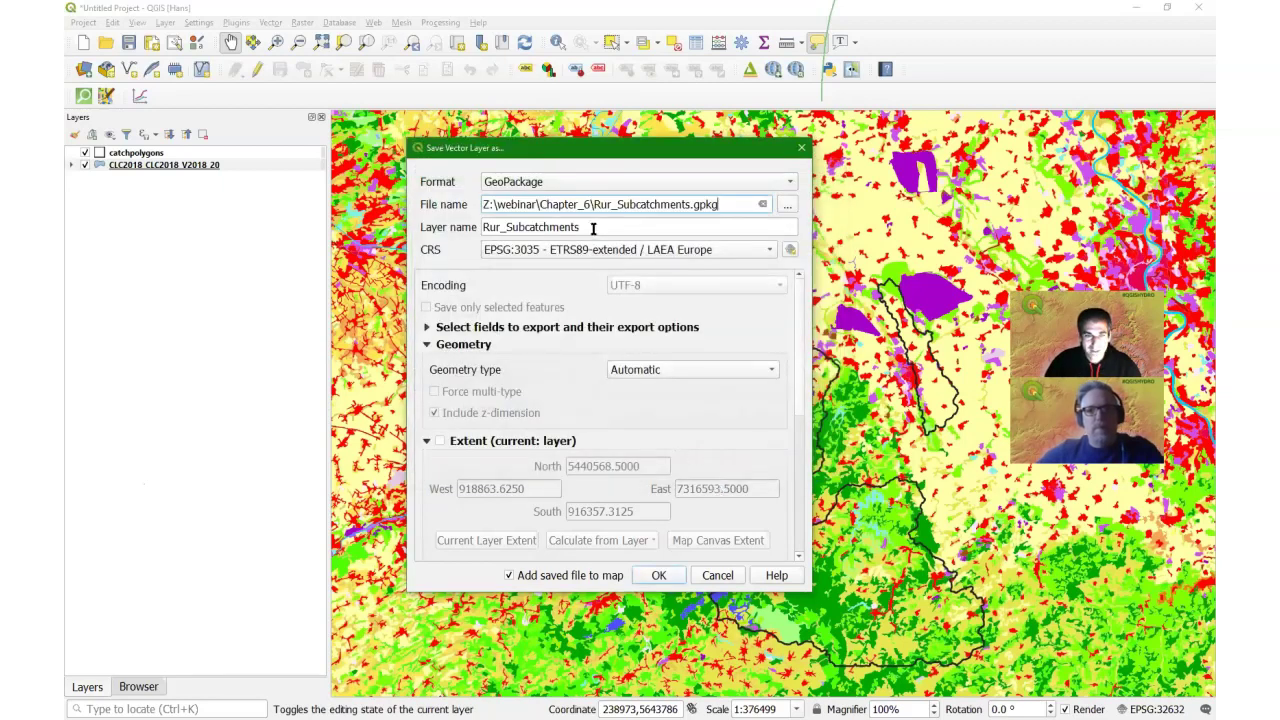
pyautogui.moveTo(595, 228); pyautogui.dragTo(477, 217)
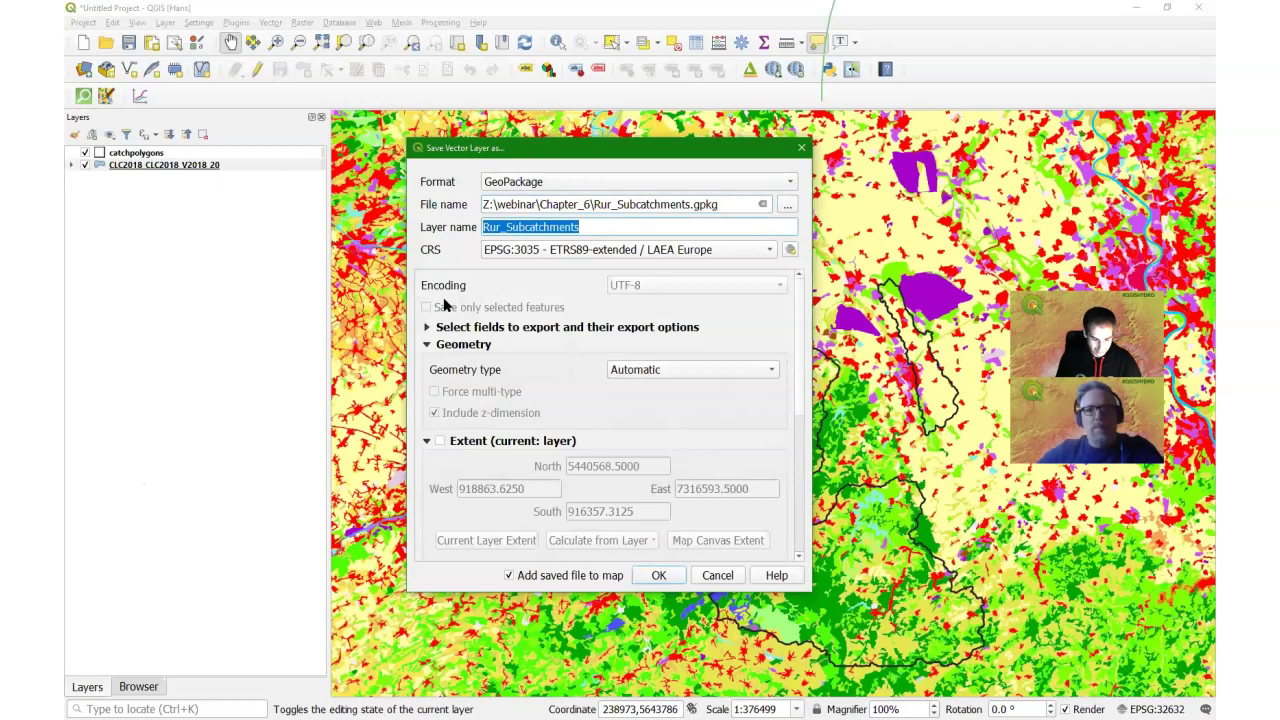
pyautogui.write('Corine ')
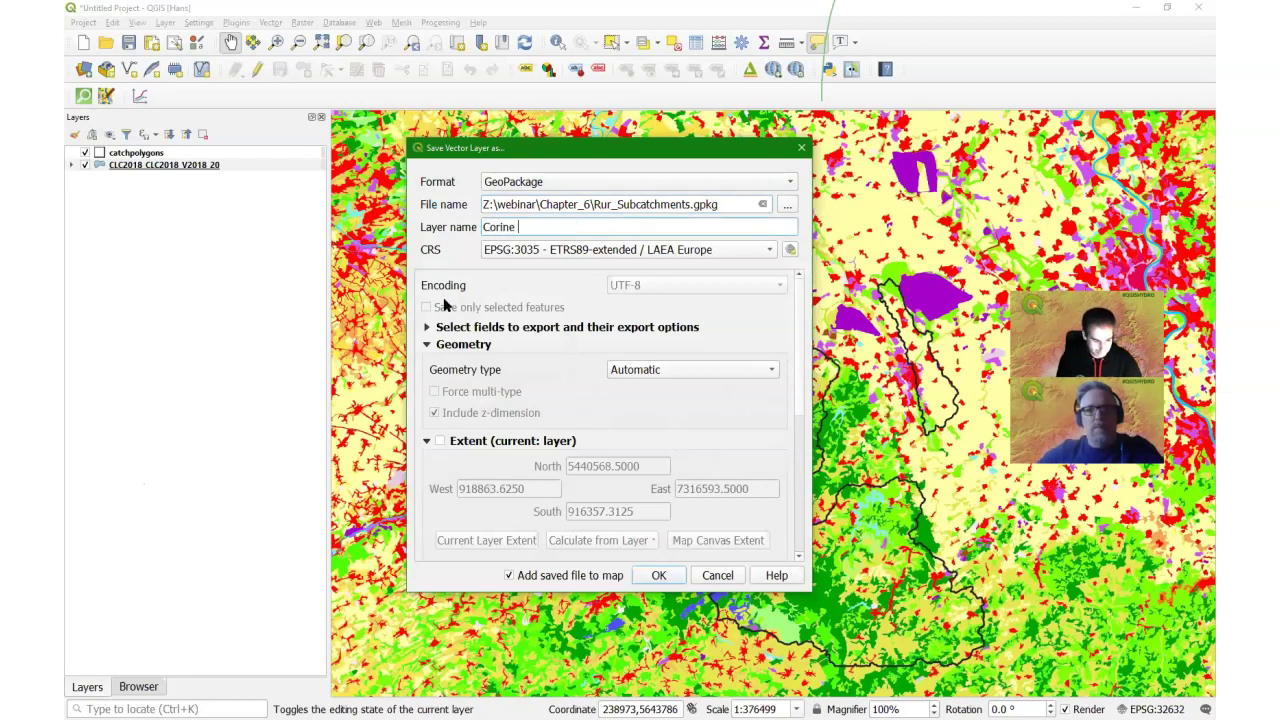
pyautogui.write('2018 ')
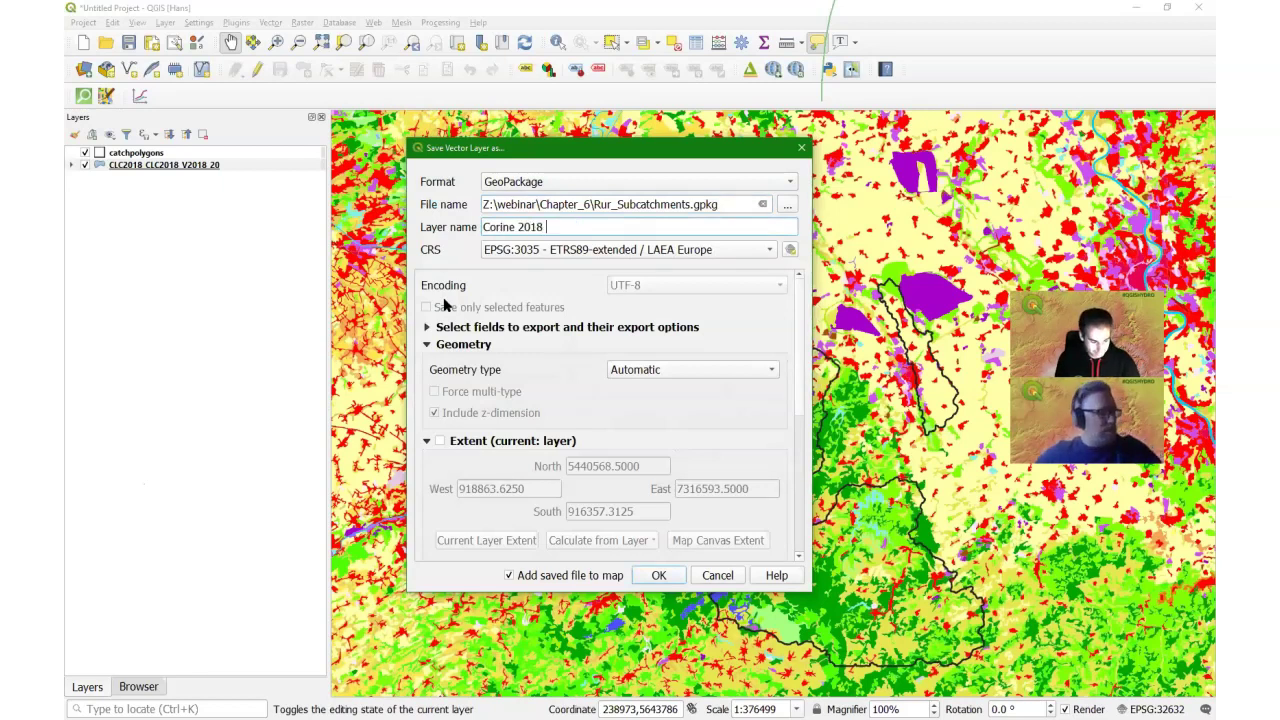
pyautogui.write('subset')
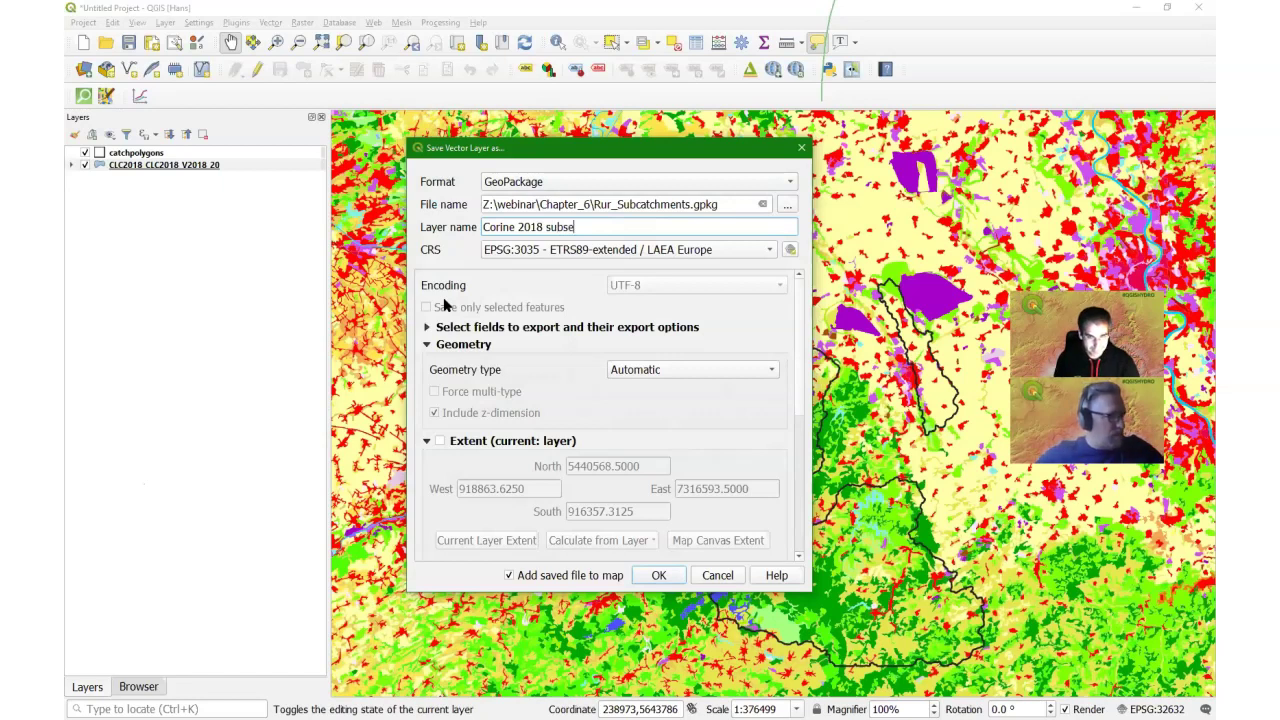
pyautogui.click(776, 249)
pyautogui.click(731, 269)
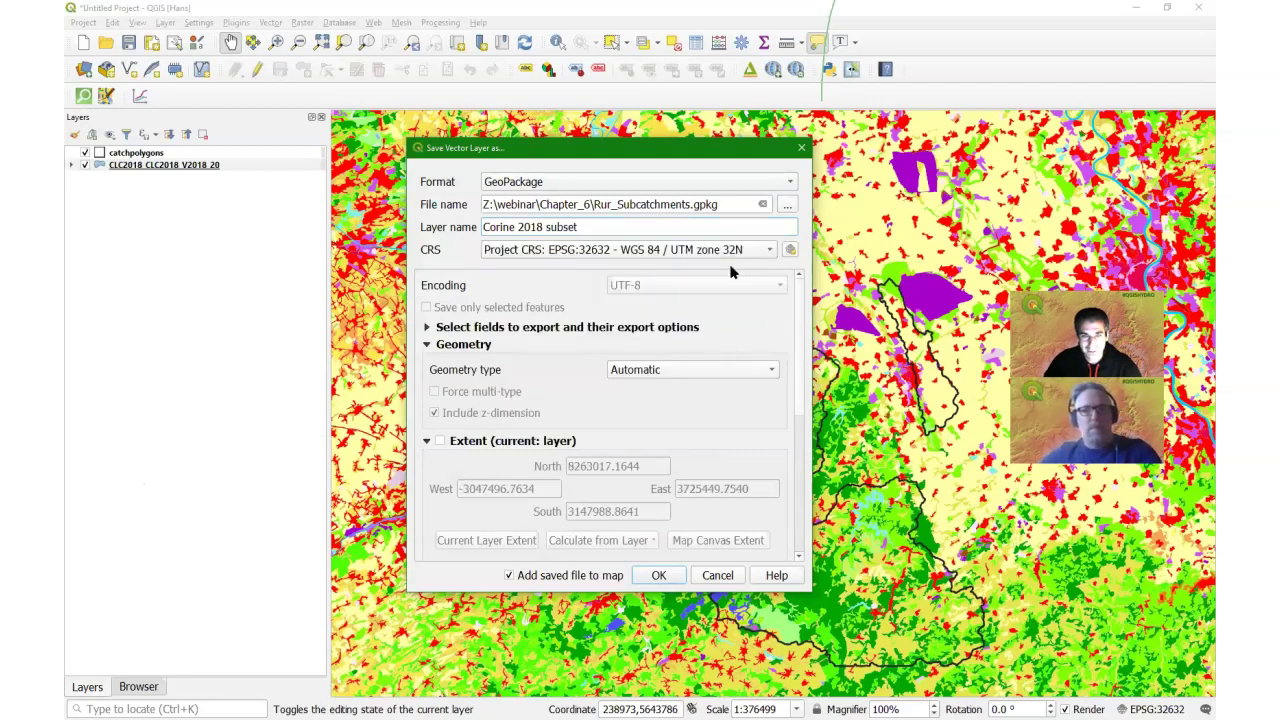
# Step: Limit the export extent to the catchpolygons layer and run the export
pyautogui.click(440, 441)
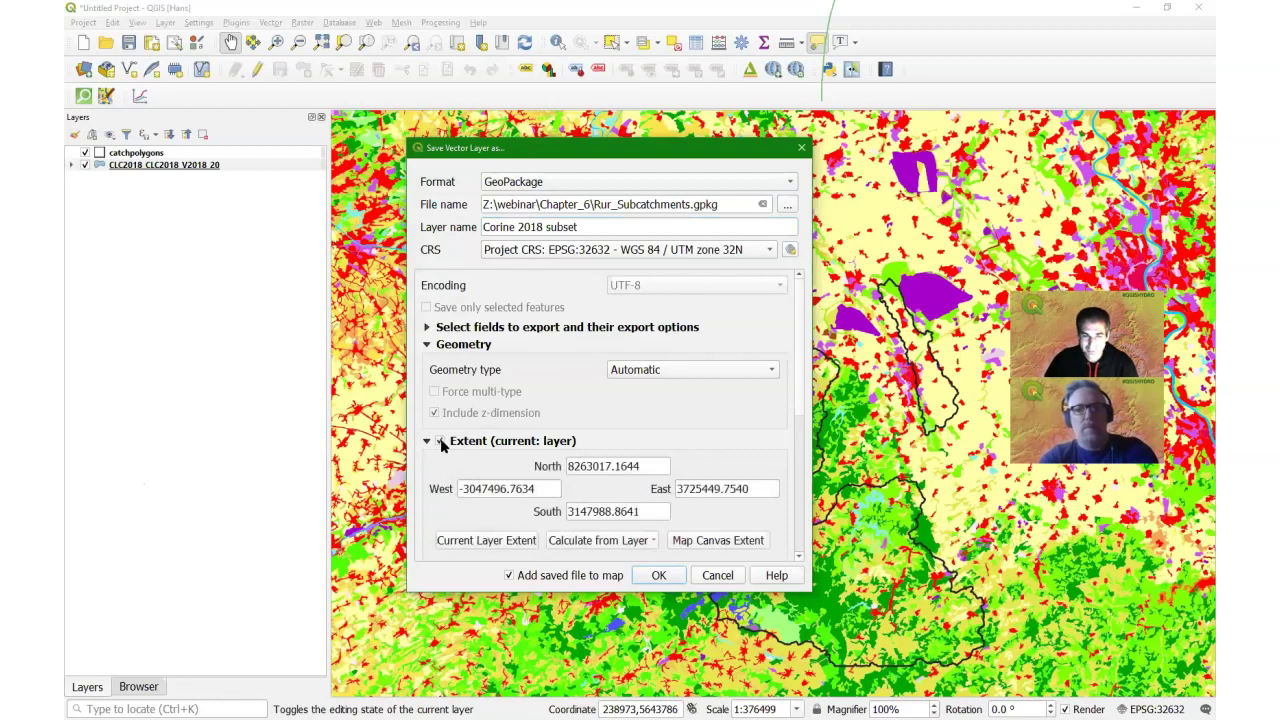
pyautogui.click(651, 541)
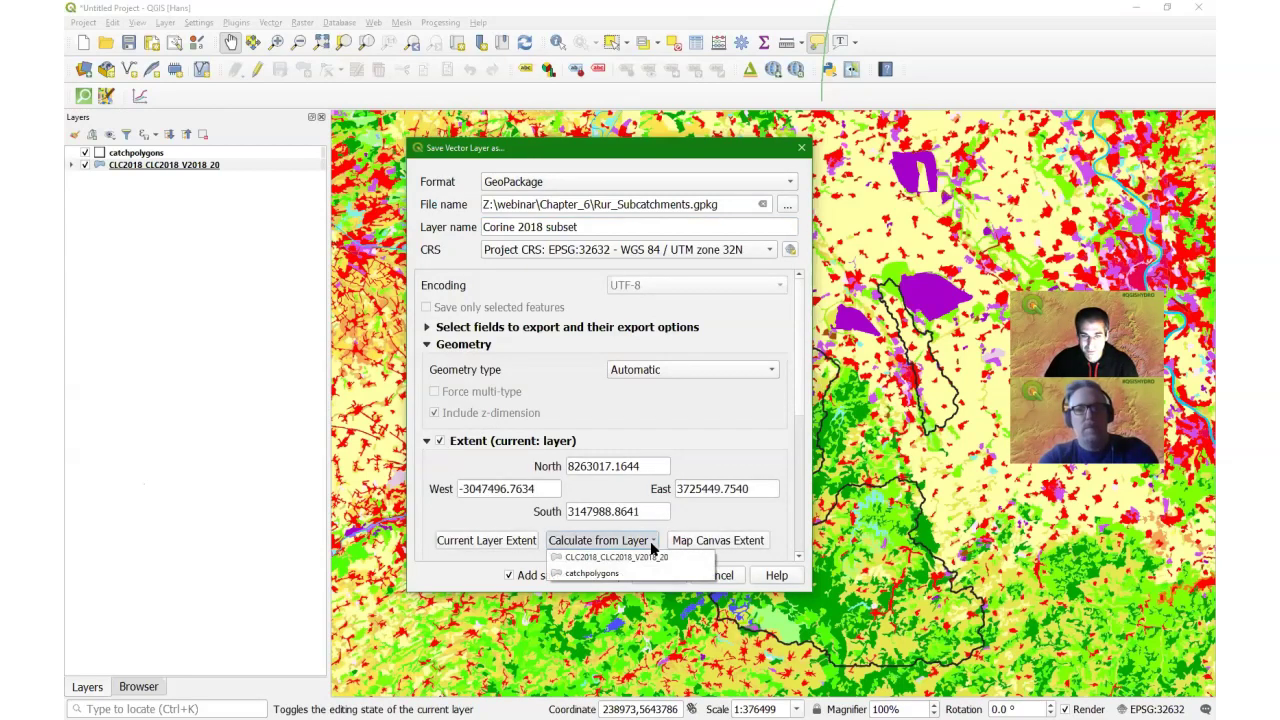
pyautogui.click(590, 574)
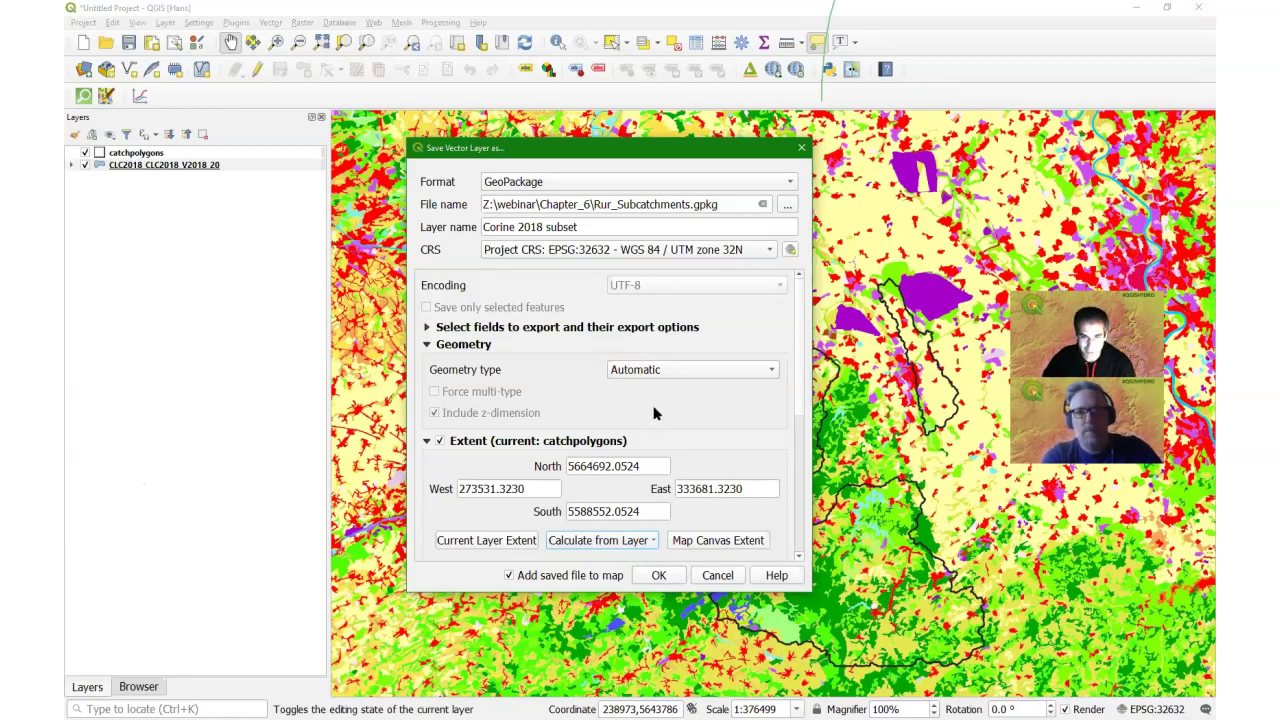
pyautogui.click(637, 543)
pyautogui.click(602, 572)
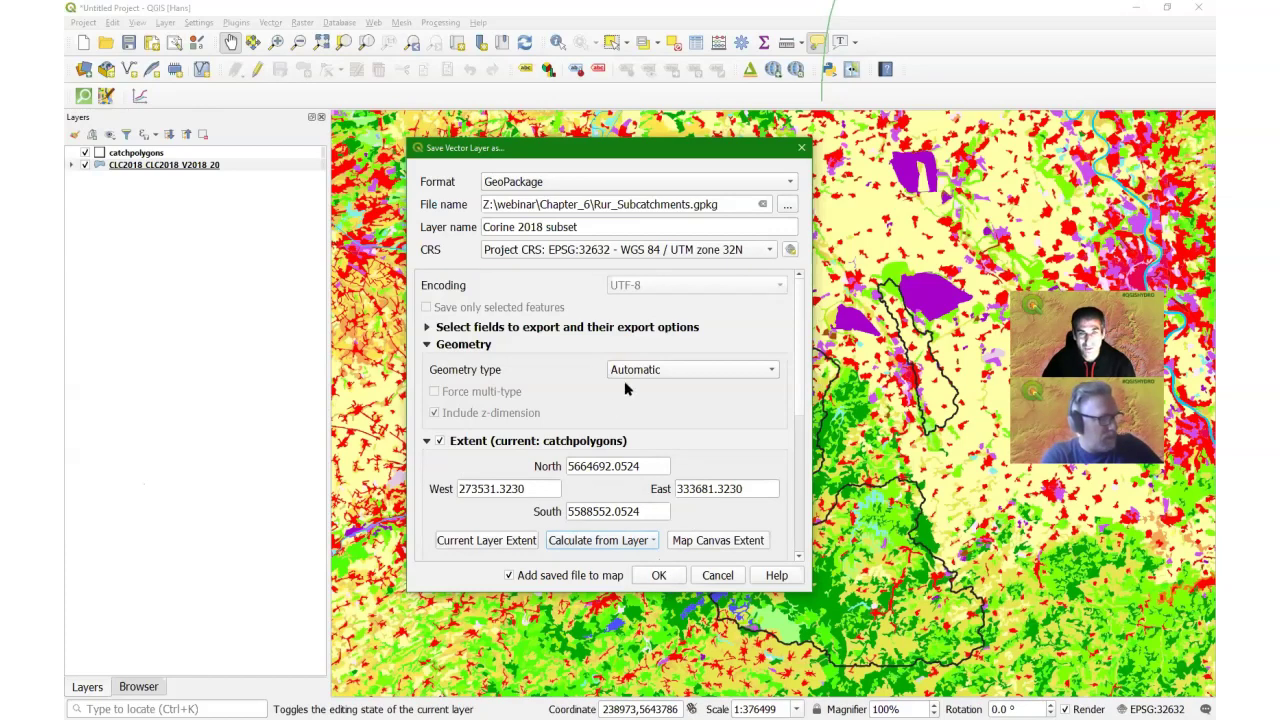
pyautogui.click(652, 575)
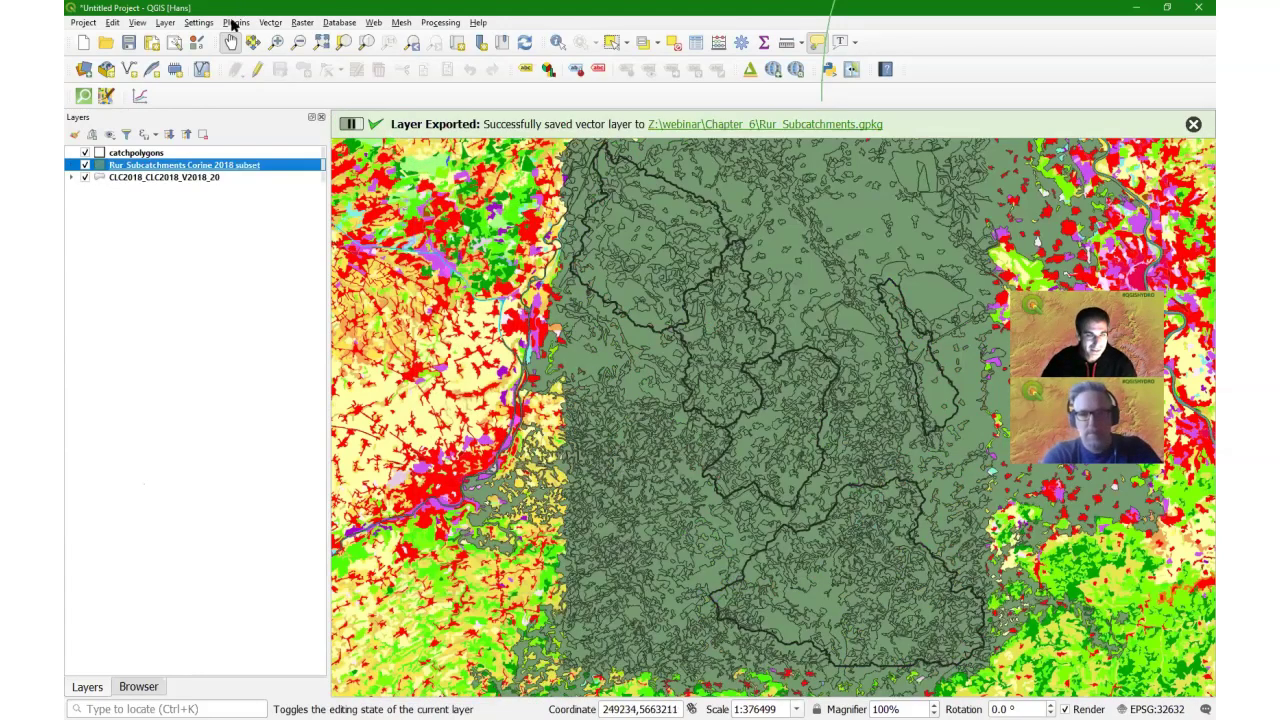
# Step: Copy all style categories from CLC2018 and paste them onto the Corine 2018 subset layer
pyautogui.rightClick(186, 177)
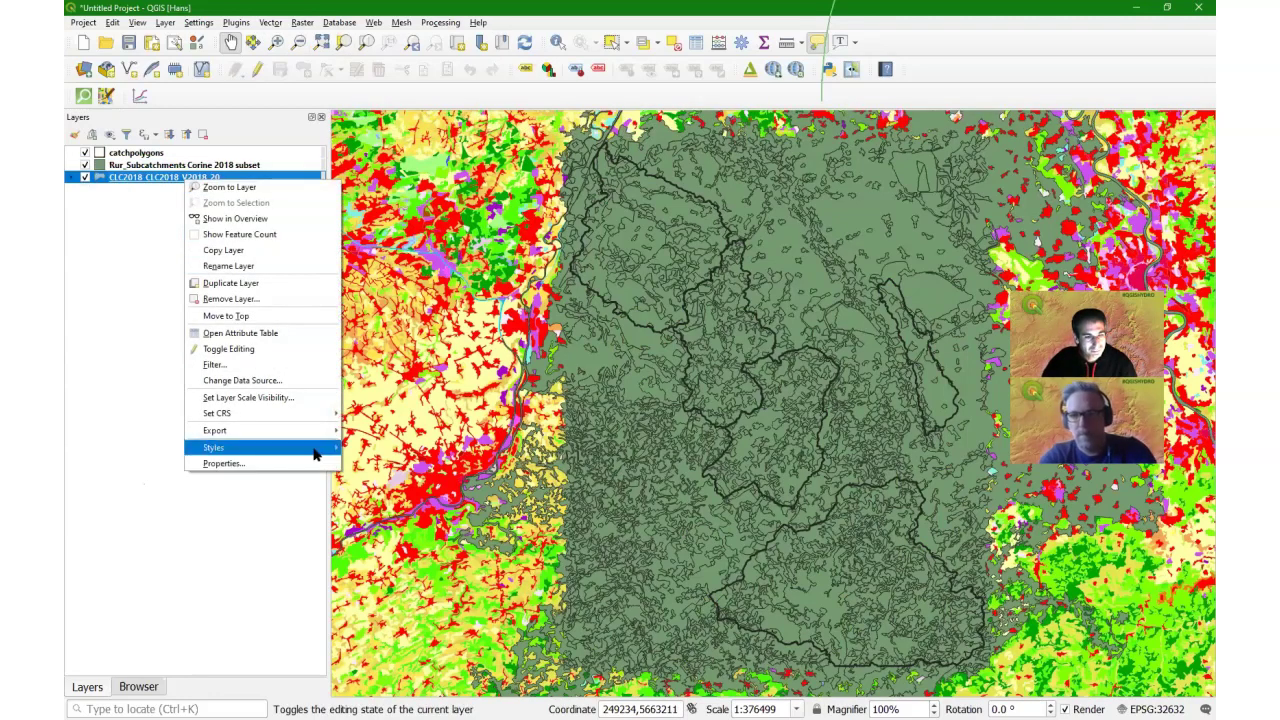
pyautogui.moveTo(314, 452)
pyautogui.moveTo(400, 450)
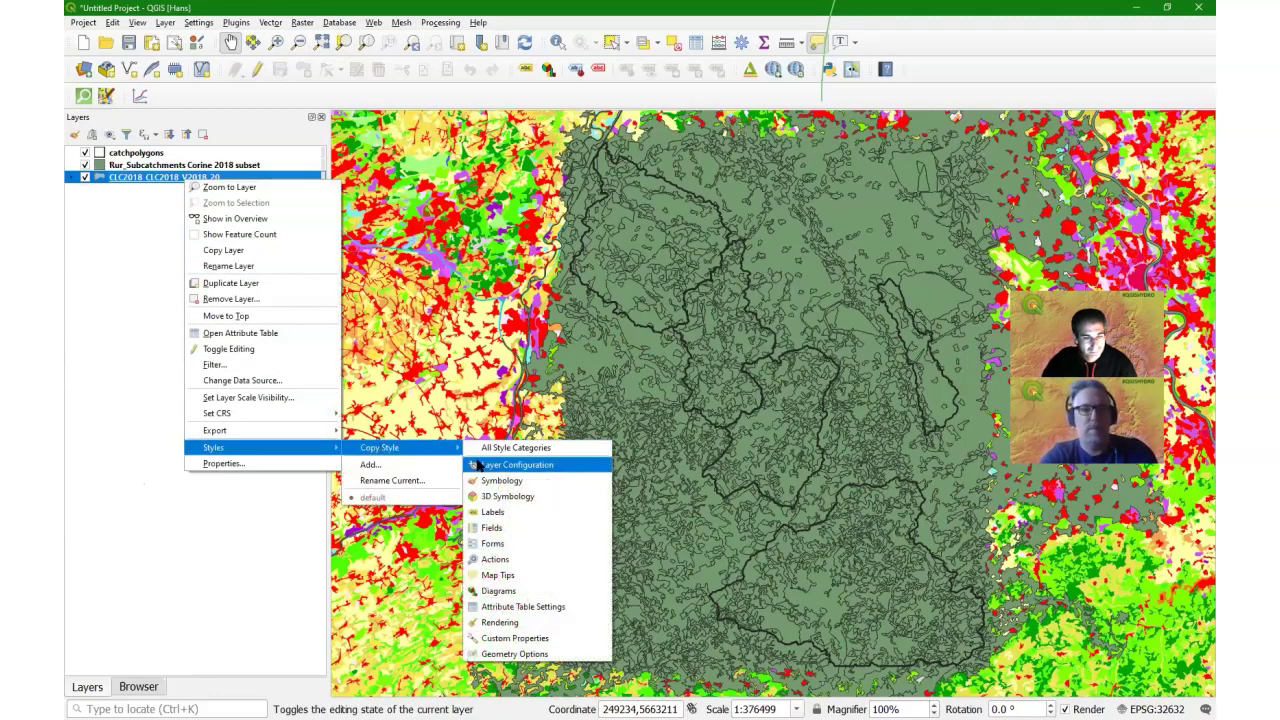
pyautogui.click(507, 450)
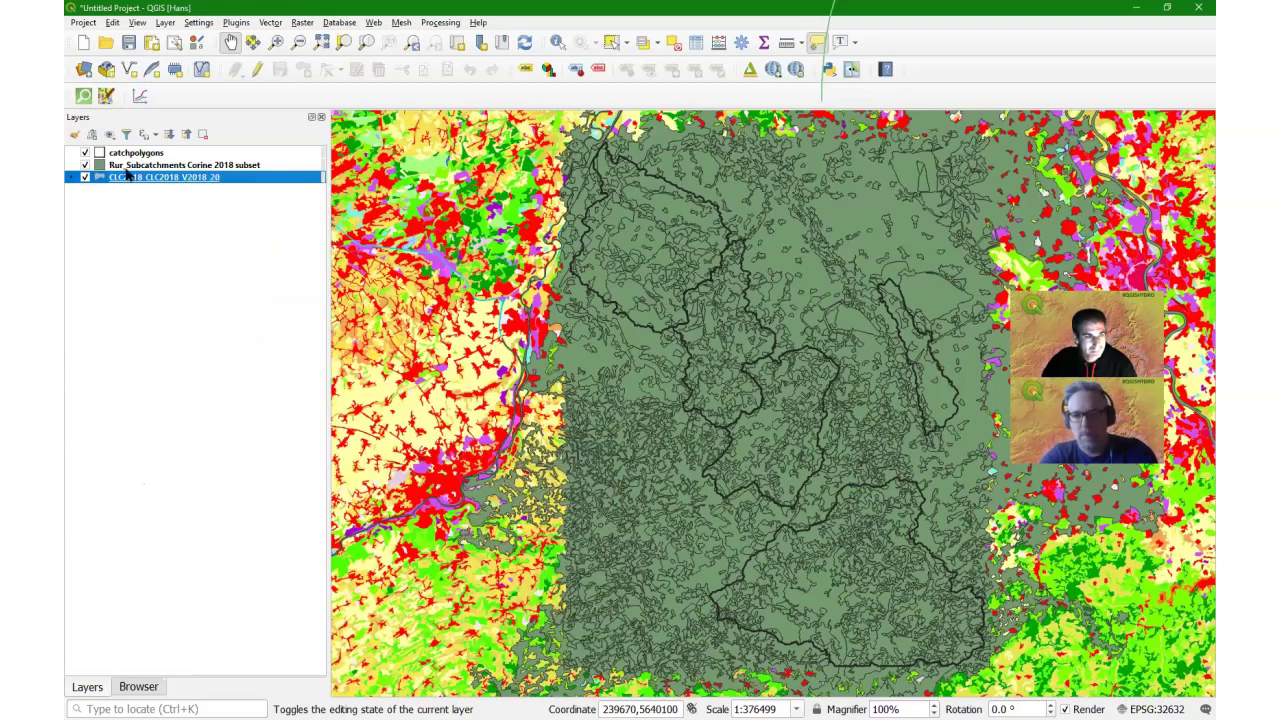
pyautogui.rightClick(126, 166)
pyautogui.moveTo(263, 440)
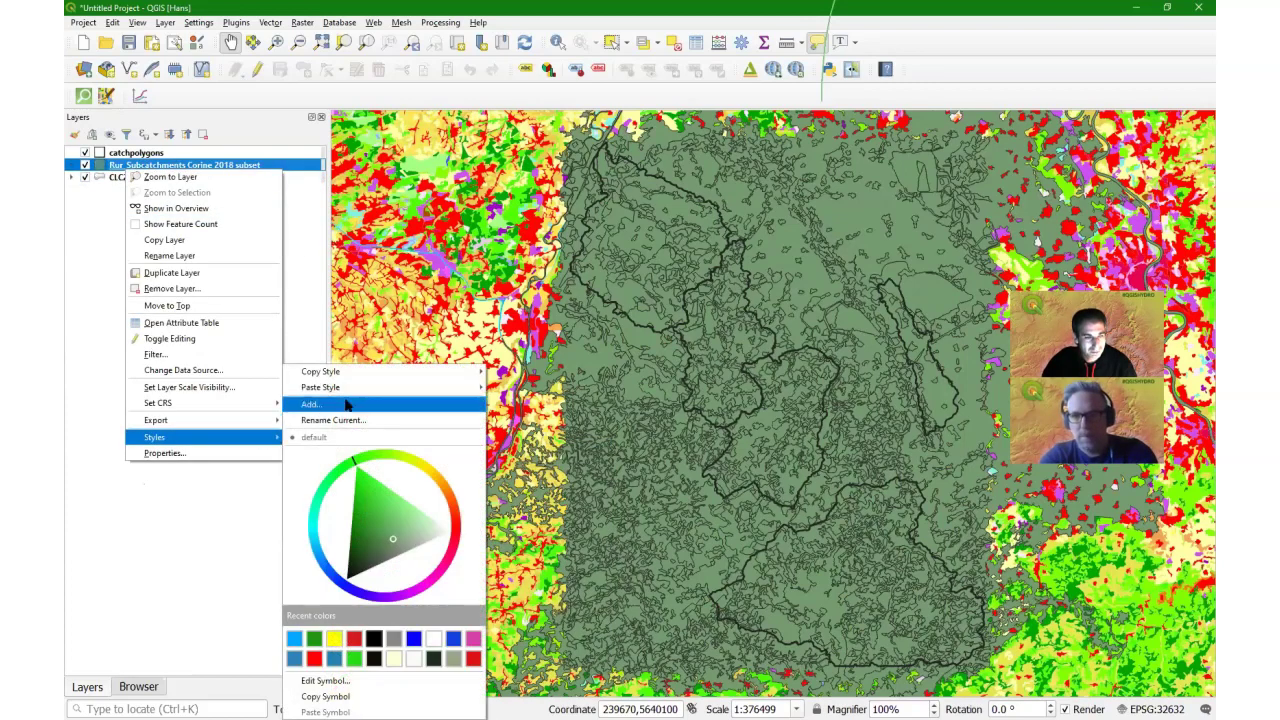
pyautogui.moveTo(405, 396)
pyautogui.click(514, 388)
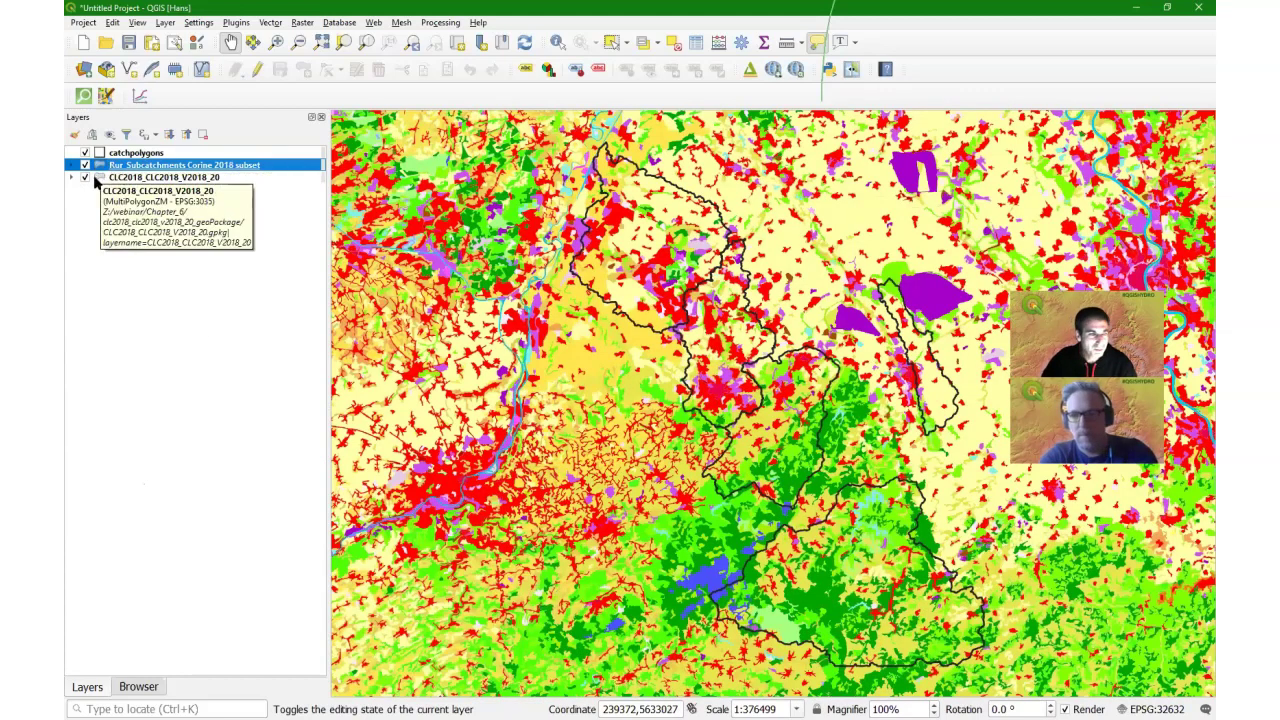
# Step: Remove the full CLC2018_CLC2018_V2018_20 layer from the project
pyautogui.click(173, 181)
pyautogui.rightClick(175, 178)
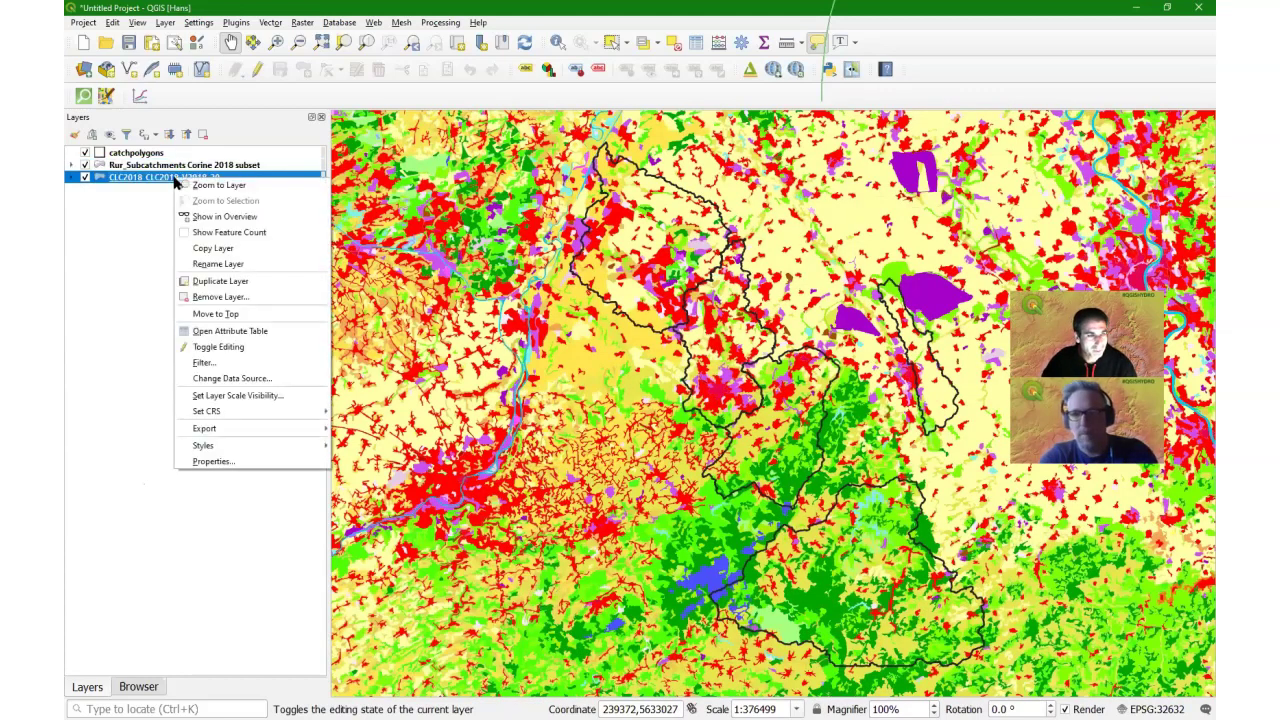
pyautogui.click(220, 297)
pyautogui.click(614, 383)
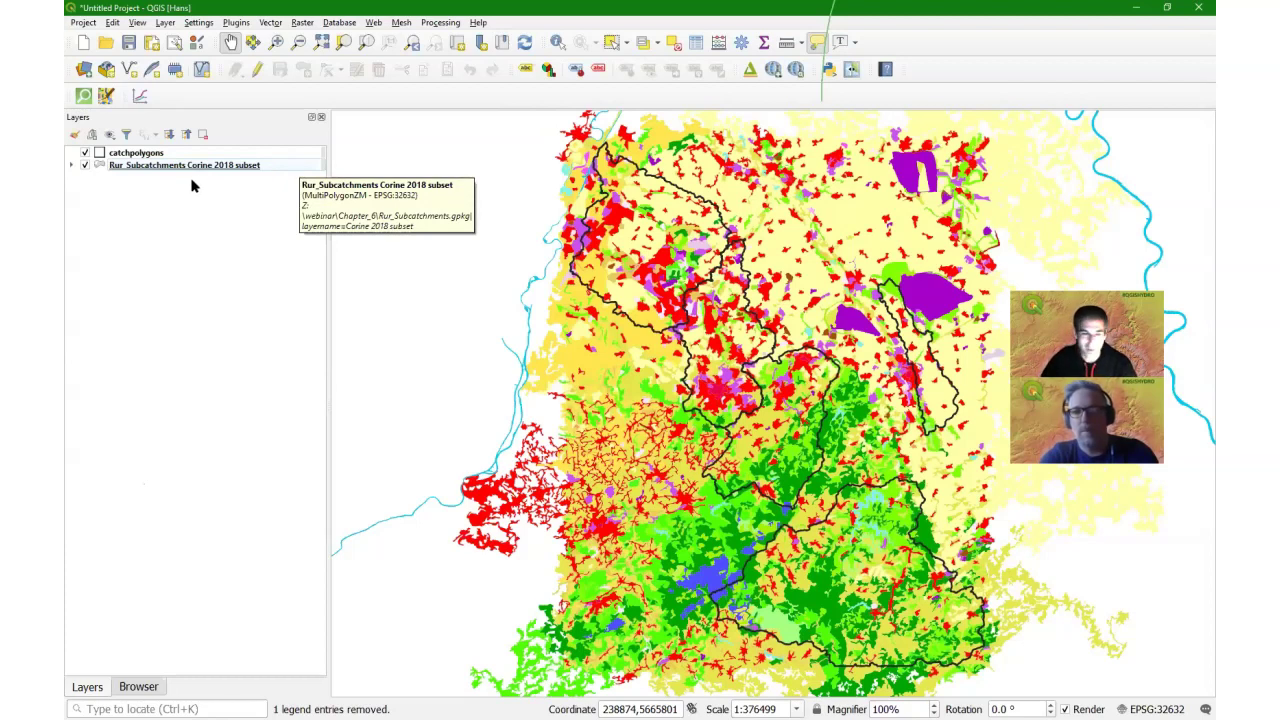
# Step: Open the Corine 2018 subset attribute table, showing 2228 features, and reposition its window
pyautogui.rightClick(120, 167)
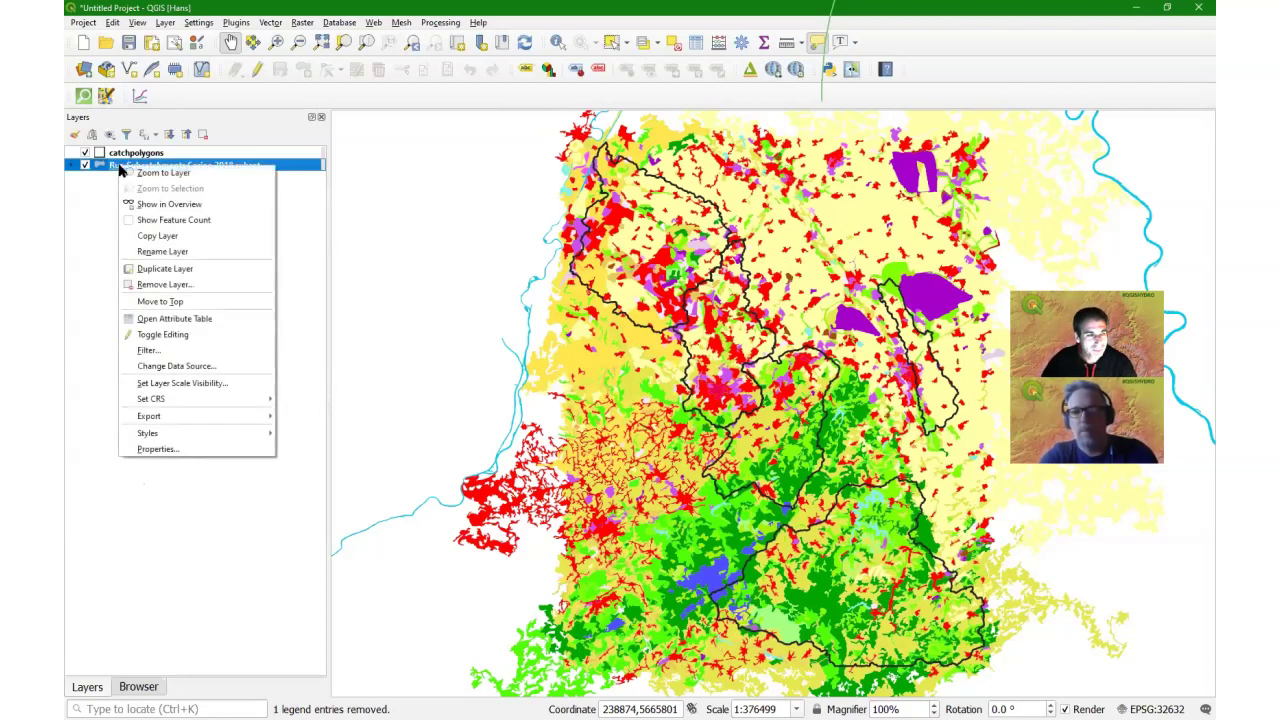
pyautogui.click(174, 318)
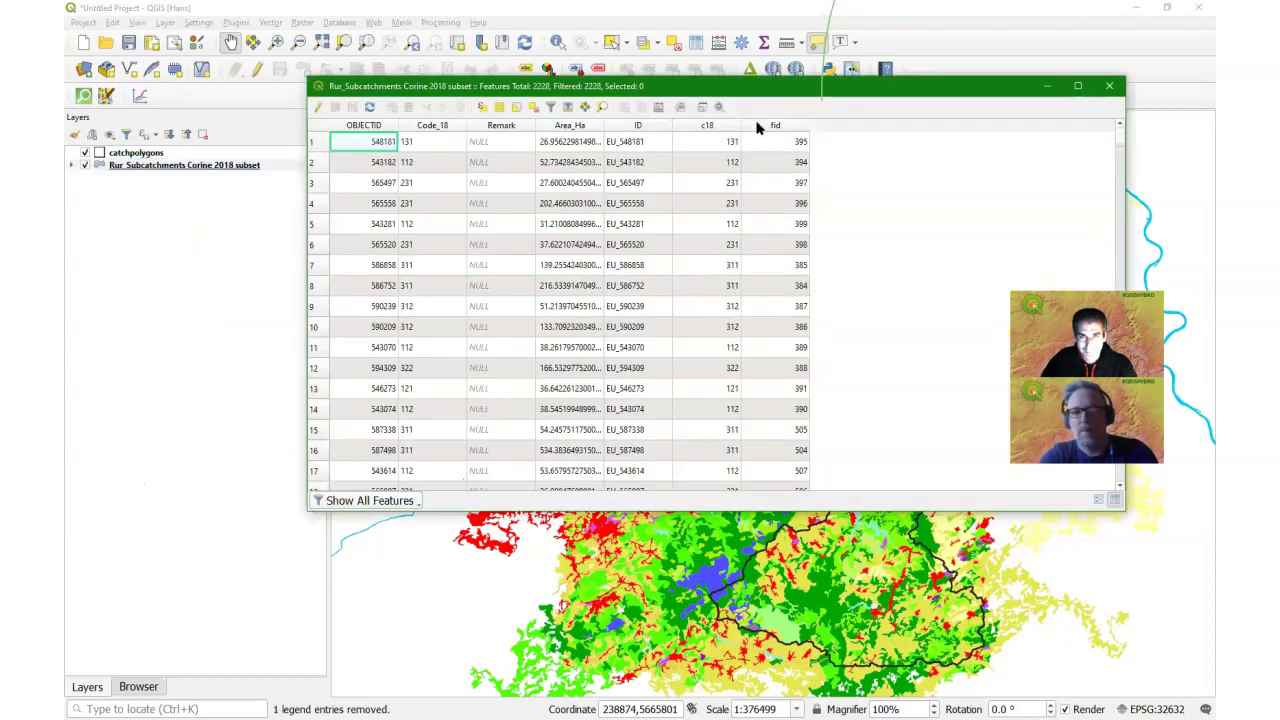
pyautogui.moveTo(768, 92); pyautogui.dragTo(613, 149)
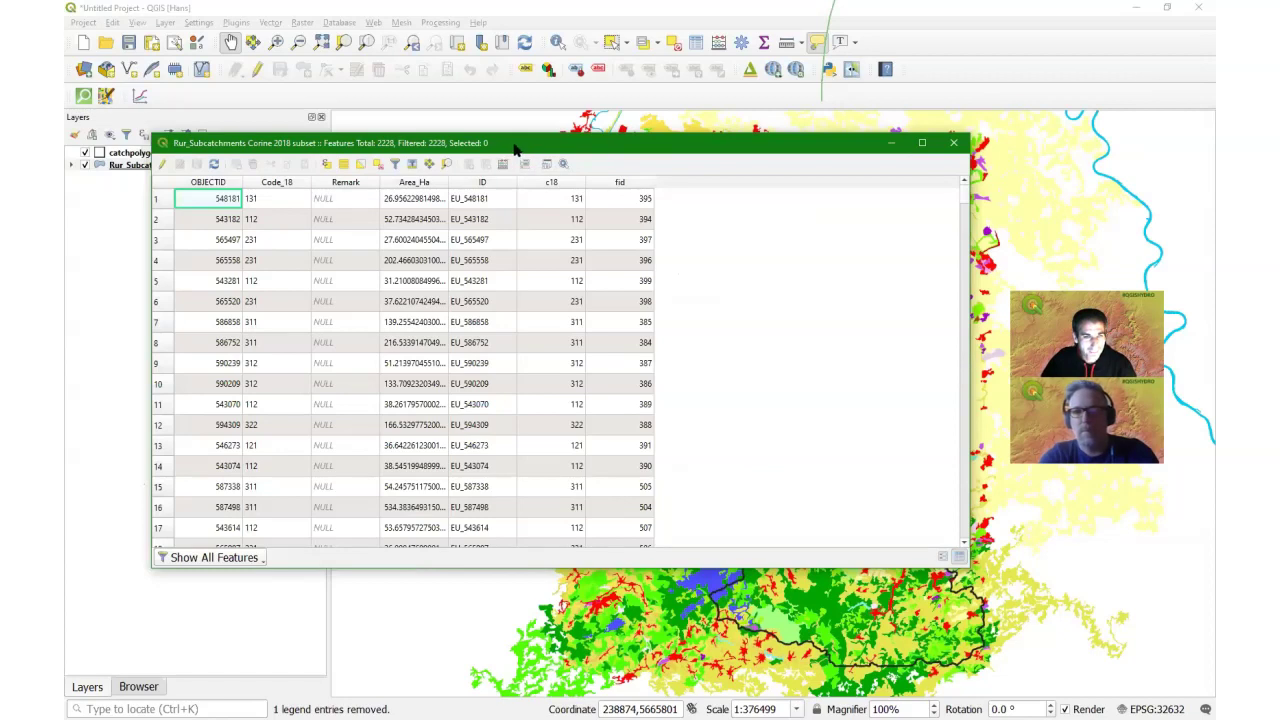
pyautogui.moveTo(513, 146); pyautogui.dragTo(557, 172)
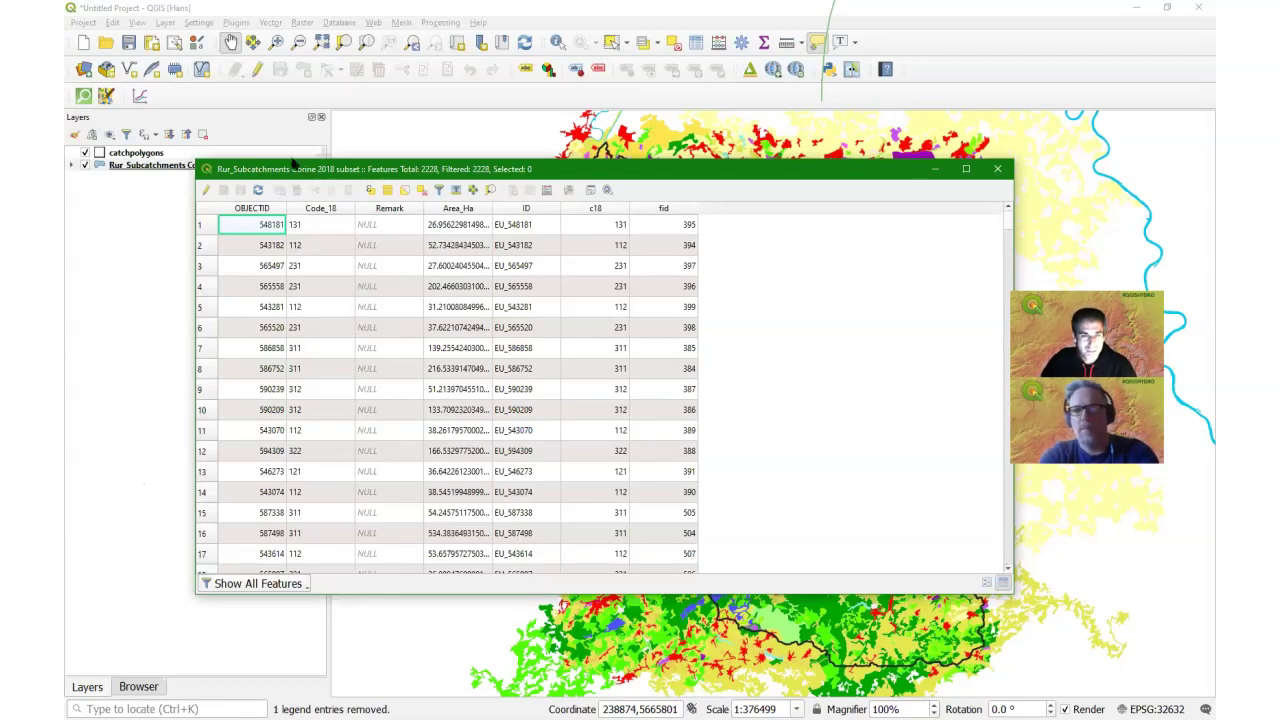
pyautogui.click(546, 191)
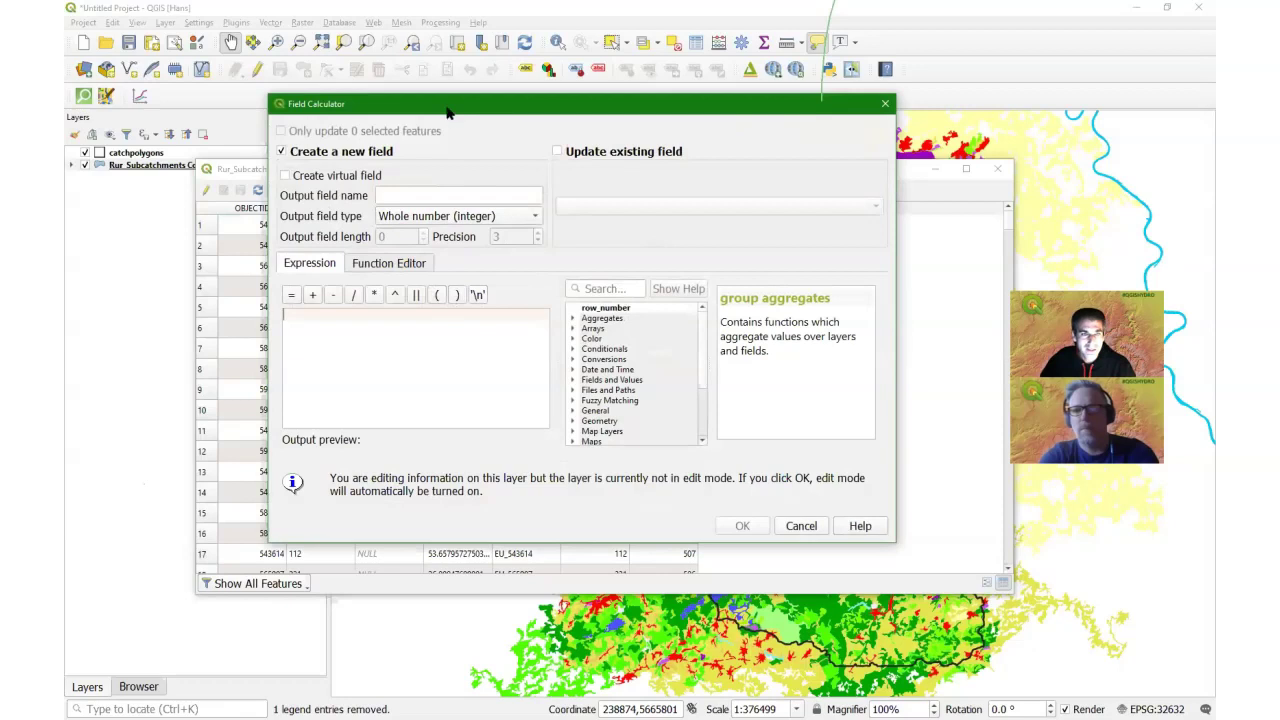
# Step: Name the new output field Level1 in the Field Calculator
pyautogui.moveTo(447, 113); pyautogui.dragTo(548, 197)
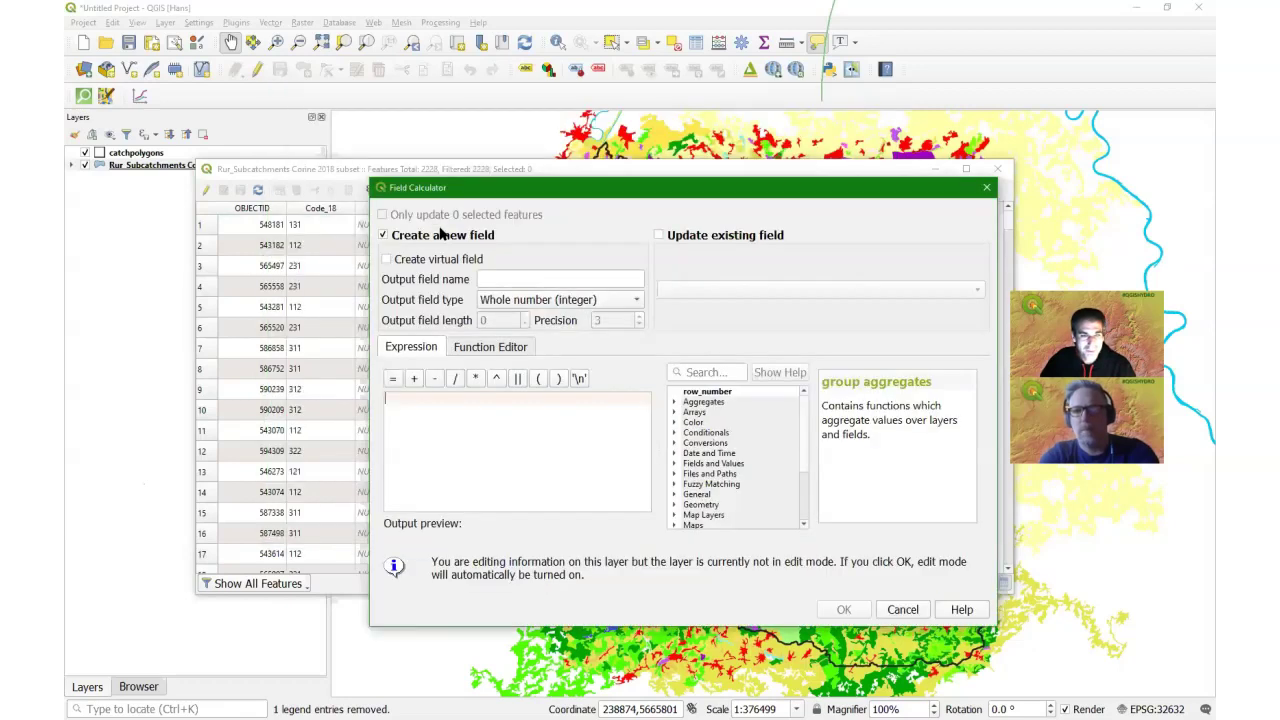
pyautogui.click(553, 279)
pyautogui.write('L')
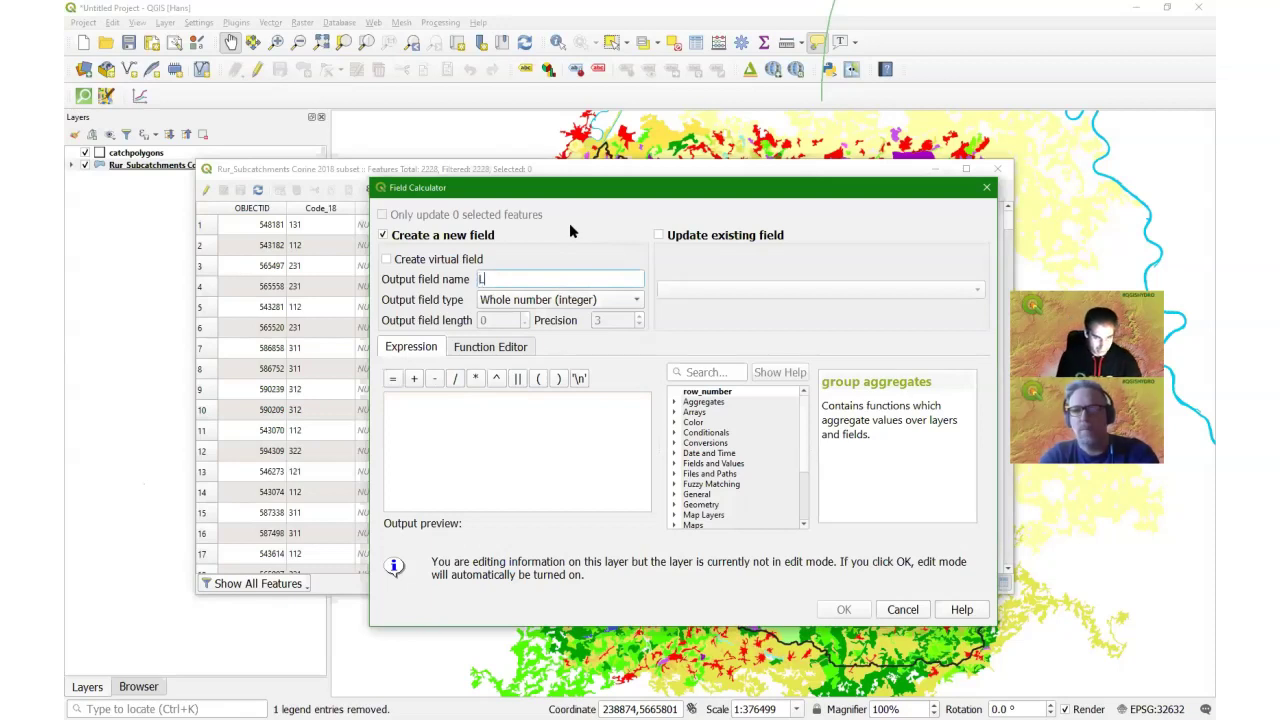
pyautogui.write('evel1')
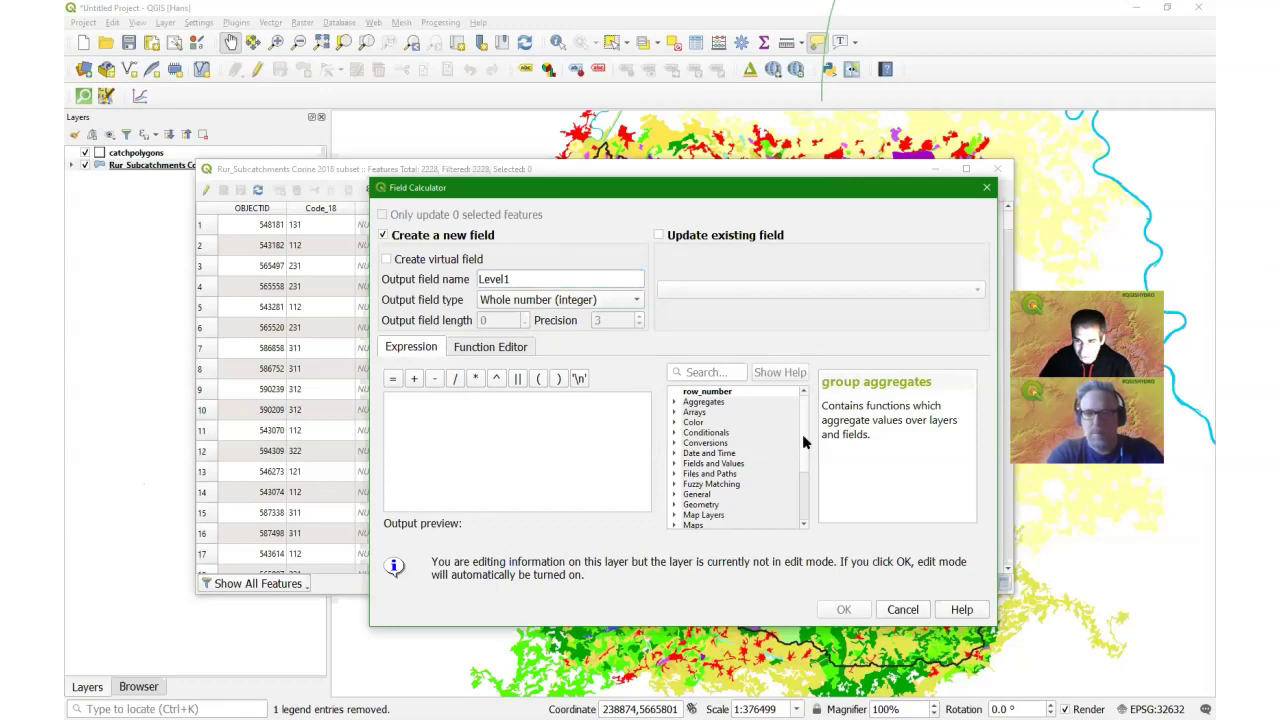
pyautogui.moveTo(805, 442); pyautogui.dragTo(802, 498)
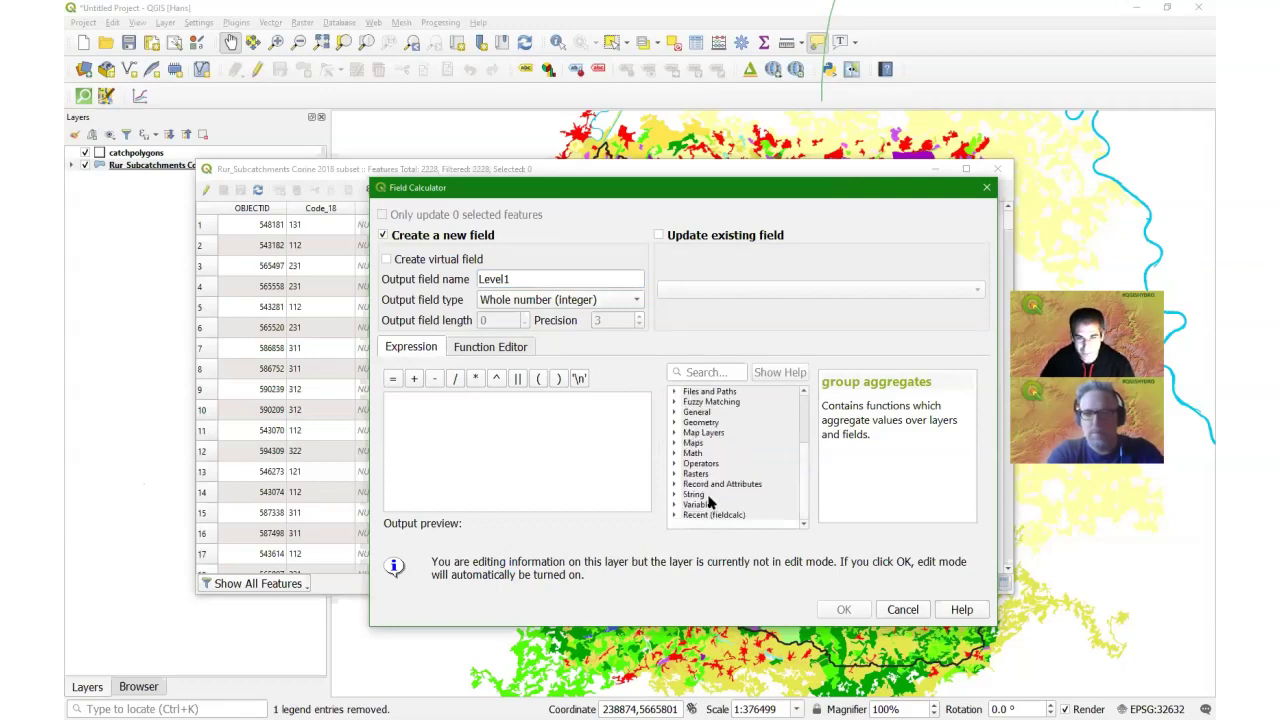
# Step: Build the expression left("Code_18", 1) to take the first digit of Code_18
pyautogui.click(674, 494)
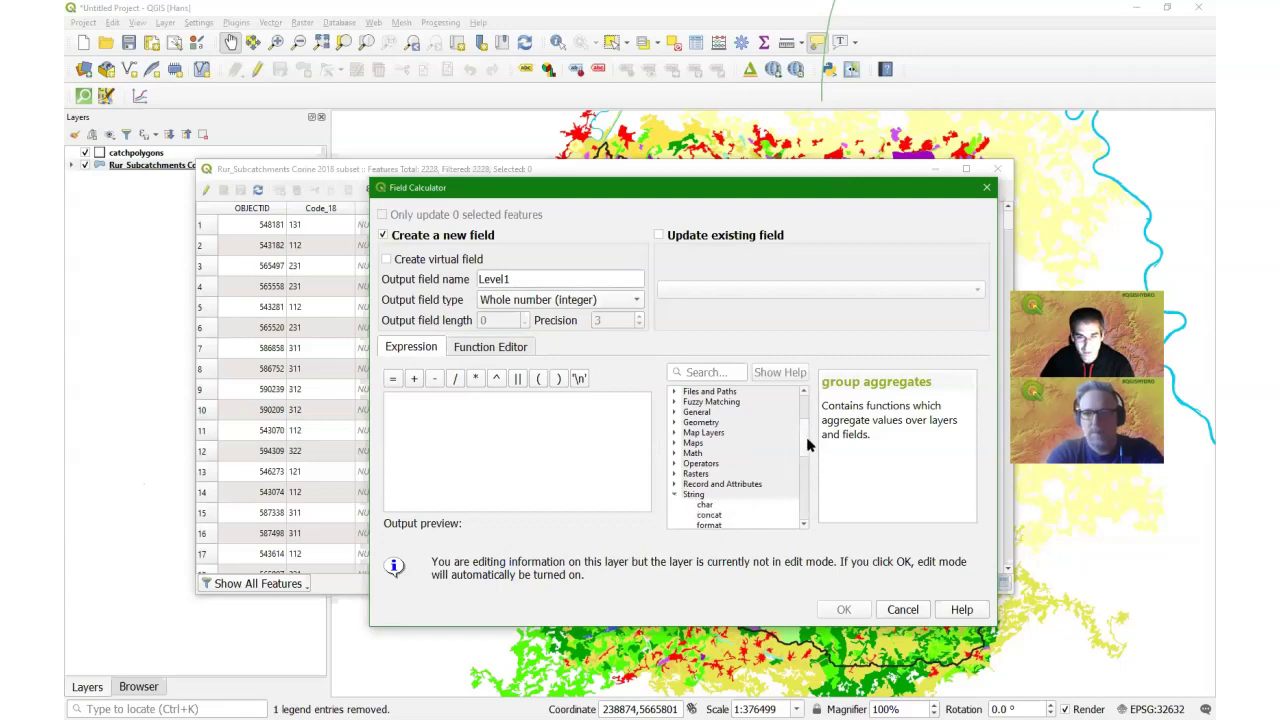
pyautogui.scroll(-2, 799, 453)
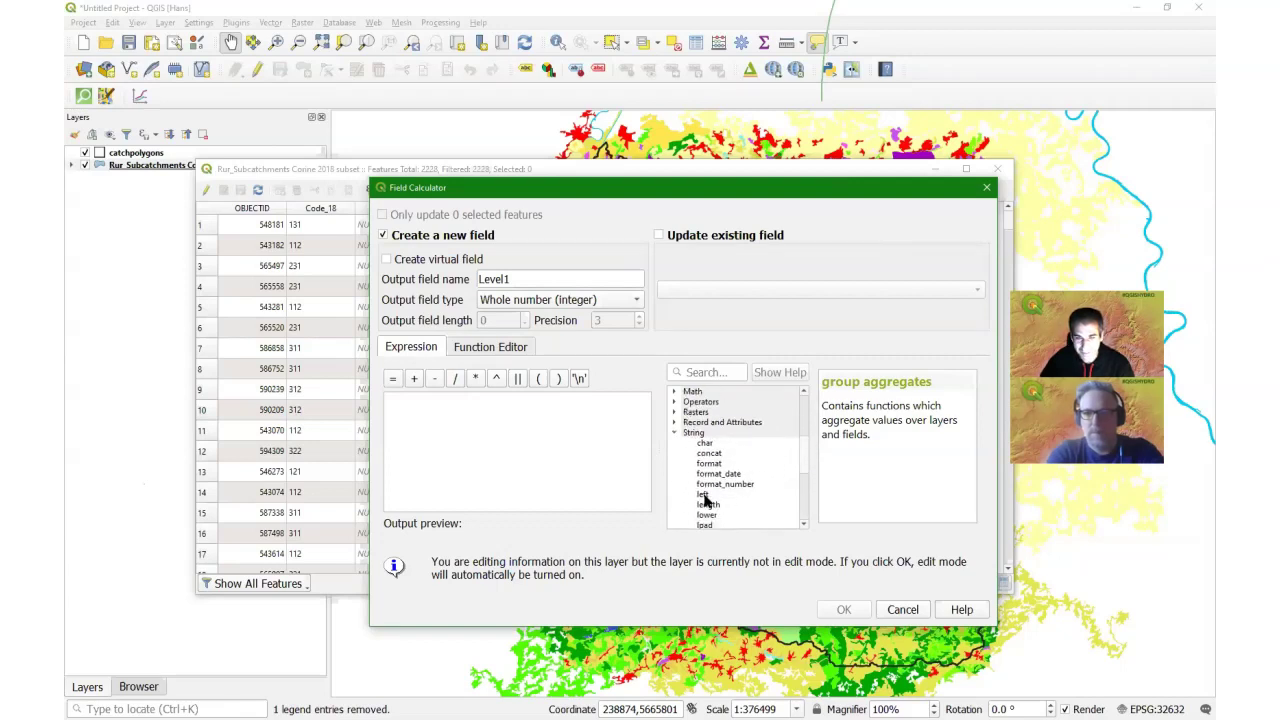
pyautogui.click(700, 495)
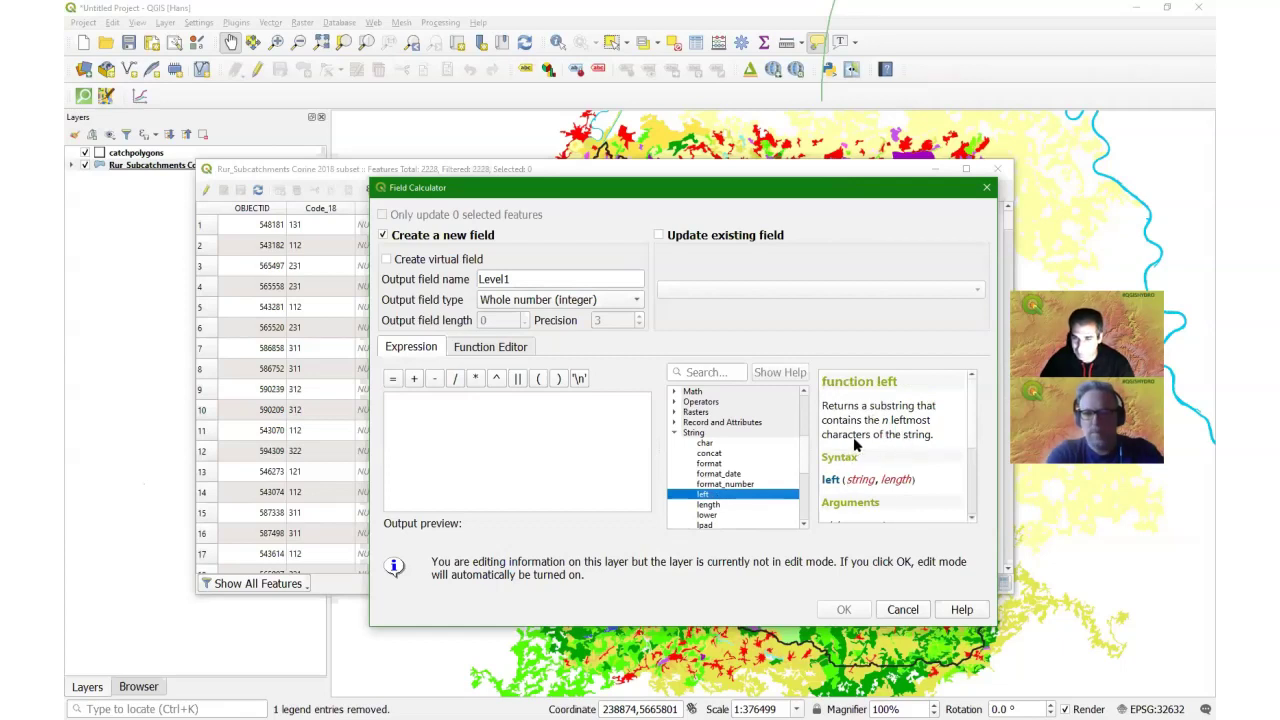
pyautogui.doubleClick(716, 499)
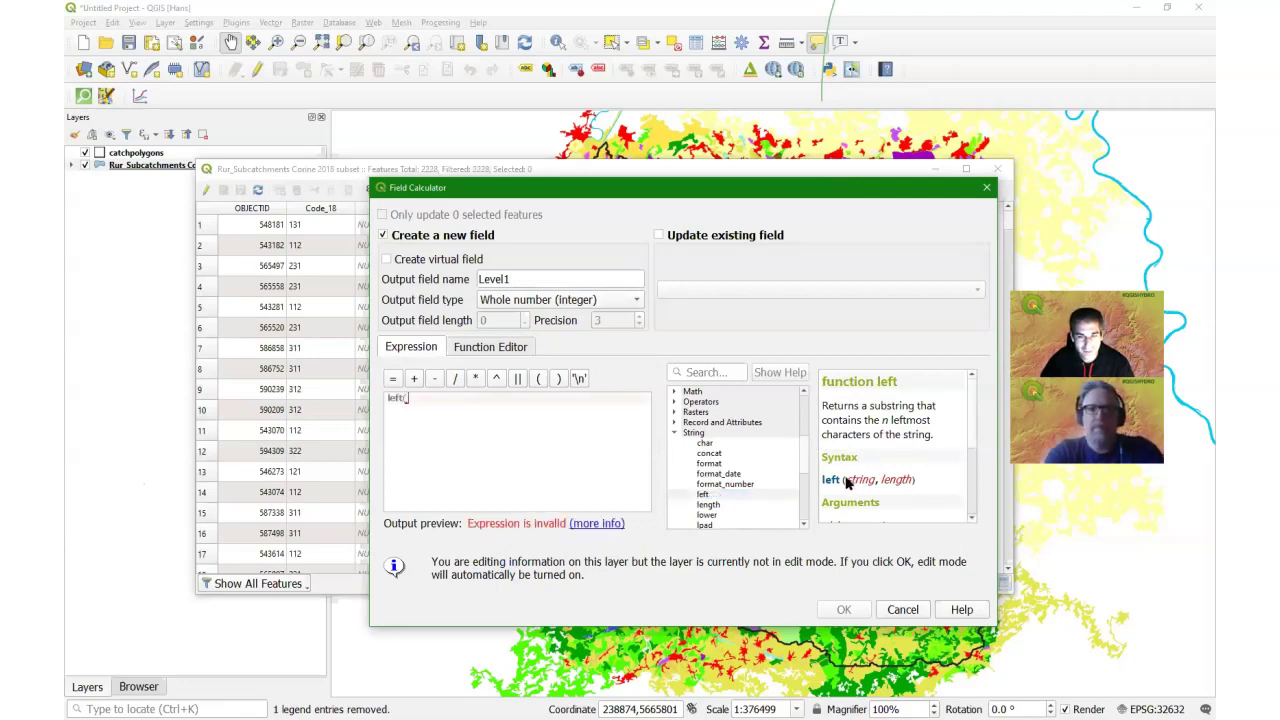
pyautogui.click(674, 432)
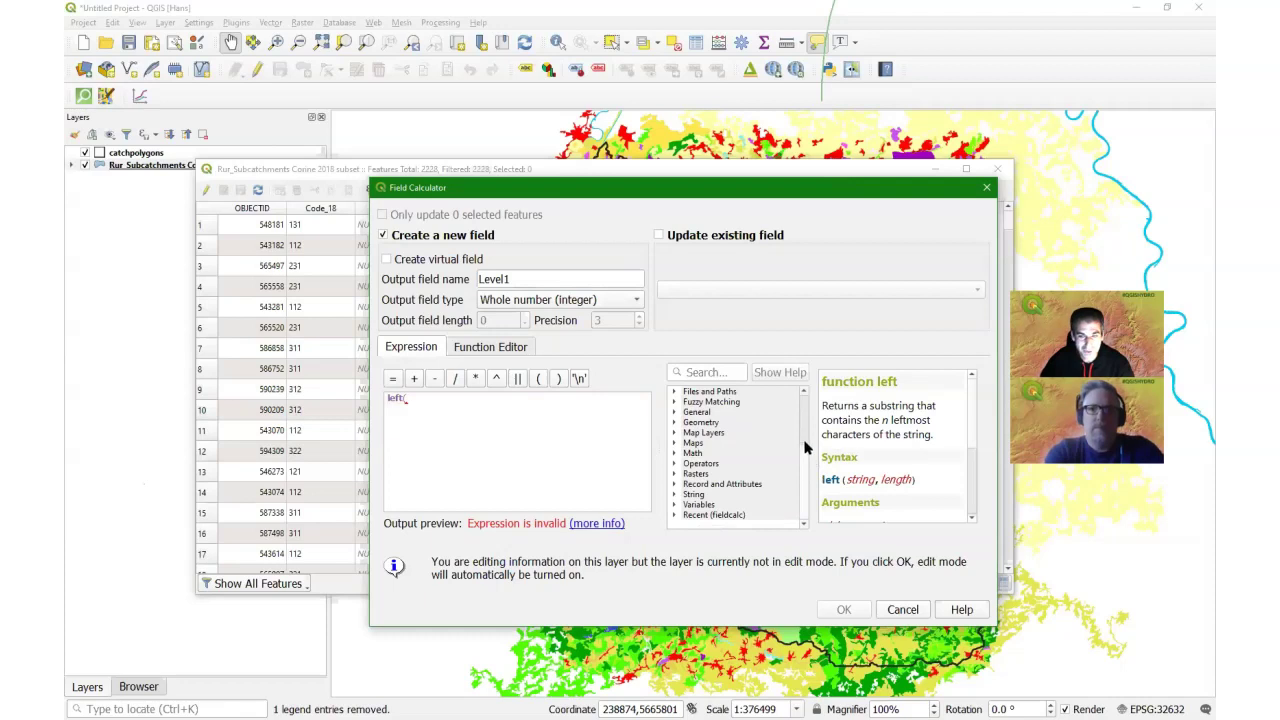
pyautogui.scroll(1, 800, 470)
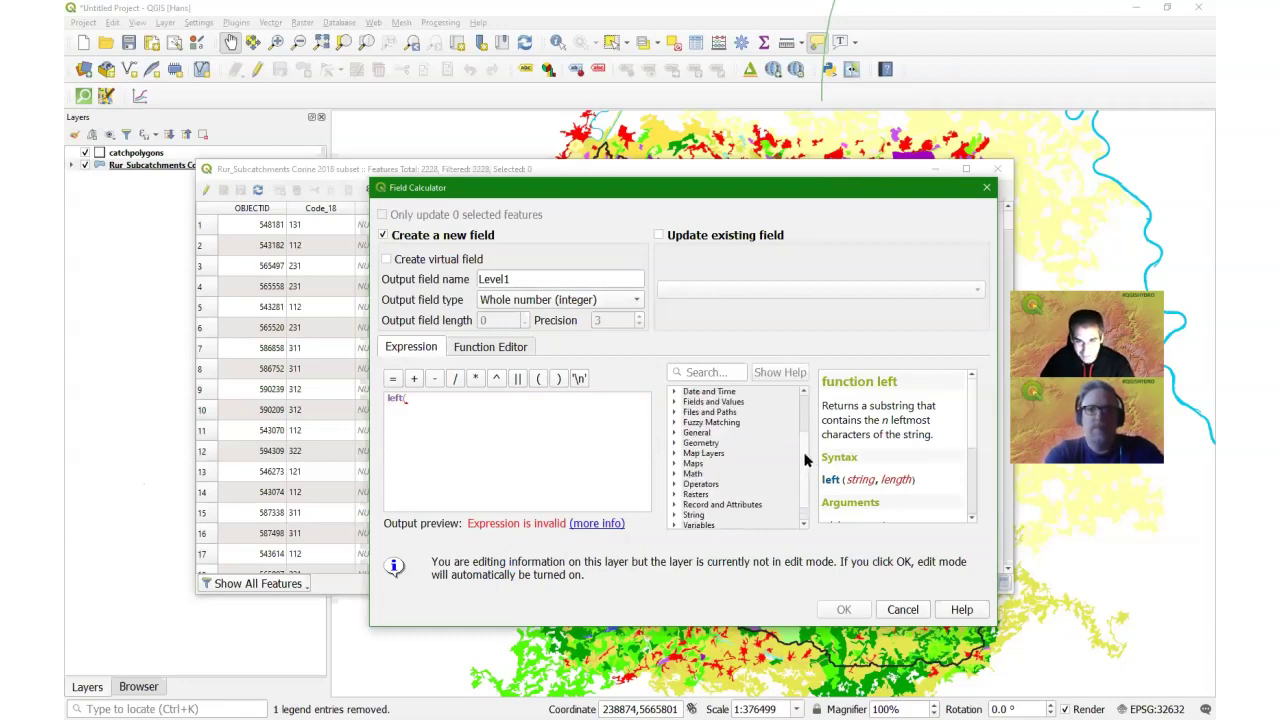
pyautogui.click(675, 403)
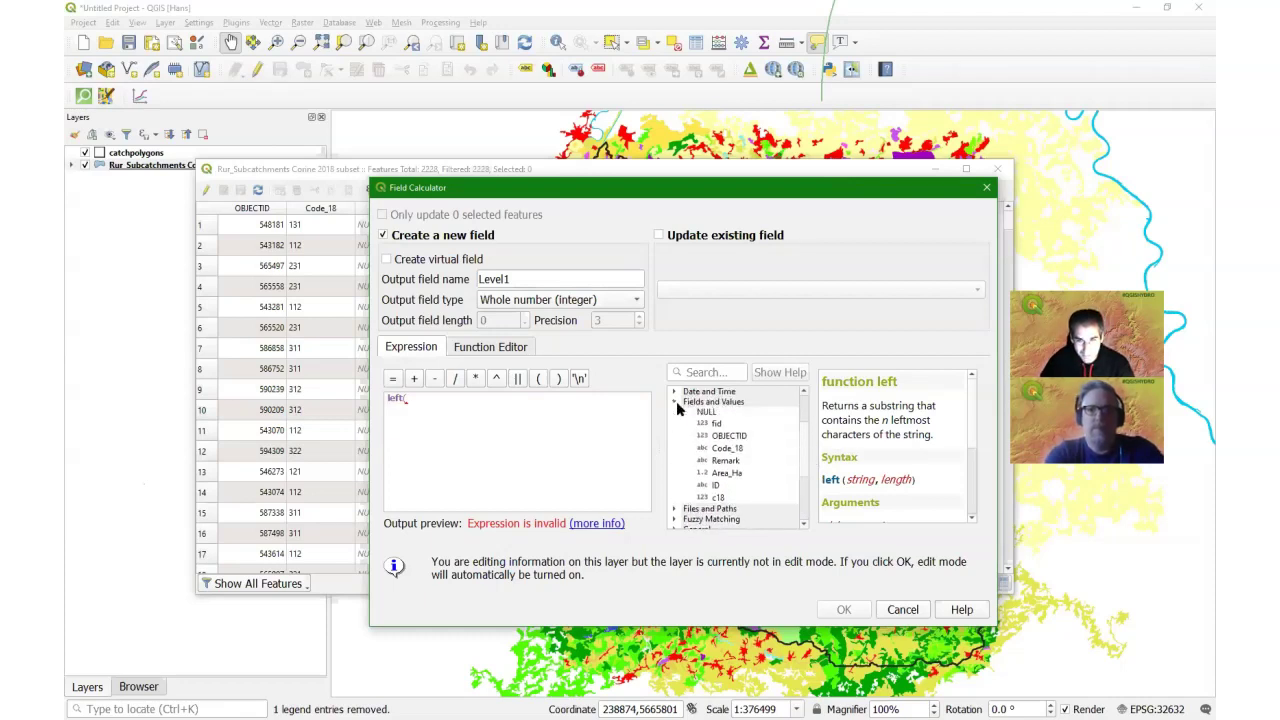
pyautogui.doubleClick(726, 448)
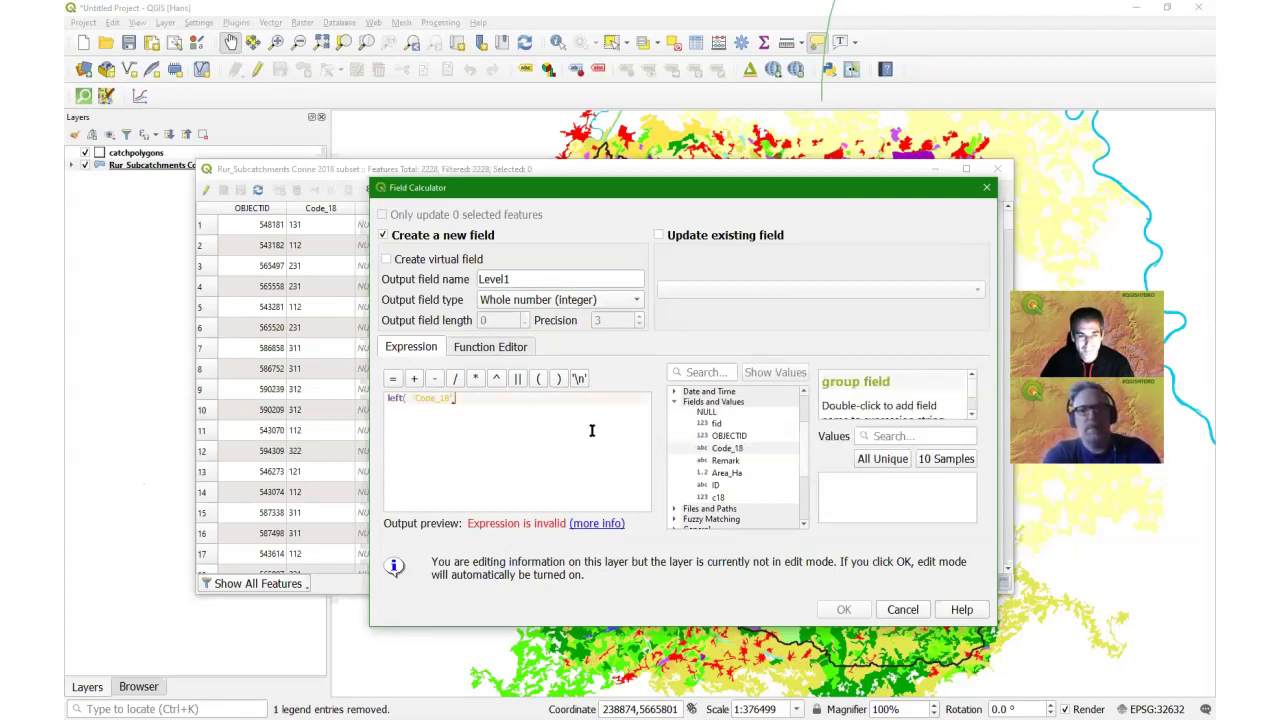
pyautogui.write(',')
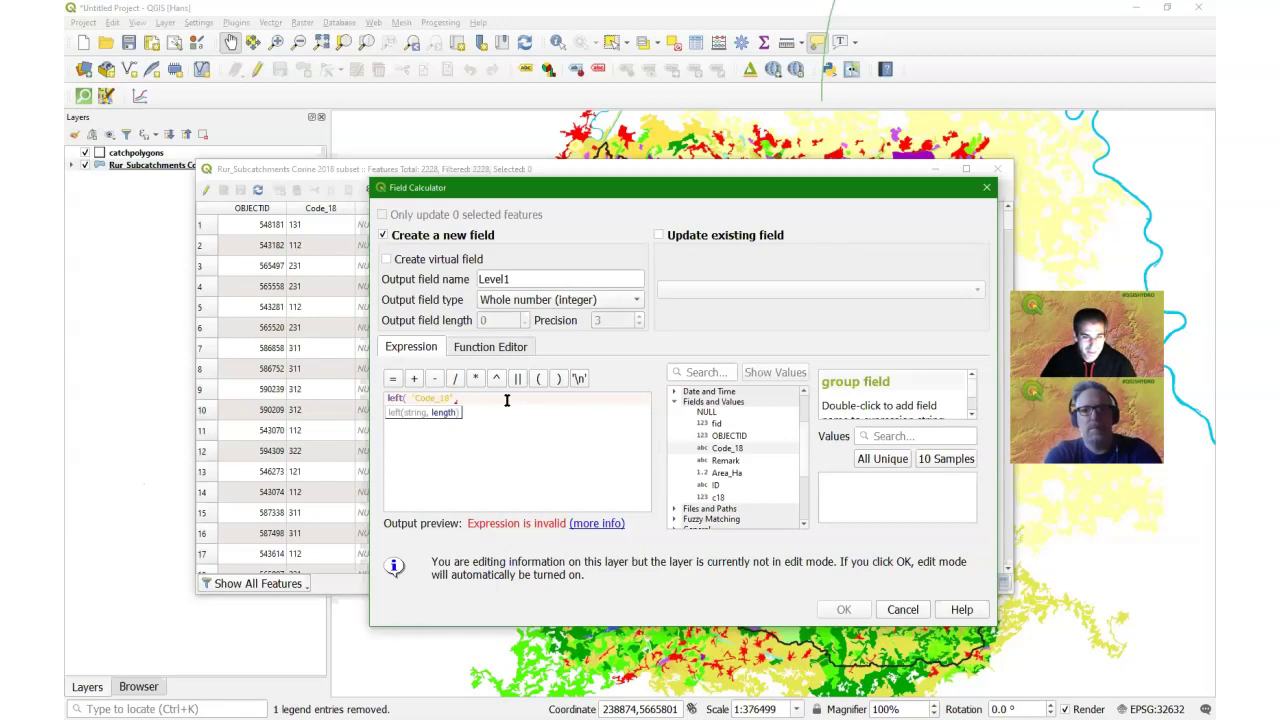
pyautogui.press('BackSpace')
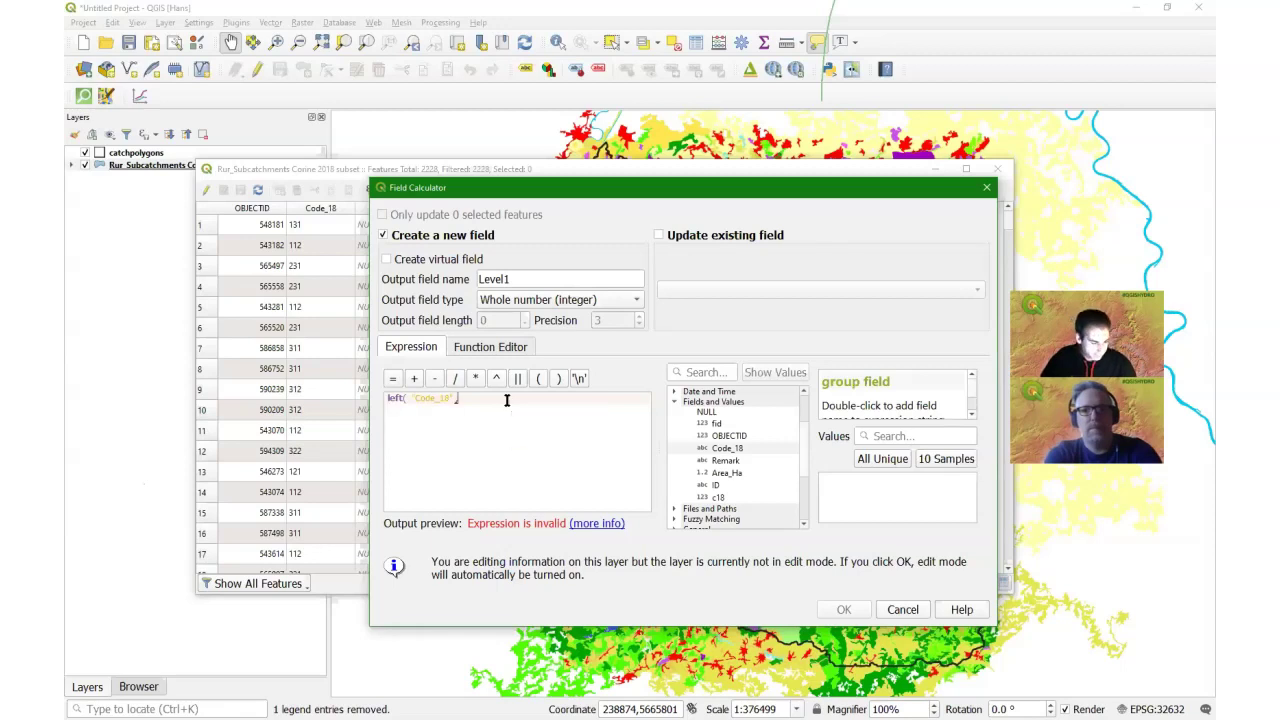
pyautogui.write(',1 )')
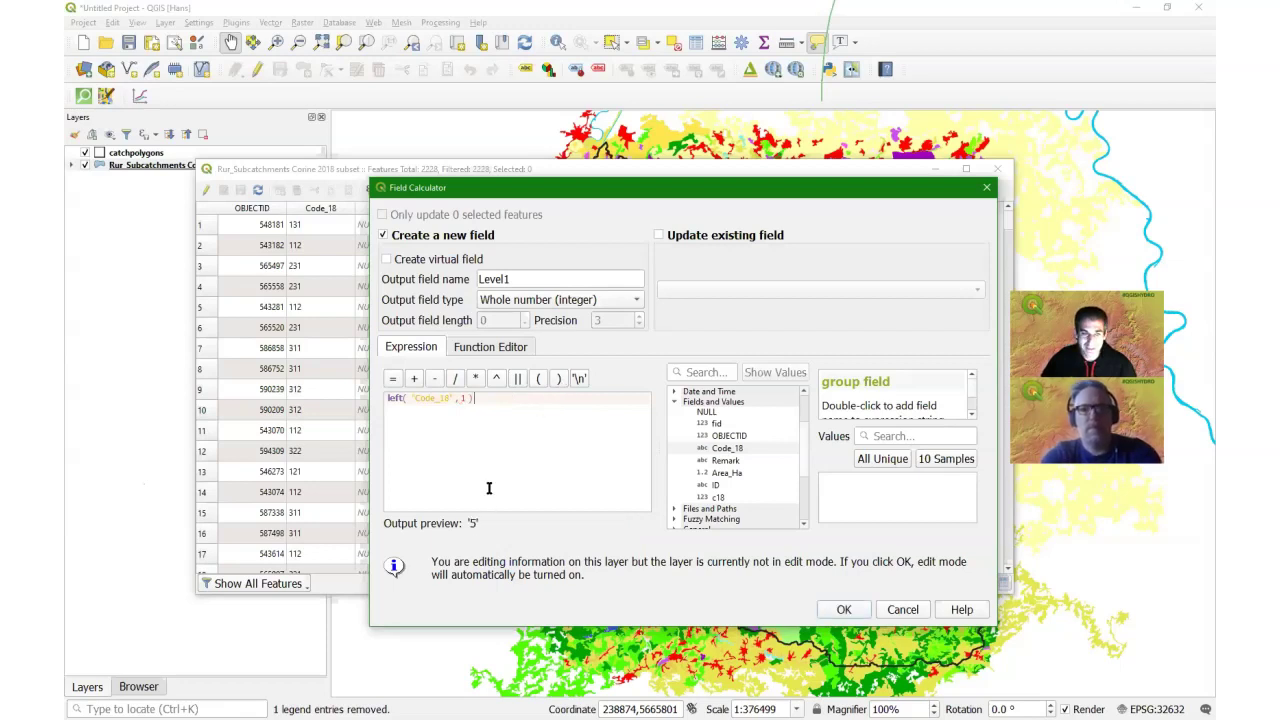
# Step: Wrap it in to_int so the expression reads to_int(left("Code_18",1))
pyautogui.click(387, 399)
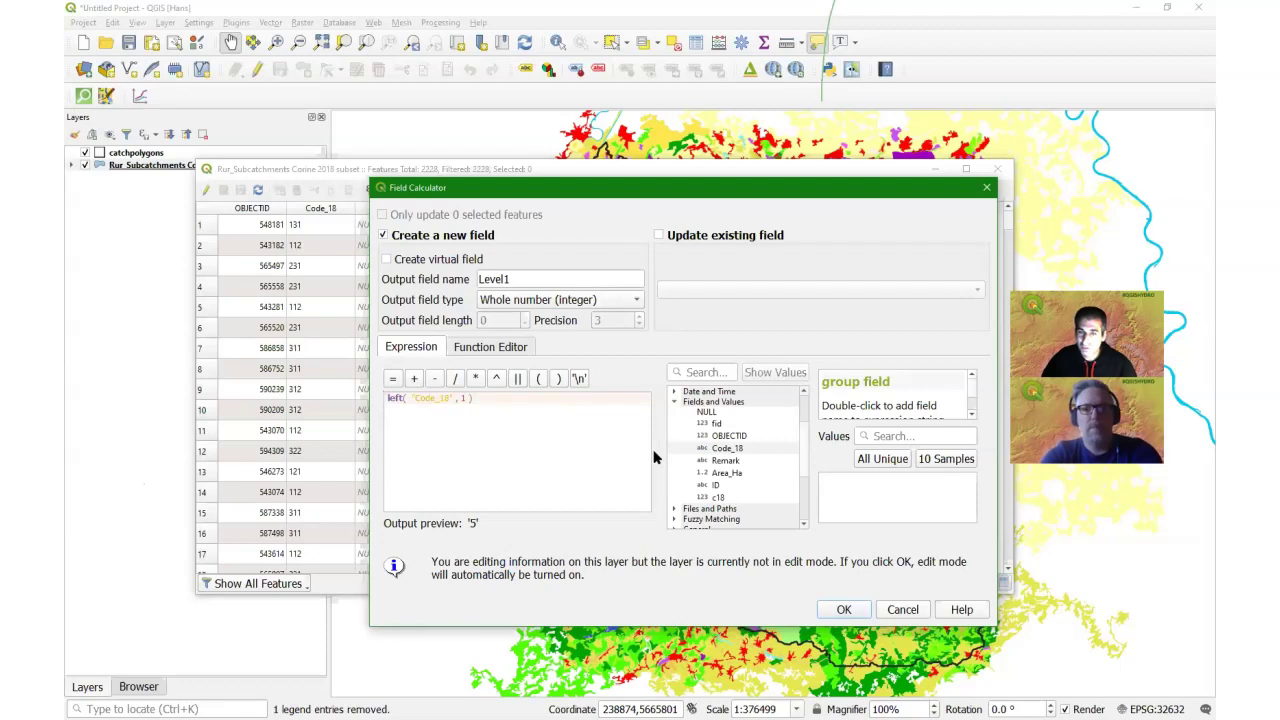
pyautogui.click(674, 401)
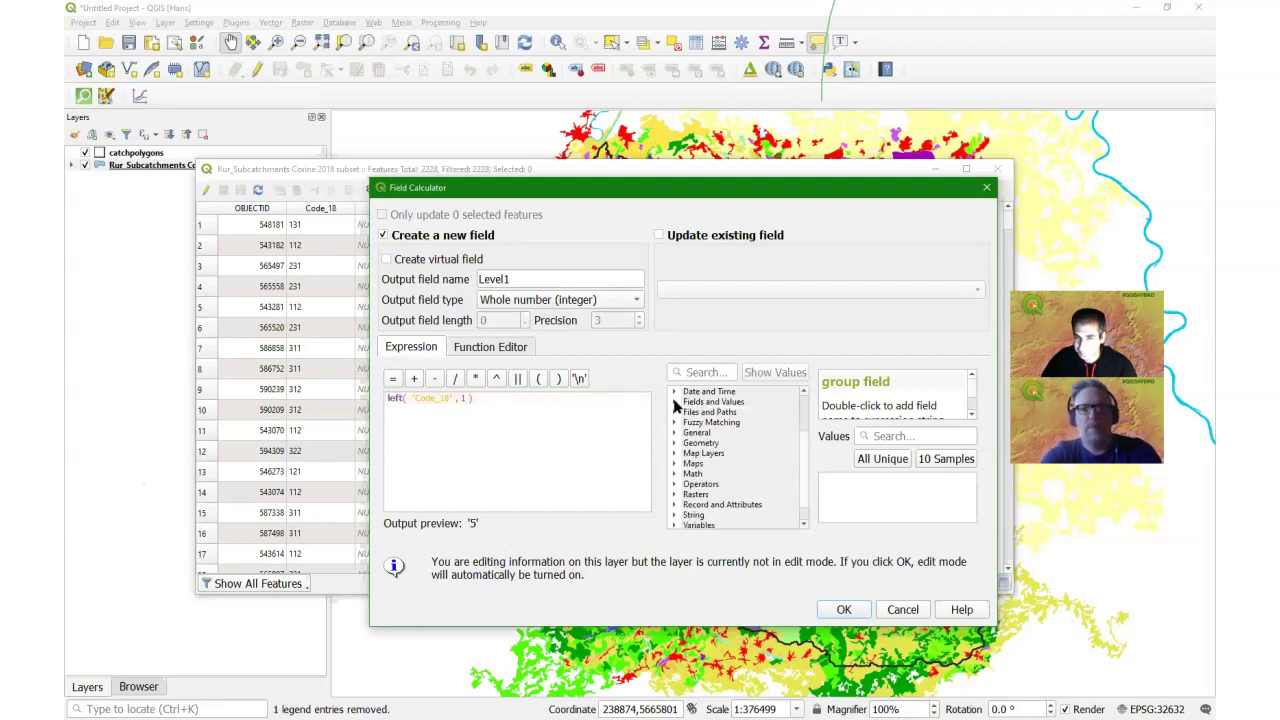
pyautogui.scroll(2, 808, 443)
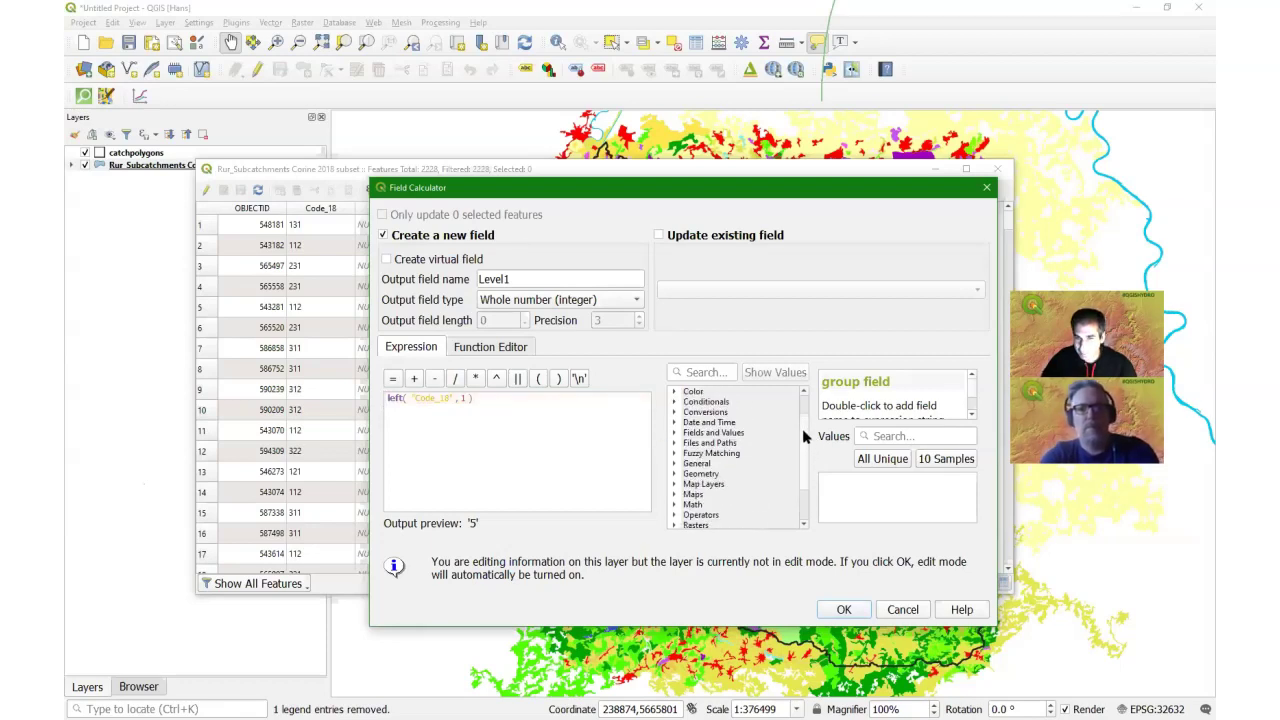
pyautogui.click(675, 412)
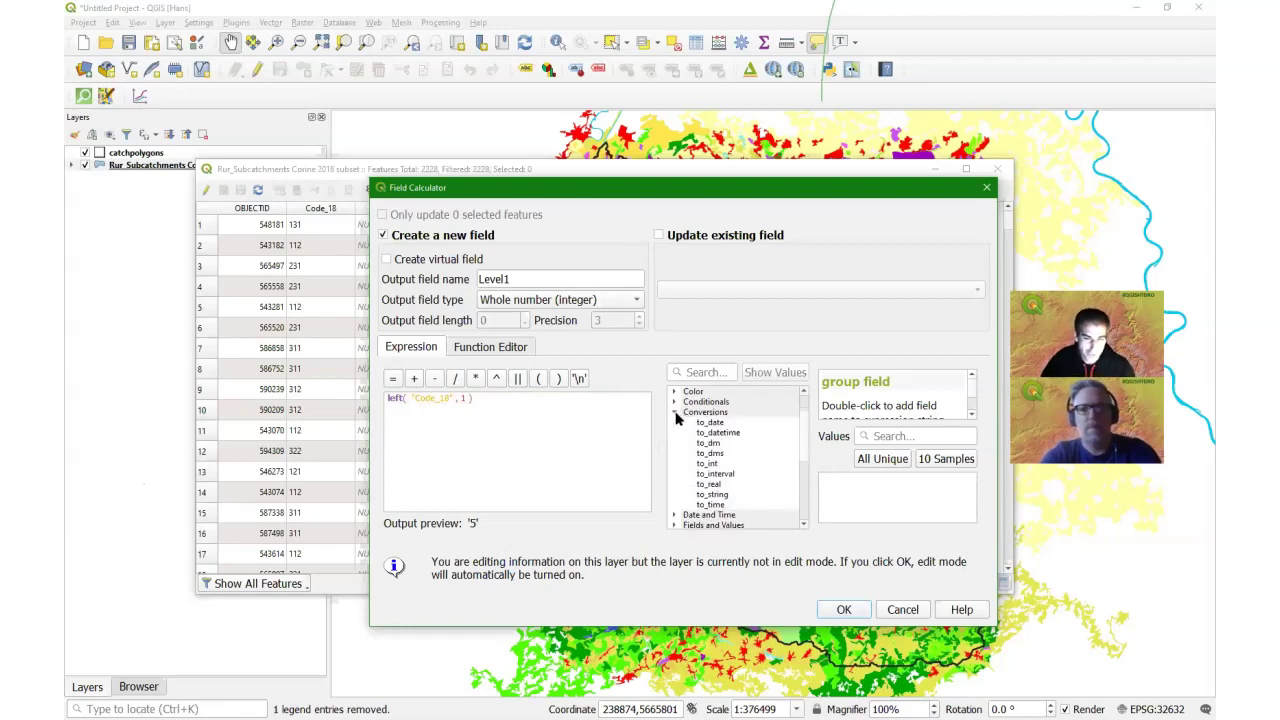
pyautogui.click(709, 464)
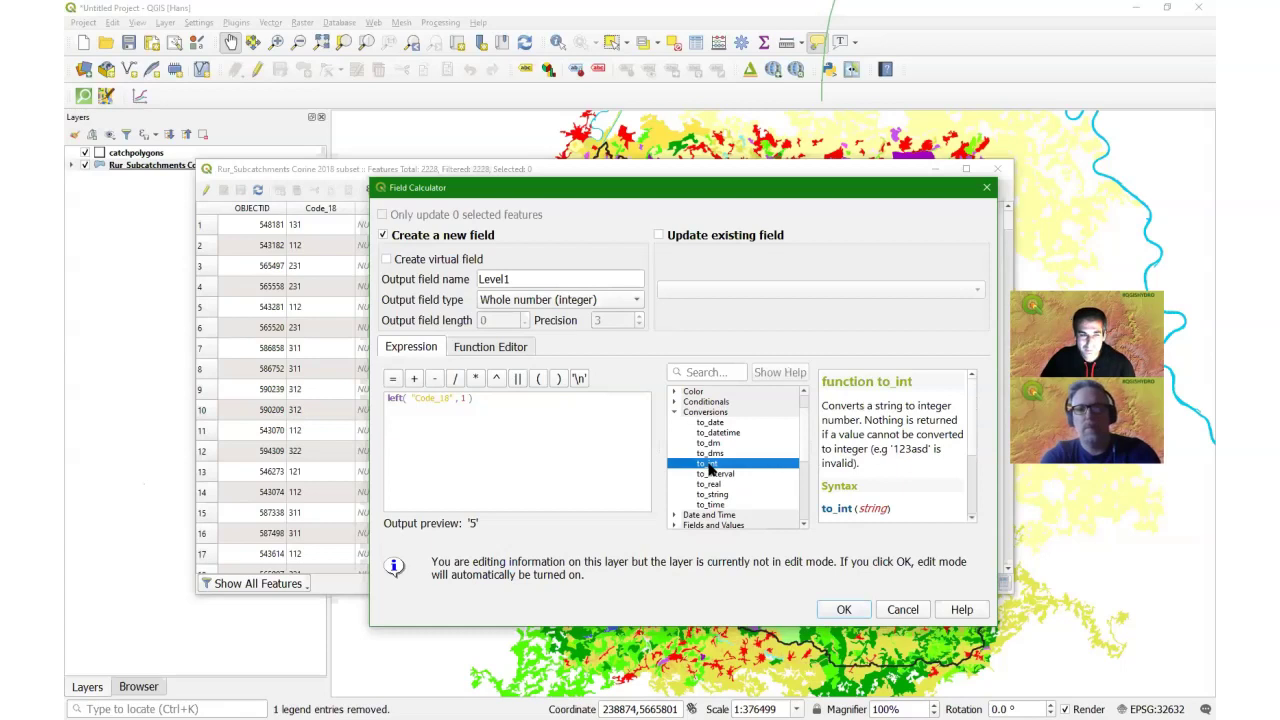
pyautogui.doubleClick(709, 464)
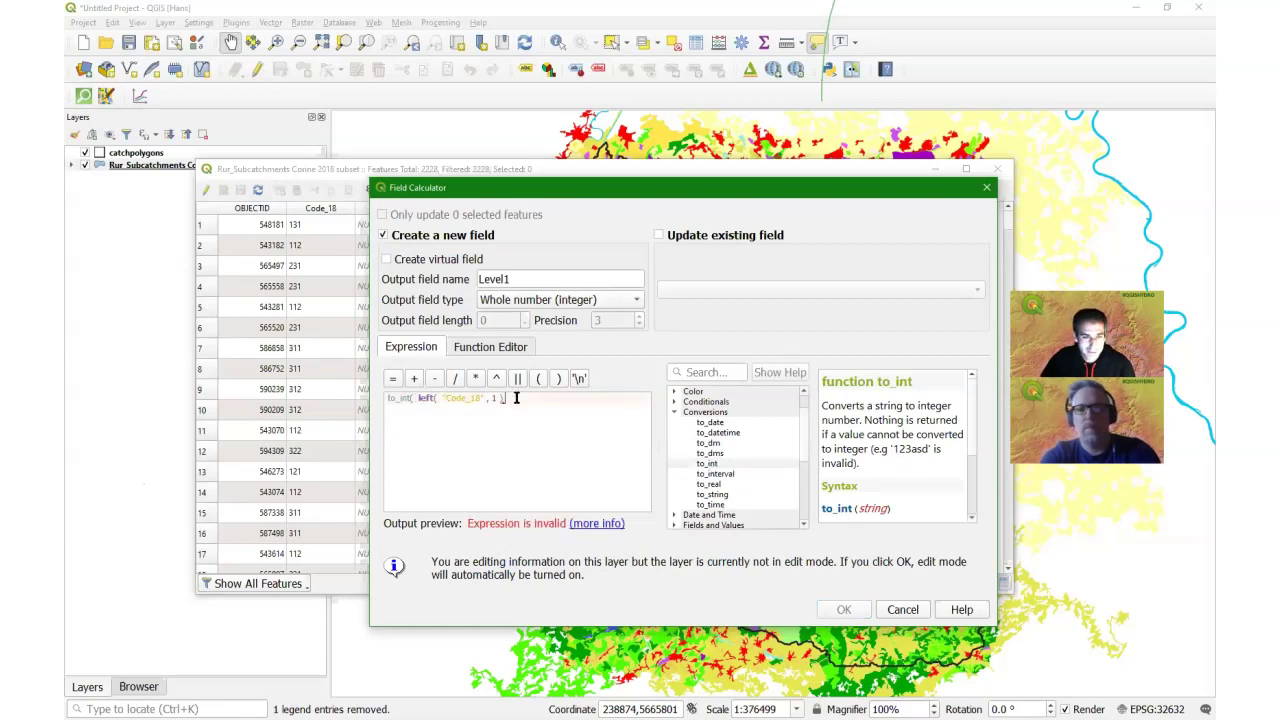
pyautogui.write(')')
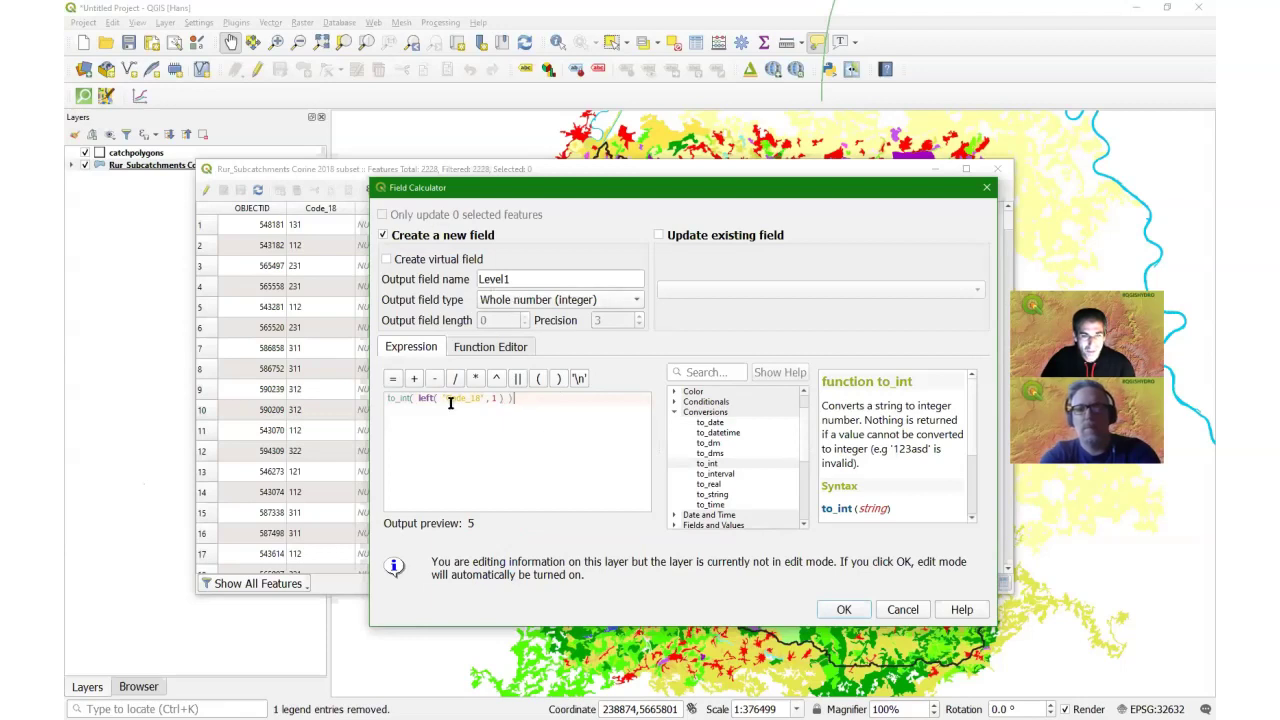
# Step: Apply the Level1 calculation, stop editing and save the changes, then close the attribute table
pyautogui.click(843, 611)
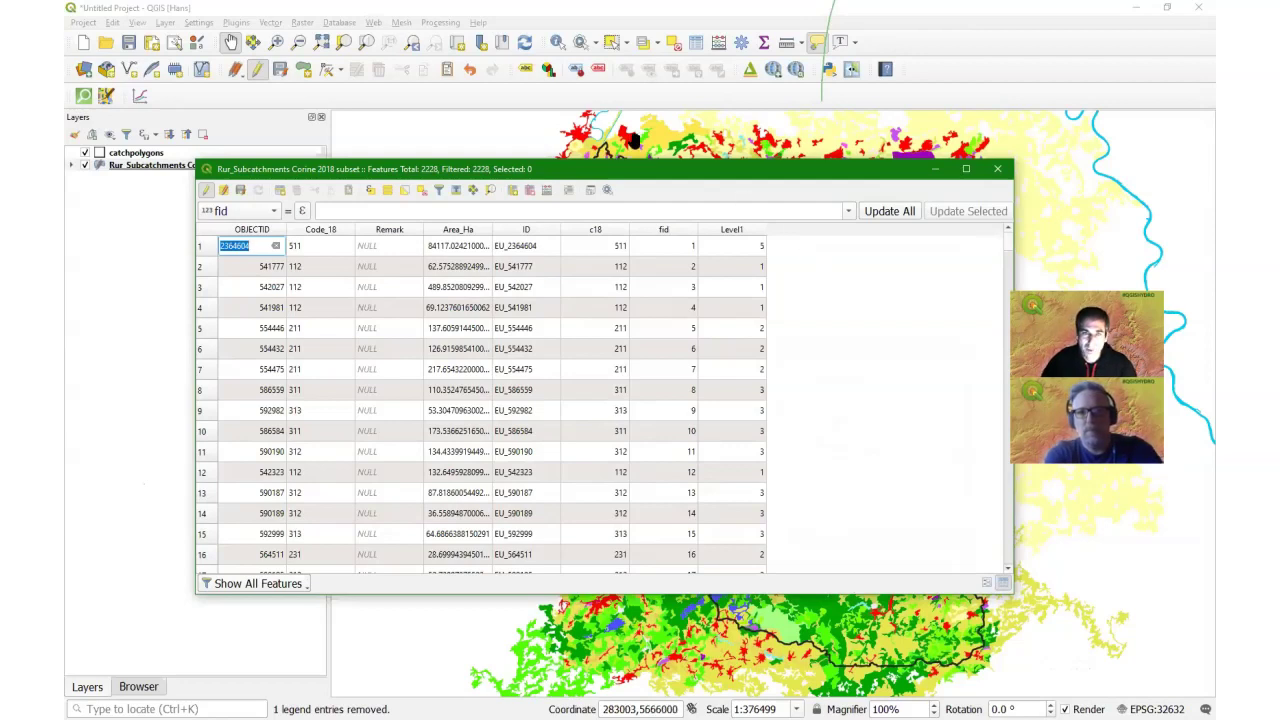
pyautogui.click(633, 140)
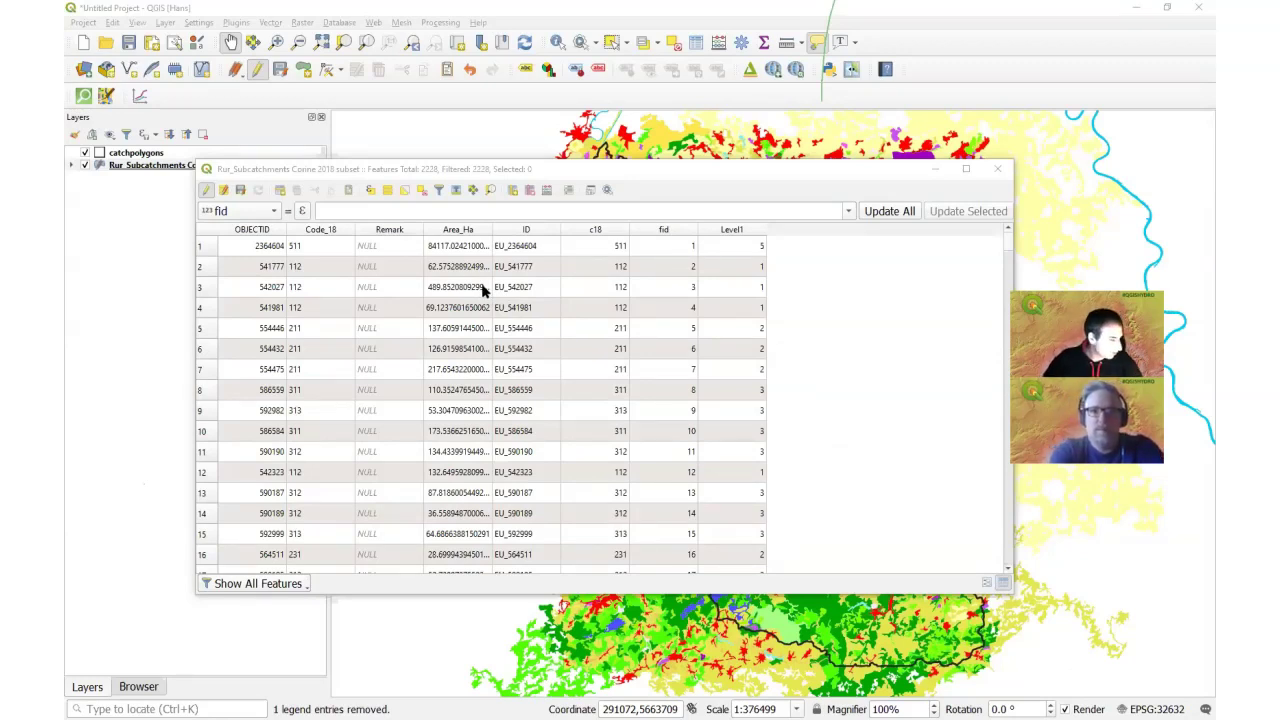
pyautogui.click(207, 193)
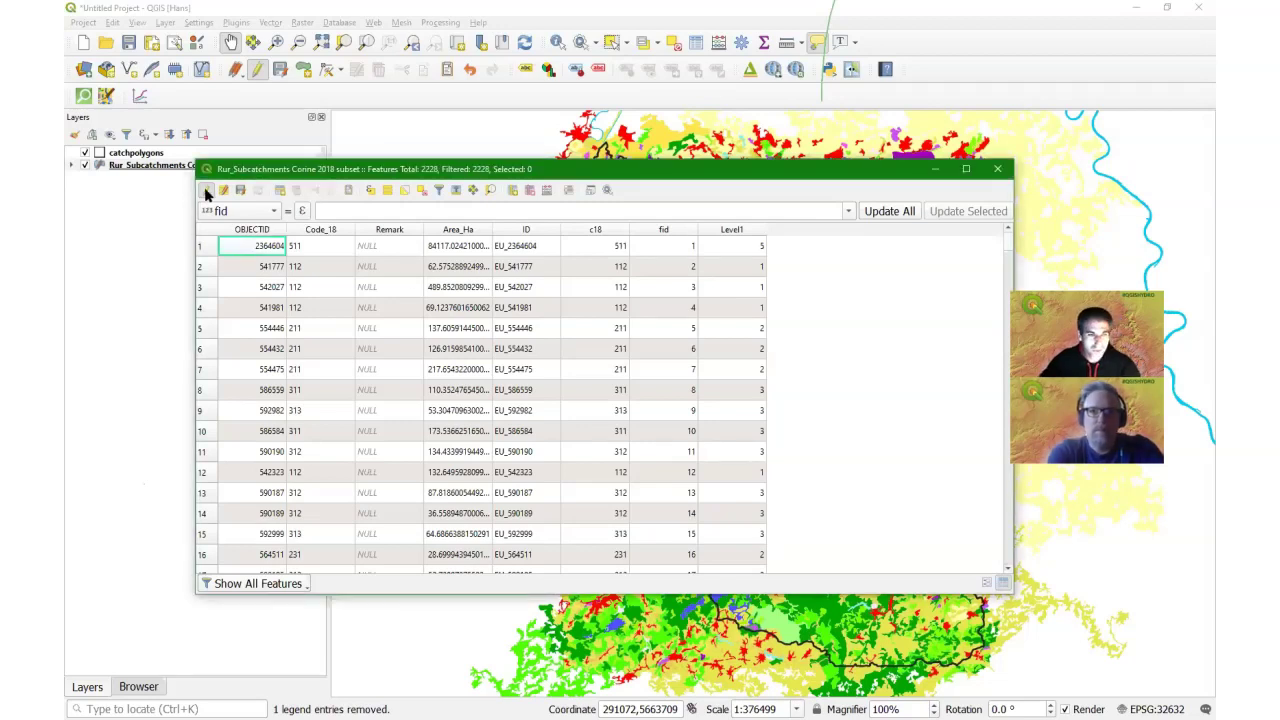
pyautogui.click(662, 376)
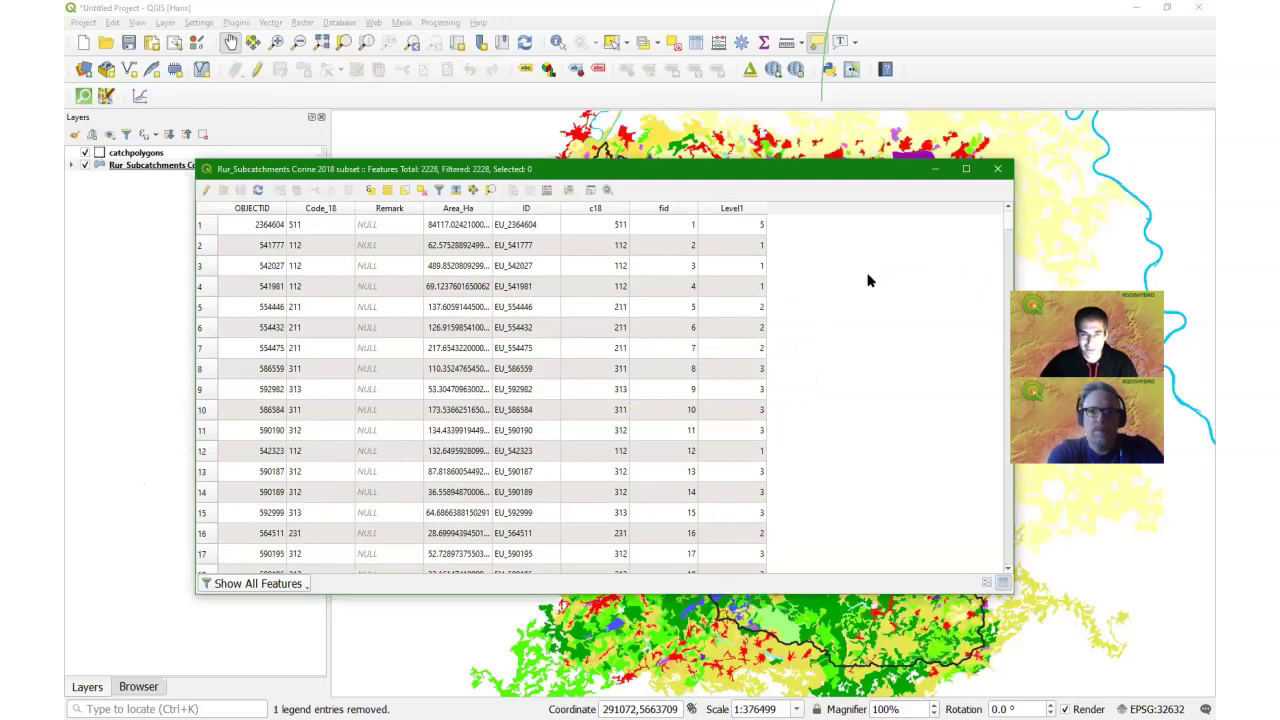
pyautogui.click(996, 168)
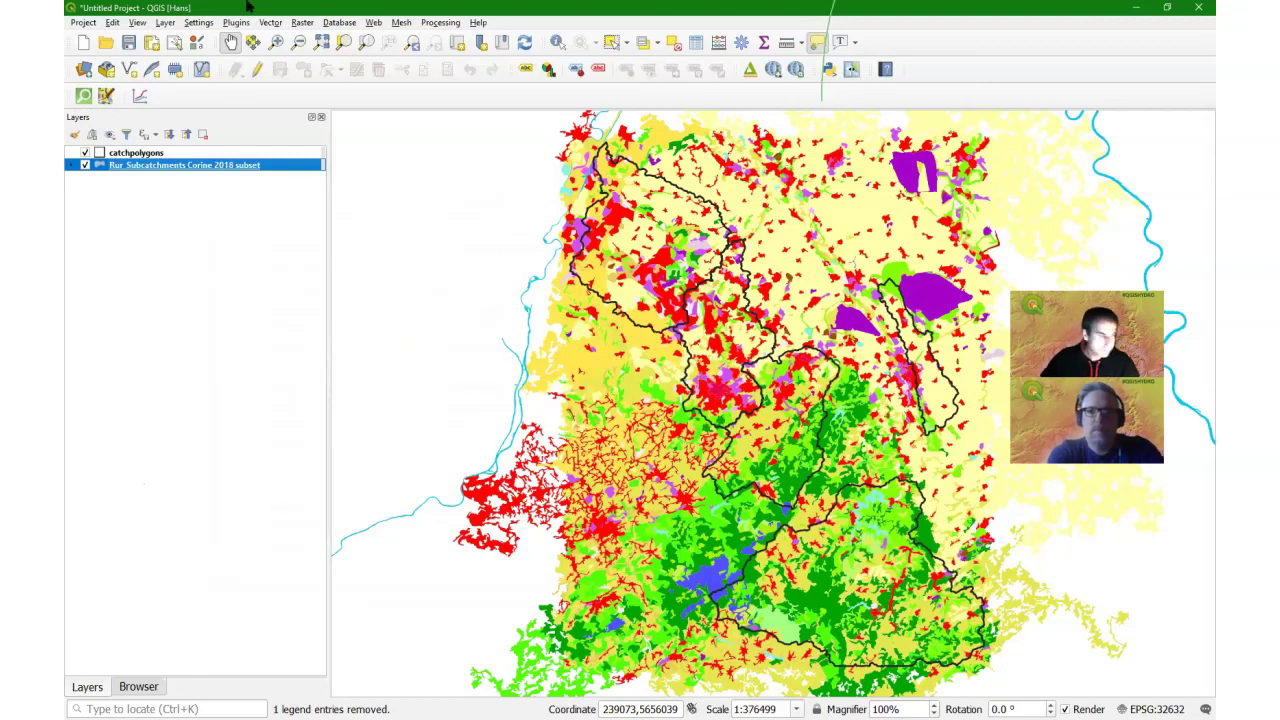
# Step: Open the Dissolve tool and set Level1 as the dissolve field
pyautogui.click(268, 24)
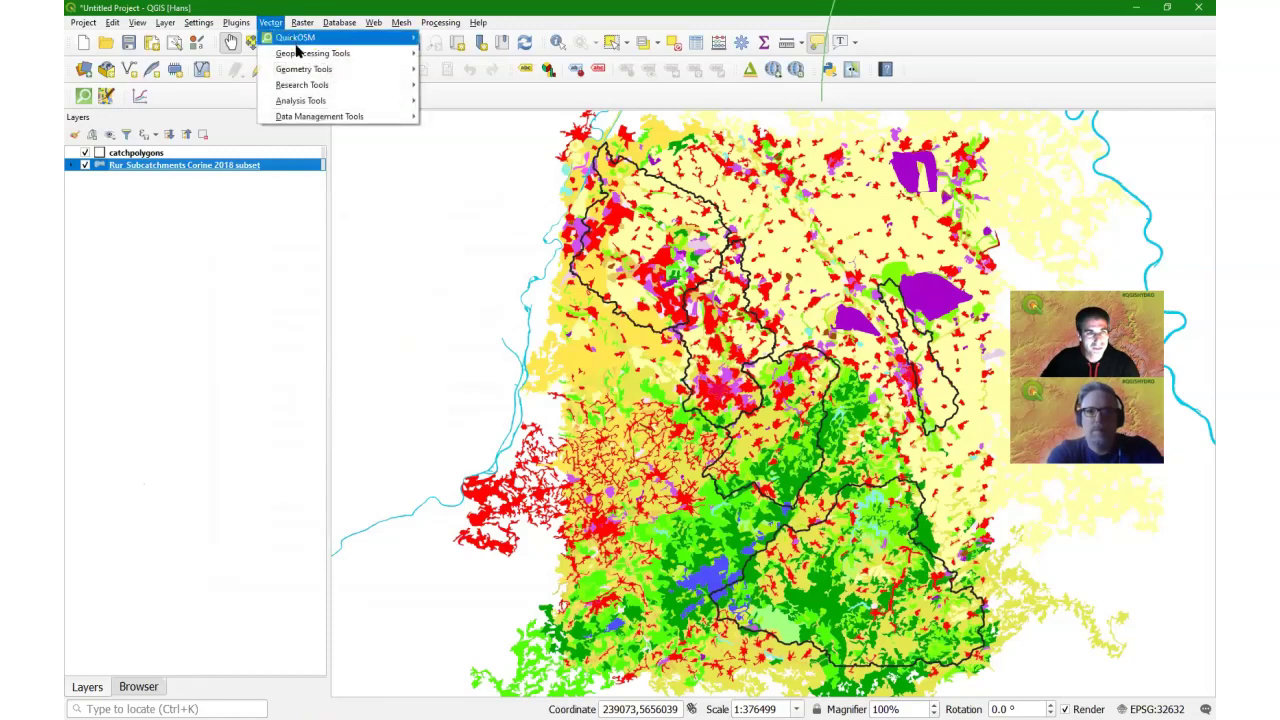
pyautogui.moveTo(301, 53)
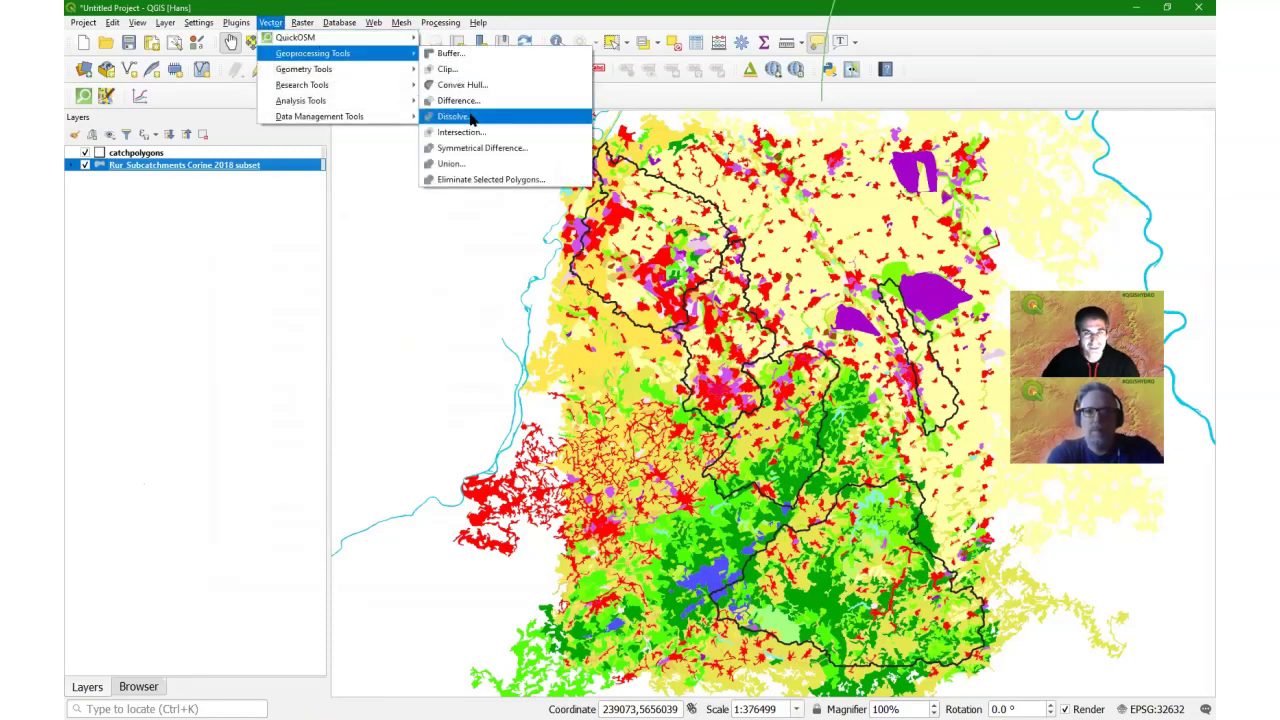
pyautogui.click(454, 117)
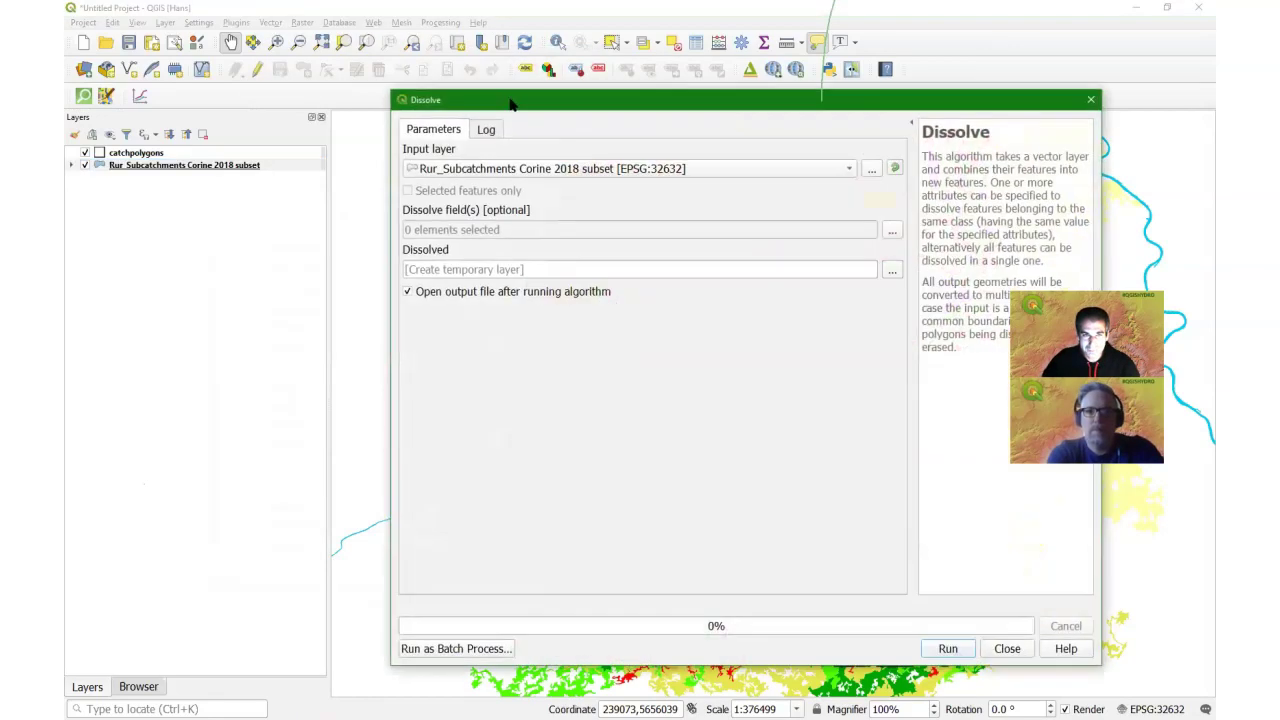
pyautogui.moveTo(502, 103); pyautogui.dragTo(350, 76)
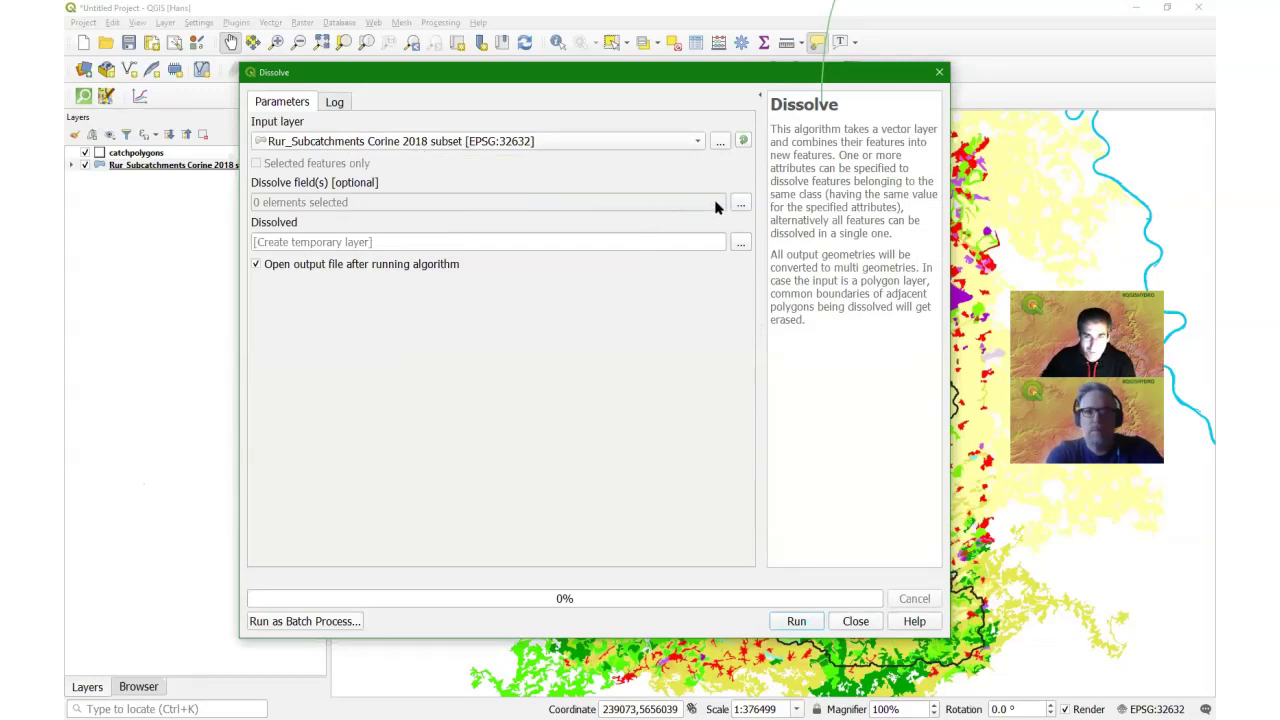
pyautogui.click(741, 204)
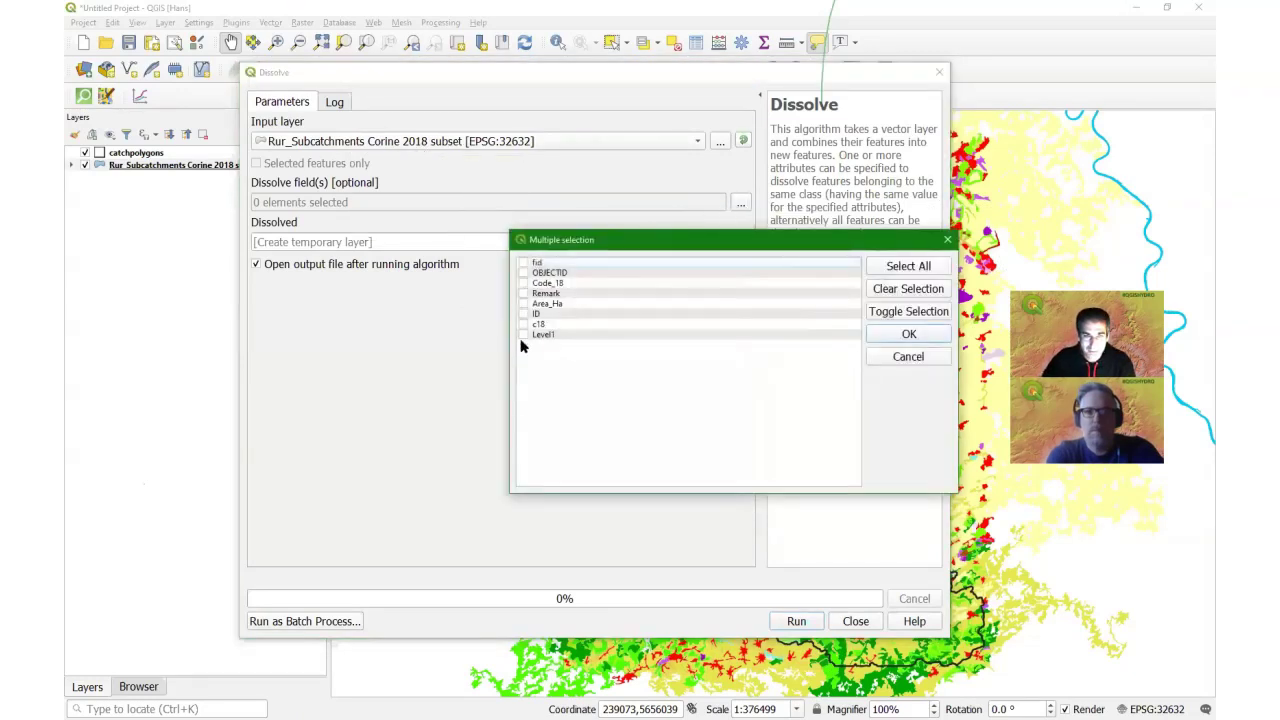
pyautogui.click(522, 334)
pyautogui.click(909, 334)
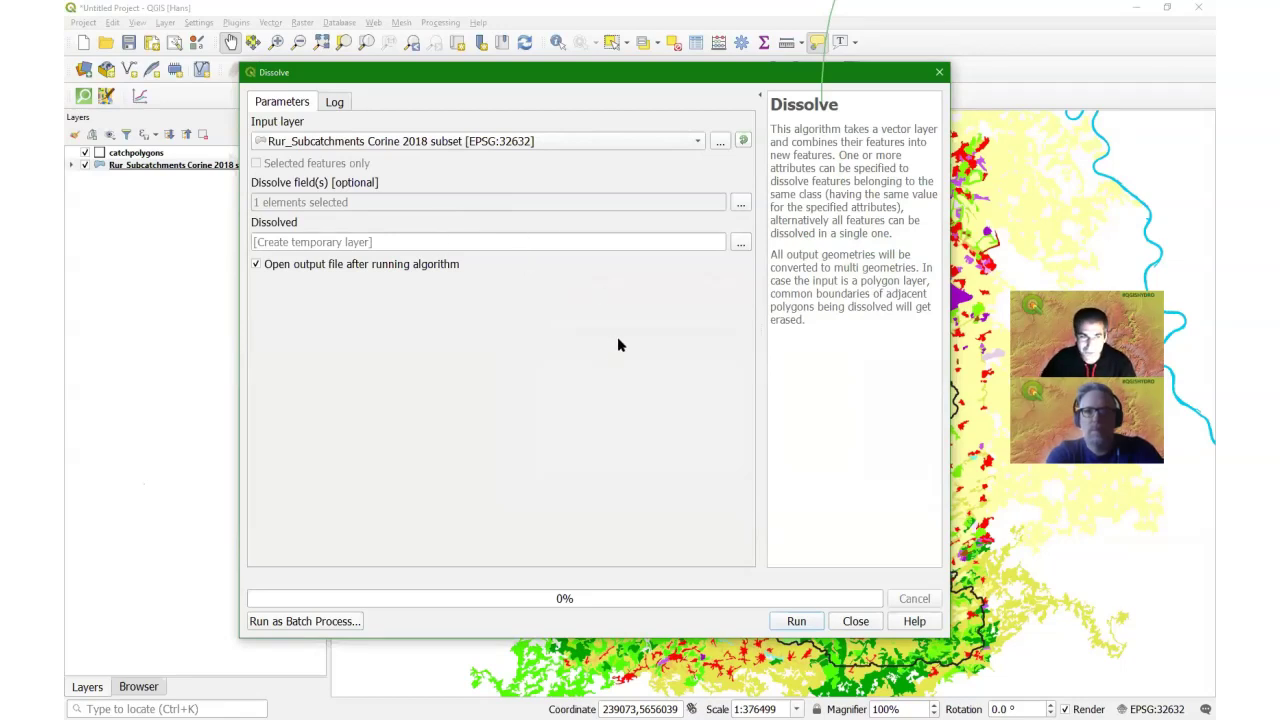
# Step: Save the dissolve output to Rur_Subcatchments.gpkg as layer 'Corine 2018 dissolved'
pyautogui.click(739, 245)
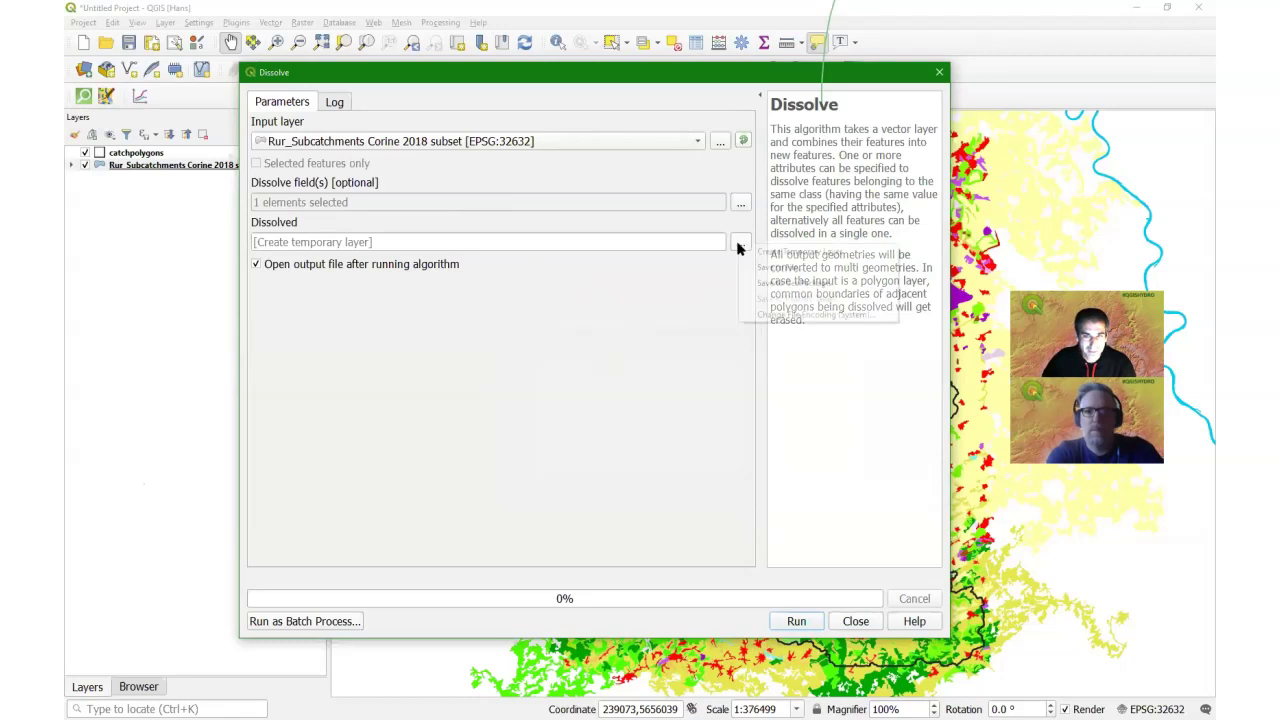
pyautogui.click(763, 289)
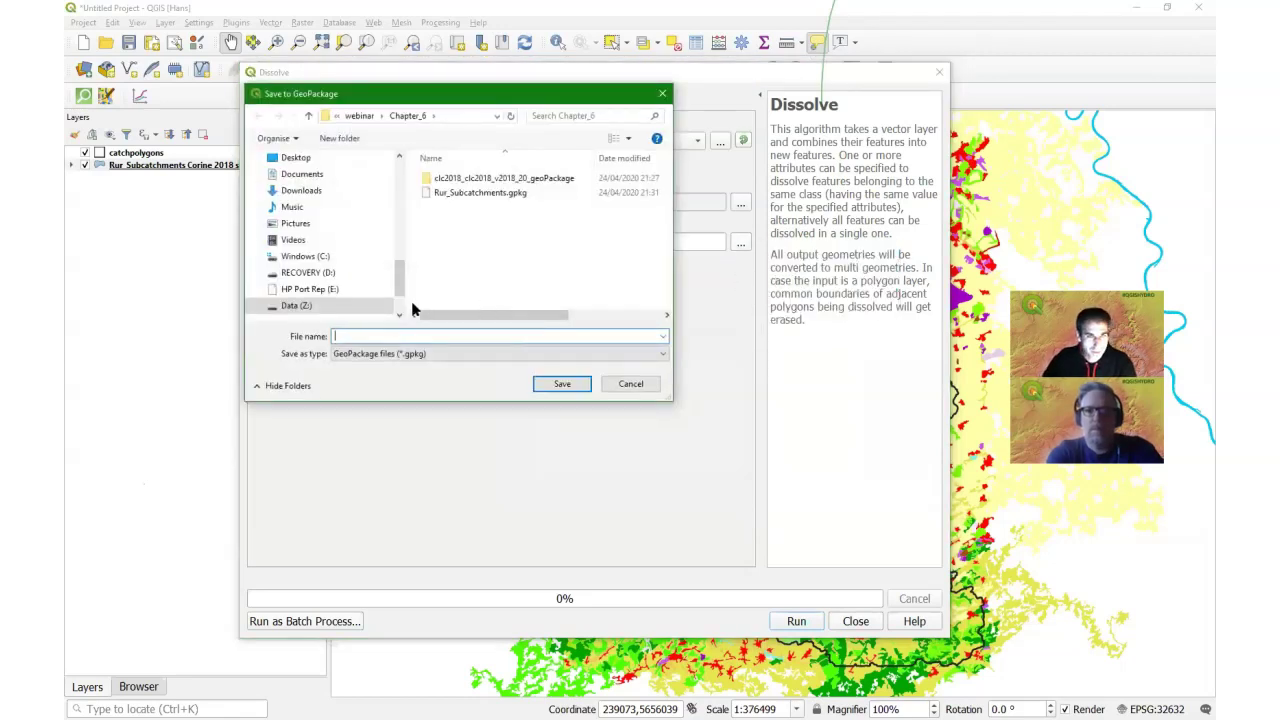
pyautogui.click(460, 192)
pyautogui.click(561, 384)
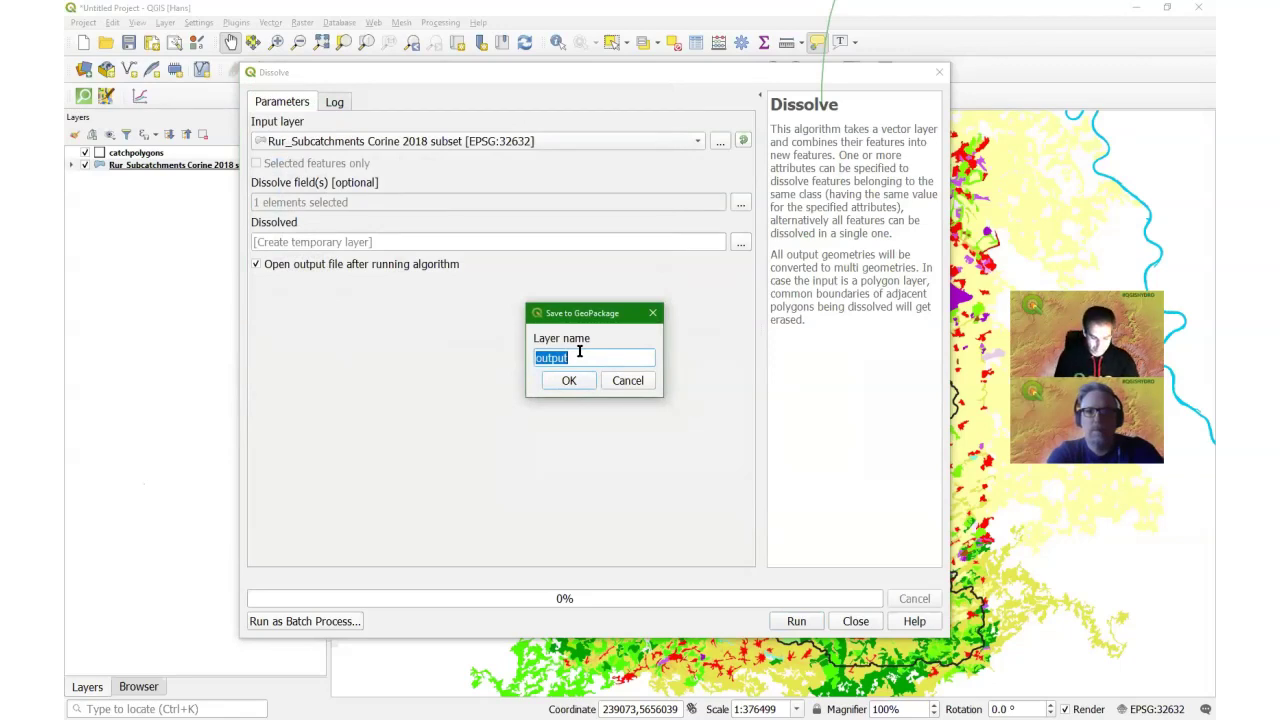
pyautogui.write('Corine')
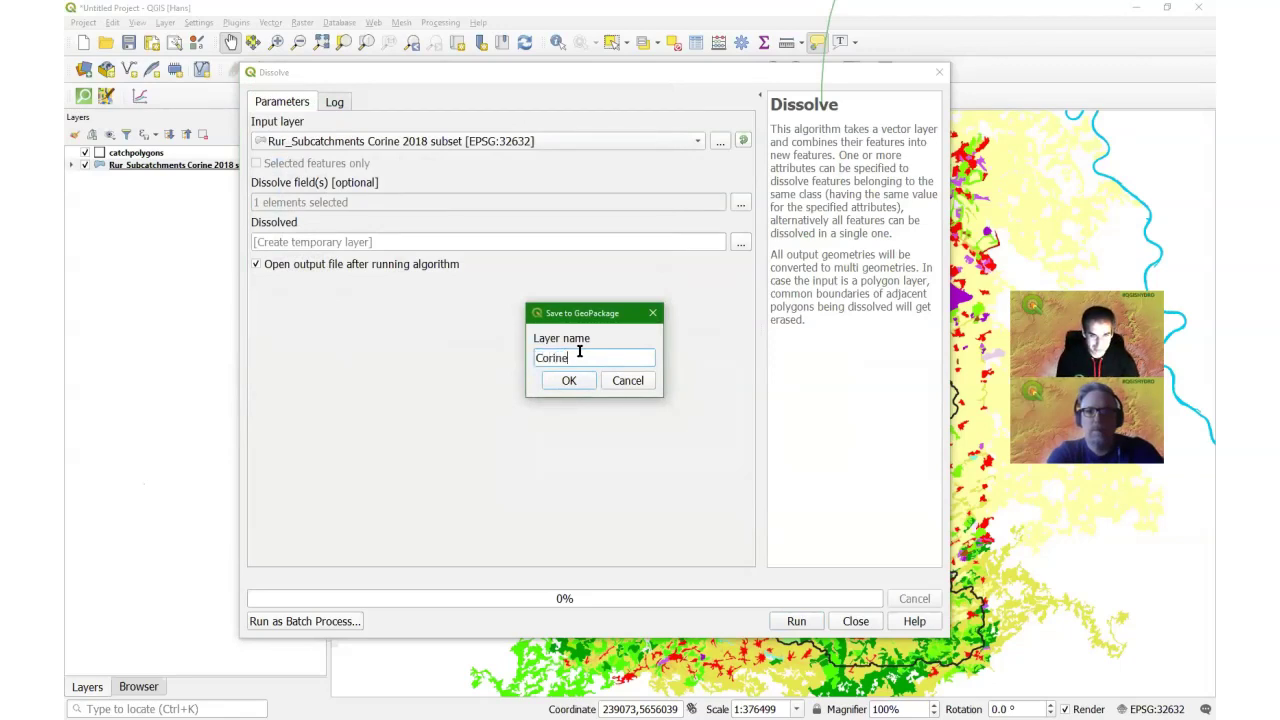
pyautogui.write(' 2018 do')
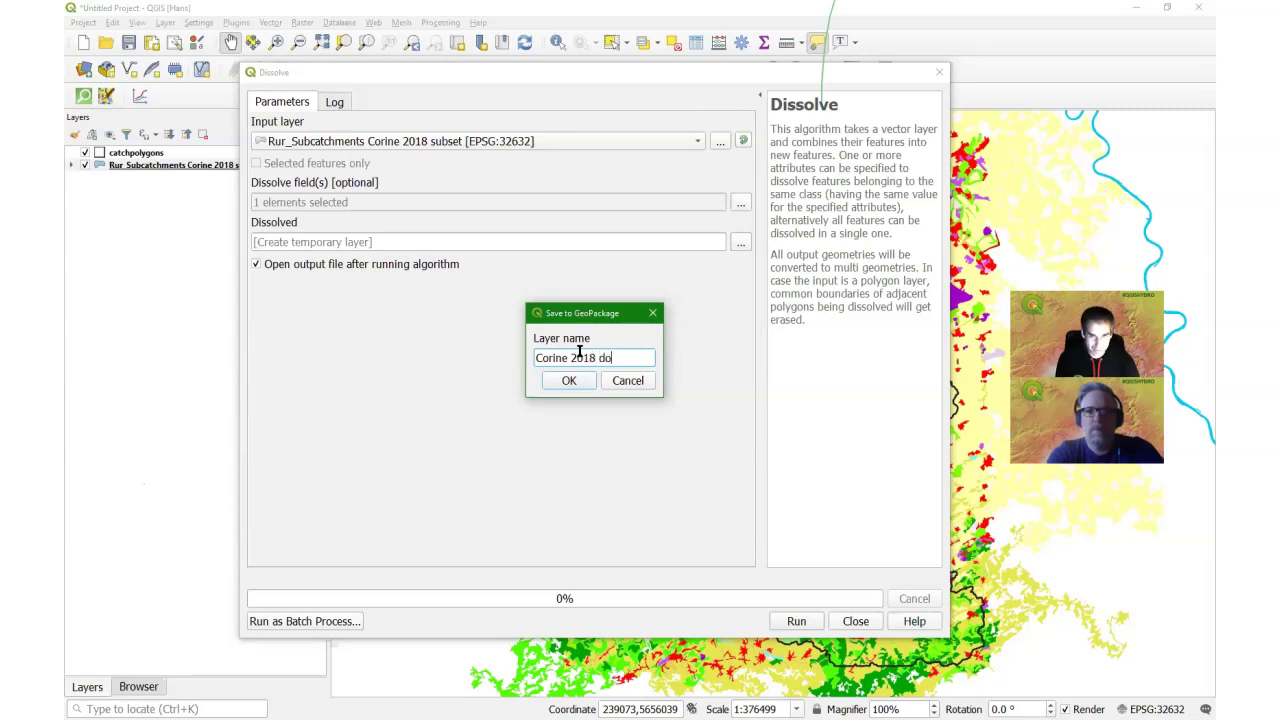
pyautogui.press('BackSpace')
pyautogui.write('issolved')
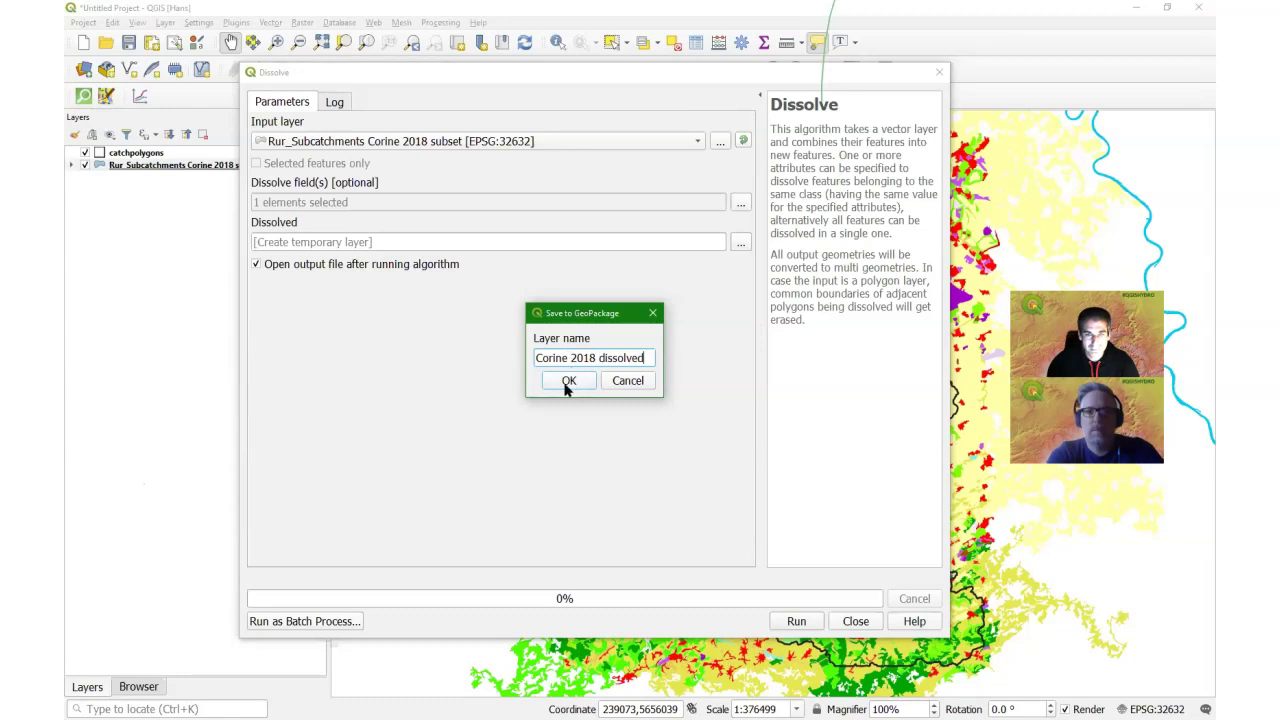
pyautogui.click(567, 382)
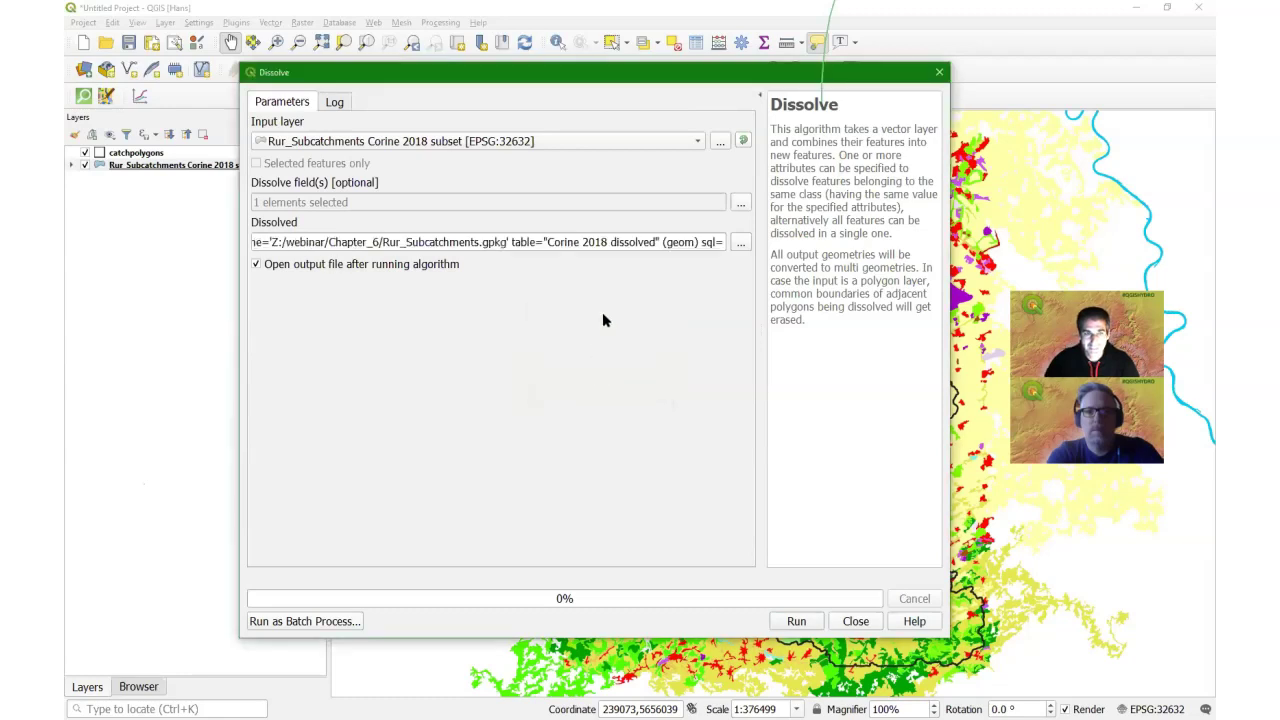
# Step: Run the Level1 dissolve and close the tool after it finishes in 18.20 seconds
pyautogui.click(798, 621)
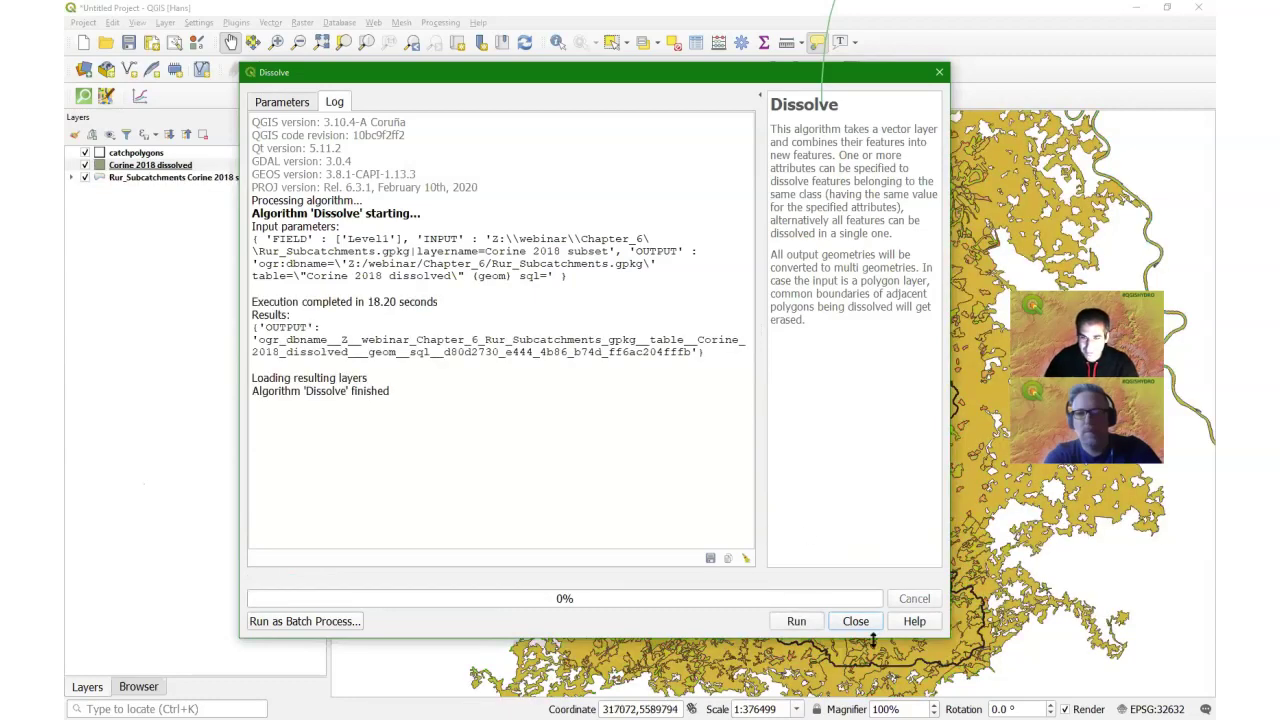
pyautogui.click(858, 622)
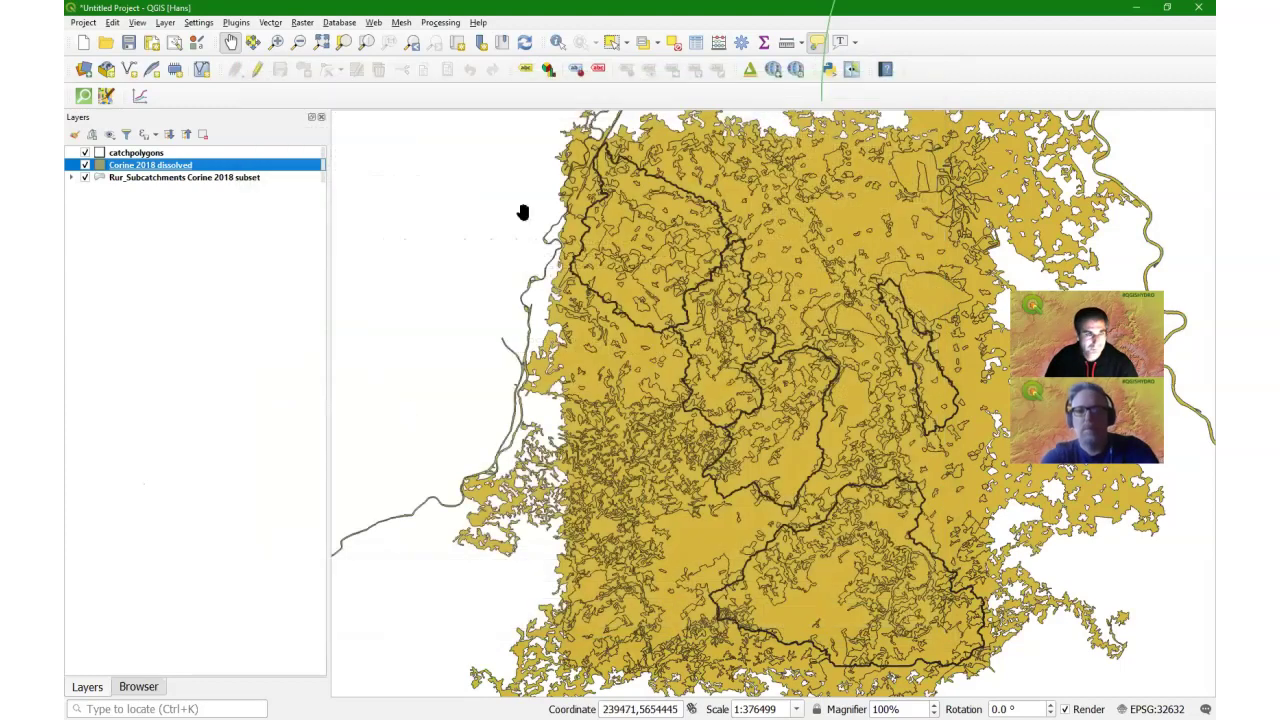
pyautogui.rightClick(147, 162)
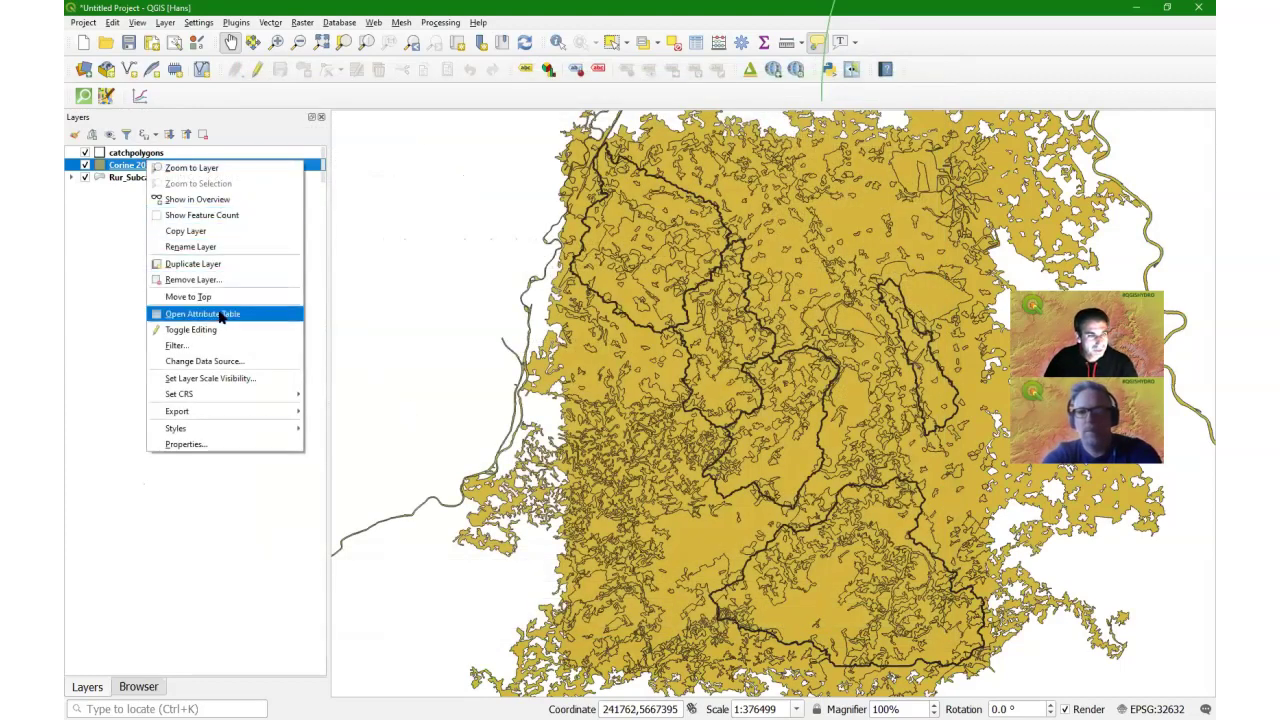
pyautogui.click(221, 316)
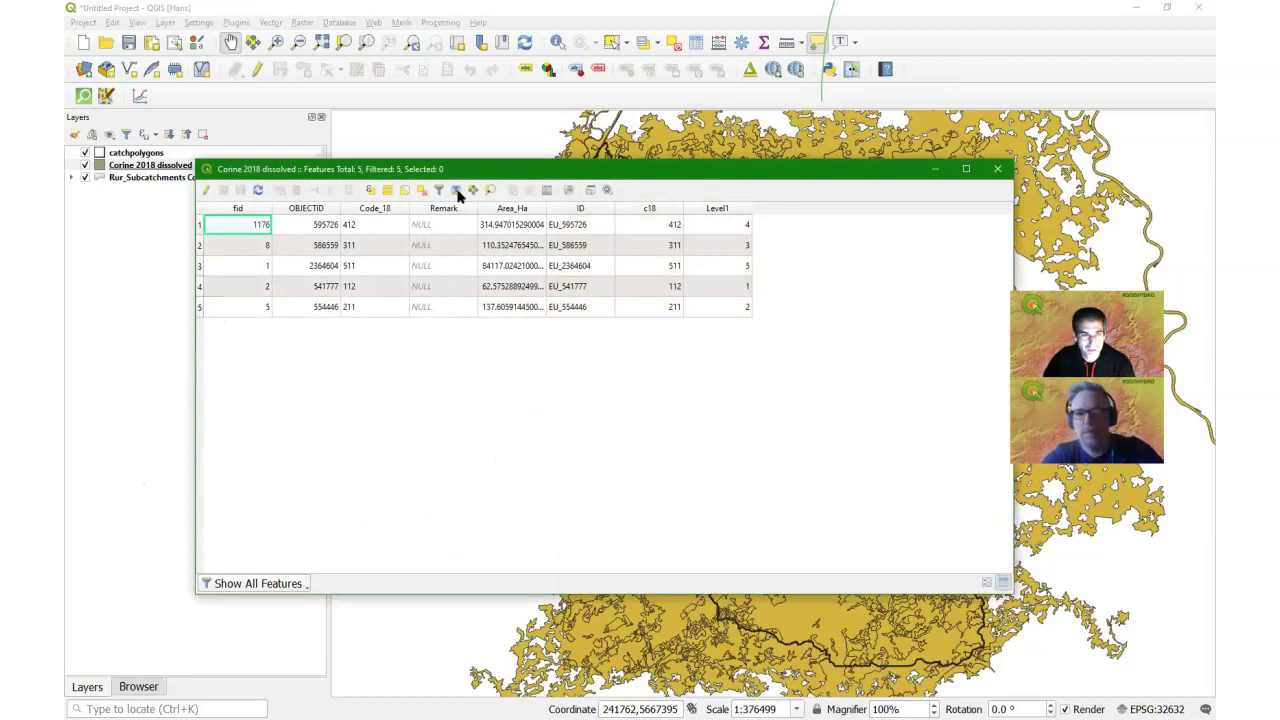
pyautogui.moveTo(515, 170); pyautogui.dragTo(768, 380)
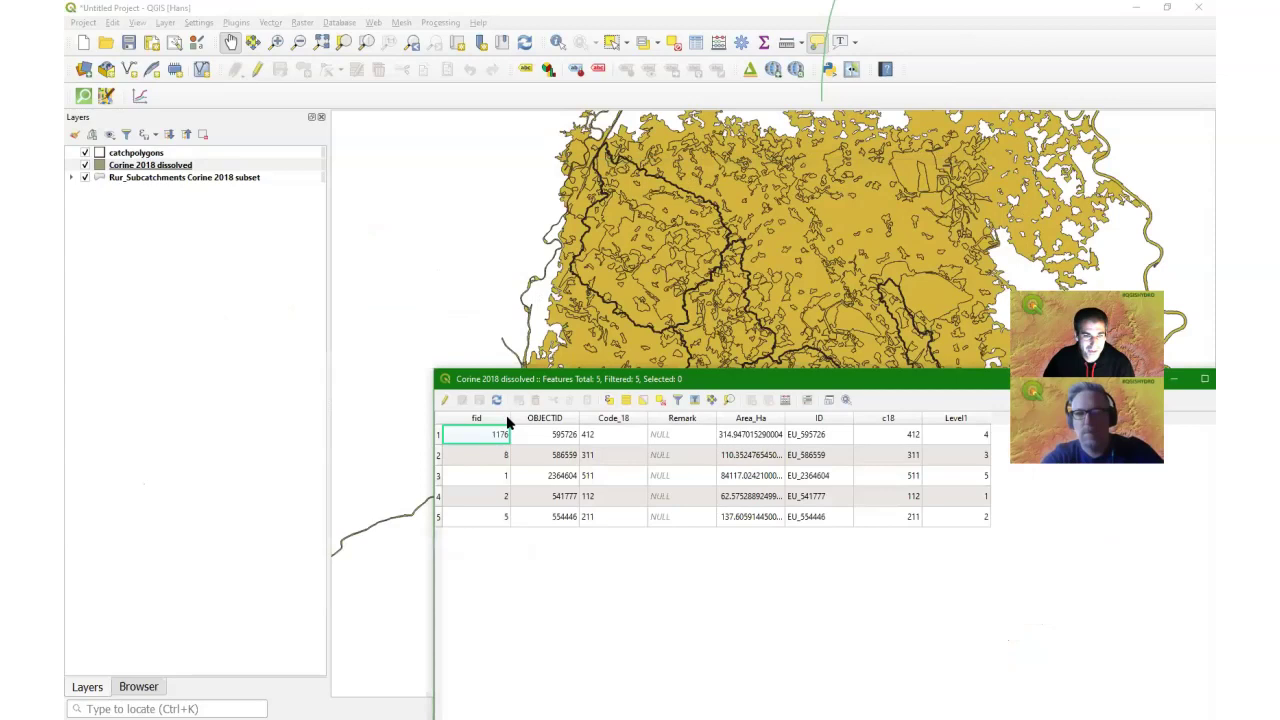
pyautogui.click(440, 434)
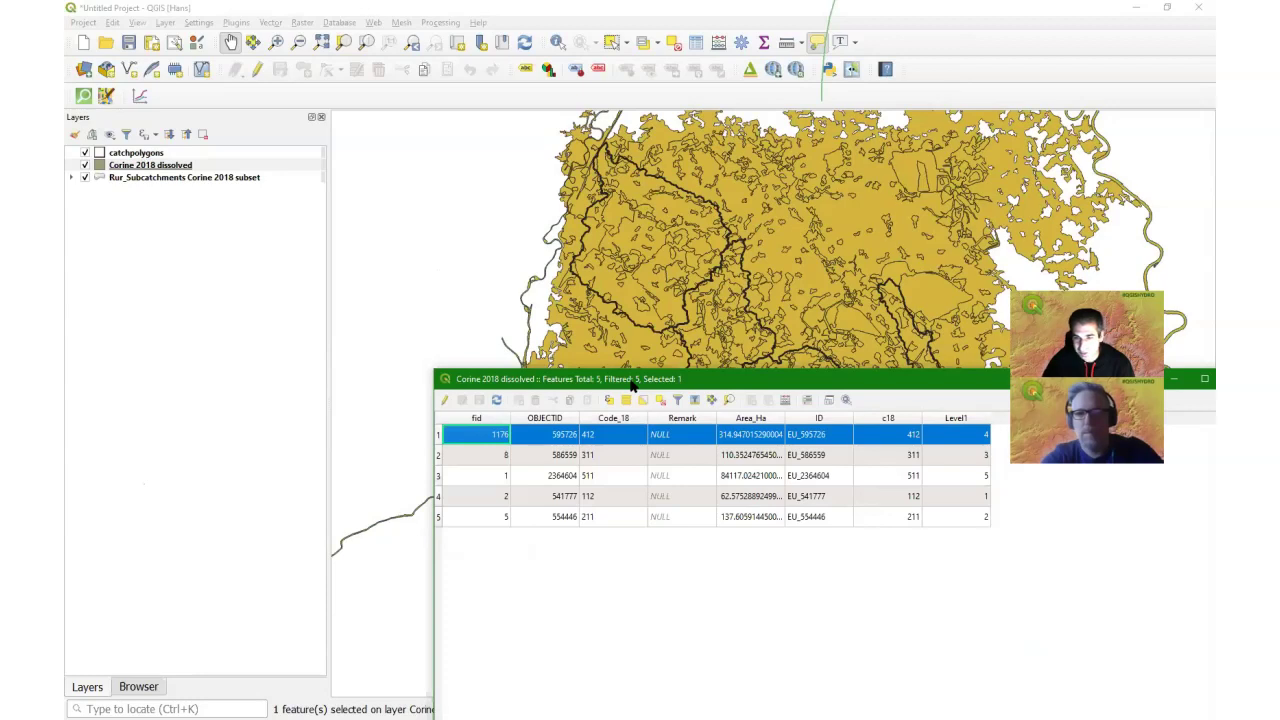
pyautogui.moveTo(632, 385); pyautogui.dragTo(434, 195)
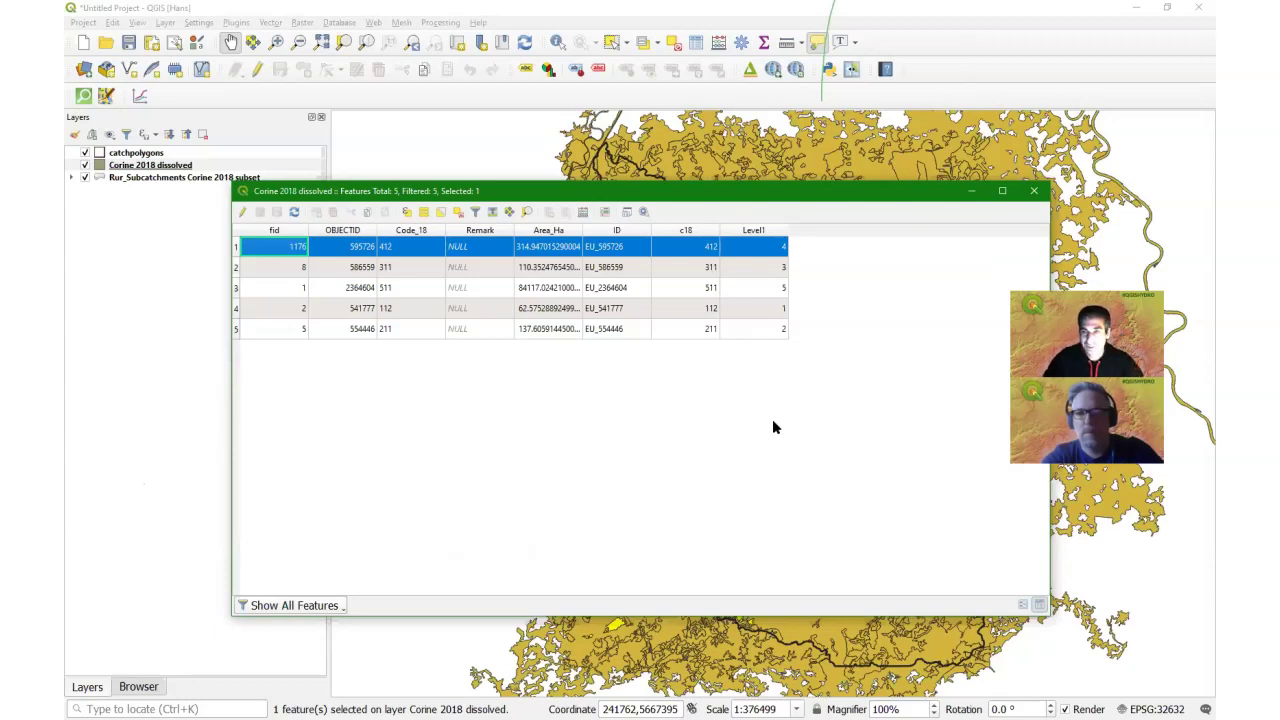
pyautogui.click(458, 213)
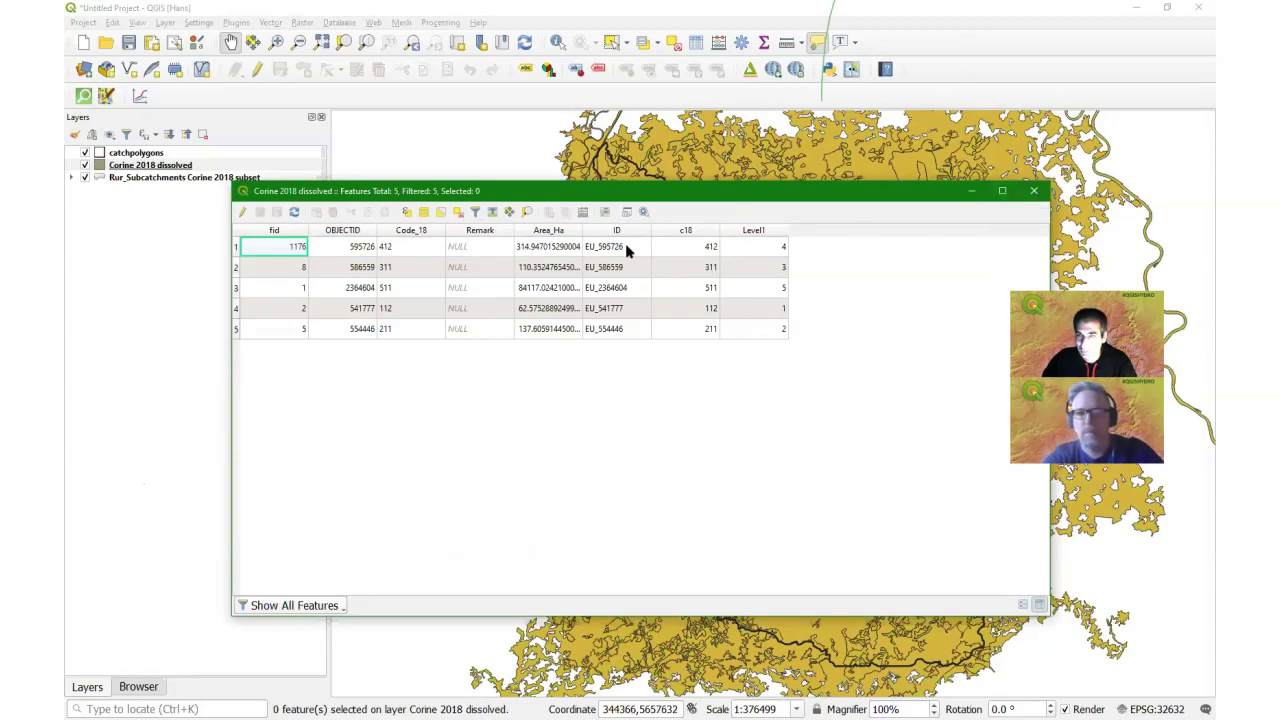
pyautogui.click(1035, 192)
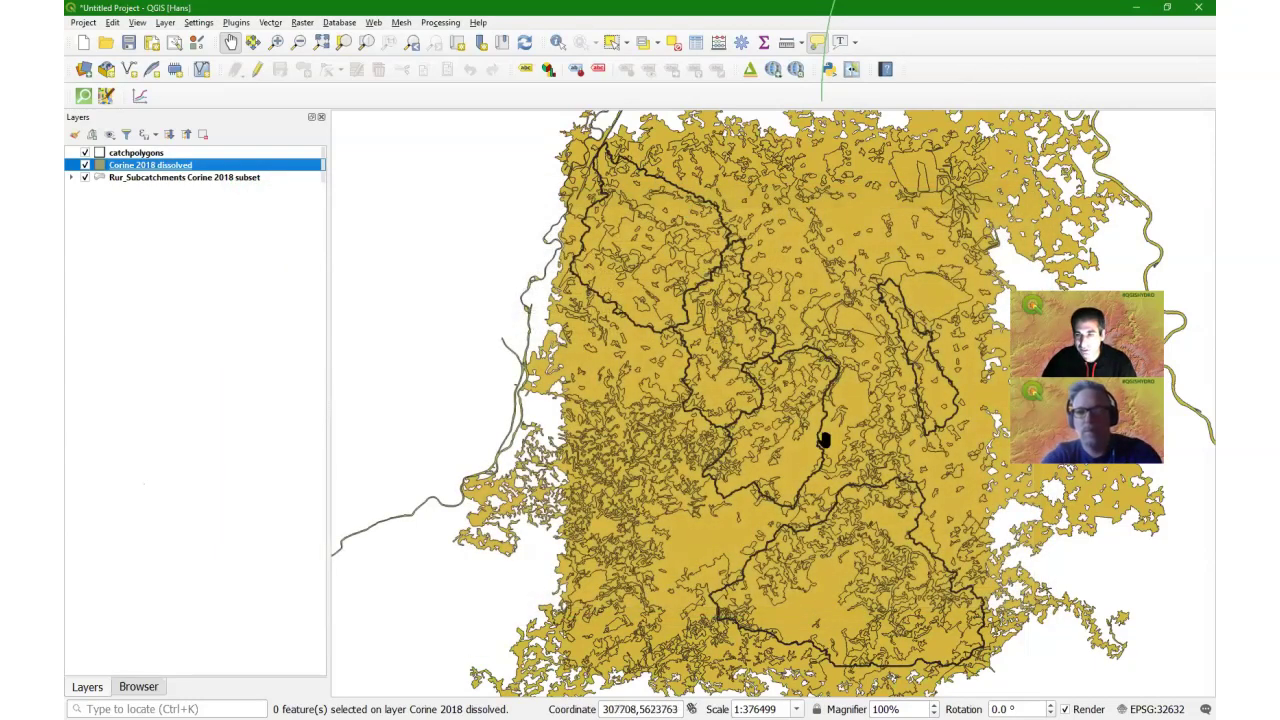
pyautogui.moveTo(856, 574)
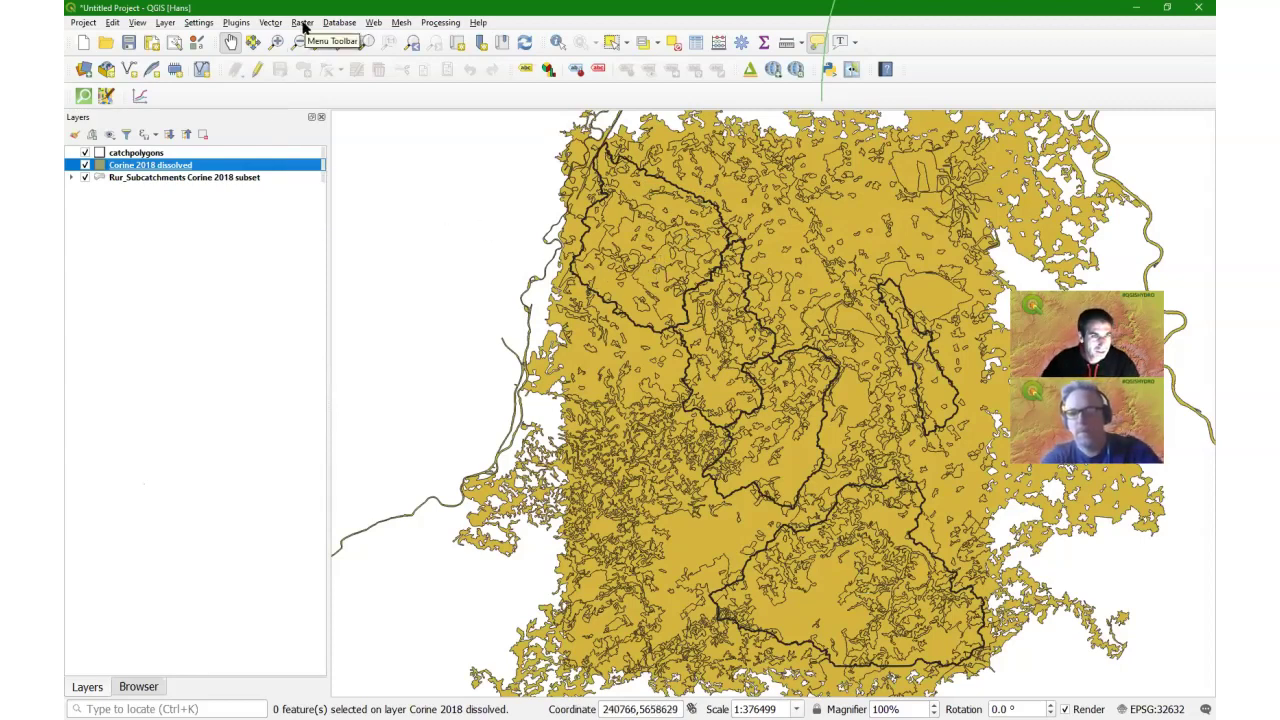
# Step: Open the Intersection tool and set catchpolygons as the overlay layer
pyautogui.click(270, 22)
pyautogui.moveTo(325, 60)
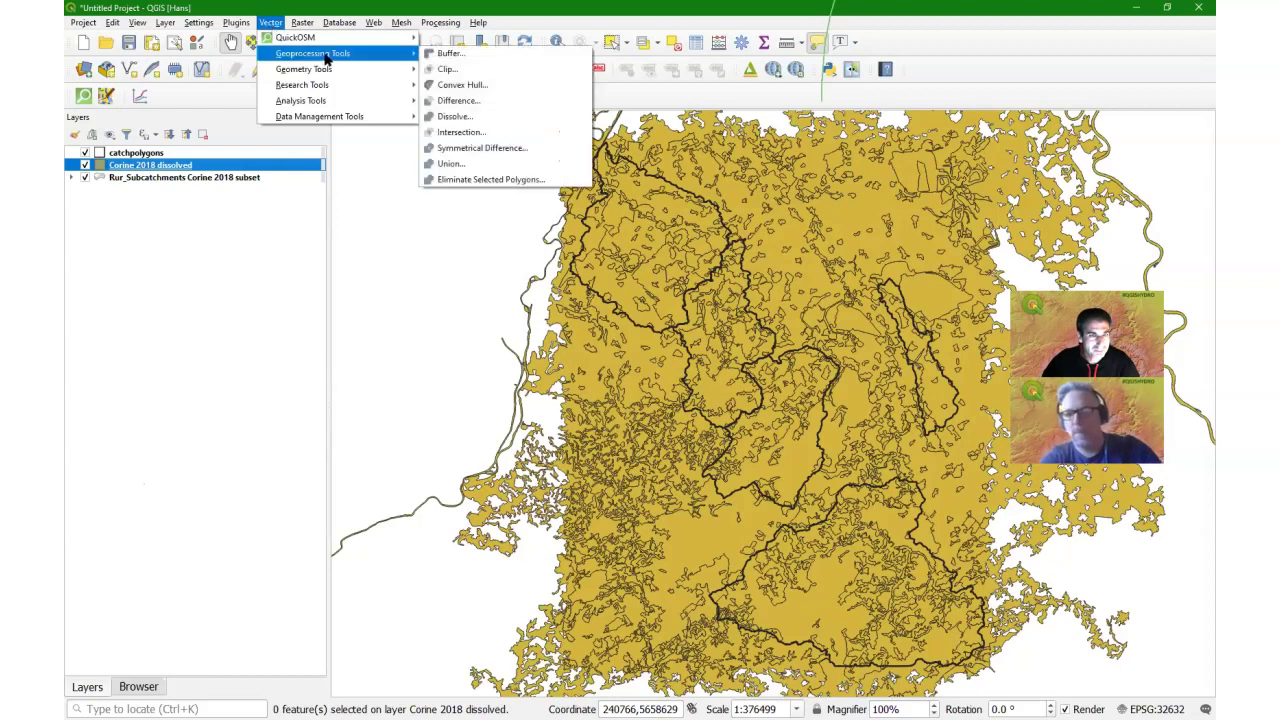
pyautogui.click(449, 131)
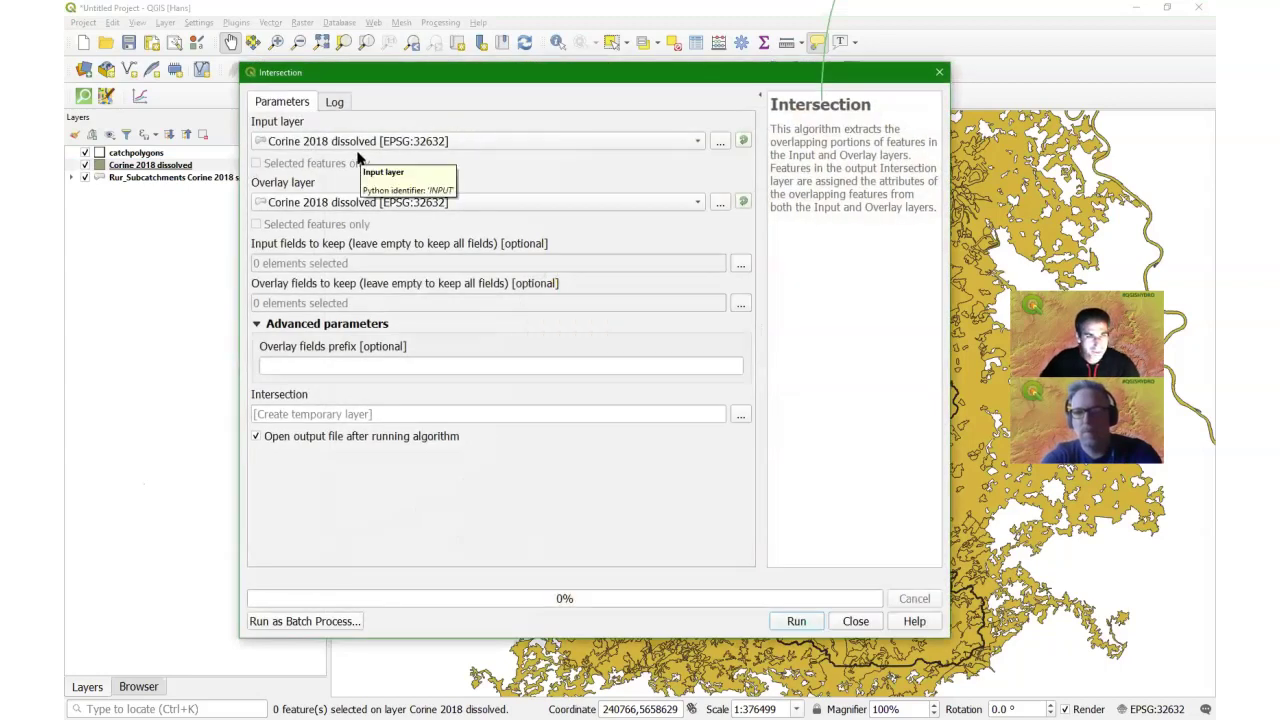
pyautogui.click(687, 200)
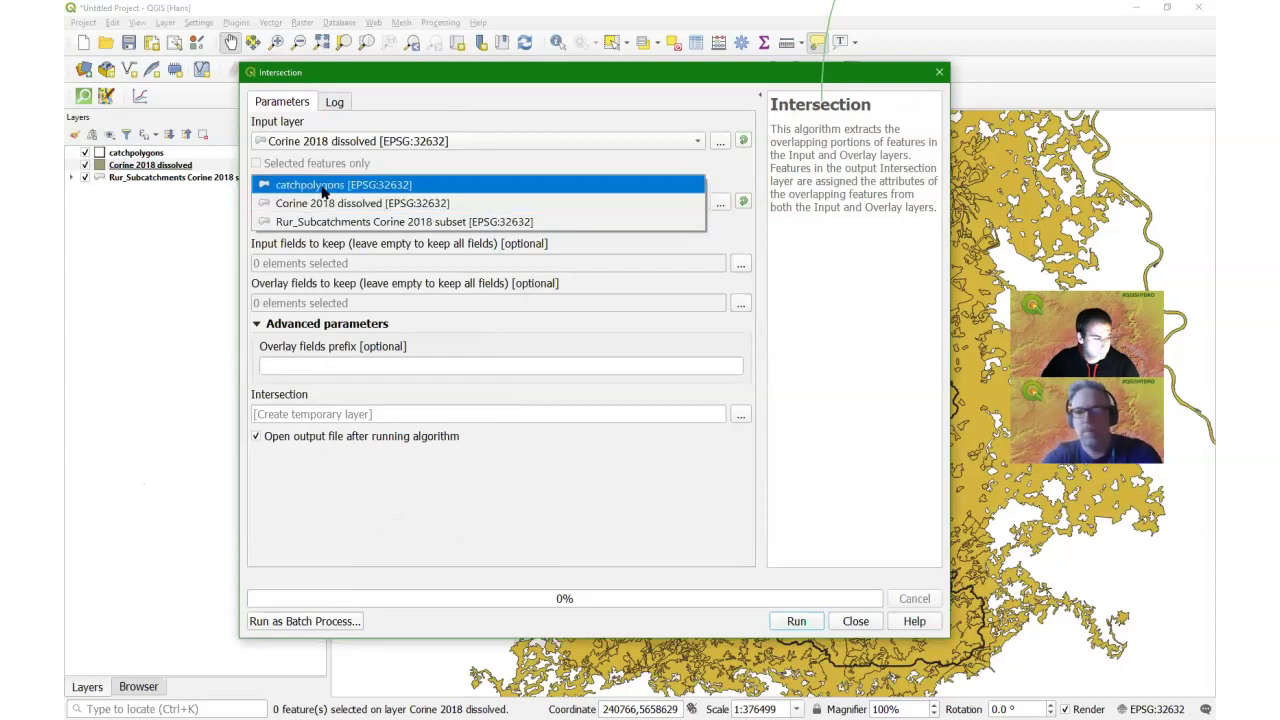
pyautogui.click(322, 192)
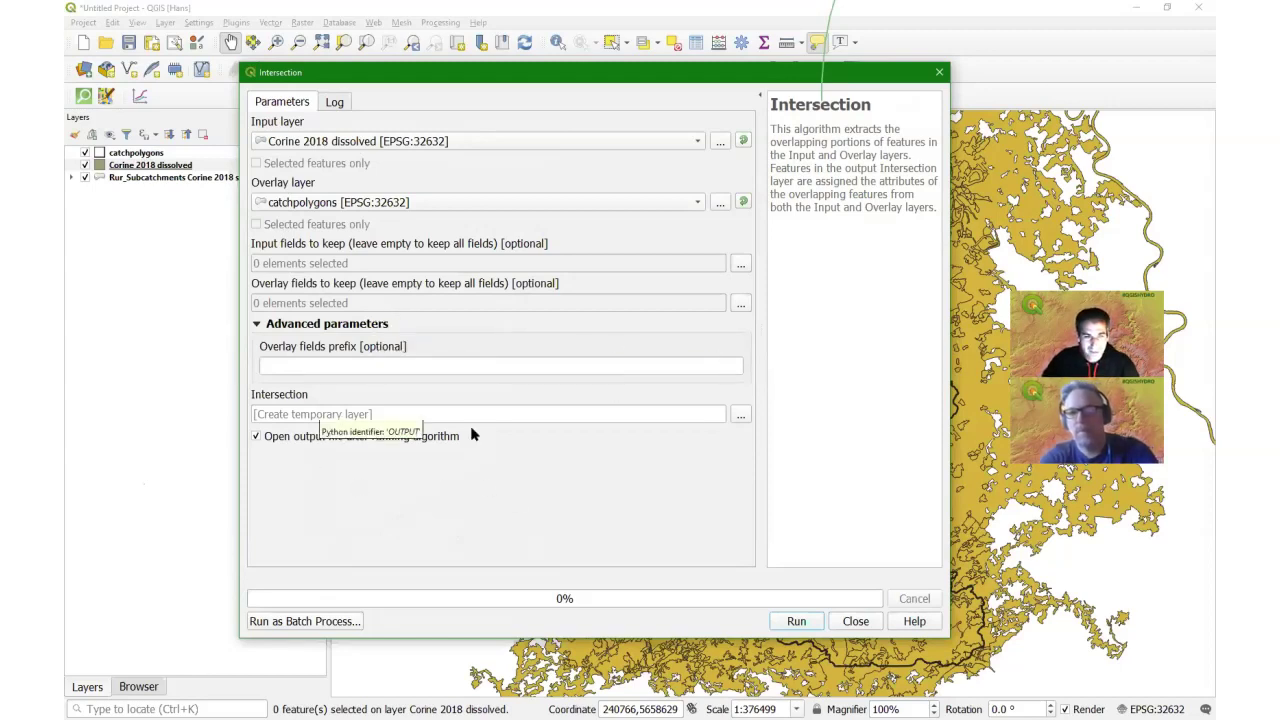
# Step: Save the output to Rur_Subcatchments.gpkg as Corine_catch_intersected and run it; it fails on invalid geometry
pyautogui.click(739, 420)
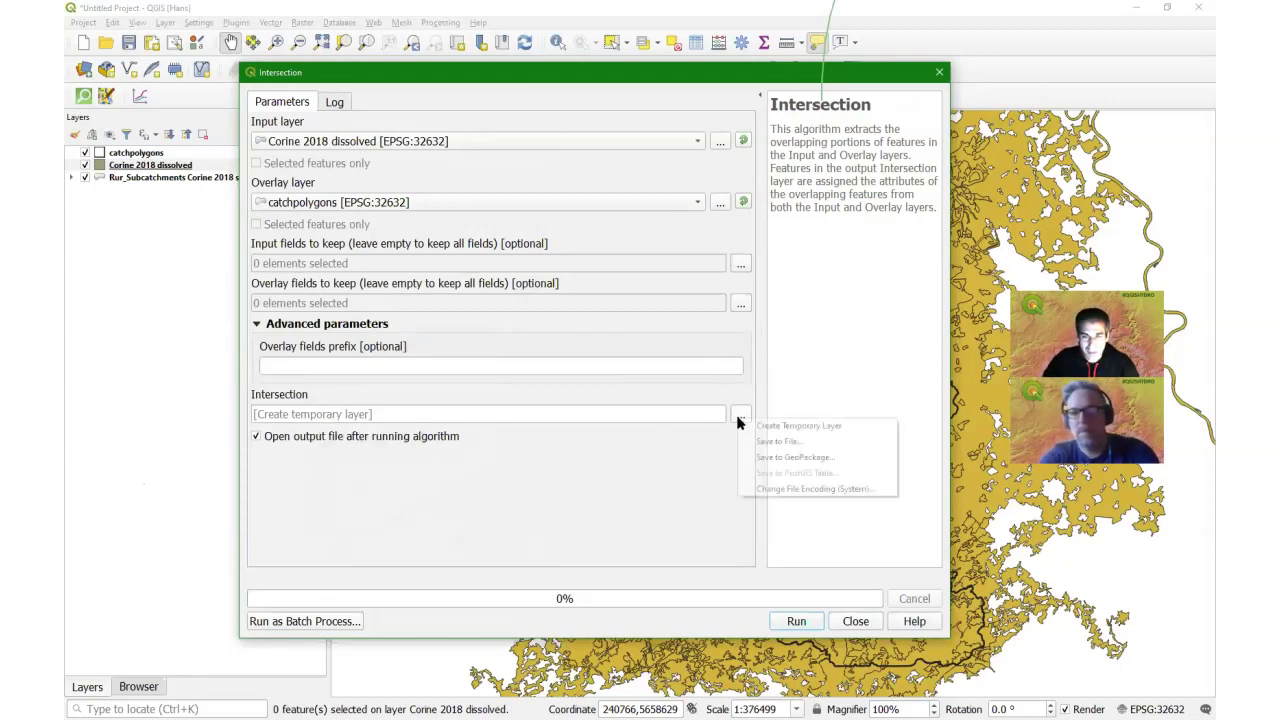
pyautogui.click(773, 459)
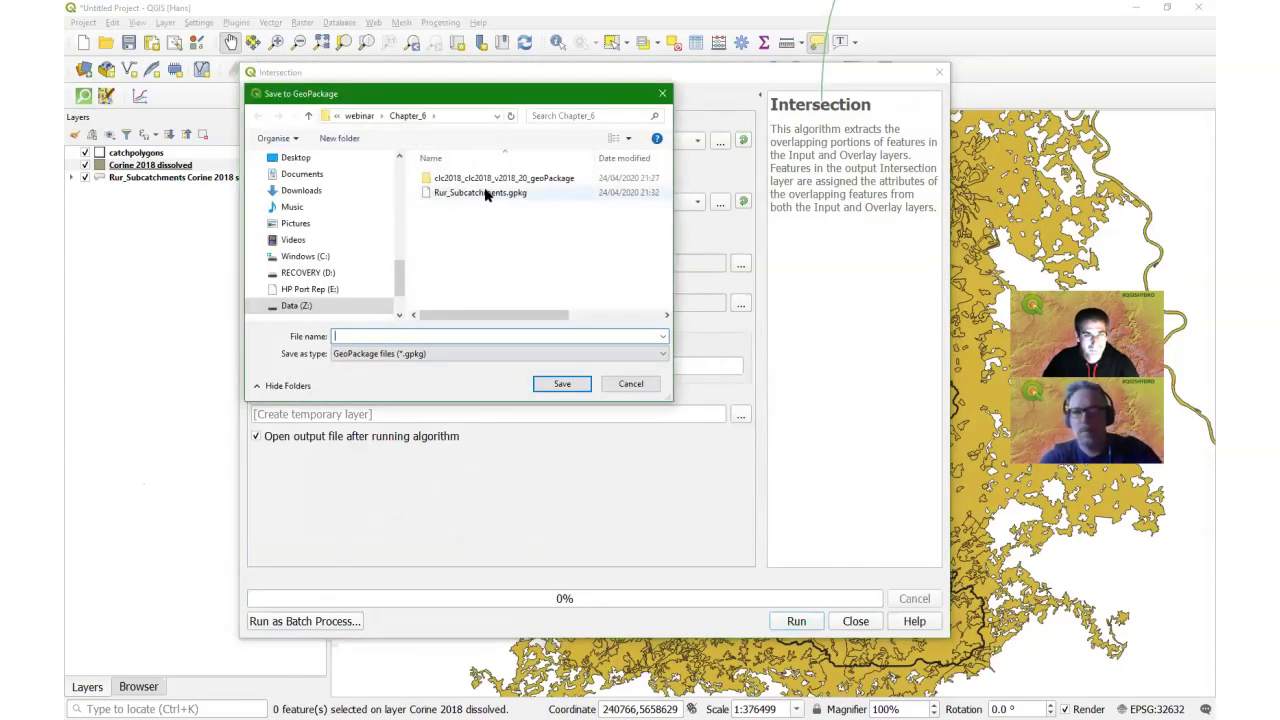
pyautogui.click(484, 193)
pyautogui.click(564, 388)
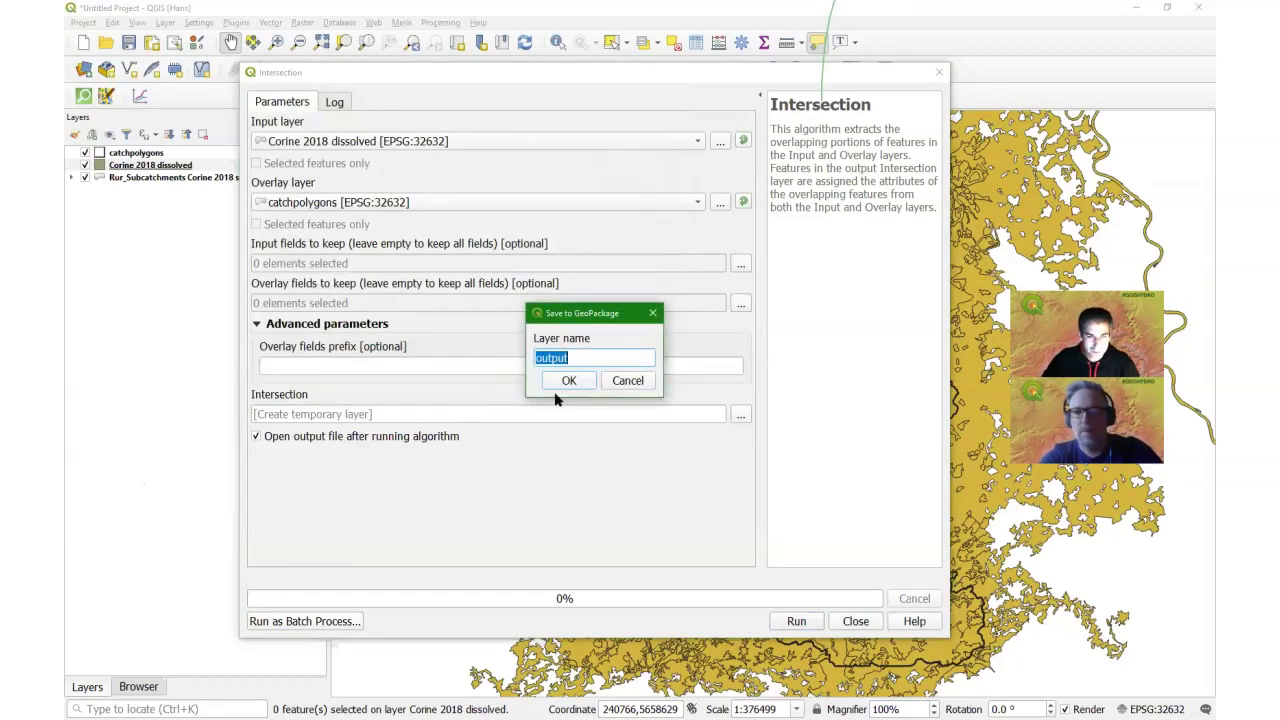
pyautogui.write('Cori')
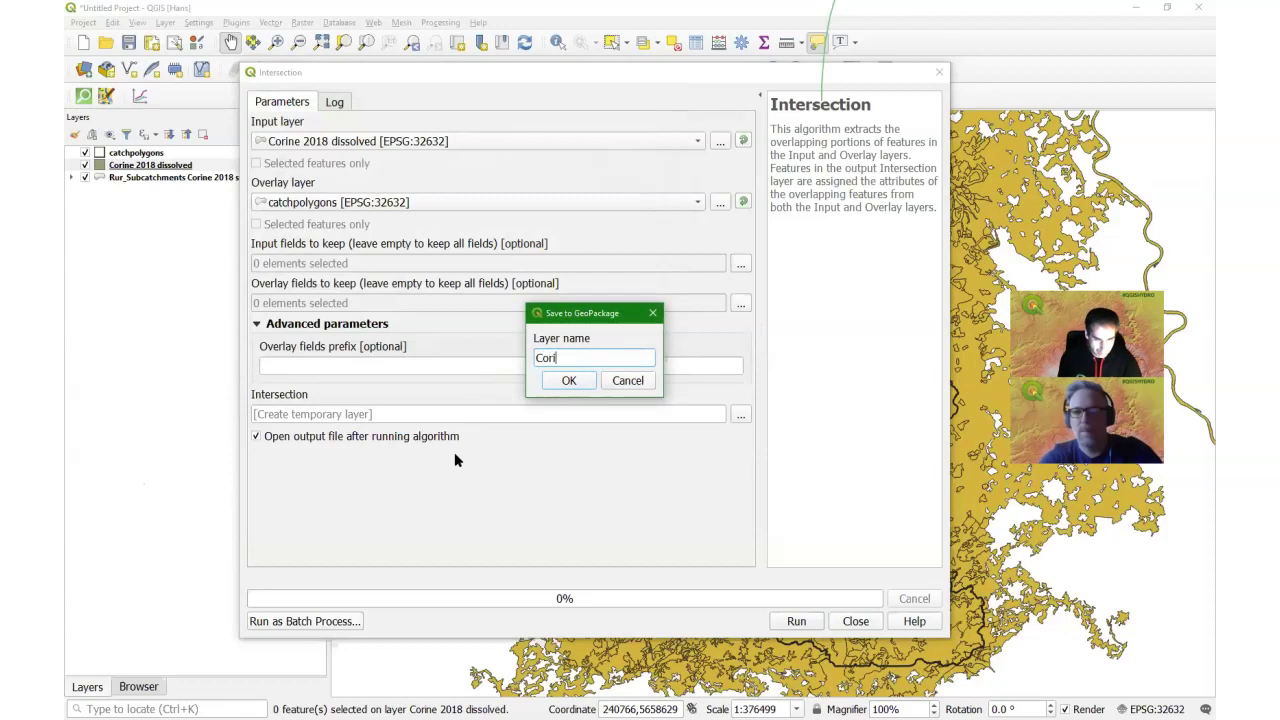
pyautogui.write('ne_')
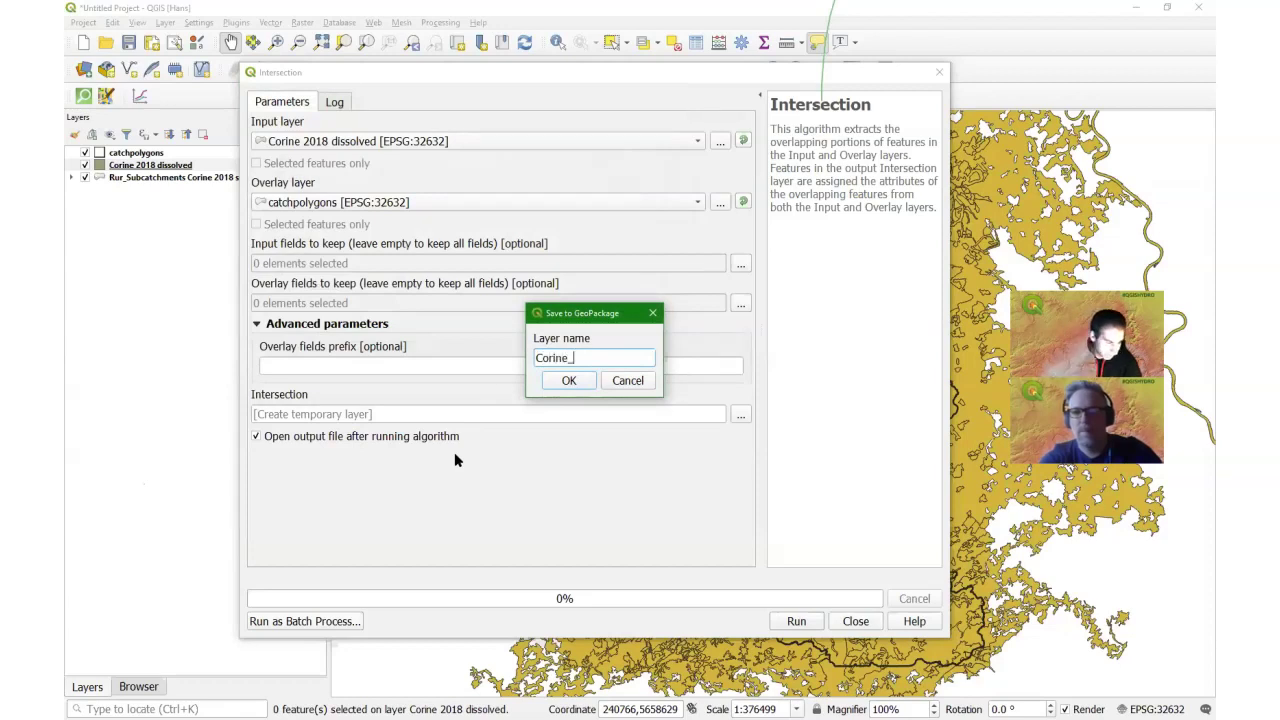
pyautogui.write('catch')
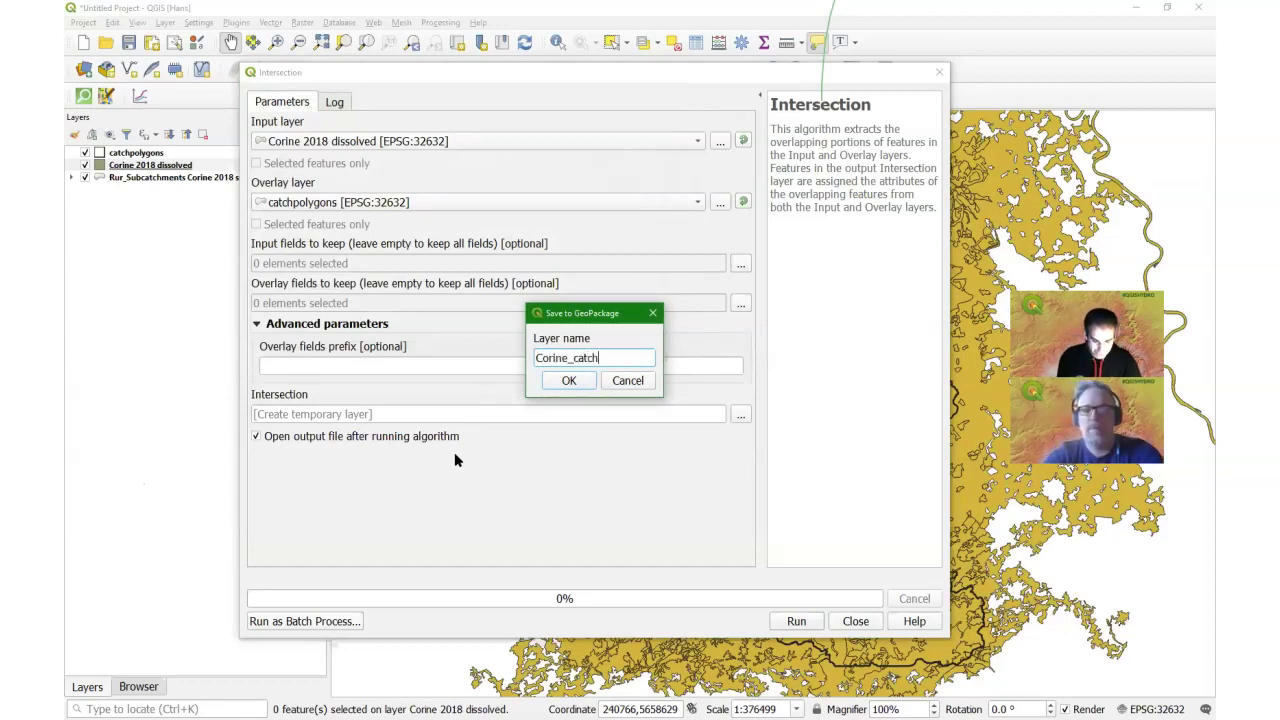
pyautogui.write('_intersected')
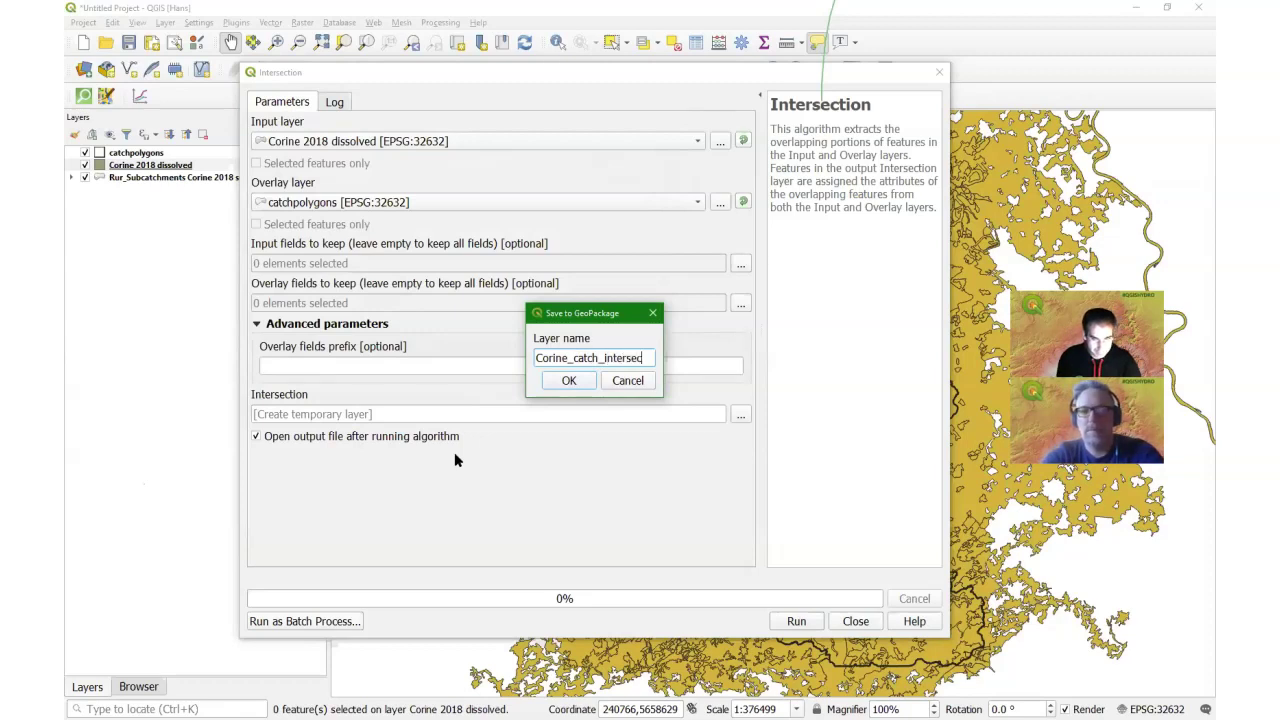
pyautogui.click(569, 381)
pyautogui.click(800, 621)
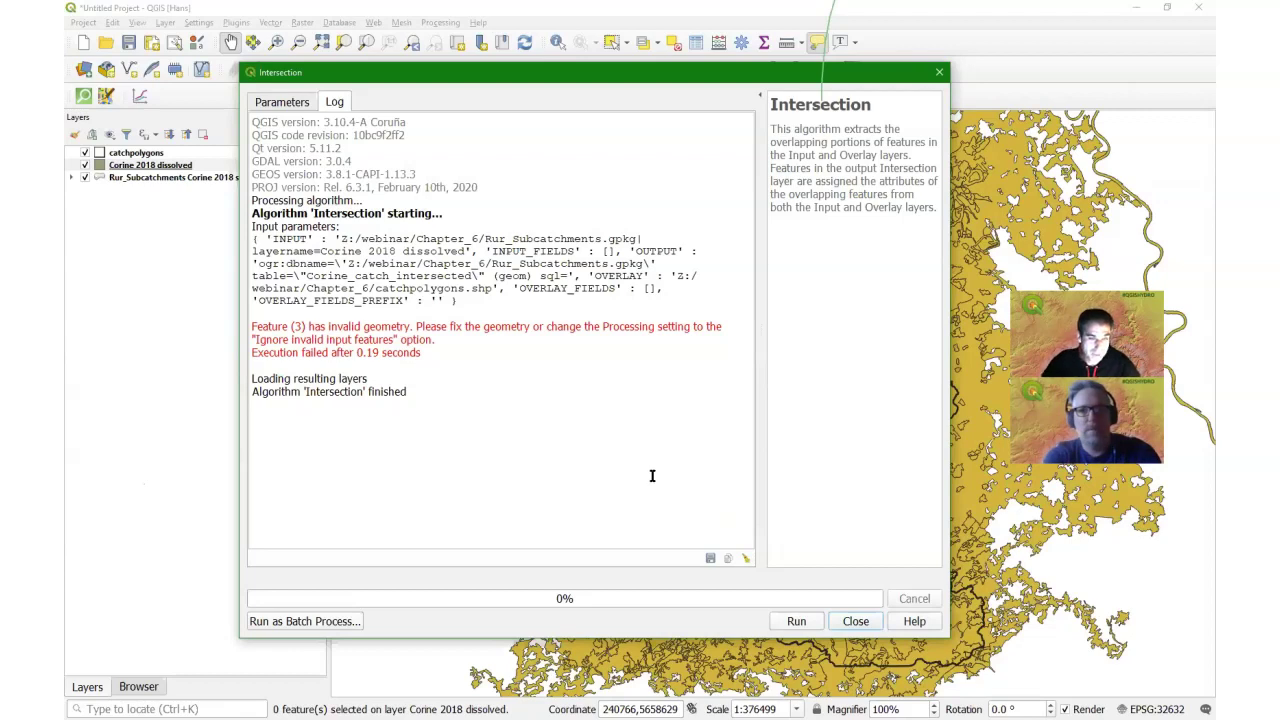
pyautogui.click(855, 622)
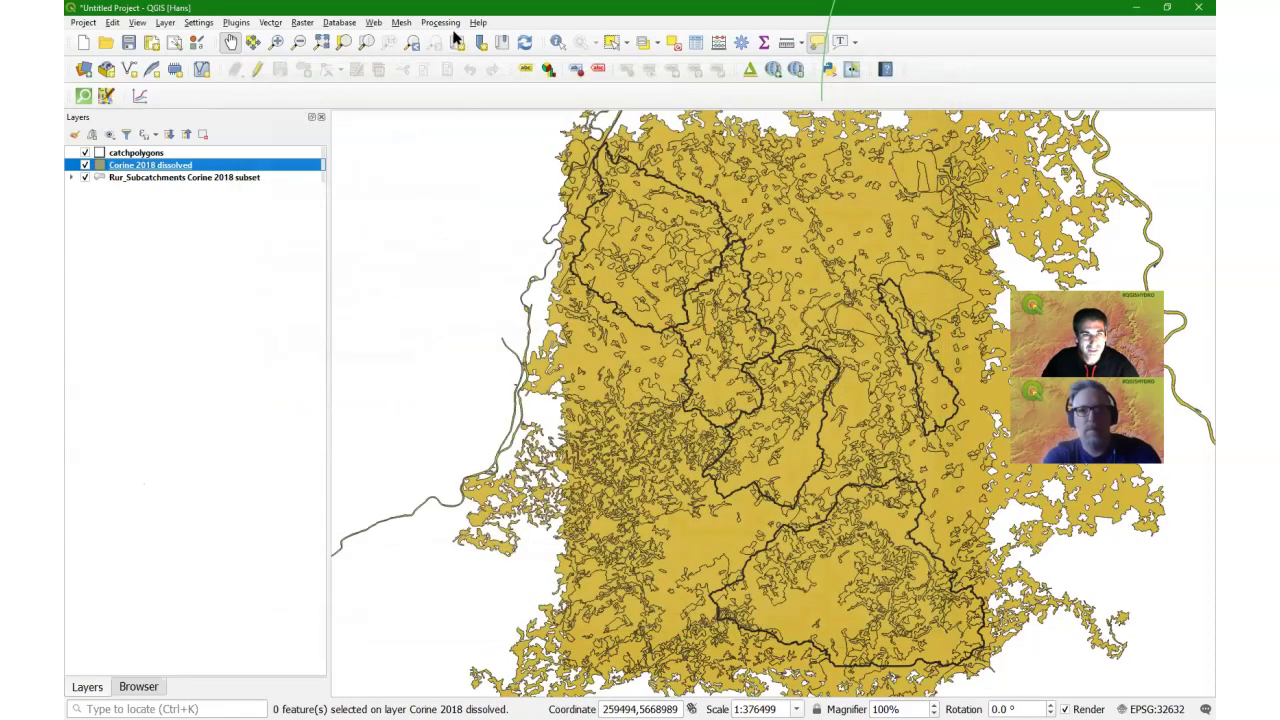
# Step: Find and open the Fix geometries tool from the Processing Toolbox
pyautogui.click(443, 23)
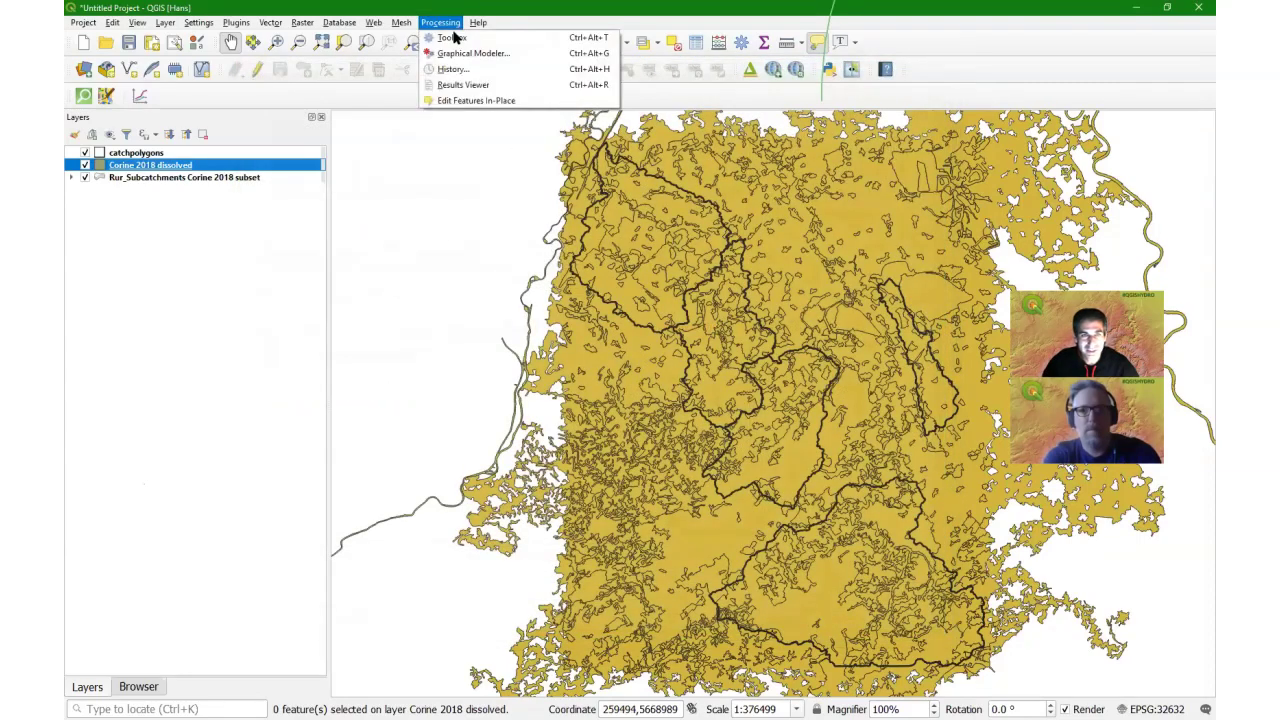
pyautogui.click(451, 37)
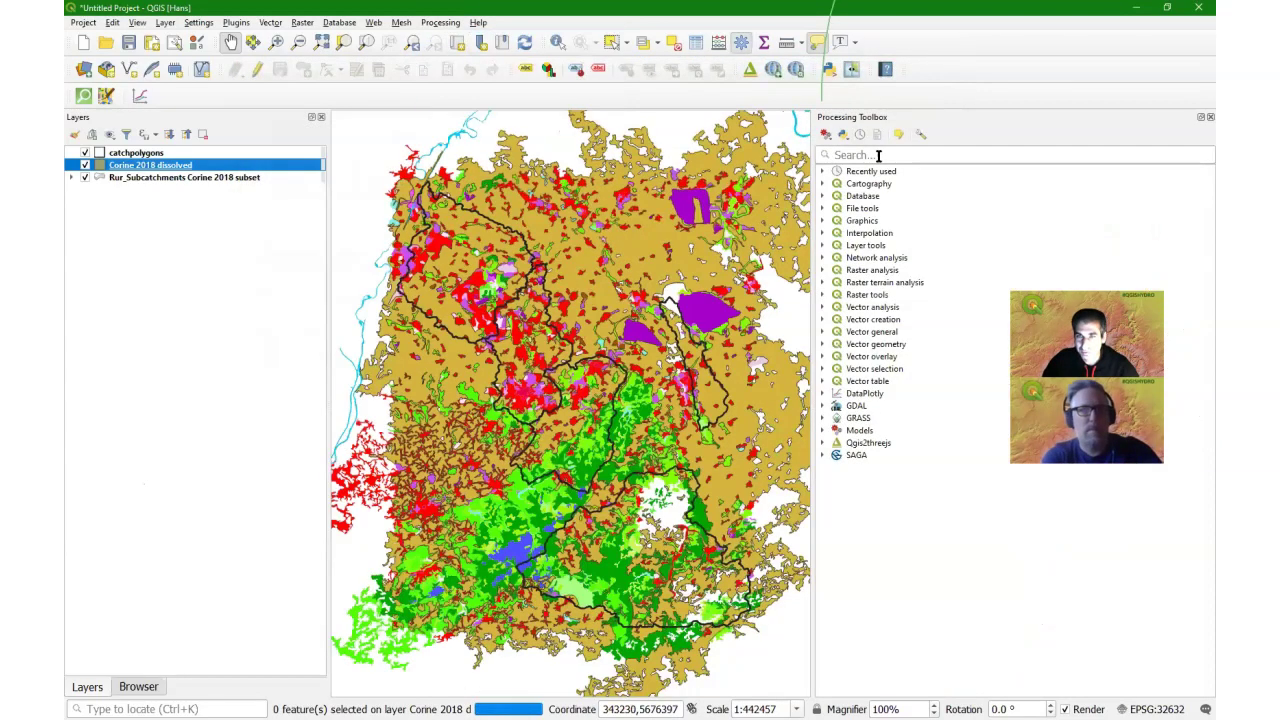
pyautogui.click(878, 155)
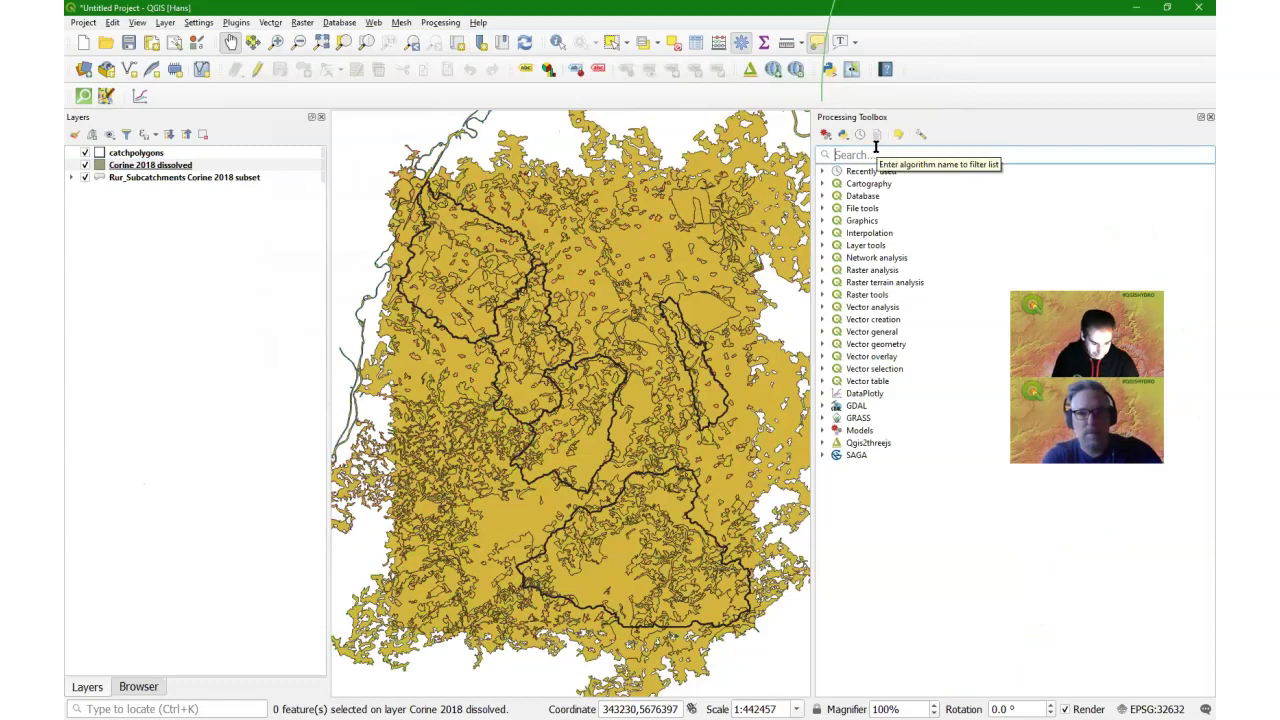
pyautogui.write('fix')
pyautogui.doubleClick(886, 184)
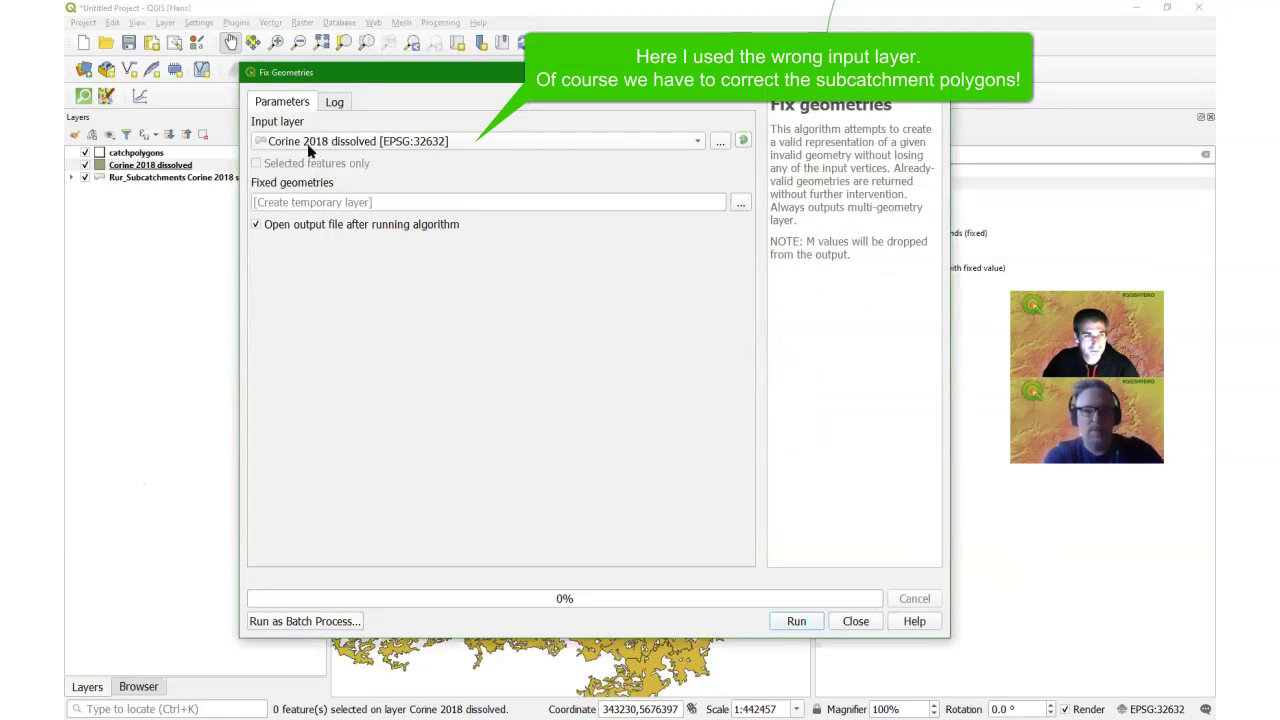
# Step: Save the fixed output to Rur_Subcatchments.gpkg as Corine_2018_dissolved_fixed and run the repair
pyautogui.click(740, 204)
pyautogui.click(799, 247)
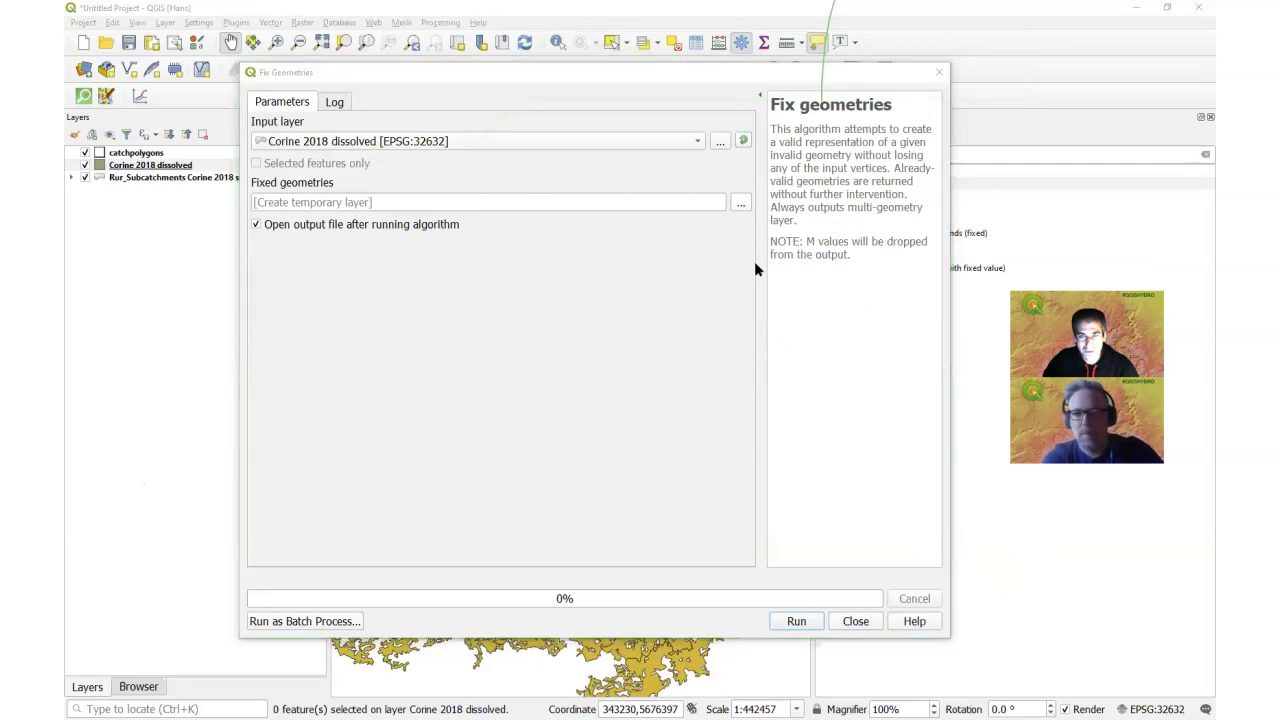
pyautogui.click(470, 193)
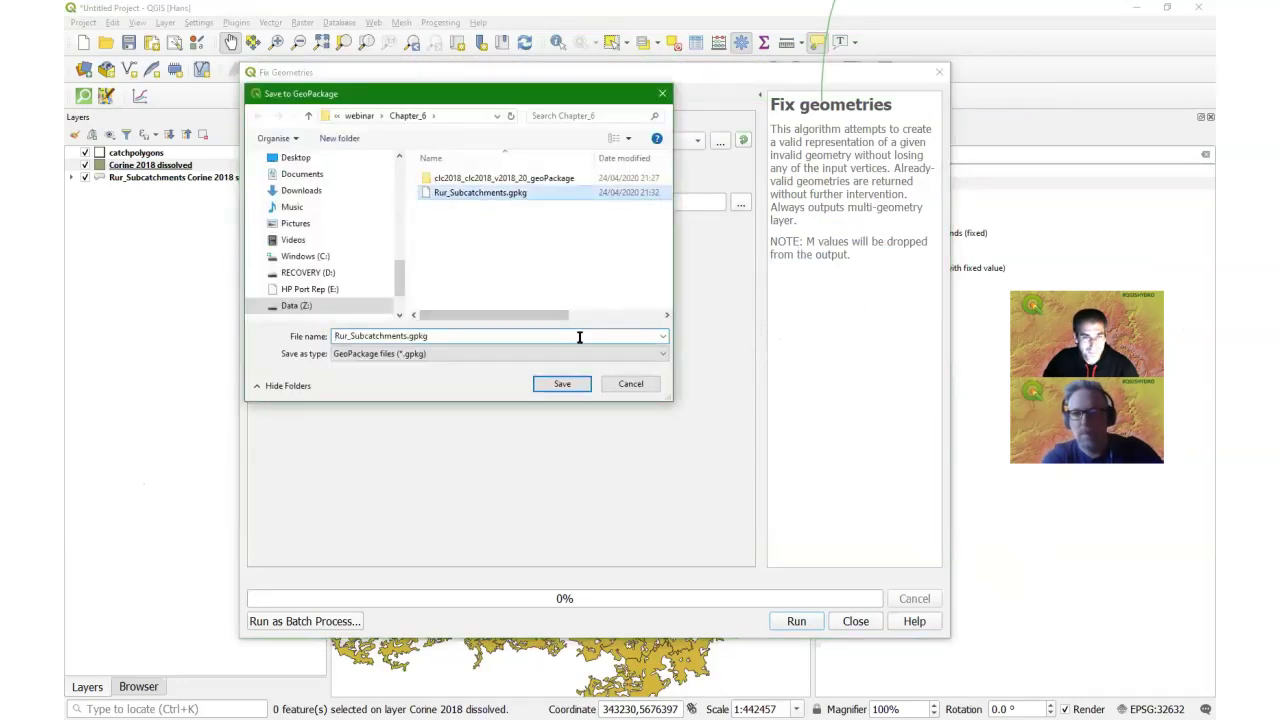
pyautogui.click(560, 388)
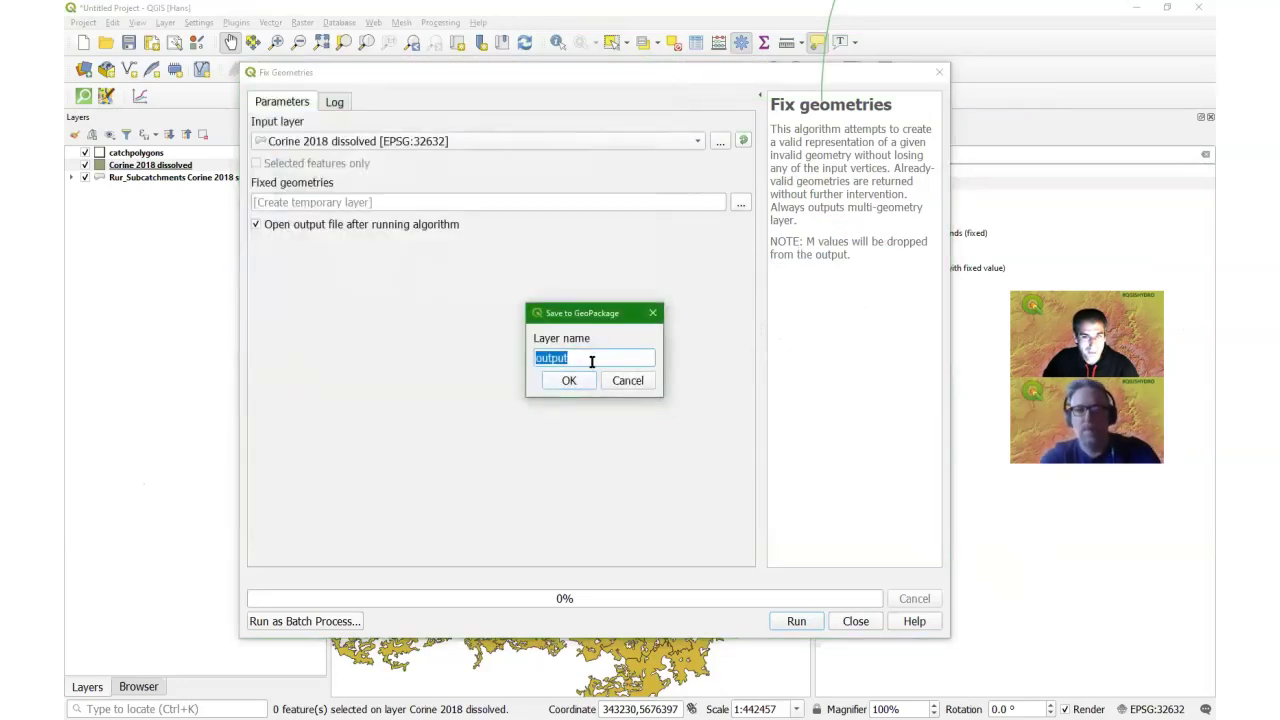
pyautogui.write('Corine')
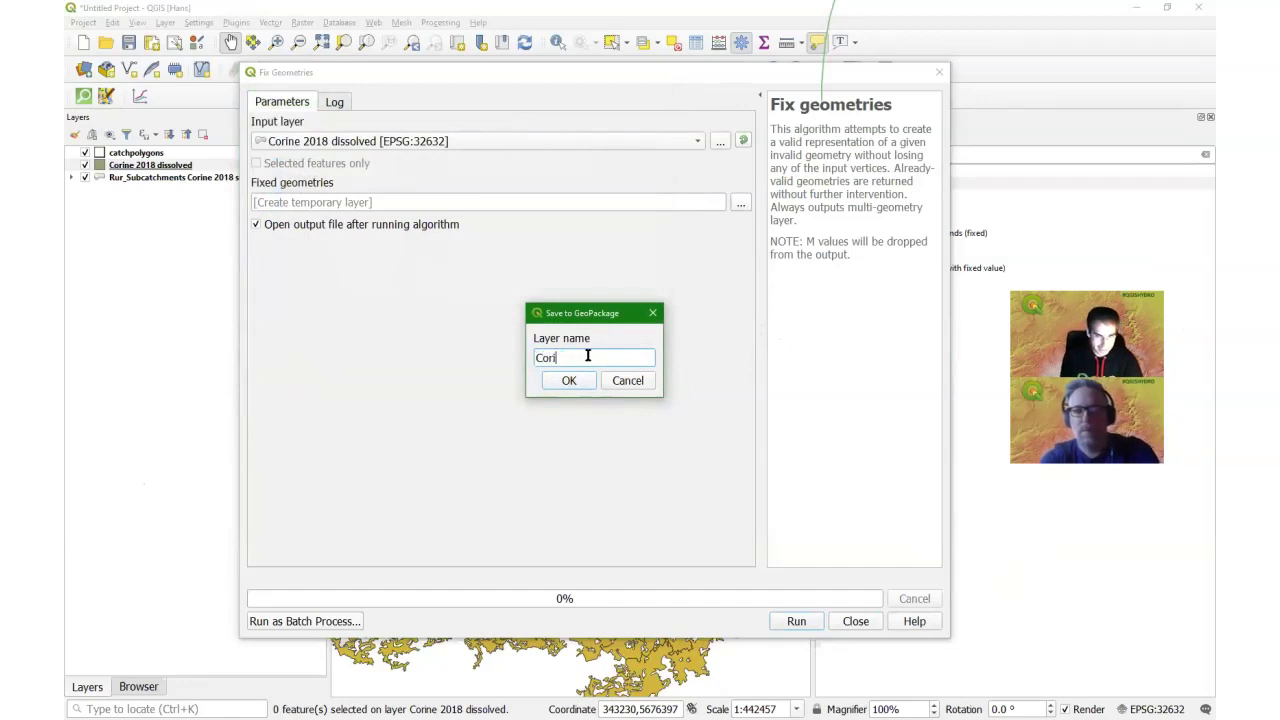
pyautogui.press('BackSpace')
pyautogui.press('BackSpace')
pyautogui.write('ne_')
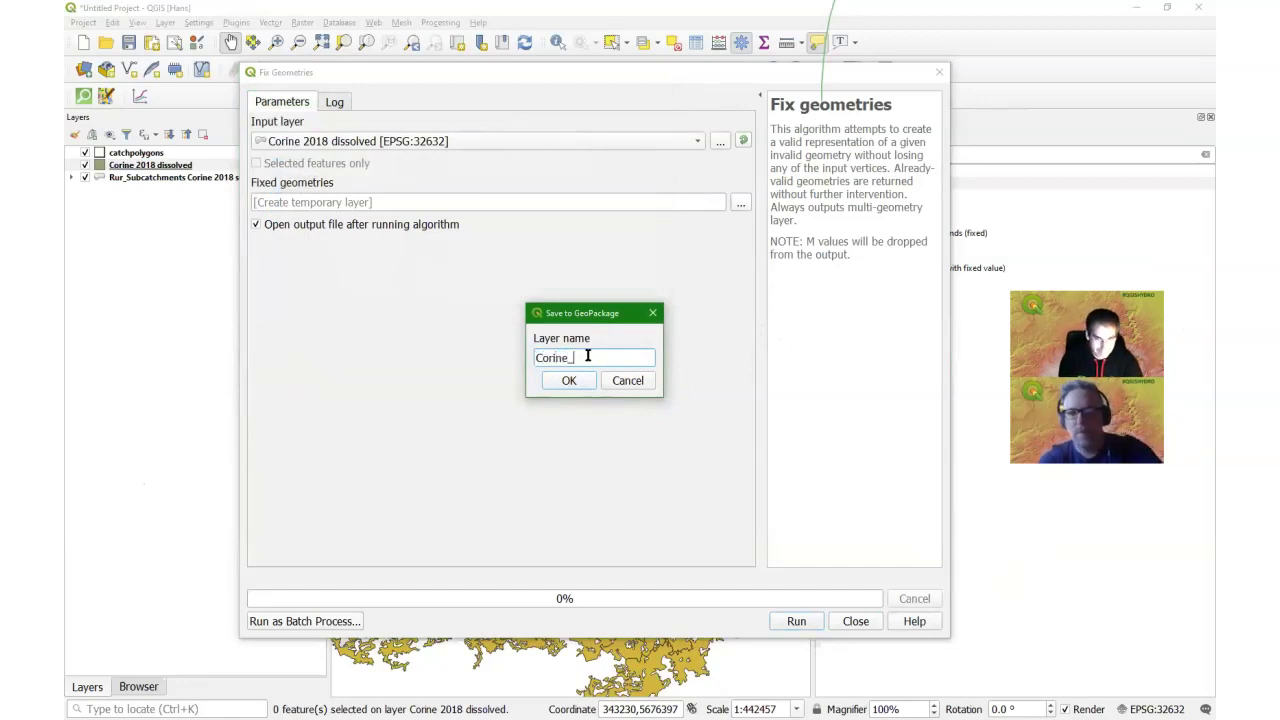
pyautogui.write('d')
pyautogui.press('BackSpace')
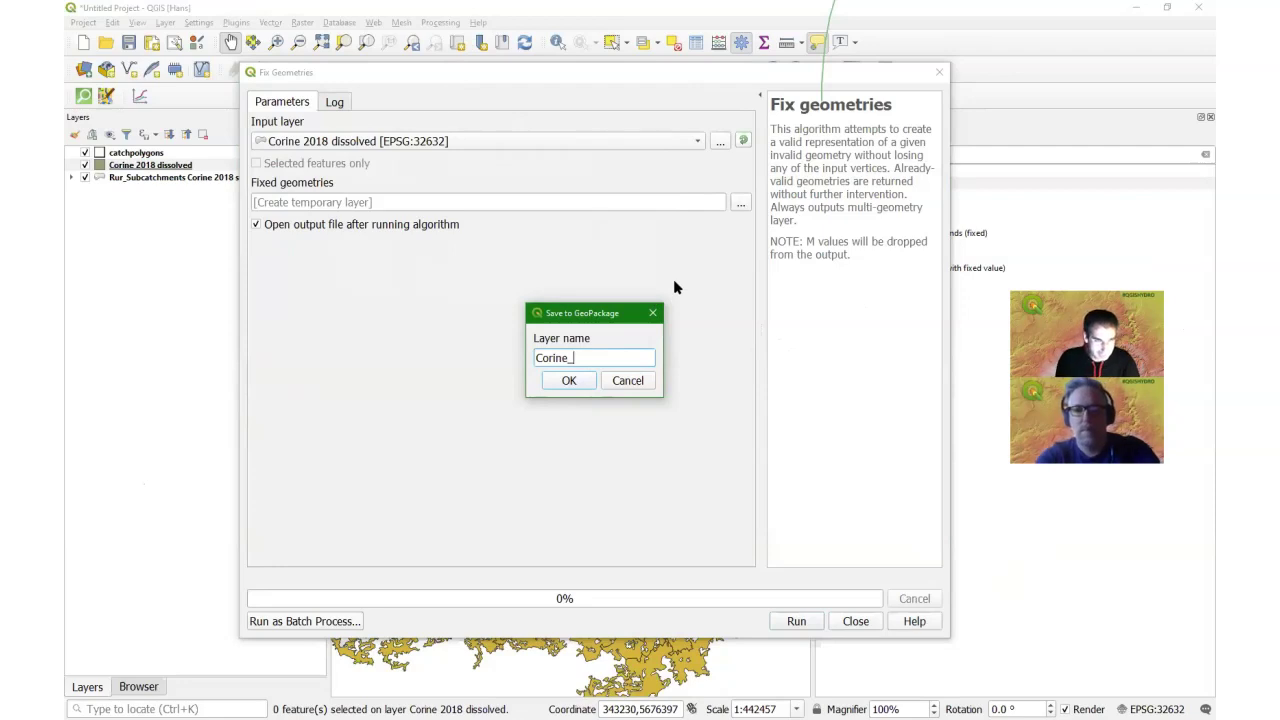
pyautogui.write('2018')
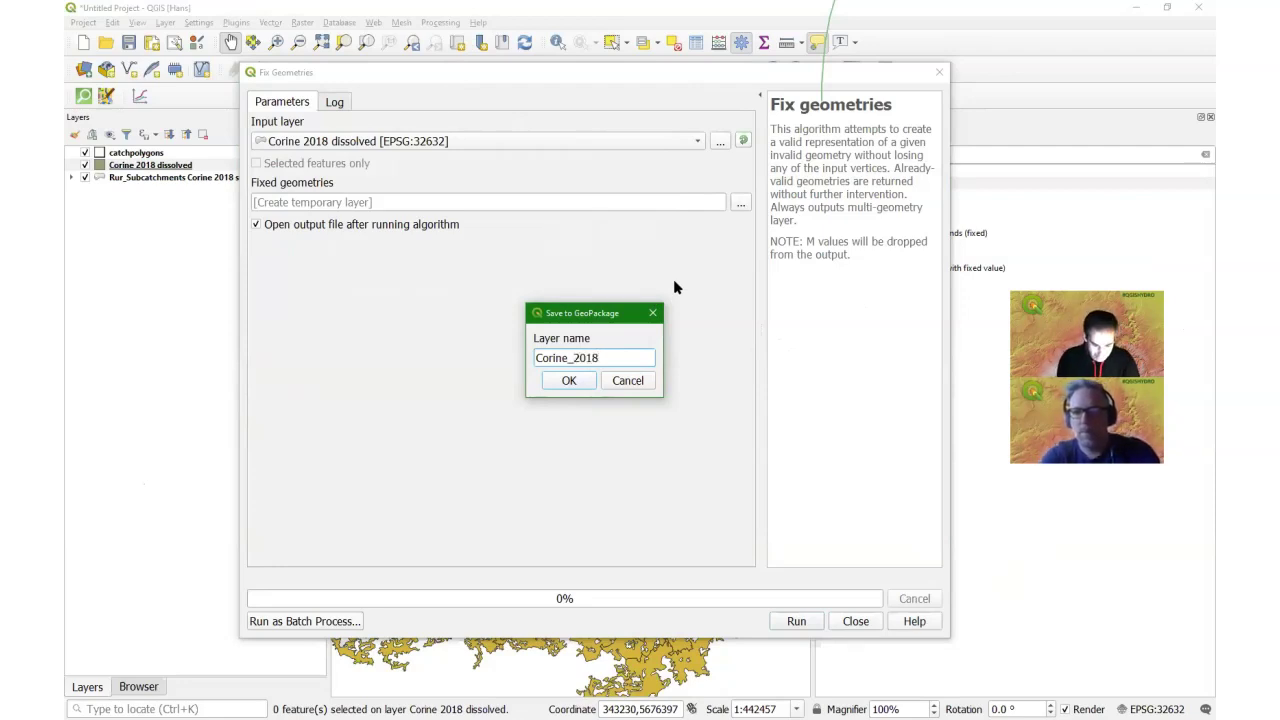
pyautogui.write('_dissolved_')
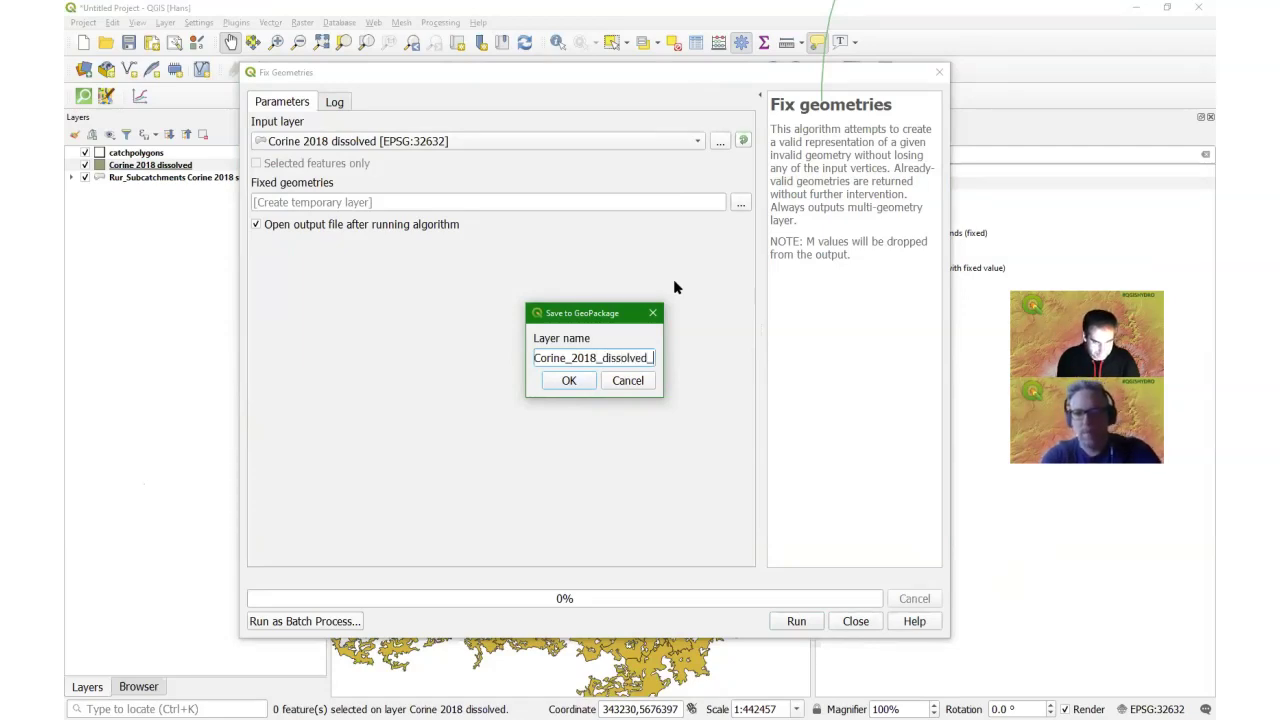
pyautogui.write('fixed')
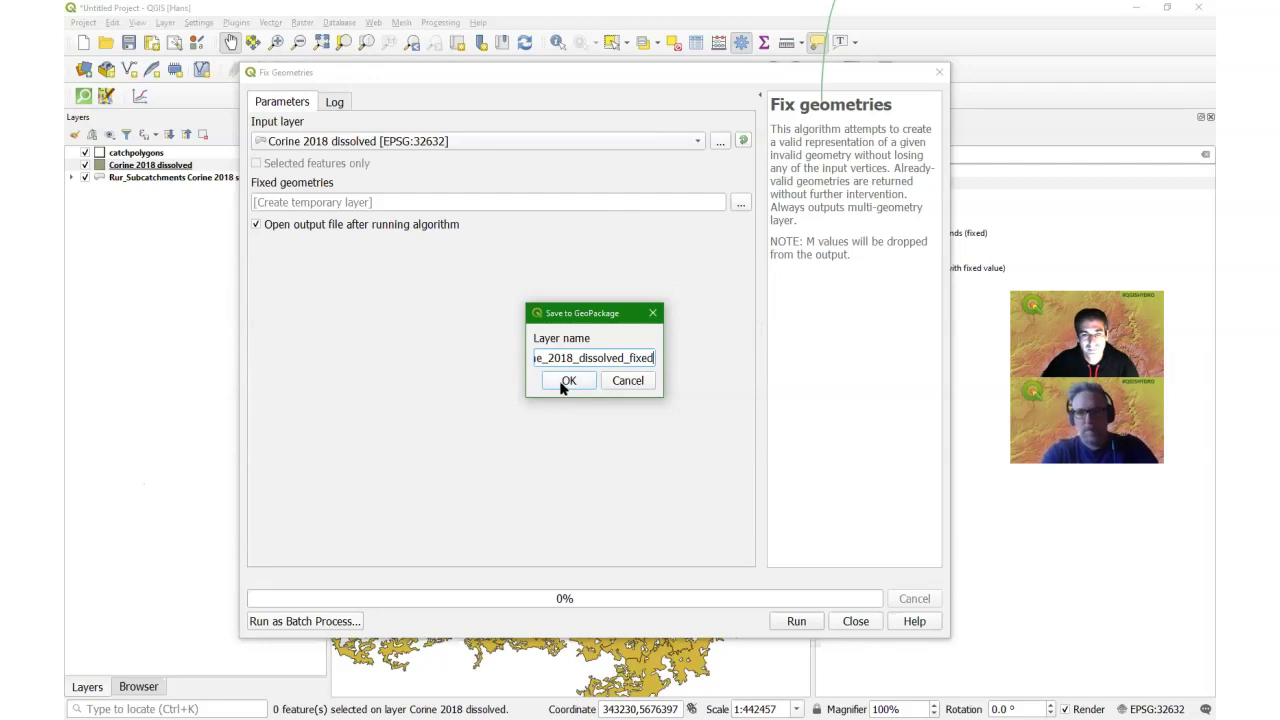
pyautogui.click(563, 381)
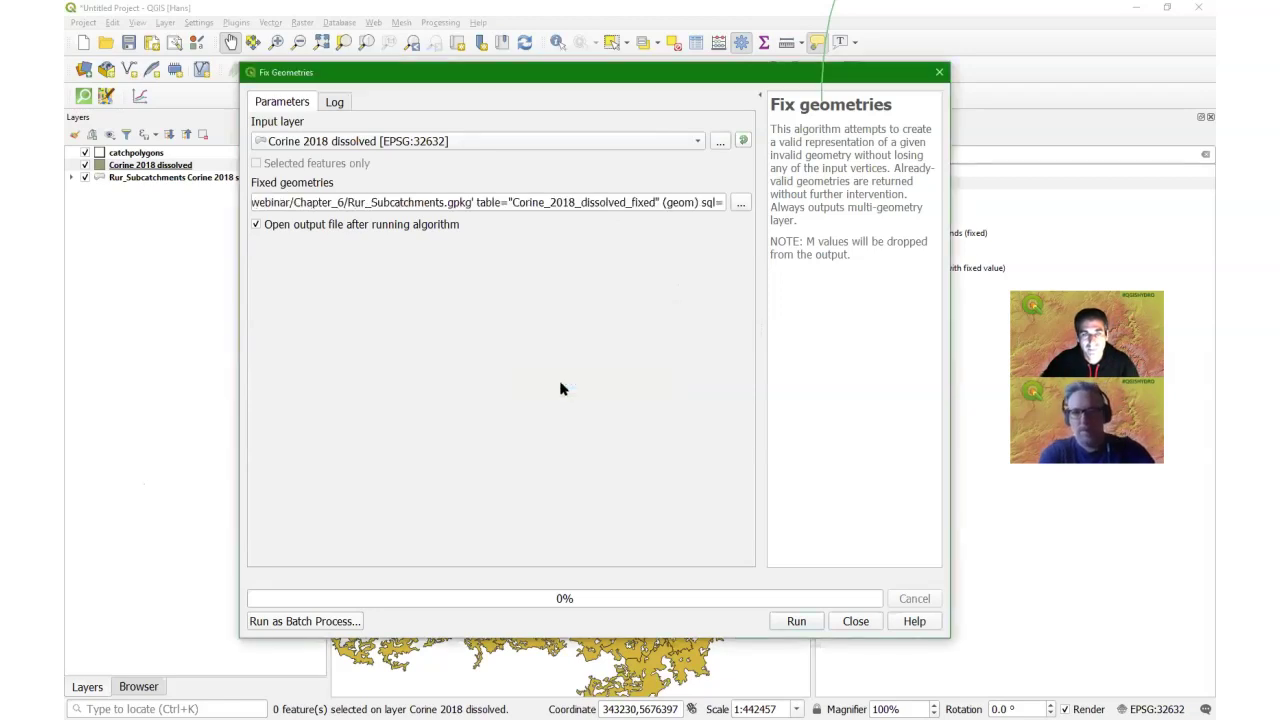
pyautogui.click(796, 621)
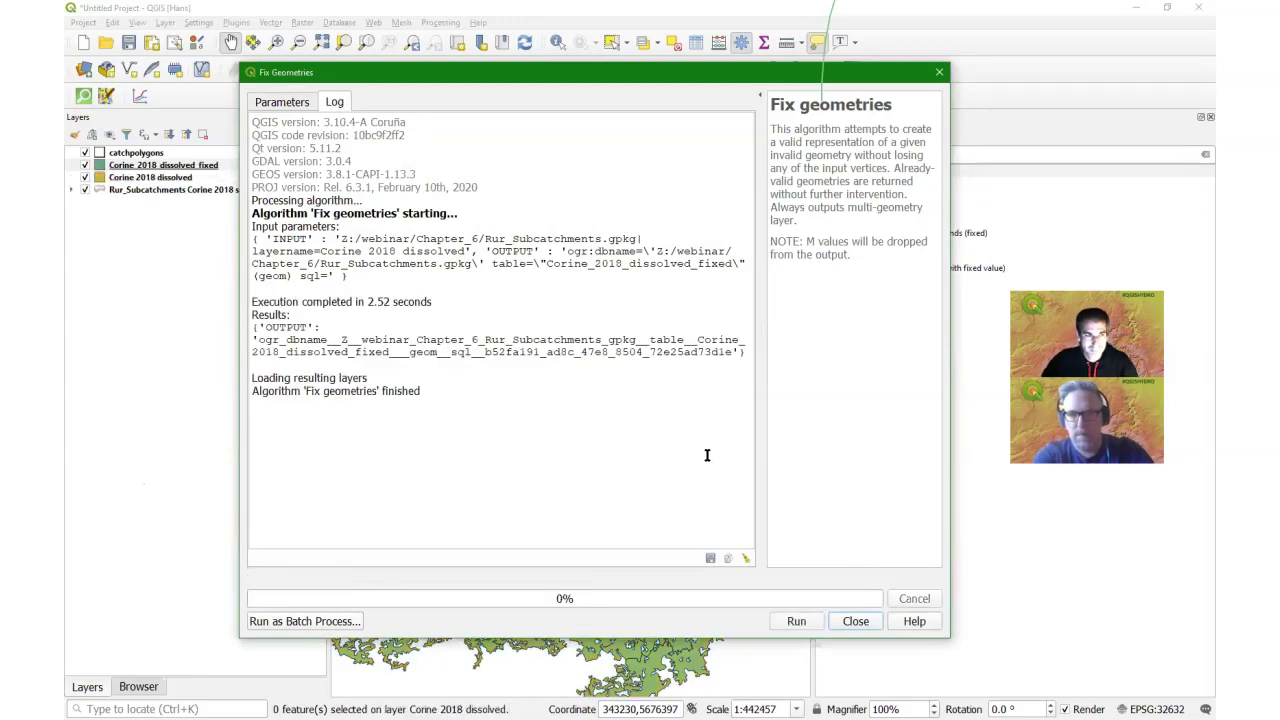
pyautogui.click(855, 621)
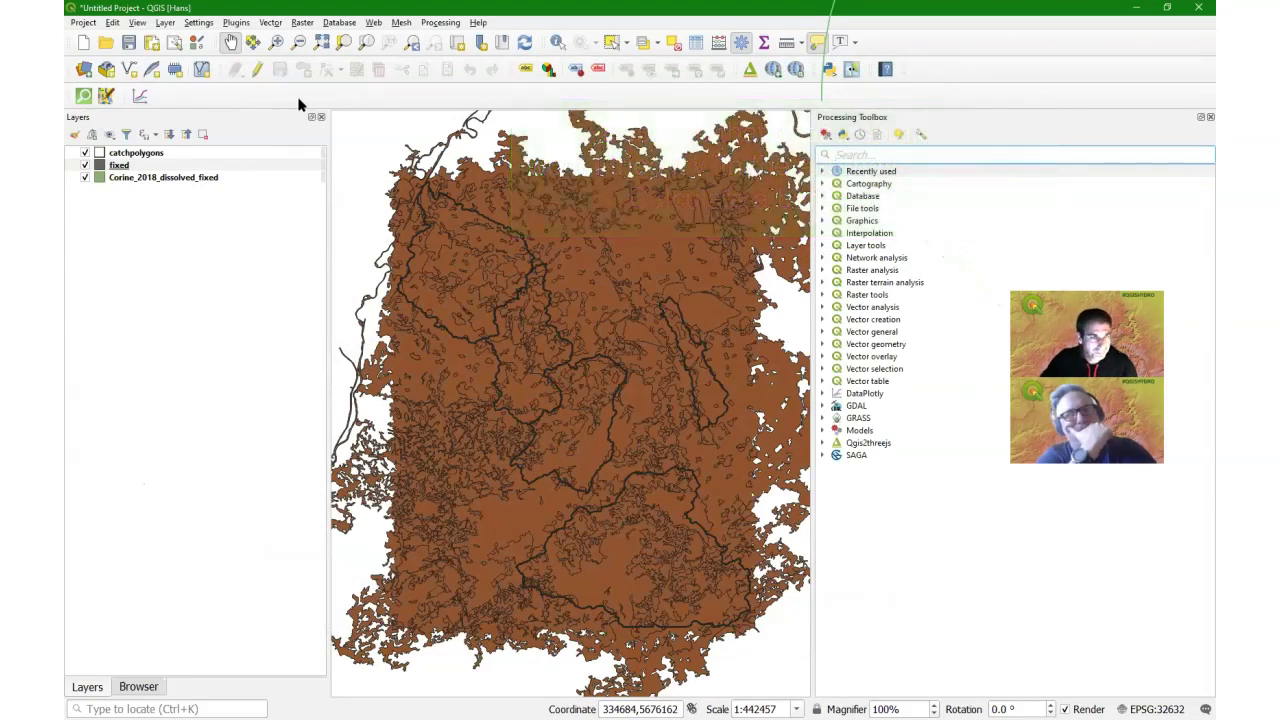
# Step: Open the Buffer tool for catchpolygons and set the buffer distance to 0
pyautogui.click(155, 153)
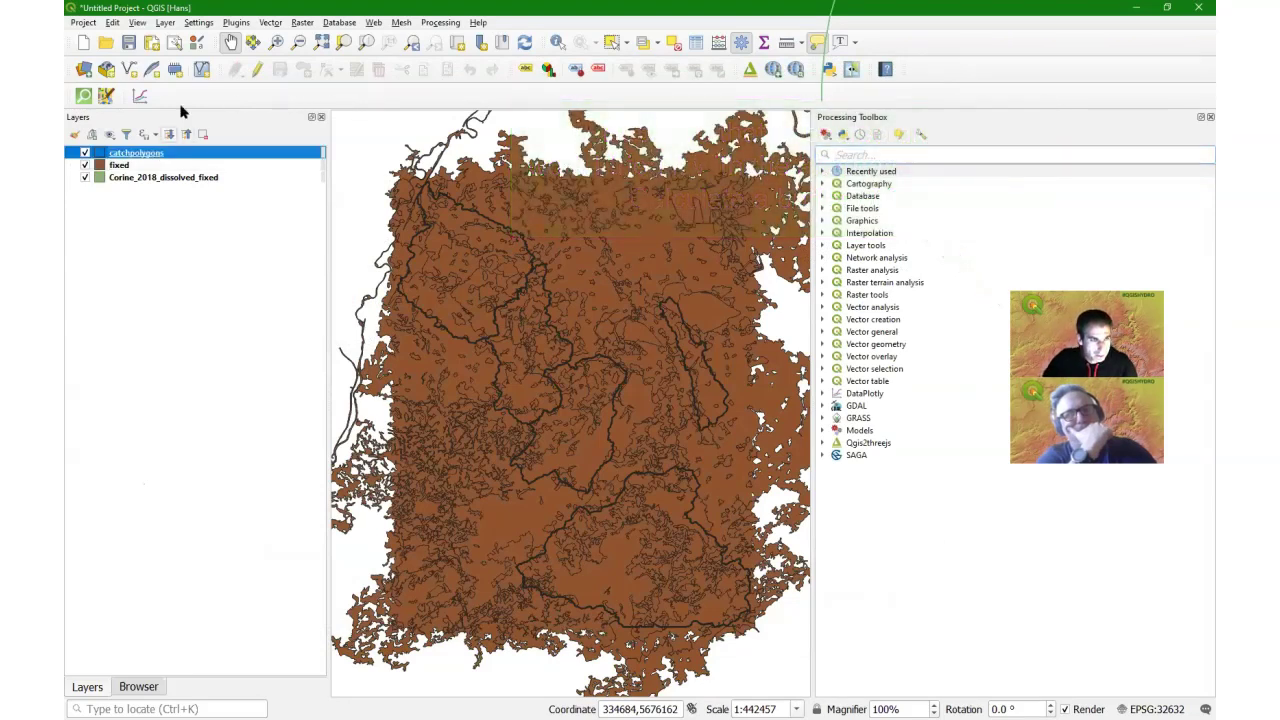
pyautogui.click(265, 24)
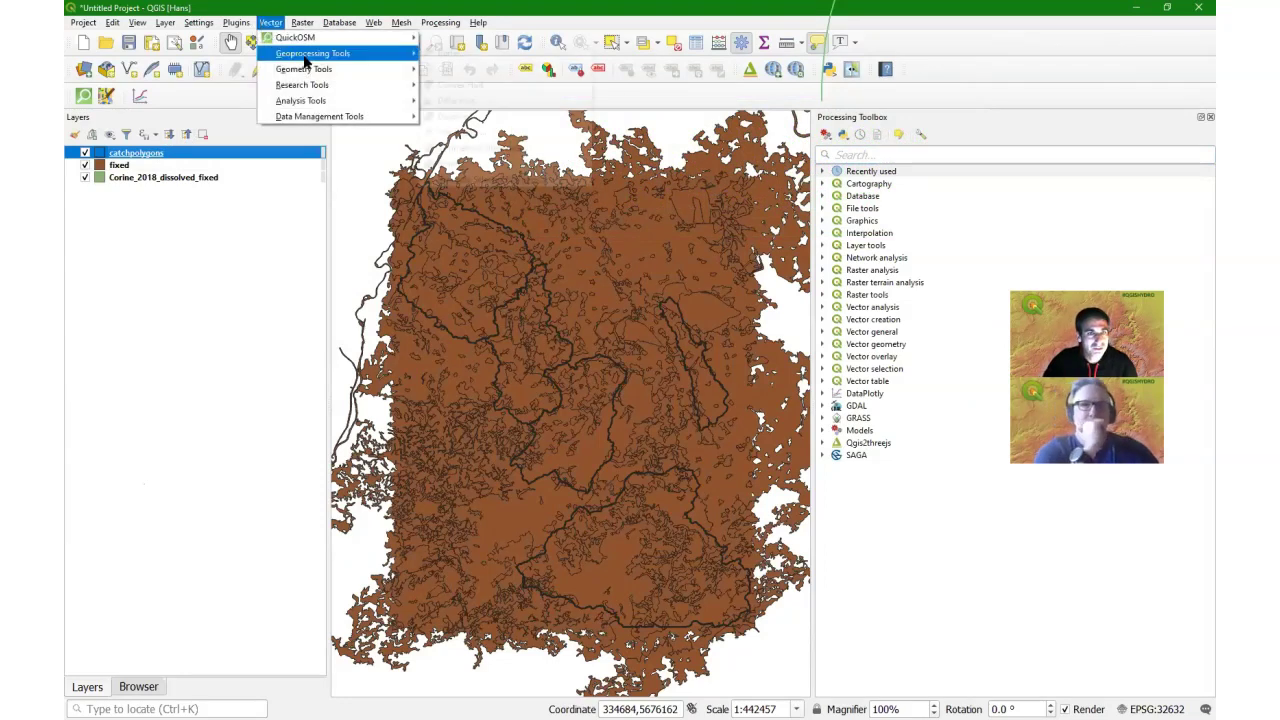
pyautogui.moveTo(310, 53)
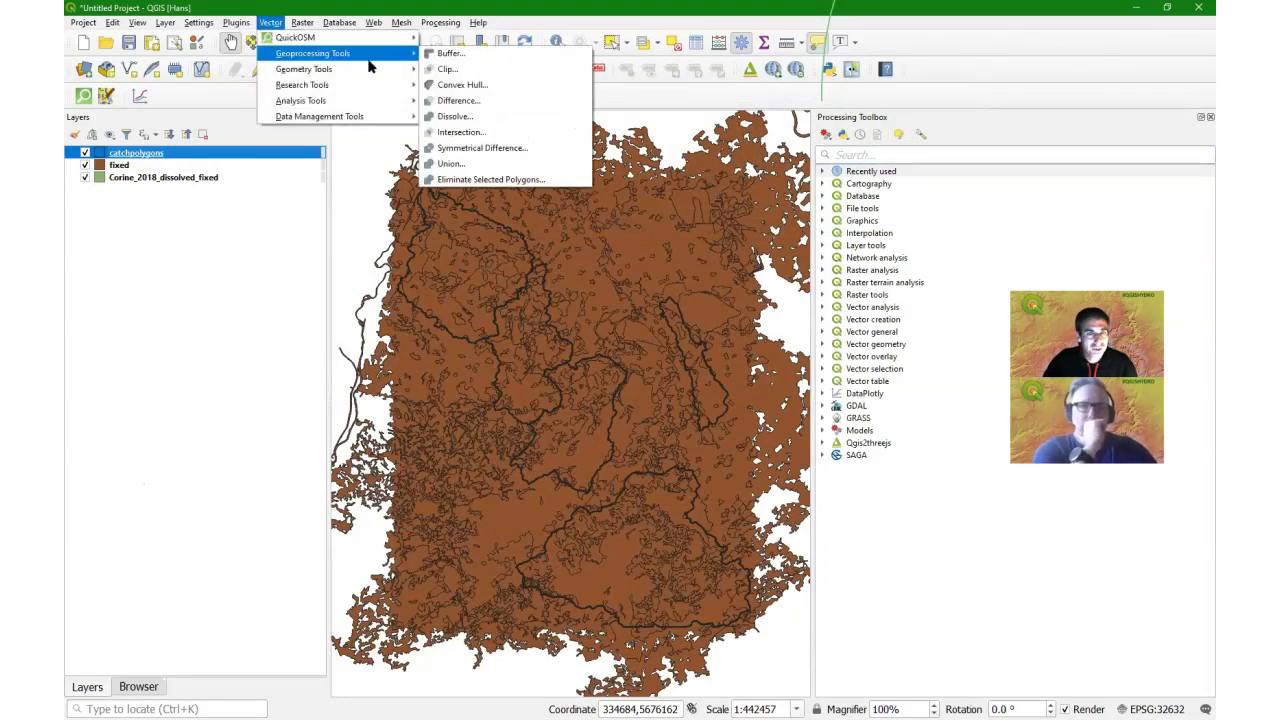
pyautogui.click(452, 53)
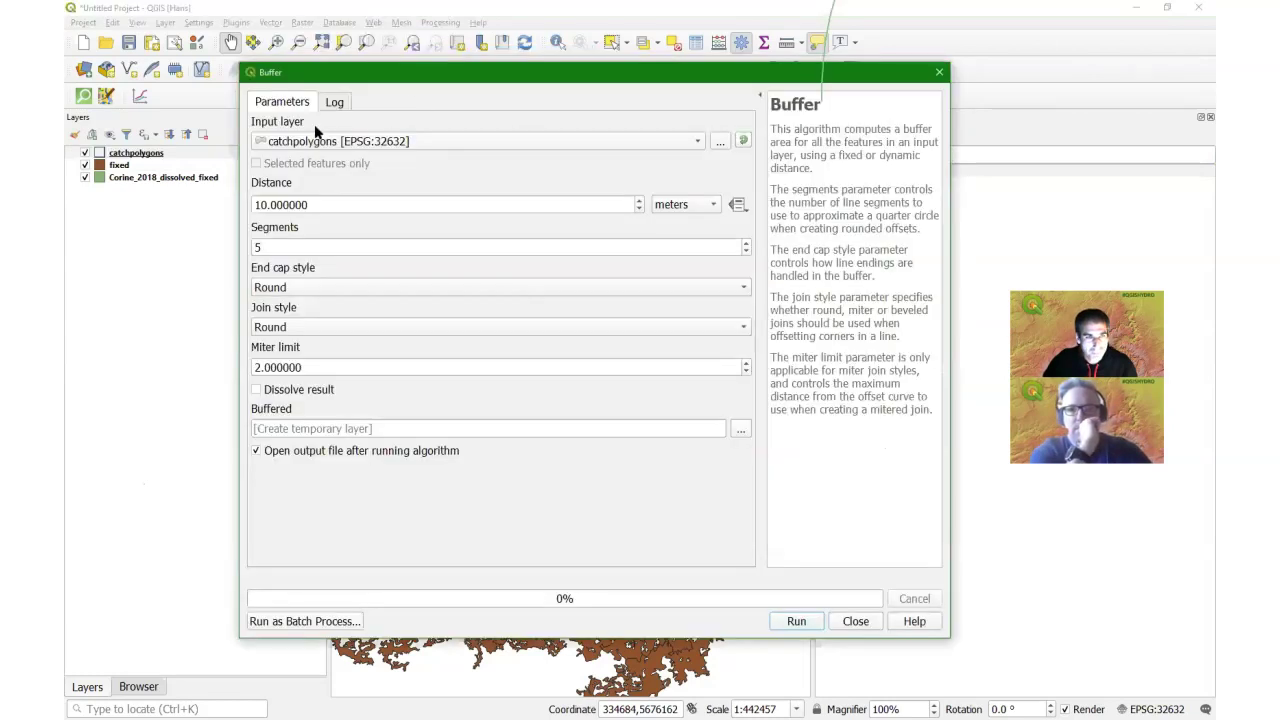
pyautogui.moveTo(323, 205); pyautogui.dragTo(237, 204)
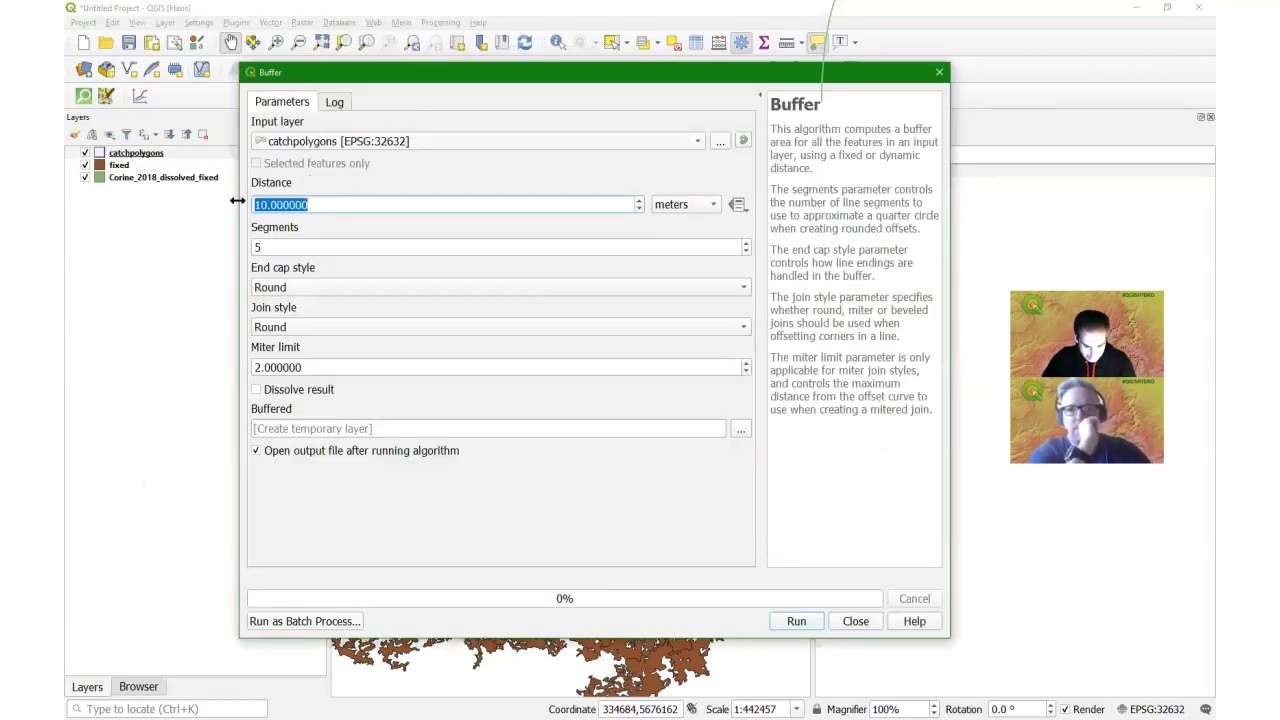
pyautogui.write('0')
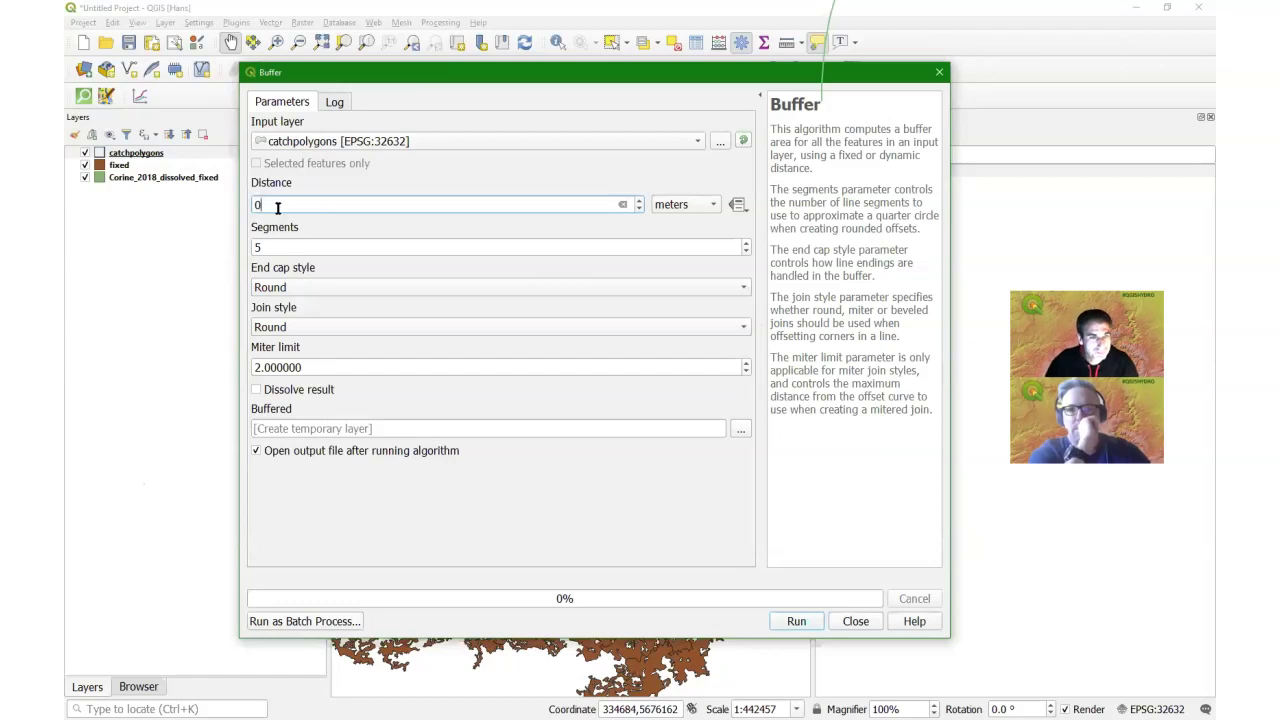
pyautogui.click(272, 248)
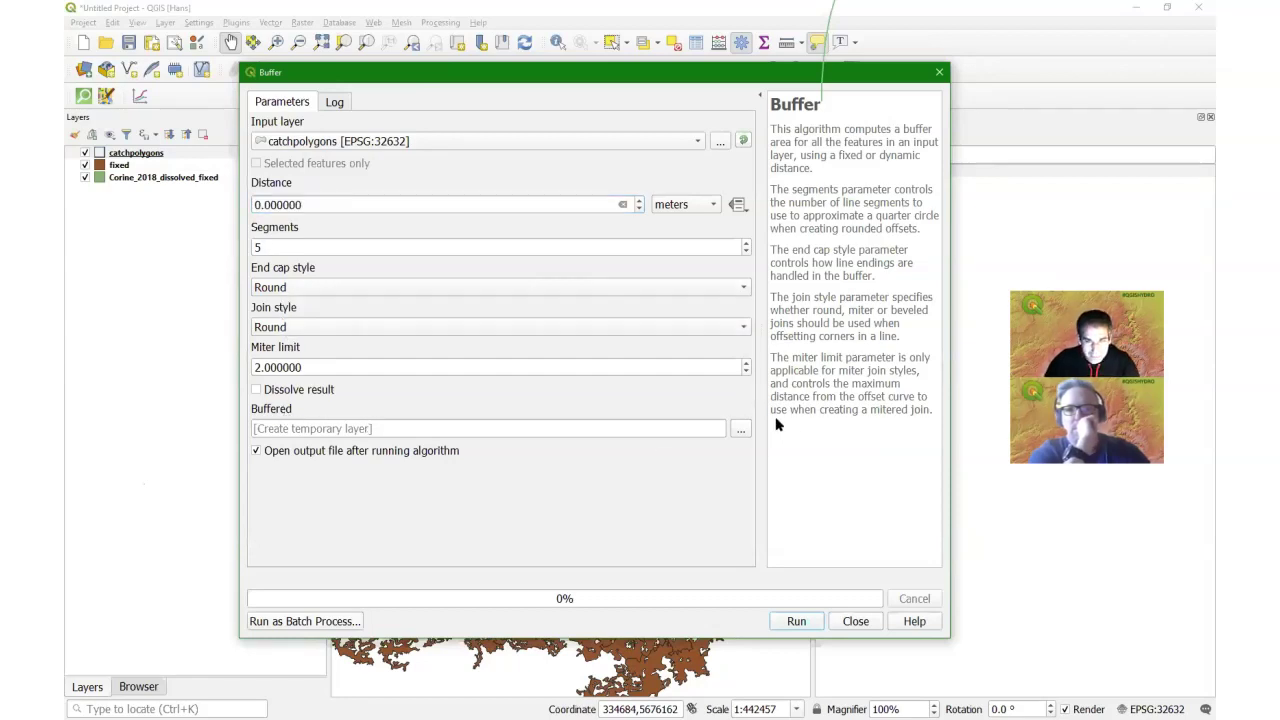
# Step: Save the buffer to Rur_Subcatchments.gpkg as fixed_buffer and run it
pyautogui.click(743, 432)
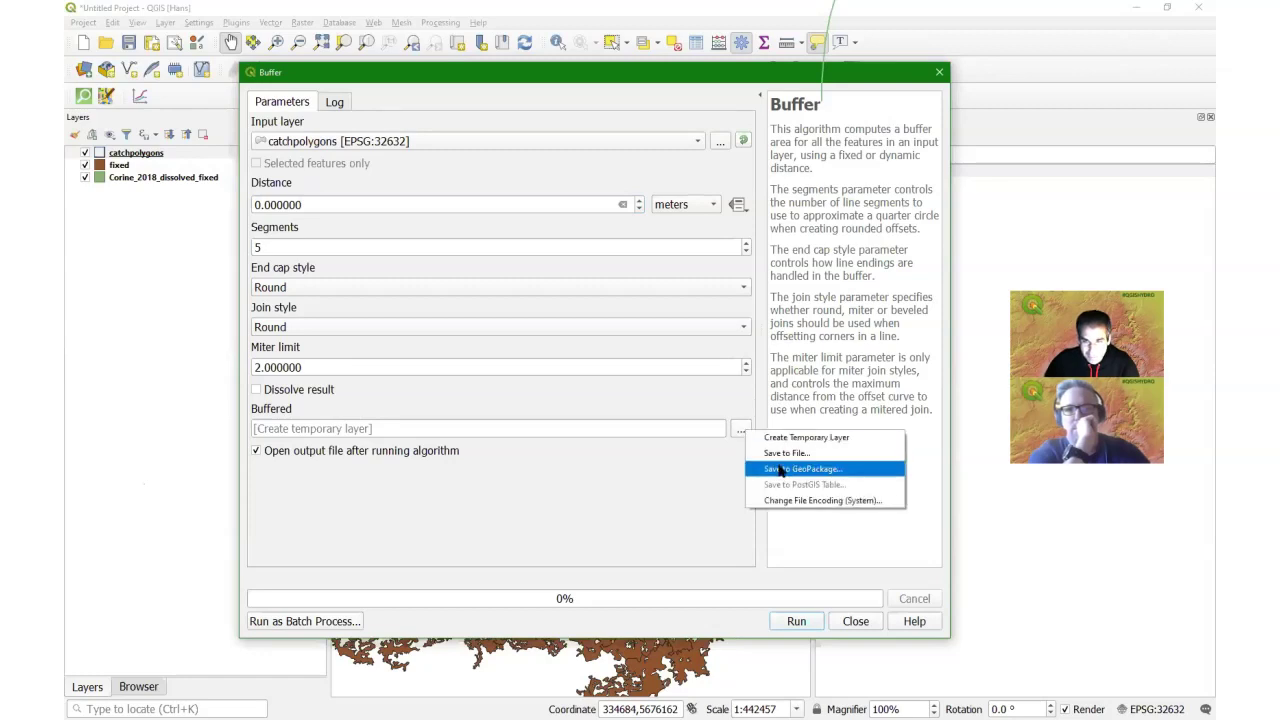
pyautogui.click(781, 470)
pyautogui.click(470, 192)
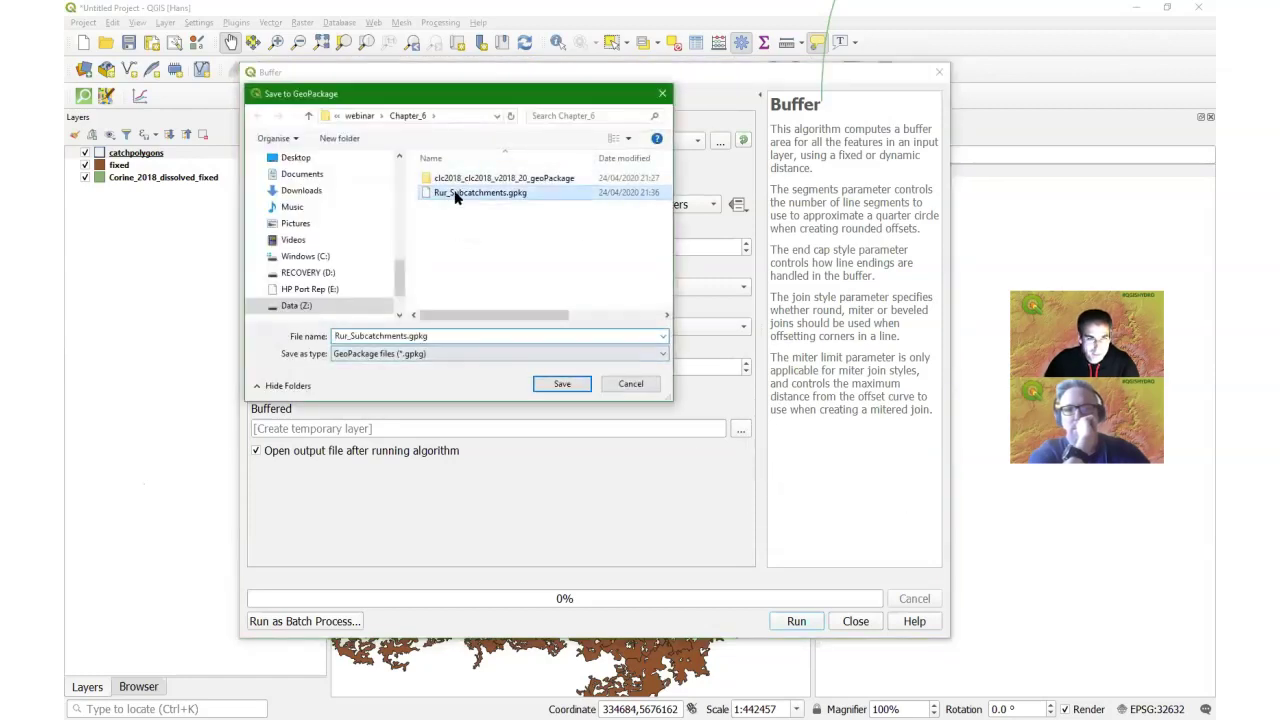
pyautogui.click(563, 383)
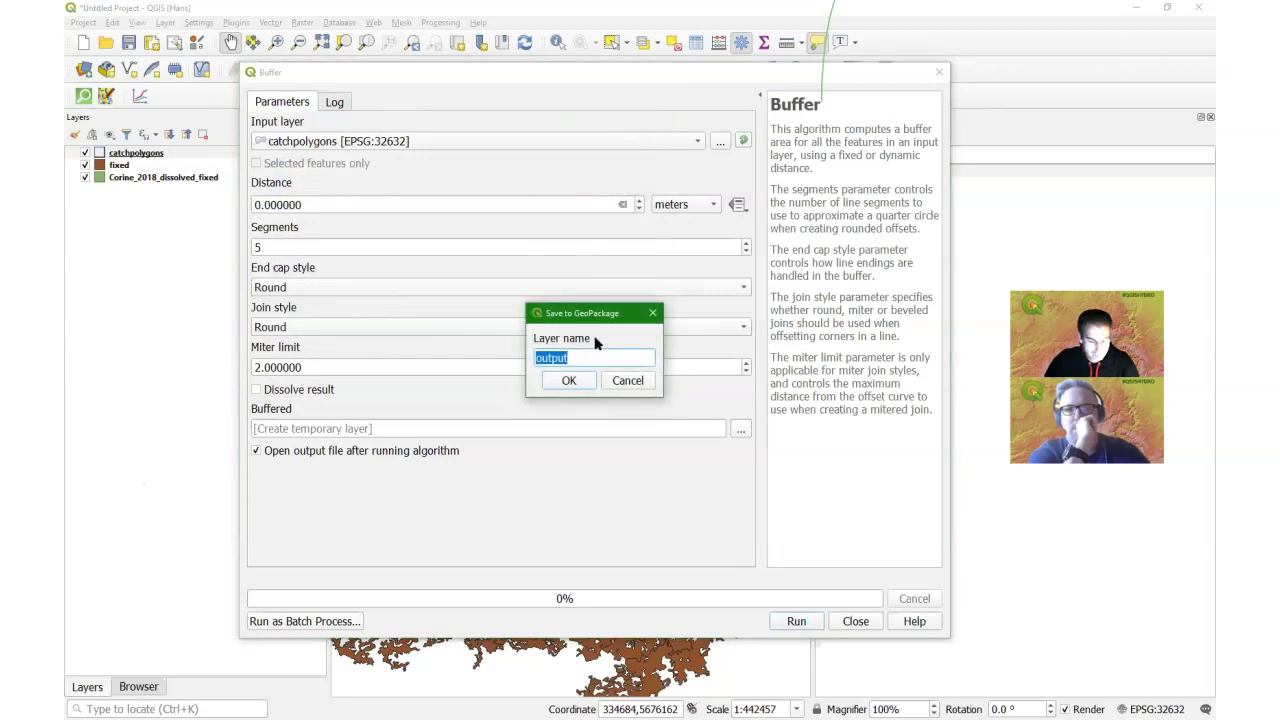
pyautogui.write('fixed_buffer')
pyautogui.click(562, 380)
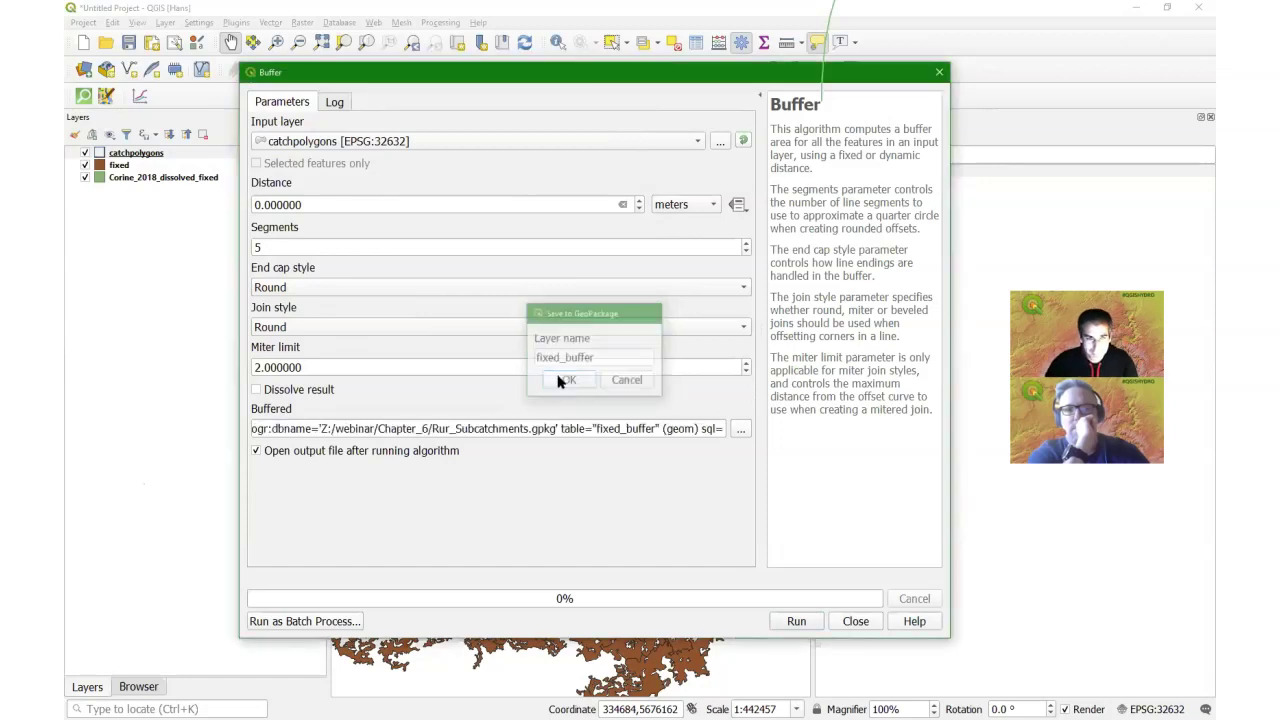
pyautogui.click(796, 621)
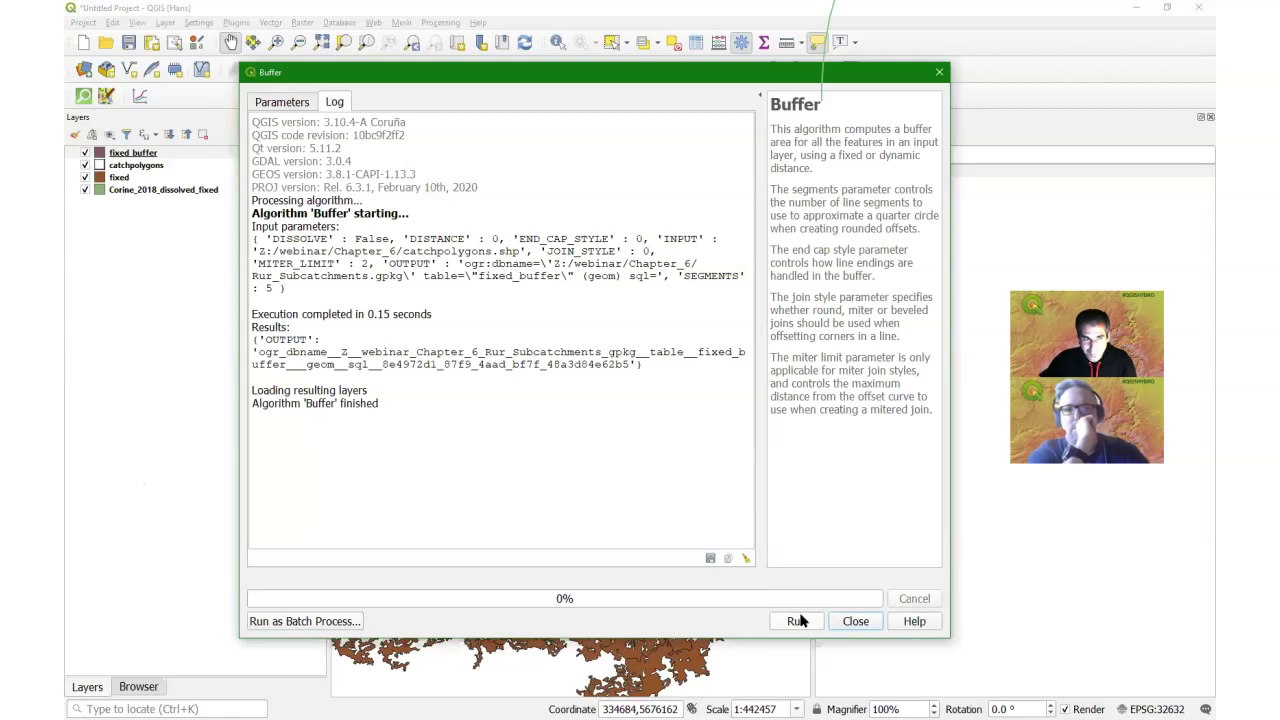
pyautogui.press('Escape')
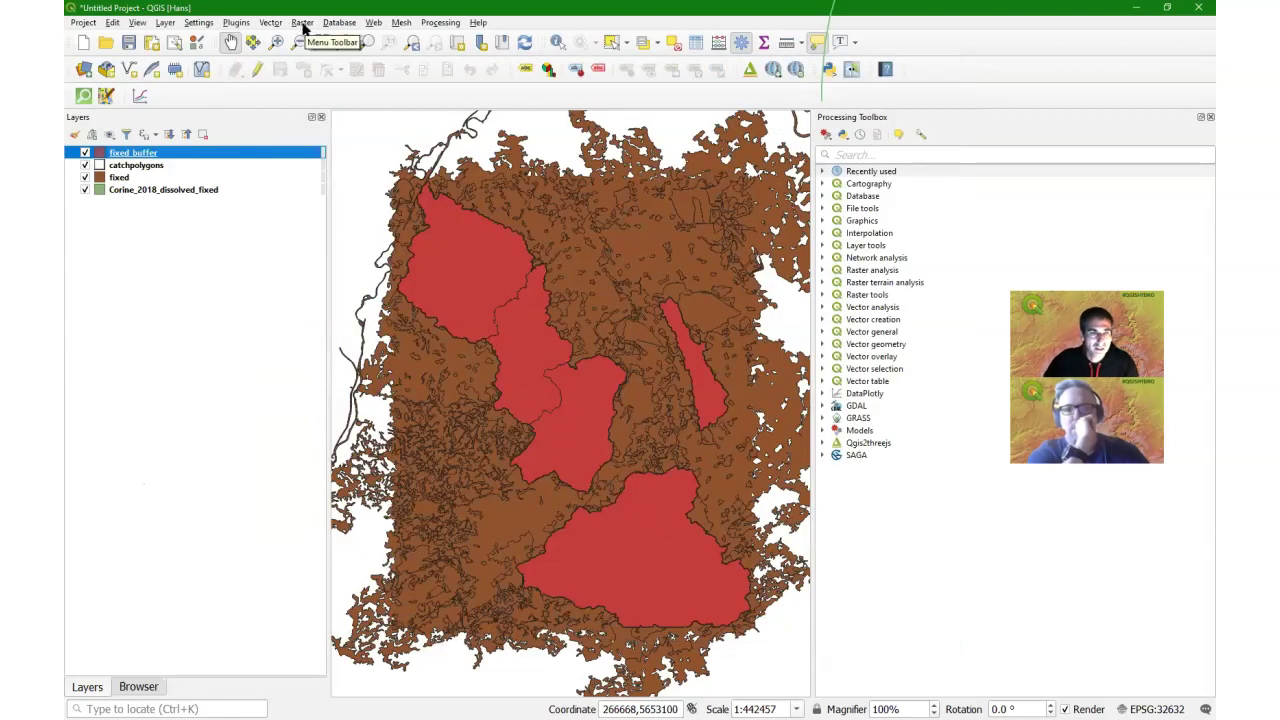
# Step: Open the Intersection tool with Corine_2018_dissolved_fixed as input and fixed_buffer as overlay
pyautogui.click(268, 22)
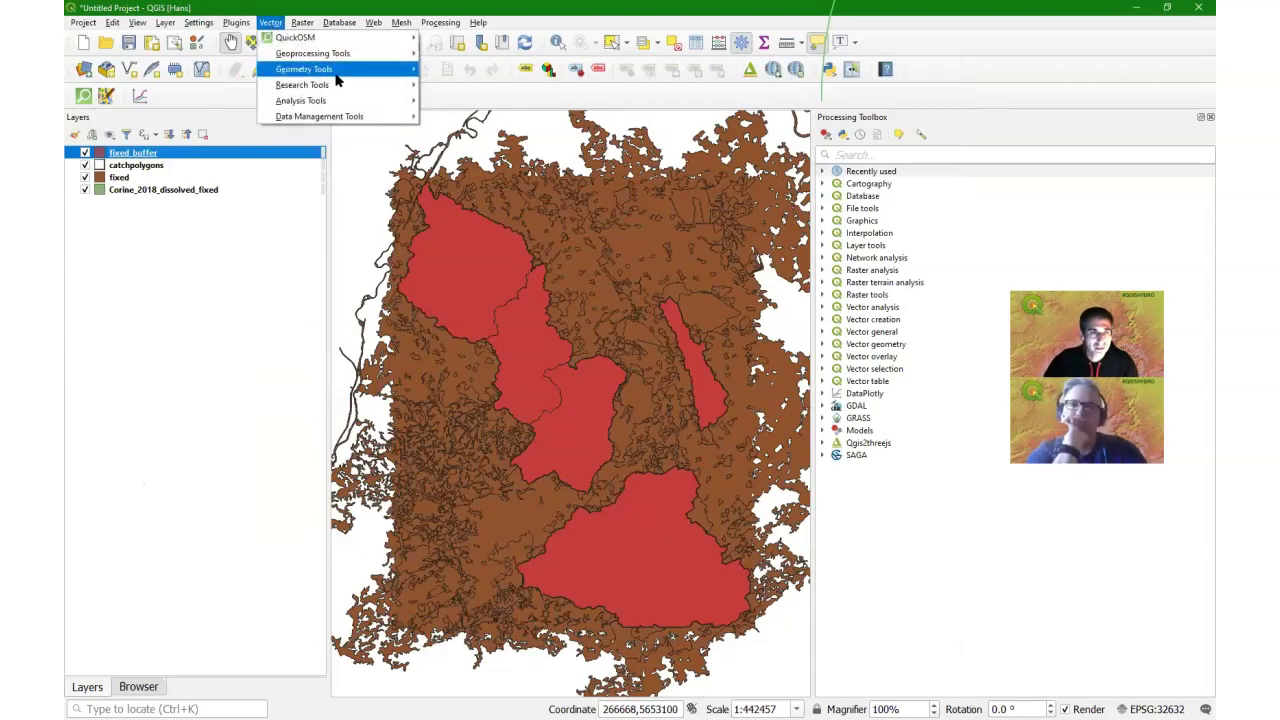
pyautogui.moveTo(343, 53)
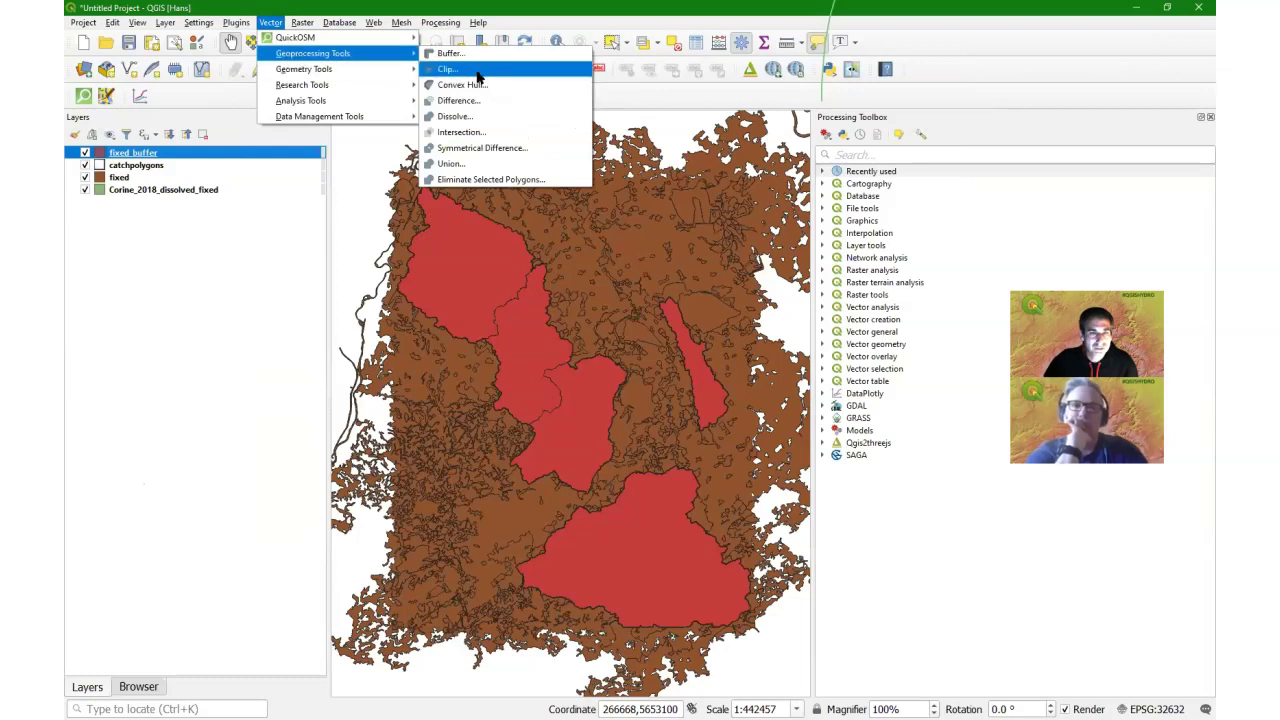
pyautogui.click(462, 132)
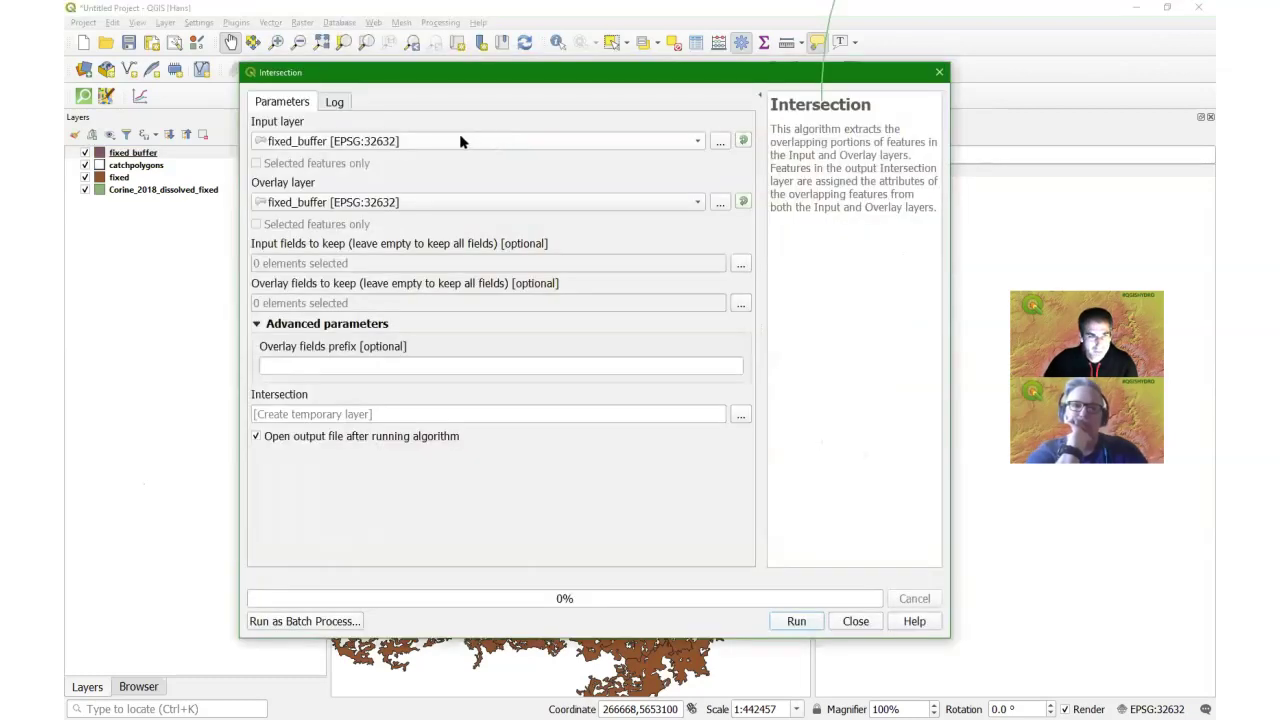
pyautogui.click(694, 204)
pyautogui.click(694, 204)
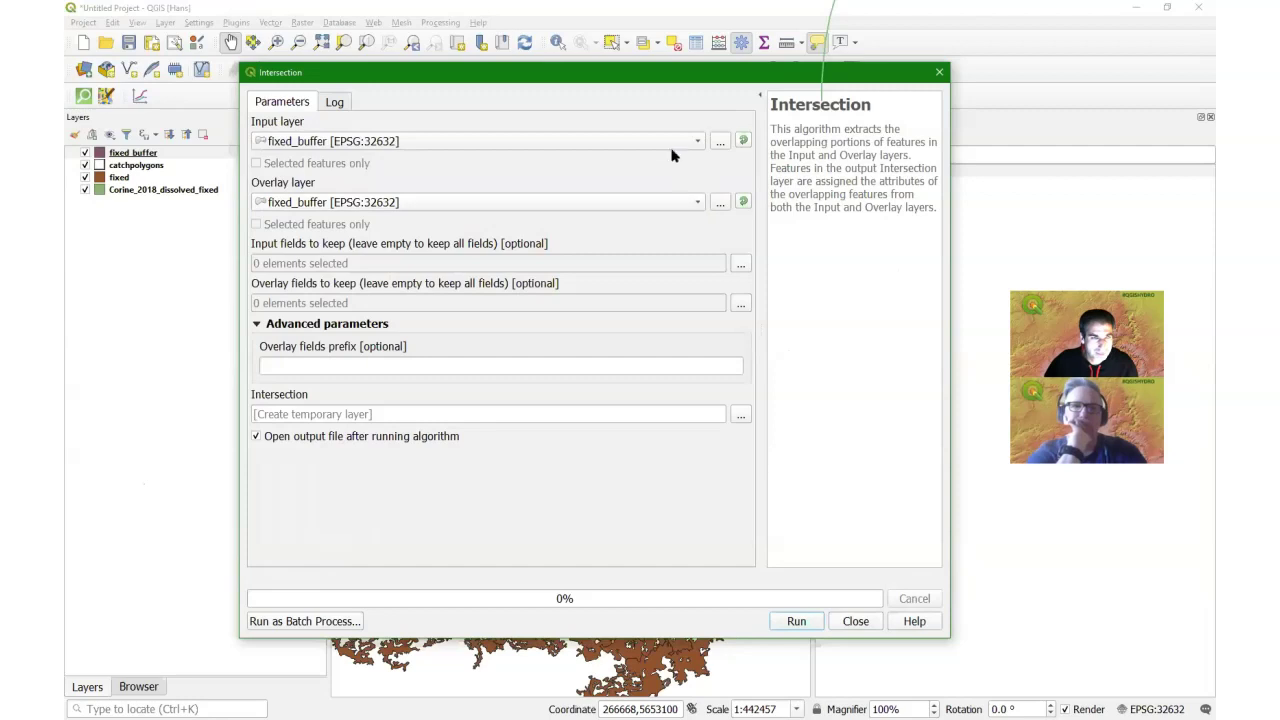
pyautogui.click(672, 142)
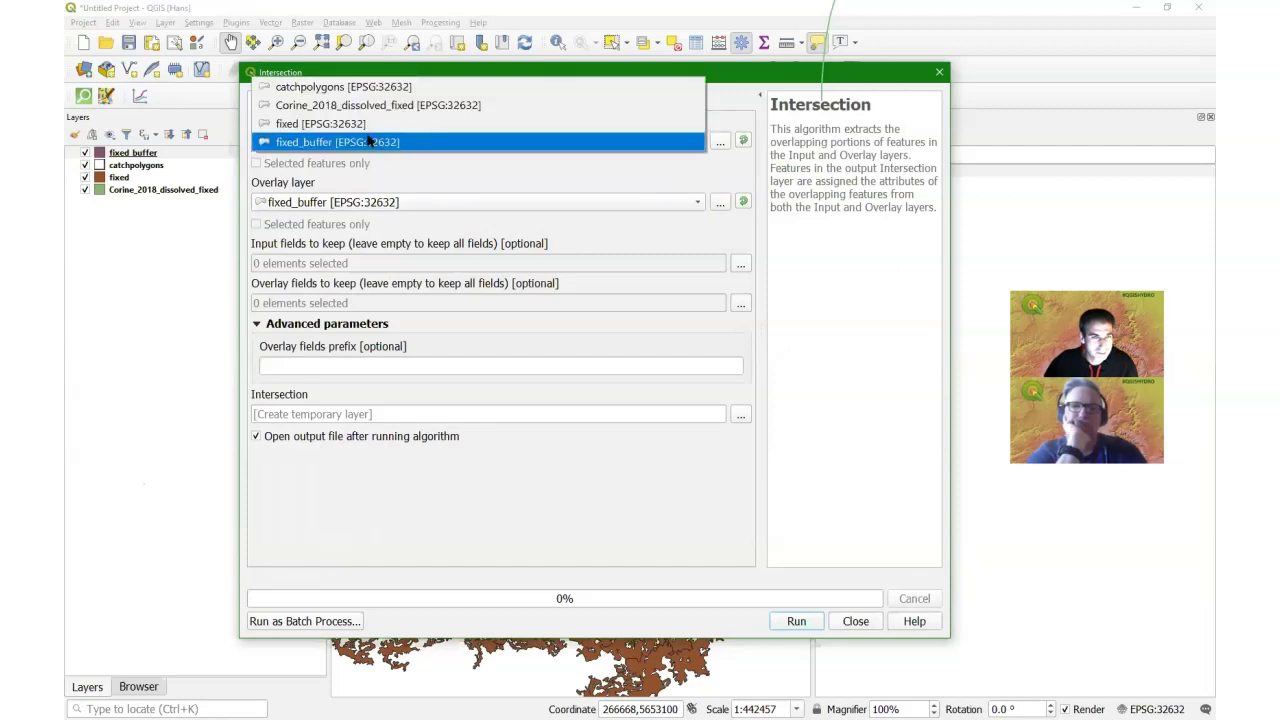
pyautogui.click(316, 105)
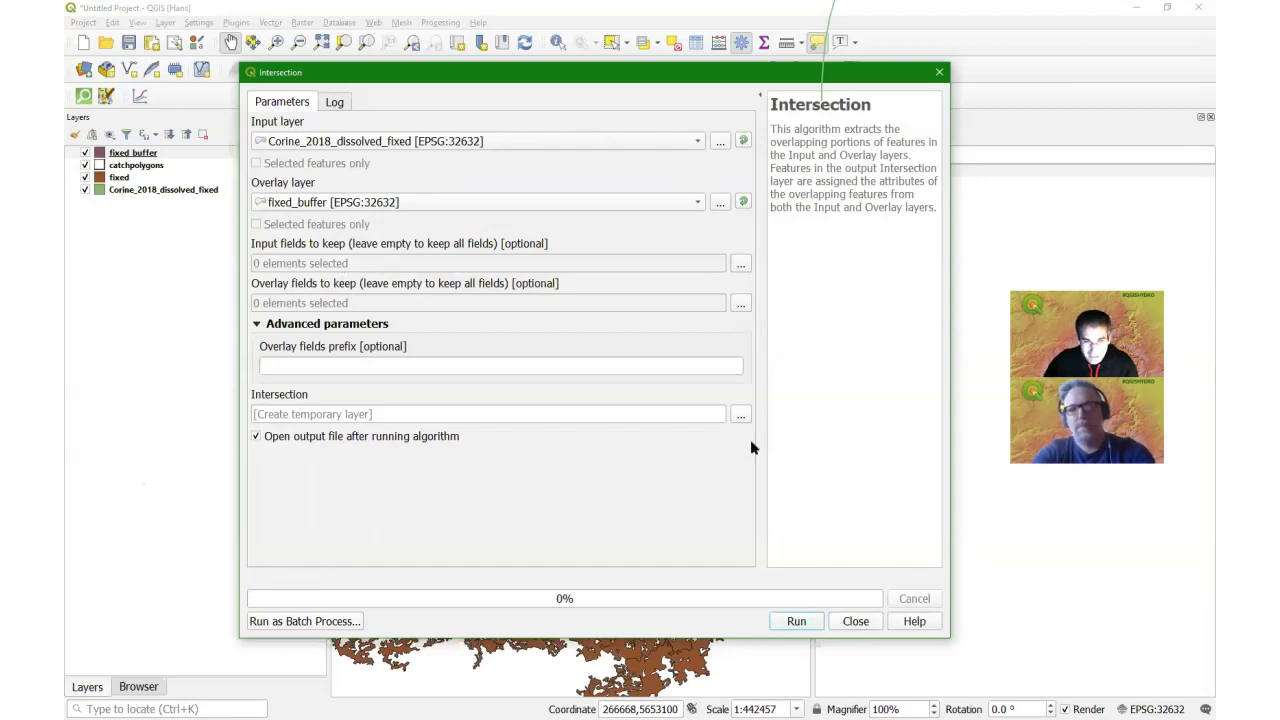
# Step: Save the result to Rur_Subcatchments.gpkg as corine2018_catch_intersected and run the intersection
pyautogui.click(740, 414)
pyautogui.click(720, 443)
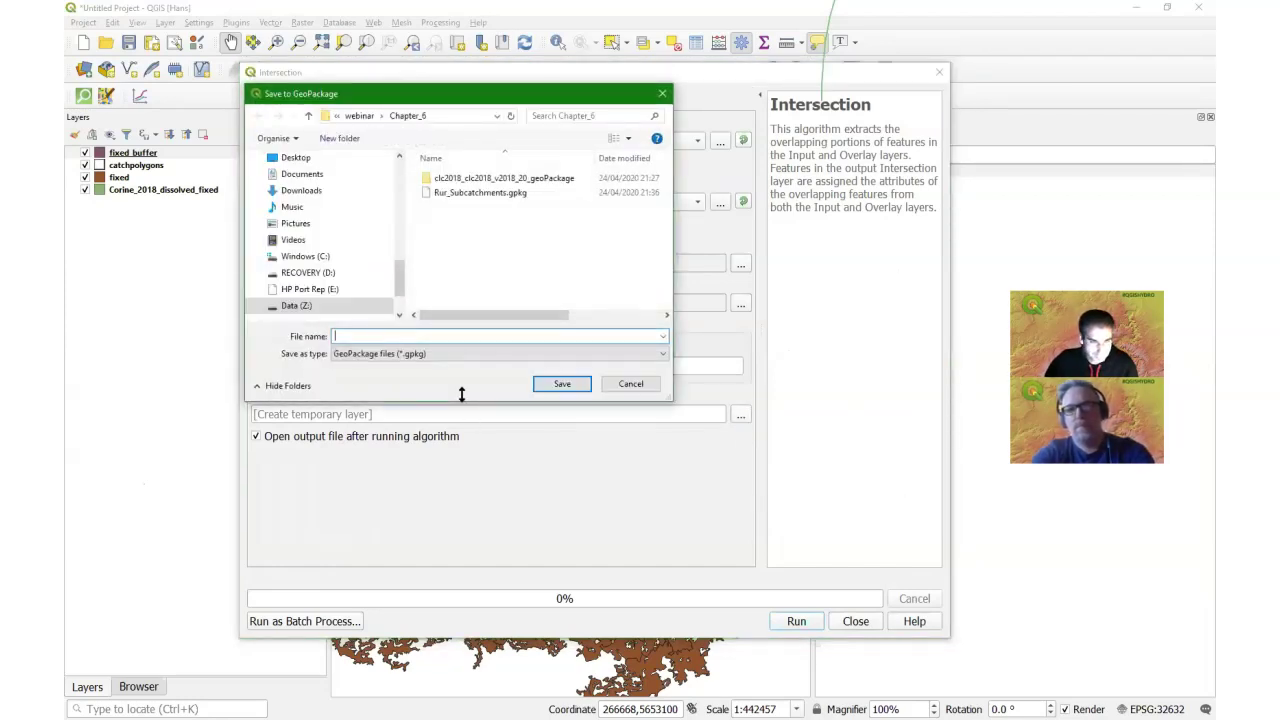
pyautogui.click(480, 192)
pyautogui.click(562, 384)
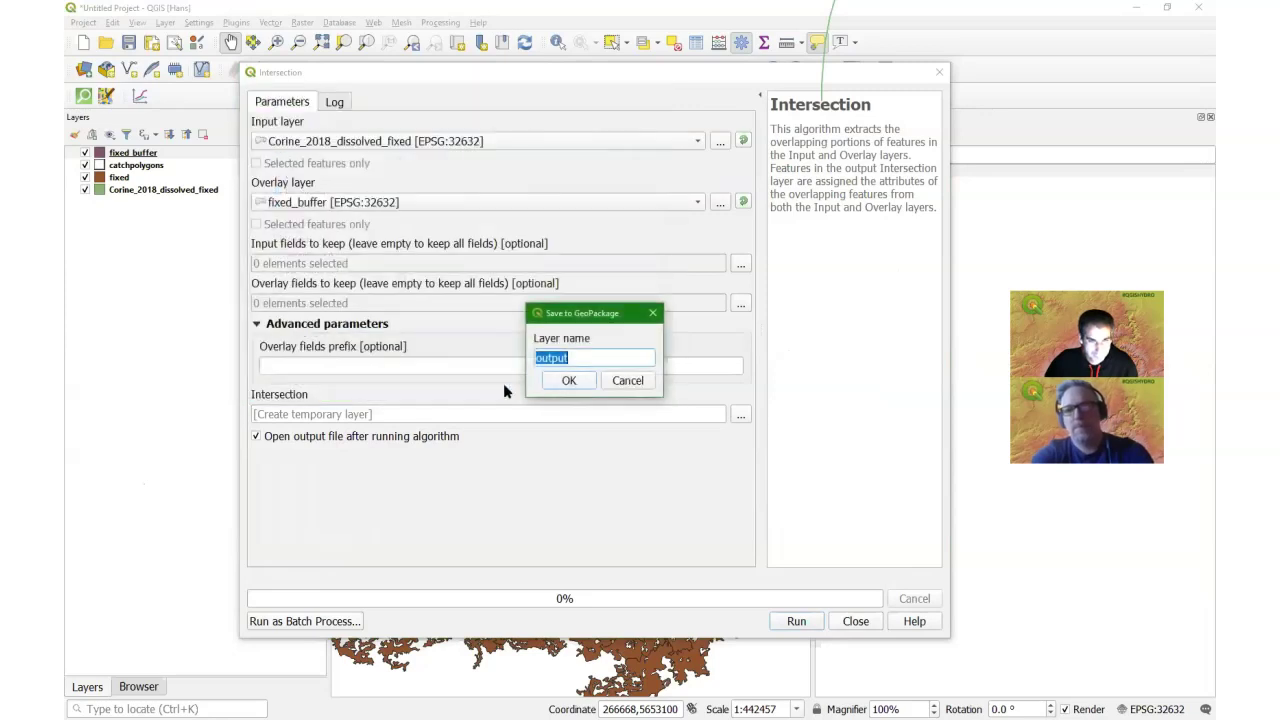
pyautogui.write('ca')
pyautogui.press('BackSpace')
pyautogui.write('orine2018_')
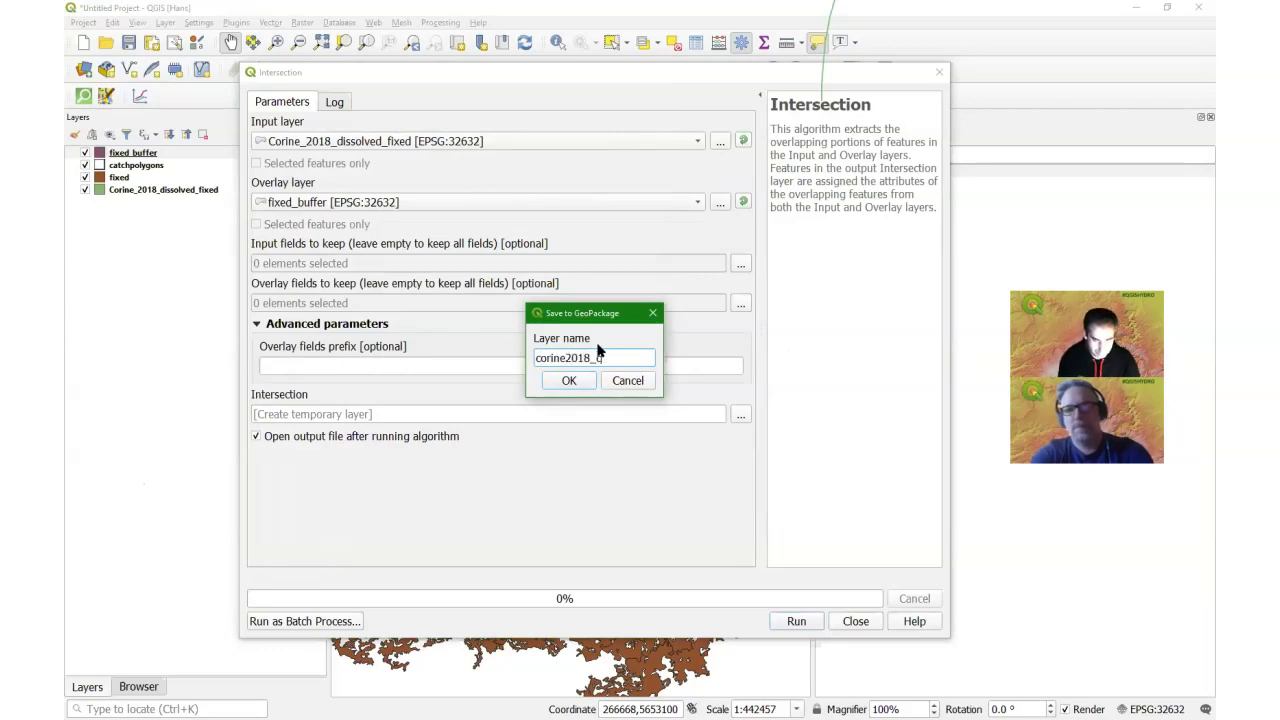
pyautogui.write('catch_intersec')
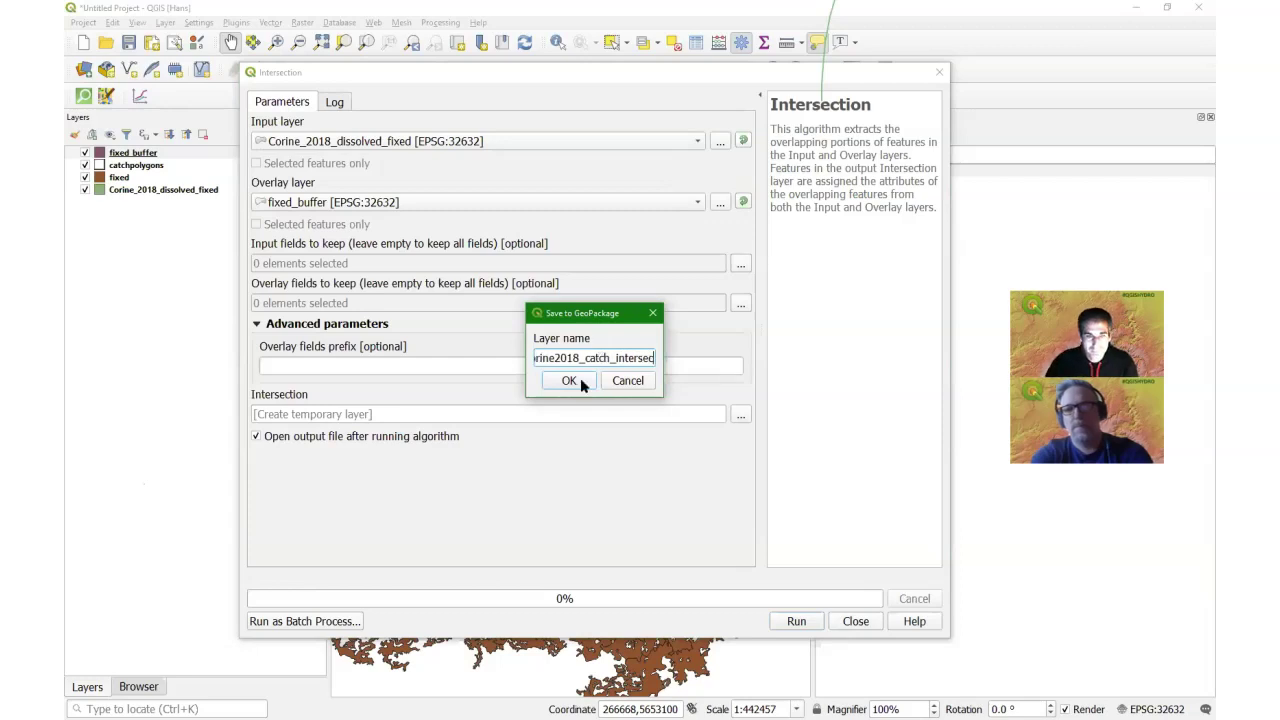
pyautogui.click(569, 380)
pyautogui.click(797, 621)
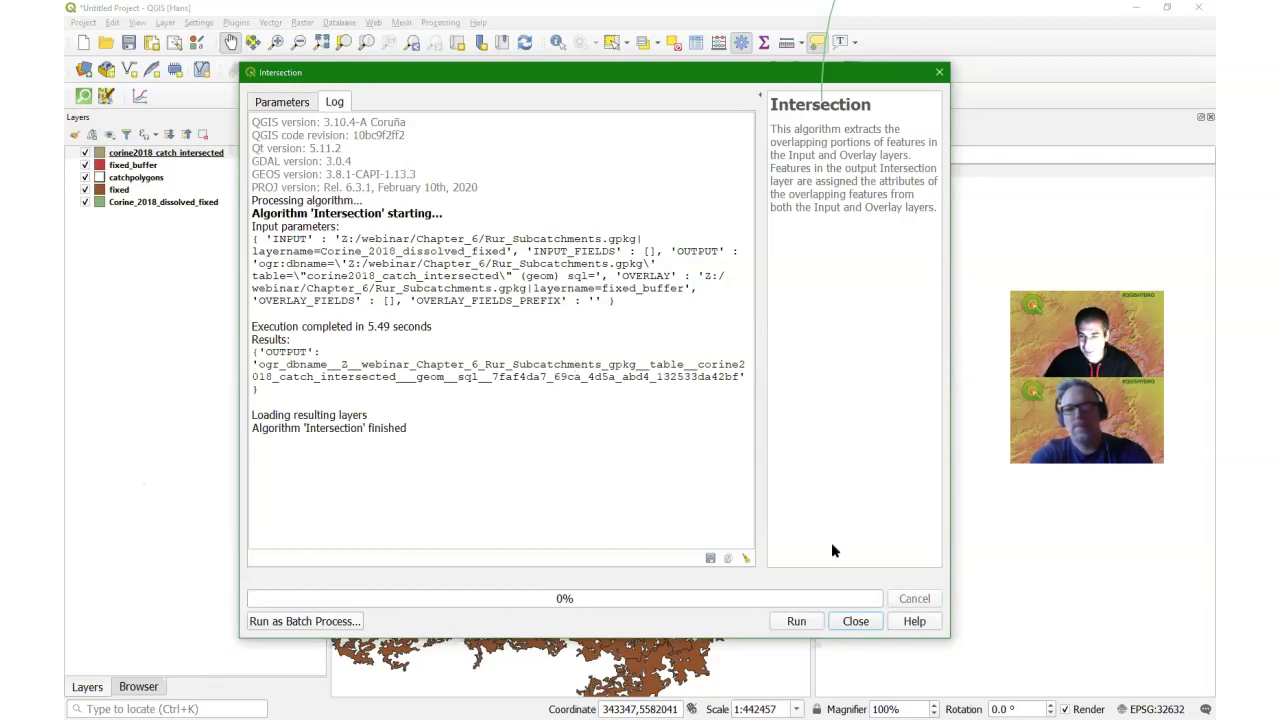
pyautogui.click(857, 622)
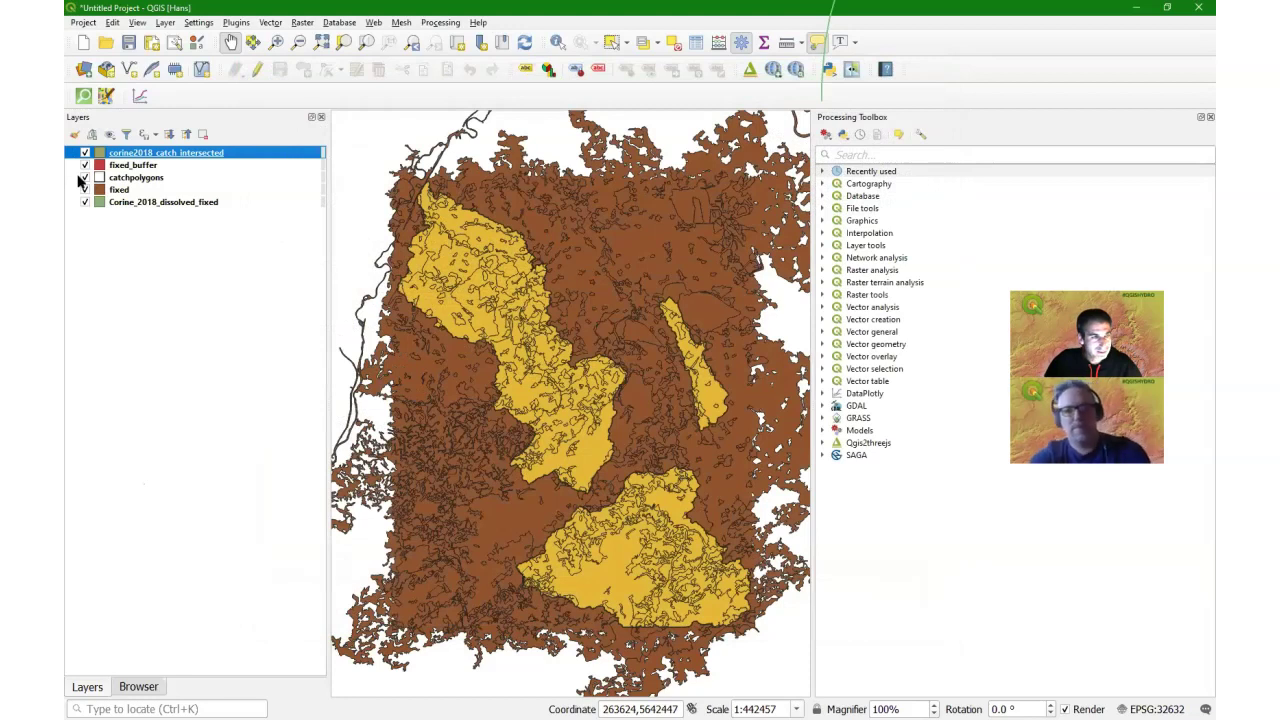
# Step: Remove the fixed_buffer layer from the project
pyautogui.click(112, 166)
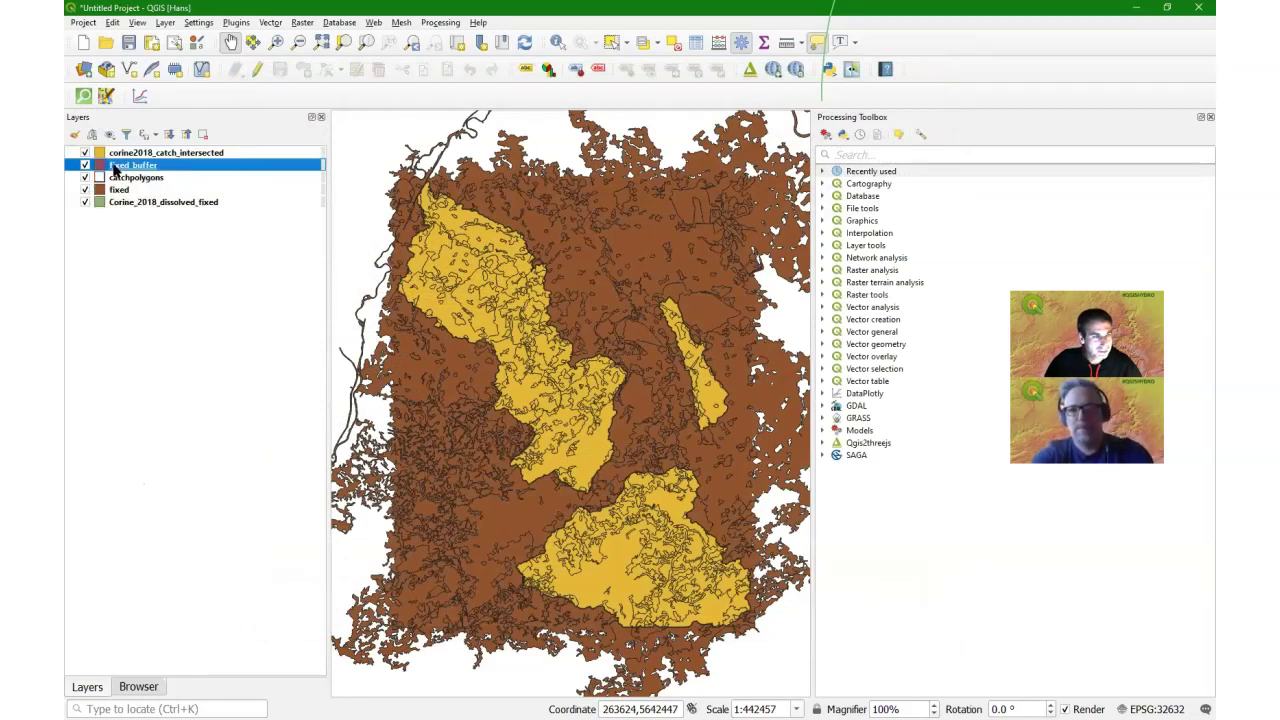
pyautogui.rightClick(114, 166)
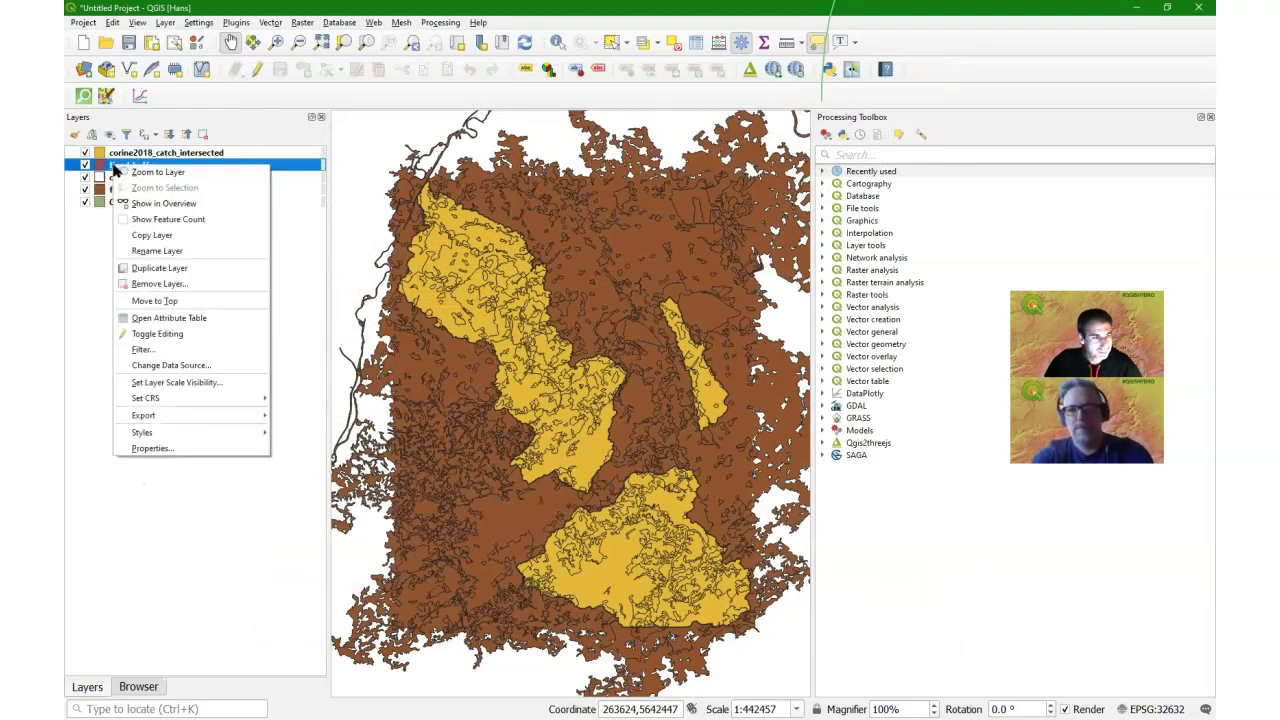
pyautogui.click(165, 283)
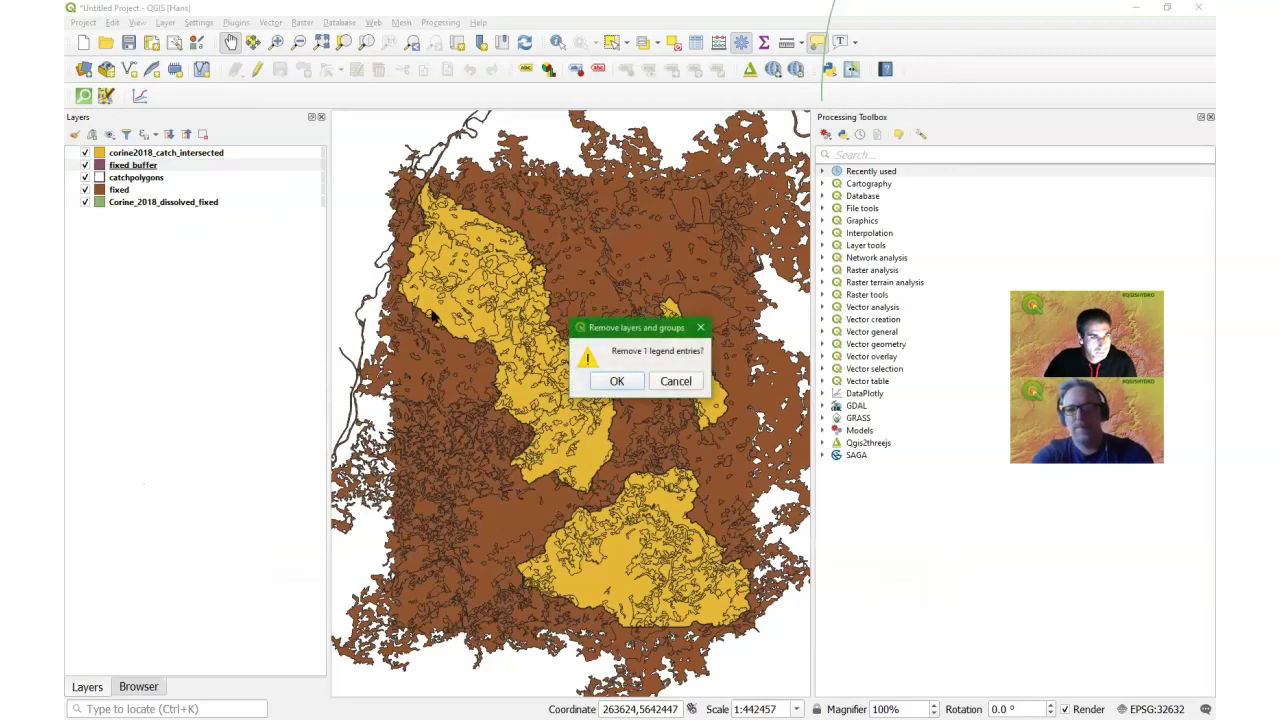
pyautogui.click(638, 386)
# Step: Remove the fixed and Corine_2018_dissolved_fixed layers together, then select corine2018_catch_intersected
pyautogui.click(128, 180)
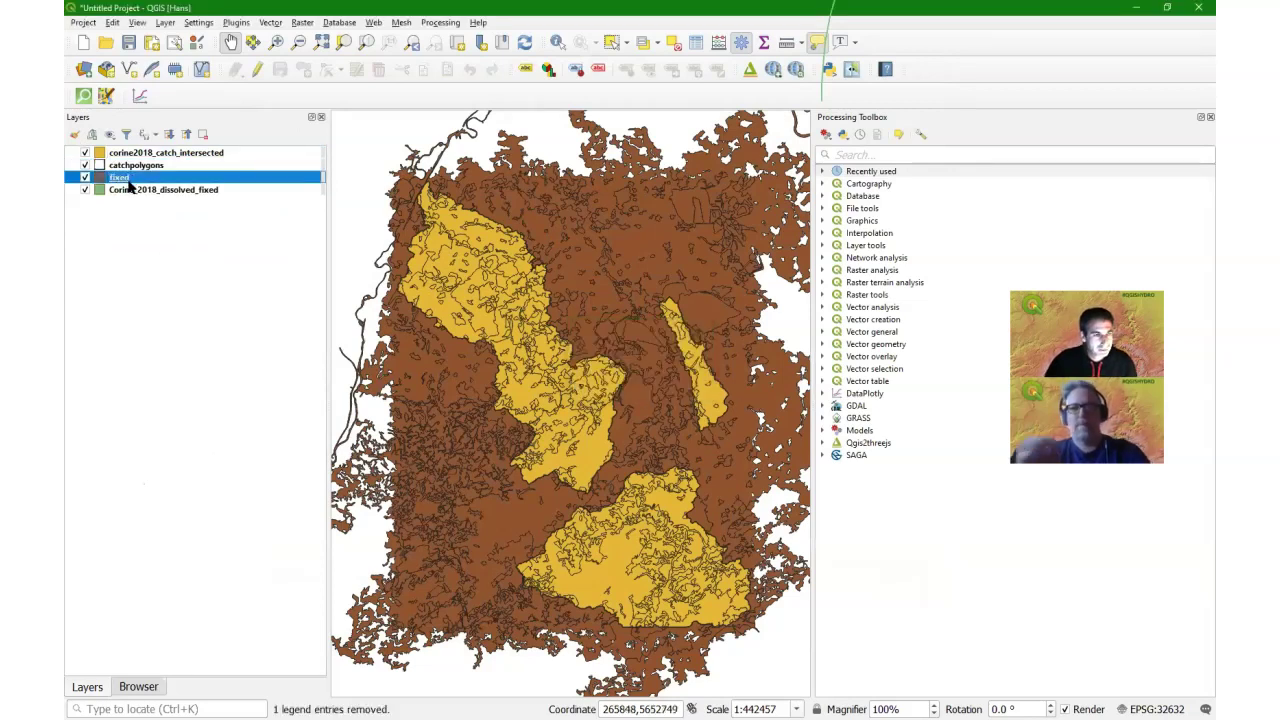
pyautogui.keyDown('ctrl'); pyautogui.click(143, 191); pyautogui.keyUp('ctrl')
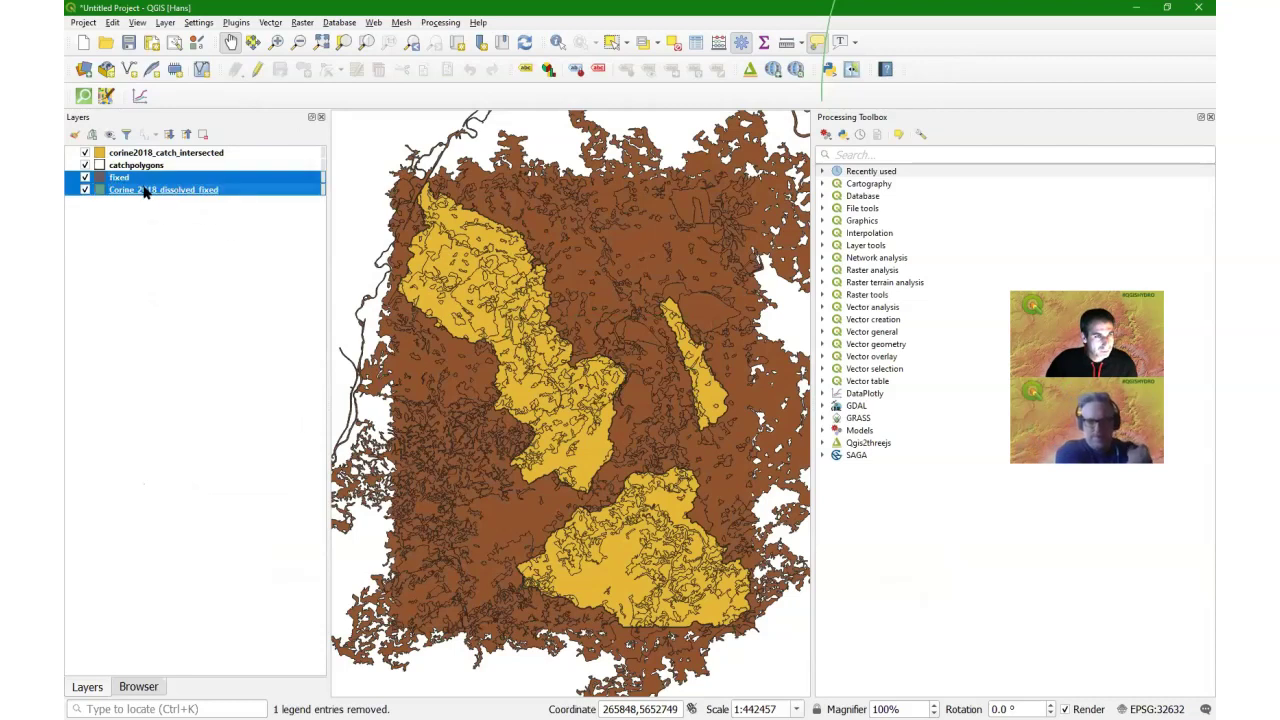
pyautogui.rightClick(143, 191)
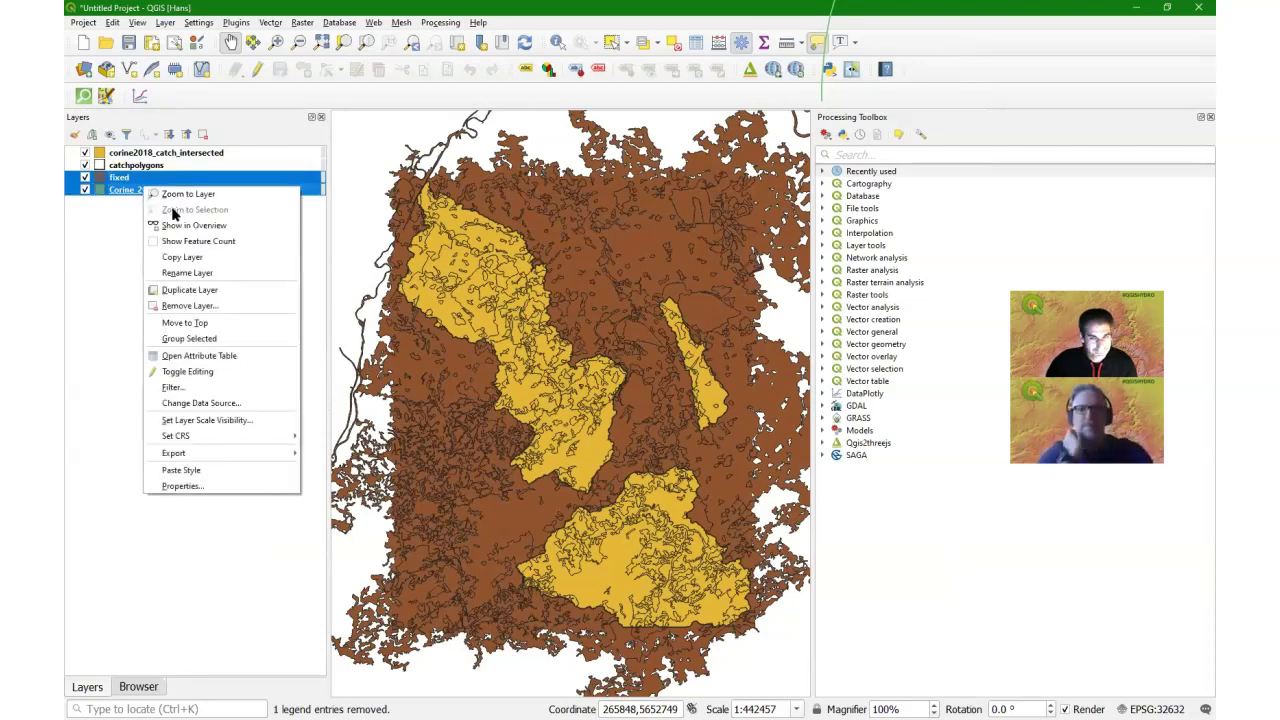
pyautogui.click(190, 305)
pyautogui.click(615, 386)
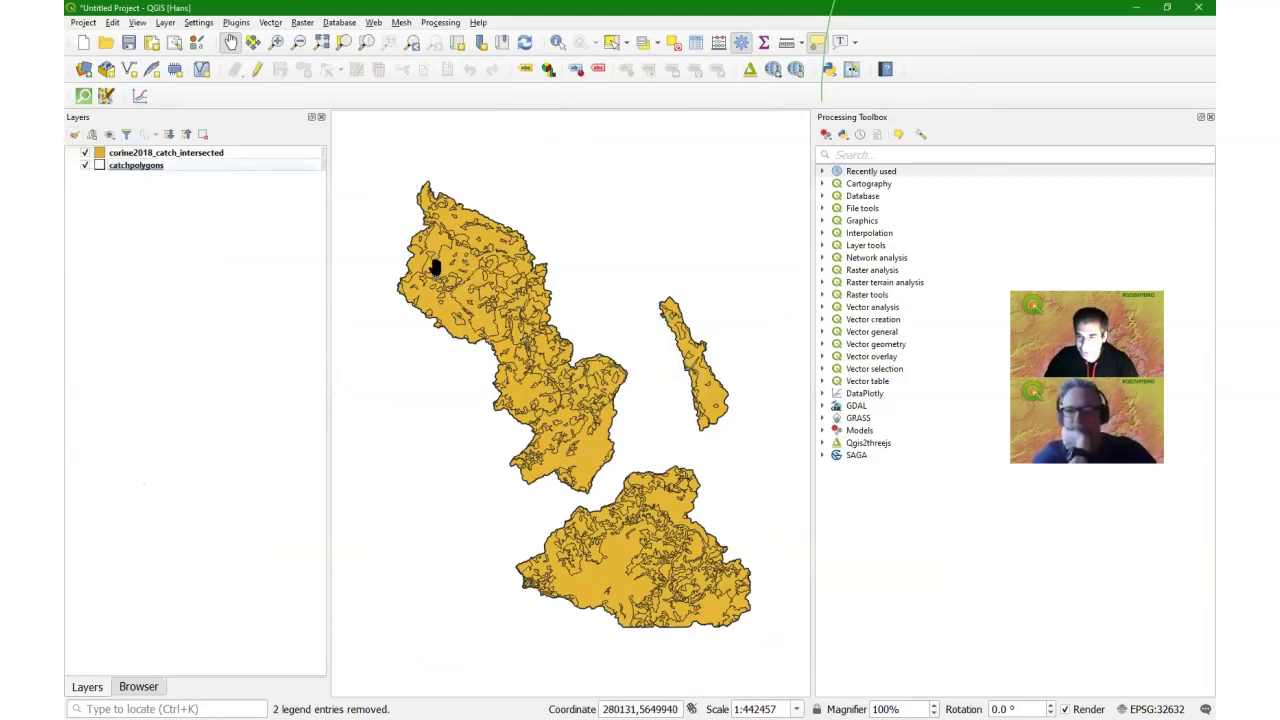
pyautogui.click(177, 155)
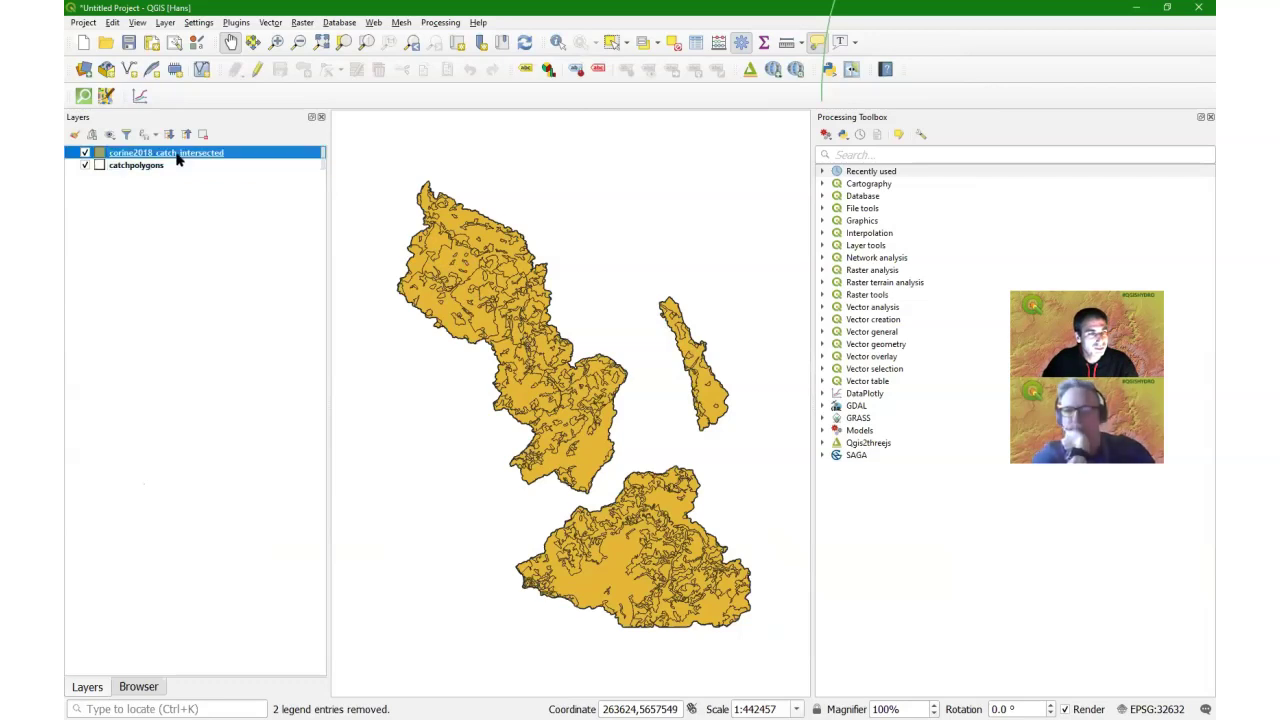
# Step: Style corine2018_catch_intersected as Categorized on Level1 and classify values 1–5 with random colours
pyautogui.click(73, 137)
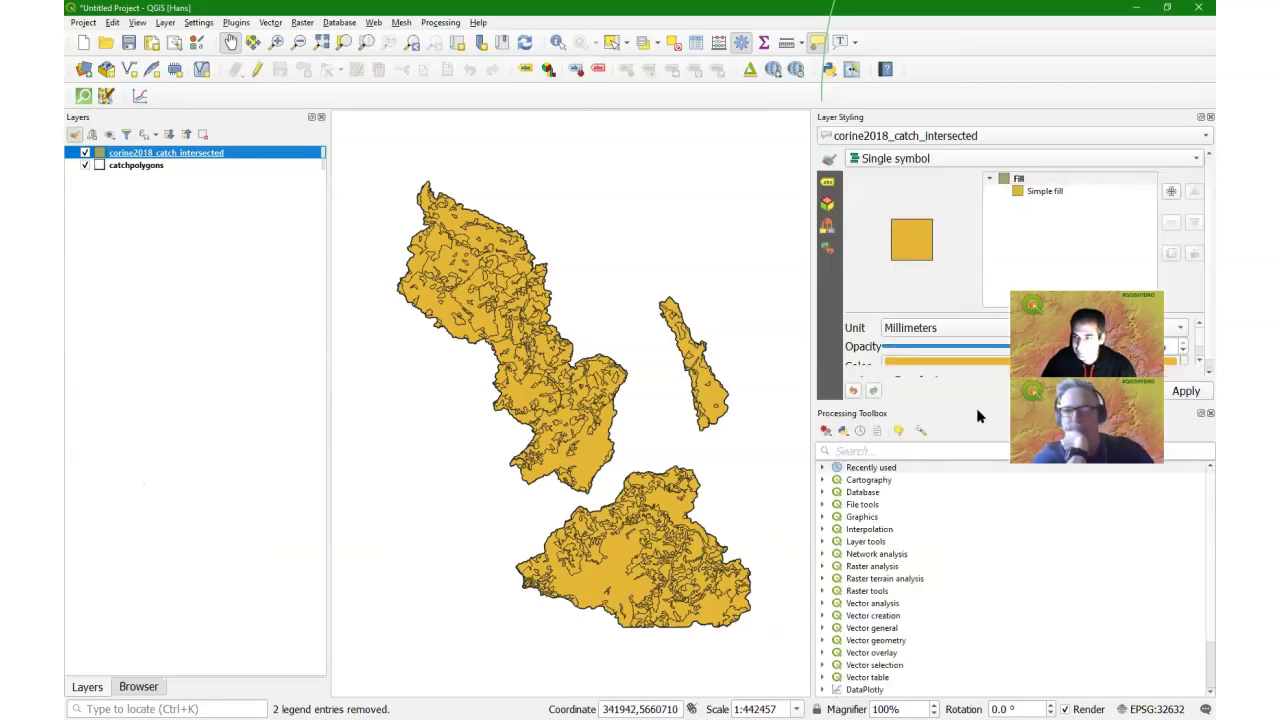
pyautogui.click(1195, 411)
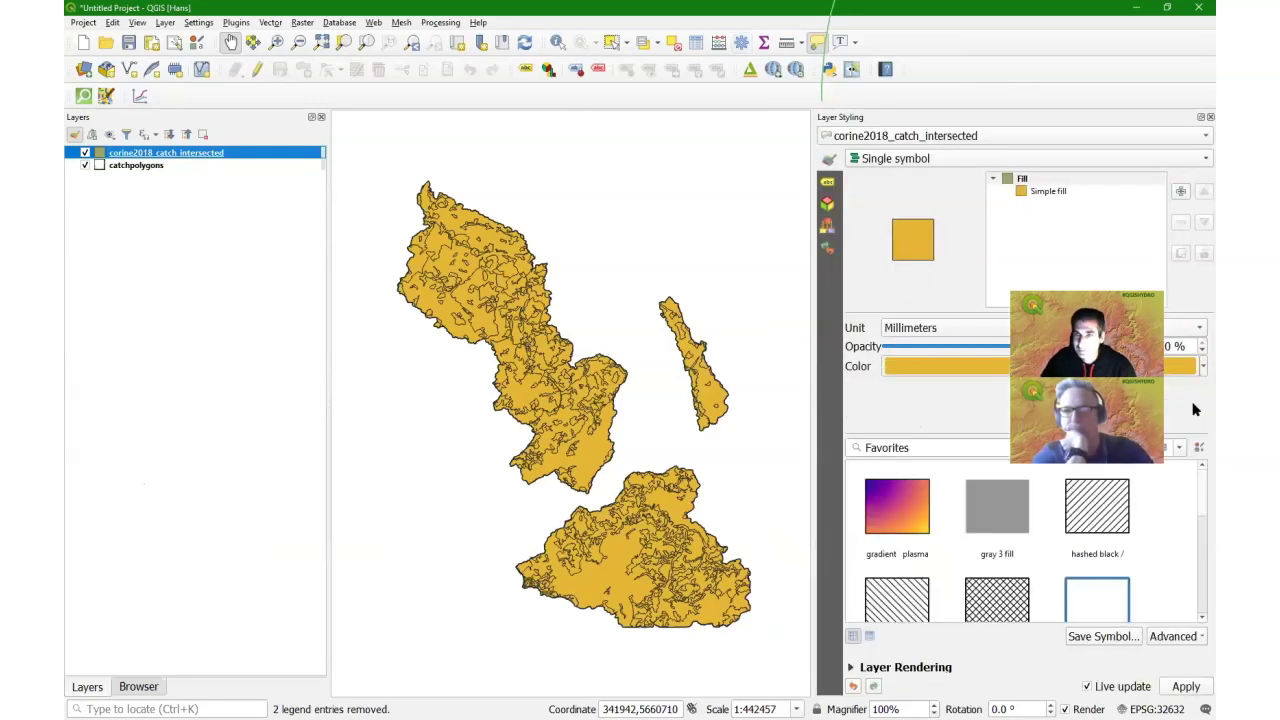
pyautogui.click(900, 158)
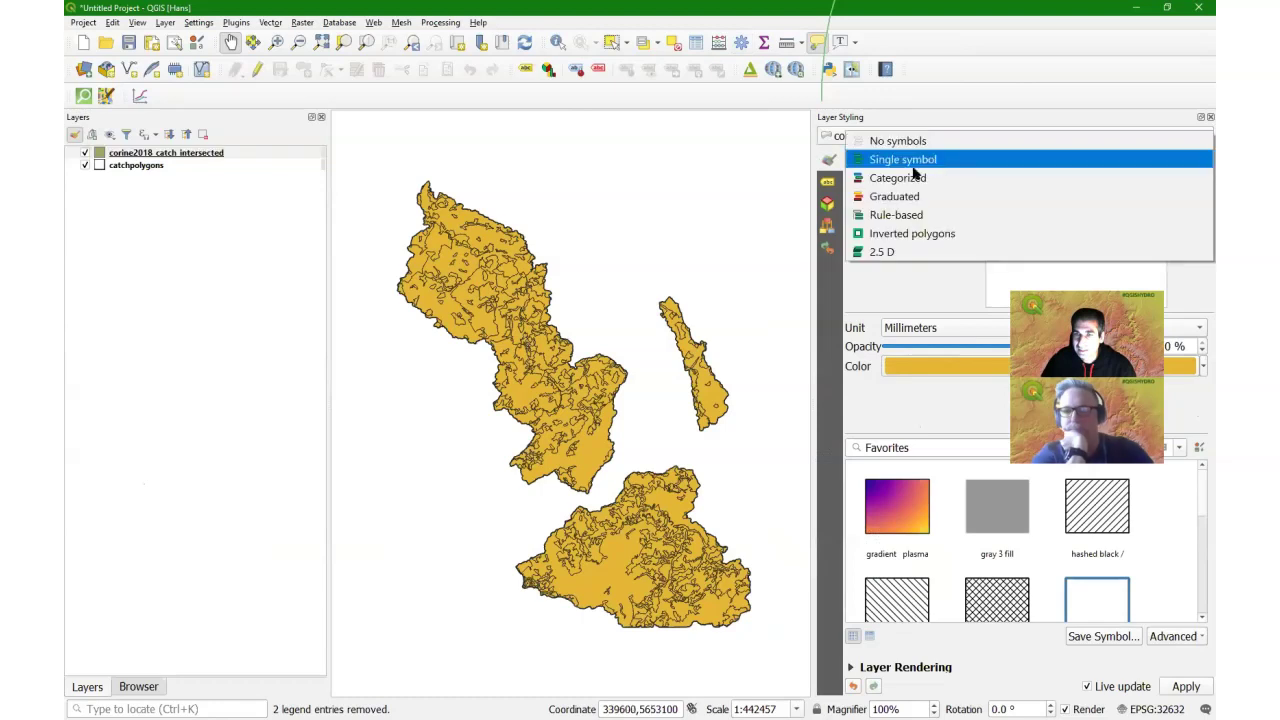
pyautogui.click(906, 178)
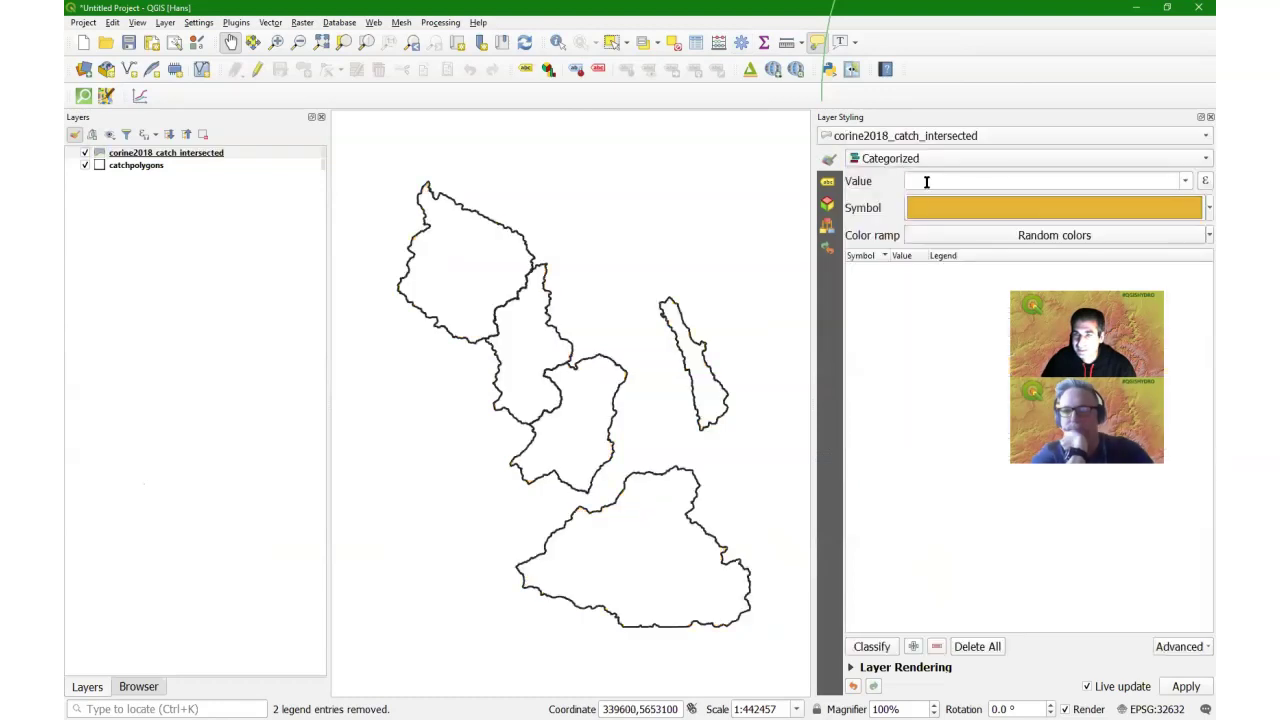
pyautogui.click(1184, 181)
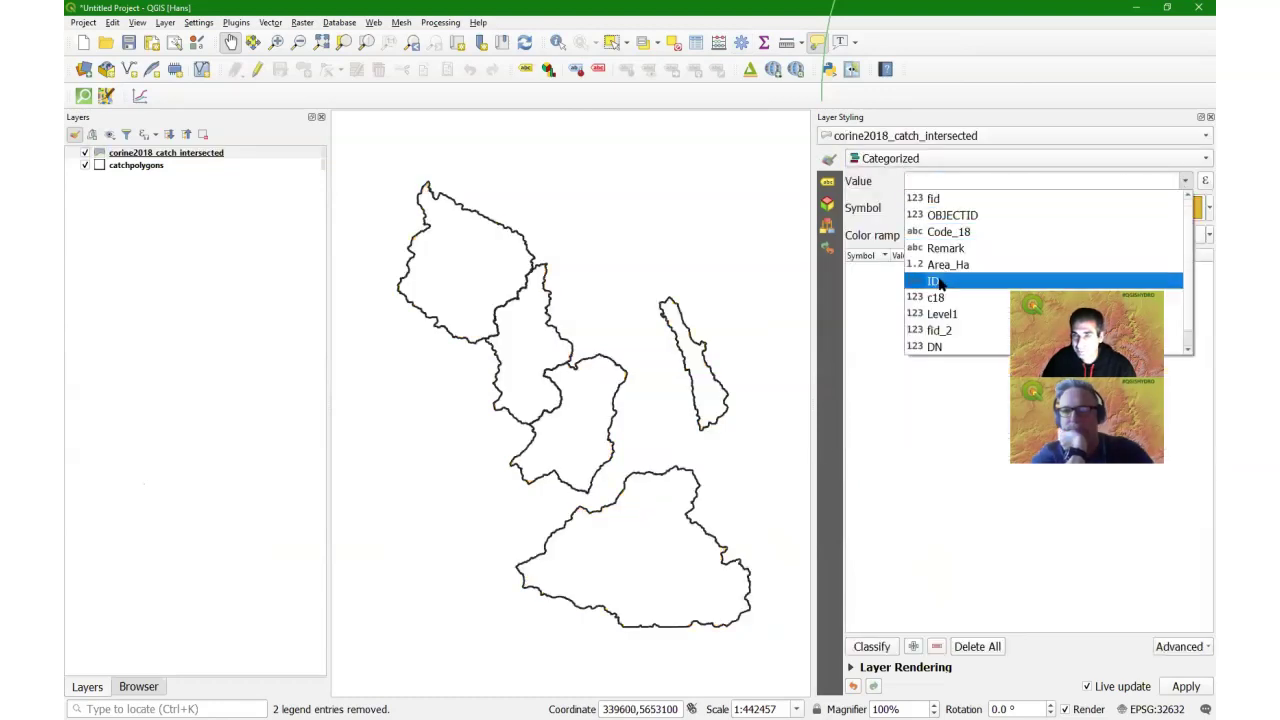
pyautogui.scroll(-1, 960, 265)
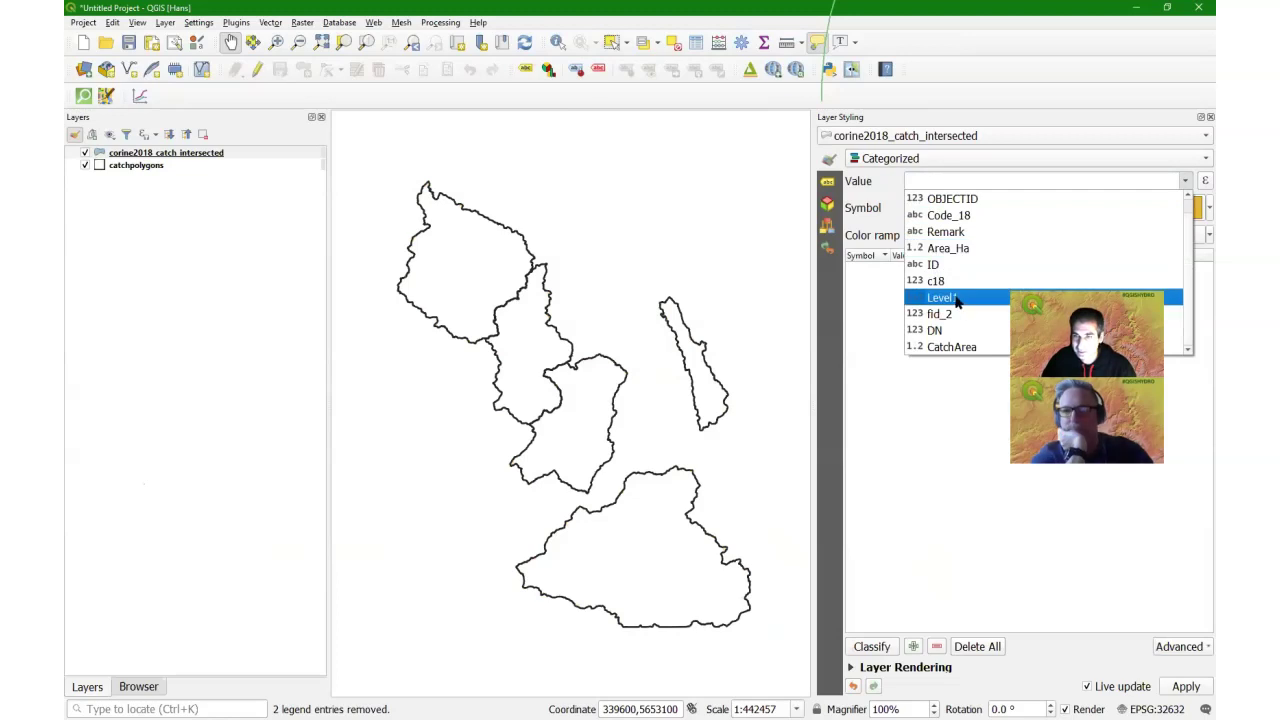
pyautogui.click(956, 299)
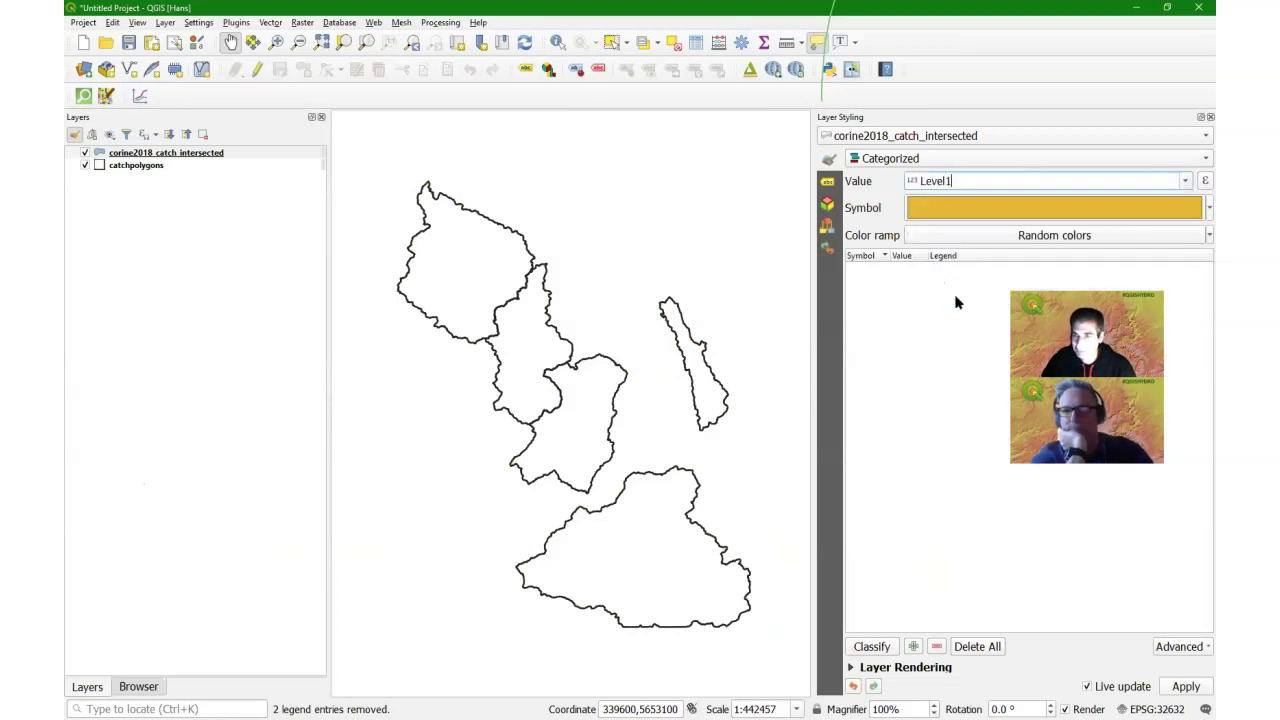
pyautogui.click(871, 646)
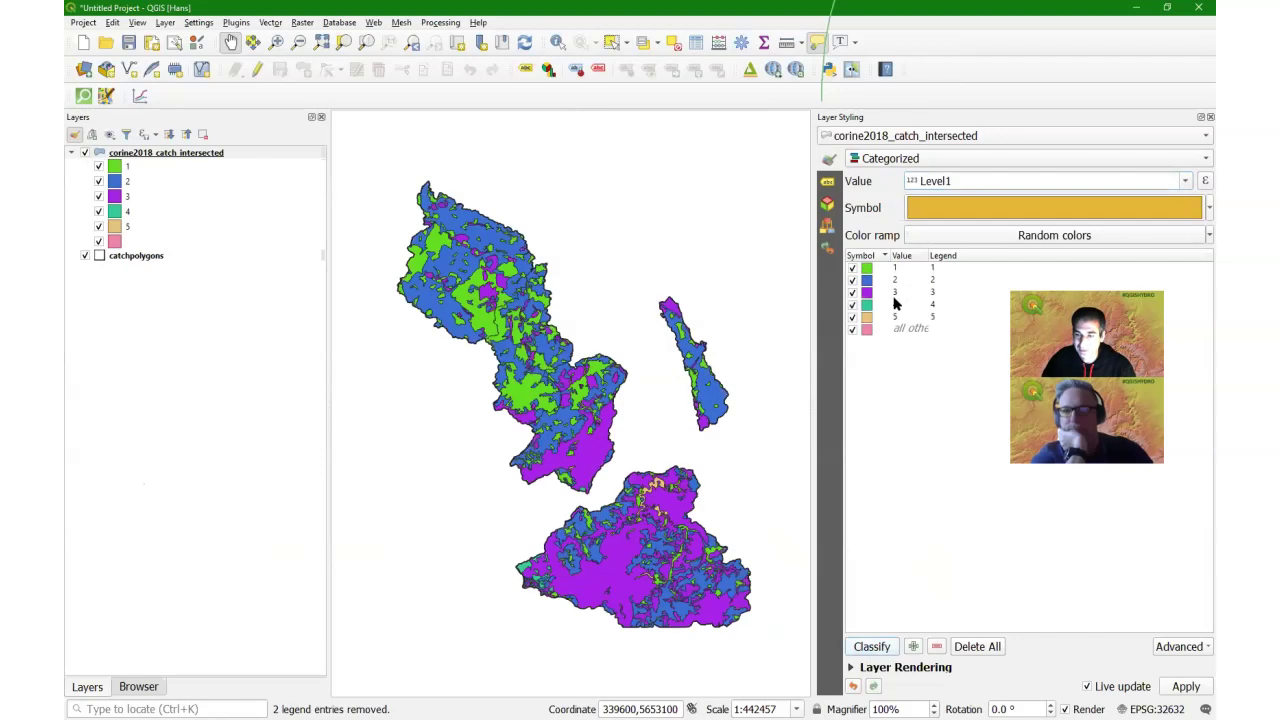
pyautogui.click(1210, 117)
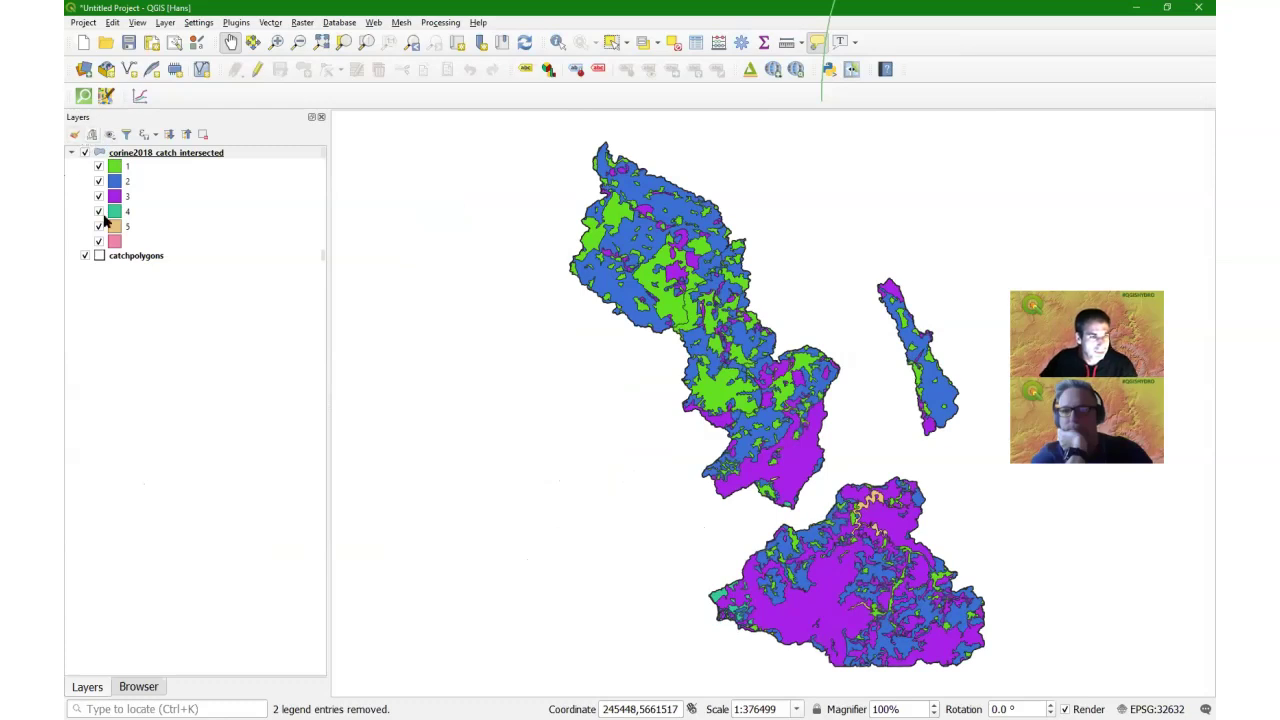
# Step: Load Chapter_6/Corine_Level1_legend.sld as the style for corine2018_catch_intersected, giving its five Level1 land-cover classes
pyautogui.rightClick(170, 152)
pyautogui.click(204, 412)
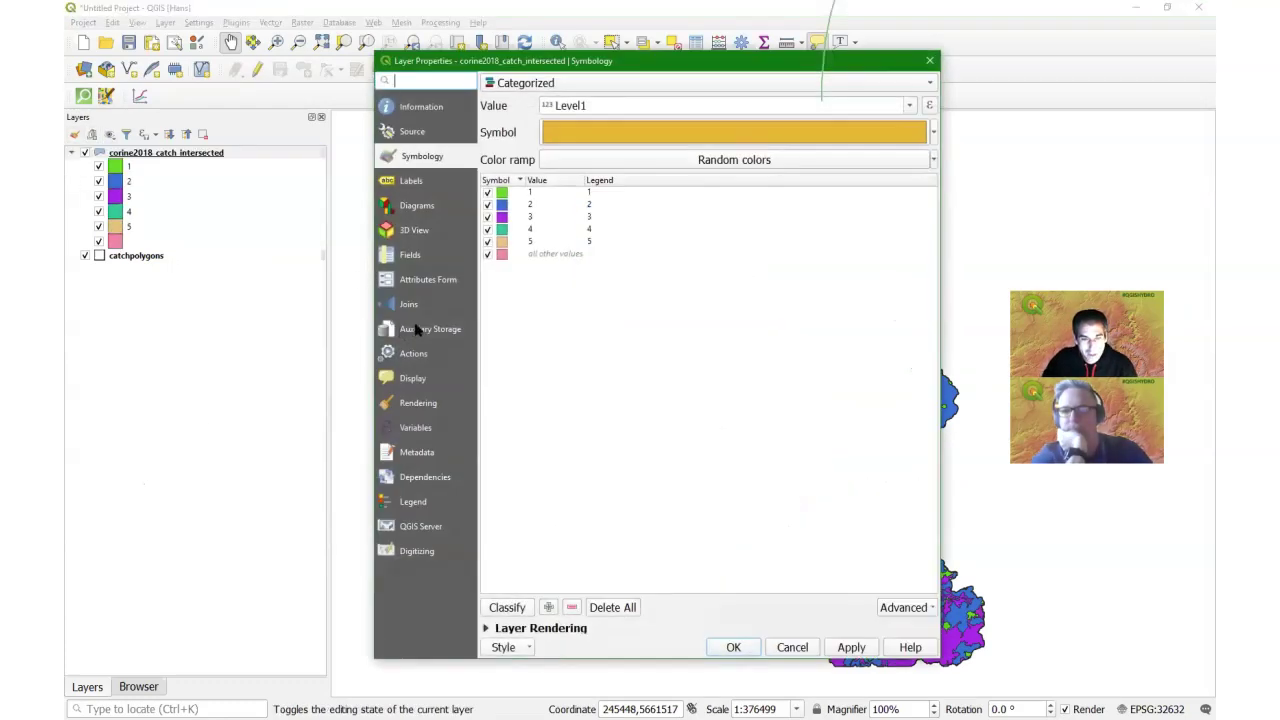
pyautogui.click(529, 654)
pyautogui.click(530, 535)
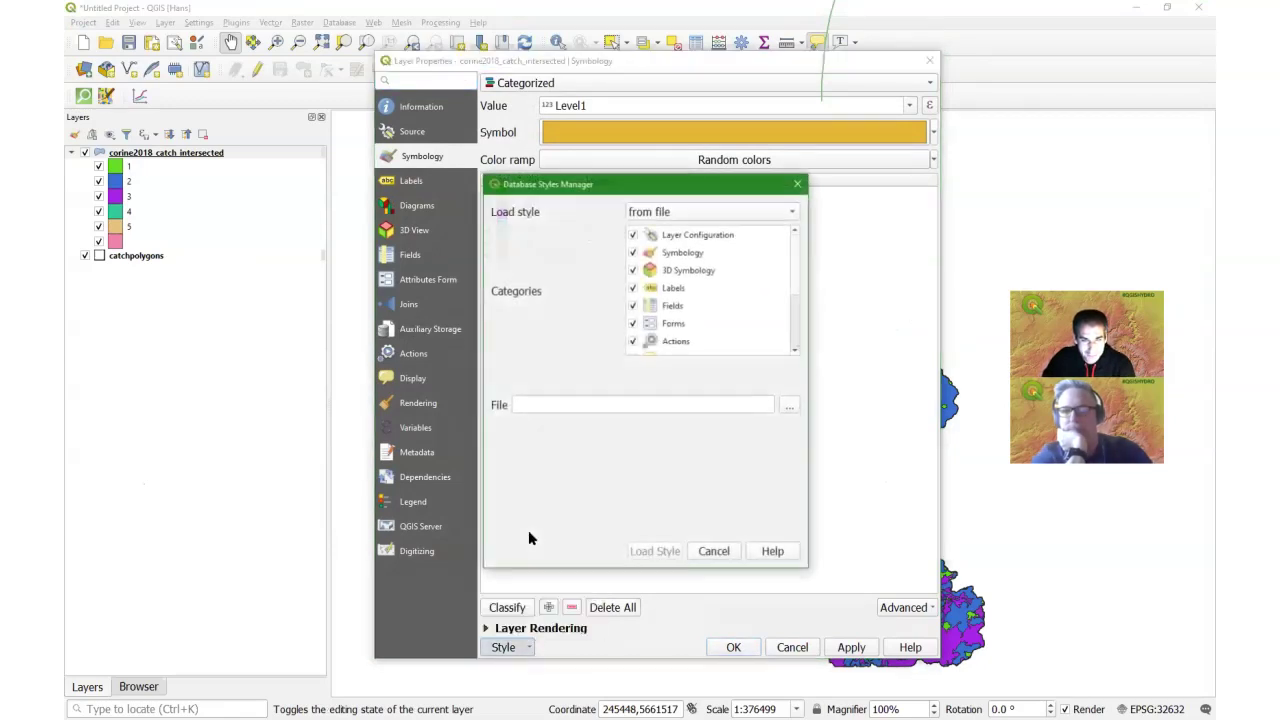
pyautogui.click(790, 407)
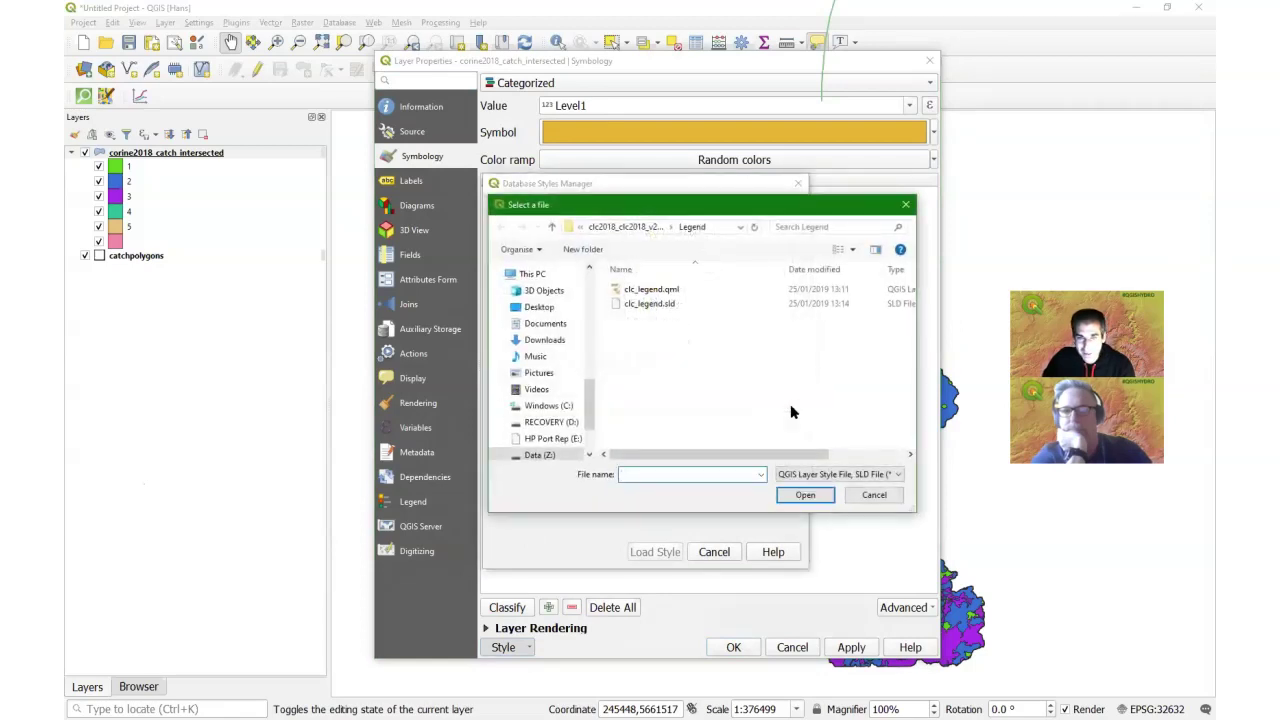
pyautogui.click(600, 227)
pyautogui.click(590, 228)
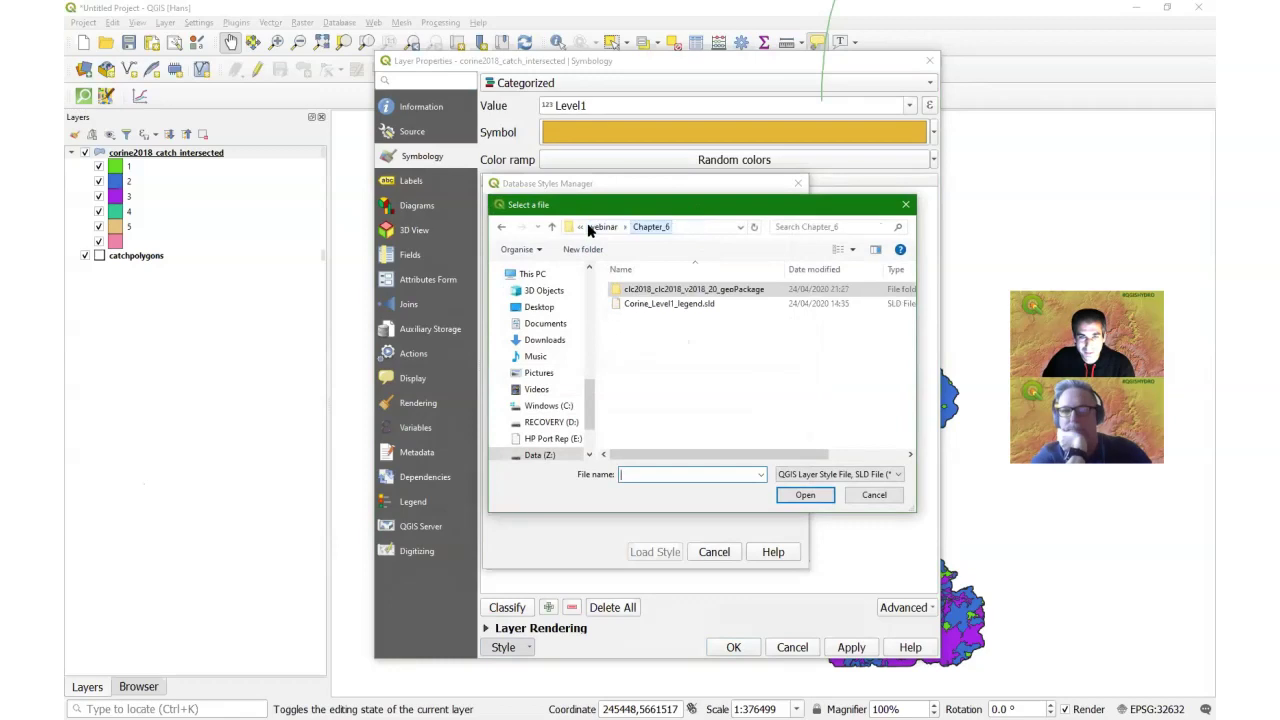
pyautogui.click(673, 304)
pyautogui.click(805, 495)
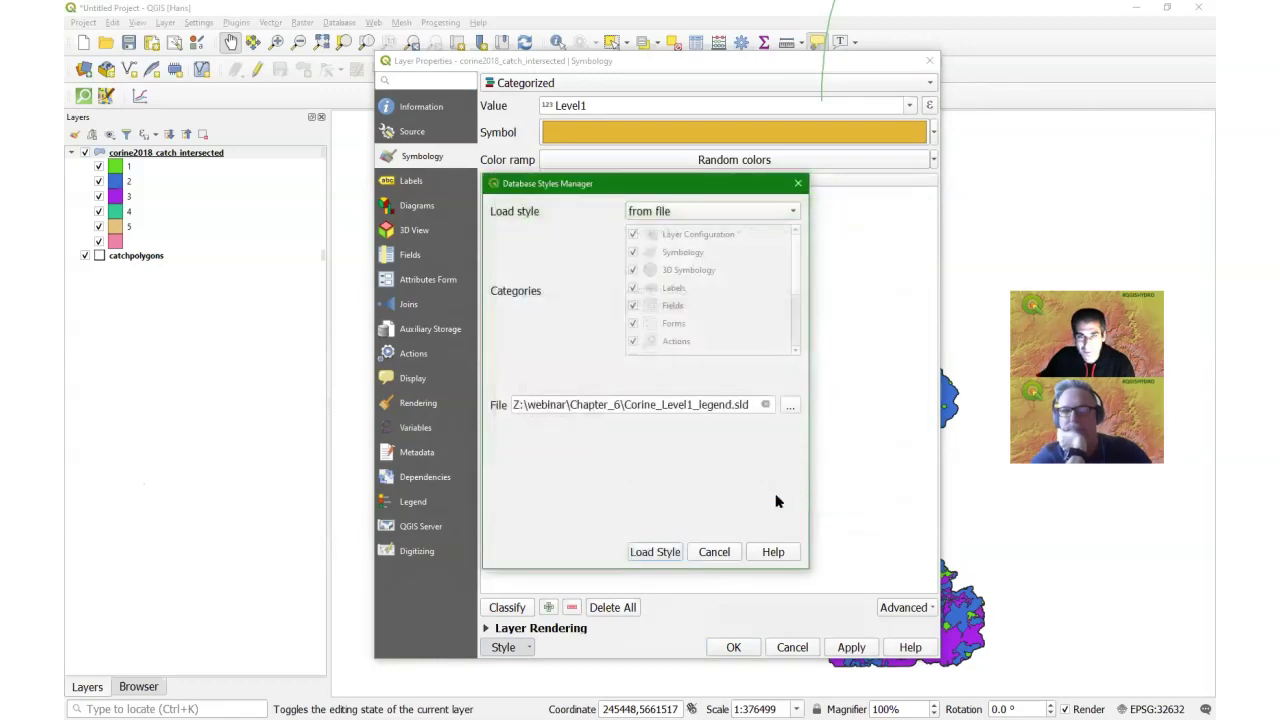
pyautogui.click(653, 552)
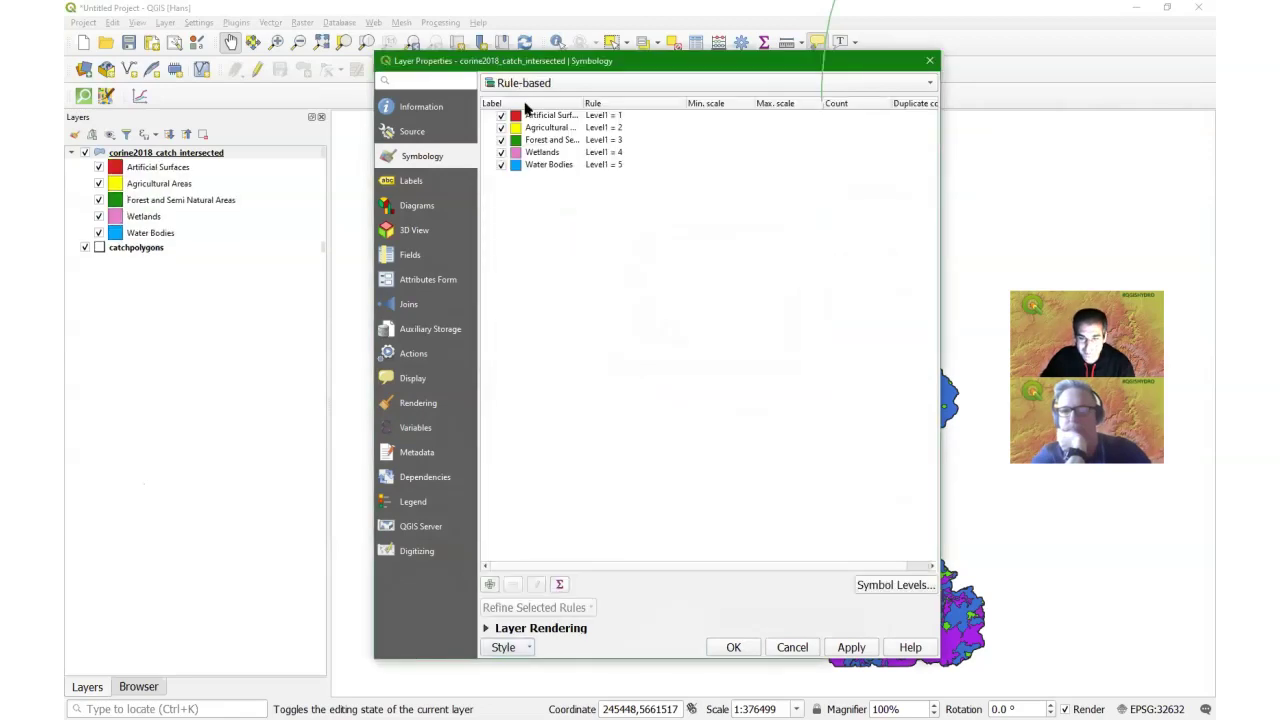
pyautogui.click(733, 647)
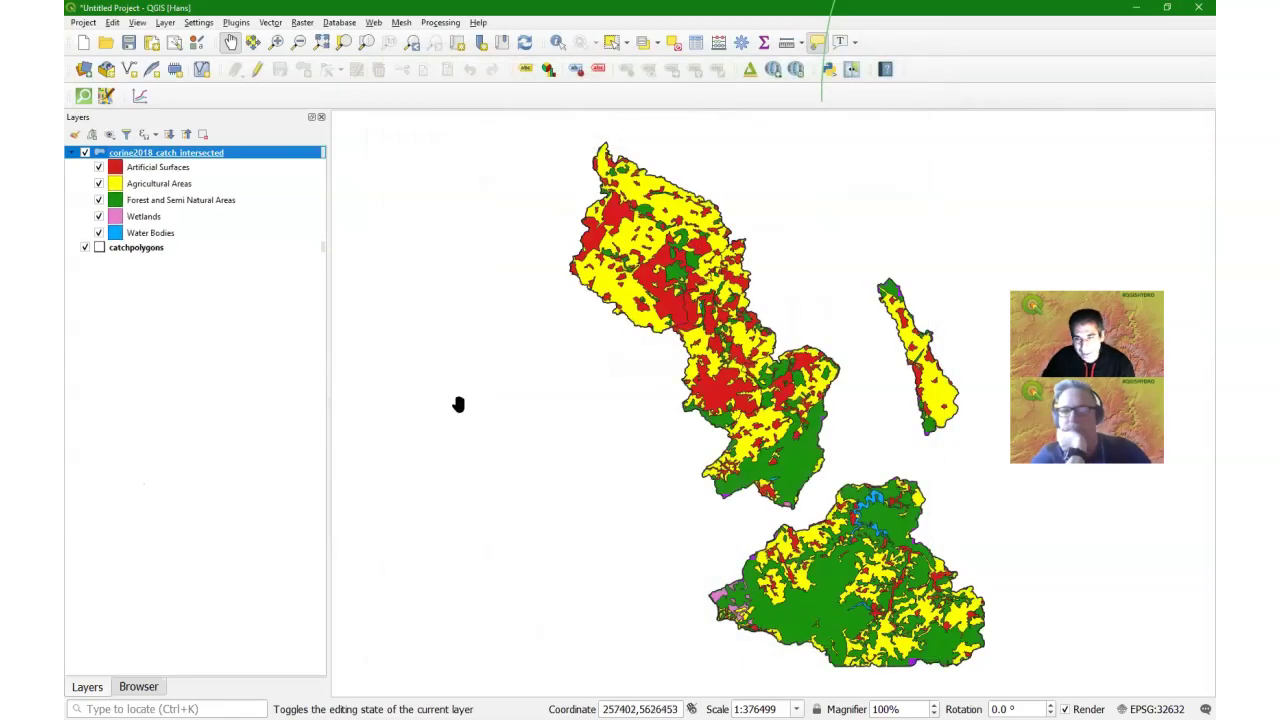
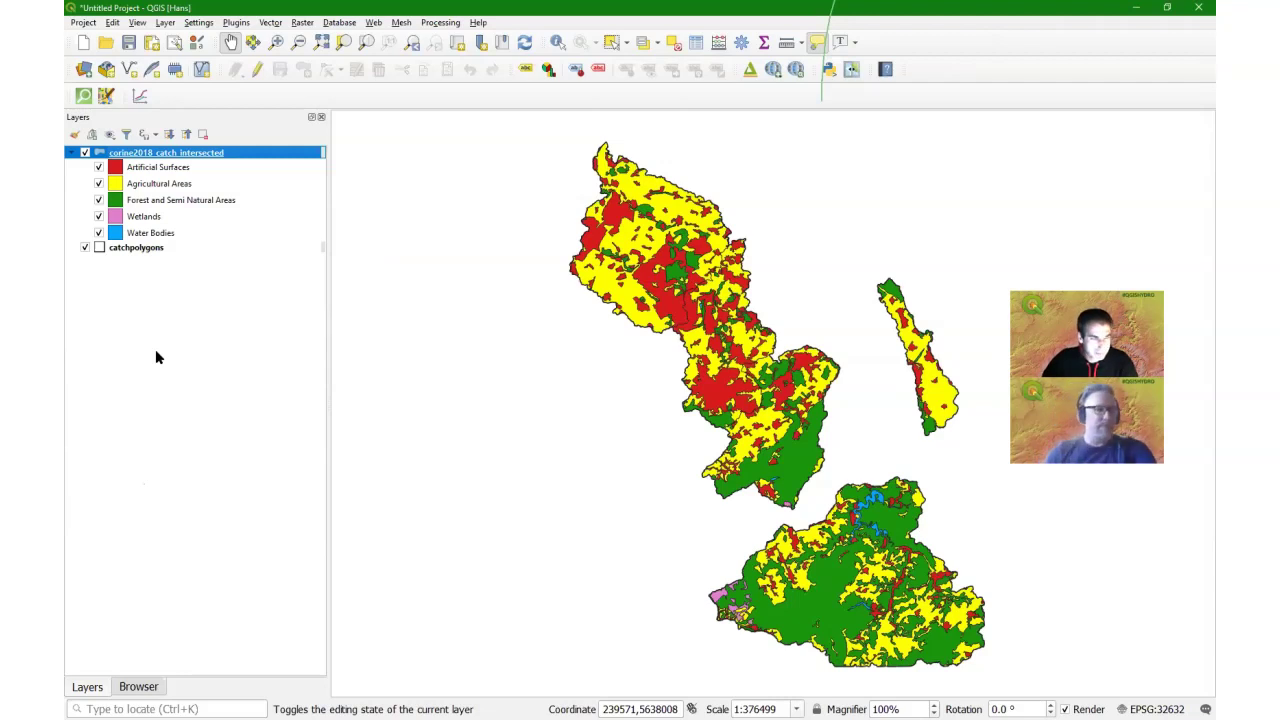
# Step: Open the corine2018_catch_intersected attribute table and position the window so part of the map shows
pyautogui.rightClick(126, 153)
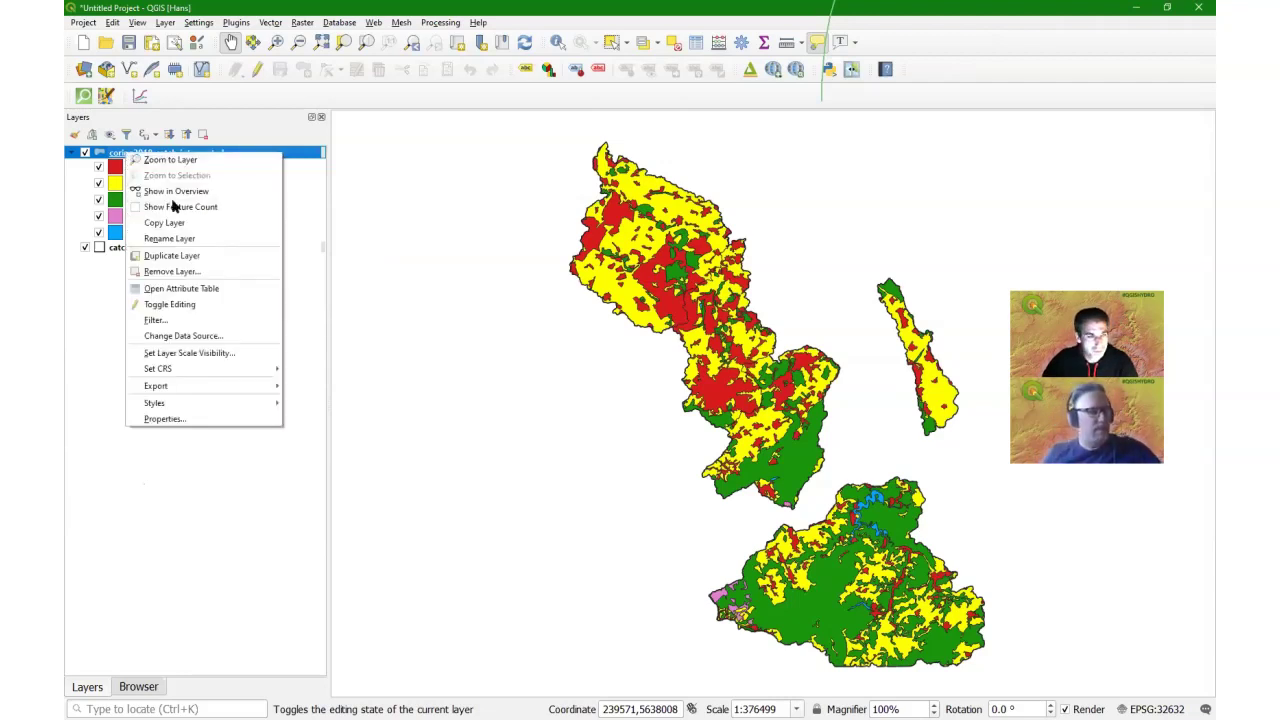
pyautogui.click(178, 288)
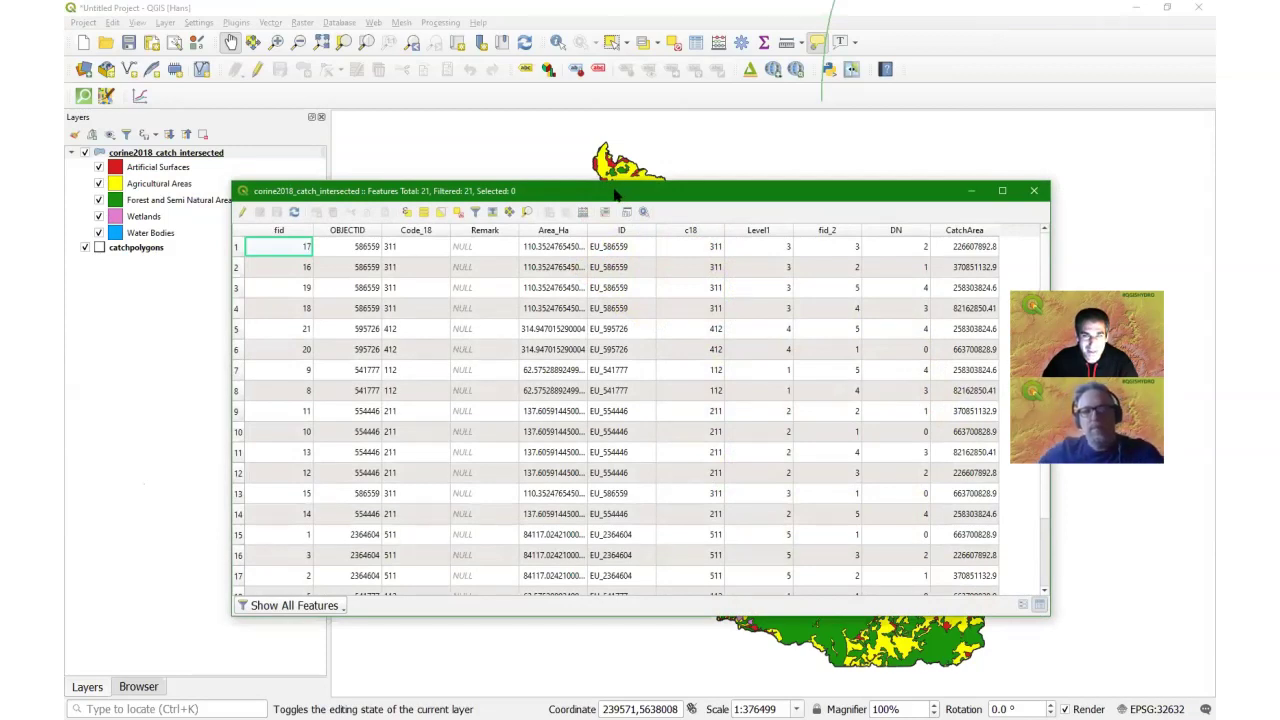
pyautogui.moveTo(615, 195); pyautogui.dragTo(520, 156)
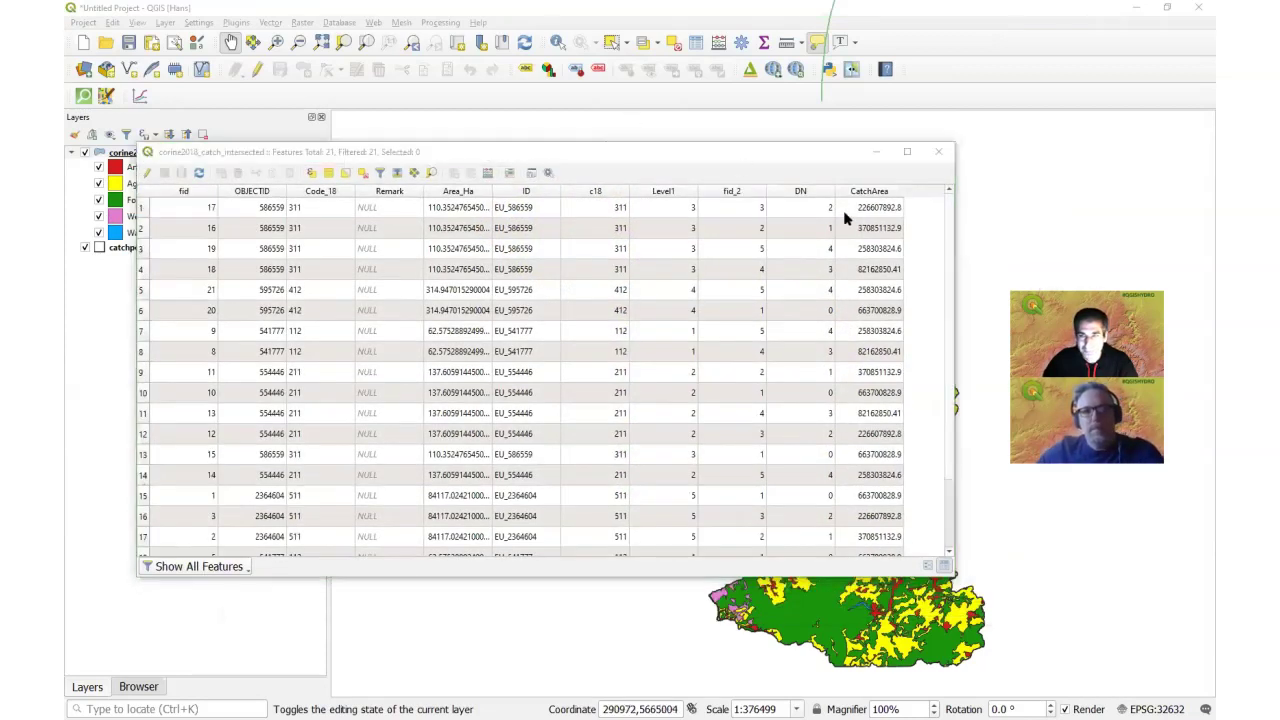
pyautogui.click(419, 152)
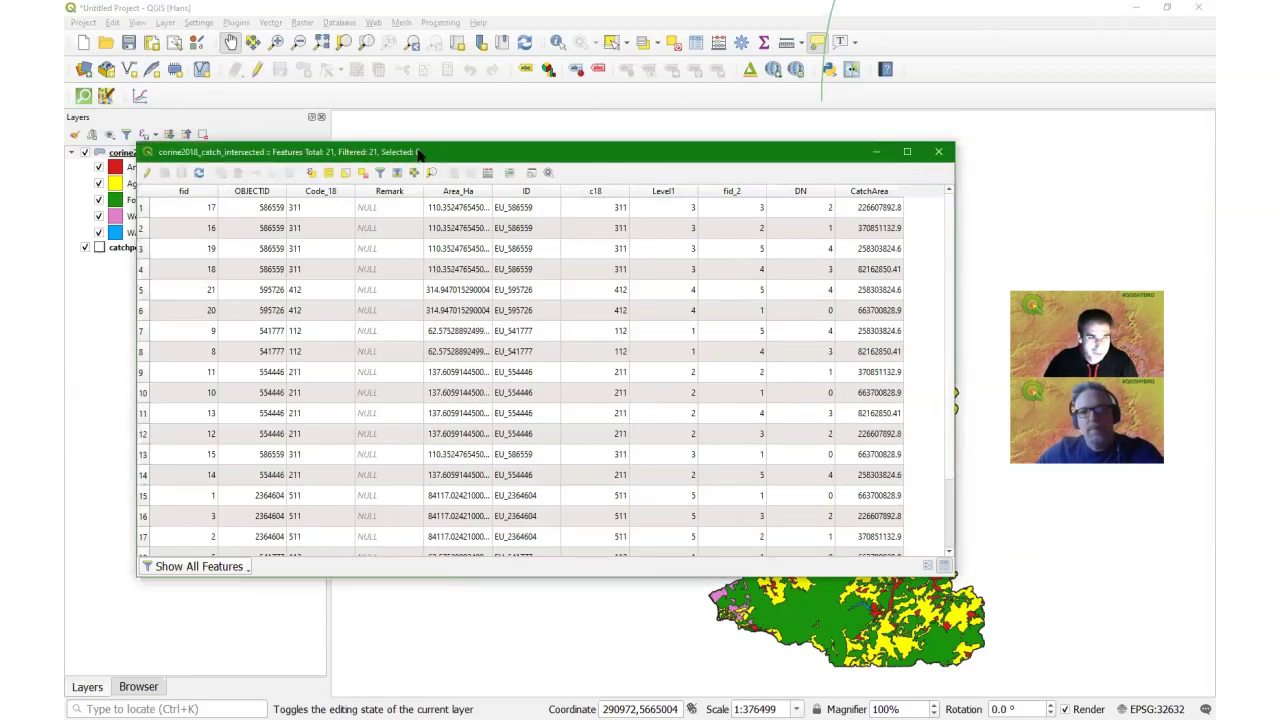
pyautogui.moveTo(418, 152); pyautogui.dragTo(428, 230)
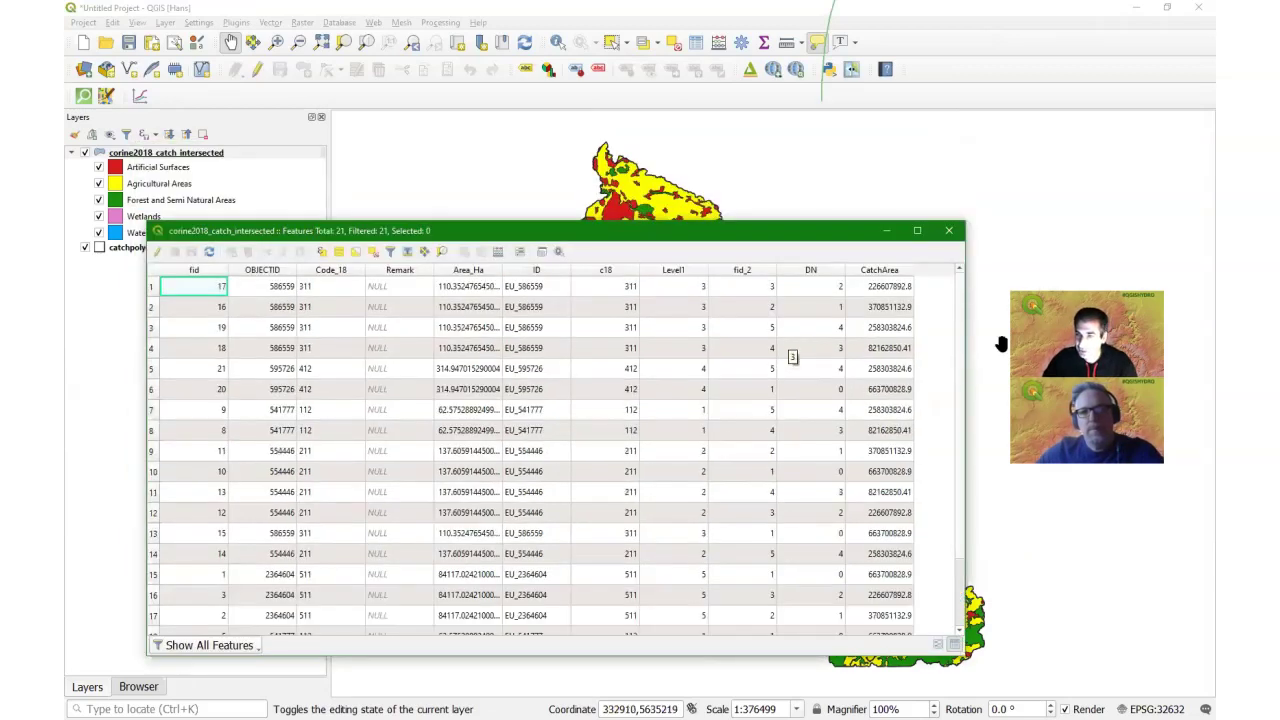
# Step: Enable editing and add a Decimal number (real) field ClassArea with comment 'Area of Class (m2)'
pyautogui.click(158, 250)
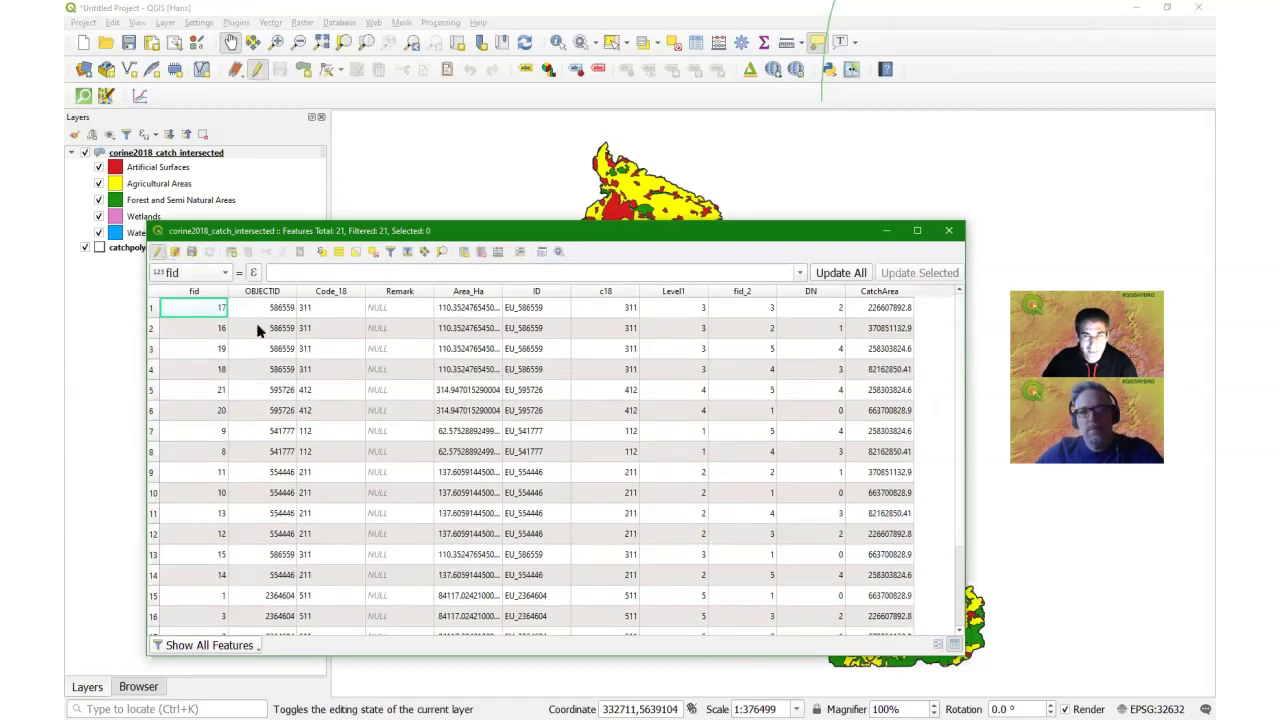
pyautogui.click(464, 251)
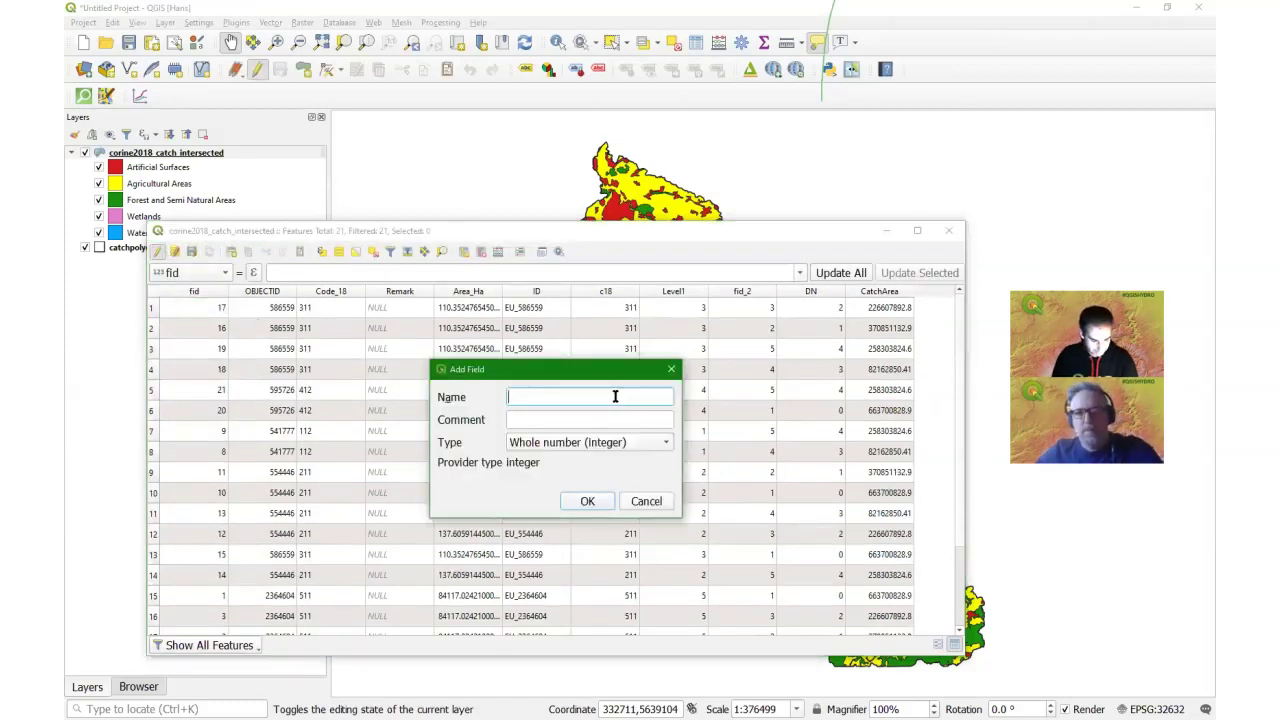
pyautogui.write('ClassArea')
pyautogui.click(585, 418)
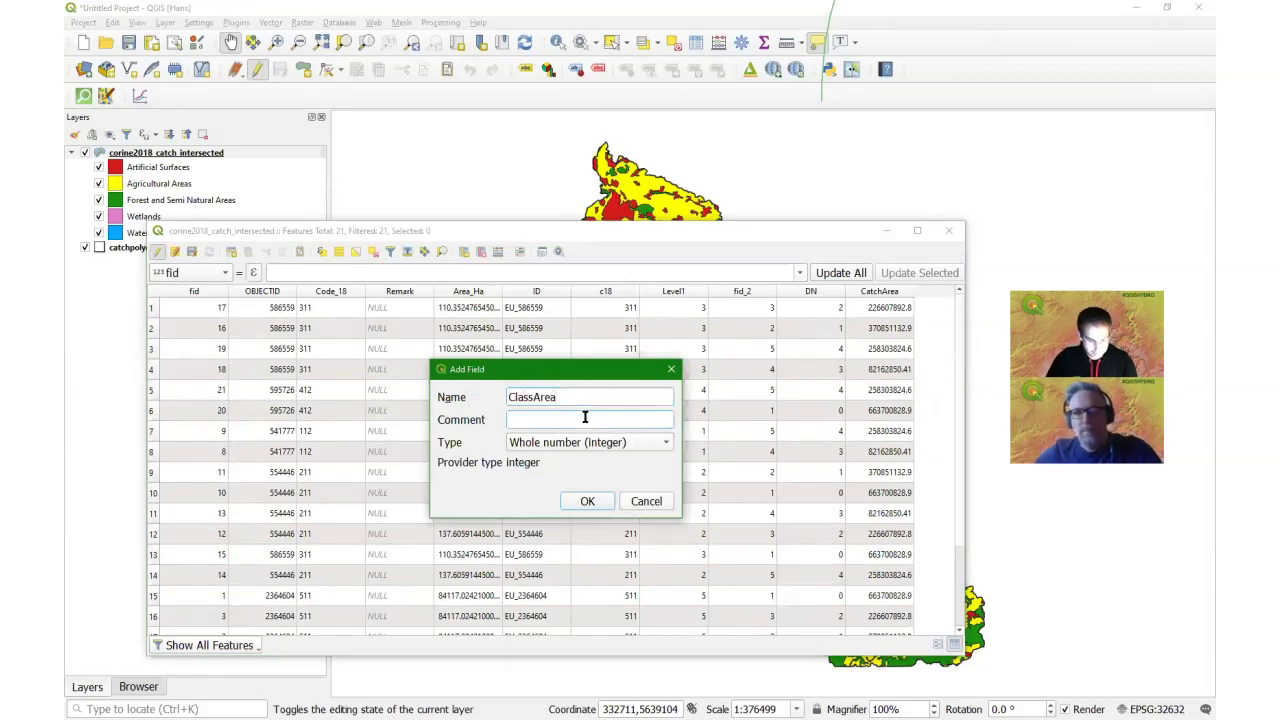
pyautogui.write('Area ')
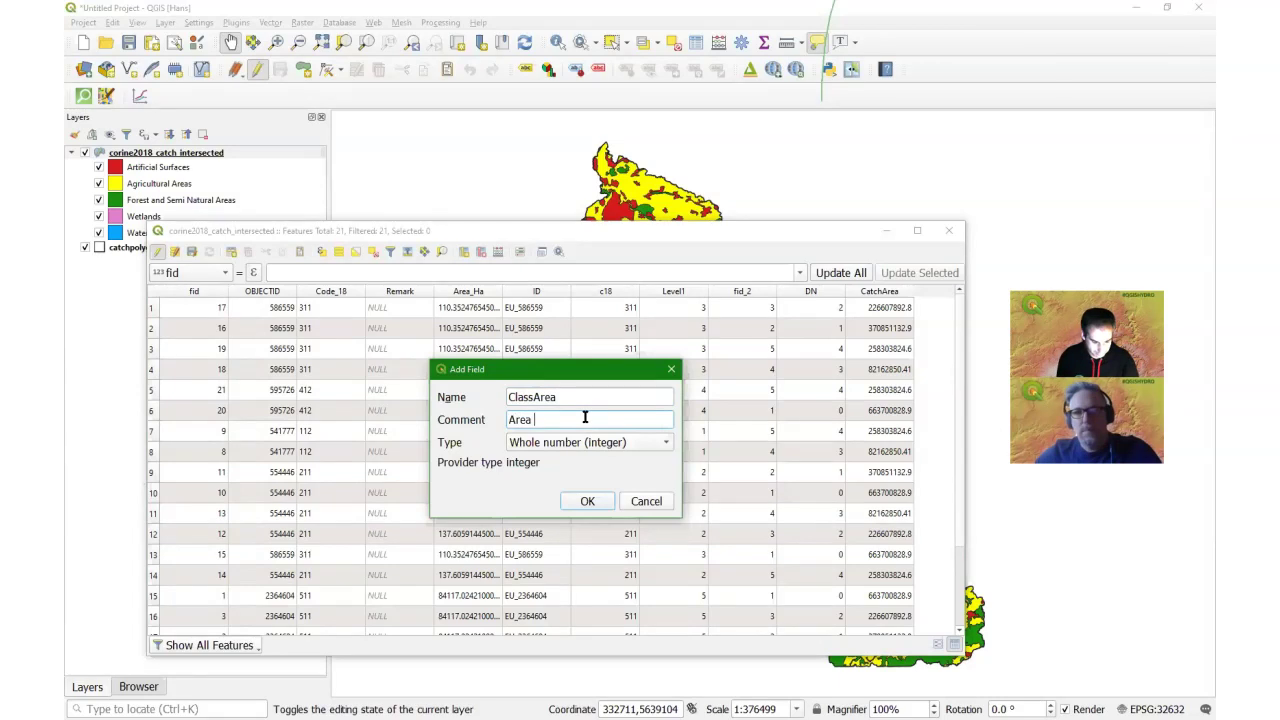
pyautogui.write('of Class ')
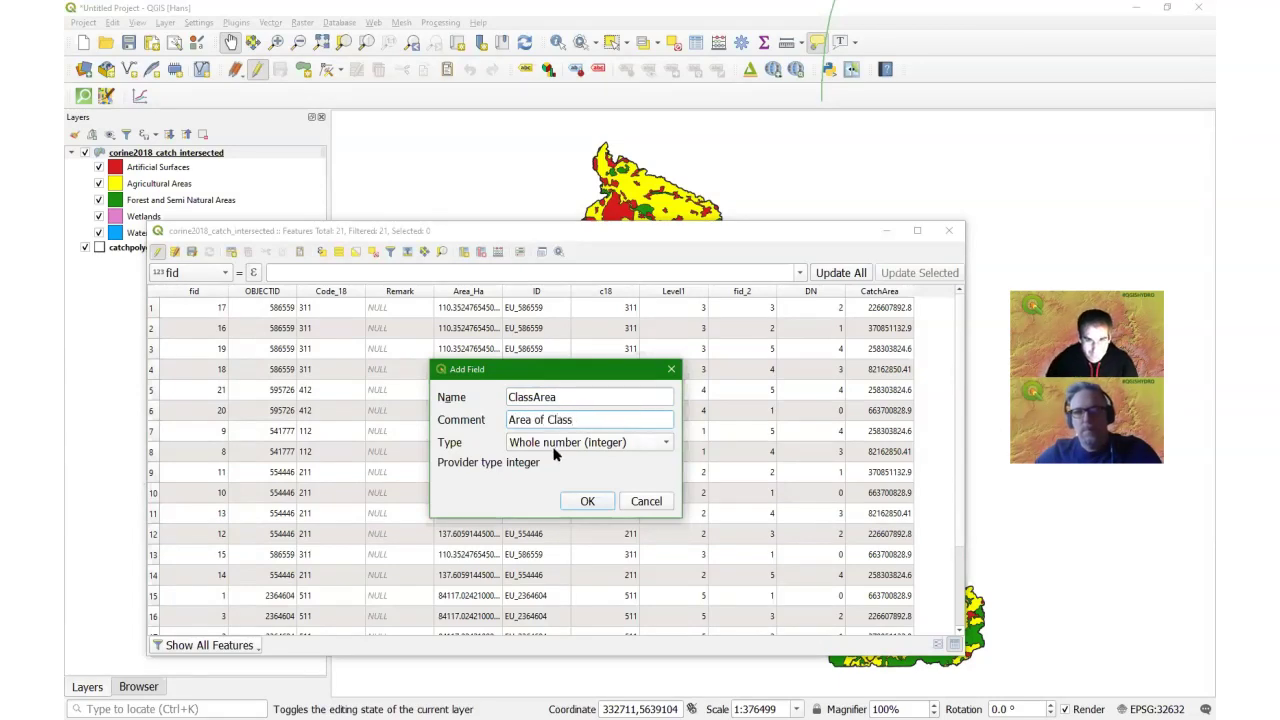
pyautogui.write('(m2')
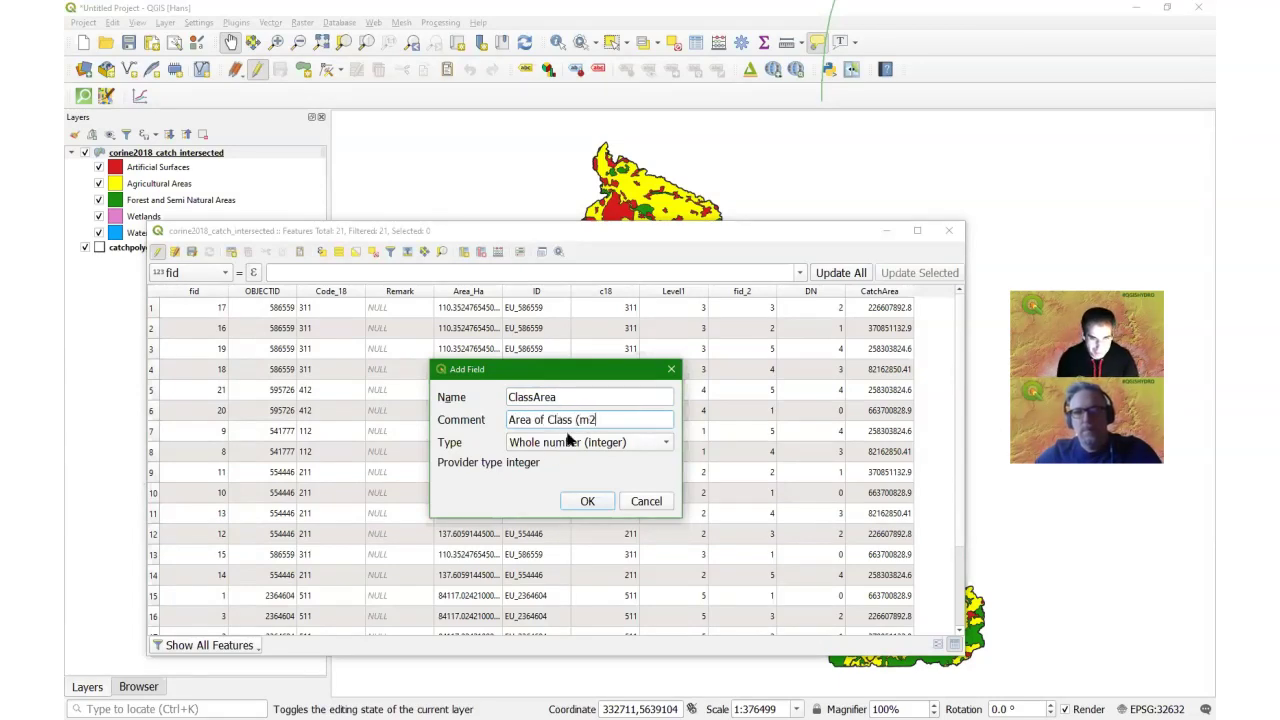
pyautogui.click(552, 446)
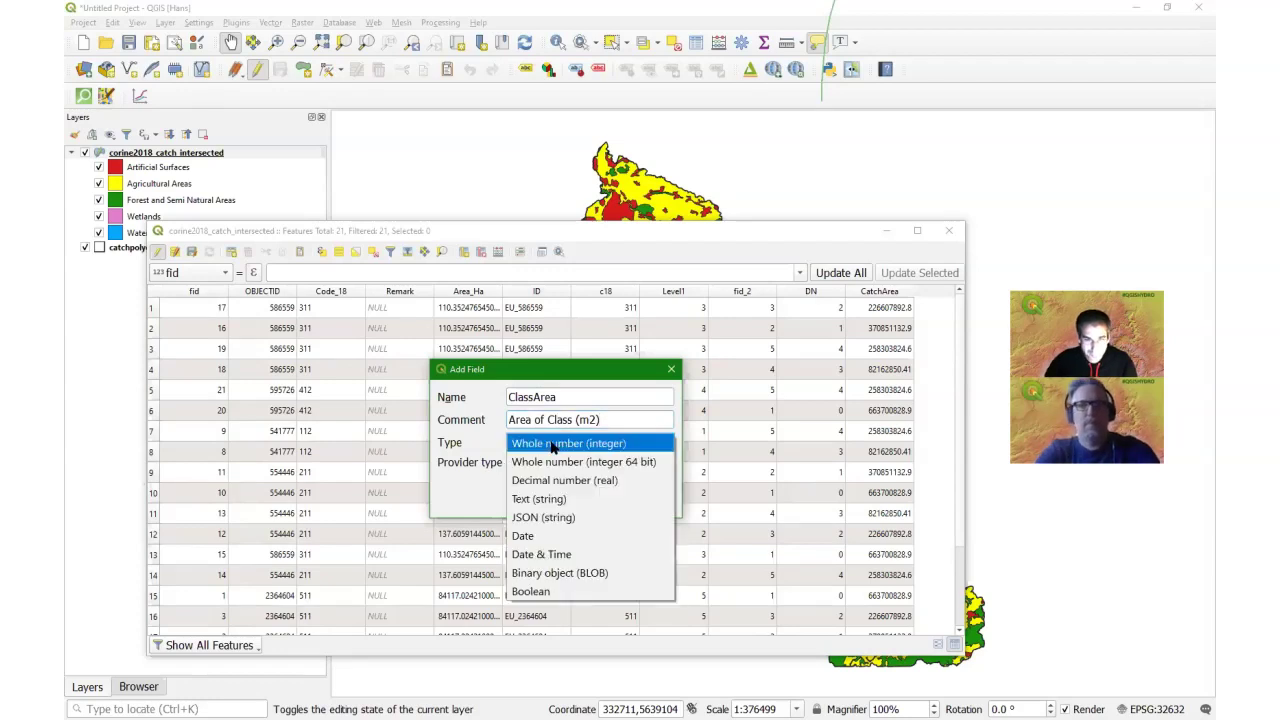
pyautogui.click(555, 479)
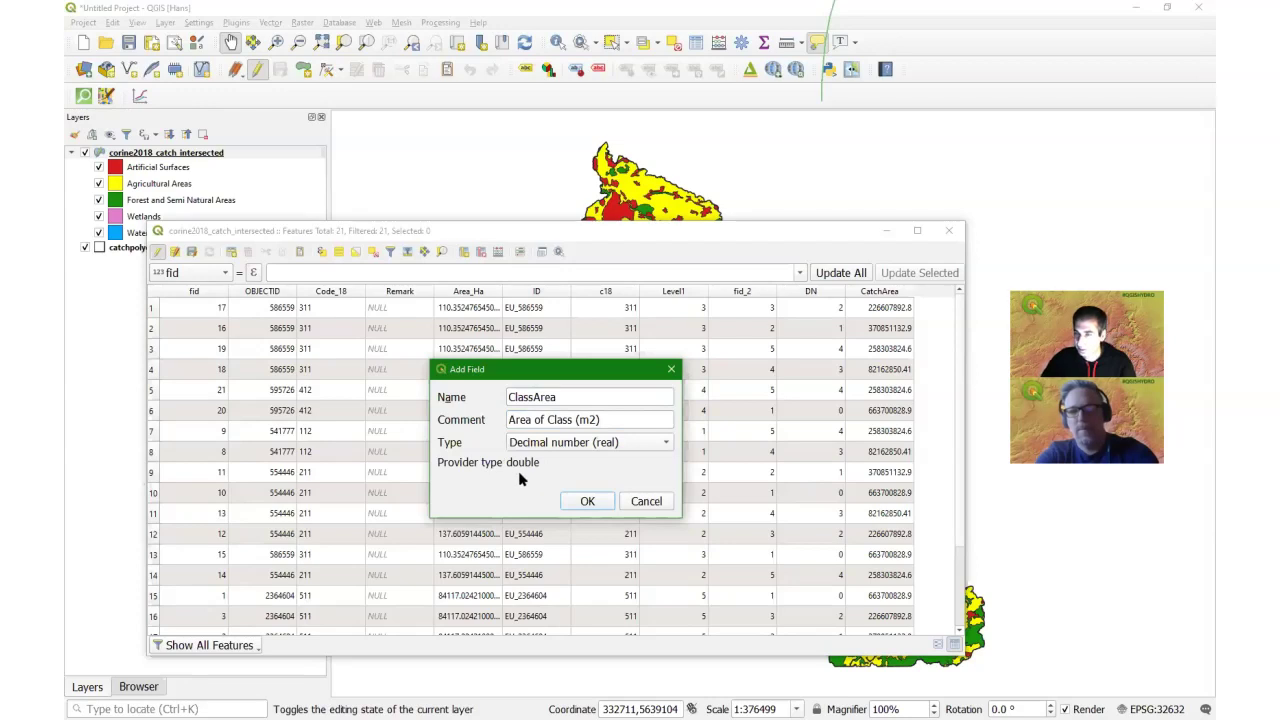
pyautogui.click(587, 503)
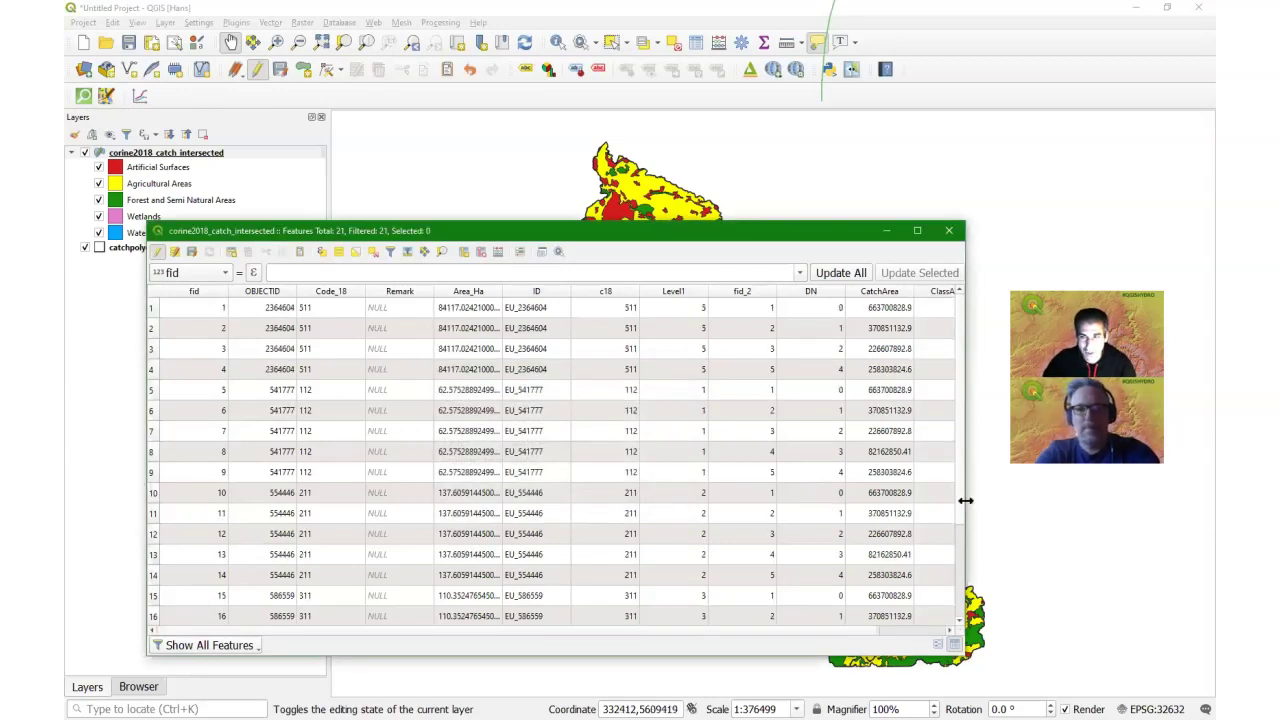
# Step: Fill ClassArea for all 21 features using the $area expression
pyautogui.moveTo(965, 500); pyautogui.dragTo(1017, 500)
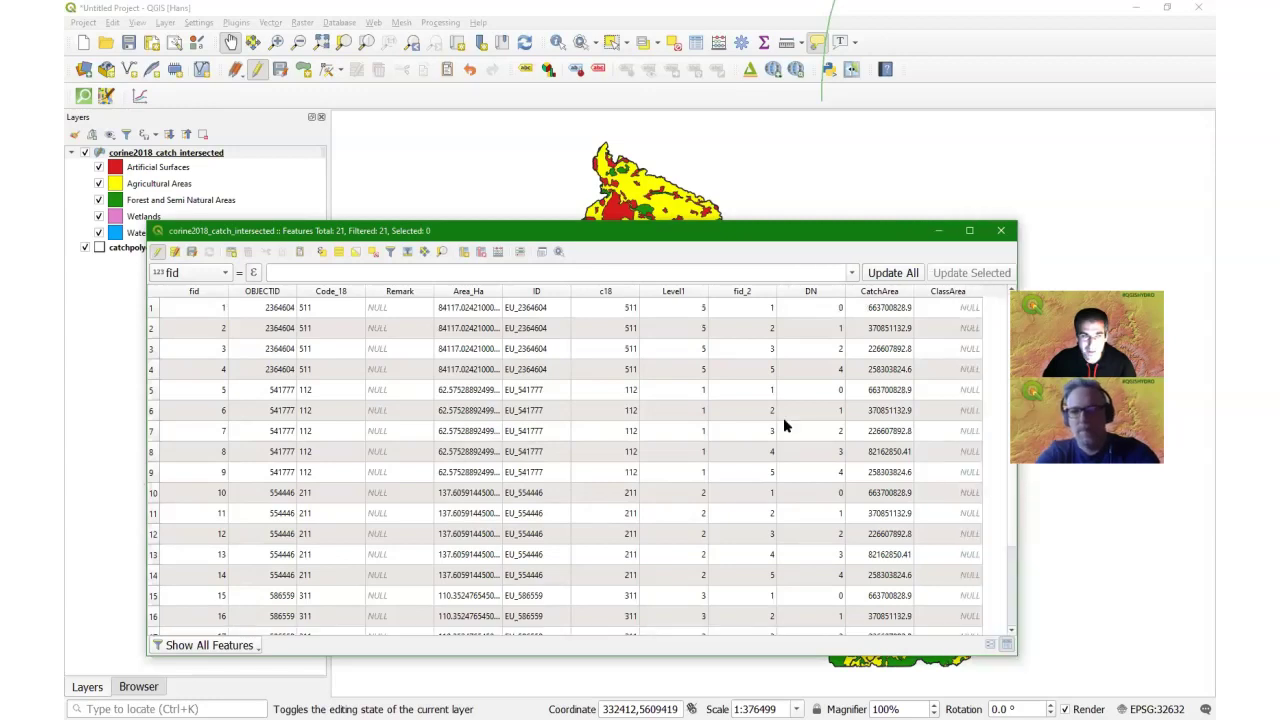
pyautogui.click(228, 275)
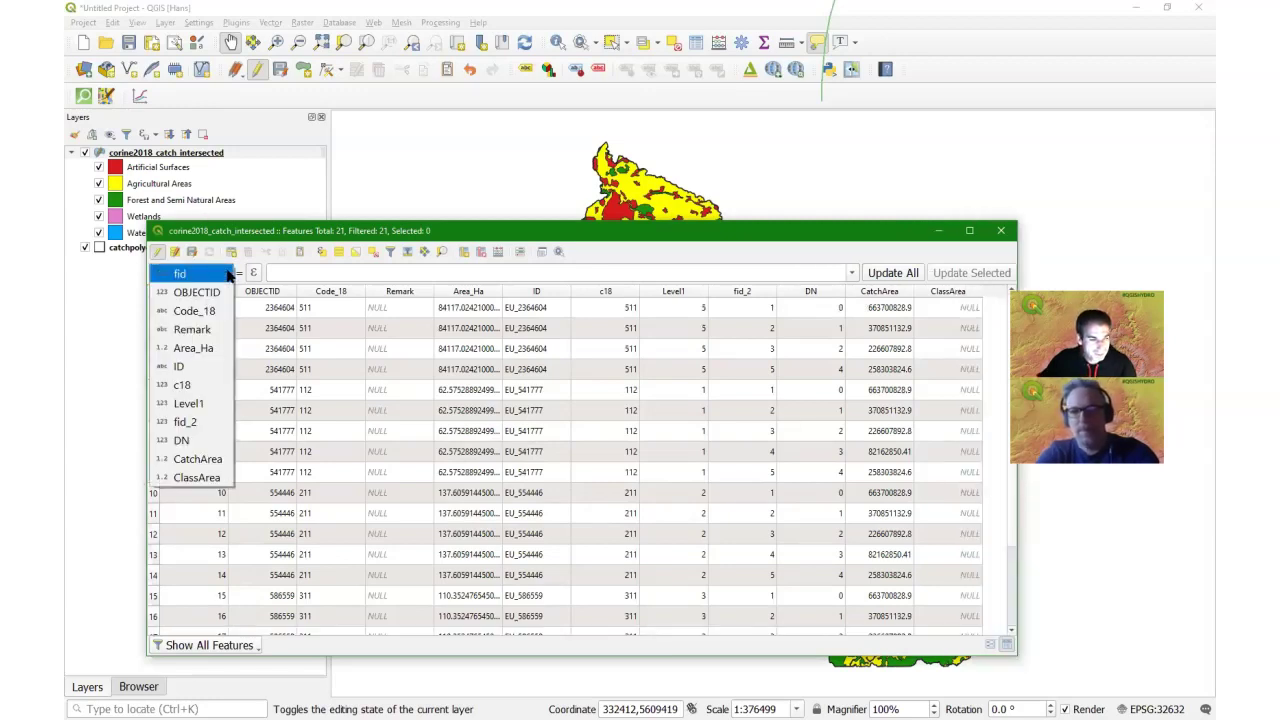
pyautogui.click(205, 477)
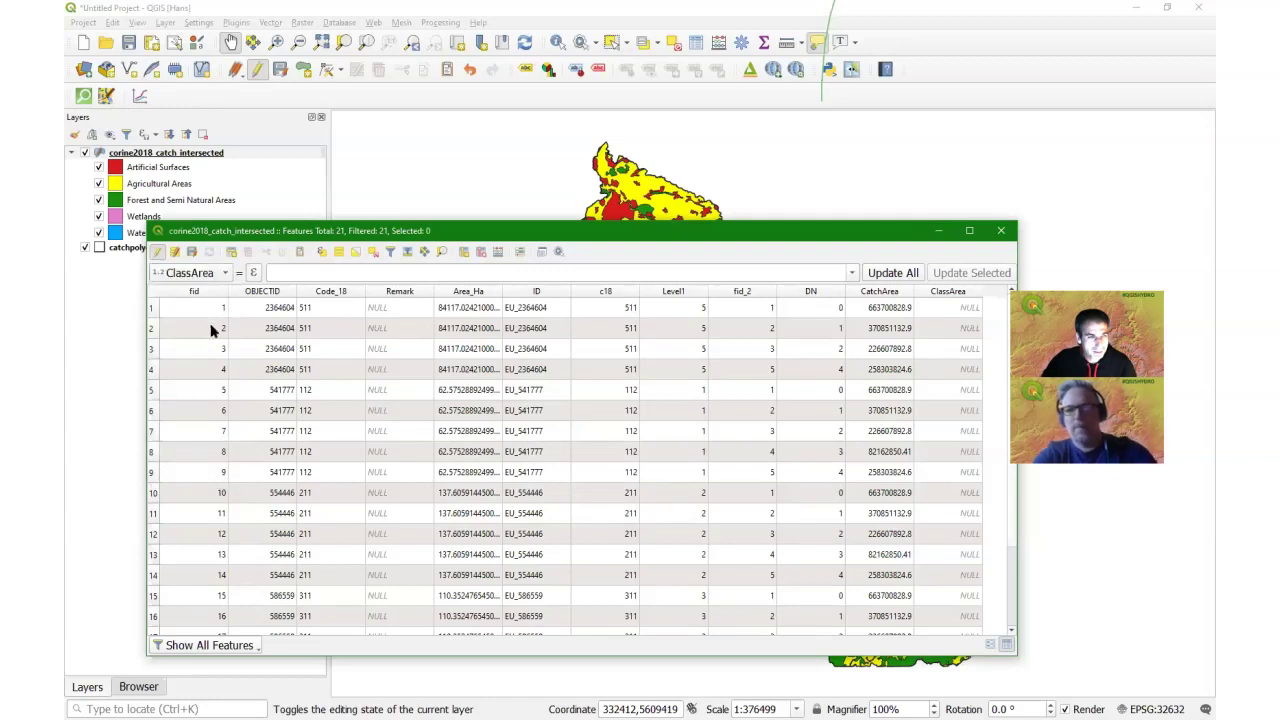
pyautogui.click(290, 269)
pyautogui.write('$area')
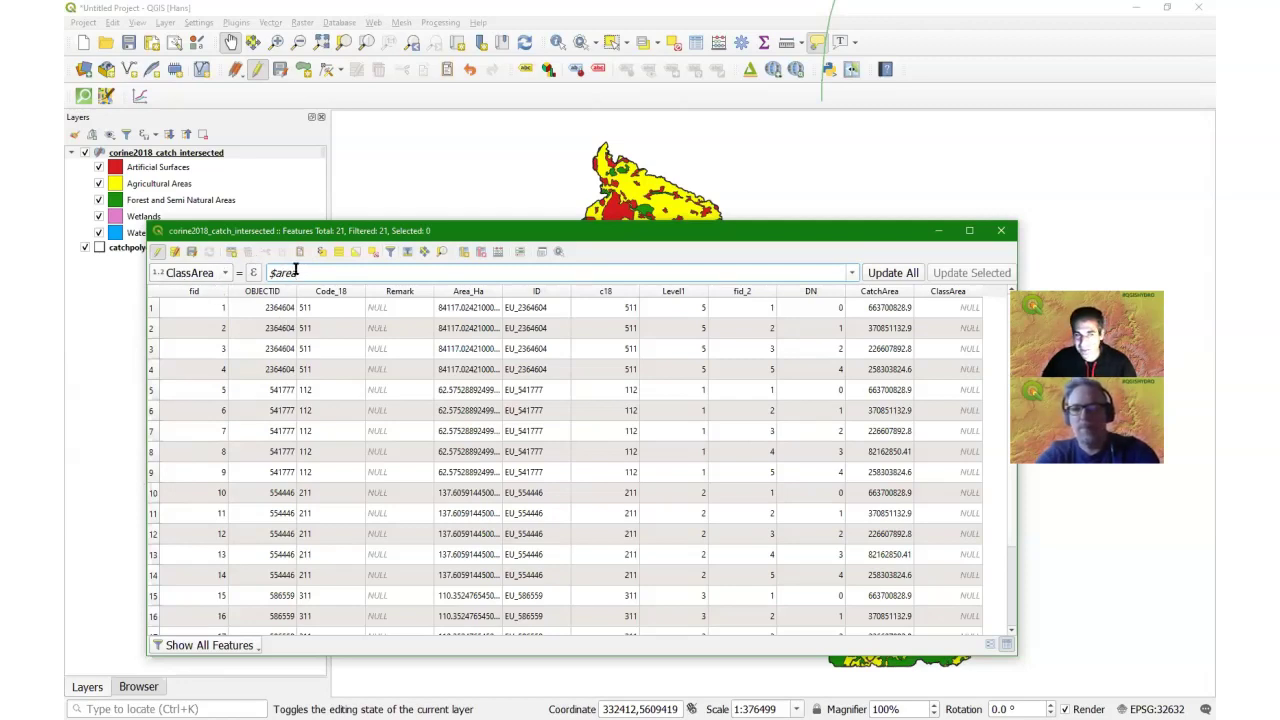
pyautogui.click(895, 273)
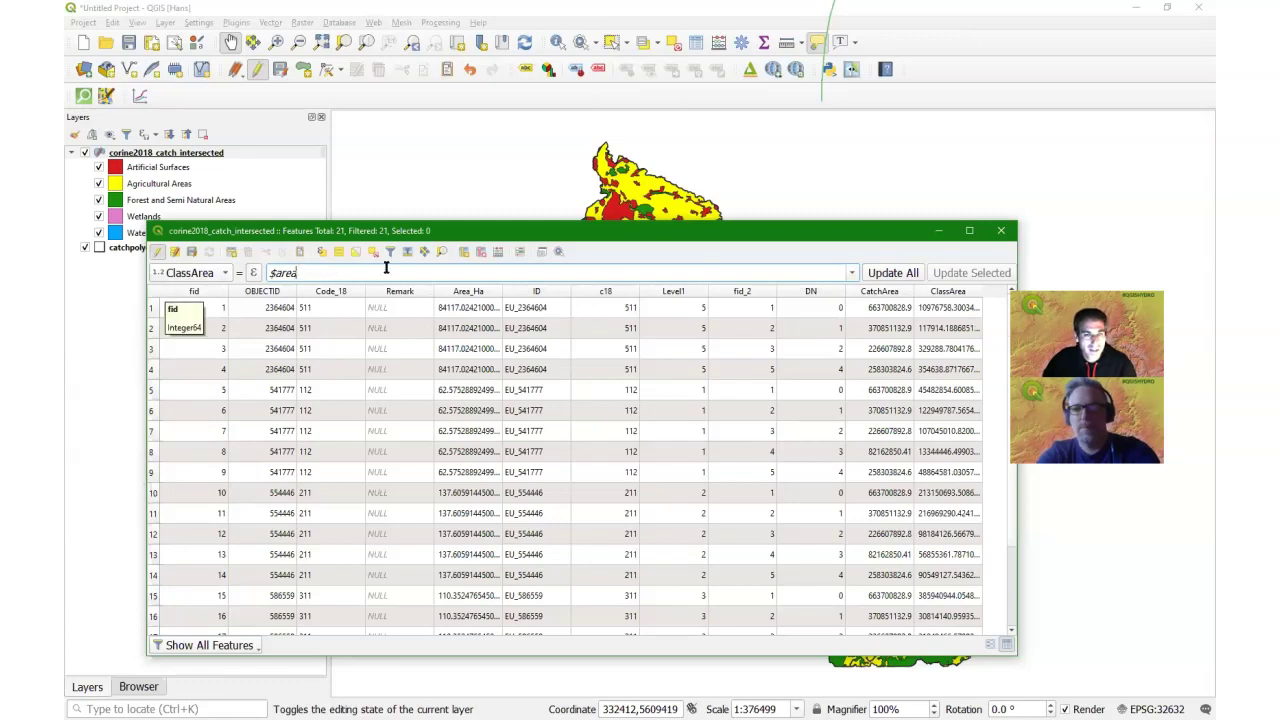
# Step: In the Field Calculator, set up a new decimal output field named Percentage
pyautogui.click(497, 253)
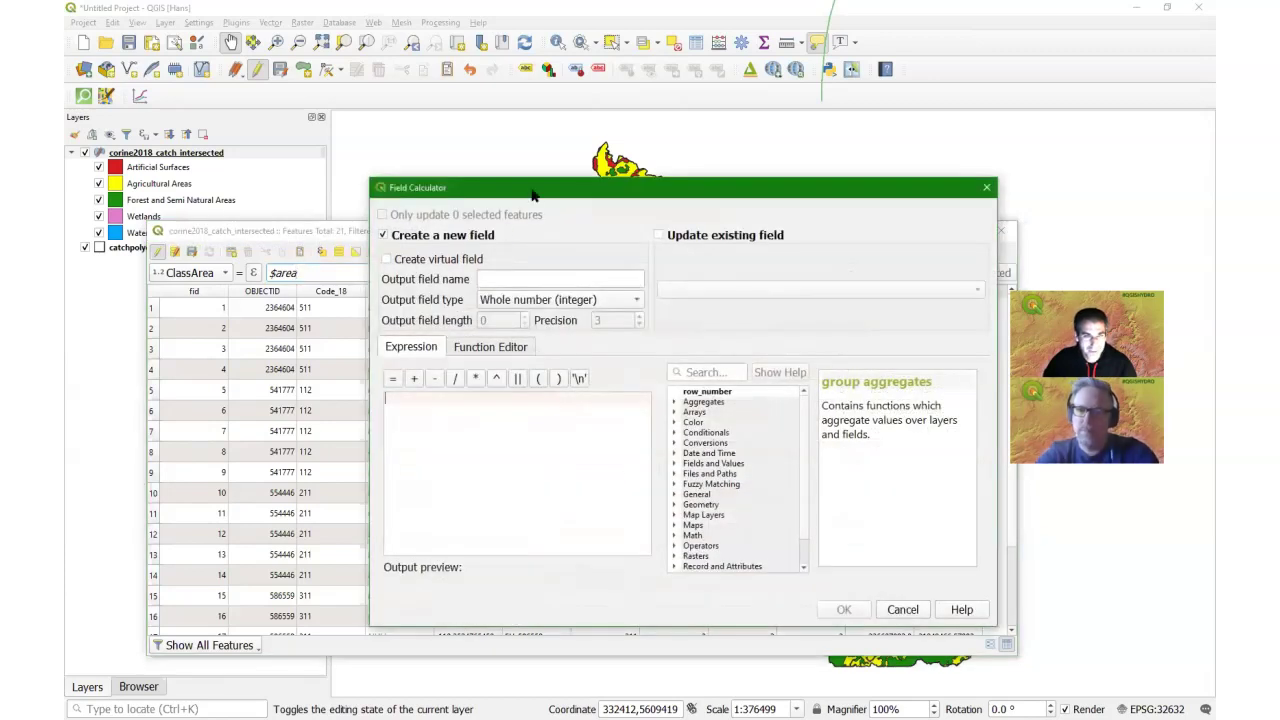
pyautogui.moveTo(533, 192); pyautogui.dragTo(444, 149)
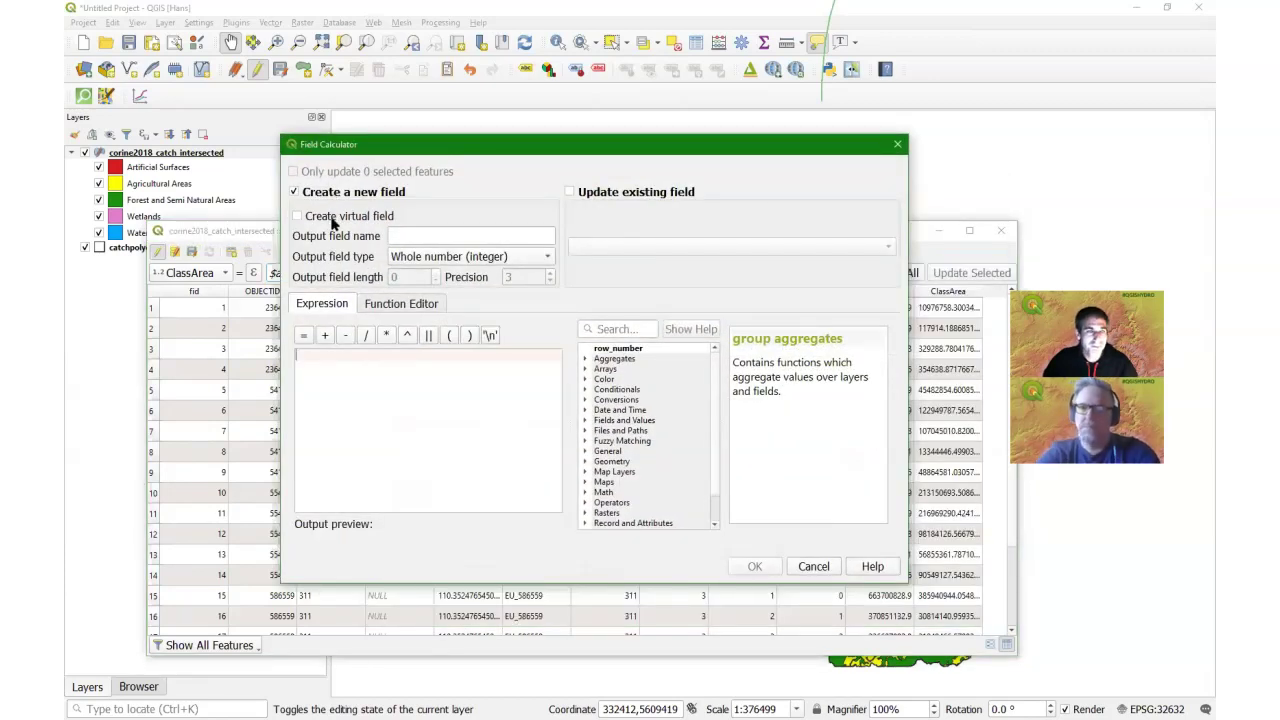
pyautogui.moveTo(362, 224)
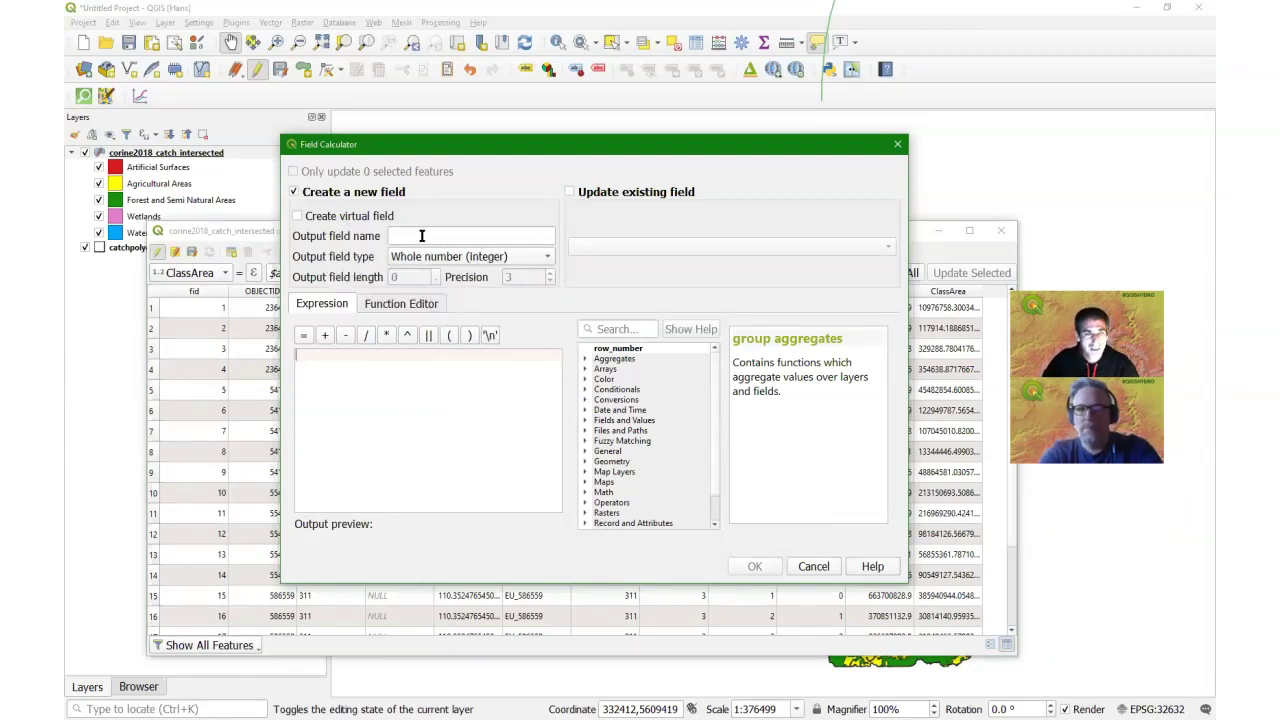
pyautogui.click(421, 236)
pyautogui.write('Percentage')
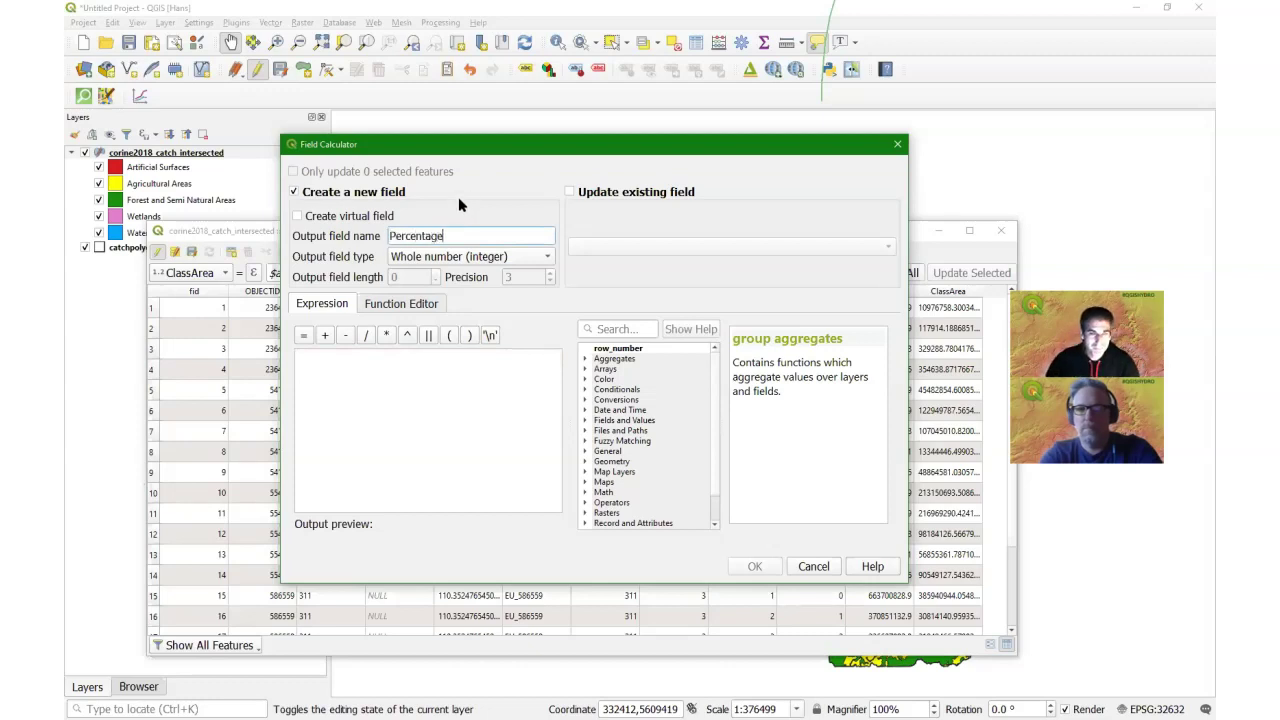
pyautogui.click(440, 257)
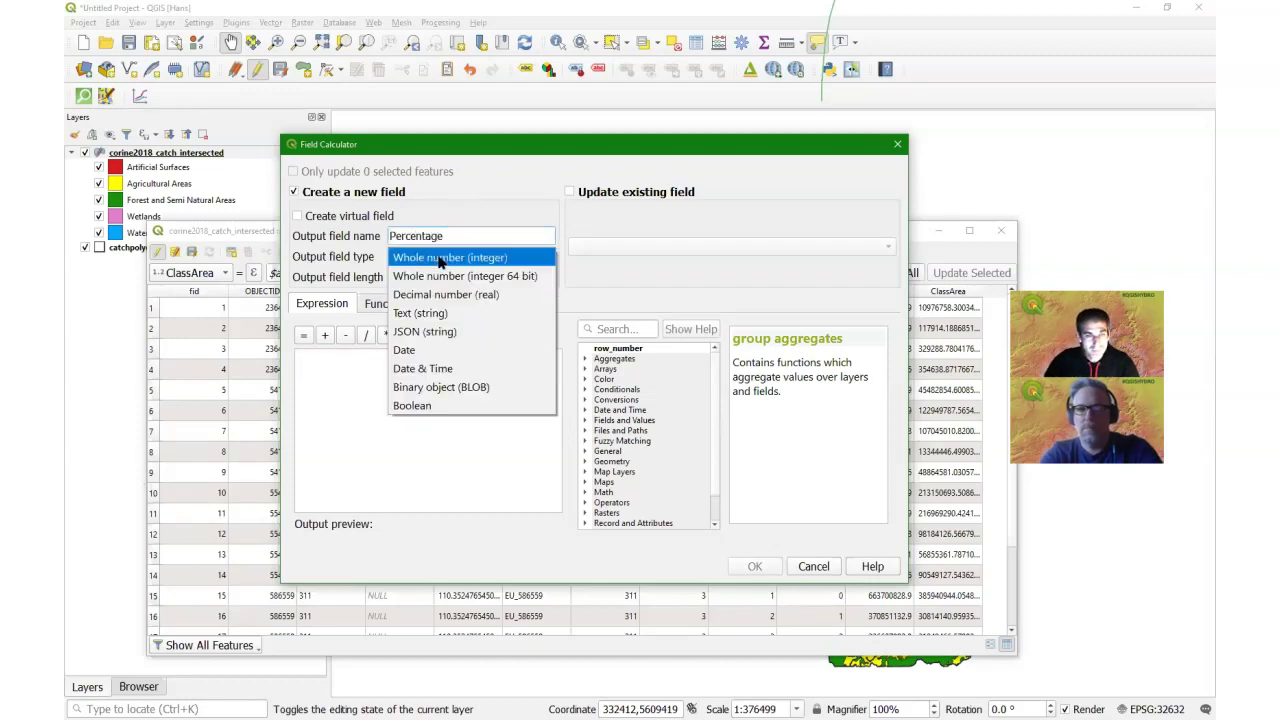
pyautogui.click(430, 295)
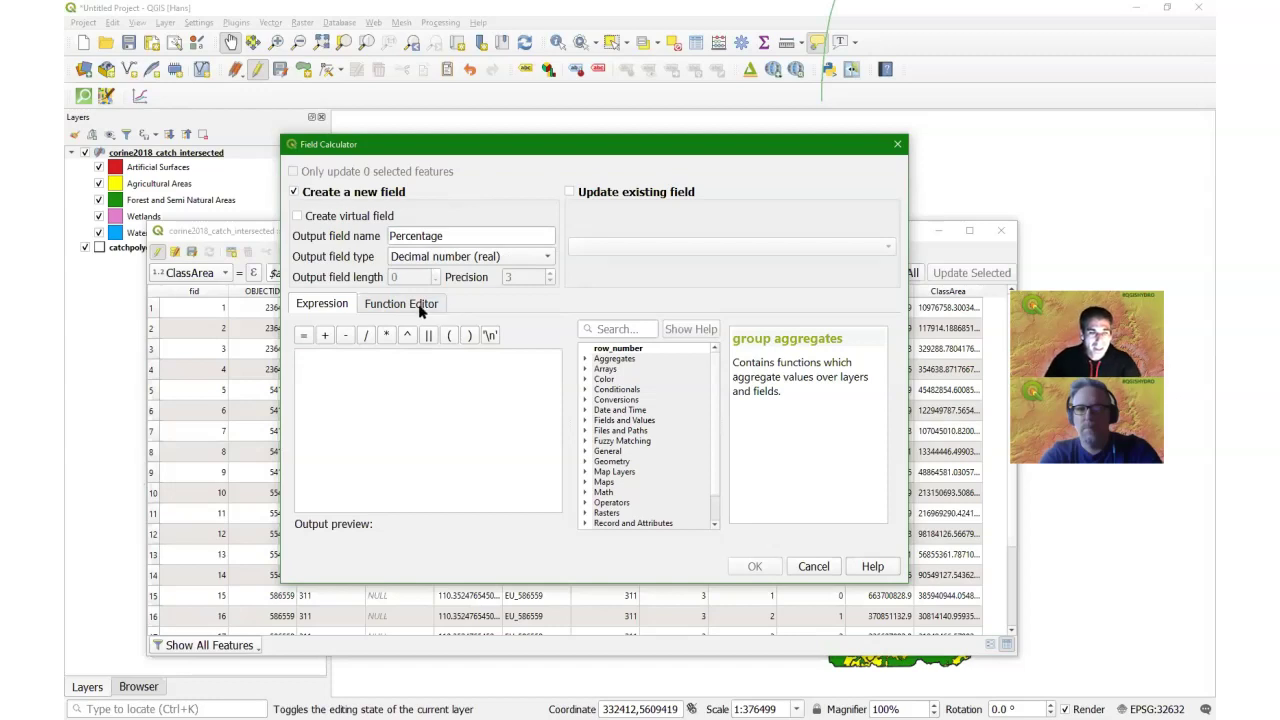
# Step: Build the expression ("ClassArea" / "CatchArea") * 100 and create the Percentage field
pyautogui.click(397, 366)
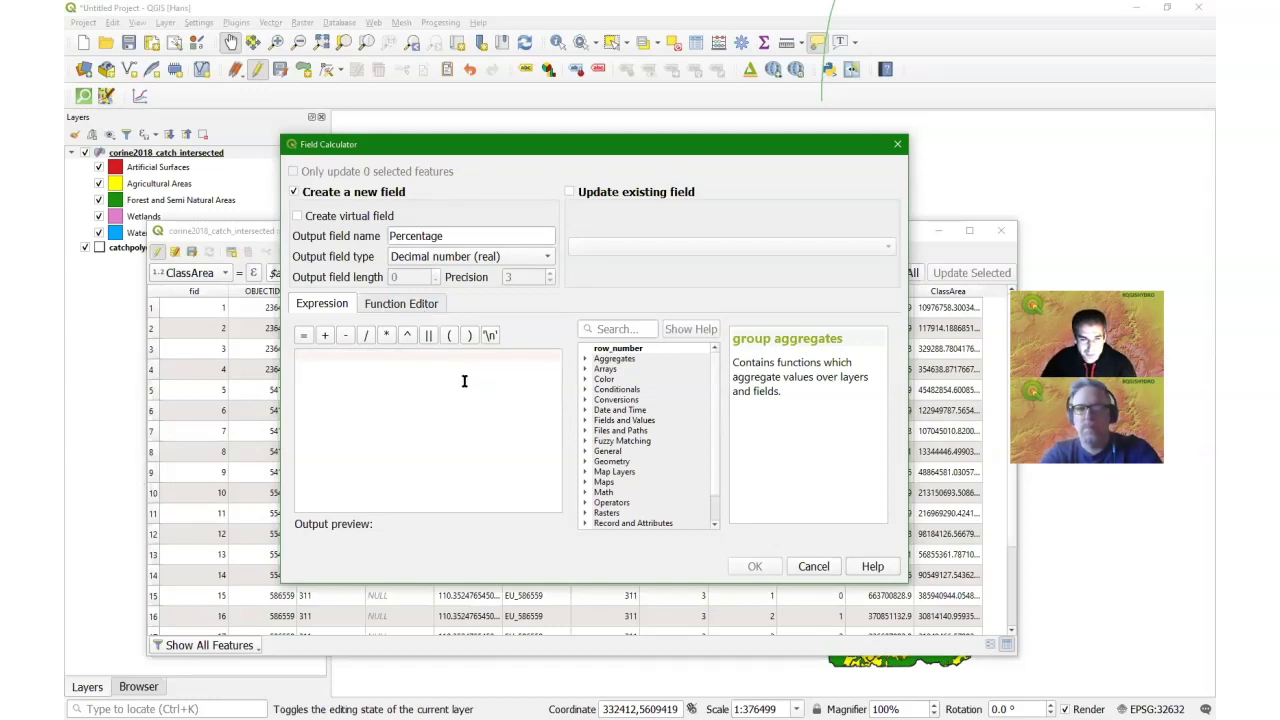
pyautogui.click(449, 336)
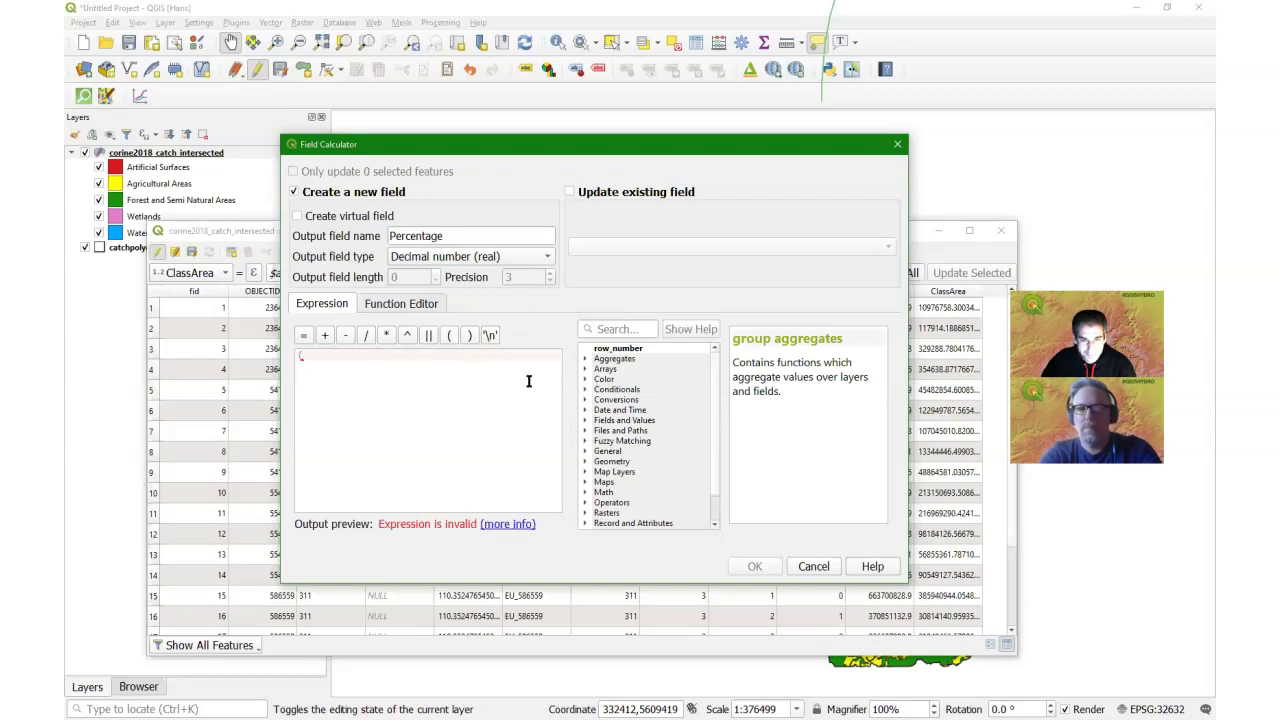
pyautogui.click(585, 420)
pyautogui.scroll(-1, 658, 451)
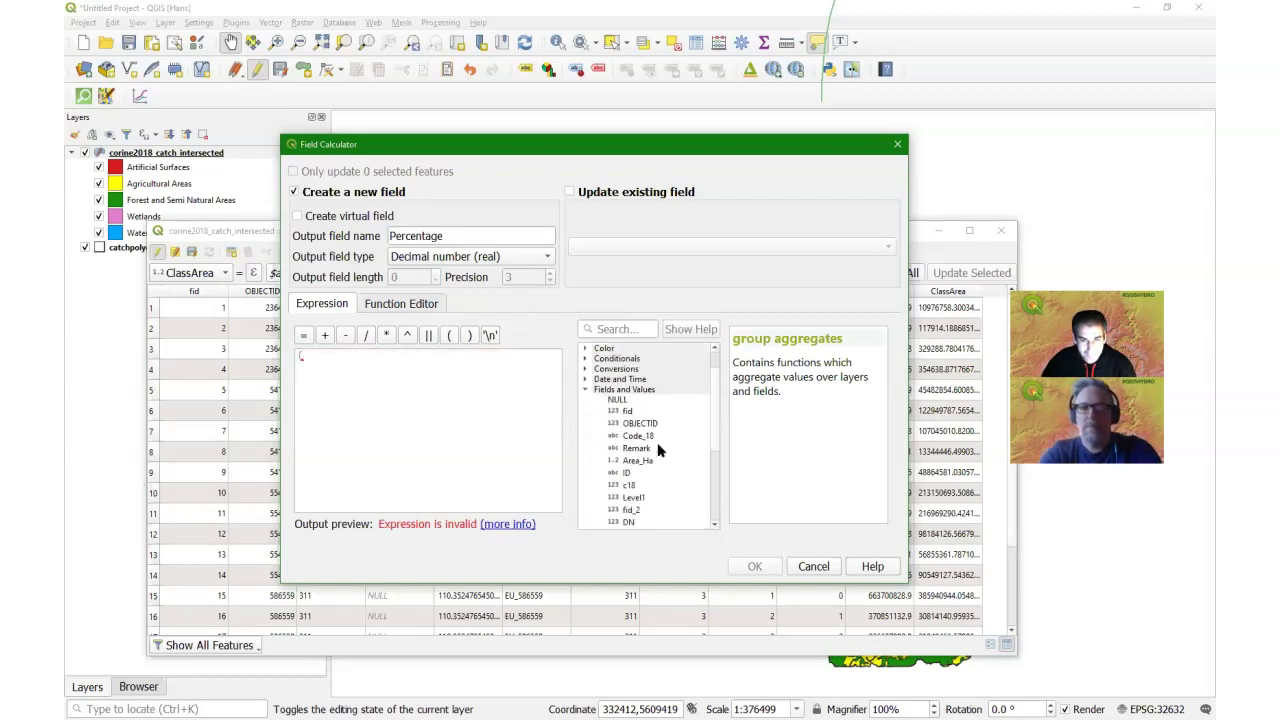
pyautogui.scroll(-1, 658, 451)
pyautogui.click(634, 516)
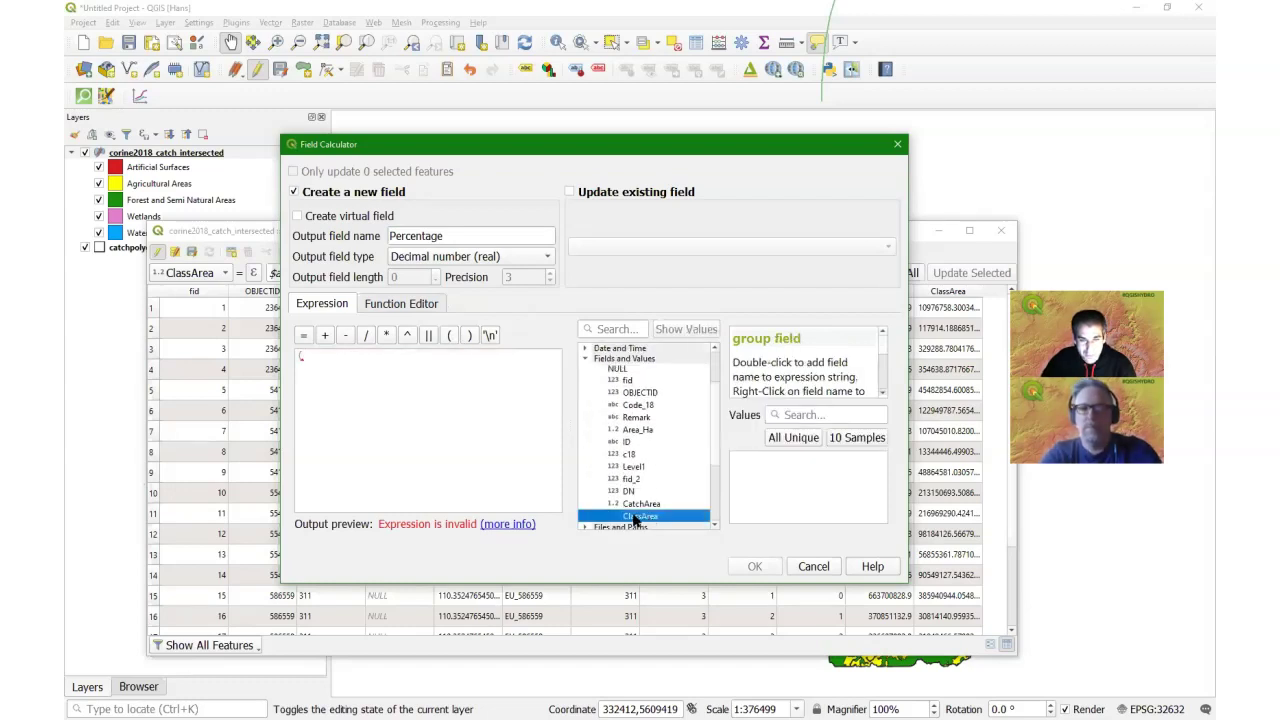
pyautogui.doubleClick(640, 516)
pyautogui.click(366, 336)
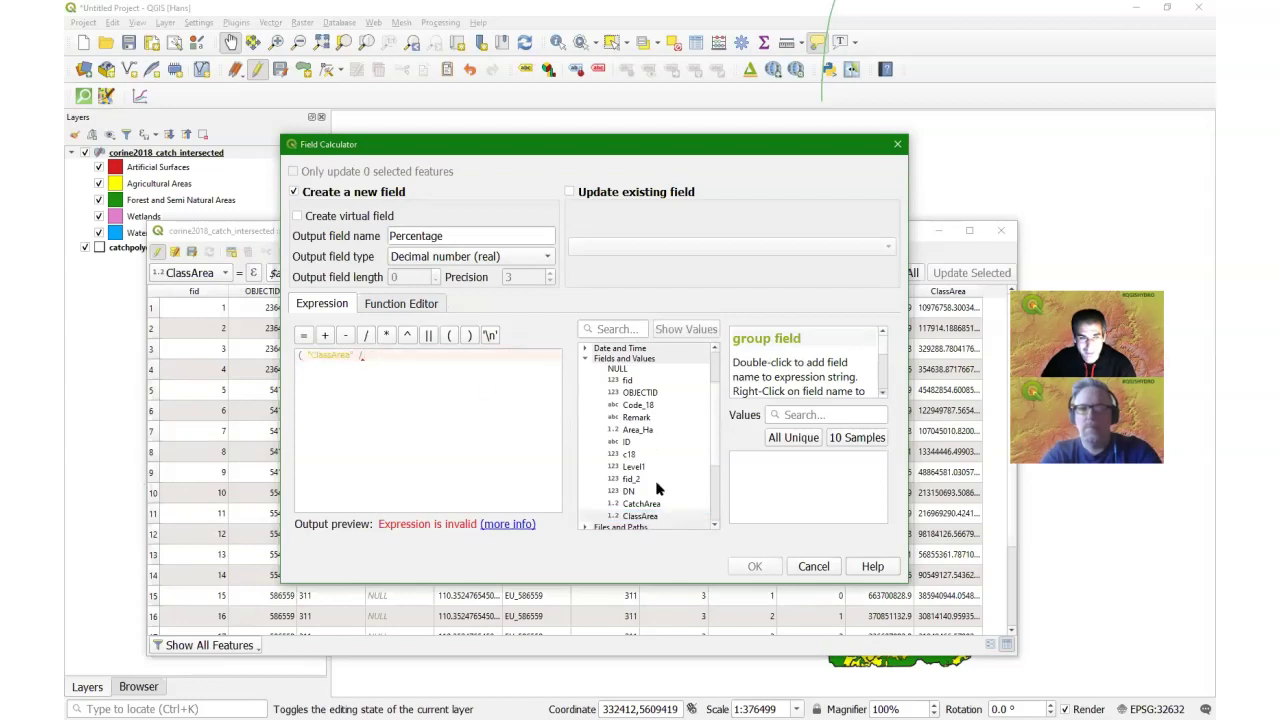
pyautogui.doubleClick(641, 503)
pyautogui.click(469, 335)
pyautogui.click(386, 335)
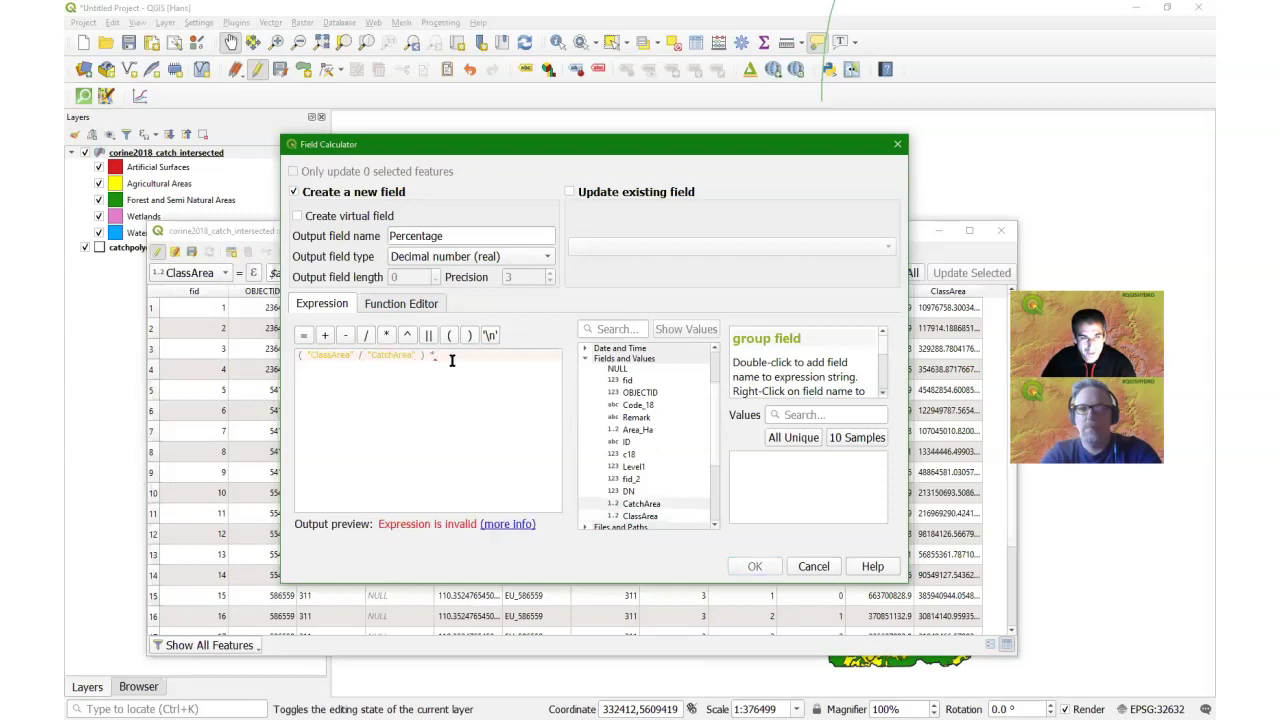
pyautogui.write('100')
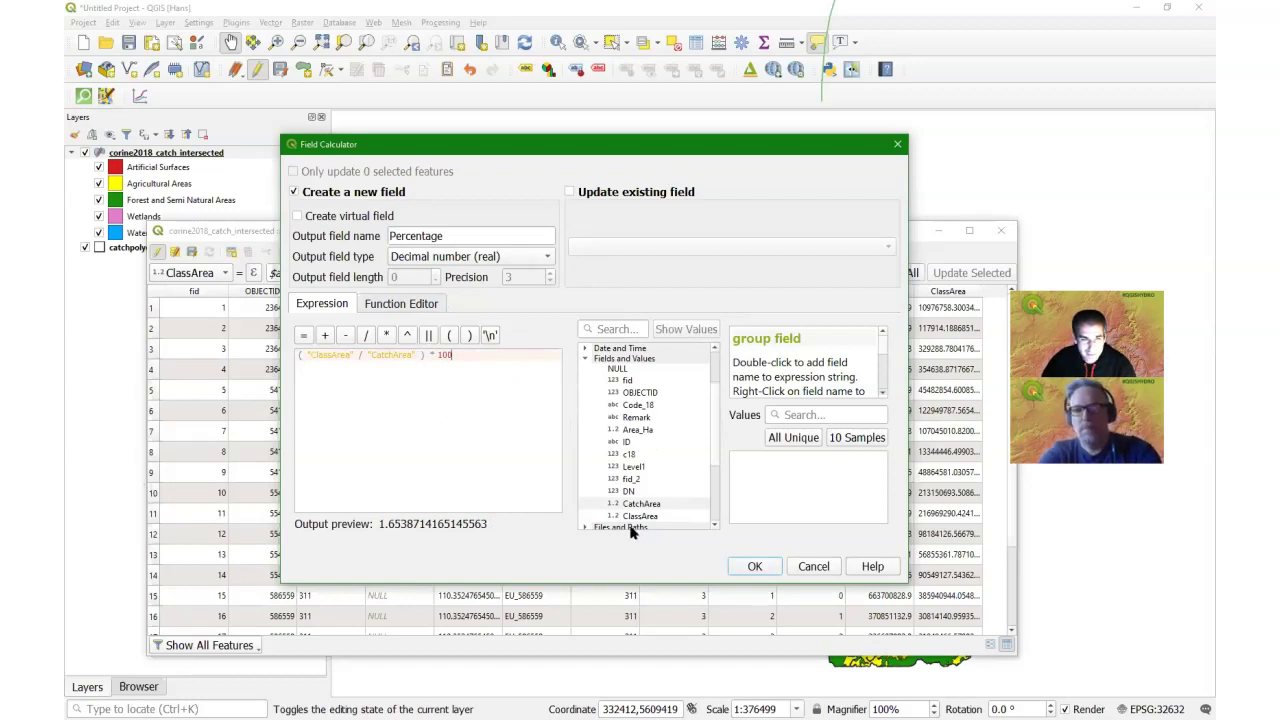
pyautogui.click(757, 566)
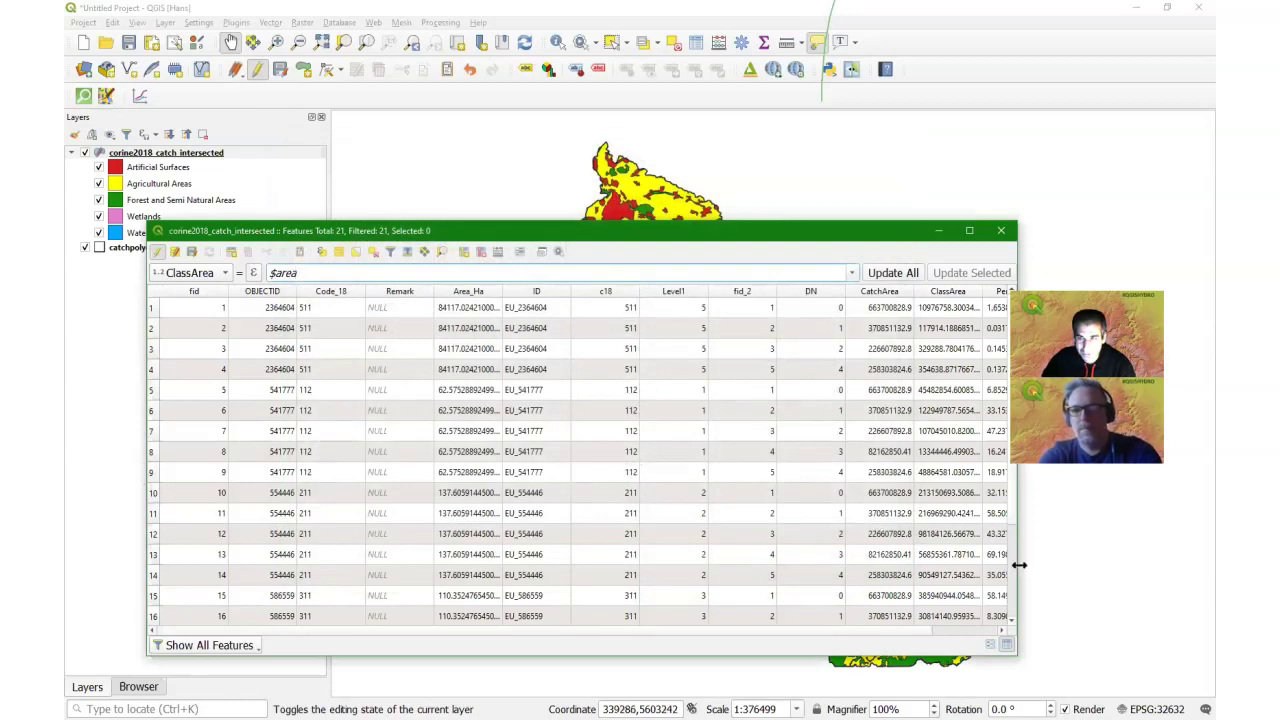
# Step: Widen and raise the attribute table to show the full Percentage column and the map
pyautogui.moveTo(1020, 562); pyautogui.dragTo(1097, 472)
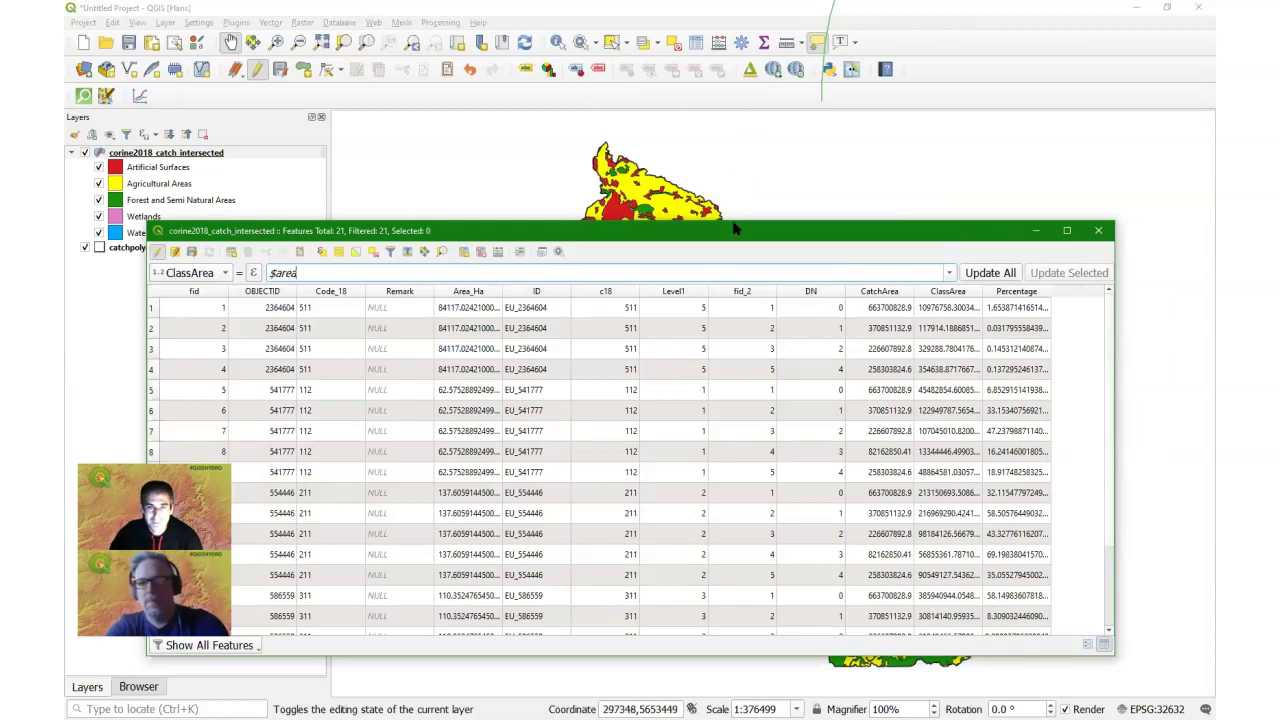
pyautogui.moveTo(732, 241); pyautogui.dragTo(762, 103)
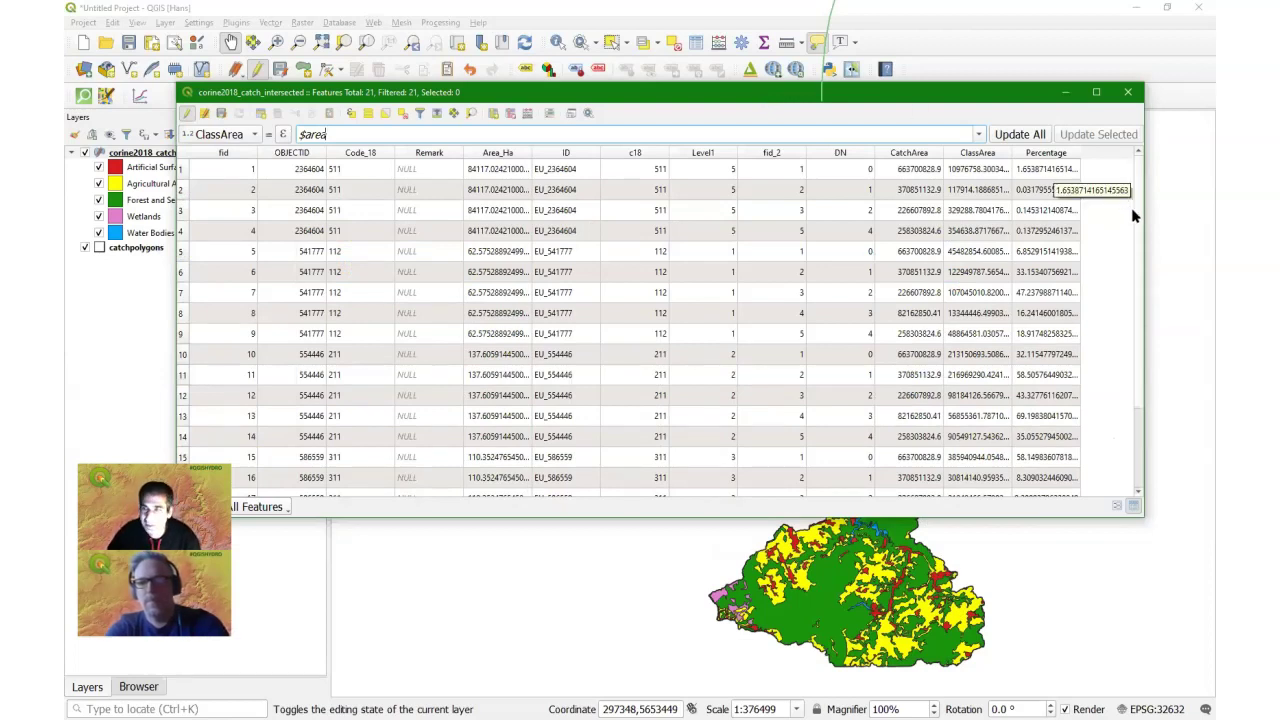
pyautogui.moveTo(1143, 222); pyautogui.dragTo(1175, 208)
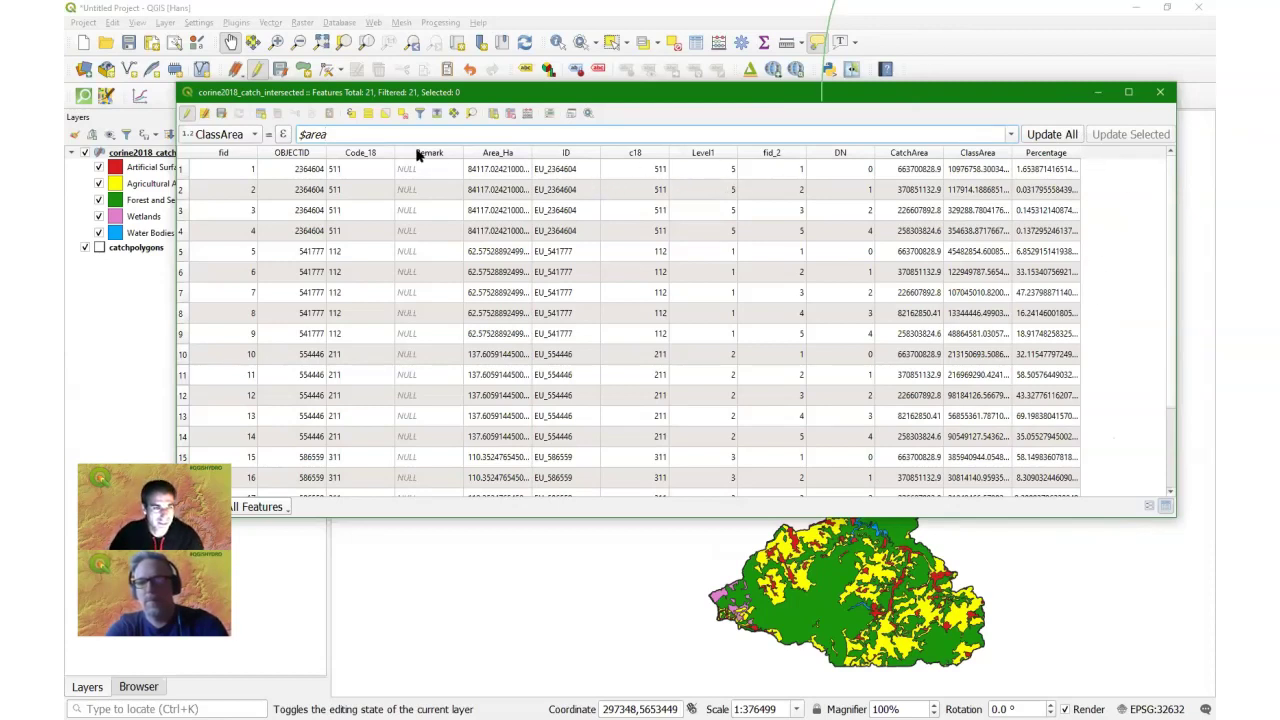
# Step: Add a Text (string) field Lancover, length 15, commented 'Landcover Class'
pyautogui.click(492, 115)
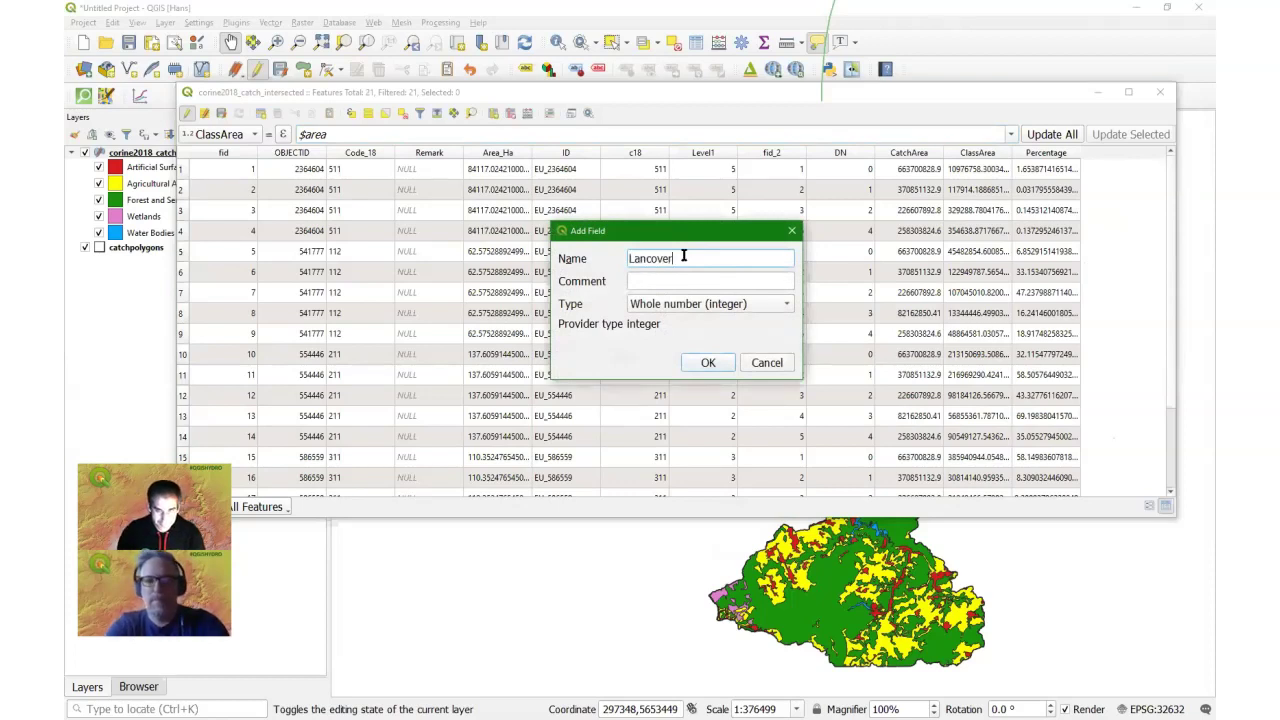
pyautogui.click(708, 280)
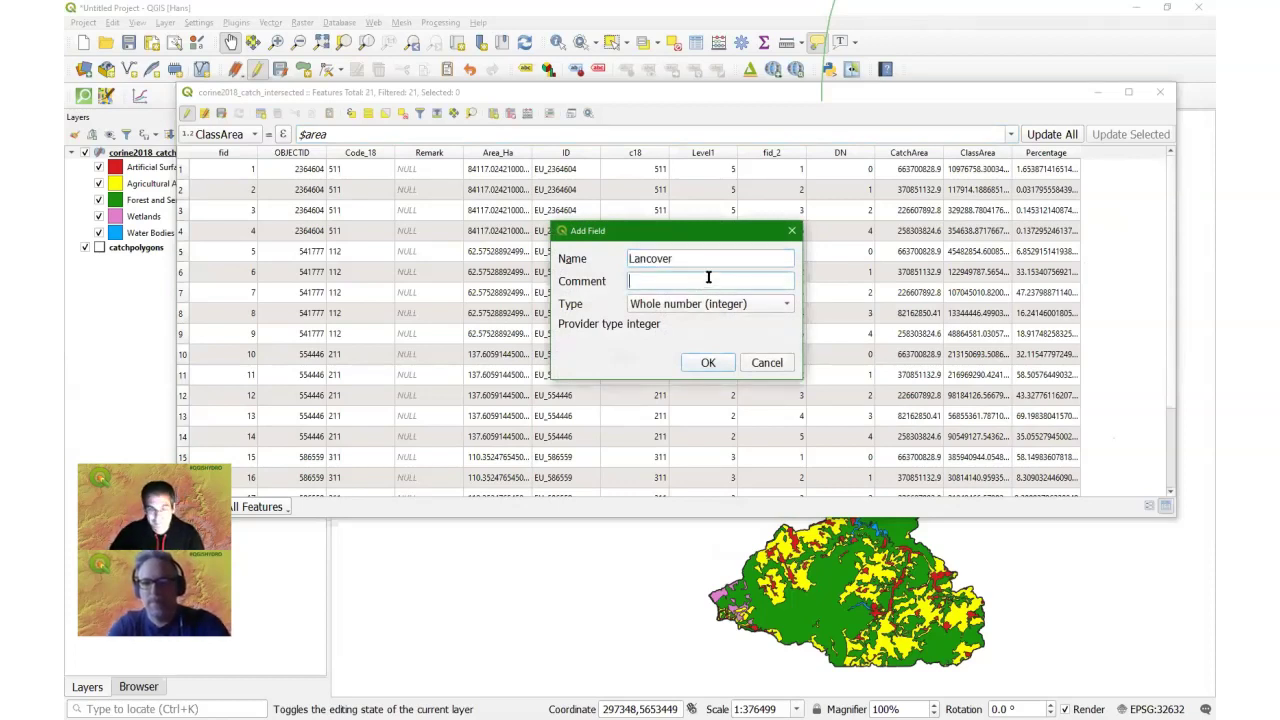
pyautogui.write('Landcover Class')
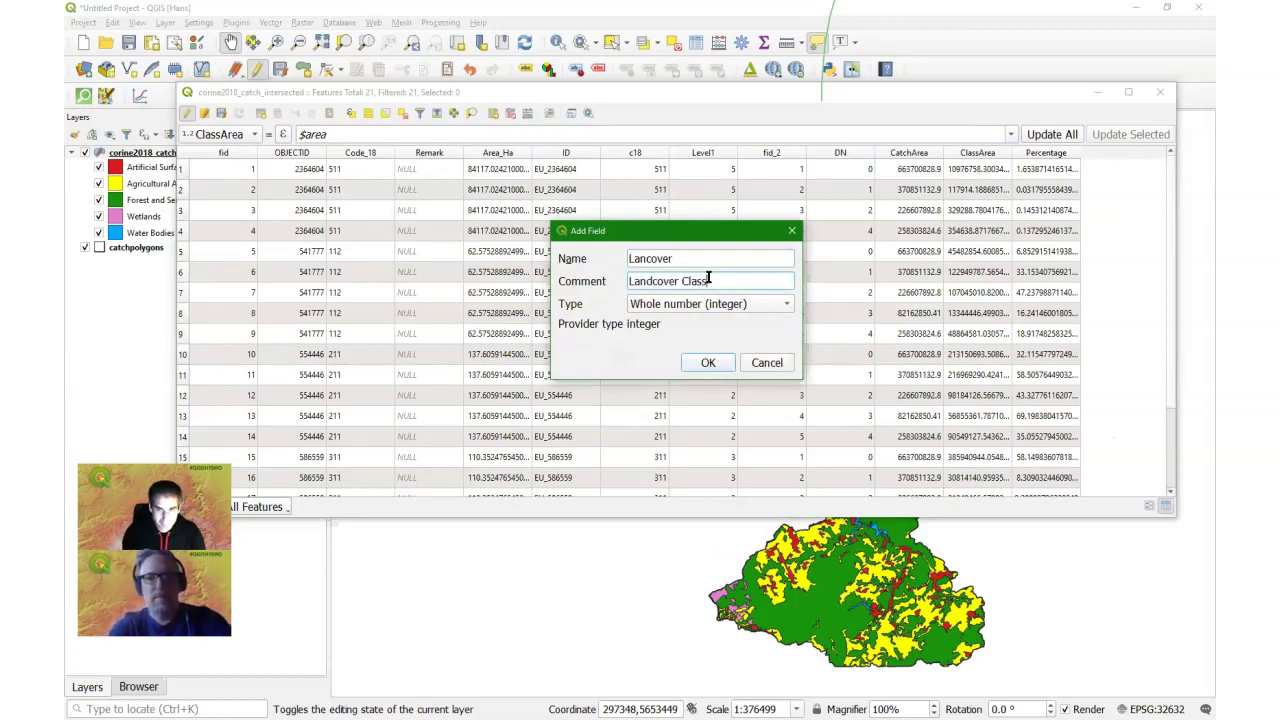
pyautogui.click(688, 304)
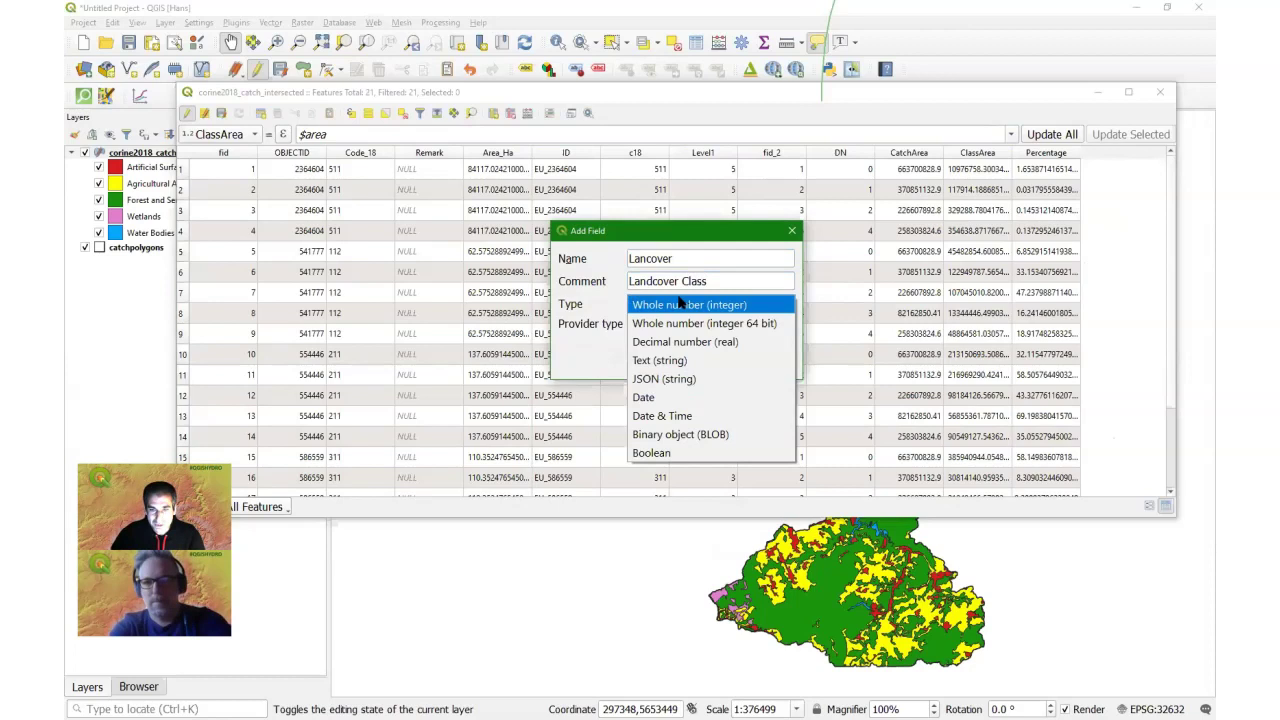
pyautogui.click(659, 360)
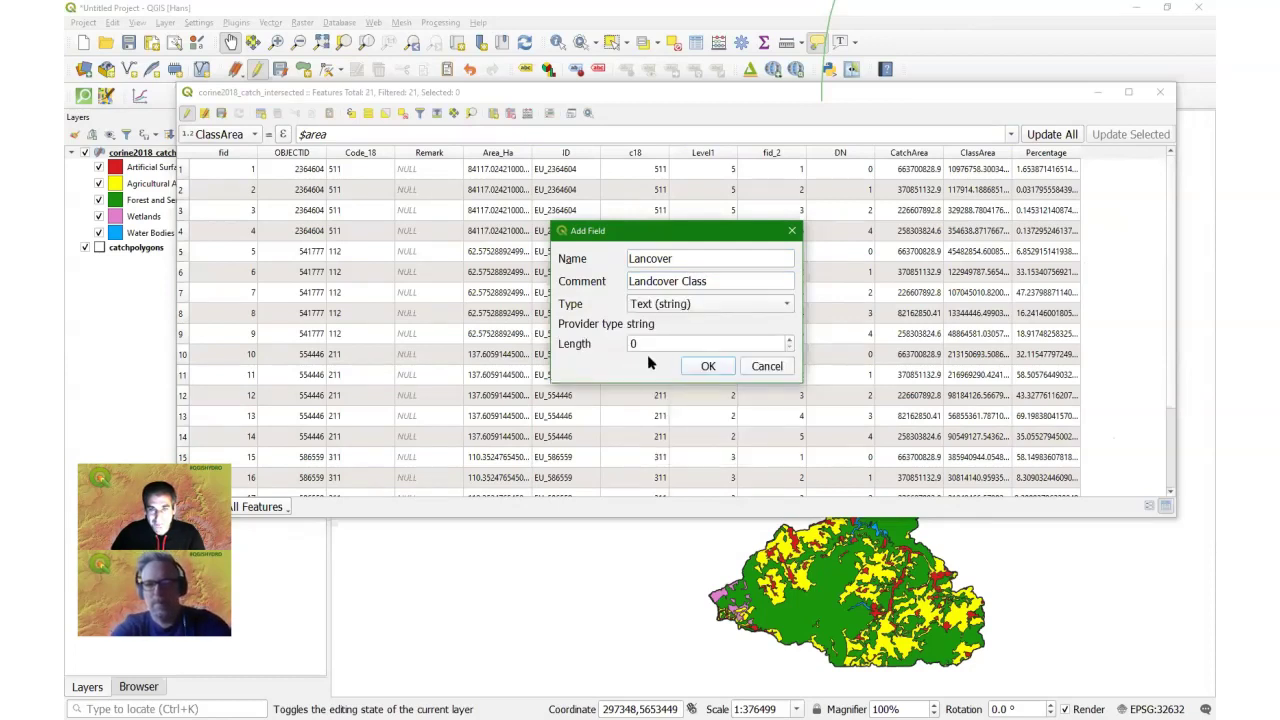
pyautogui.moveTo(650, 343); pyautogui.dragTo(613, 342)
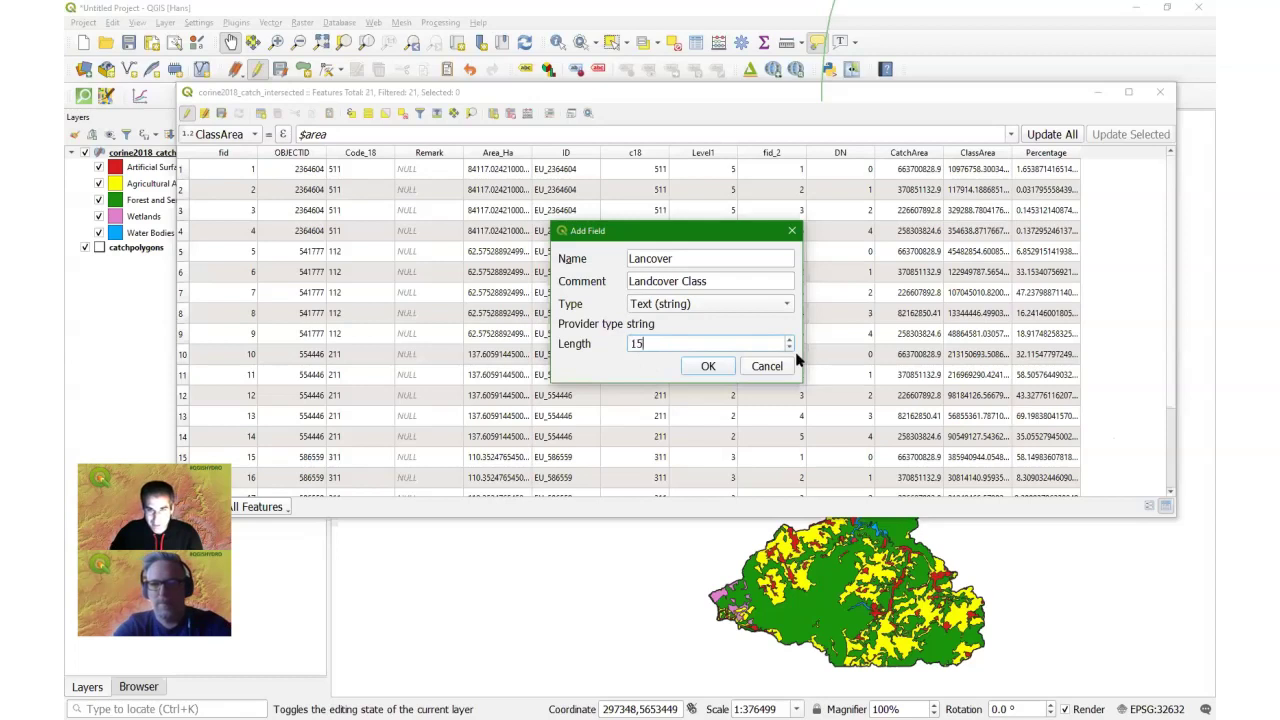
pyautogui.click(709, 367)
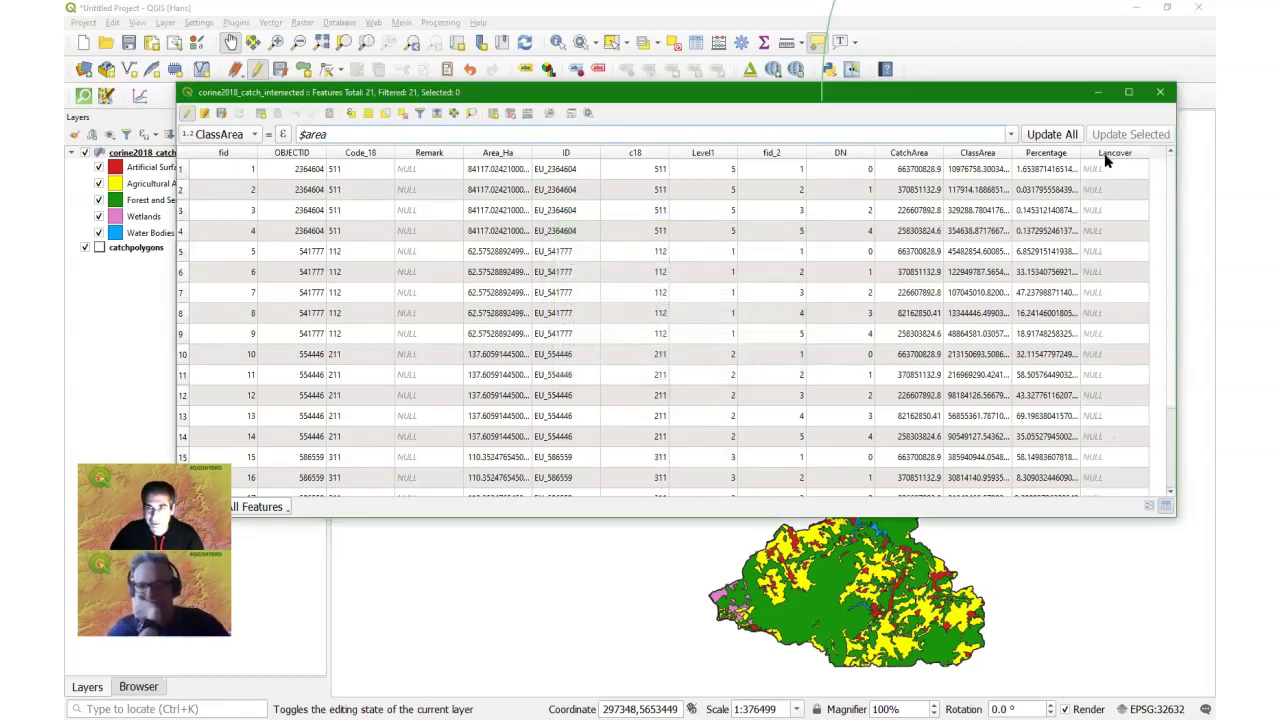
# Step: Choose Lancover as the field to update and clear the old $area expression
pyautogui.click(255, 136)
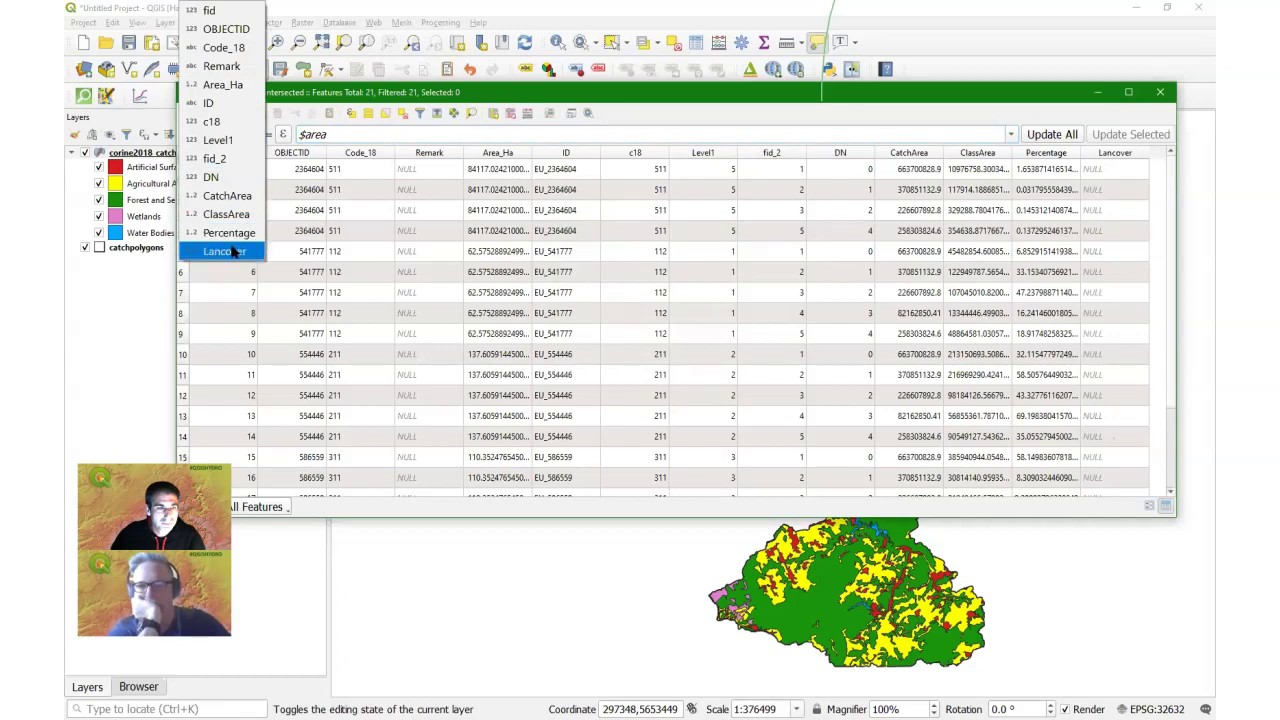
pyautogui.click(240, 251)
pyautogui.click(290, 134)
pyautogui.hotkey('ctrl', 'a')
pyautogui.press('BackSpace')
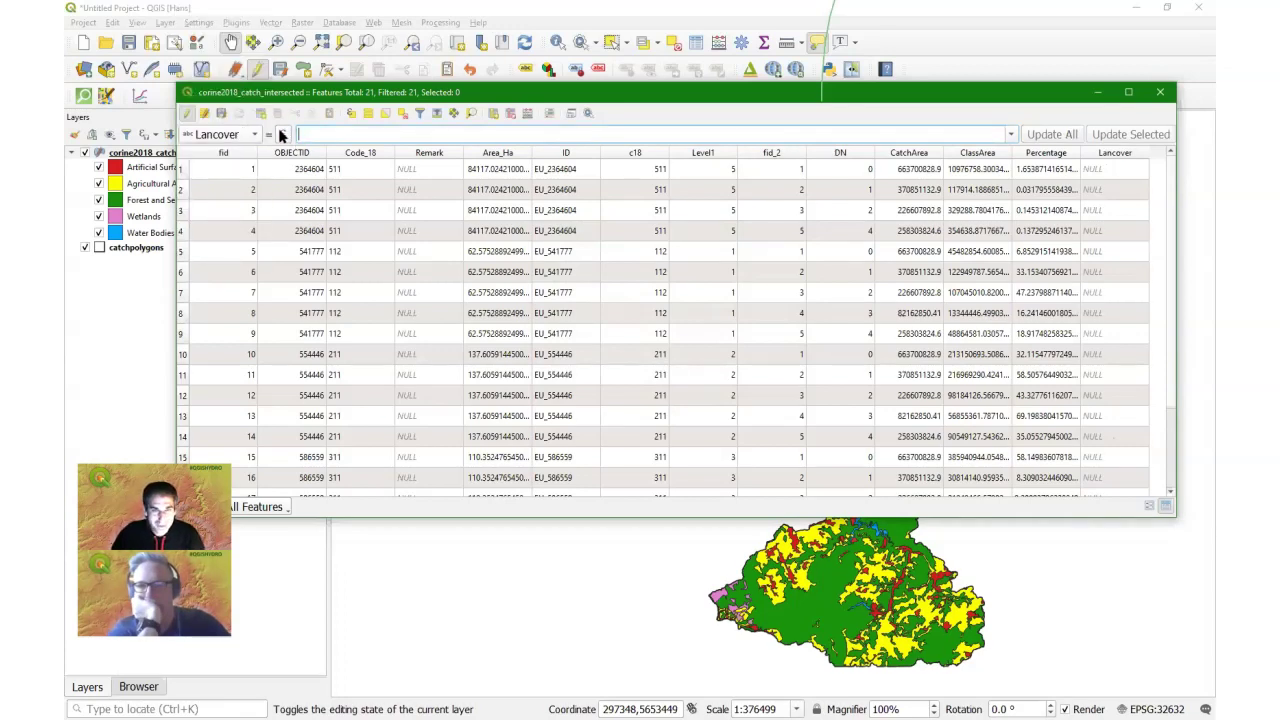
# Step: In the expression builder, insert a CASE template with the WHEN clause on its own indented line
pyautogui.click(284, 134)
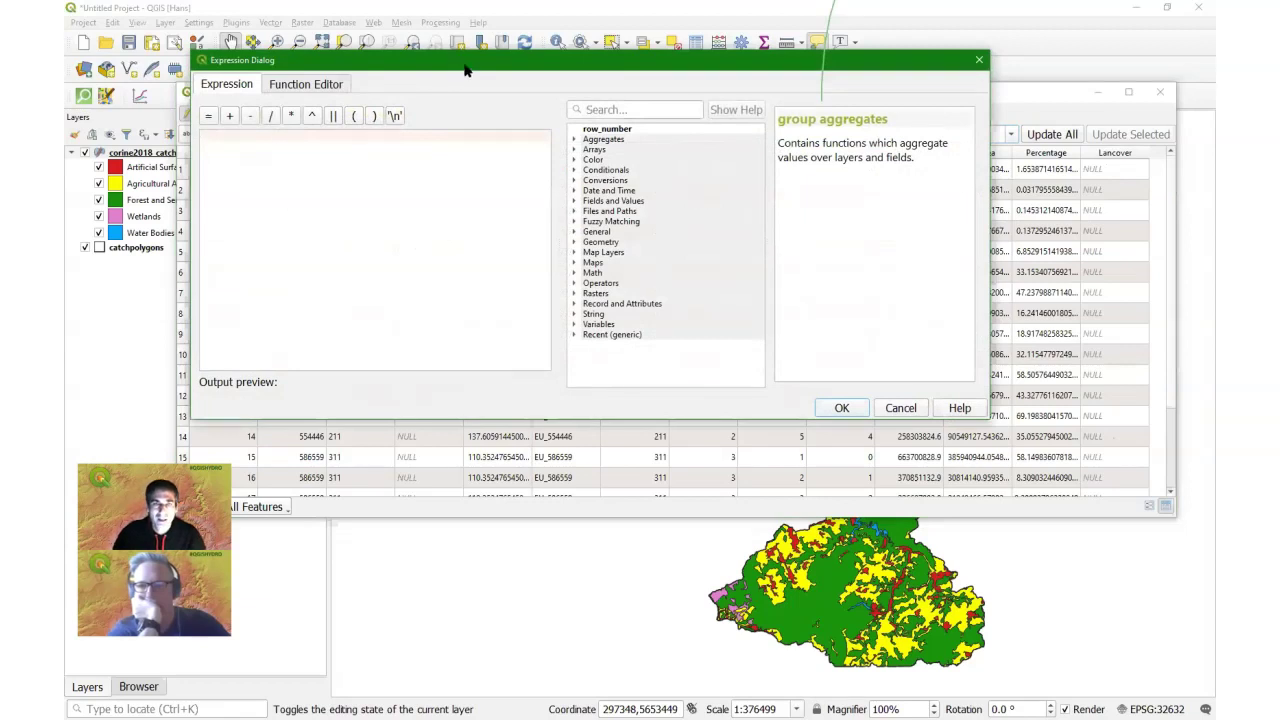
pyautogui.moveTo(475, 72); pyautogui.dragTo(571, 175)
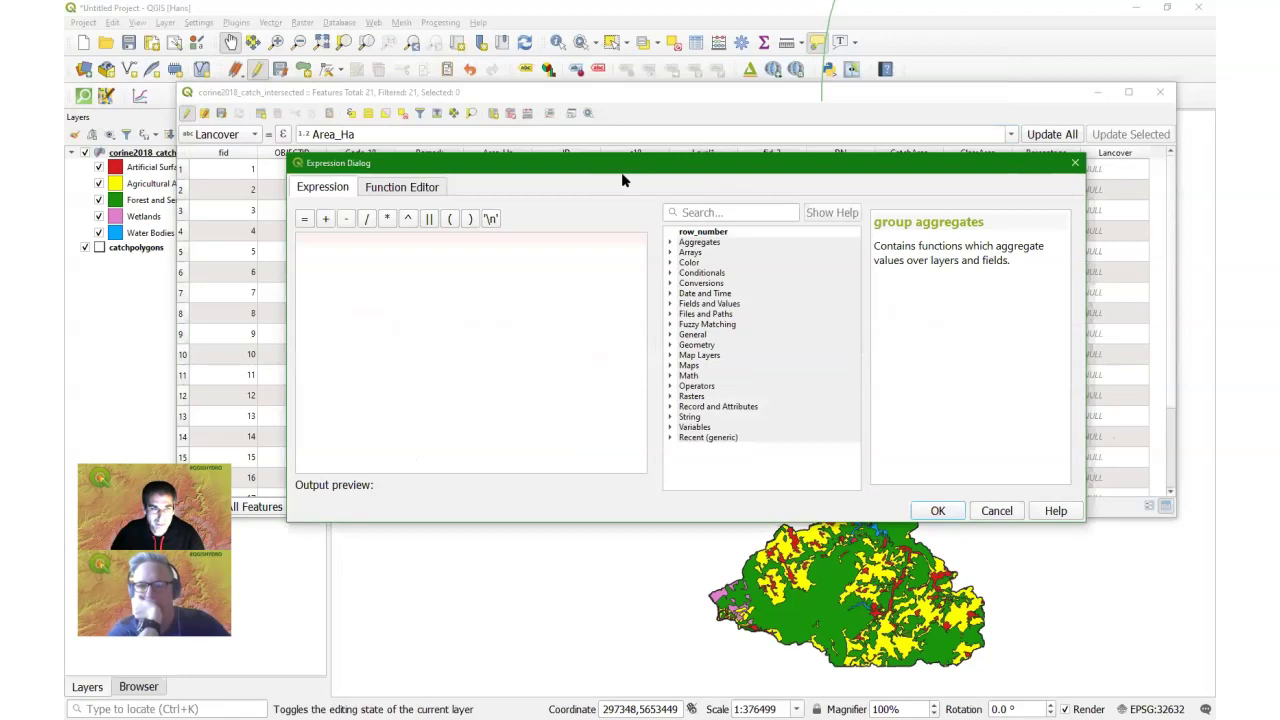
pyautogui.moveTo(622, 170); pyautogui.dragTo(638, 312)
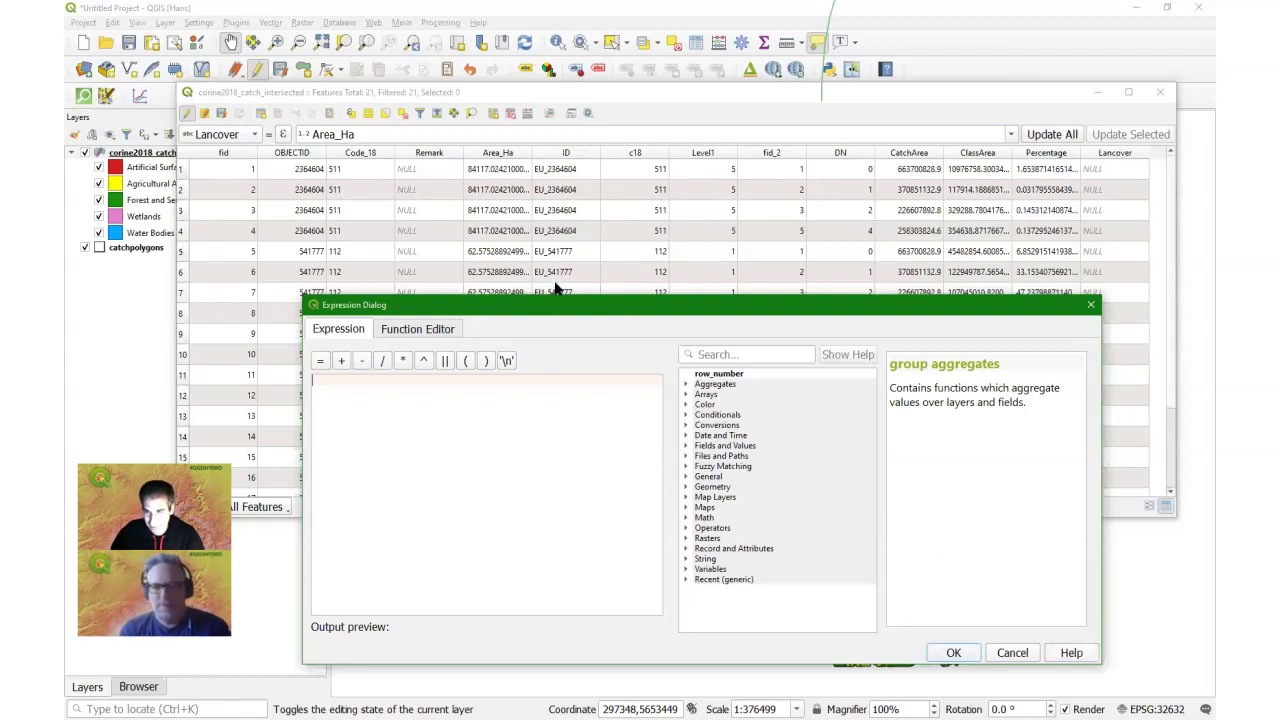
pyautogui.click(686, 414)
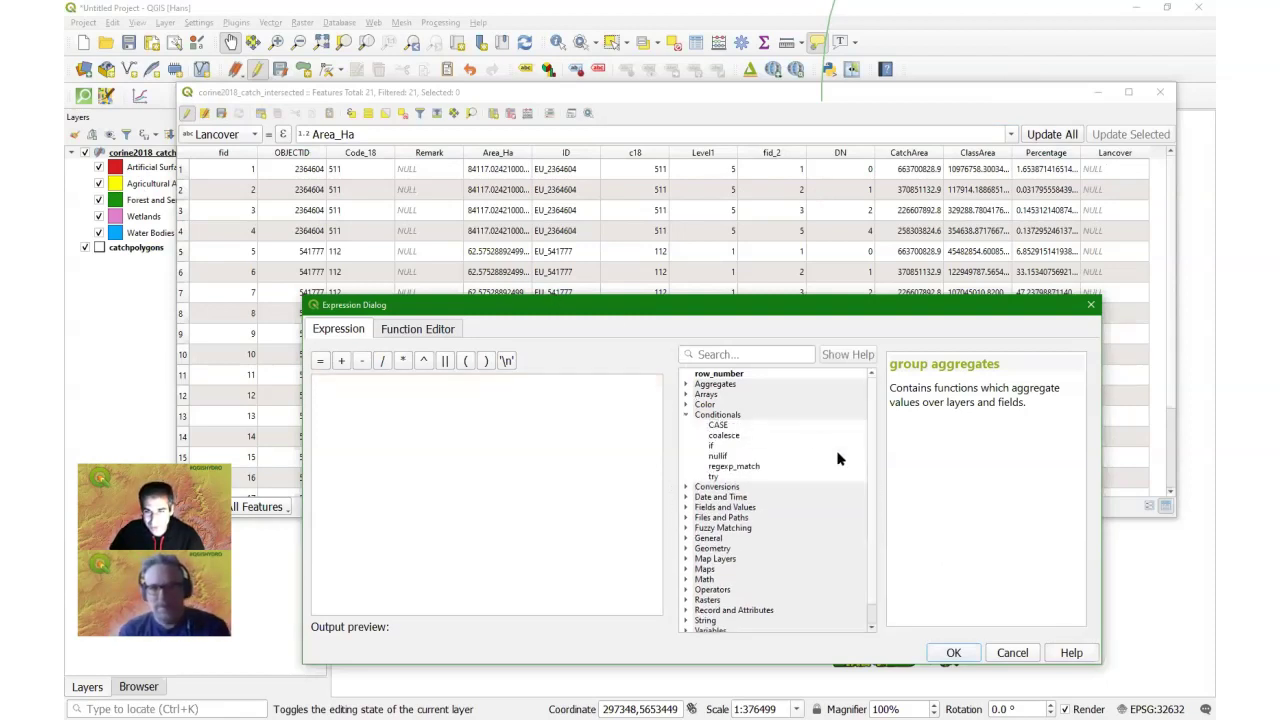
pyautogui.click(720, 425)
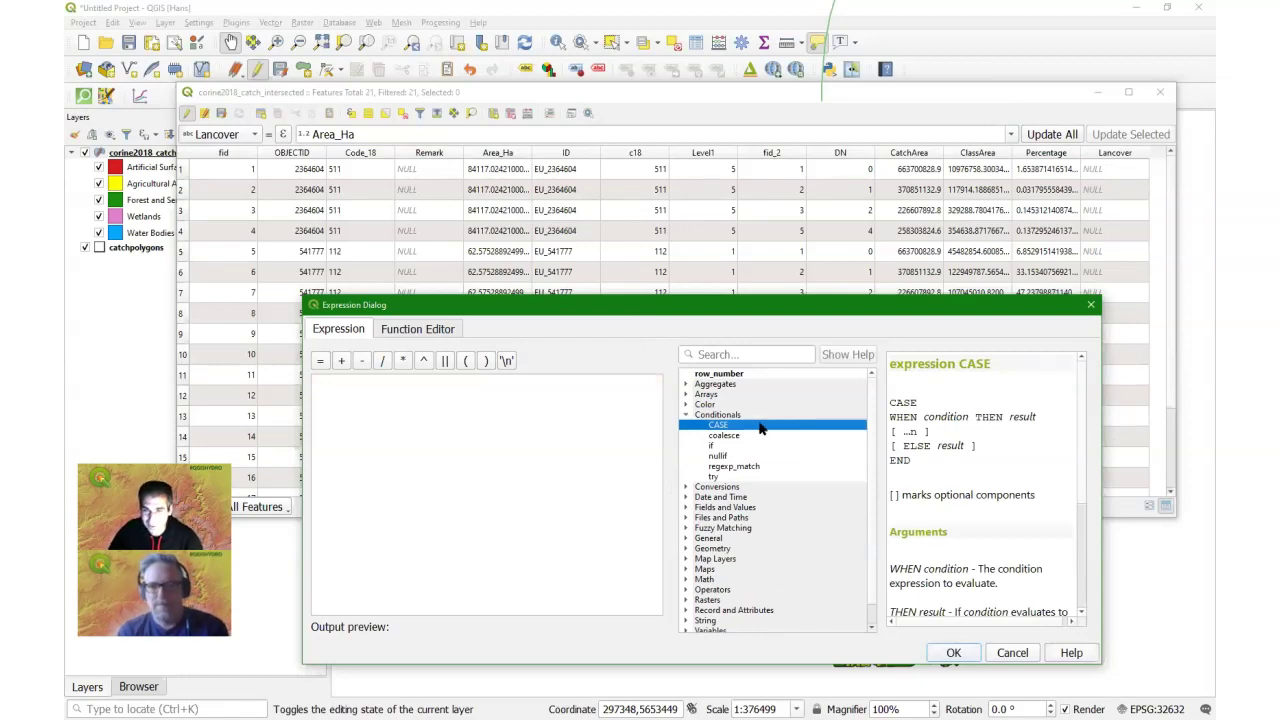
pyautogui.doubleClick(759, 428)
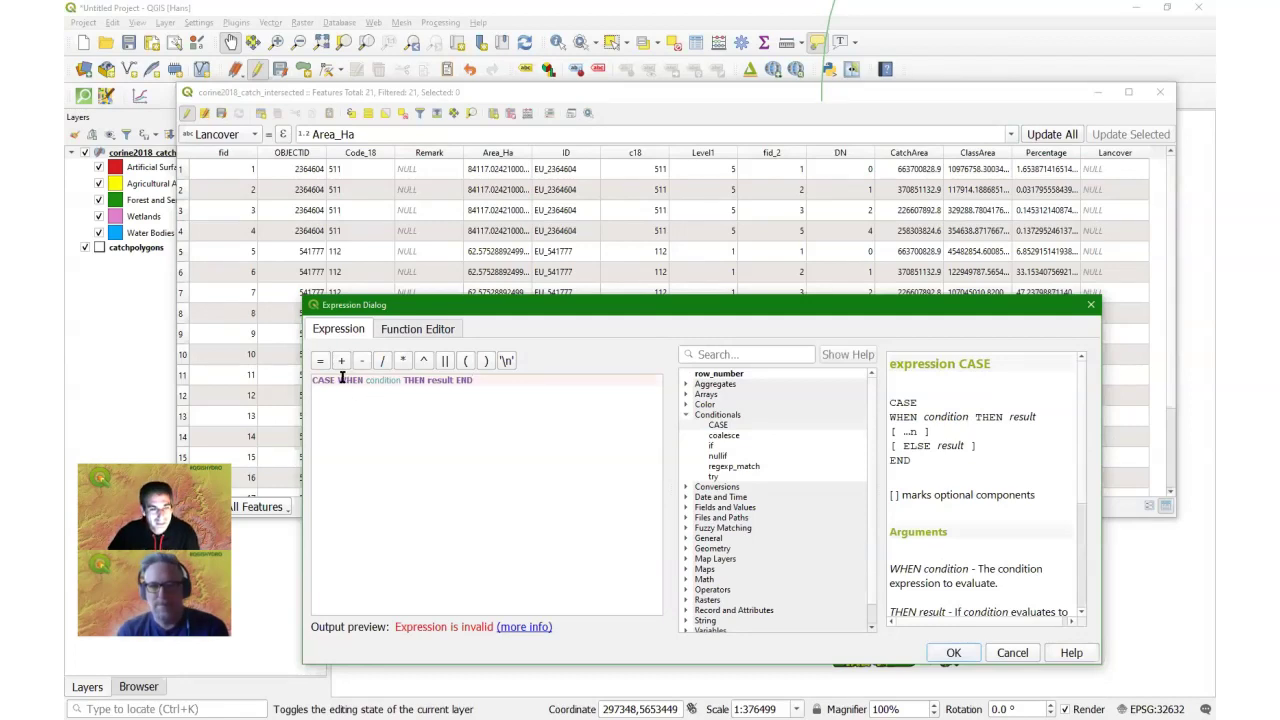
pyautogui.press('Return')
pyautogui.press('Tab')
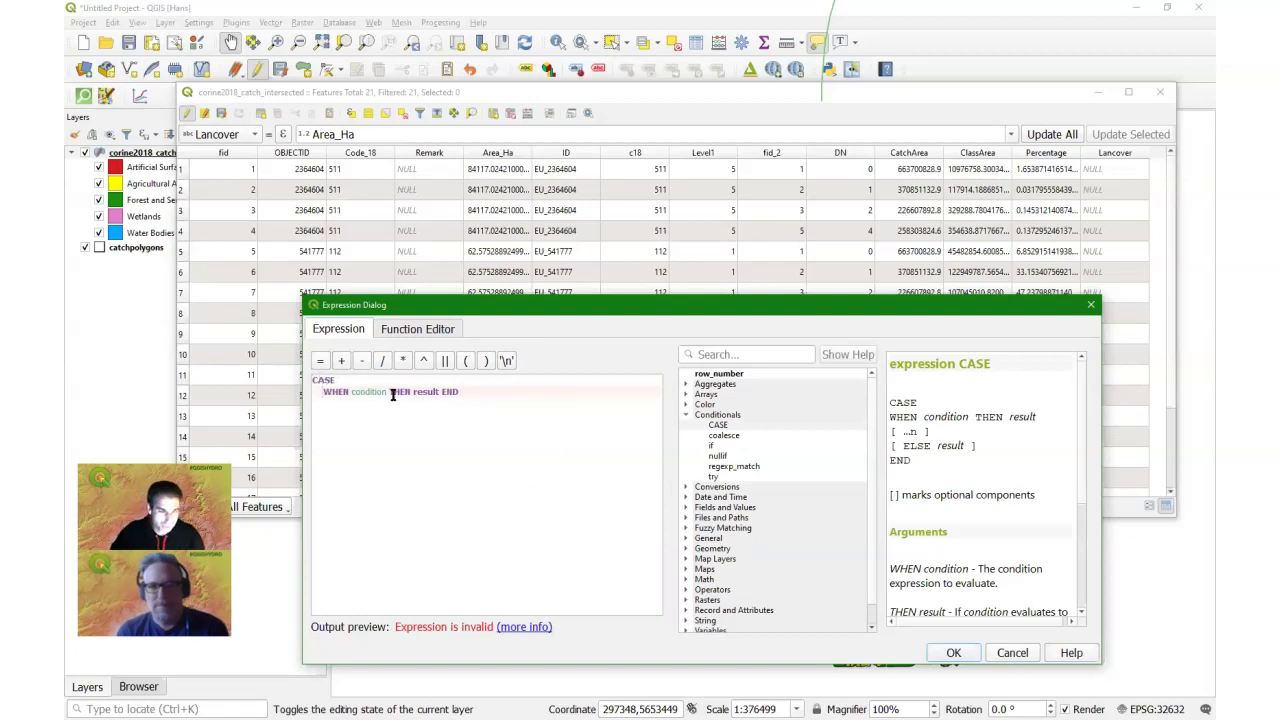
# Step: Set the first condition to "Level1" = 1 and move END to its own line
pyautogui.moveTo(351, 391); pyautogui.dragTo(384, 391)
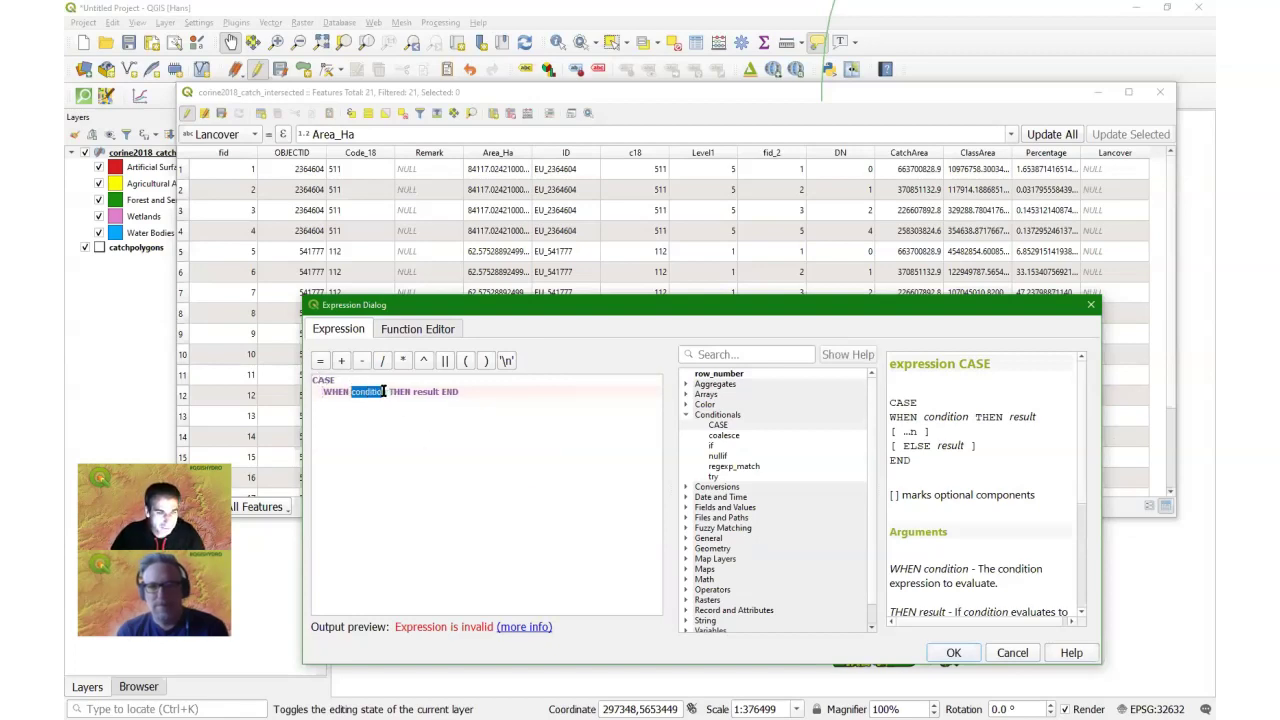
pyautogui.click(687, 508)
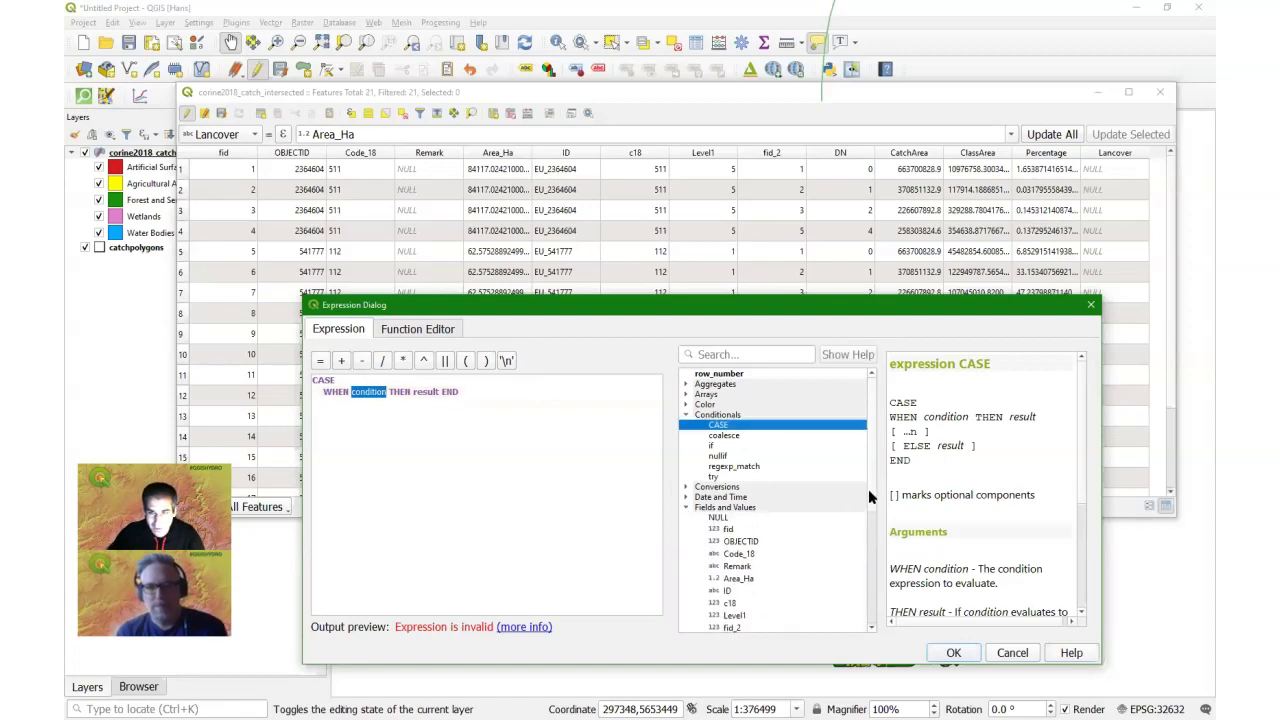
pyautogui.scroll(-2, 869, 492)
pyautogui.click(733, 565)
pyautogui.doubleClick(733, 565)
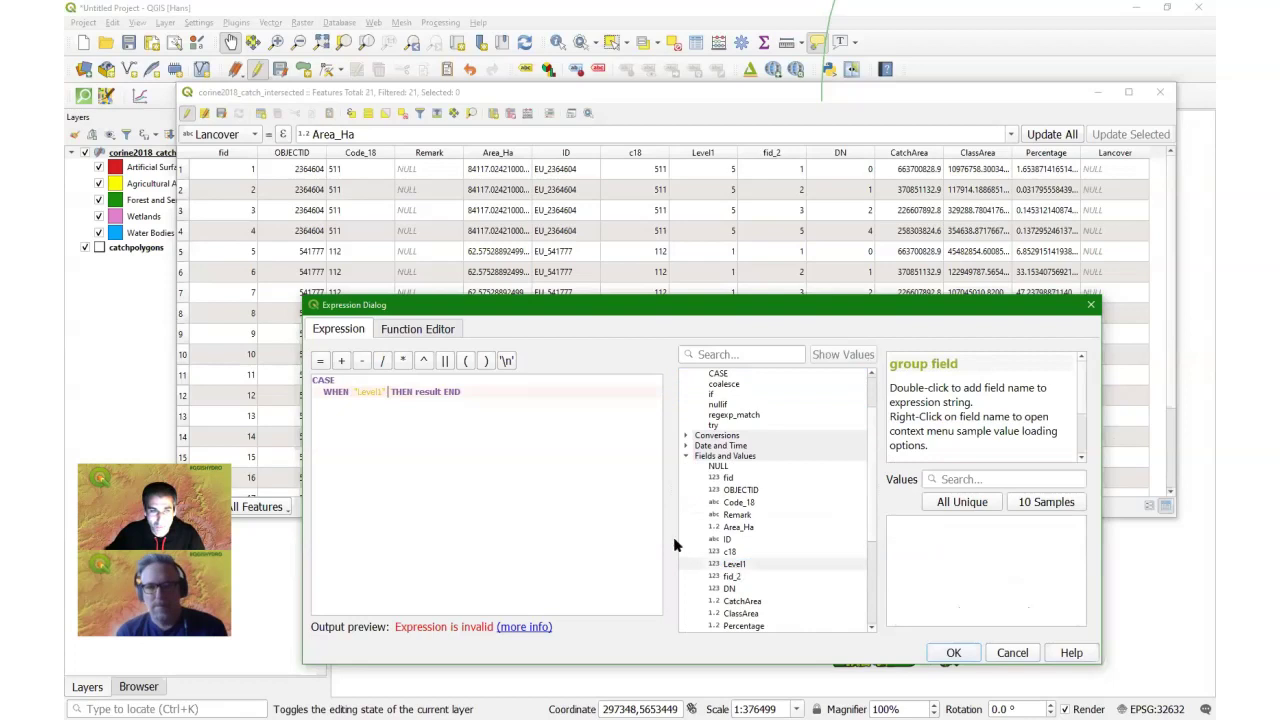
pyautogui.click(321, 362)
pyautogui.write('1')
pyautogui.moveTo(436, 395); pyautogui.dragTo(477, 393)
pyautogui.write('re')
pyautogui.press('BackSpace')
pyautogui.press('BackSpace')
pyautogui.press('Return')
pyautogui.press('Return')
pyautogui.press('BackSpace')
pyautogui.click(456, 389)
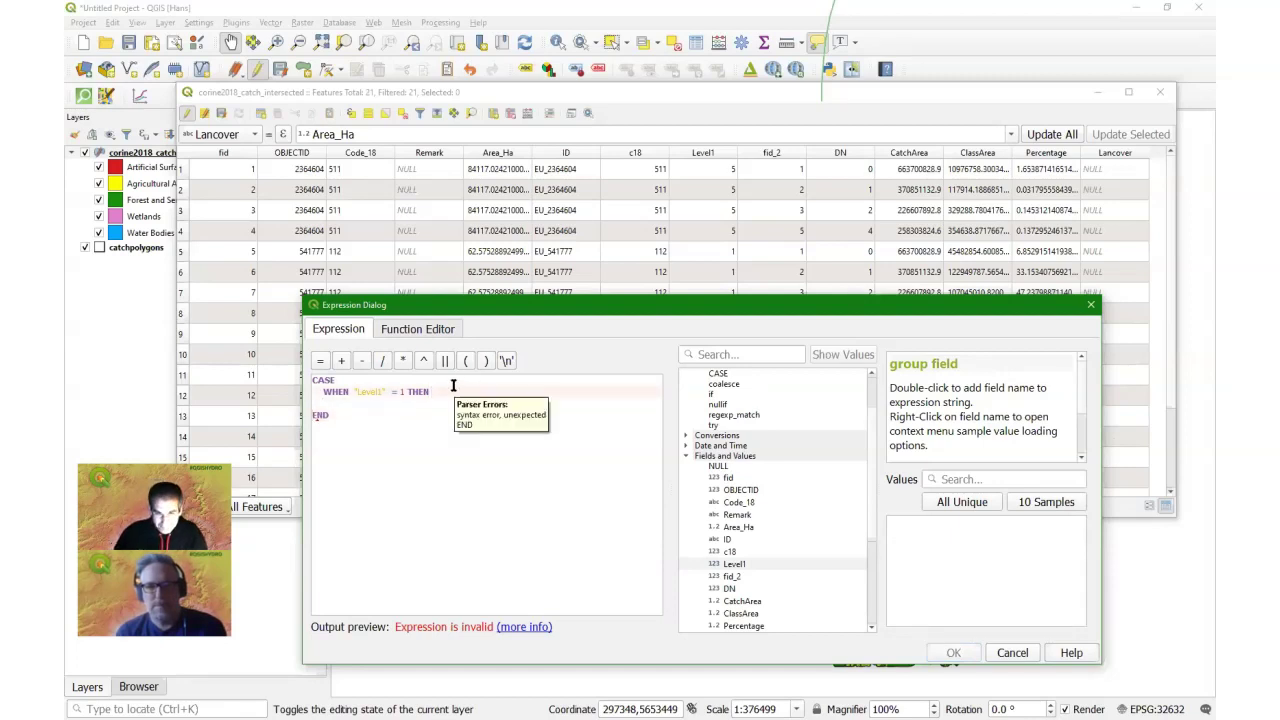
pyautogui.moveTo(478, 310); pyautogui.dragTo(496, 288)
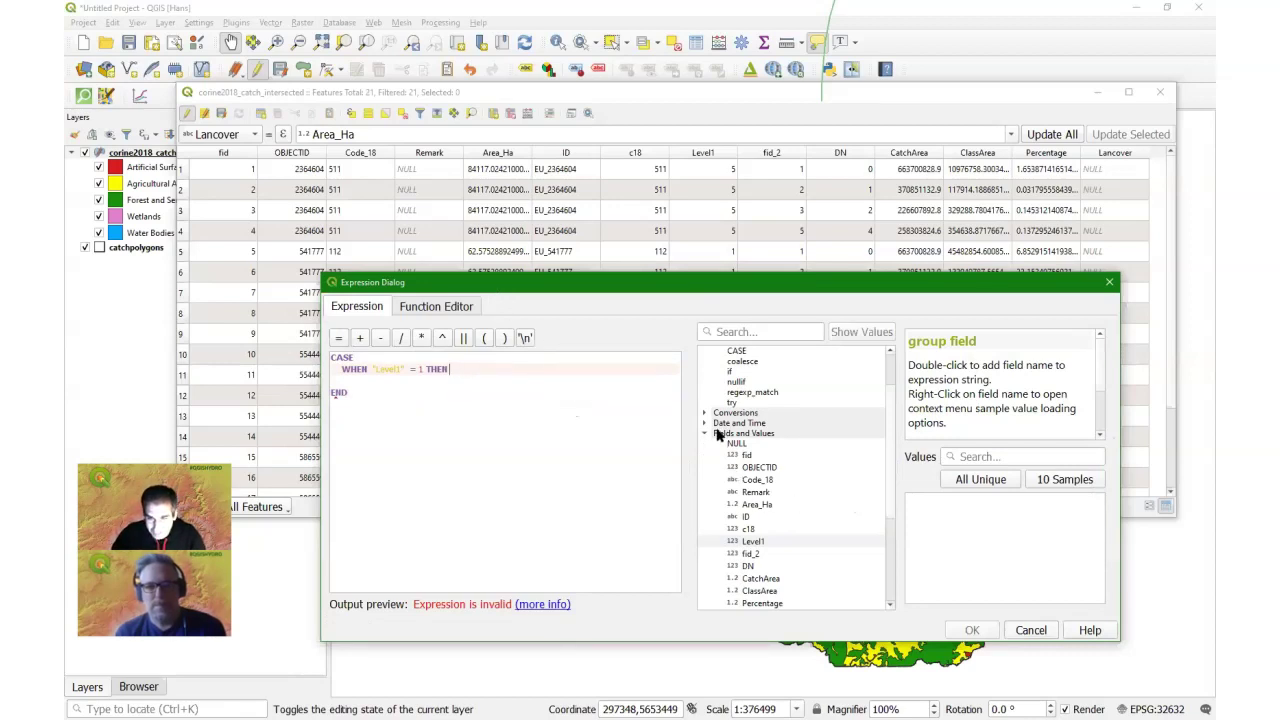
pyautogui.scroll(-1, 840, 500)
pyautogui.click(858, 497)
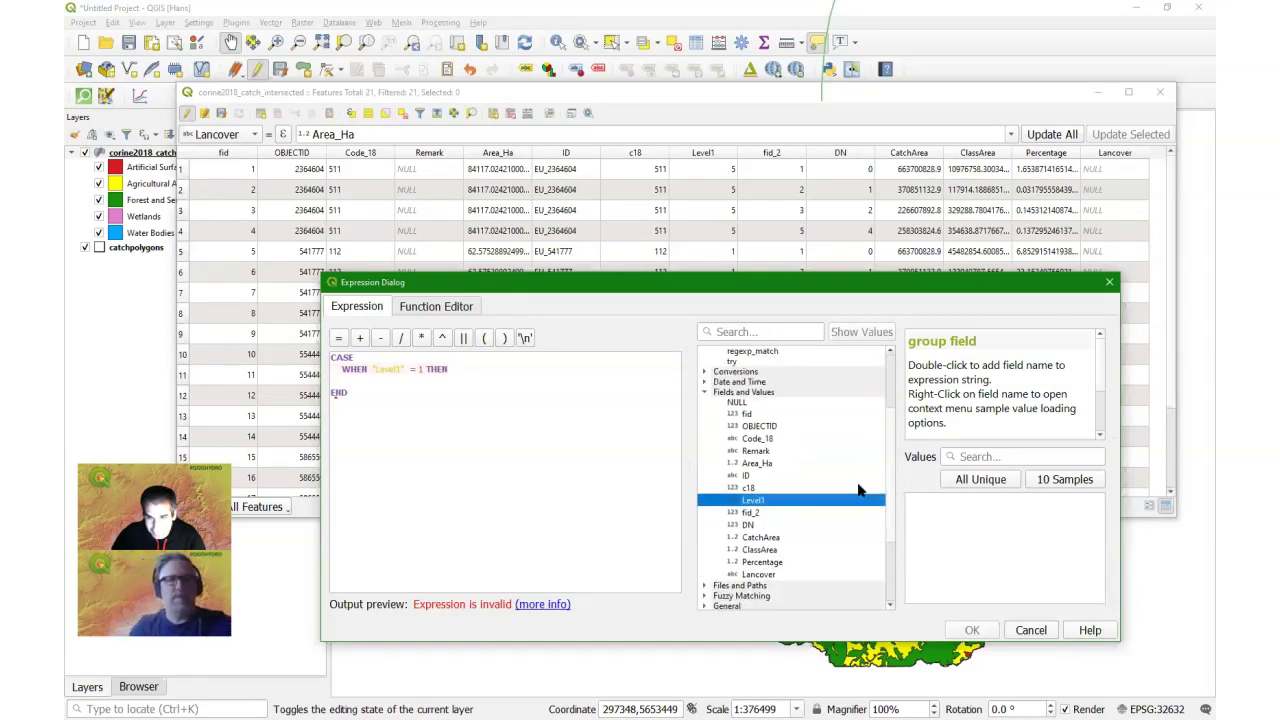
# Step: Duplicate the WHEN "Level1" = 1 line into five condition lines
pyautogui.click(486, 368)
pyautogui.write('1')
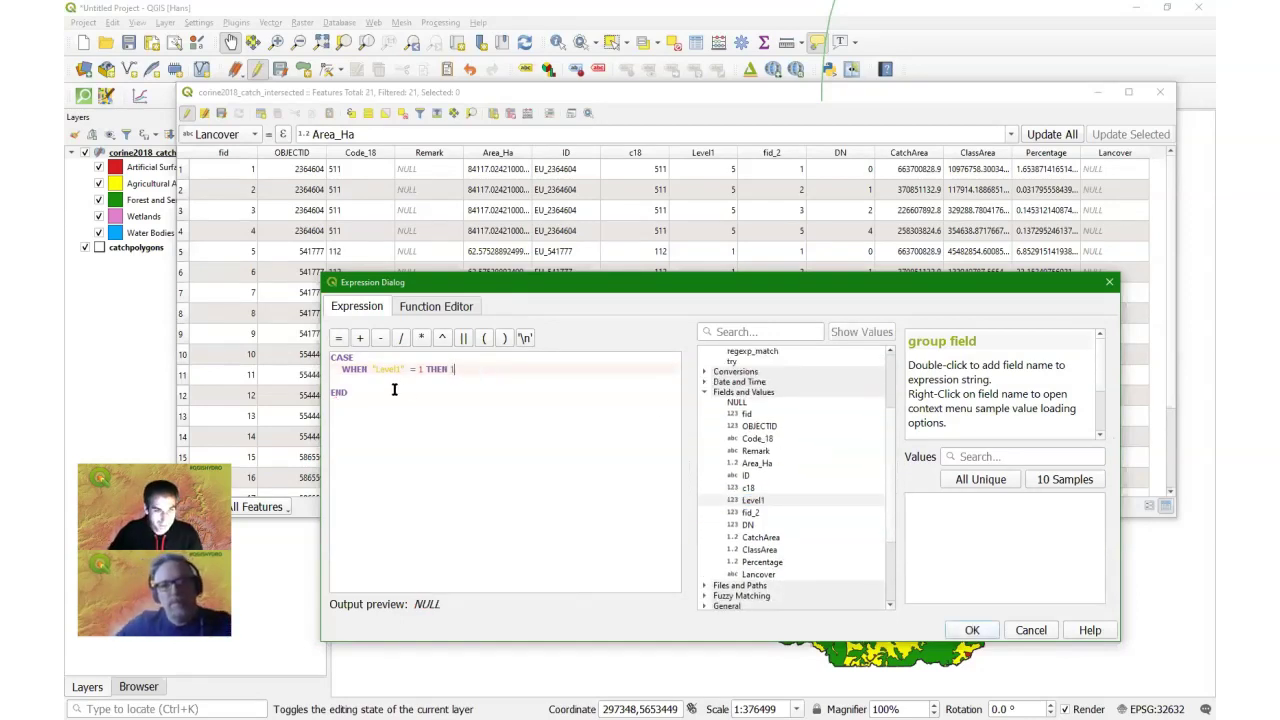
pyautogui.moveTo(486, 369); pyautogui.dragTo(345, 372)
pyautogui.hotkey('ctrl', 'c')
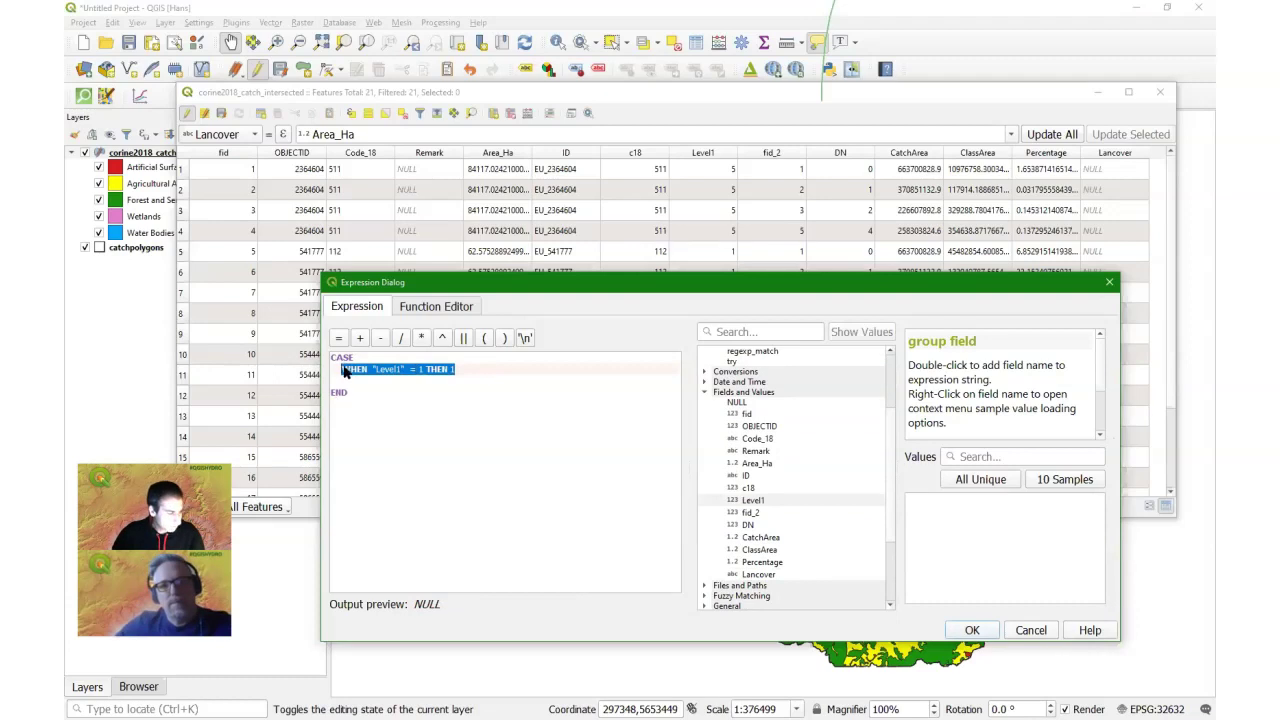
pyautogui.click(488, 370)
pyautogui.press('Return')
pyautogui.hotkey('ctrl', 'v')
pyautogui.press('Return')
pyautogui.hotkey('ctrl', 'v')
pyautogui.press('Return')
pyautogui.hotkey('ctrl', 'v')
pyautogui.press('Return')
pyautogui.hotkey('ctrl', 'v')
# Step: Map Level1 values 1, 2 and 3 to 'Artificial', 'Agriculture' and 'Forest'
pyautogui.click(489, 370)
pyautogui.press('BackSpace')
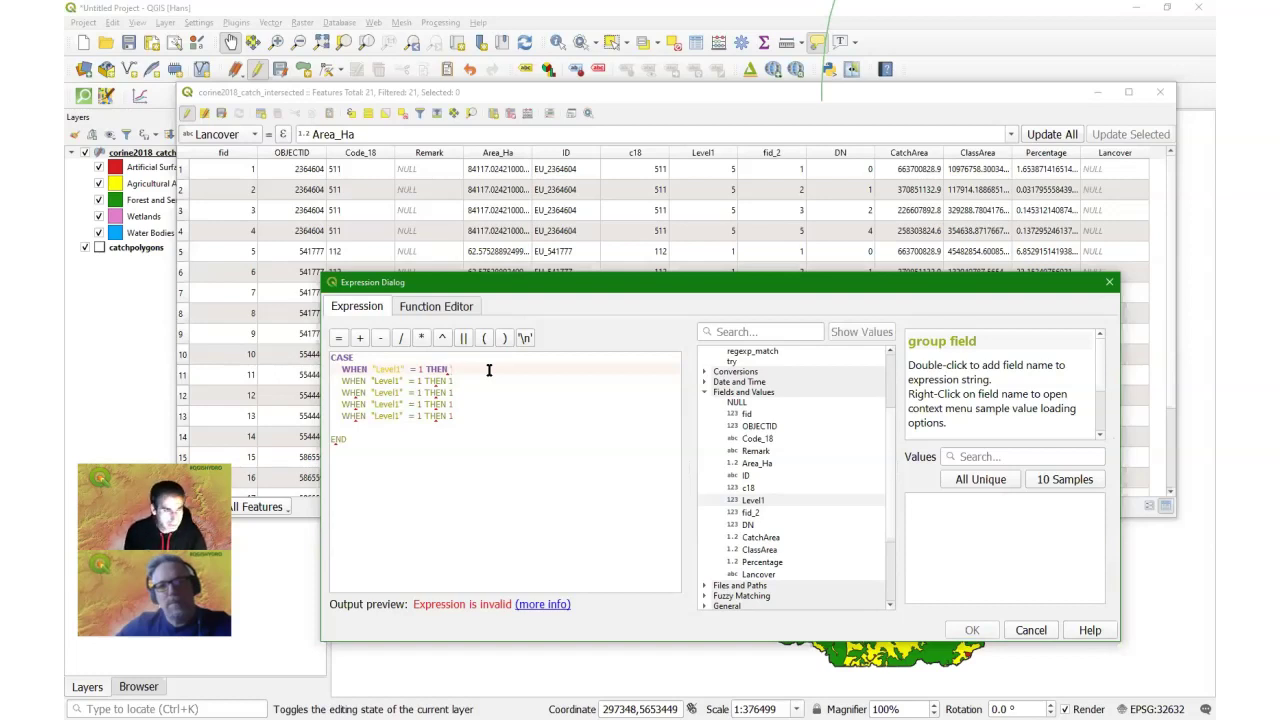
pyautogui.write("'Artific")
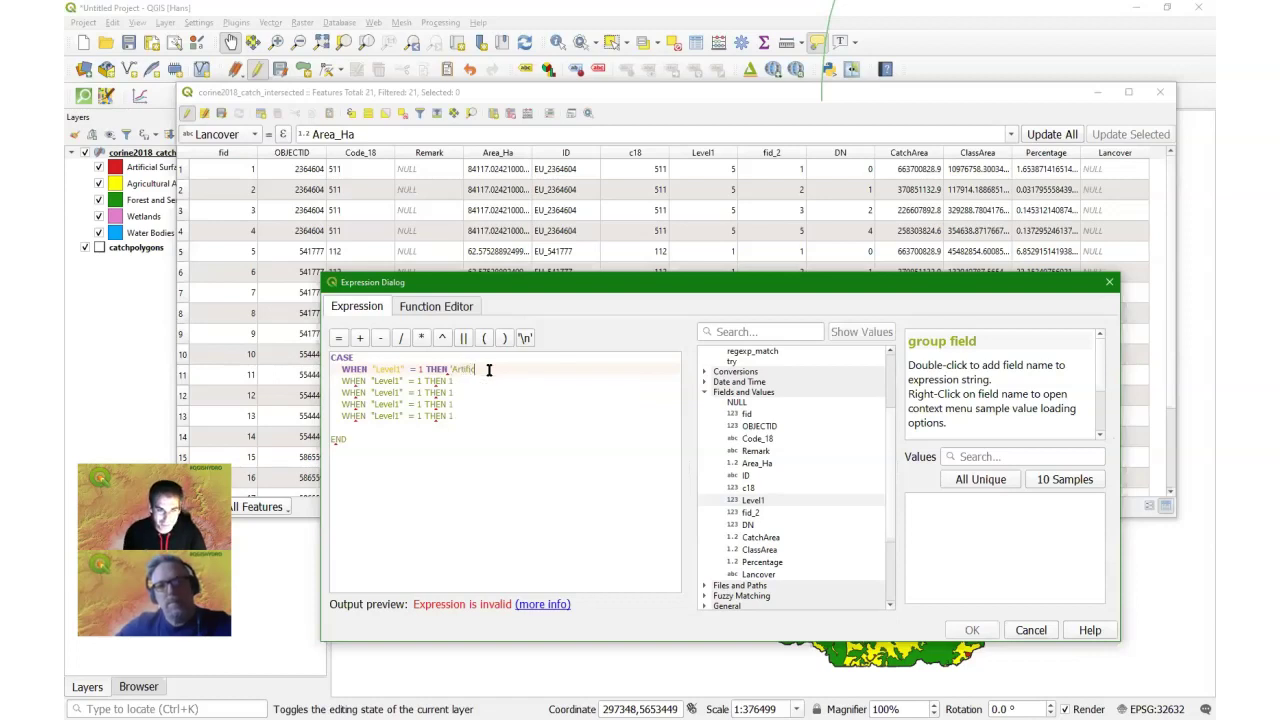
pyautogui.write("ial'")
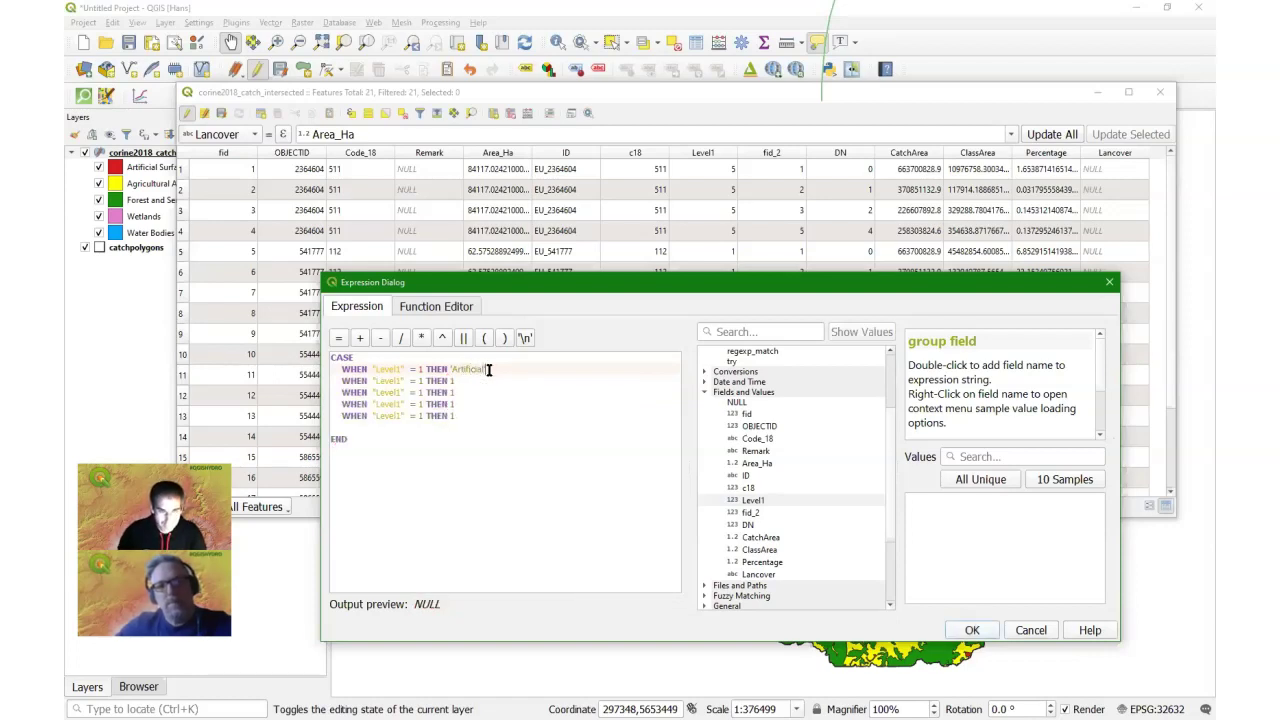
pyautogui.click(472, 385)
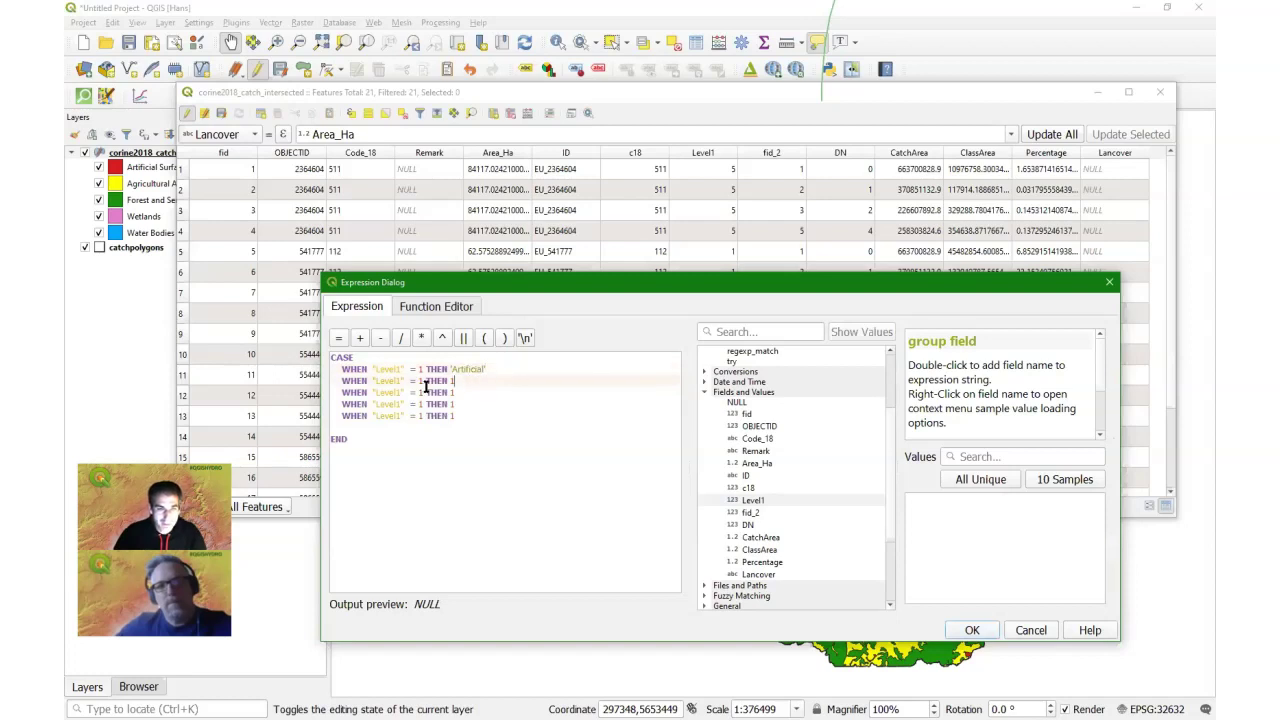
pyautogui.write('2')
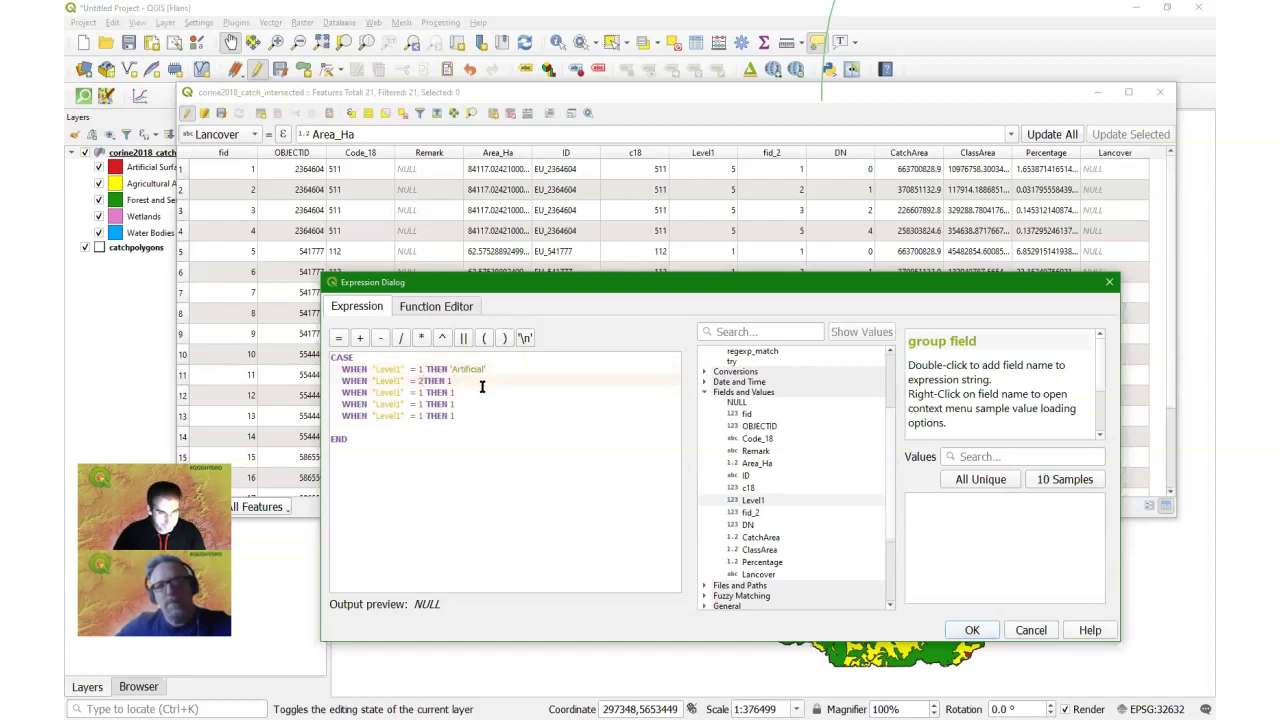
pyautogui.press('BackSpace')
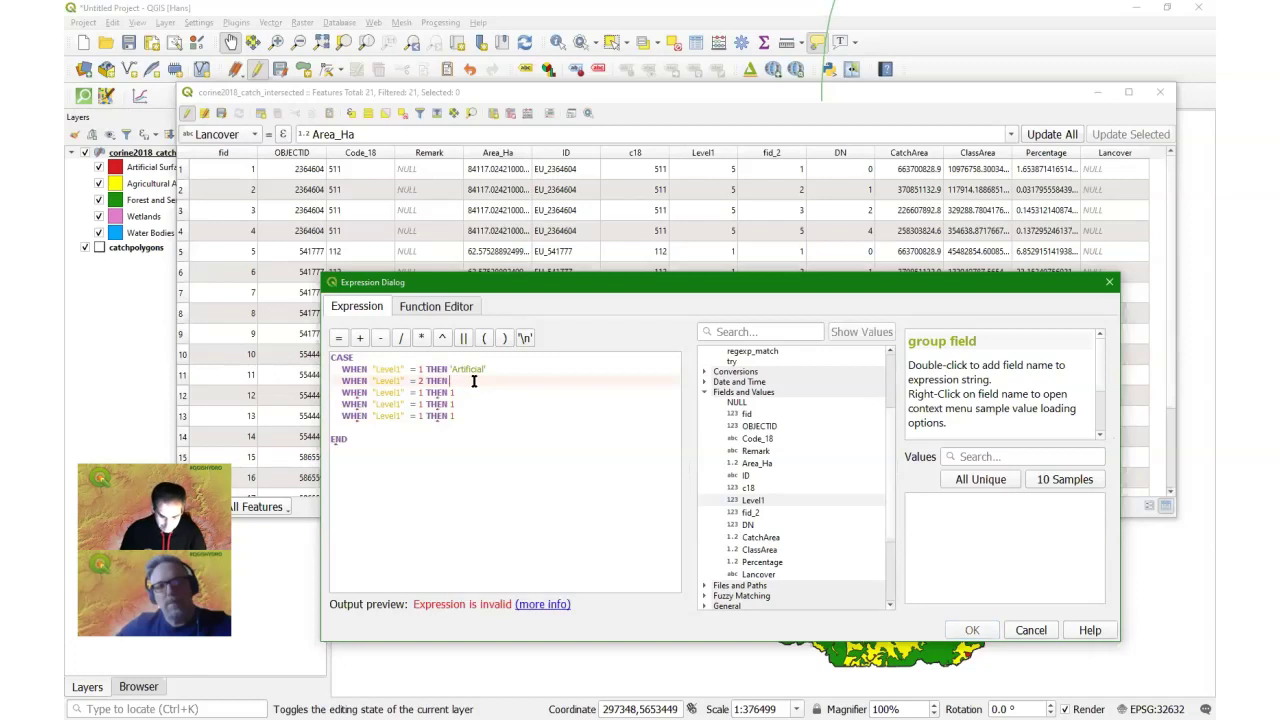
pyautogui.write("'")
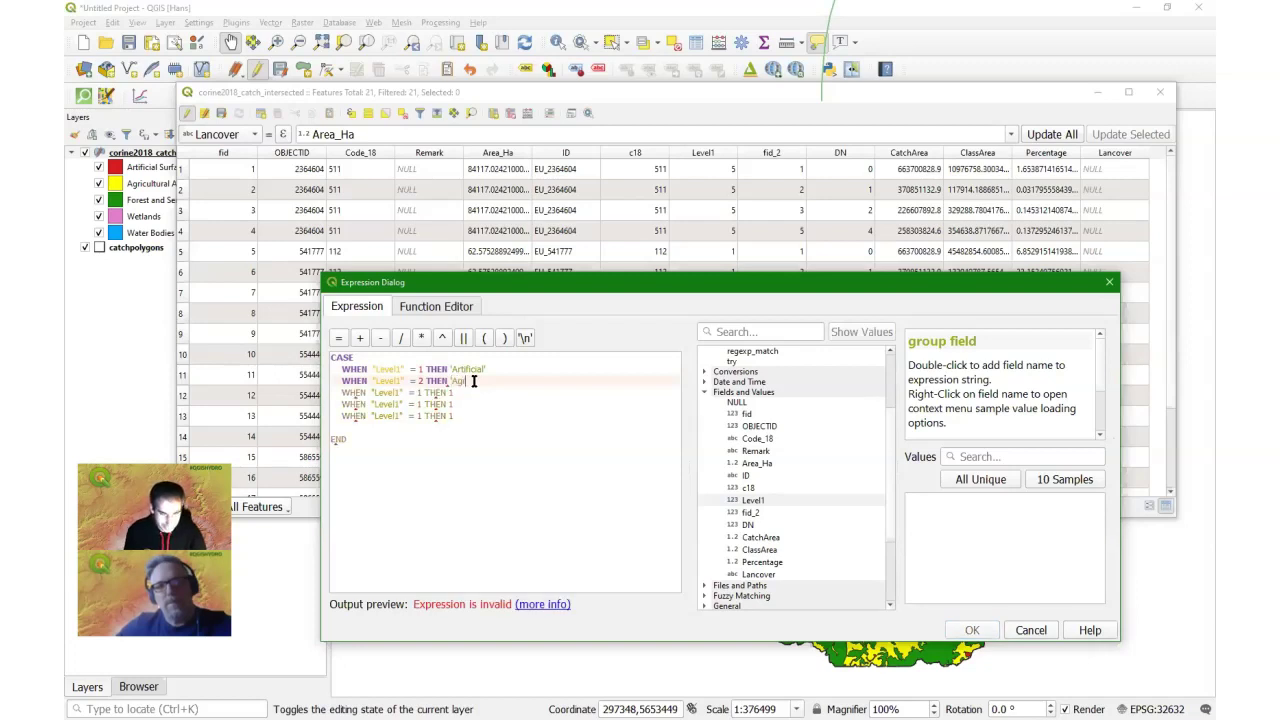
pyautogui.write("Agriculture'")
pyautogui.doubleClick(421, 393)
pyautogui.write('3')
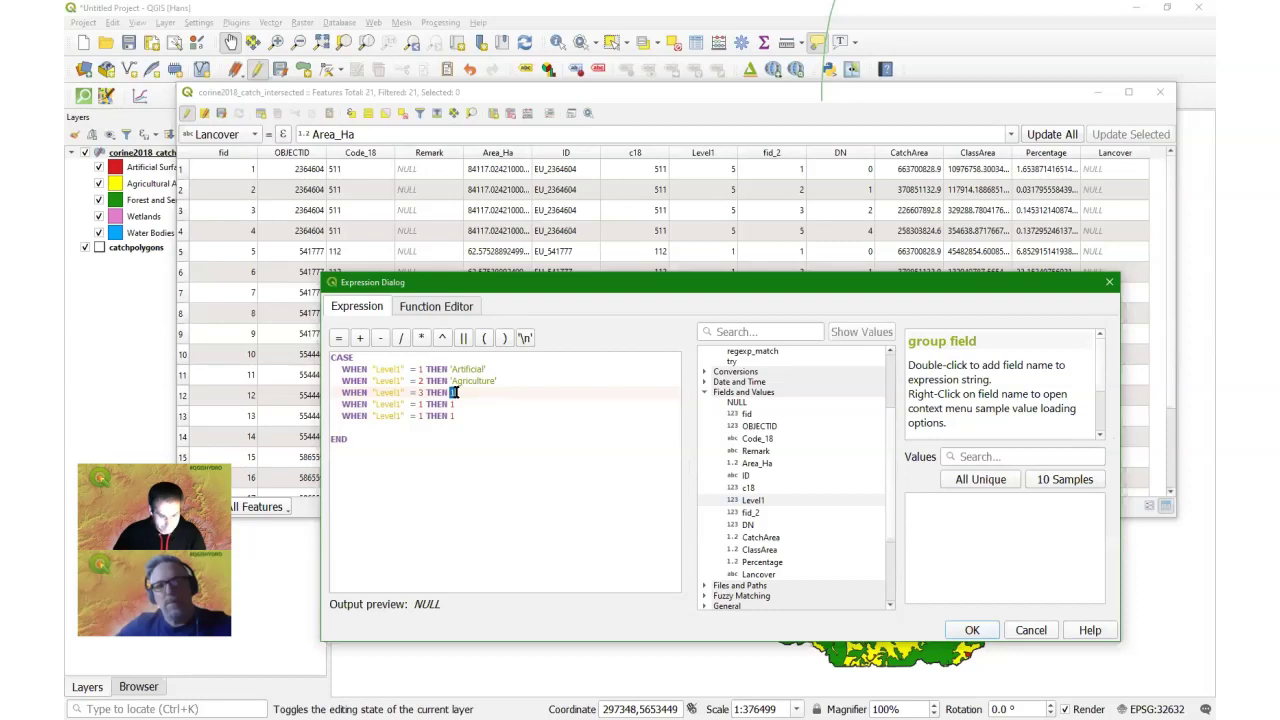
pyautogui.press('BackSpace')
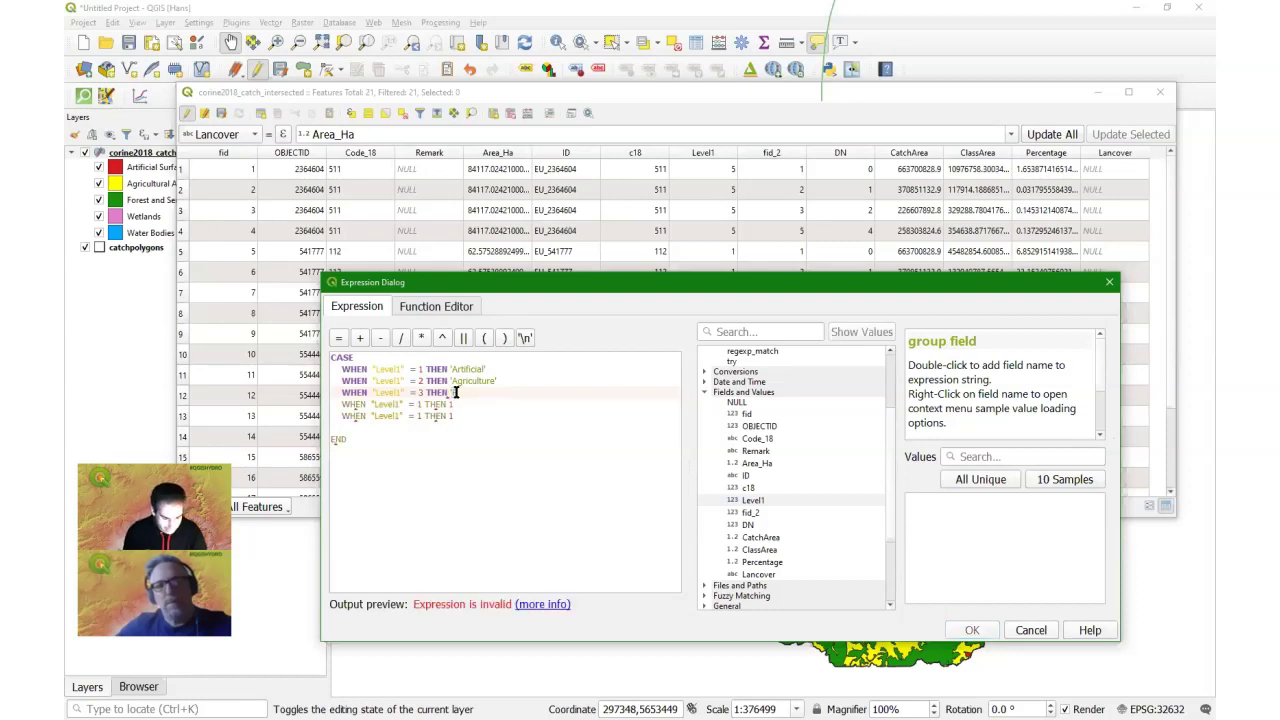
pyautogui.write("'Forest'")
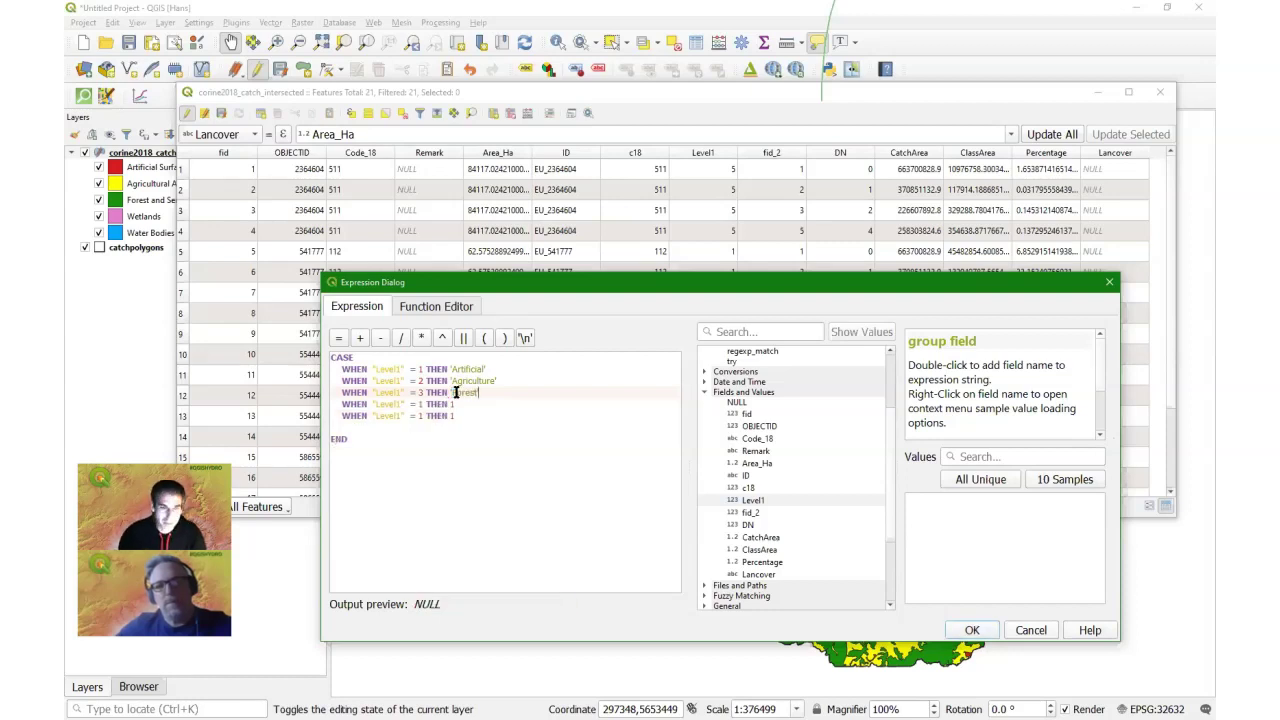
# Step: Map Level1 values 4 and 5 to 'Wetlands' and 'Water', removing the blank line before END
pyautogui.doubleClick(421, 404)
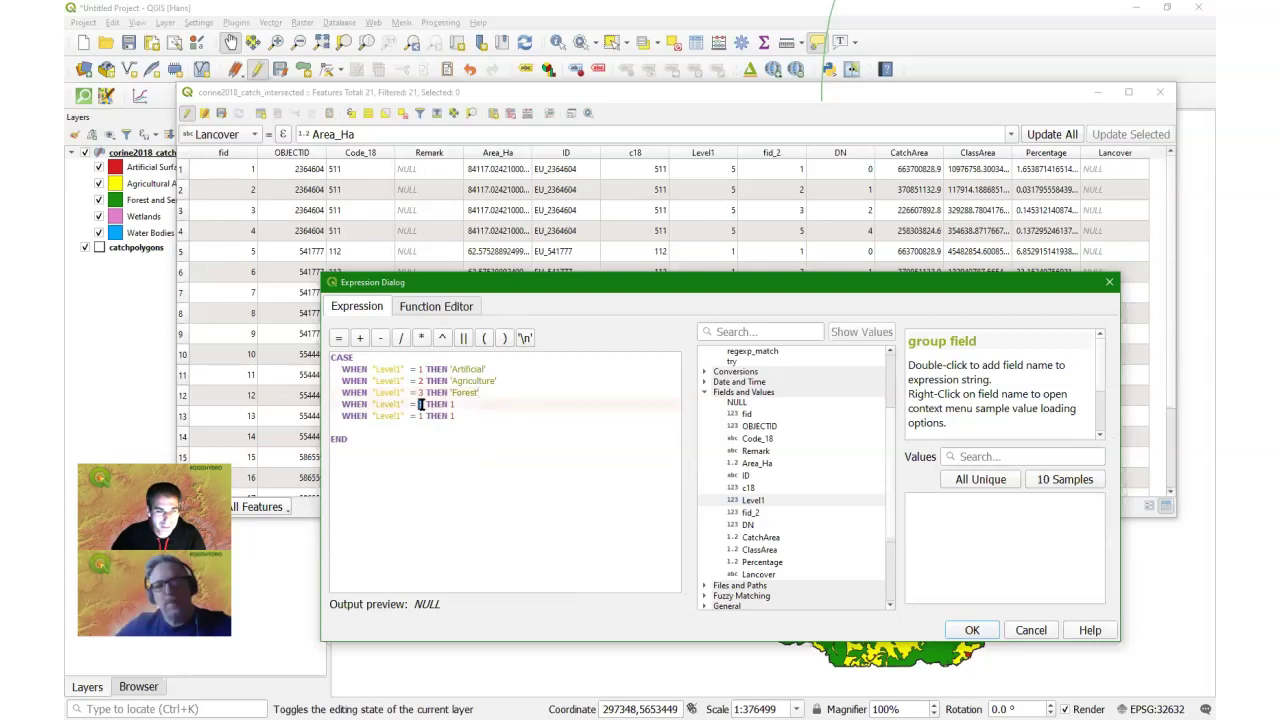
pyautogui.write('4')
pyautogui.doubleClick(453, 404)
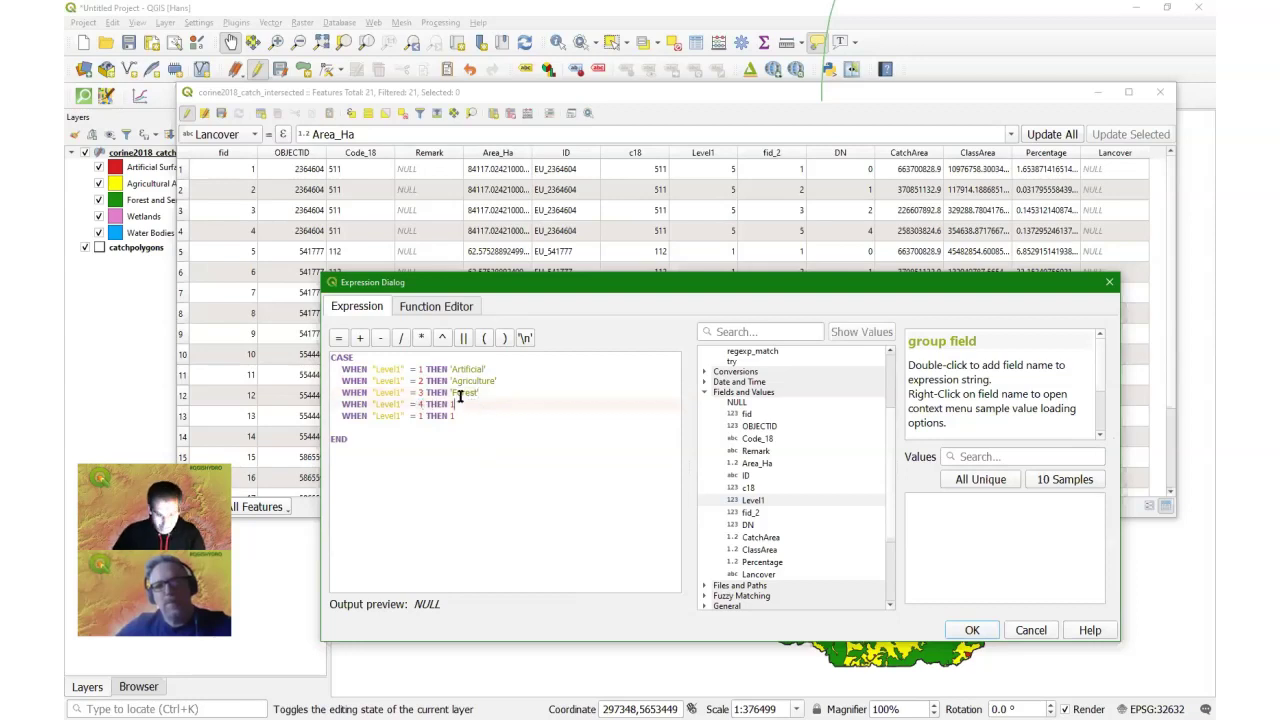
pyautogui.press('BackSpace')
pyautogui.write("'")
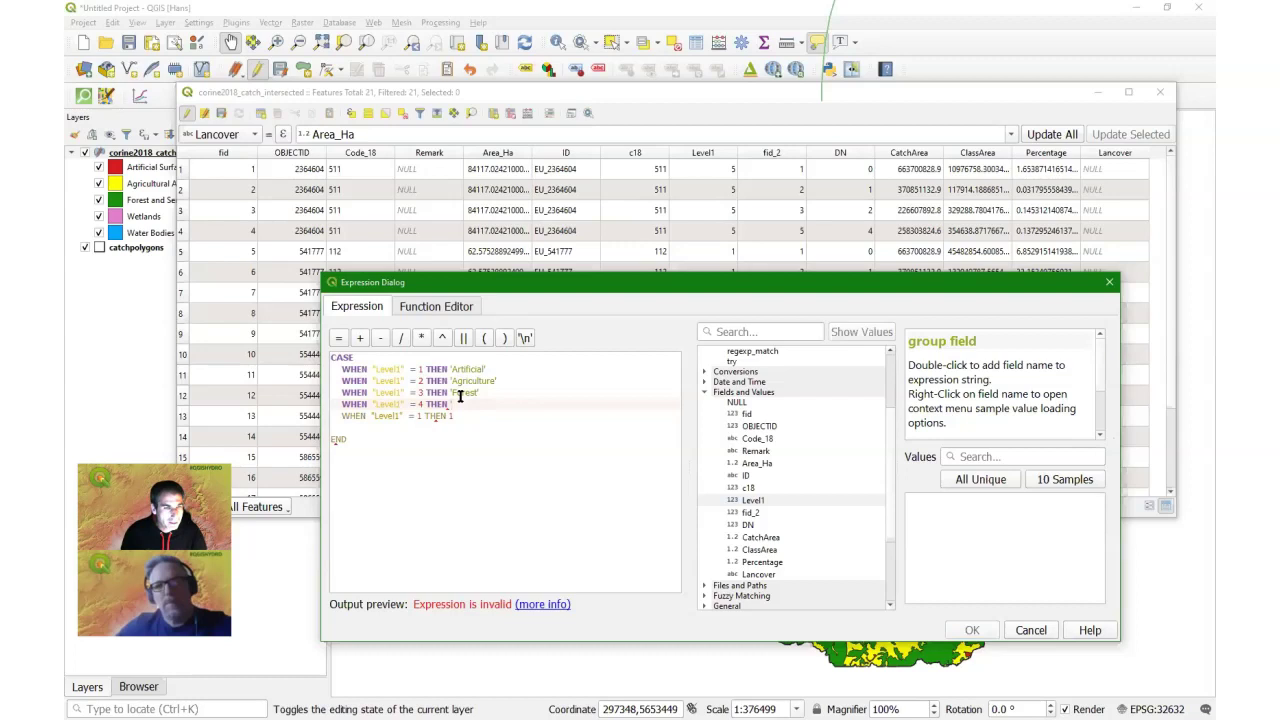
pyautogui.write('Wetlands')
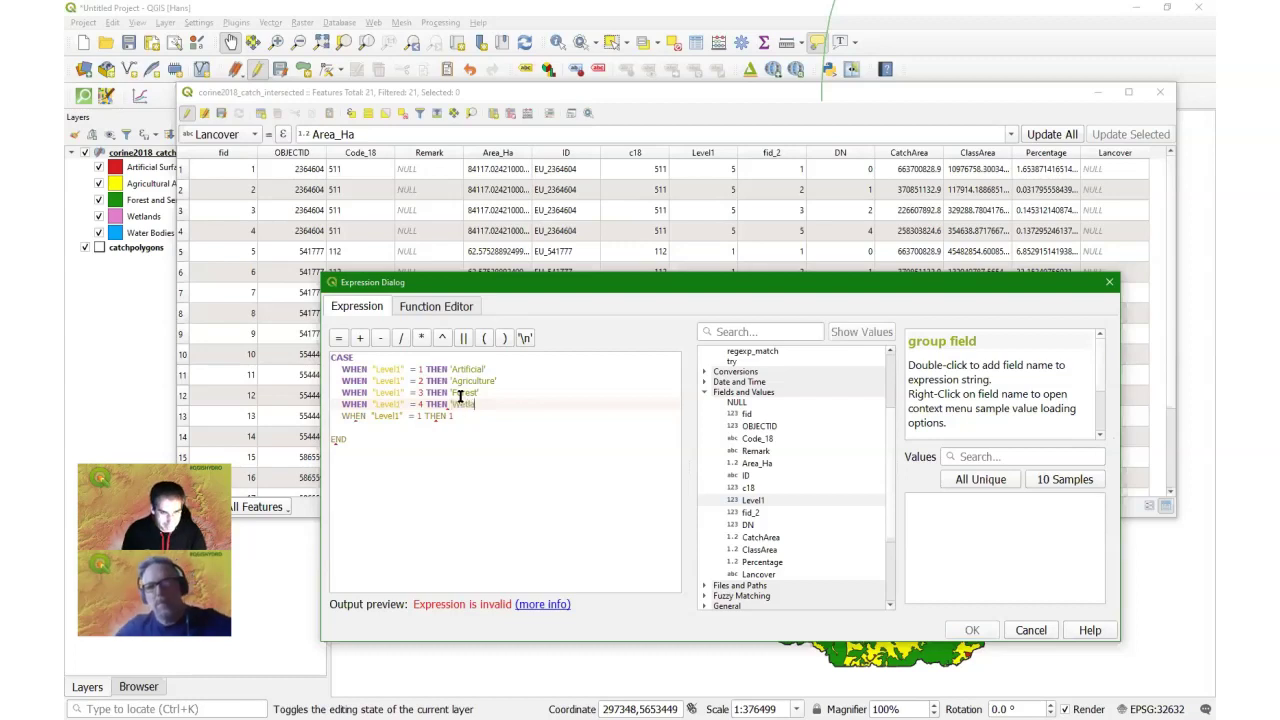
pyautogui.write("'")
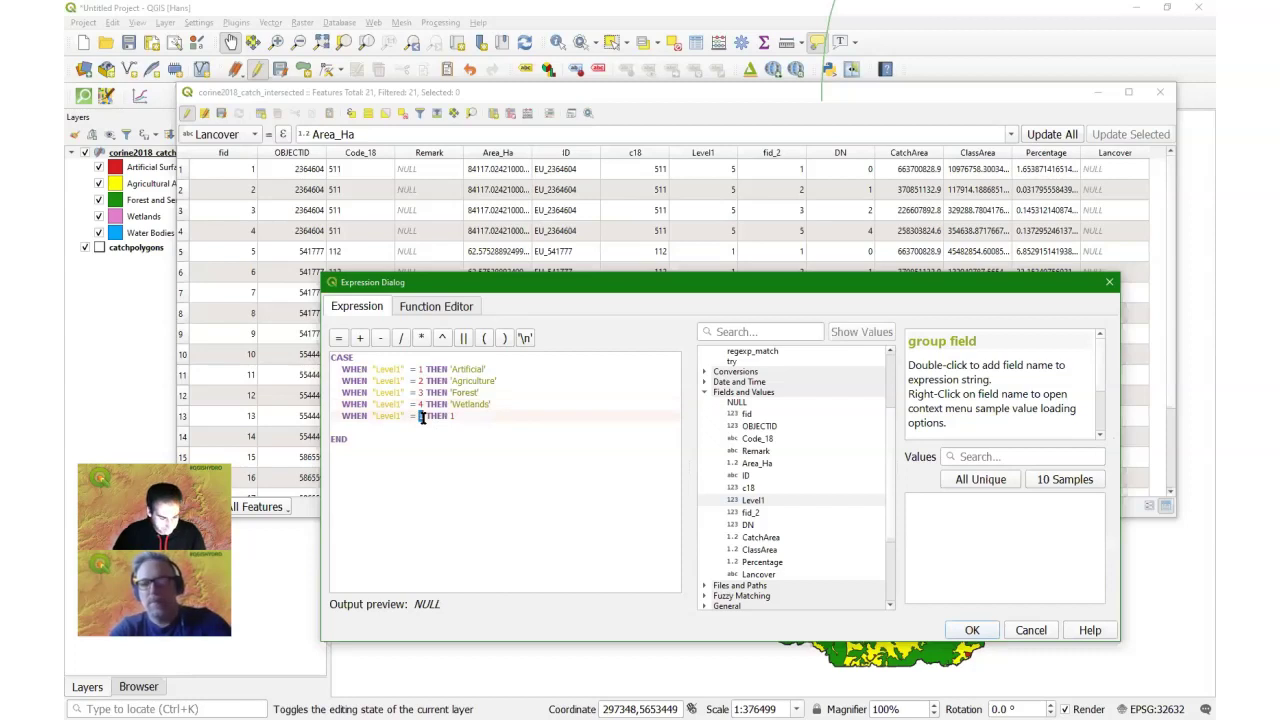
pyautogui.write('5')
pyautogui.press('BackSpace')
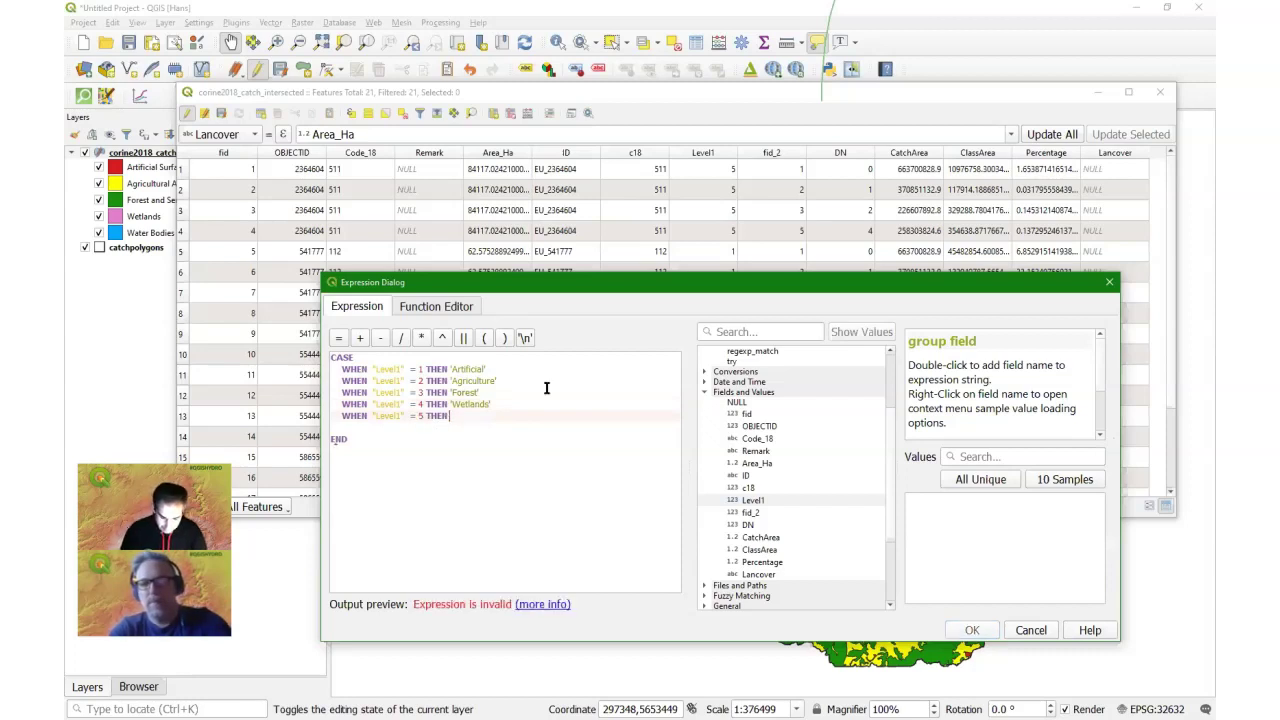
pyautogui.write("'Water")
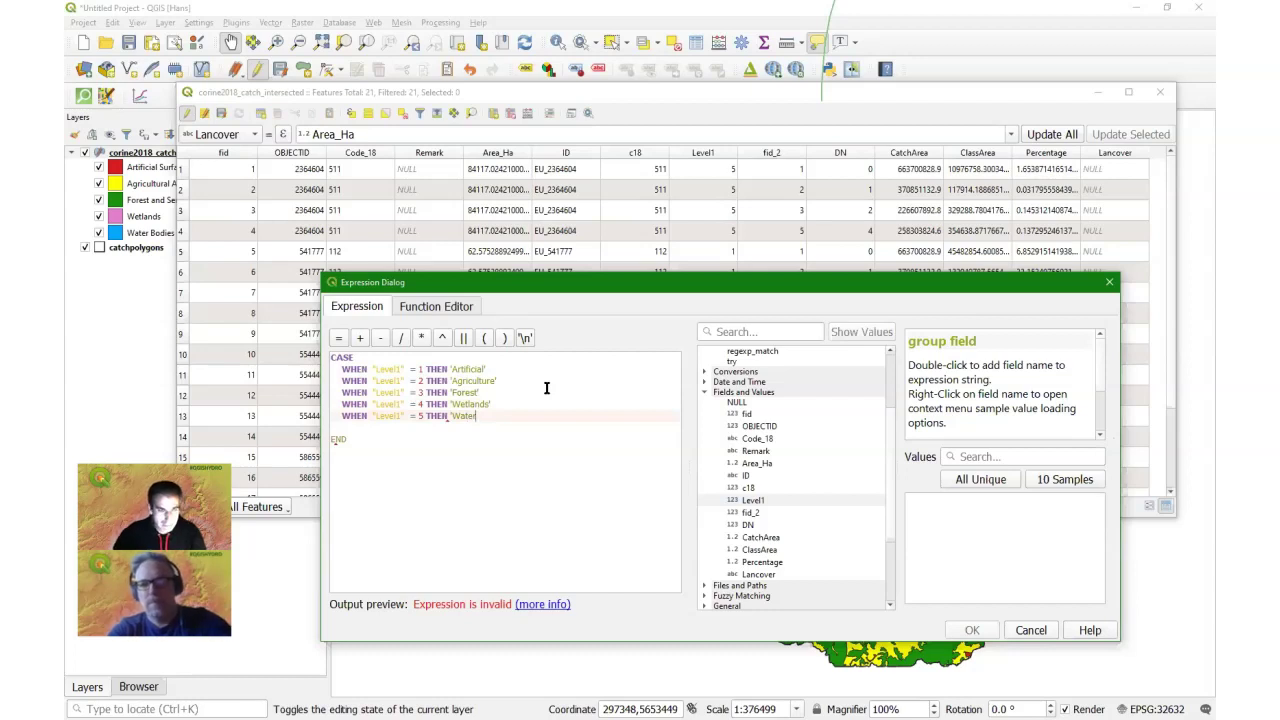
pyautogui.write("'")
pyautogui.press('Delete')
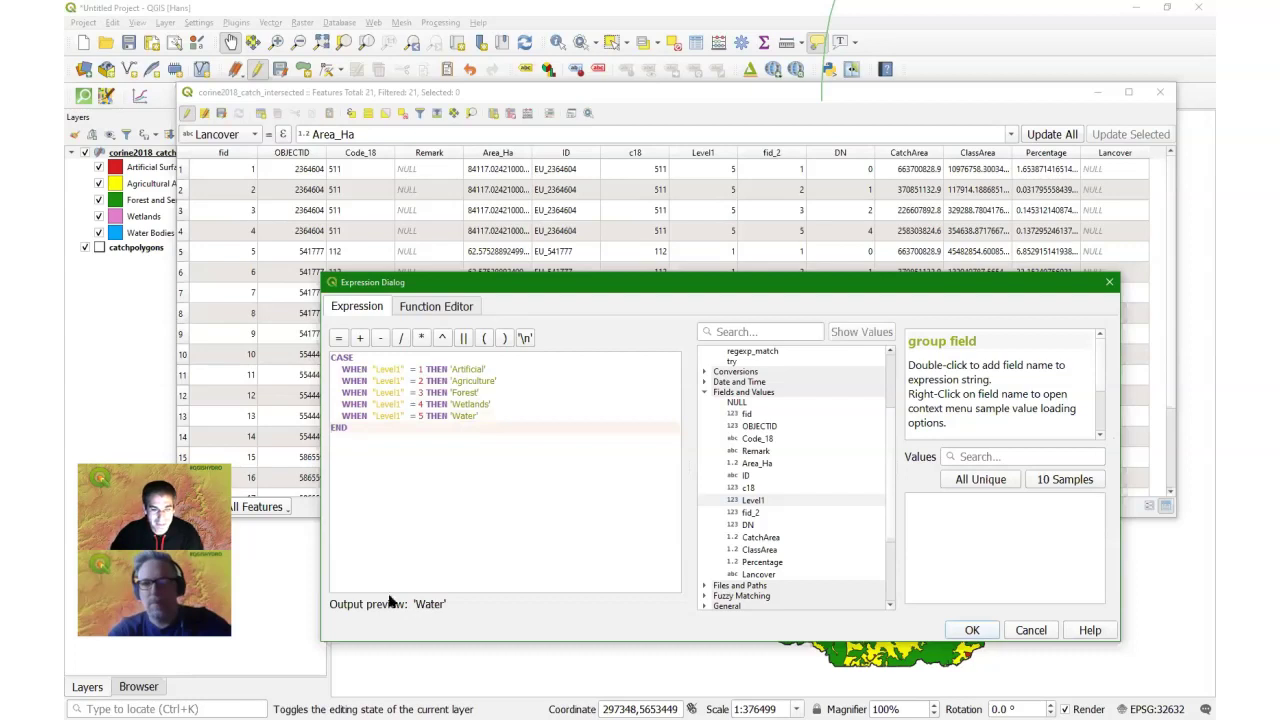
pyautogui.click(522, 406)
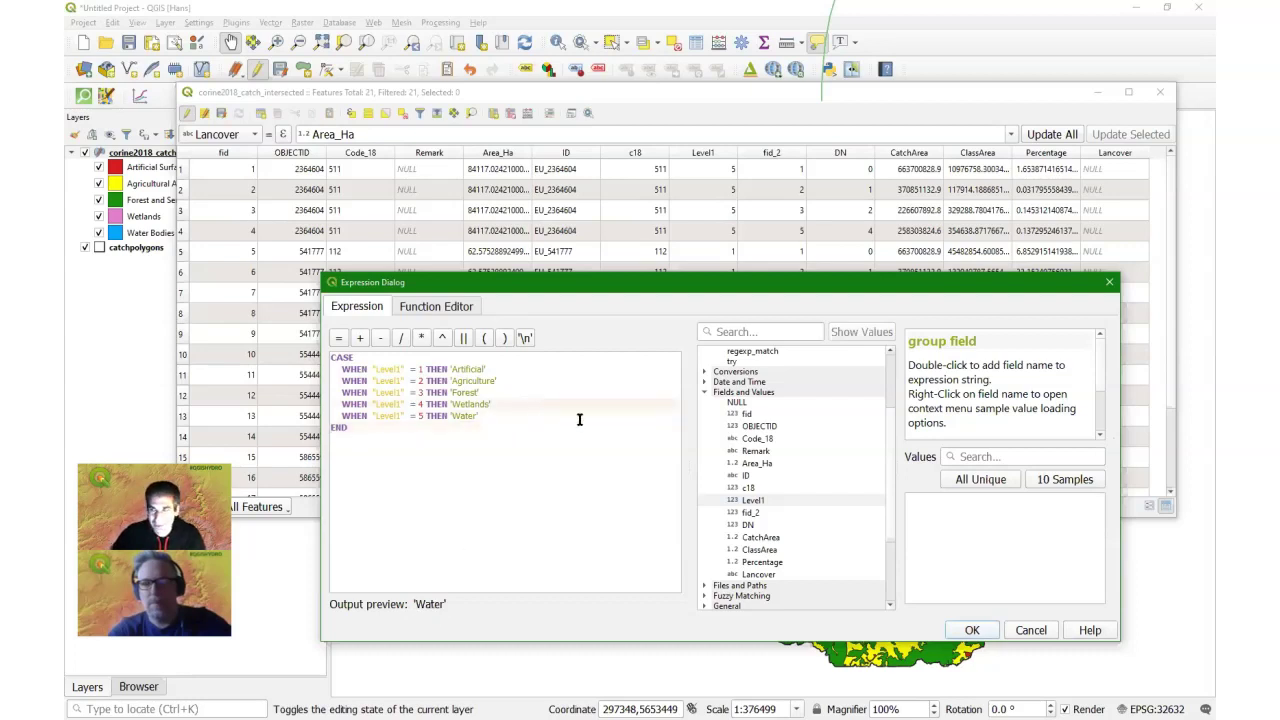
# Step: Apply the CASE expression to fill Lancover with class names for every feature
pyautogui.click(972, 630)
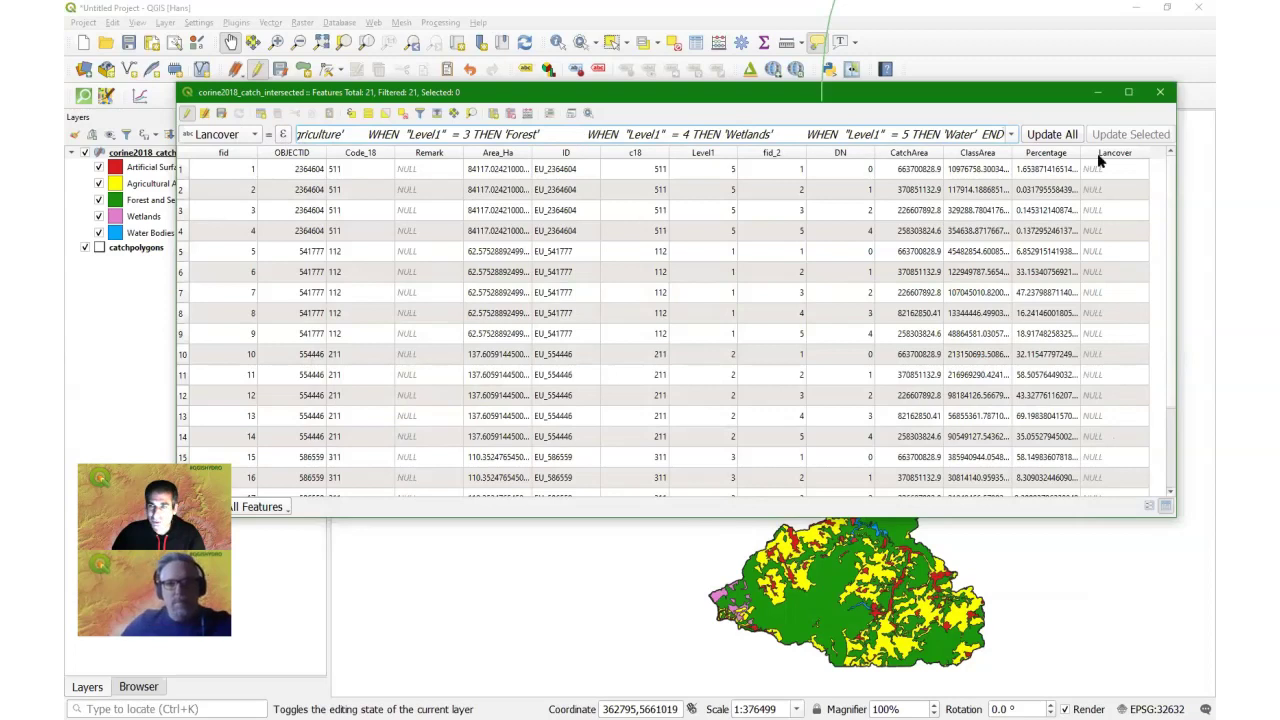
pyautogui.click(1052, 134)
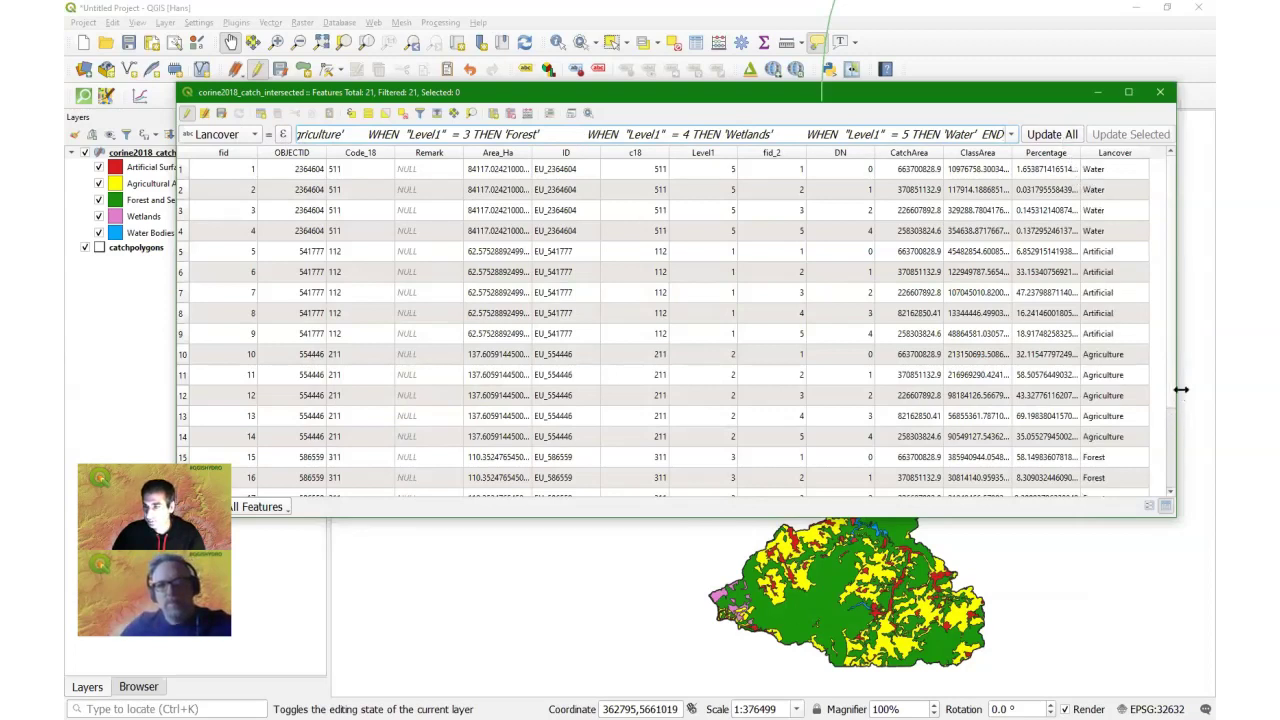
pyautogui.scroll(-1, 1166, 403)
pyautogui.scroll(1, 1160, 417)
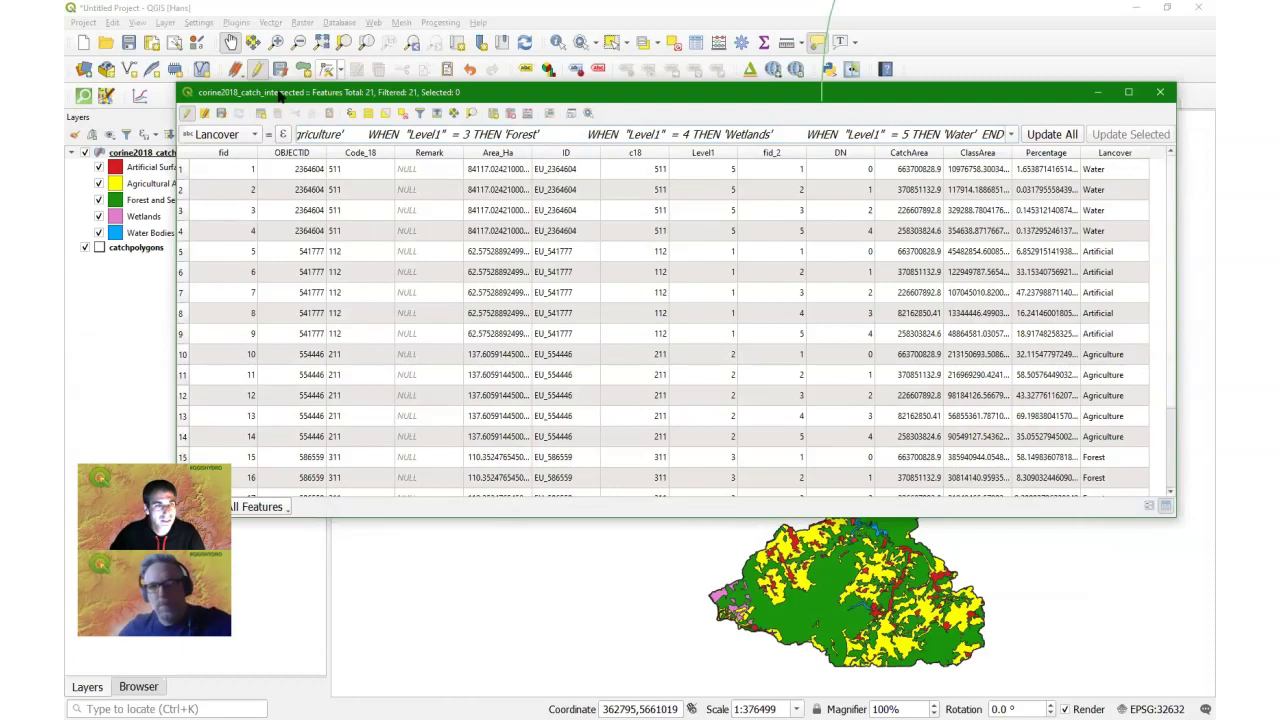
# Step: Stop editing, save the layer edits, and minimize the attribute table
pyautogui.click(187, 114)
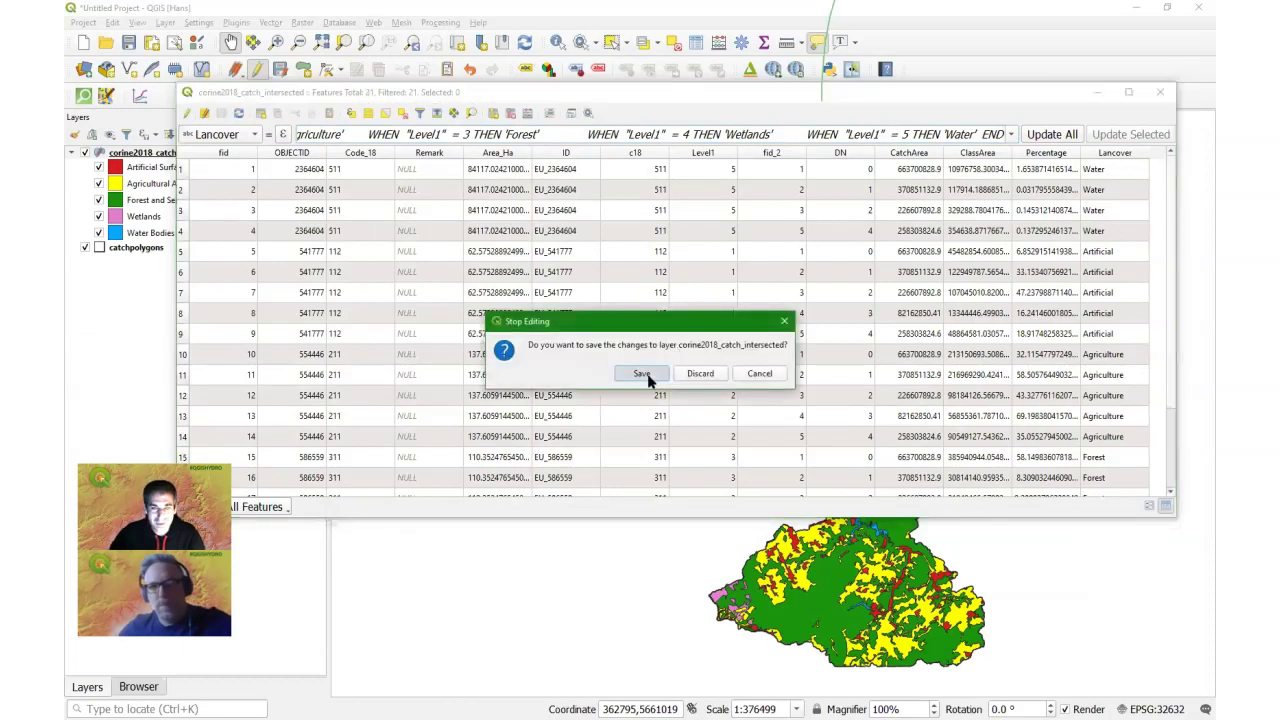
pyautogui.click(641, 373)
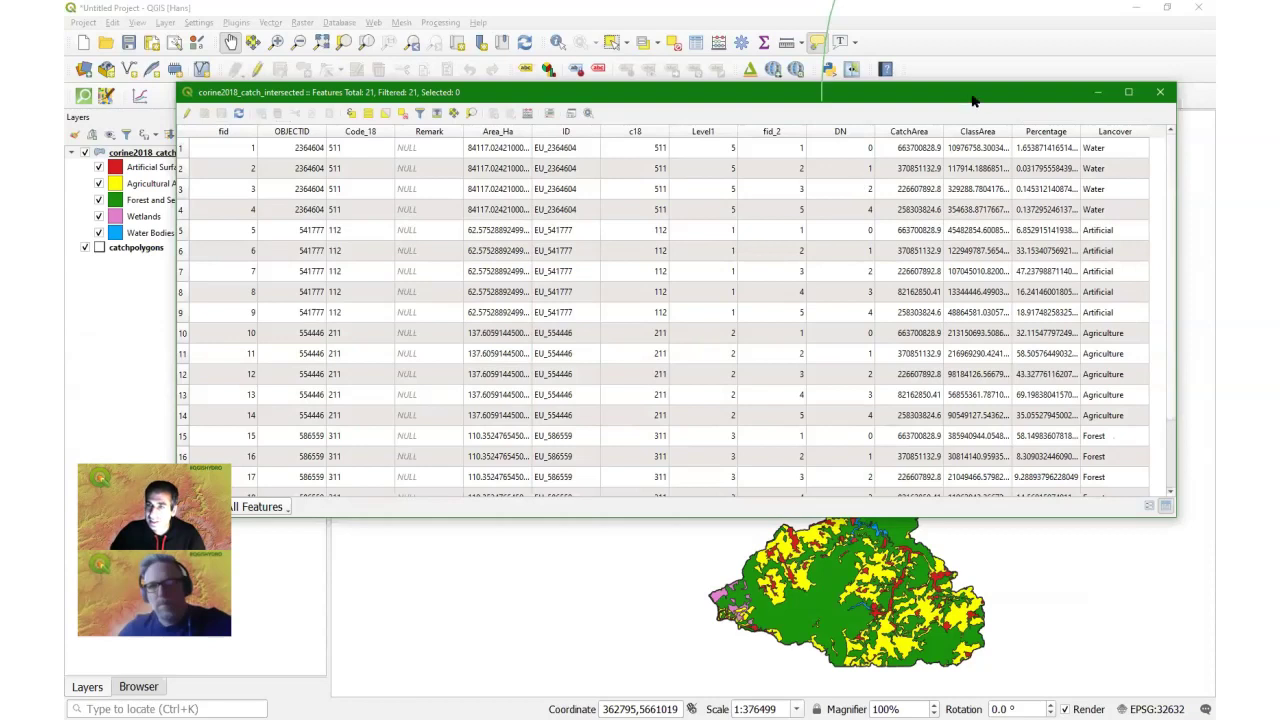
pyautogui.moveTo(975, 104); pyautogui.dragTo(931, 141)
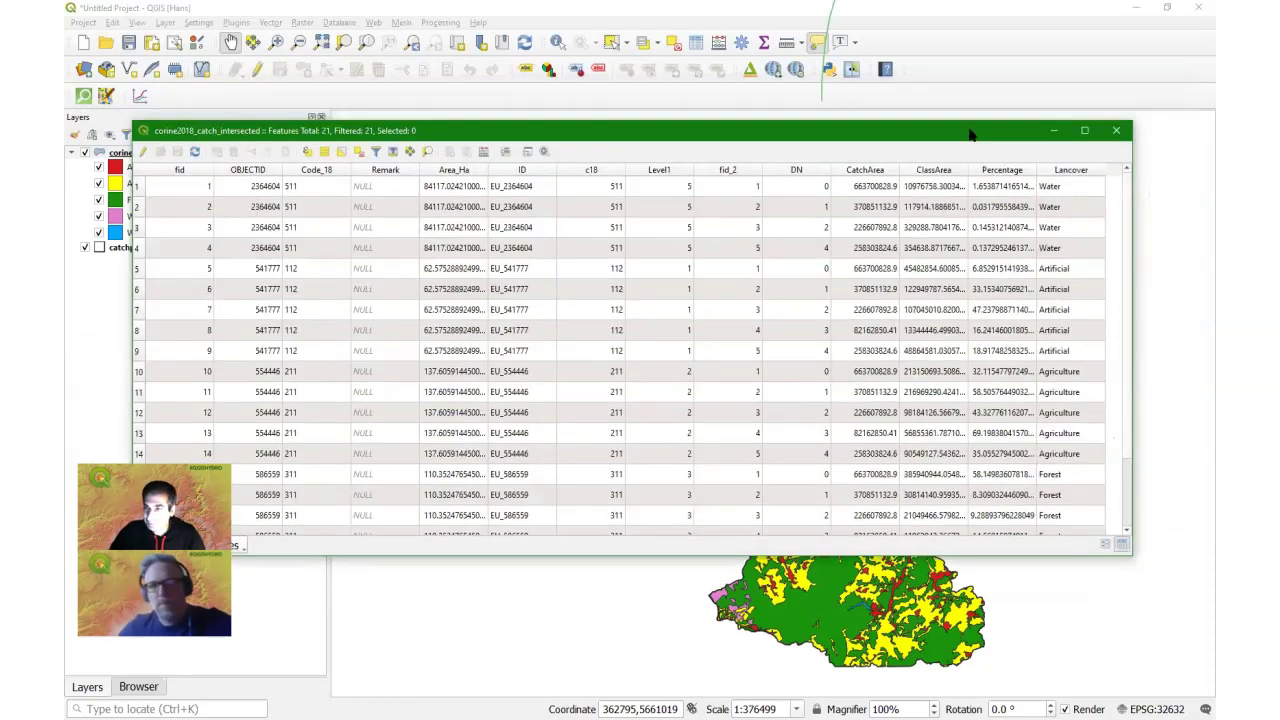
pyautogui.click(1052, 135)
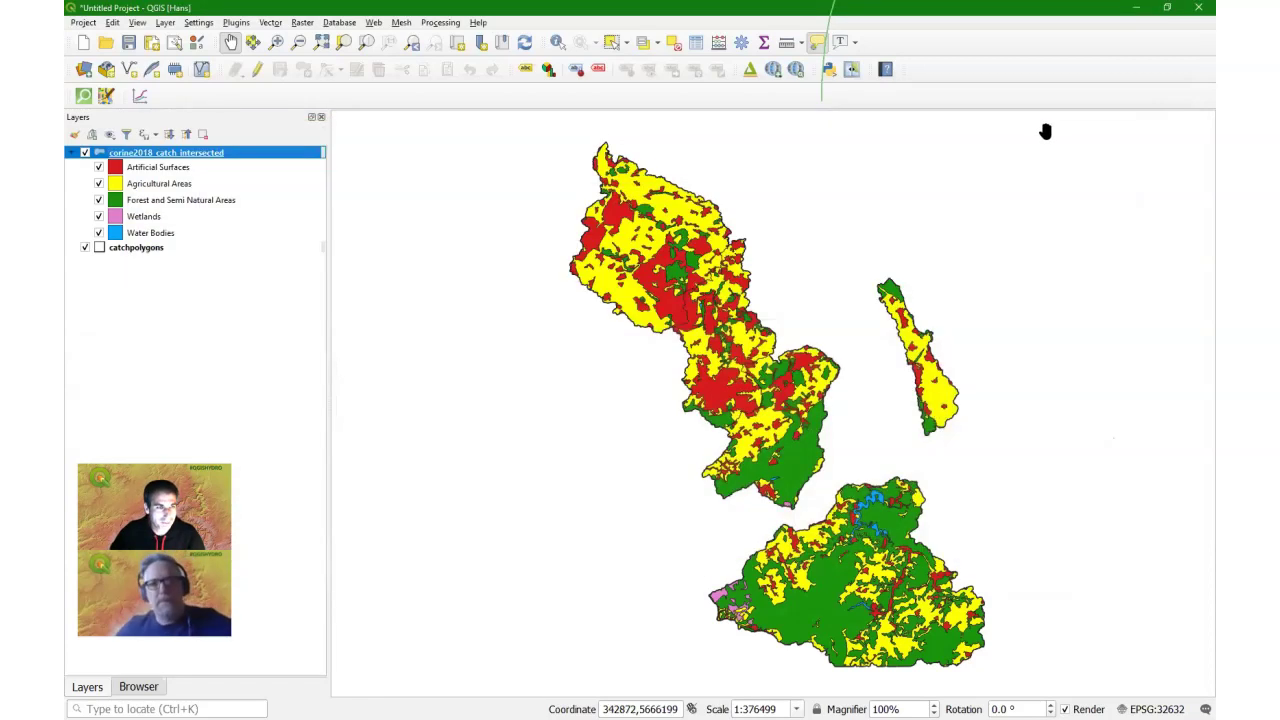
# Step: Open the DataPlotly panel and rectangle-select nine corine2018_catch_intersected features on the map
pyautogui.click(140, 96)
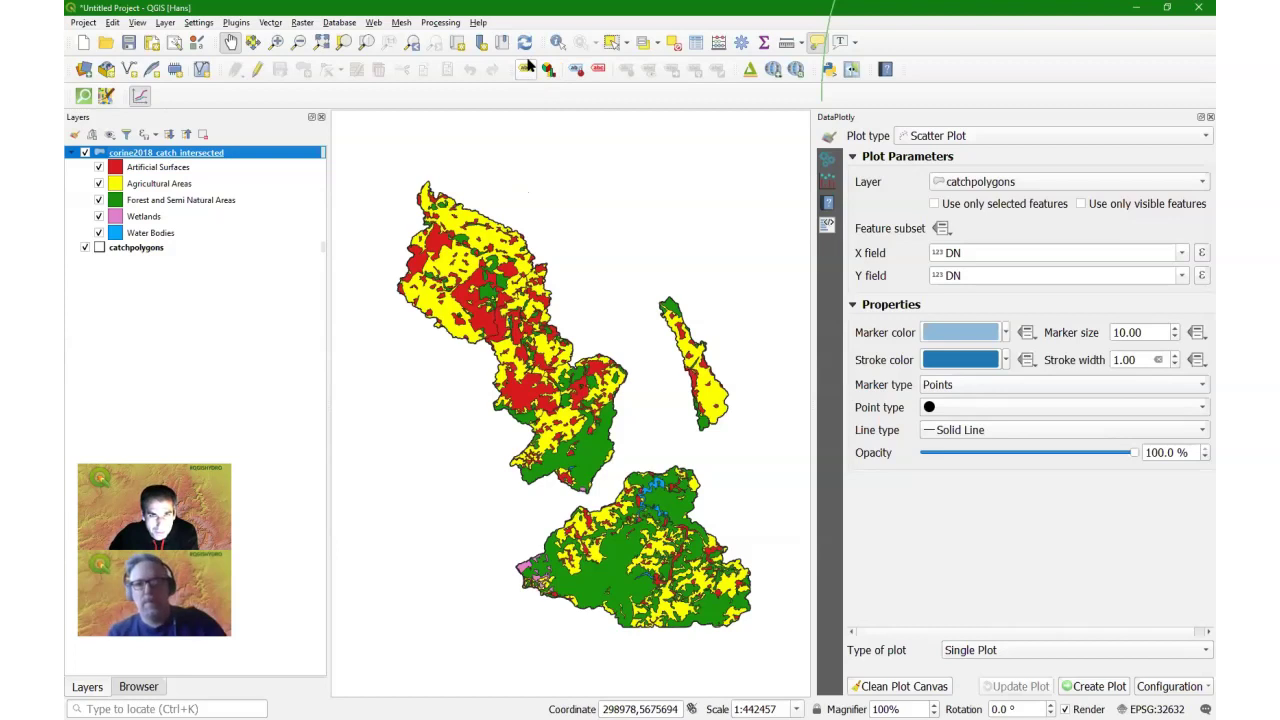
pyautogui.click(611, 43)
pyautogui.moveTo(491, 474); pyautogui.dragTo(760, 634)
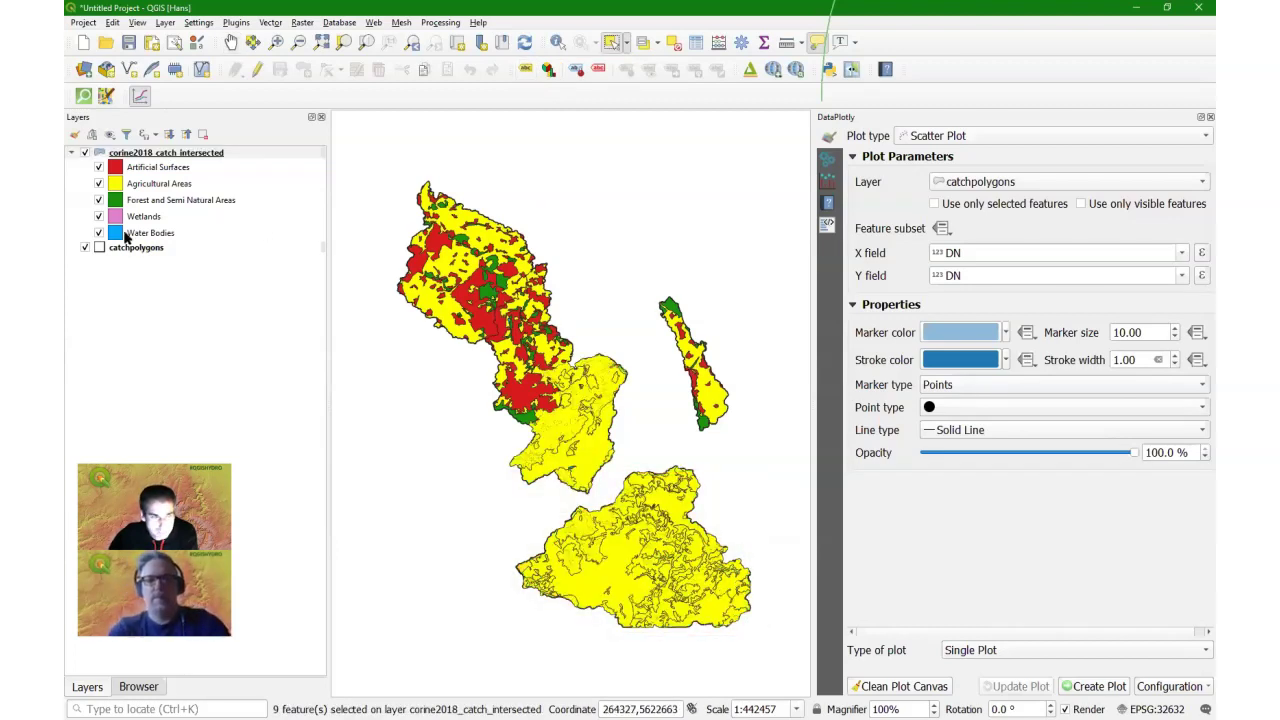
pyautogui.rightClick(157, 158)
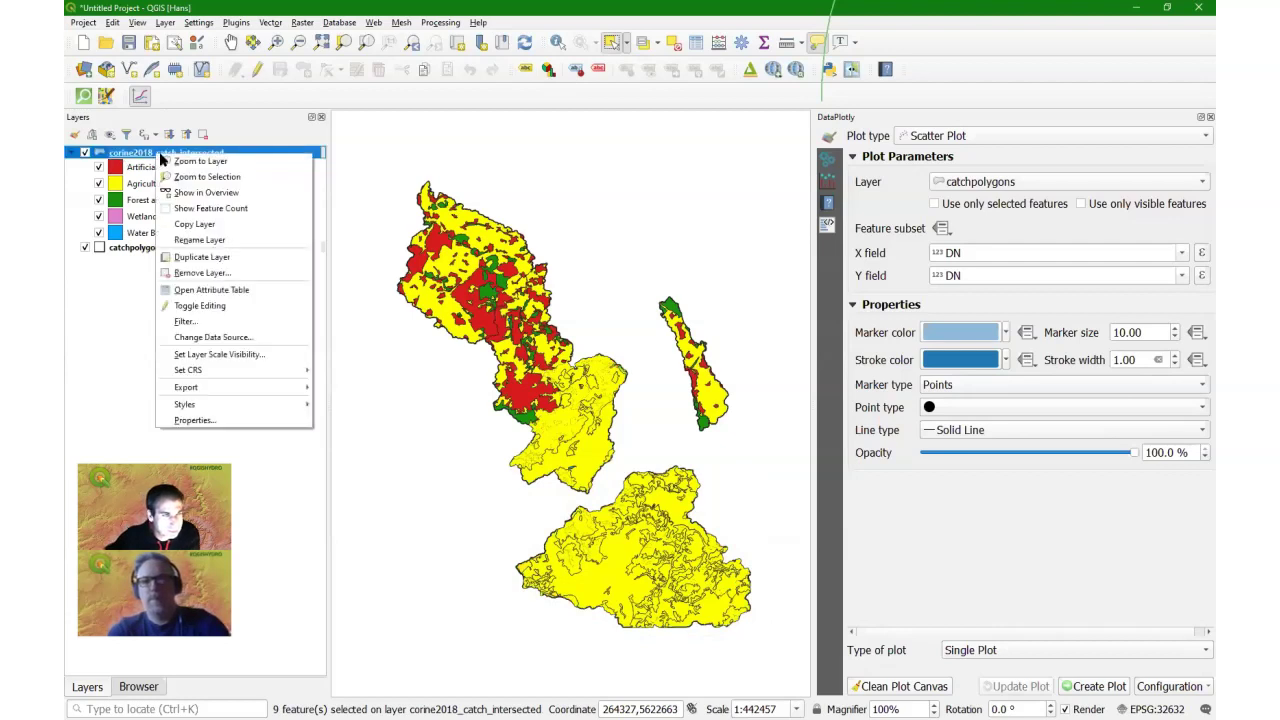
# Step: Open the corine2018_catch_intersected attribute table and clear the current feature selection
pyautogui.click(261, 290)
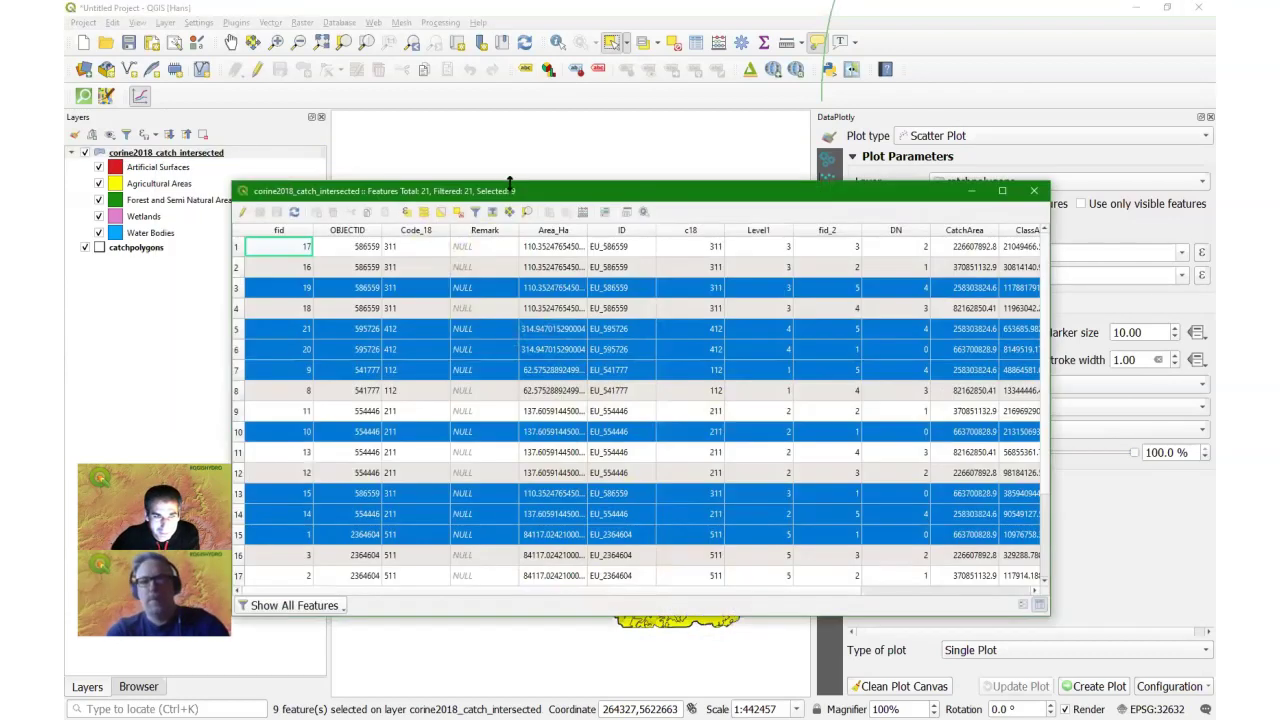
pyautogui.moveTo(511, 192); pyautogui.dragTo(522, 67)
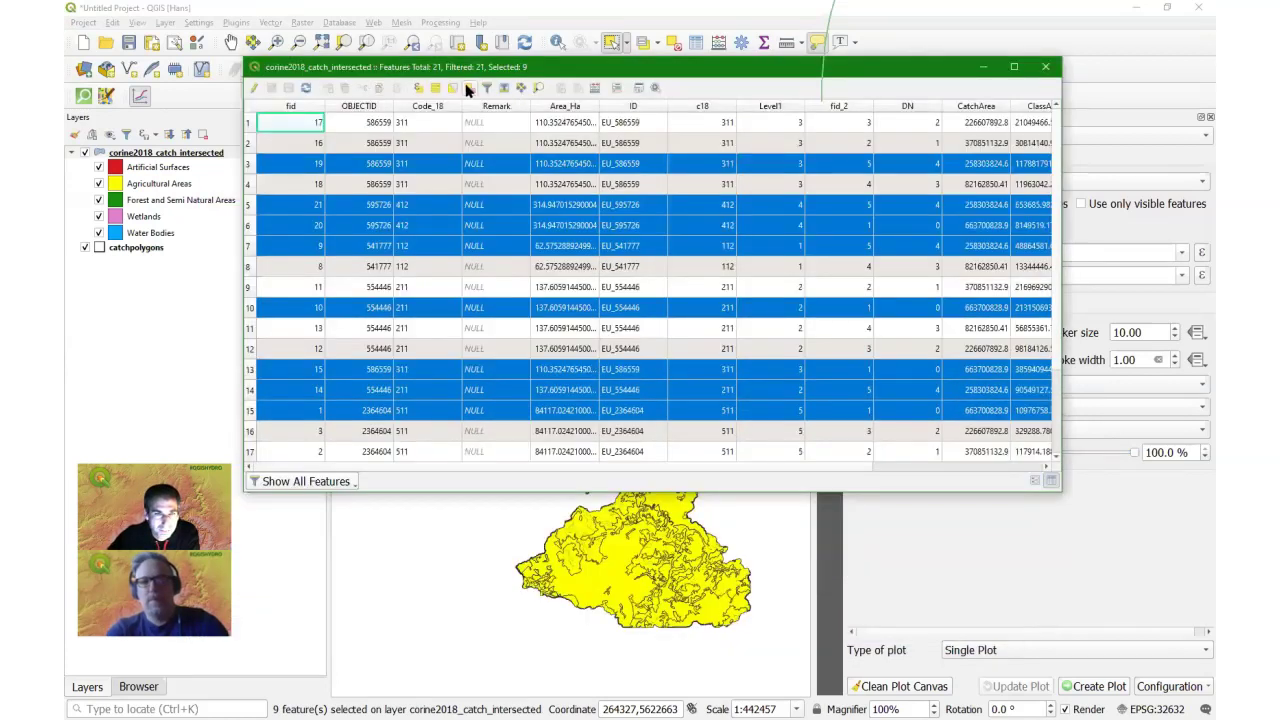
pyautogui.click(469, 88)
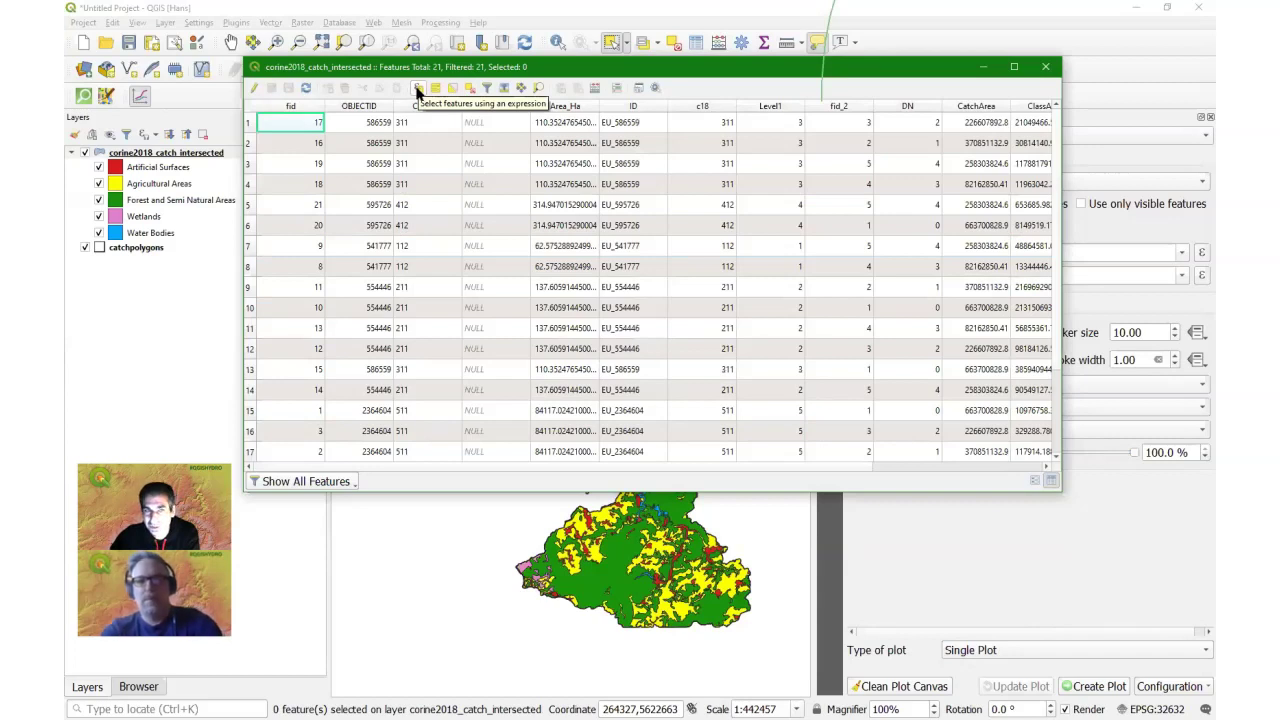
# Step: Build the selection expression "DN" = 0 from the DN field and its values
pyautogui.click(418, 89)
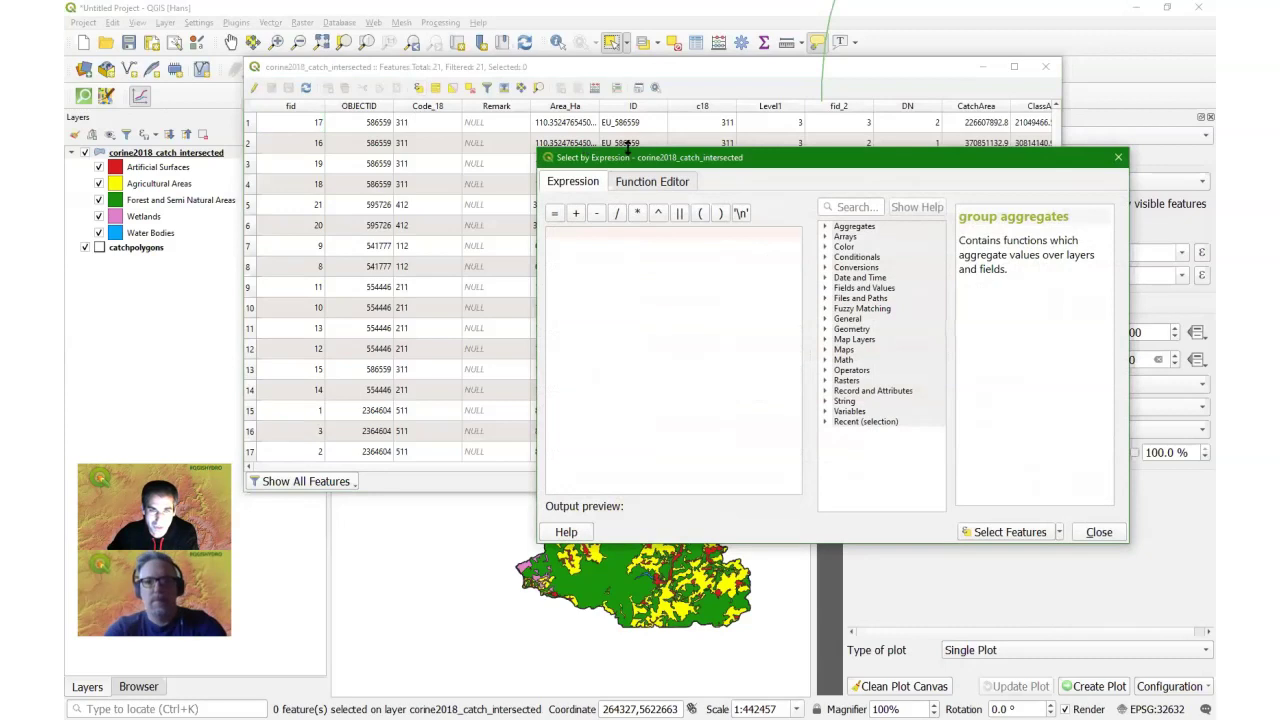
pyautogui.moveTo(638, 157); pyautogui.dragTo(440, 84)
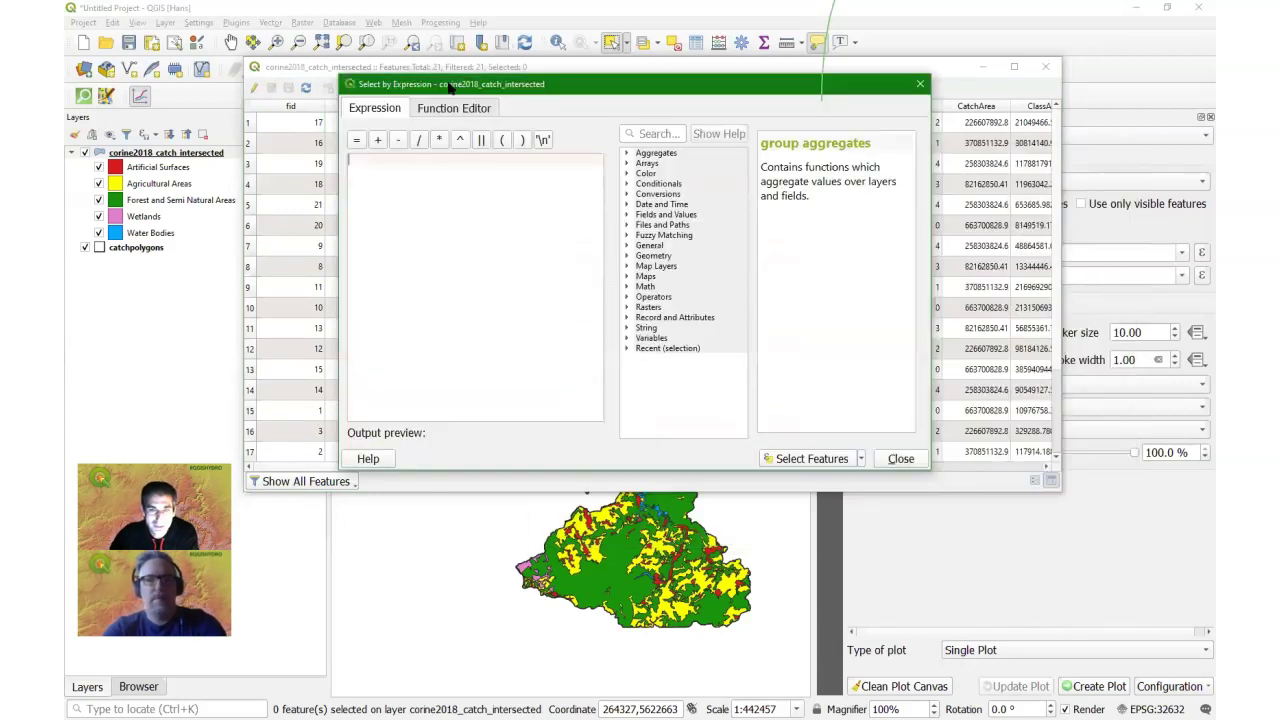
pyautogui.click(628, 215)
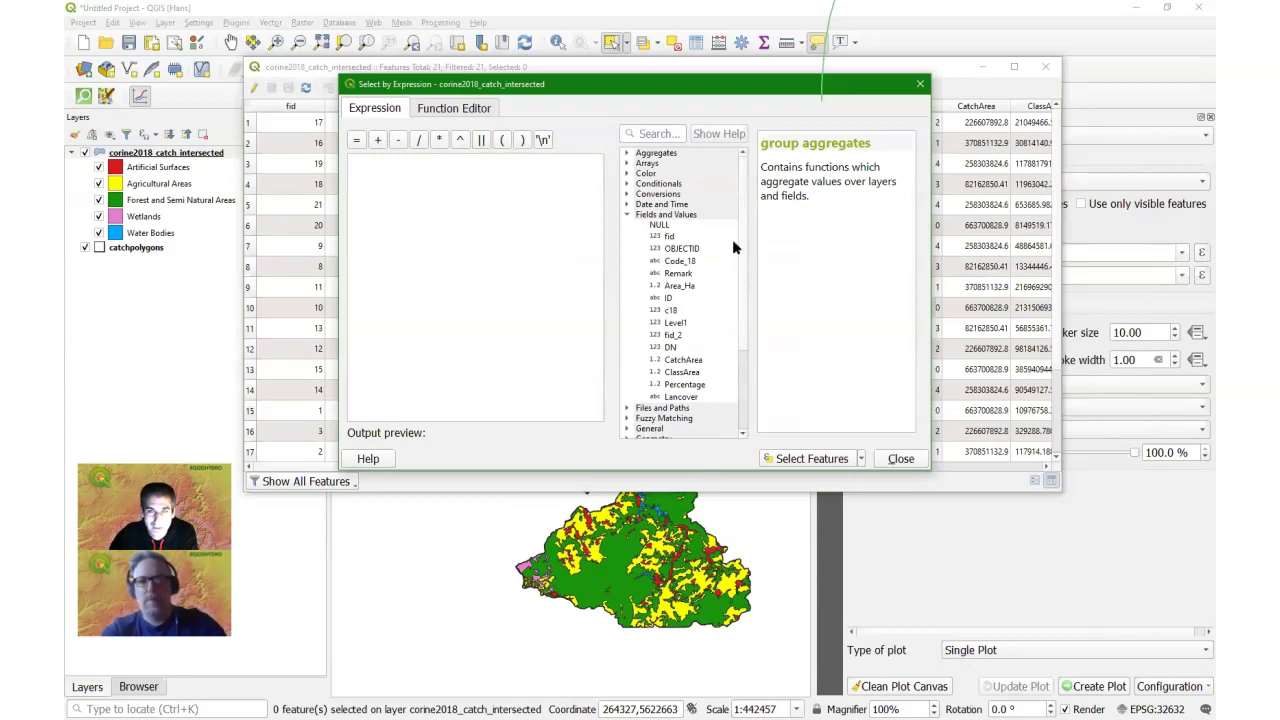
pyautogui.scroll(-3, 743, 246)
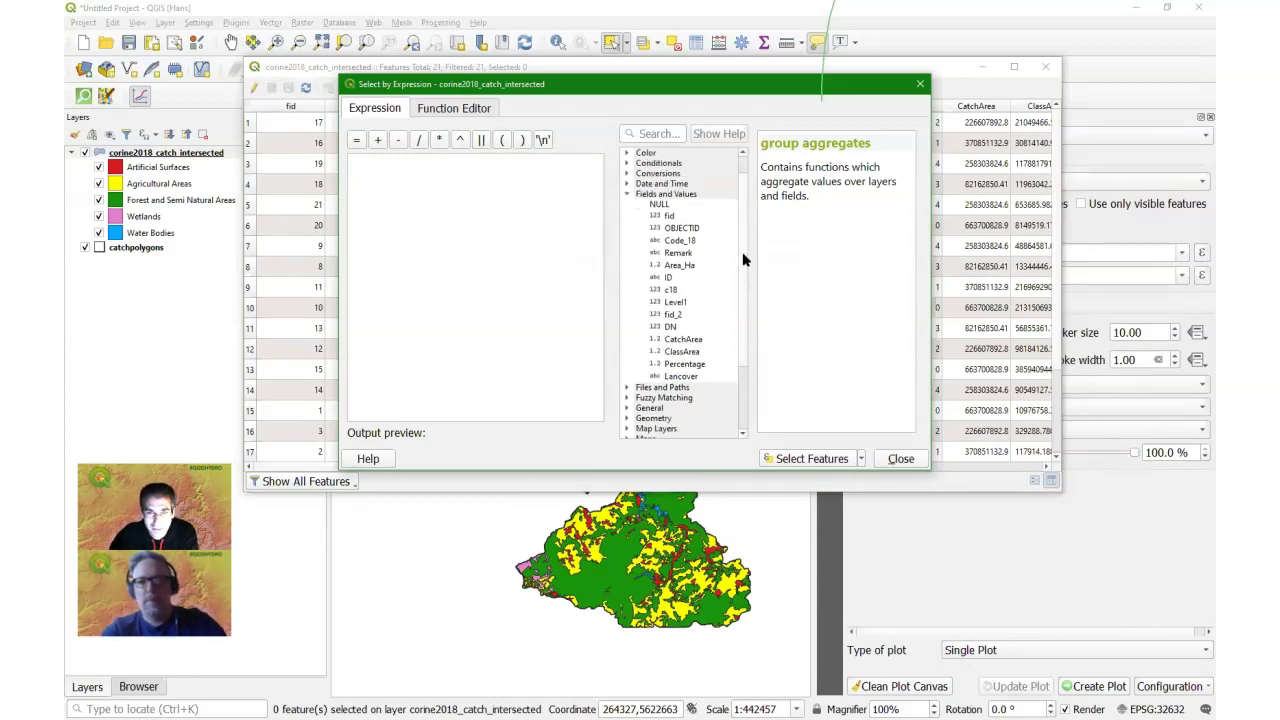
pyautogui.click(673, 317)
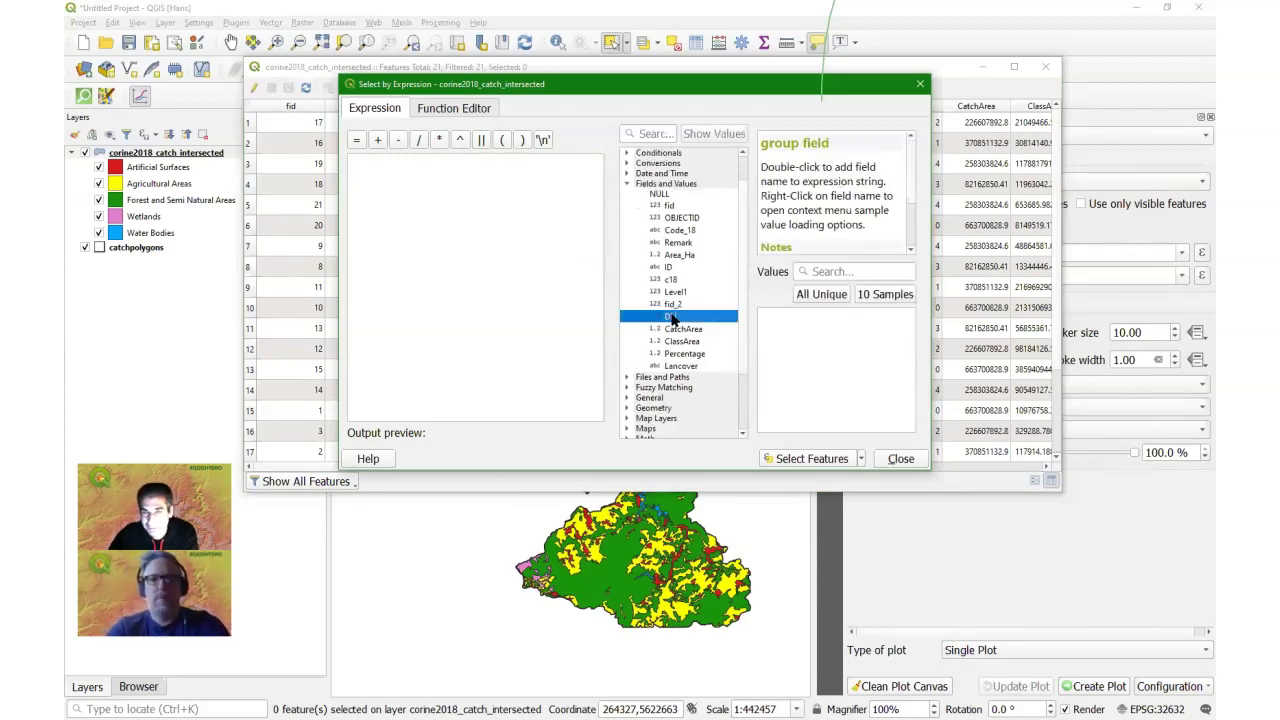
pyautogui.doubleClick(673, 317)
pyautogui.click(822, 295)
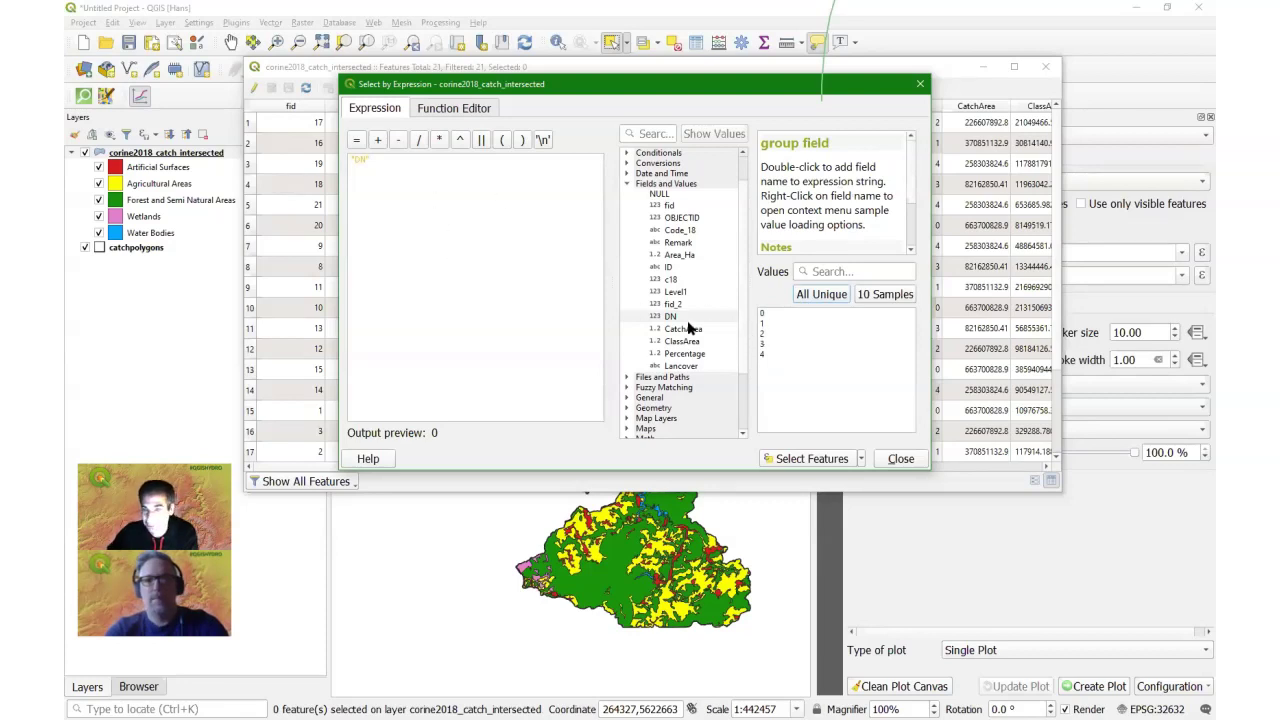
pyautogui.click(357, 141)
pyautogui.click(766, 314)
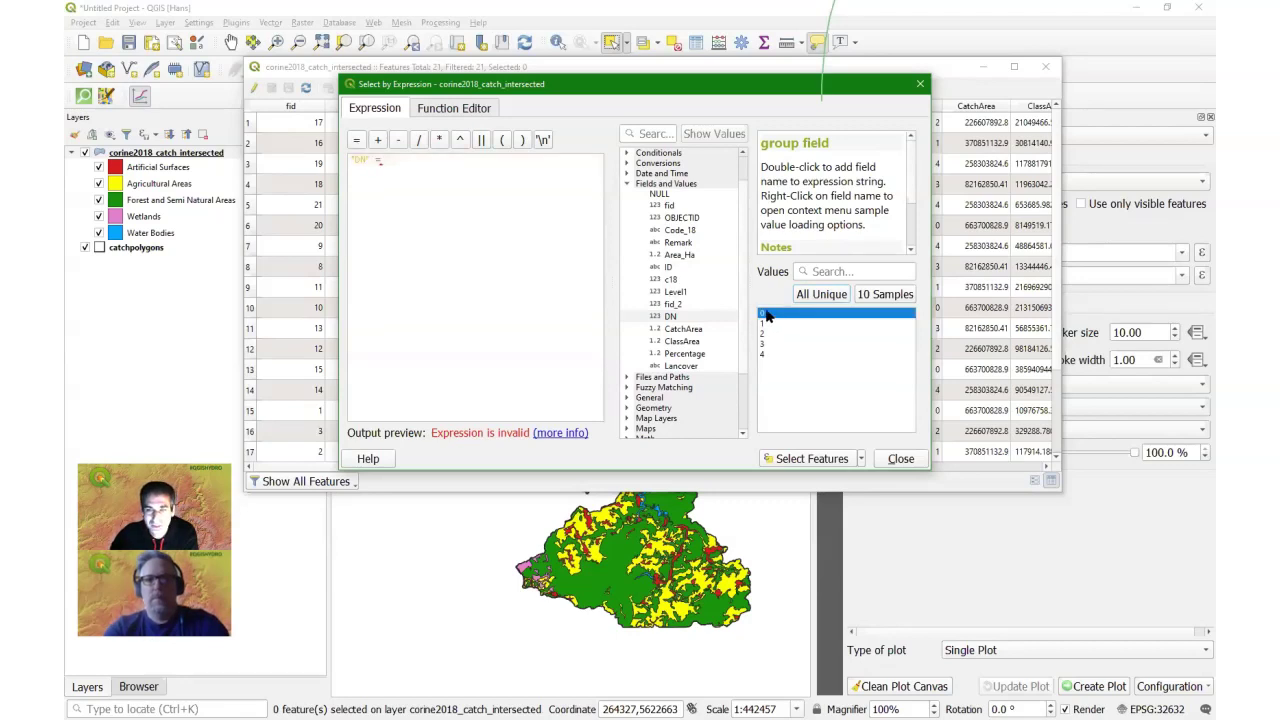
pyautogui.doubleClick(766, 314)
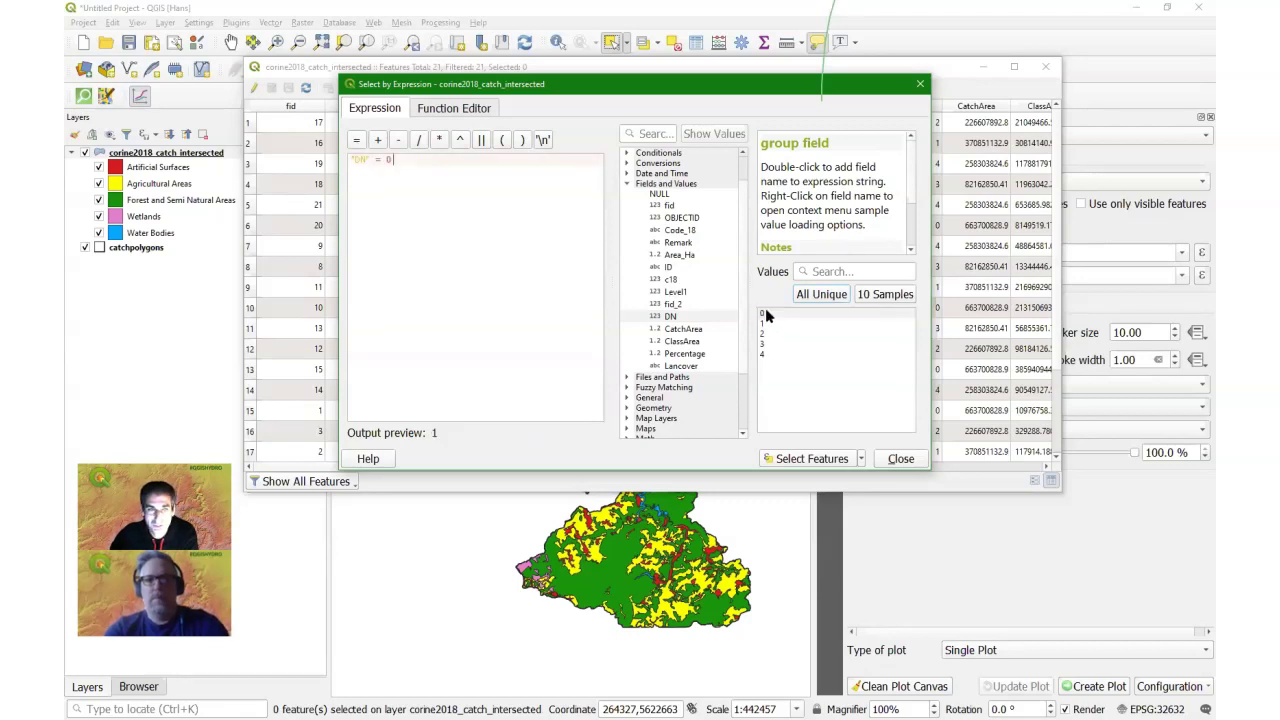
# Step: Select the five DN = 0 features and return to the map view
pyautogui.click(800, 459)
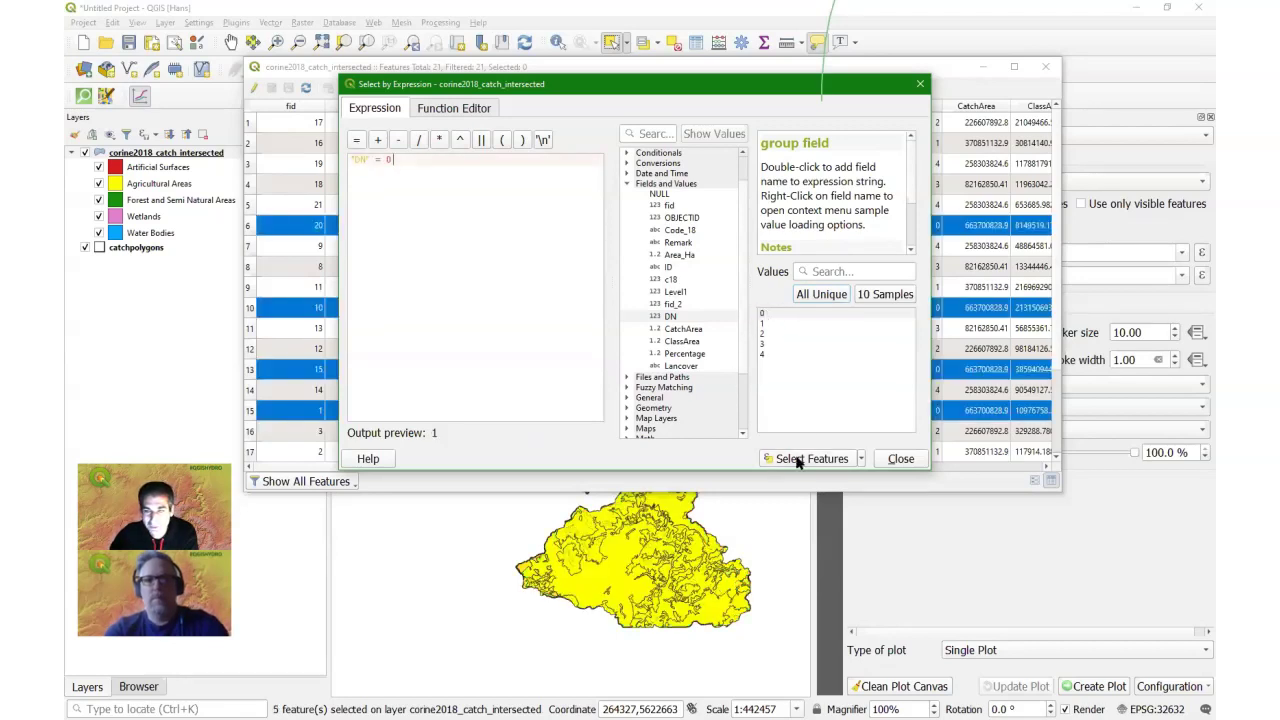
pyautogui.click(900, 458)
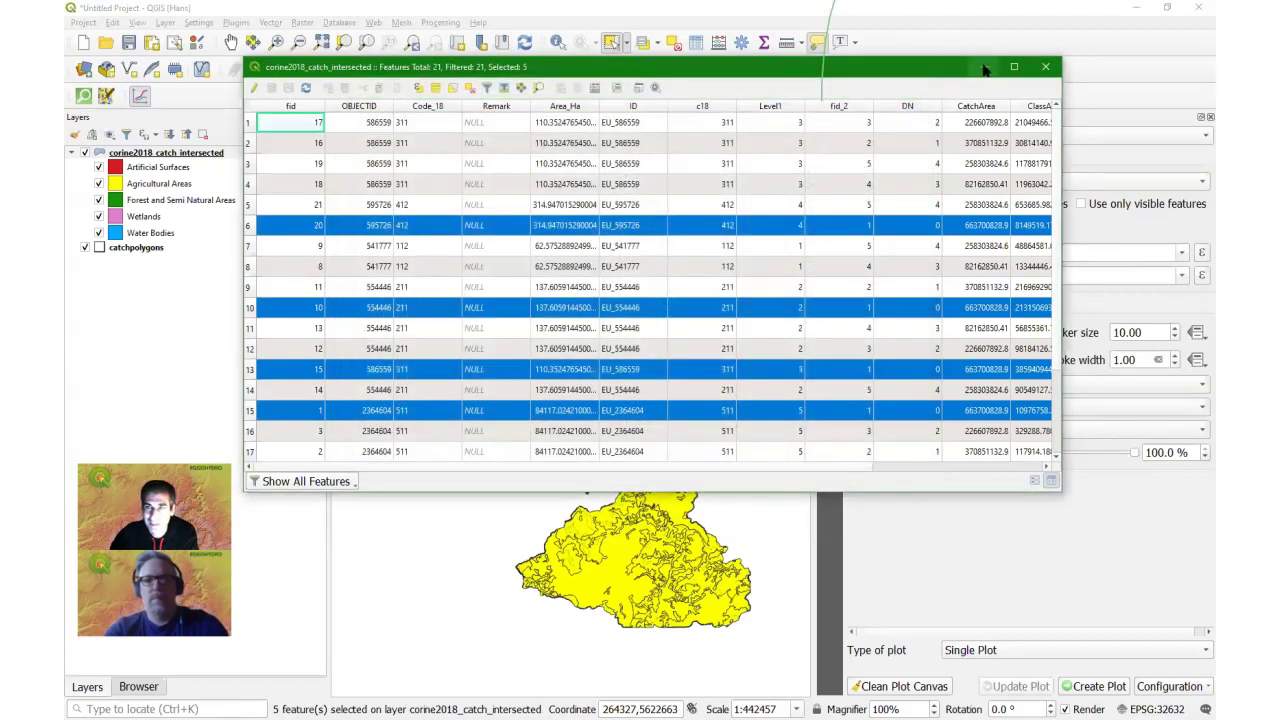
pyautogui.click(983, 68)
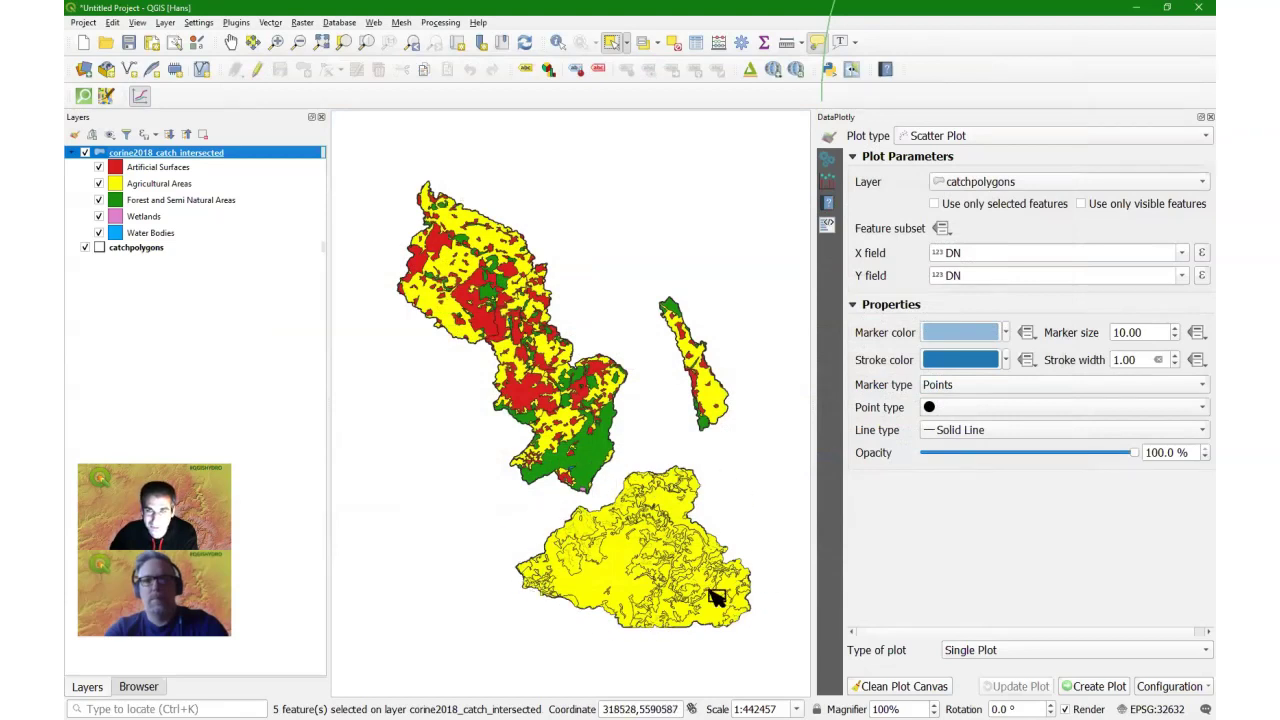
# Step: Make the DataPlotly plot a pie chart of the corine2018_catch_intersected layer
pyautogui.click(963, 138)
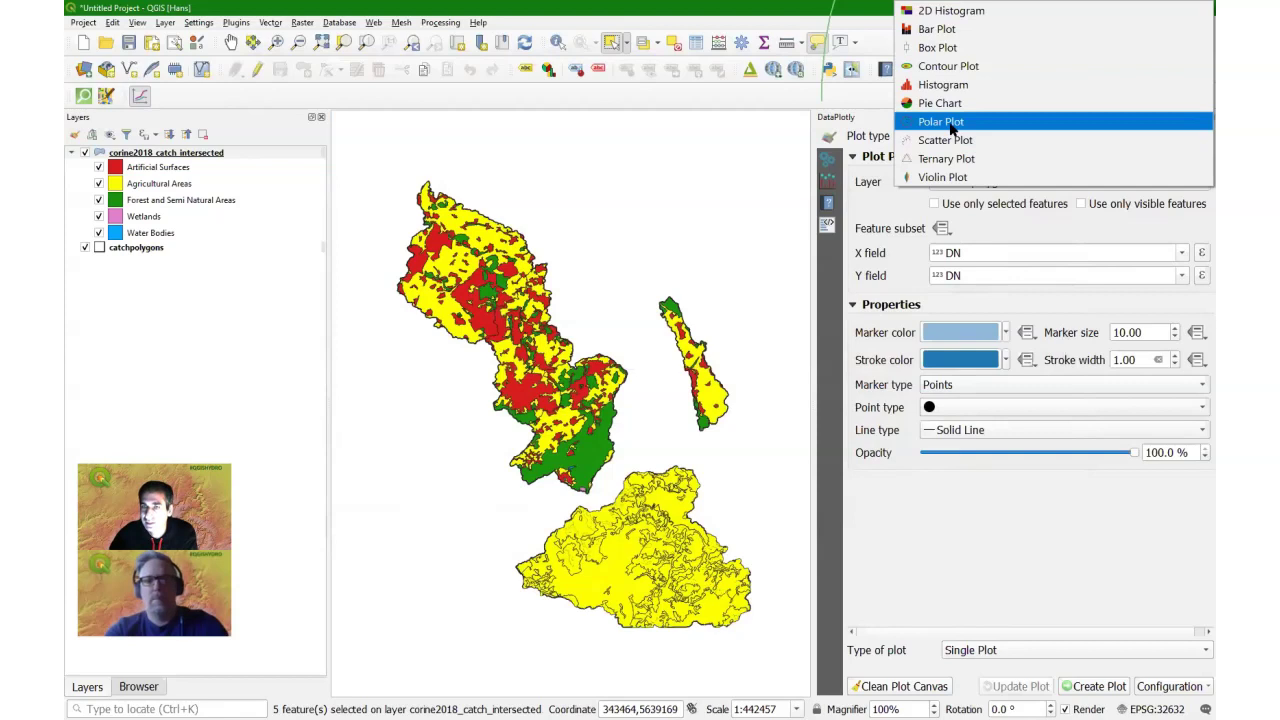
pyautogui.click(949, 108)
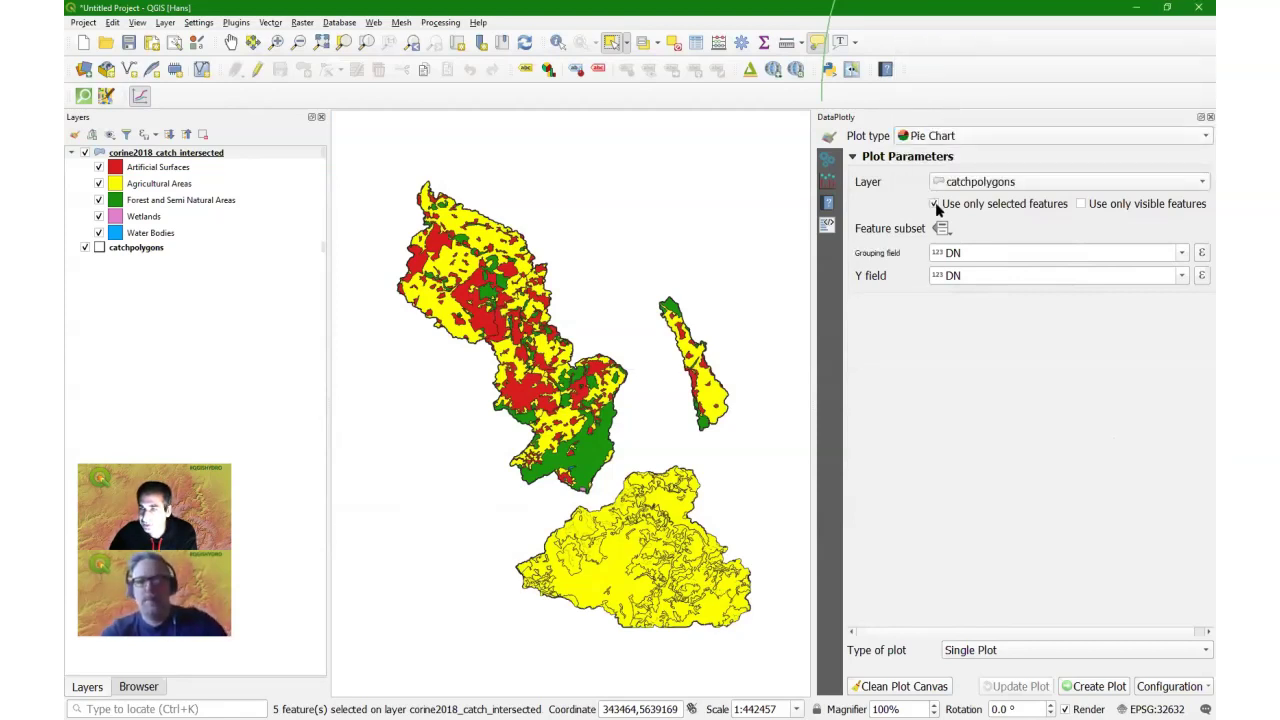
pyautogui.click(1182, 254)
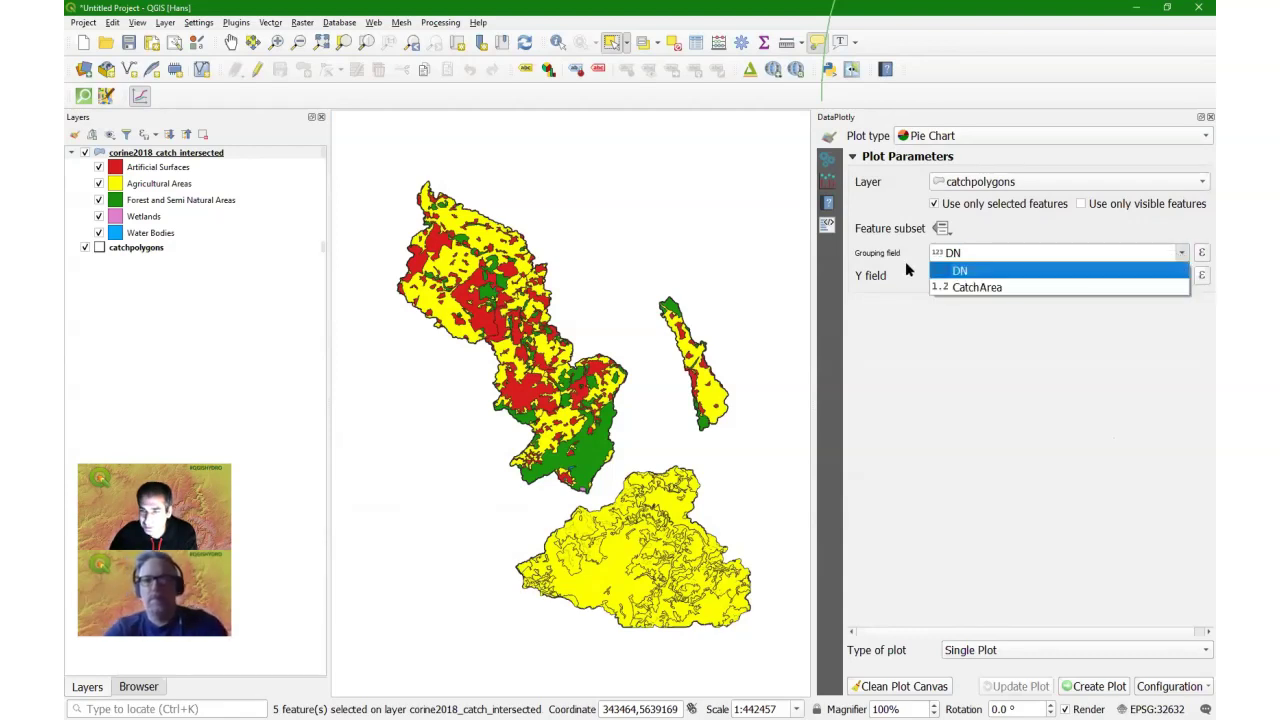
pyautogui.click(897, 265)
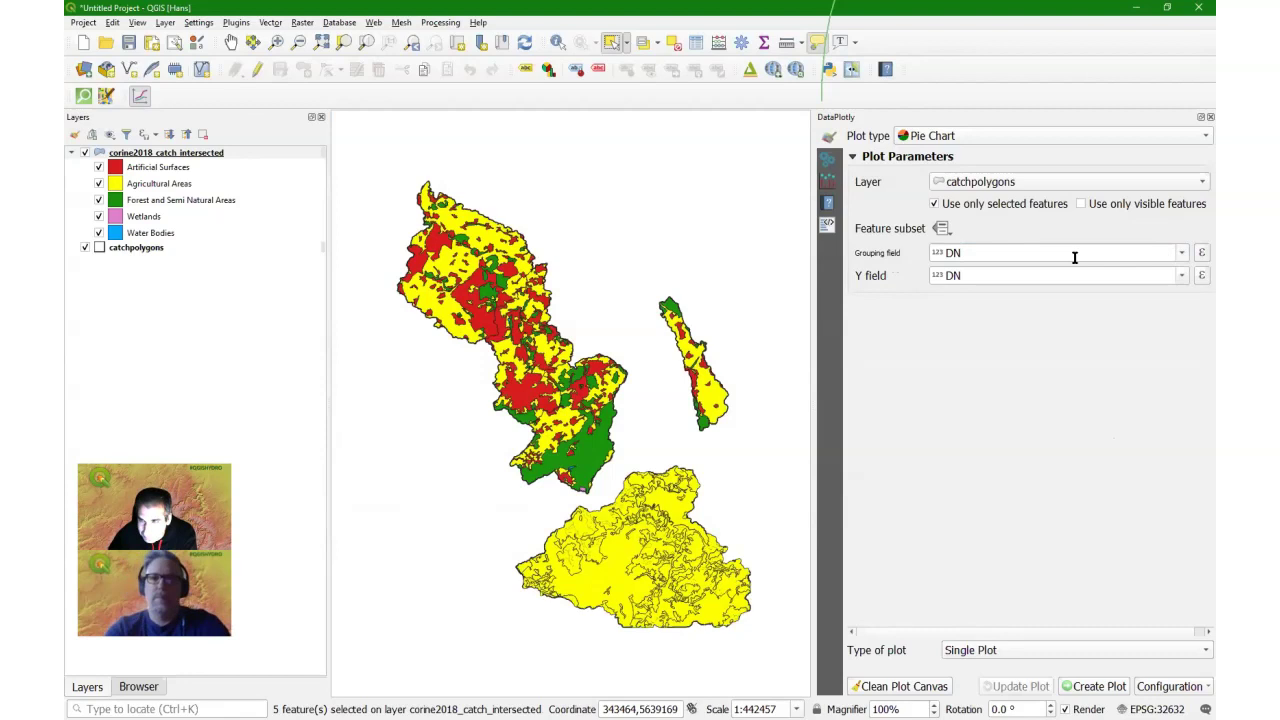
pyautogui.click(1183, 256)
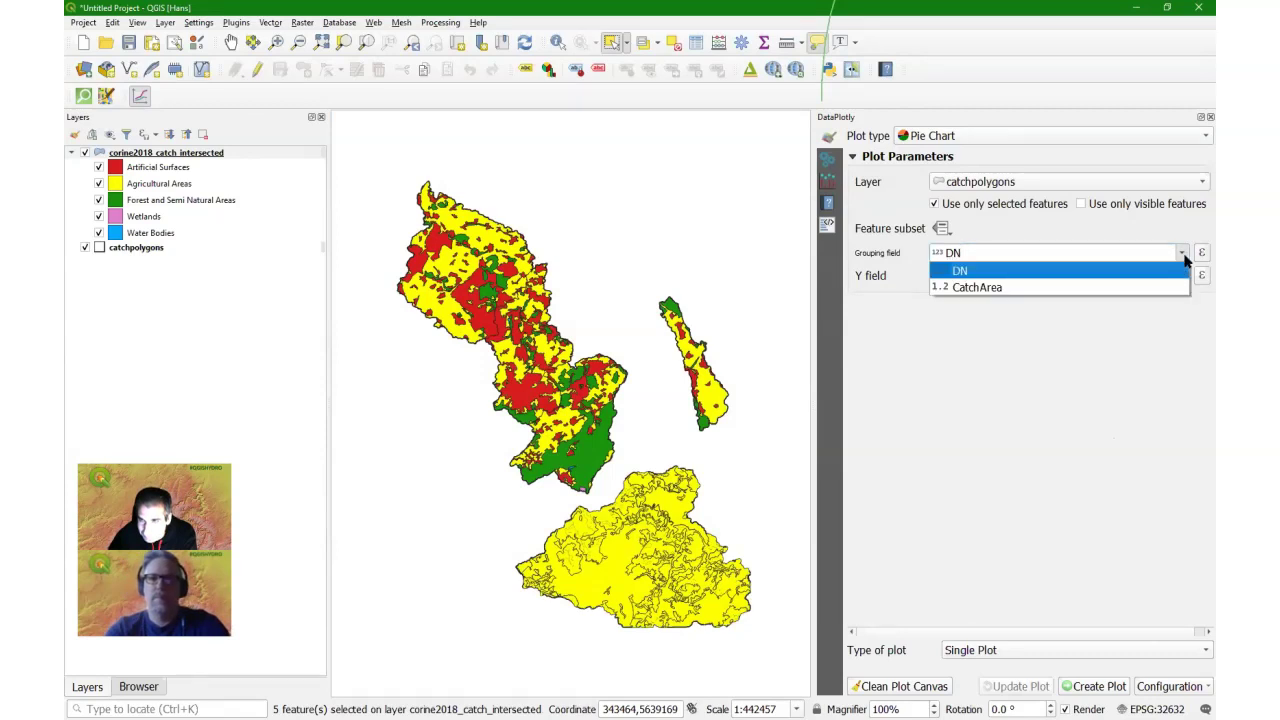
pyautogui.click(930, 266)
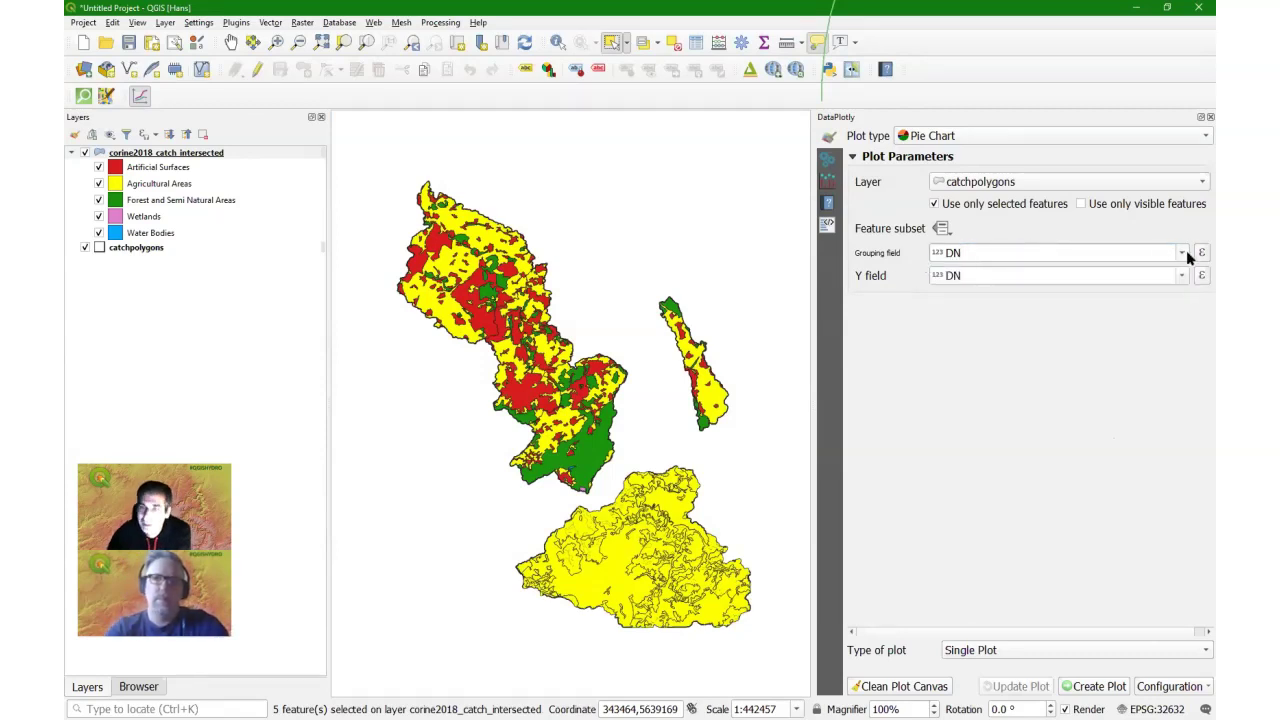
pyautogui.click(1072, 183)
pyautogui.click(1024, 203)
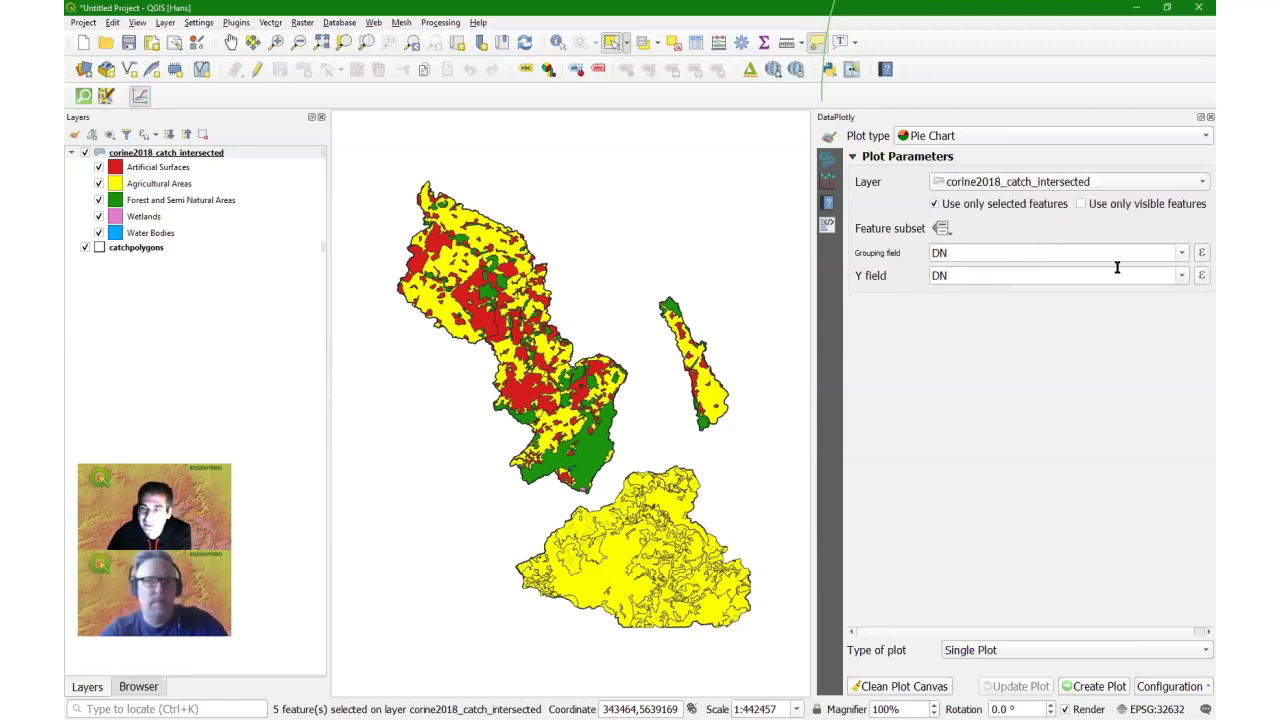
# Step: Group the pie slices by Lancover, using Percentage as the value field
pyautogui.click(1180, 255)
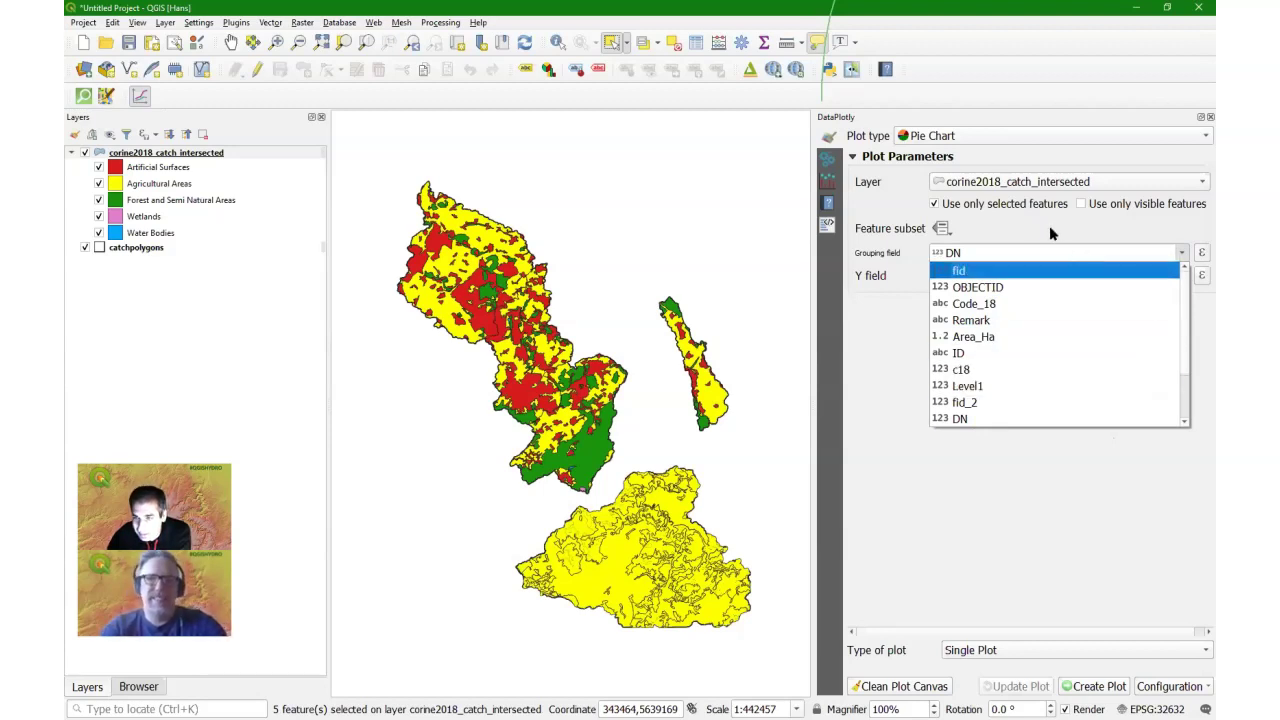
pyautogui.scroll(-2, 1060, 353)
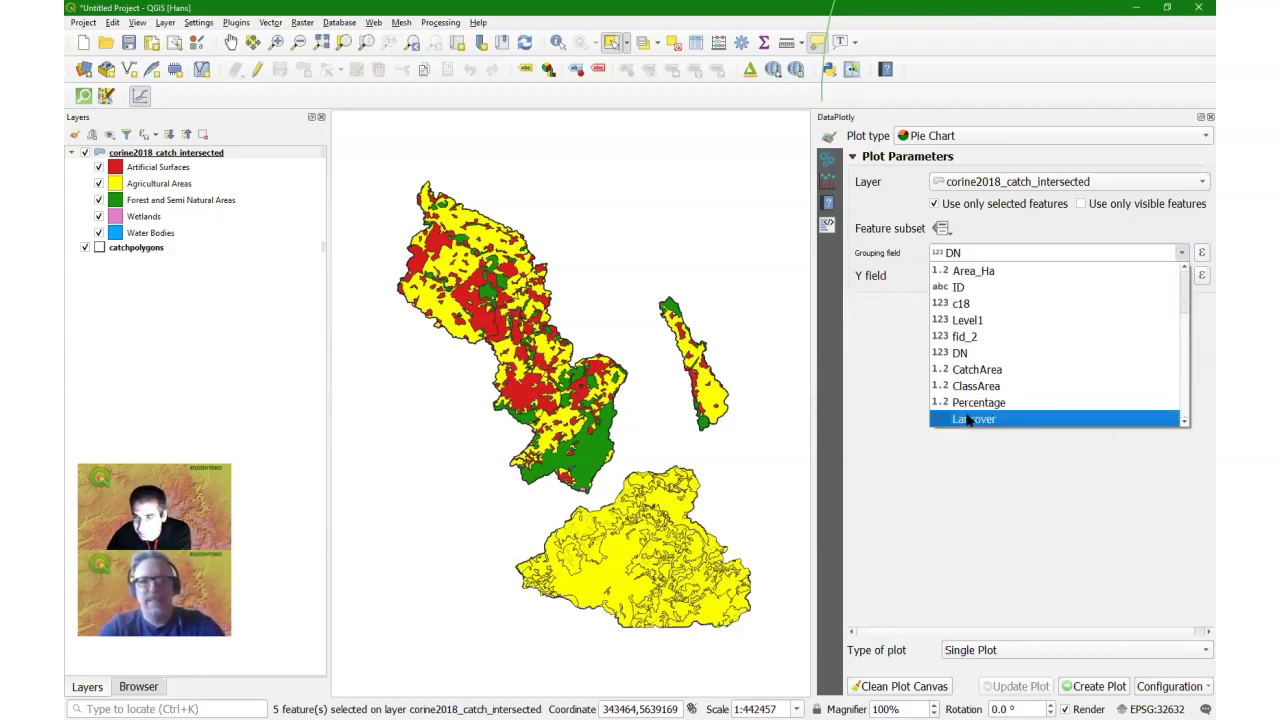
pyautogui.click(968, 420)
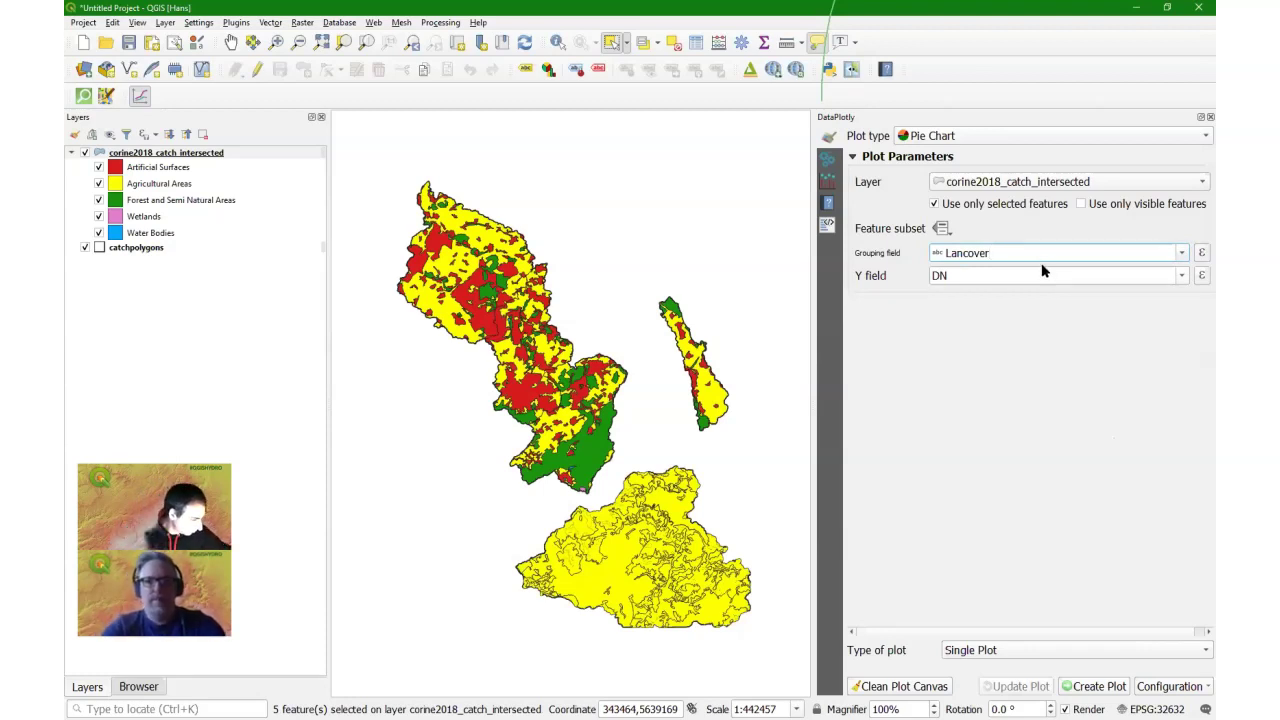
pyautogui.click(1182, 276)
pyautogui.scroll(-2, 1043, 337)
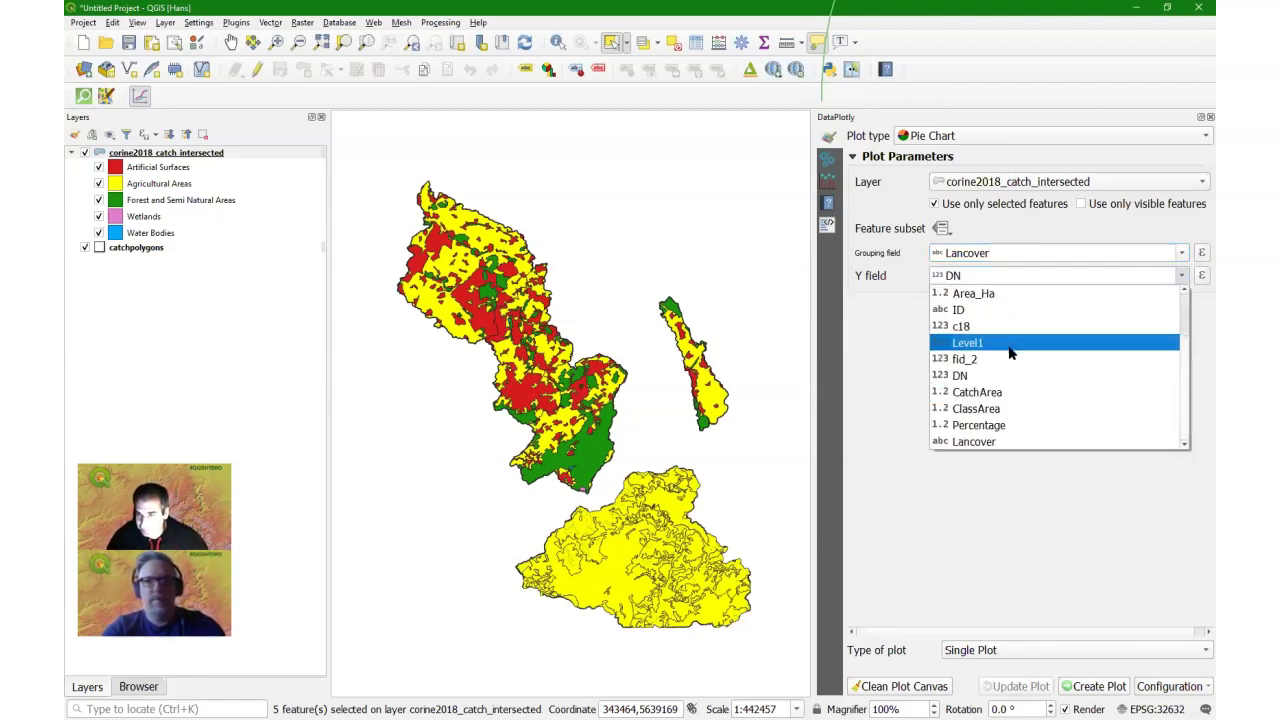
pyautogui.click(985, 425)
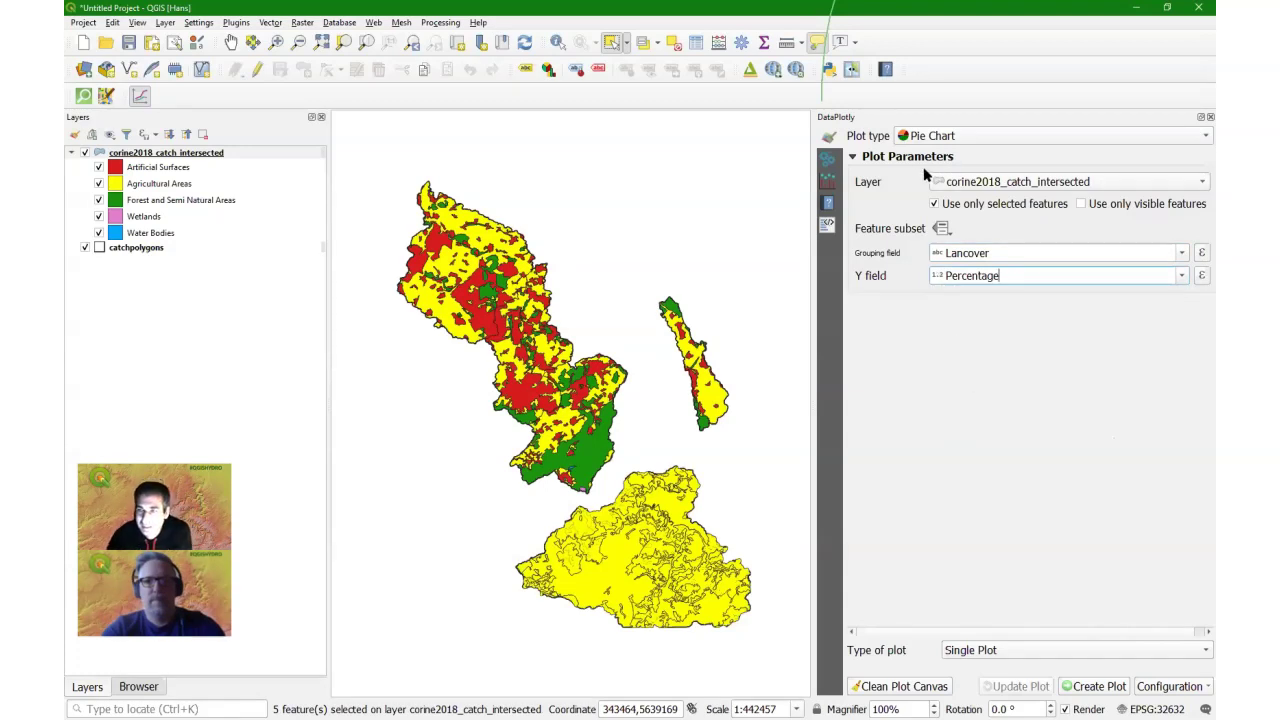
pyautogui.click(827, 161)
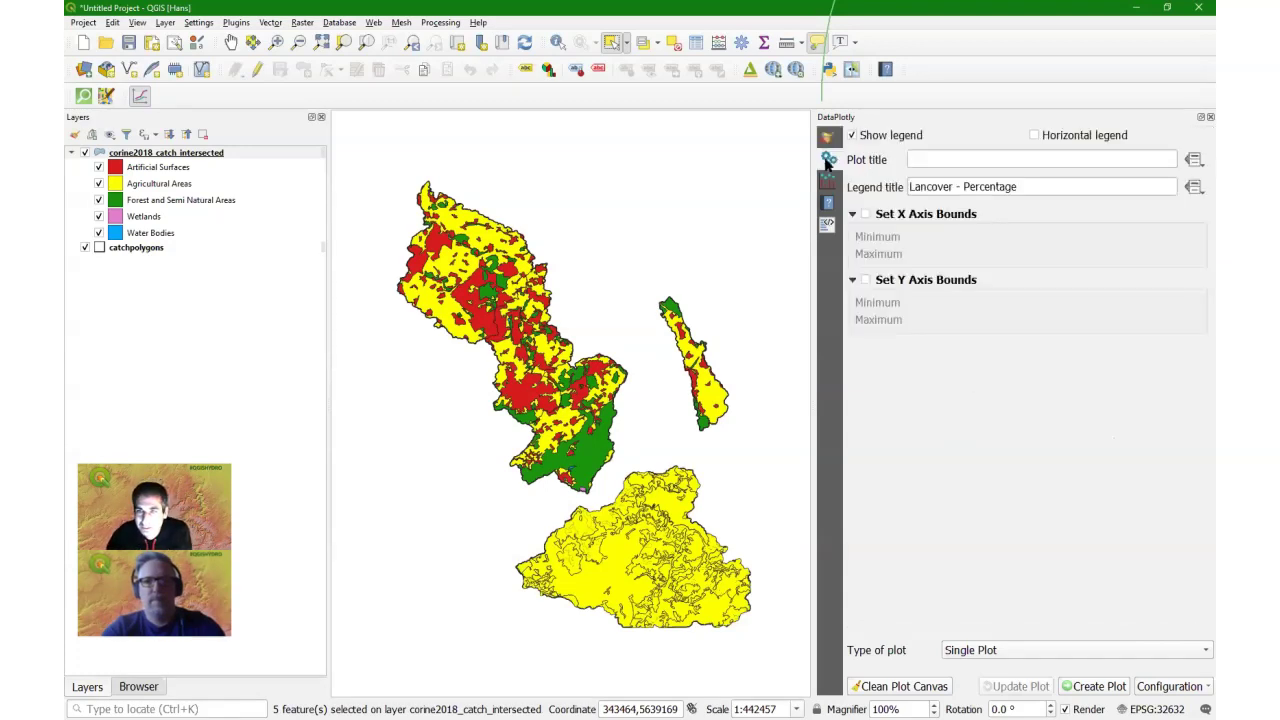
# Step: Use a horizontal legend, title the plot 'Land Cover Catchment DN 0', and name the legend 'Landcover'
pyautogui.click(1033, 135)
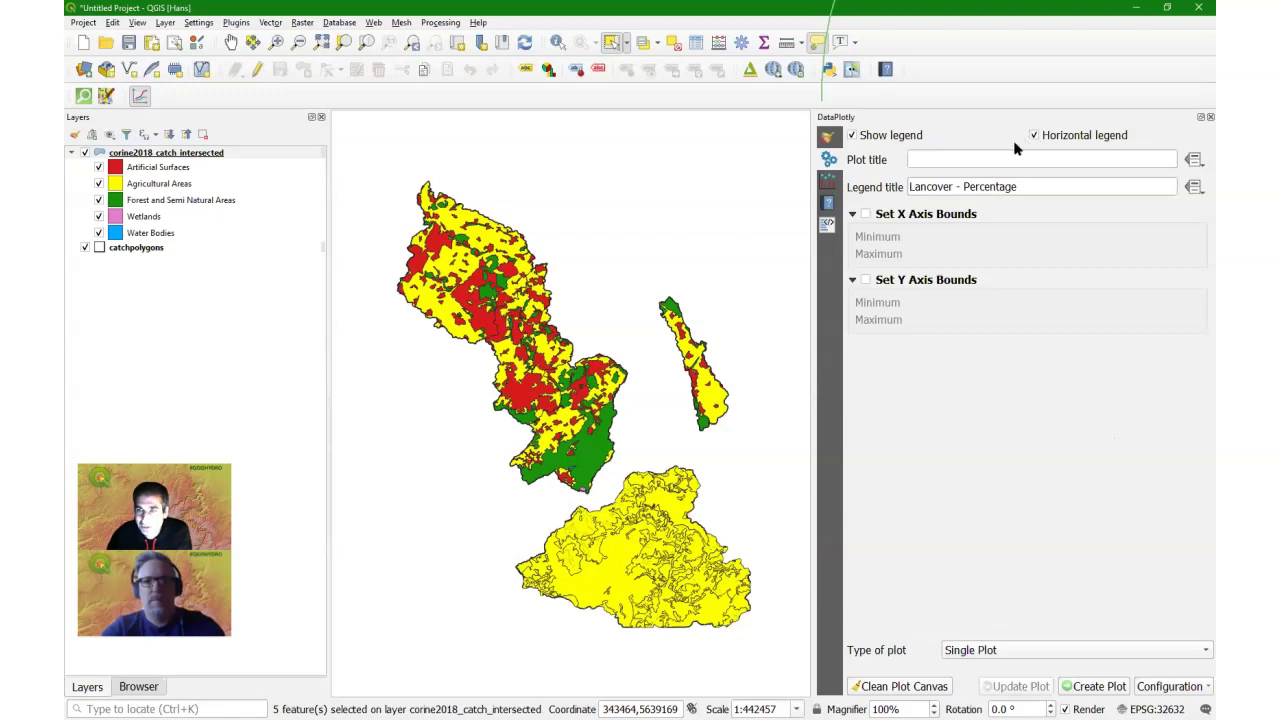
pyautogui.click(934, 160)
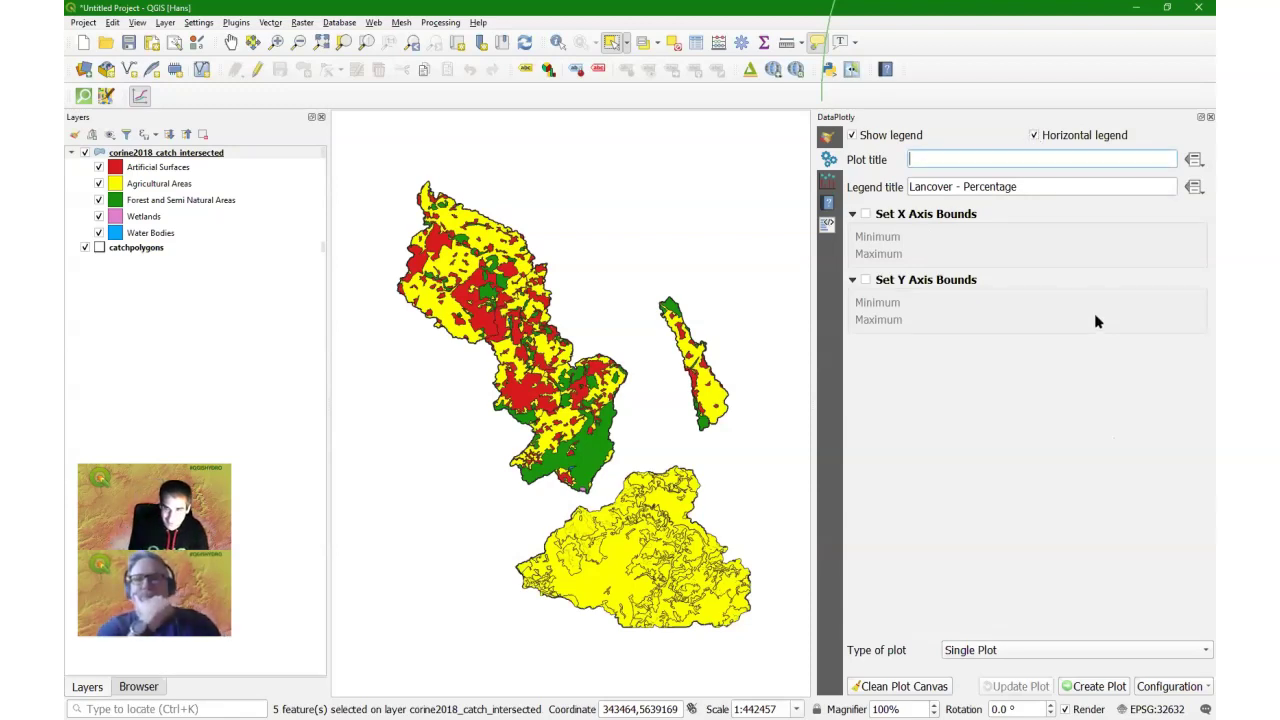
pyautogui.write('Land Cover Catchment DN 0')
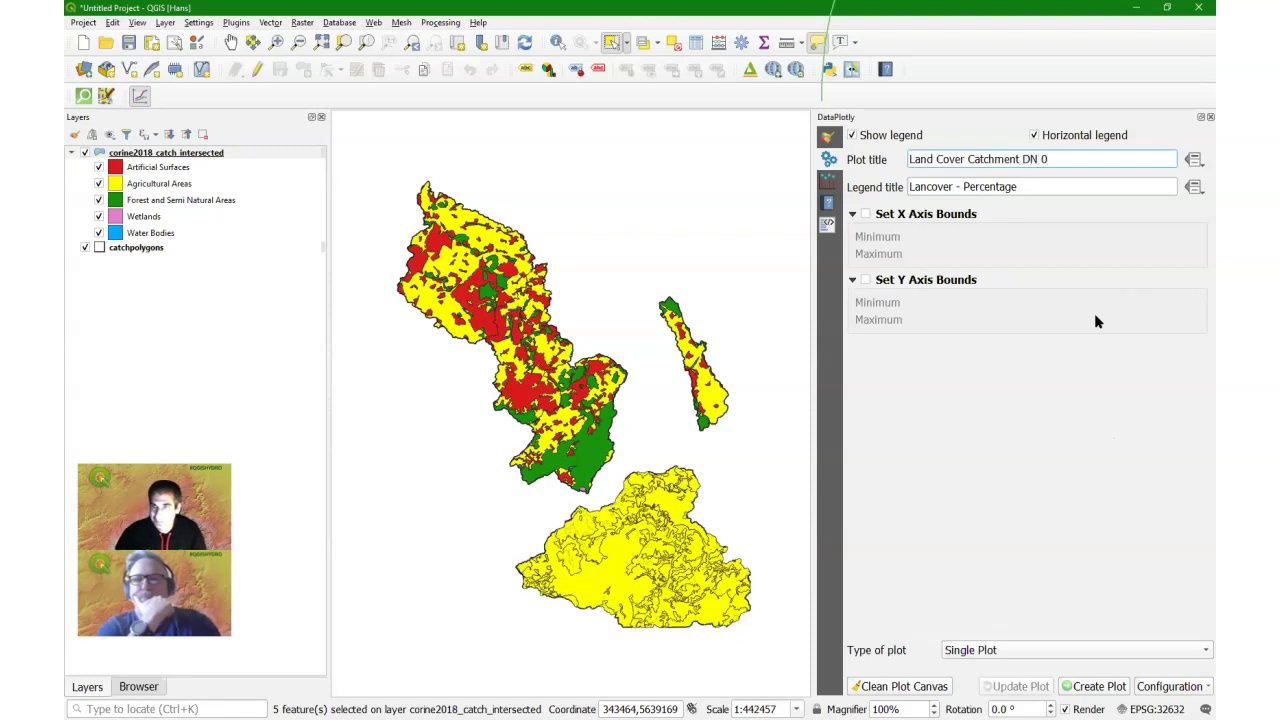
pyautogui.moveTo(1028, 186); pyautogui.dragTo(866, 188)
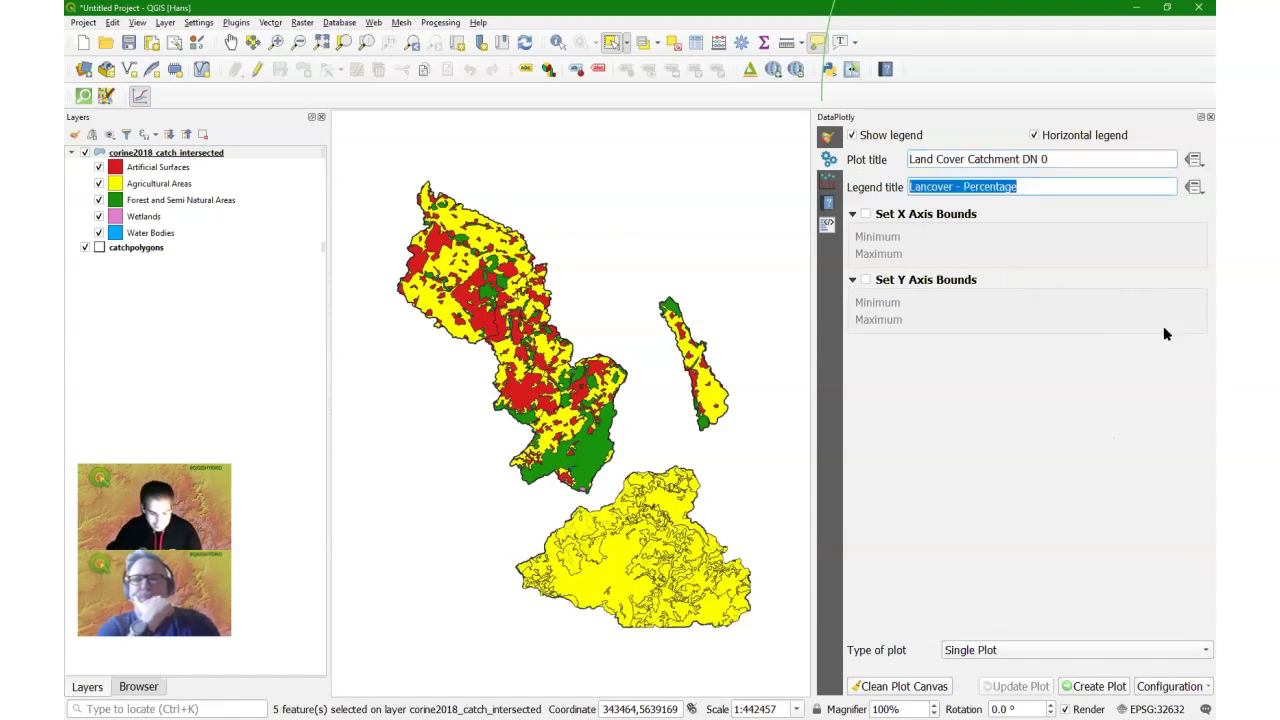
pyautogui.write('Landcover')
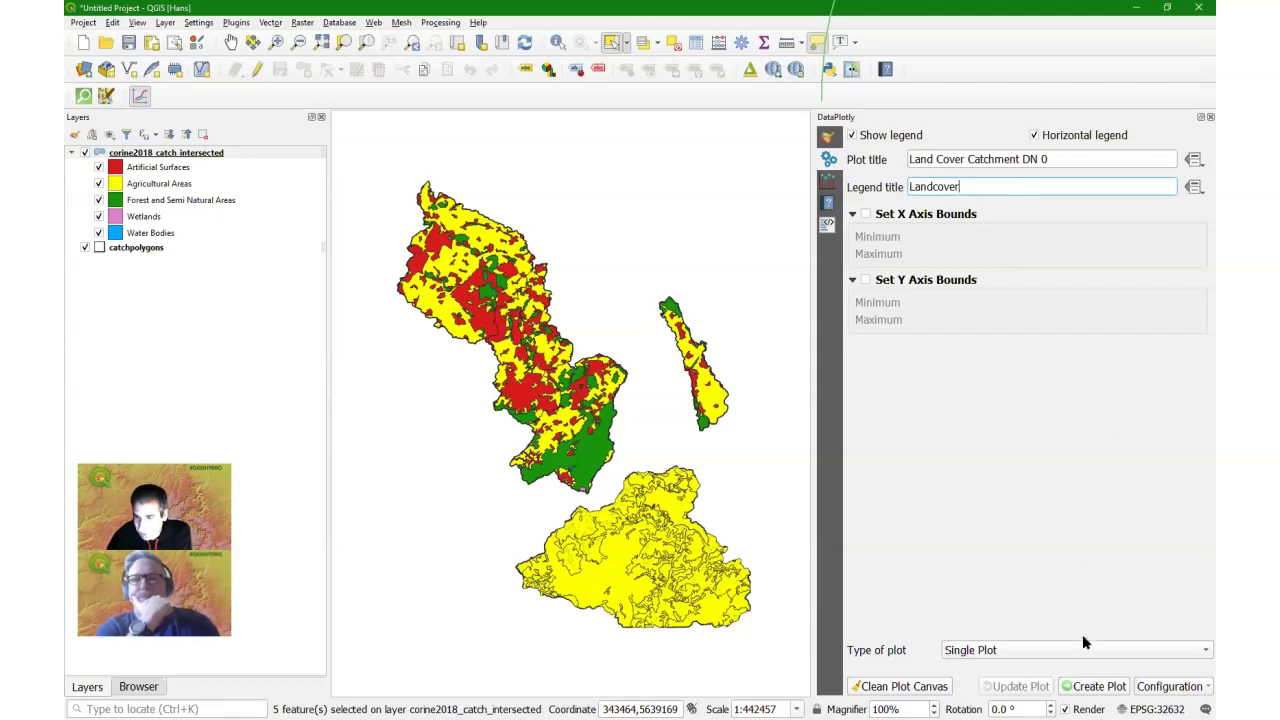
pyautogui.click(1098, 686)
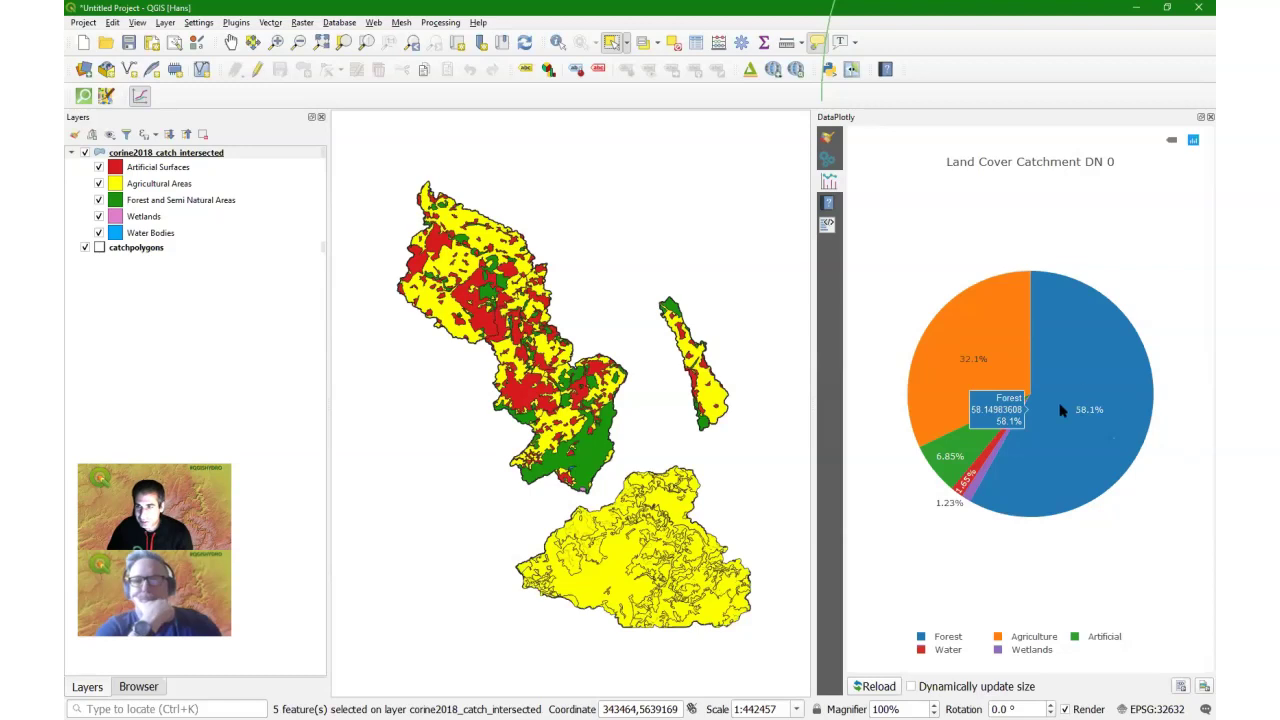
# Step: Check the slice values: Forest 58.1%, Agriculture 32.1%, Artificial 6.85%
pyautogui.moveTo(943, 460)
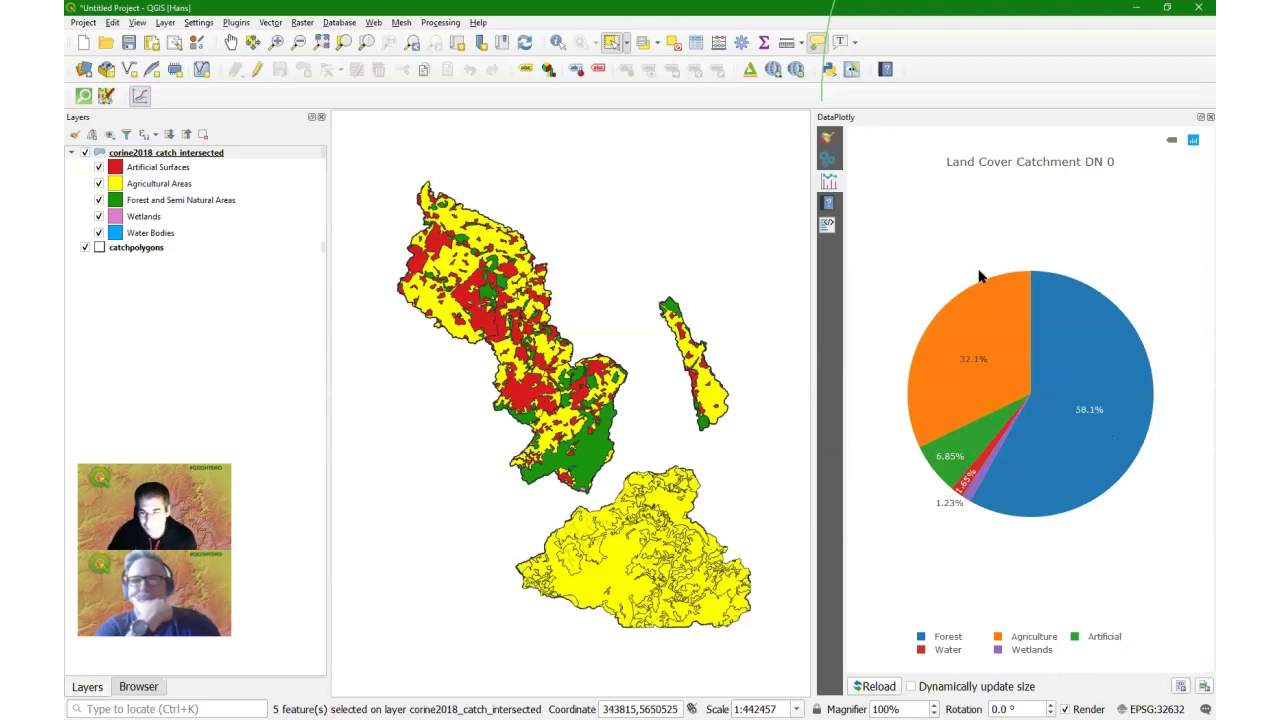
pyautogui.moveTo(945, 348)
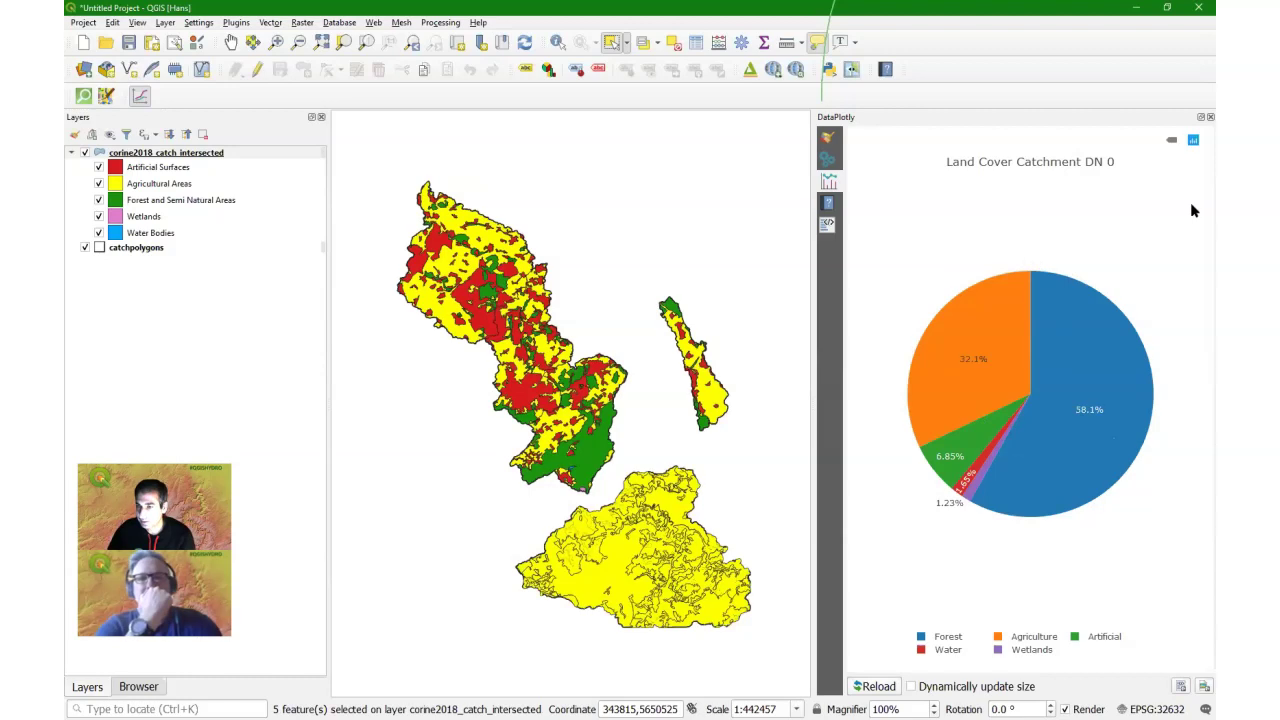
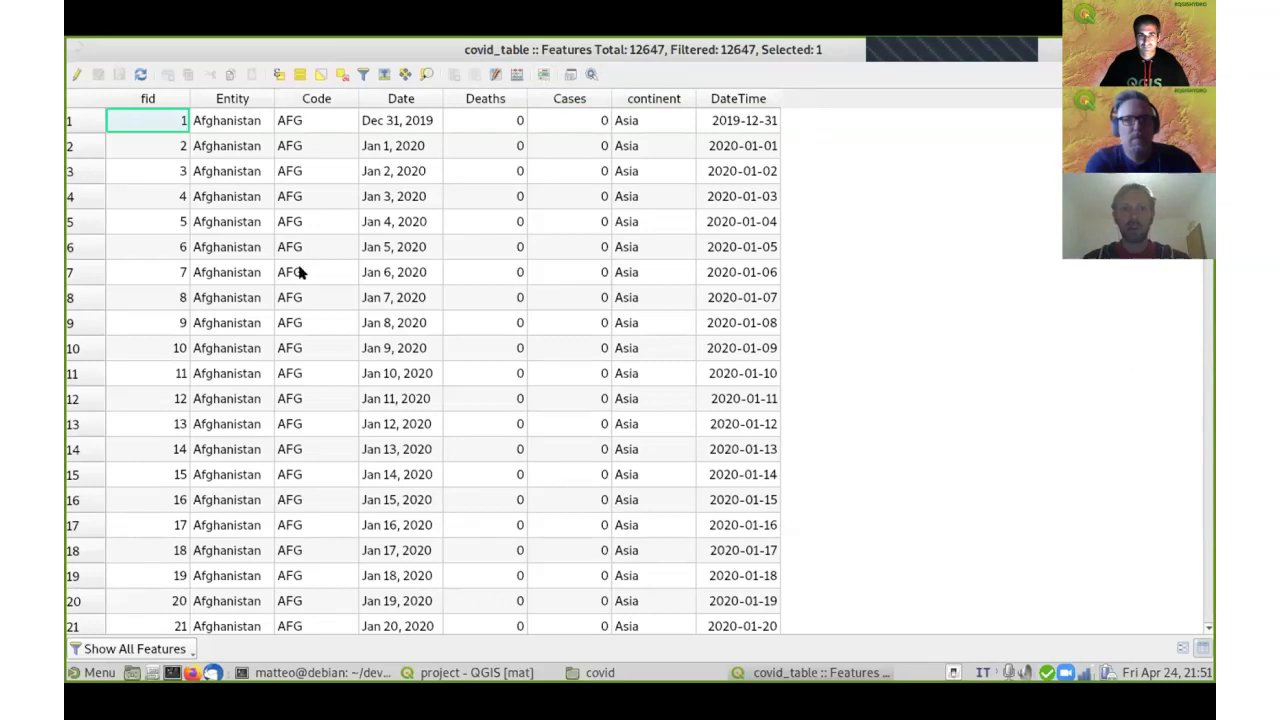
# Step: Review the covid_table Date and DateTime columns, then close the attribute table
pyautogui.scroll(-2, 274, 352)
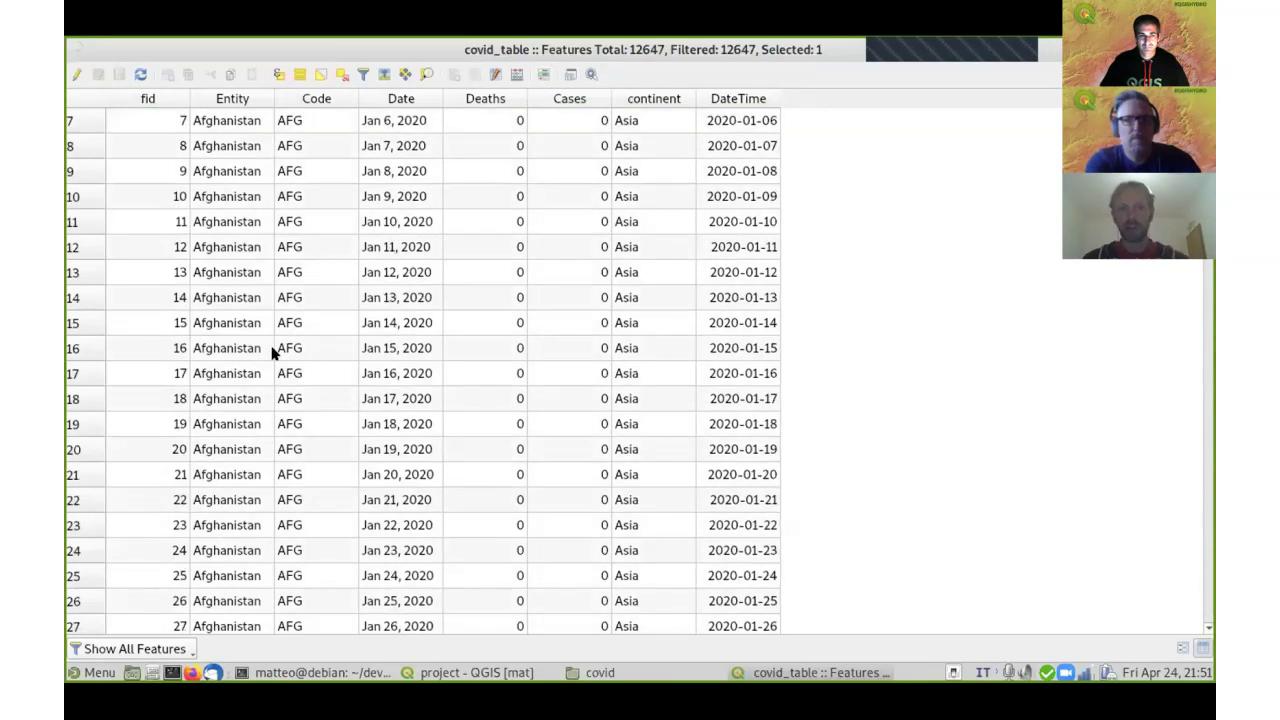
pyautogui.scroll(-3, 268, 346)
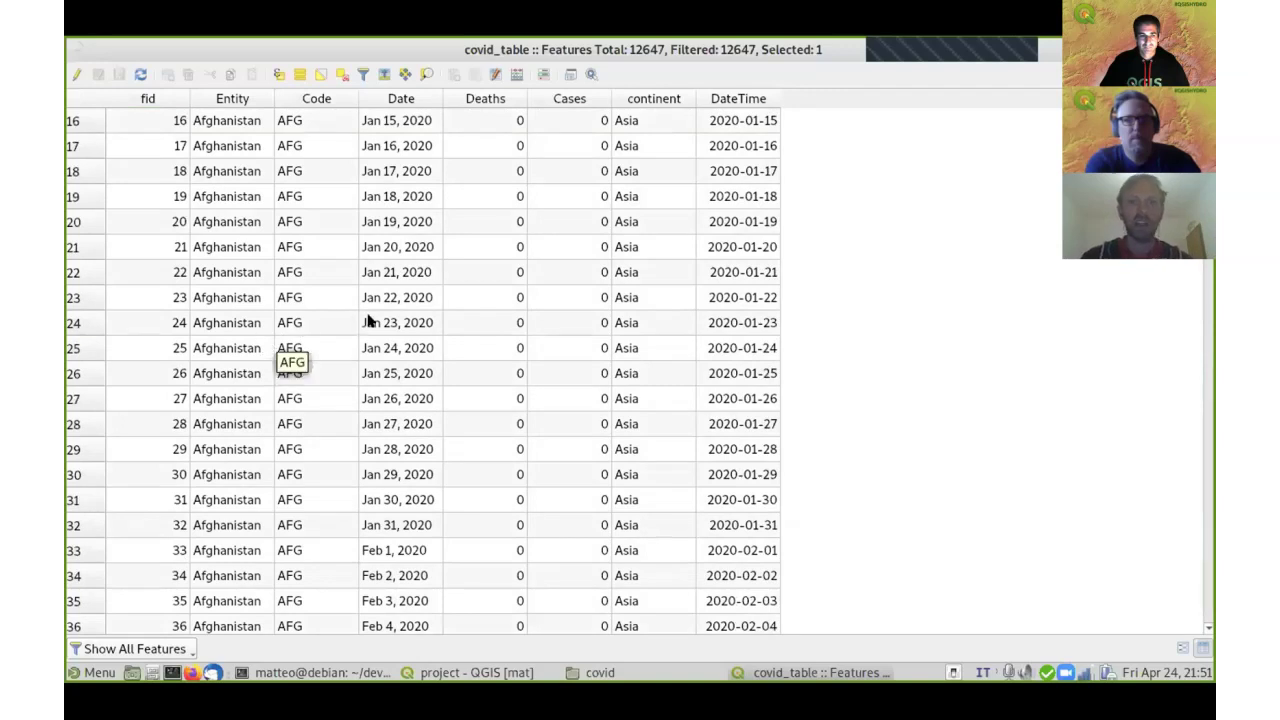
pyautogui.scroll(5, 945, 147)
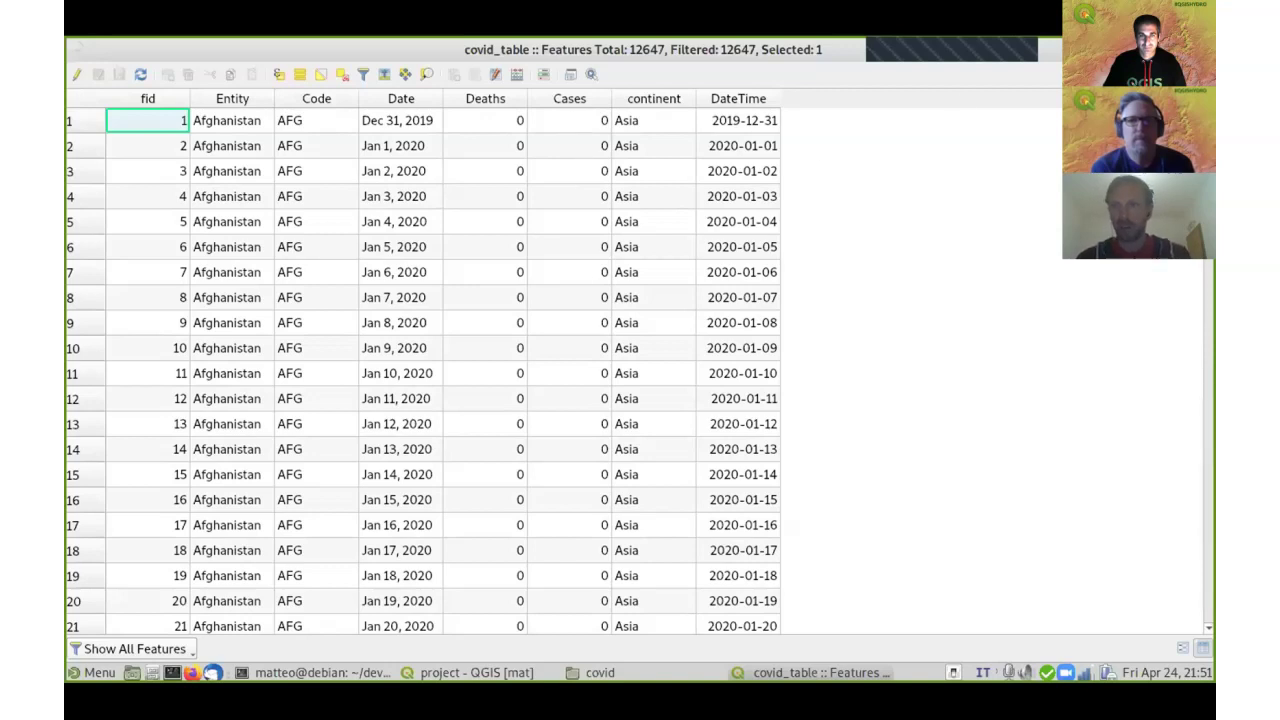
pyautogui.press('Escape')
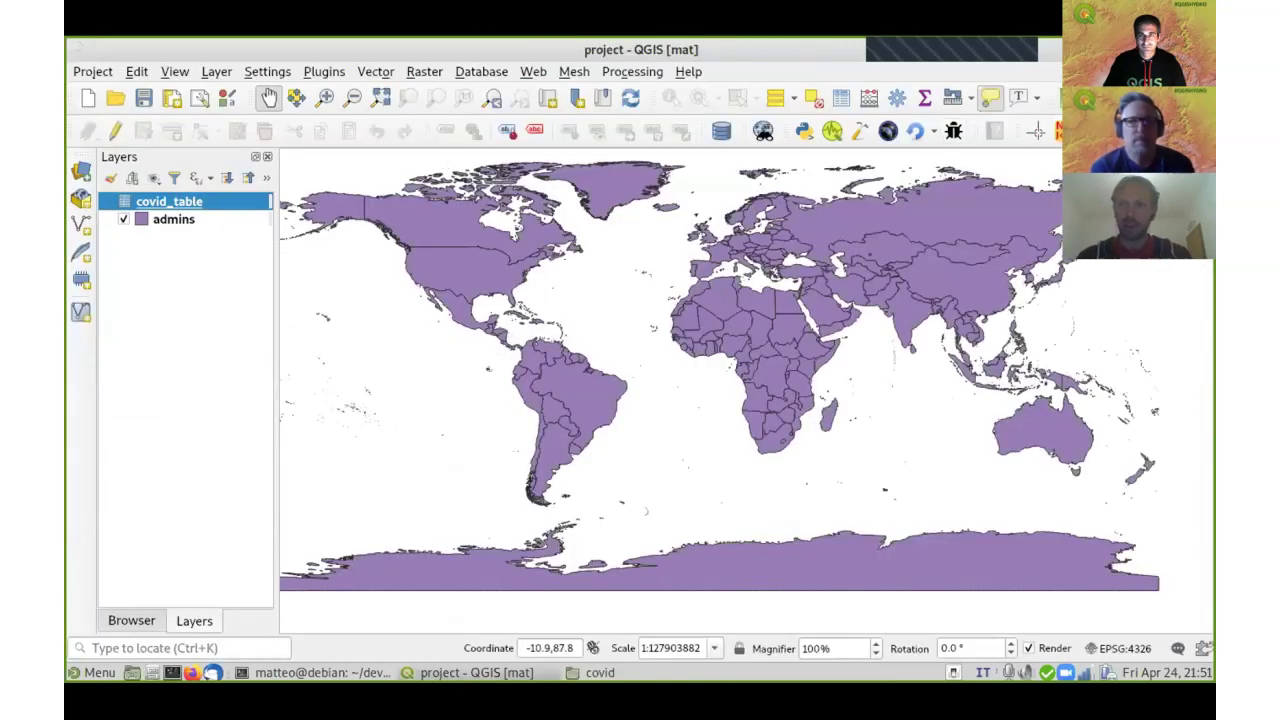
# Step: In DataPlotly, use DateTime as the X field and check the Feature subset filter for Italy
pyautogui.click(832, 131)
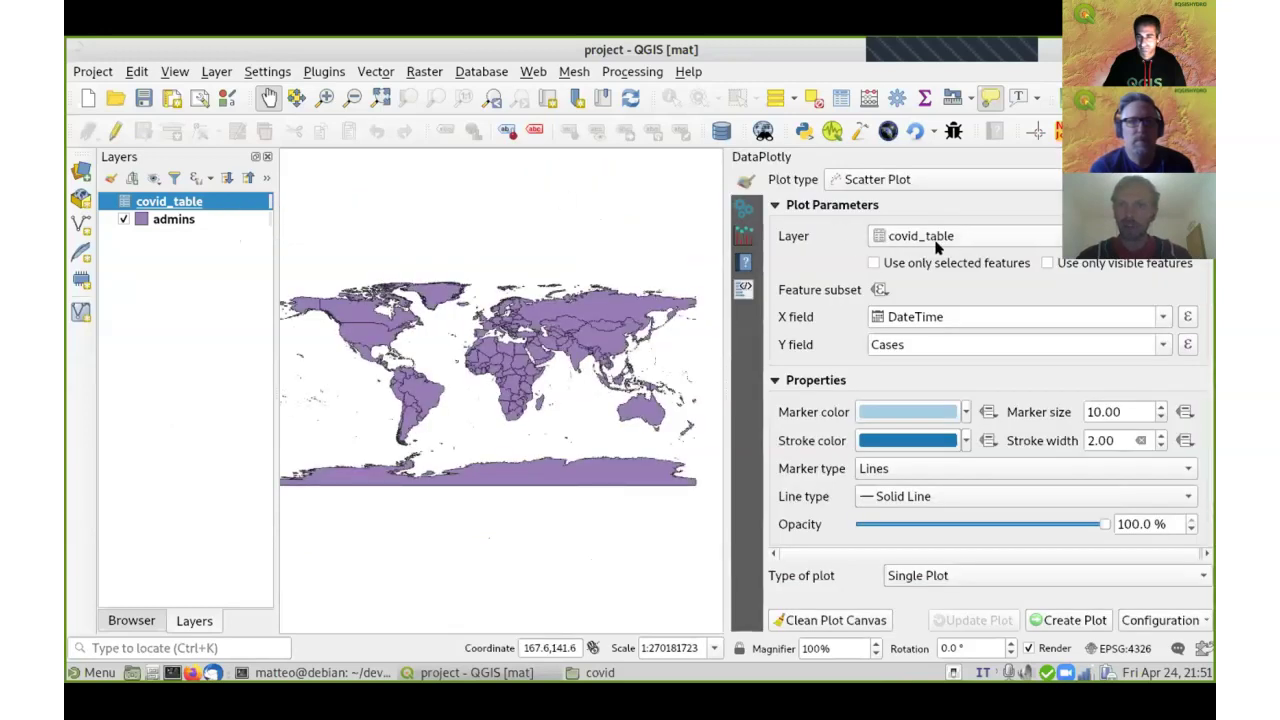
pyautogui.moveTo(958, 316); pyautogui.dragTo(860, 313)
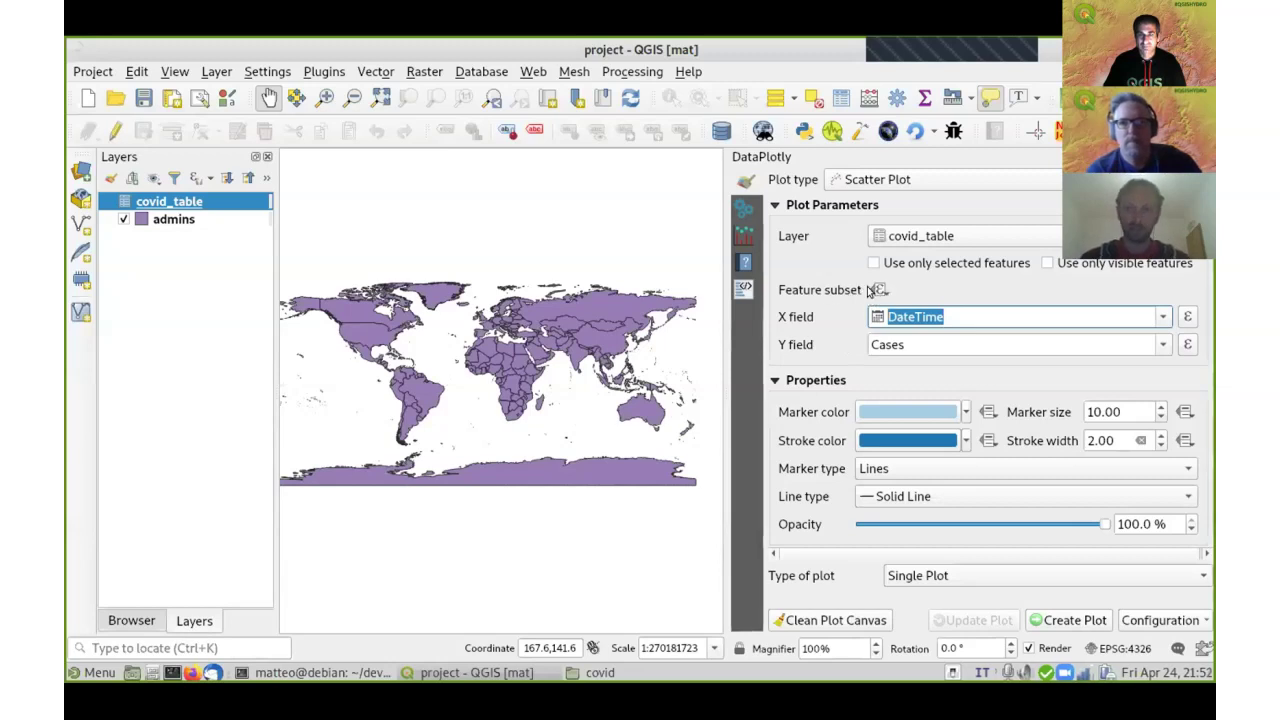
pyautogui.moveTo(879, 292)
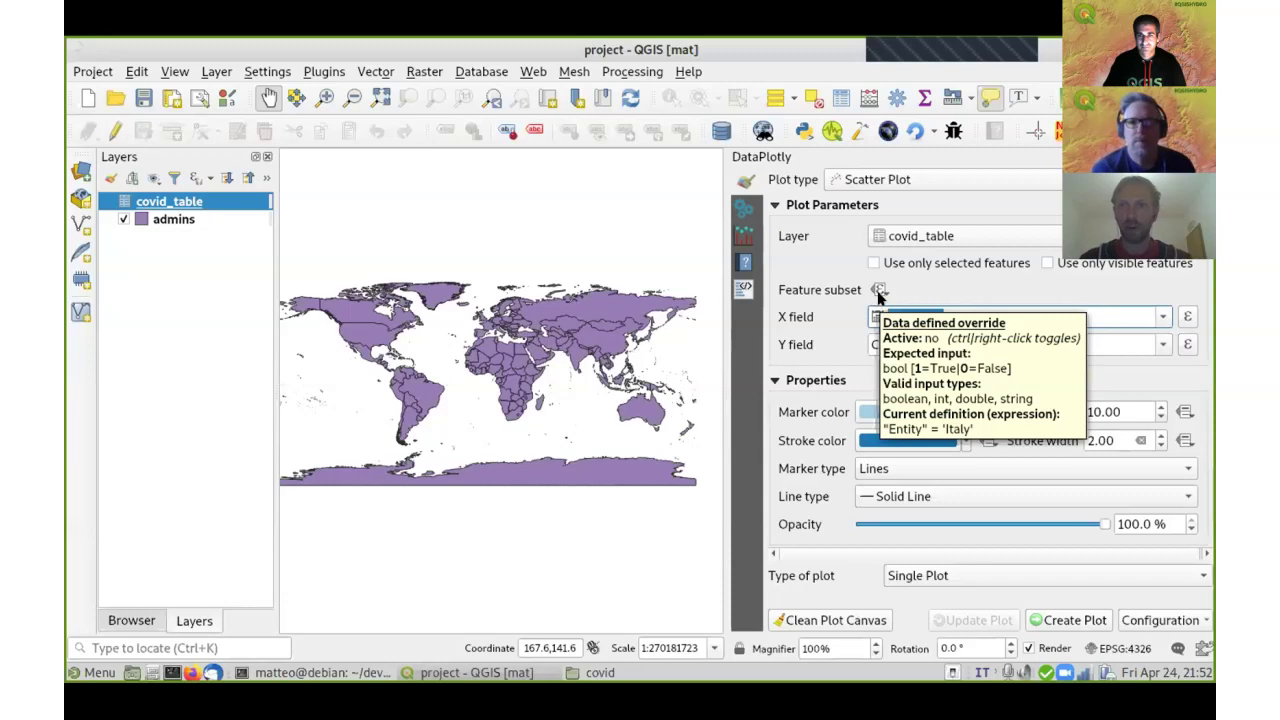
pyautogui.click(876, 290)
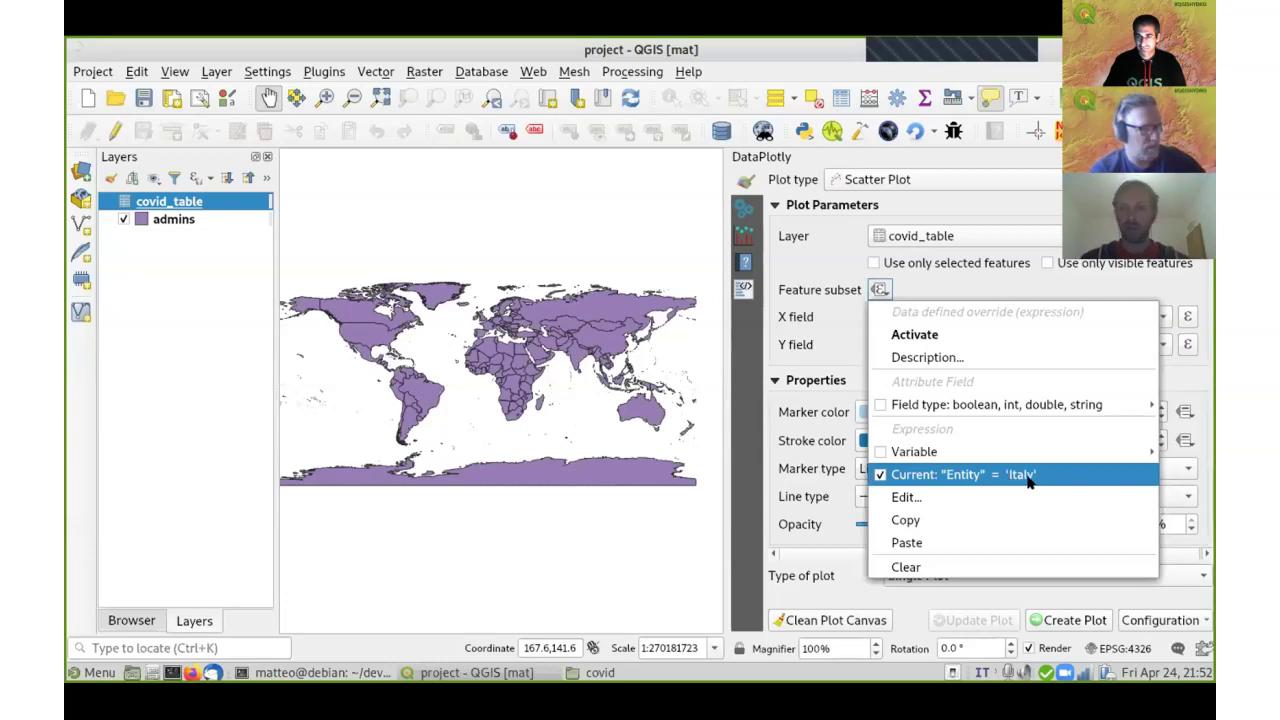
pyautogui.click(819, 311)
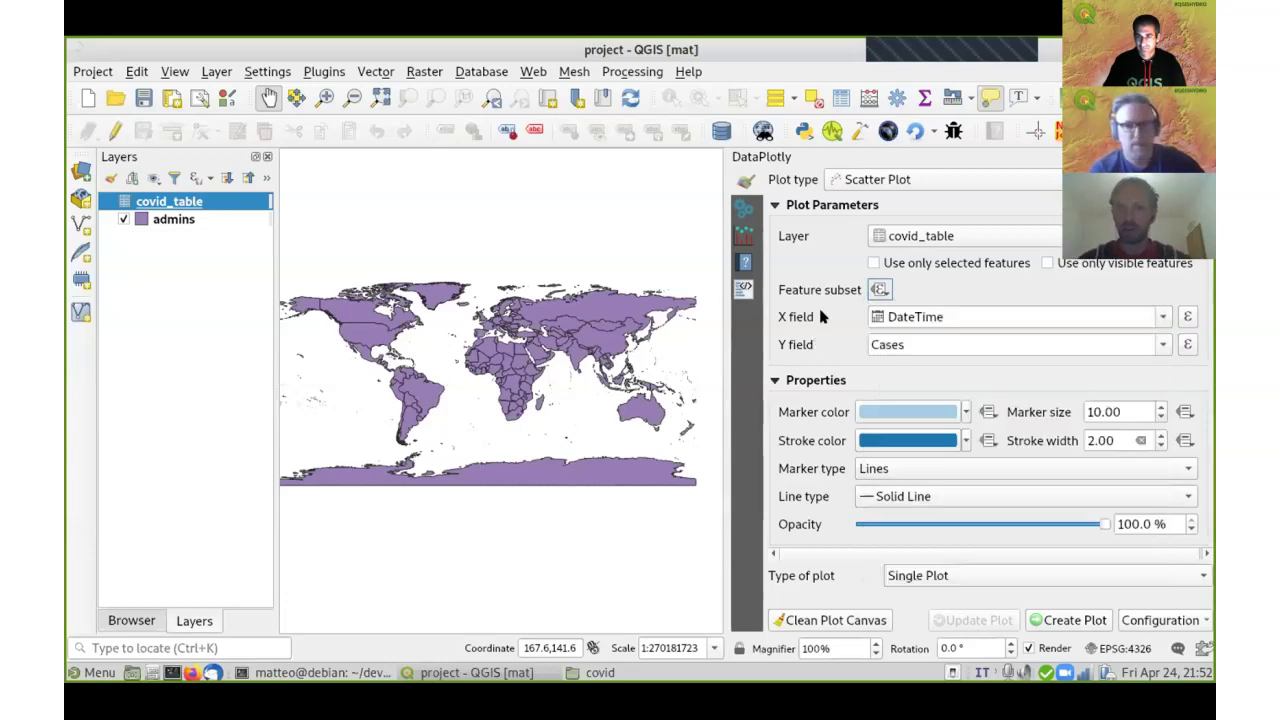
# Step: Keep Solid Line as the line type and Lines as the marker type
pyautogui.click(897, 500)
pyautogui.click(894, 495)
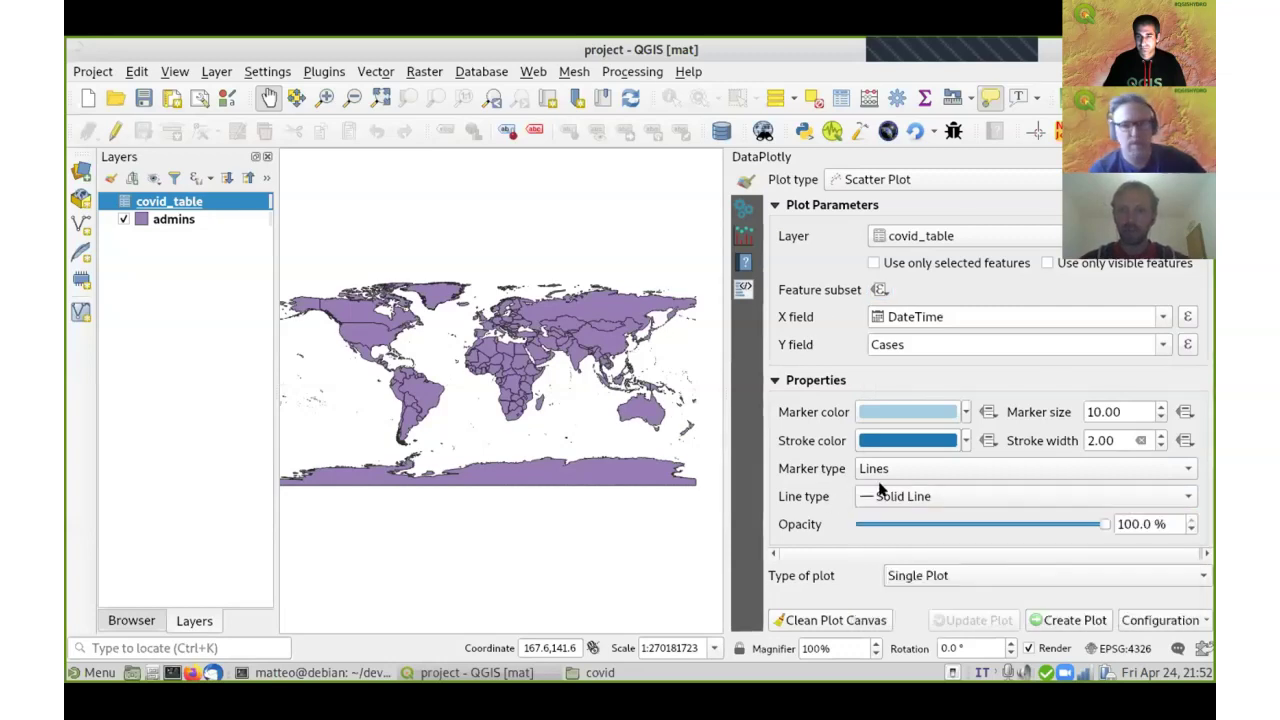
pyautogui.click(885, 472)
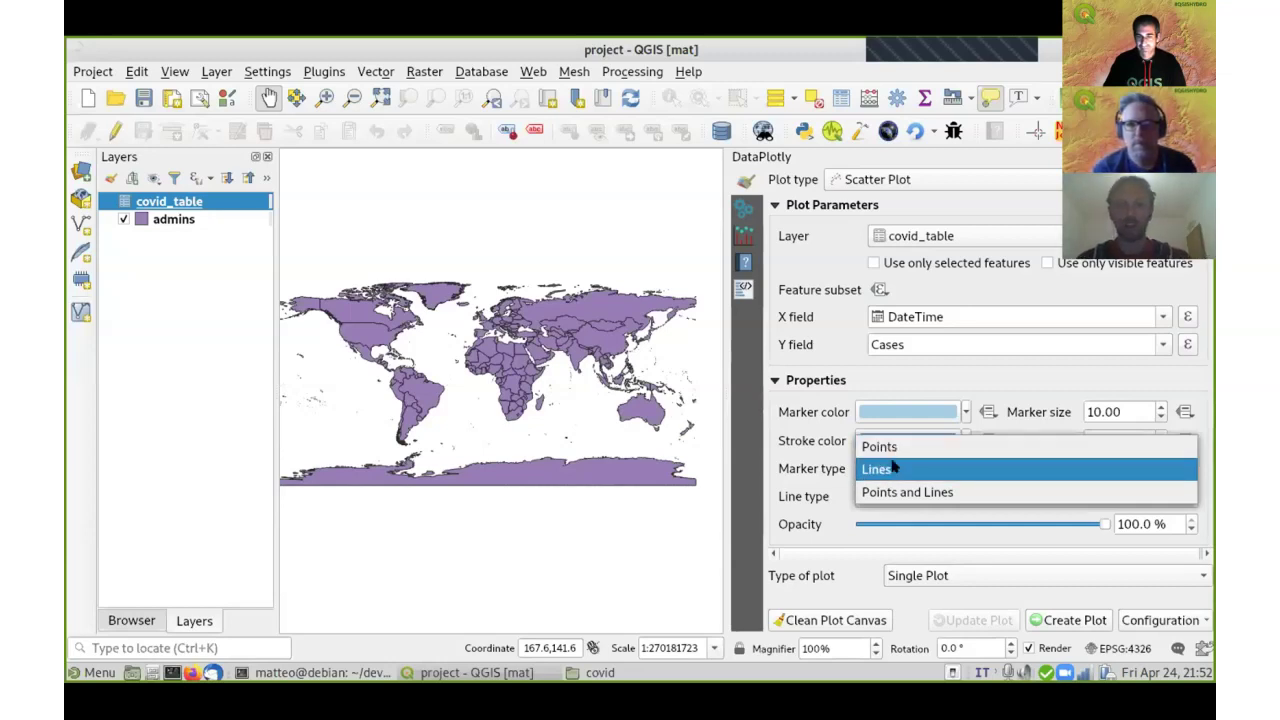
pyautogui.click(895, 466)
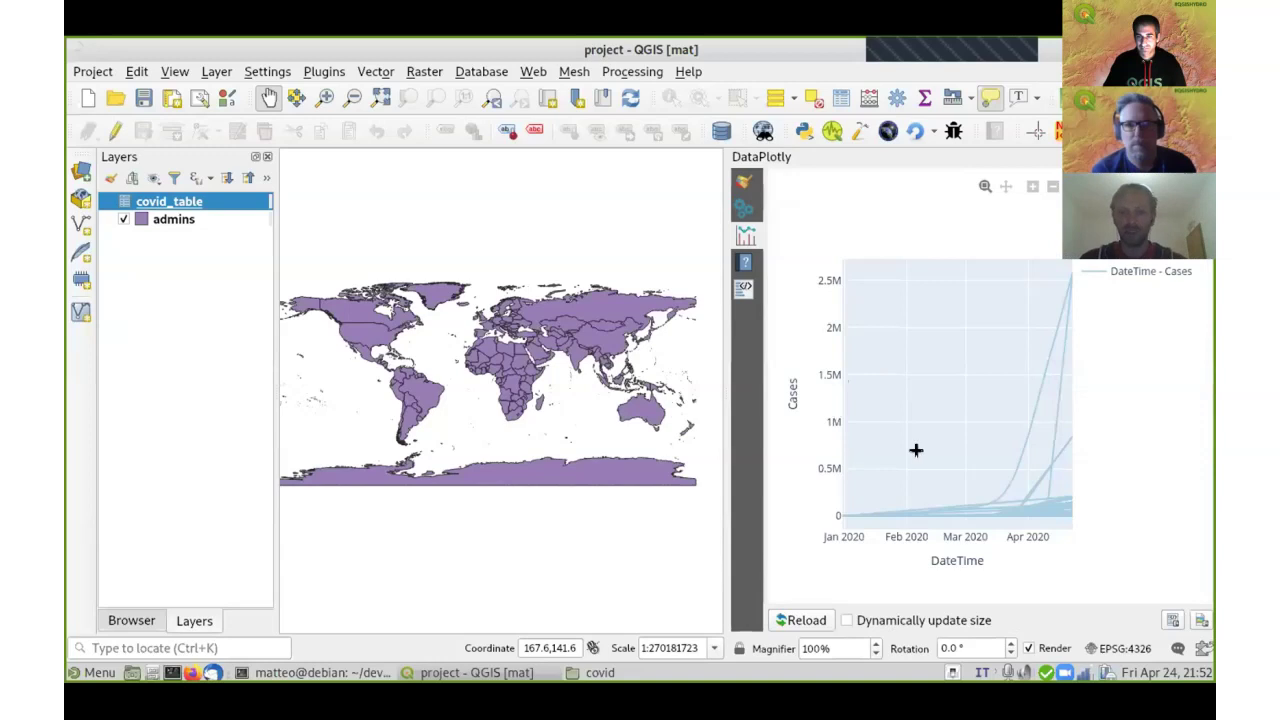
# Step: Clean the plot canvas and redraw a single Cases line filtered to Italy
pyautogui.moveTo(1146, 288); pyautogui.dragTo(878, 249)
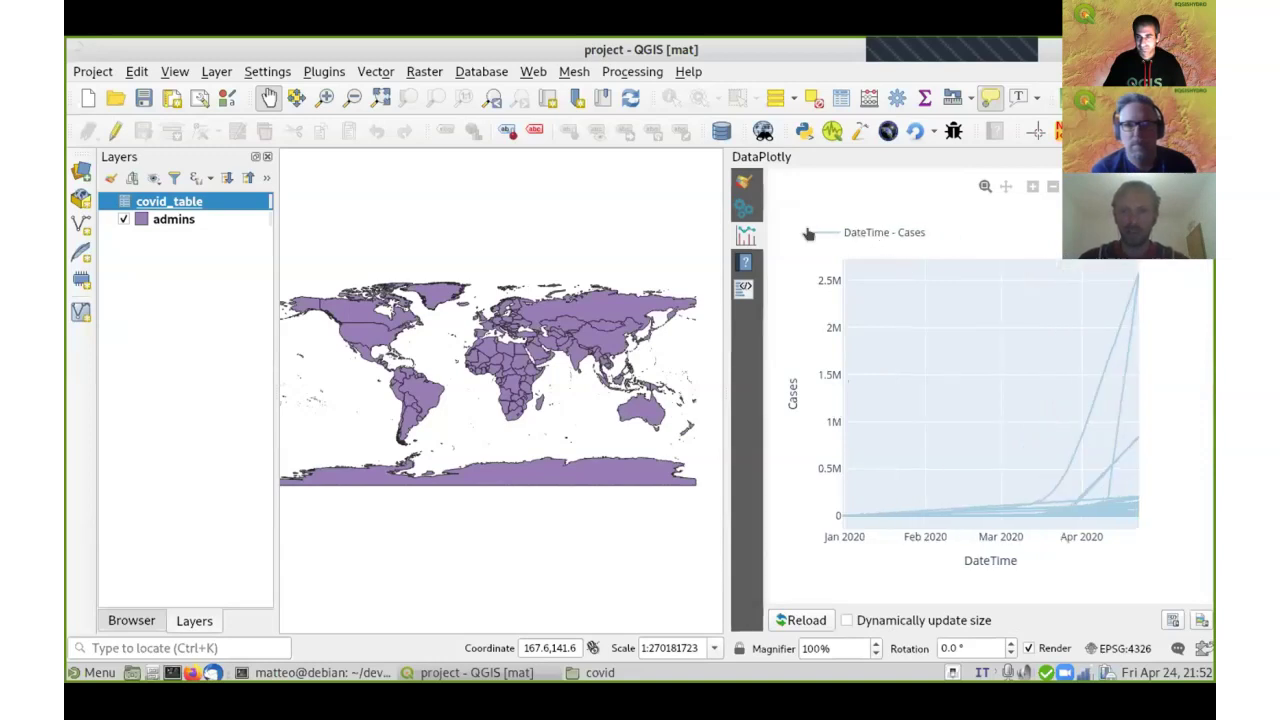
pyautogui.click(740, 184)
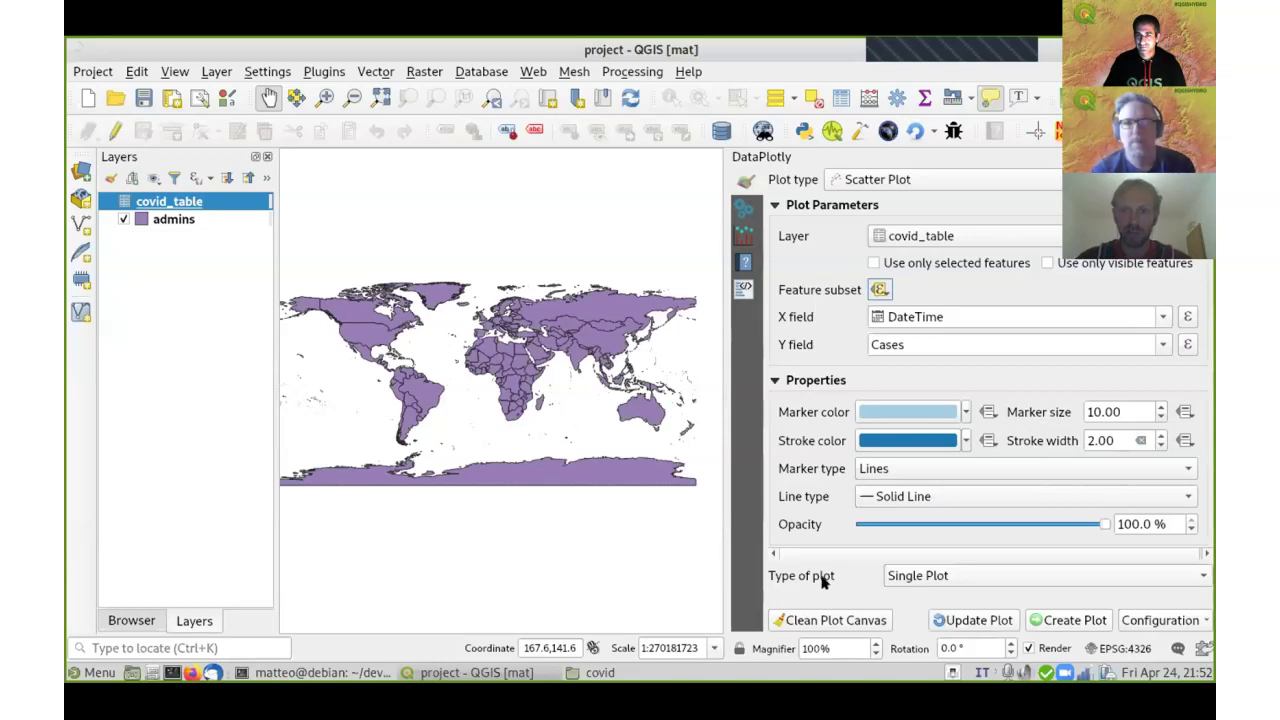
pyautogui.click(826, 621)
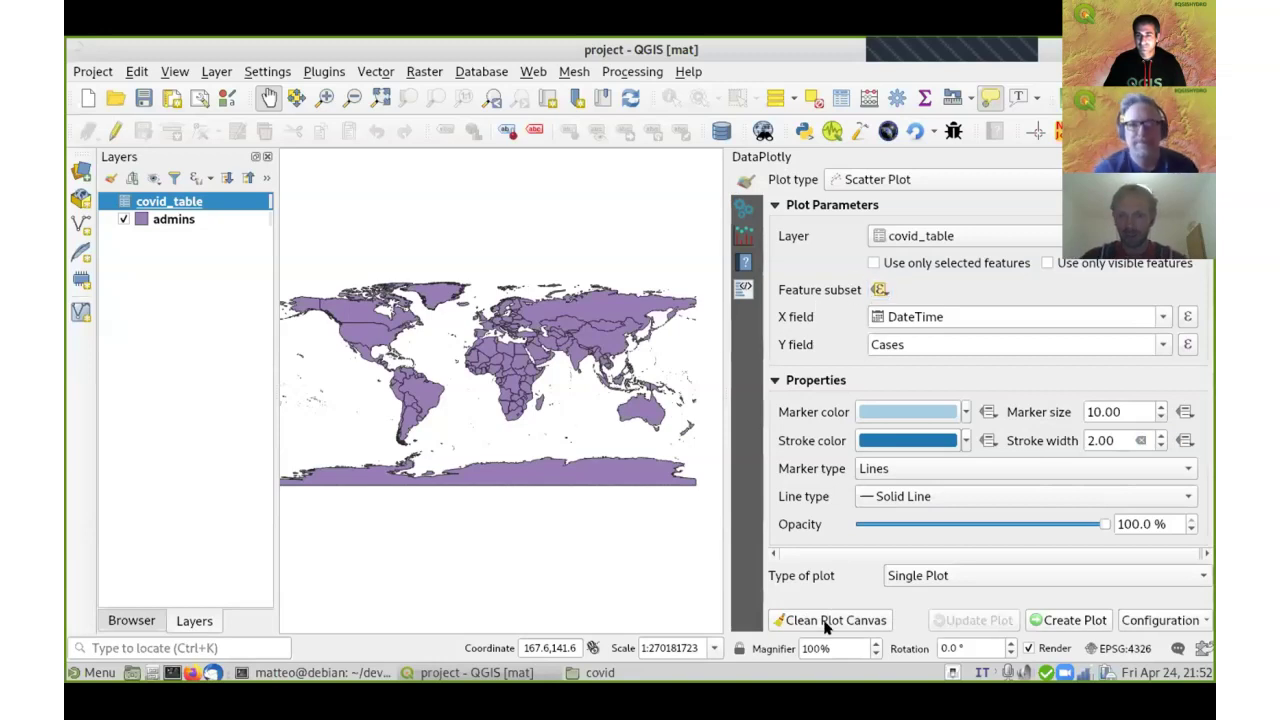
pyautogui.click(1081, 621)
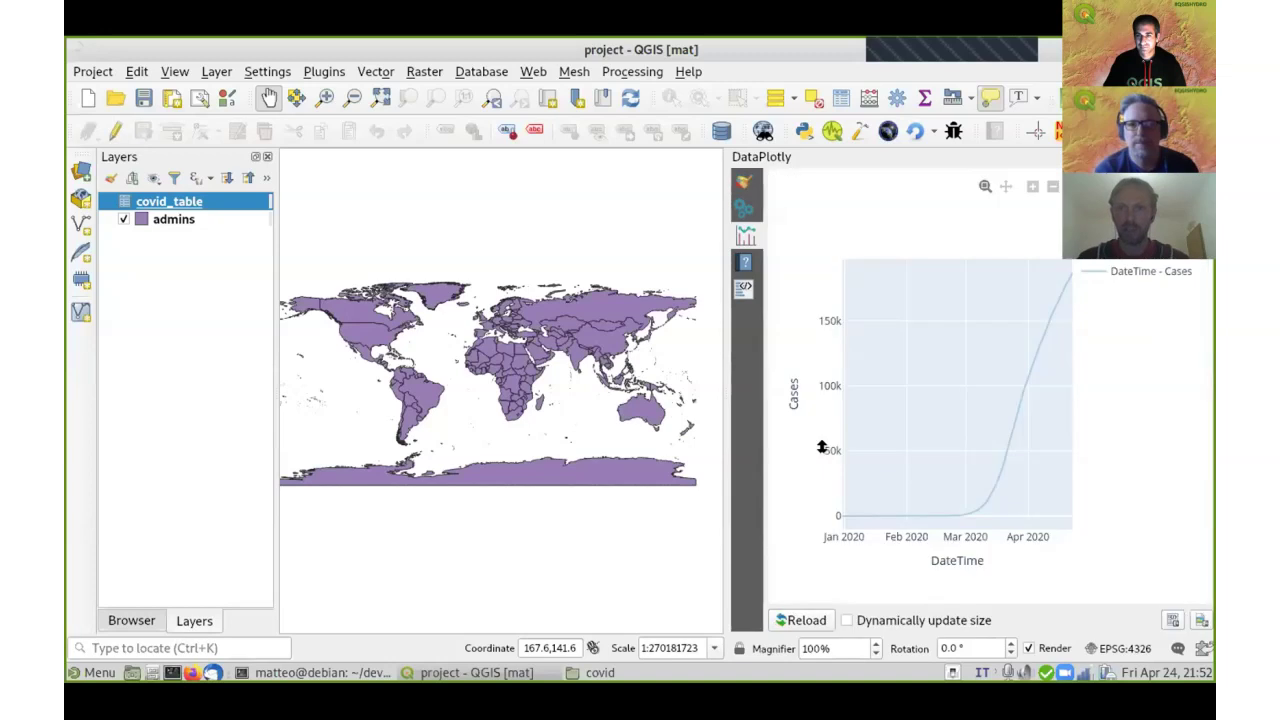
# Step: Move the legend above the chart, zoom to late February–mid-April, reset, and show layout settings
pyautogui.moveTo(1160, 290); pyautogui.dragTo(906, 234)
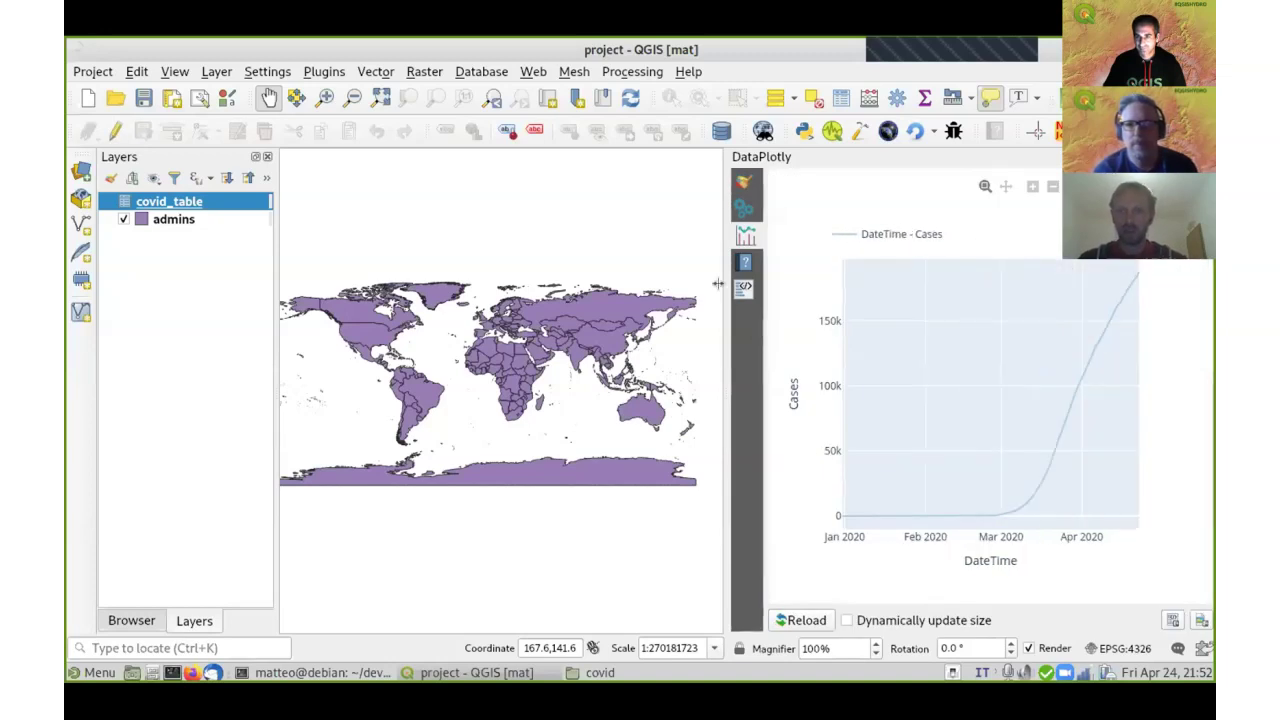
pyautogui.moveTo(728, 290); pyautogui.dragTo(696, 300)
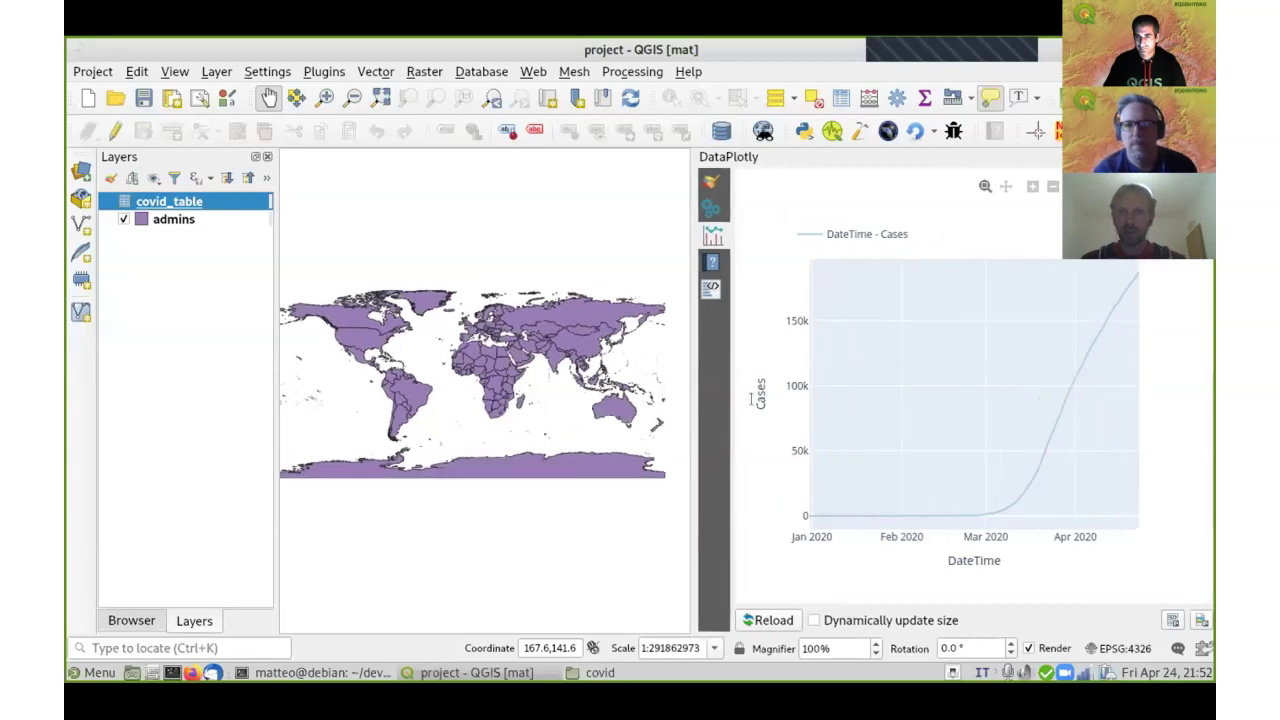
pyautogui.click(754, 396)
pyautogui.moveTo(946, 459); pyautogui.dragTo(1120, 458)
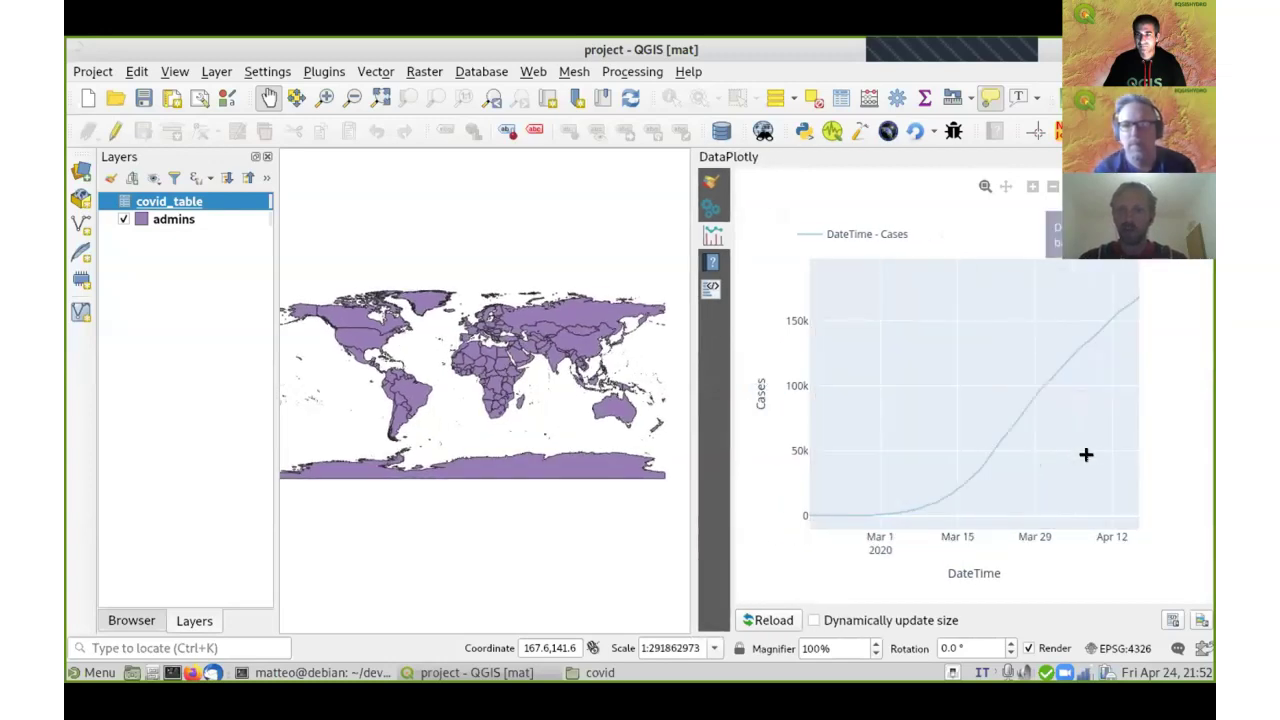
pyautogui.doubleClick(1086, 454)
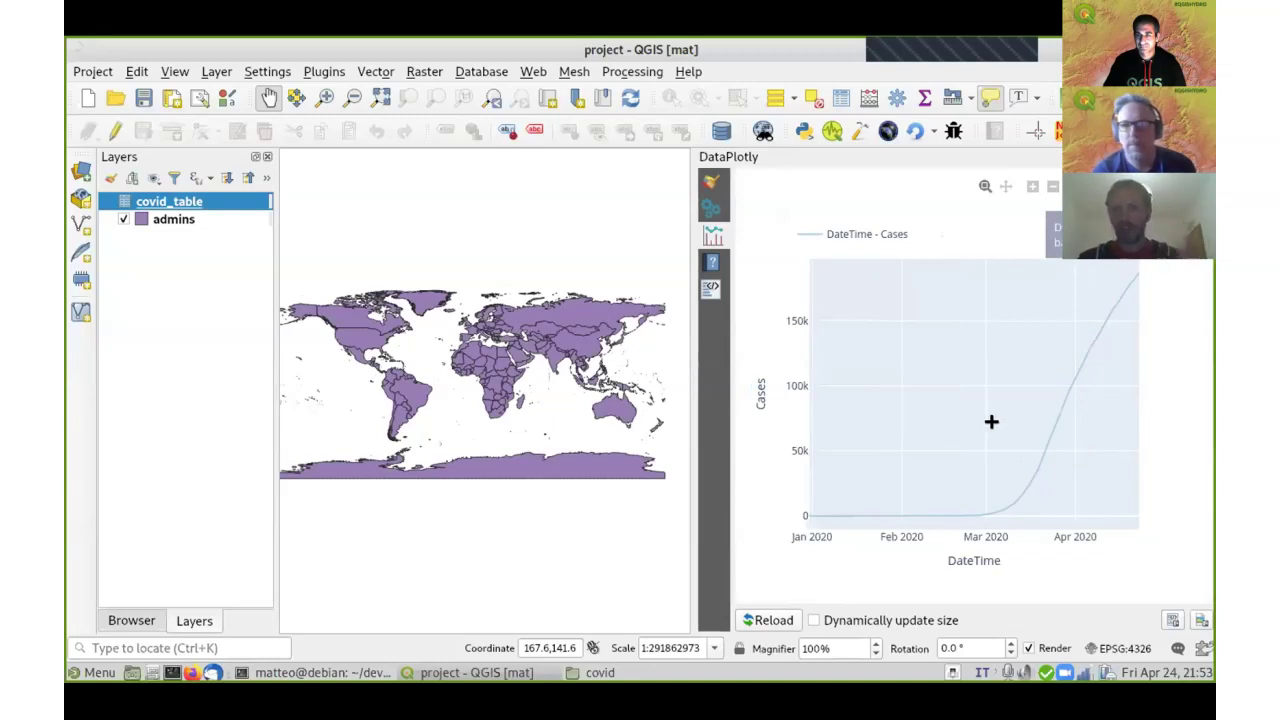
pyautogui.moveTo(801, 226)
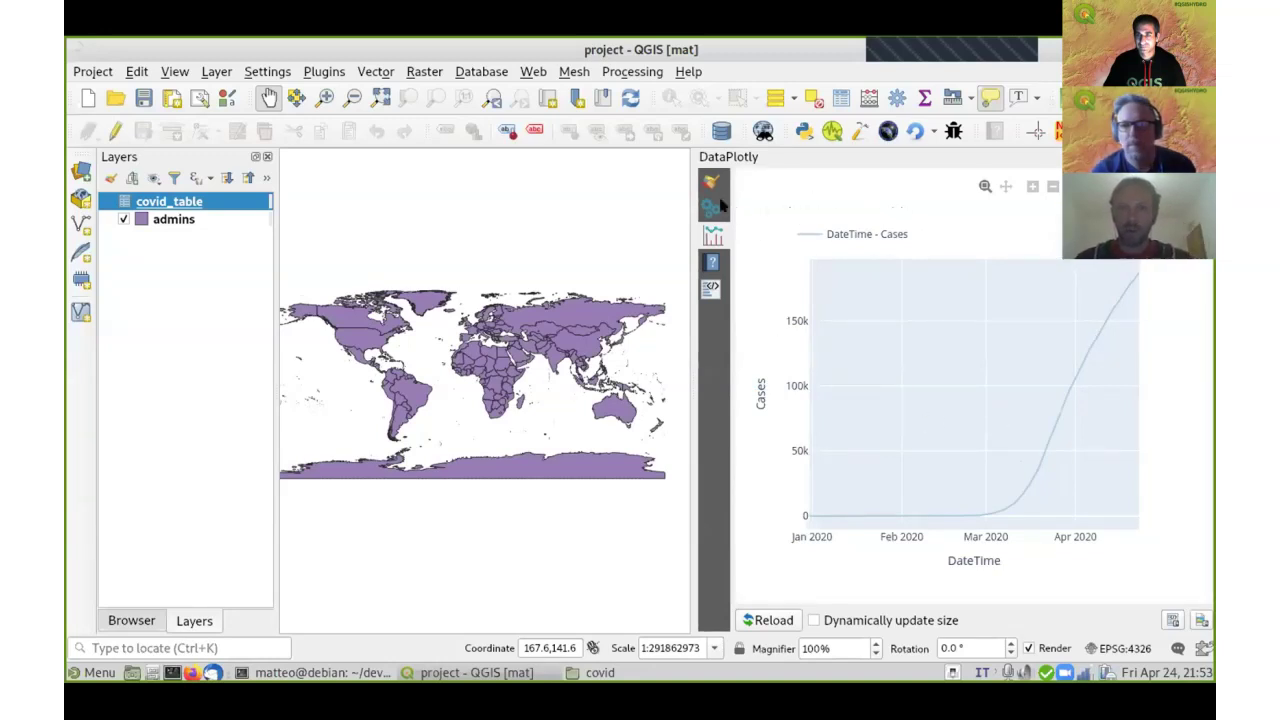
pyautogui.click(707, 207)
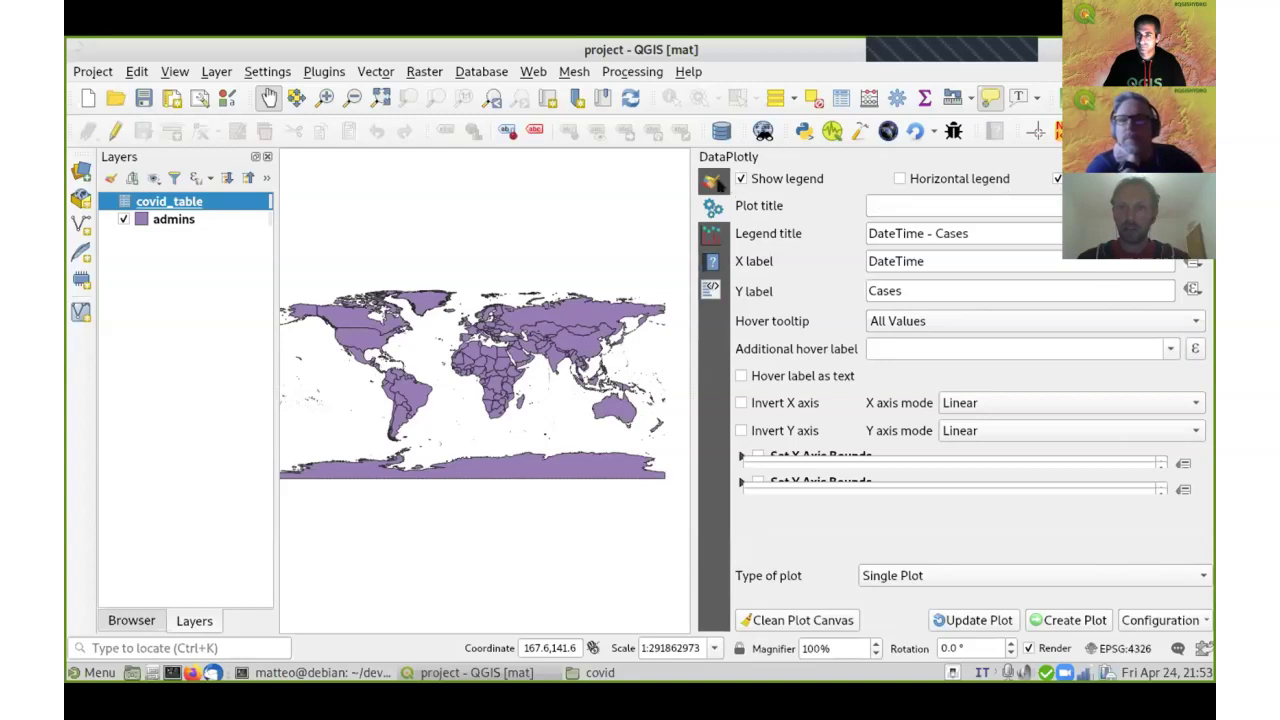
# Step: Update the plot to add a date range slider, zoom from about Mar 8, then return to parameters
pyautogui.click(957, 621)
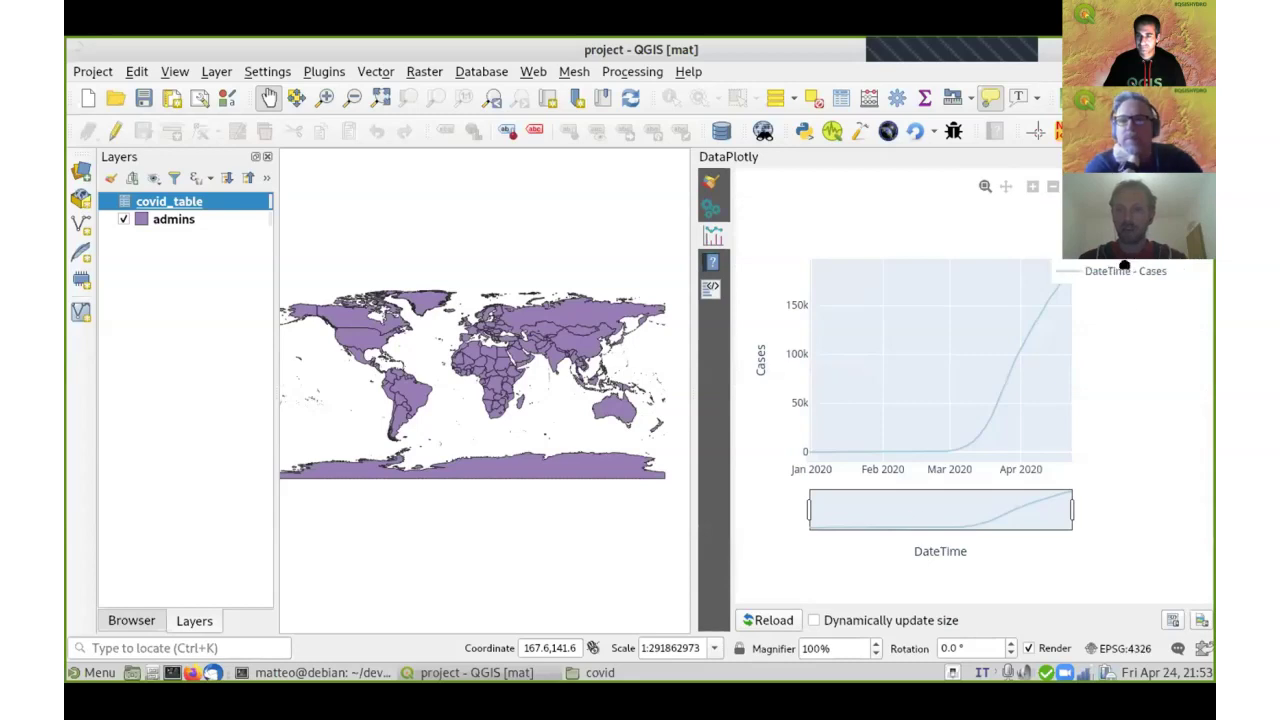
pyautogui.moveTo(689, 266); pyautogui.dragTo(497, 276)
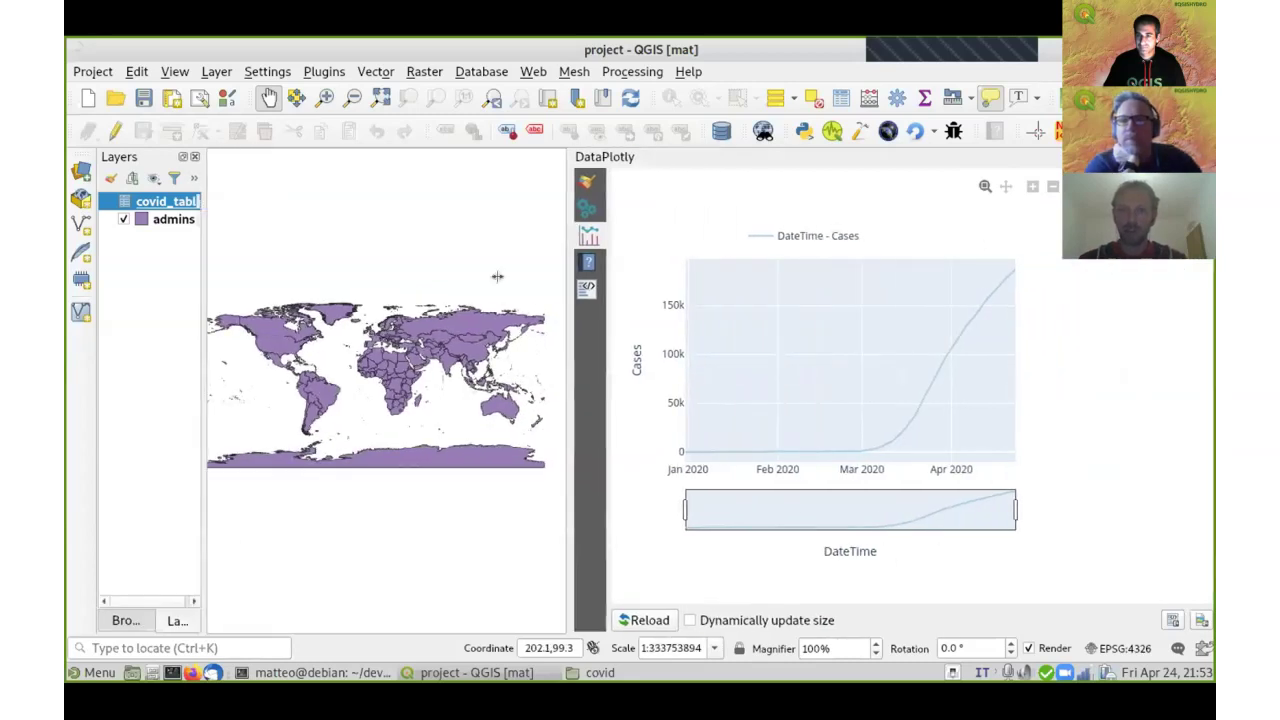
pyautogui.moveTo(682, 505)
pyautogui.mouseDown()
pyautogui.moveTo(960, 505)
pyautogui.moveTo(684, 505)
pyautogui.mouseUp()
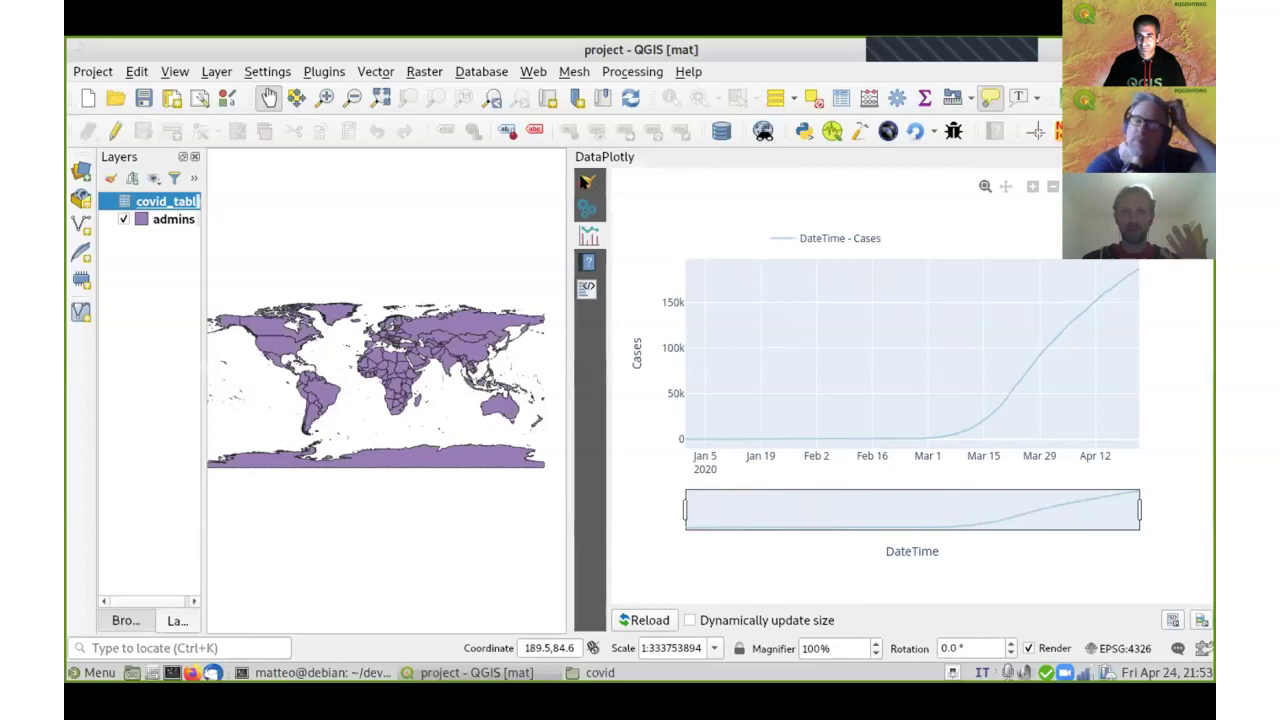
pyautogui.click(584, 181)
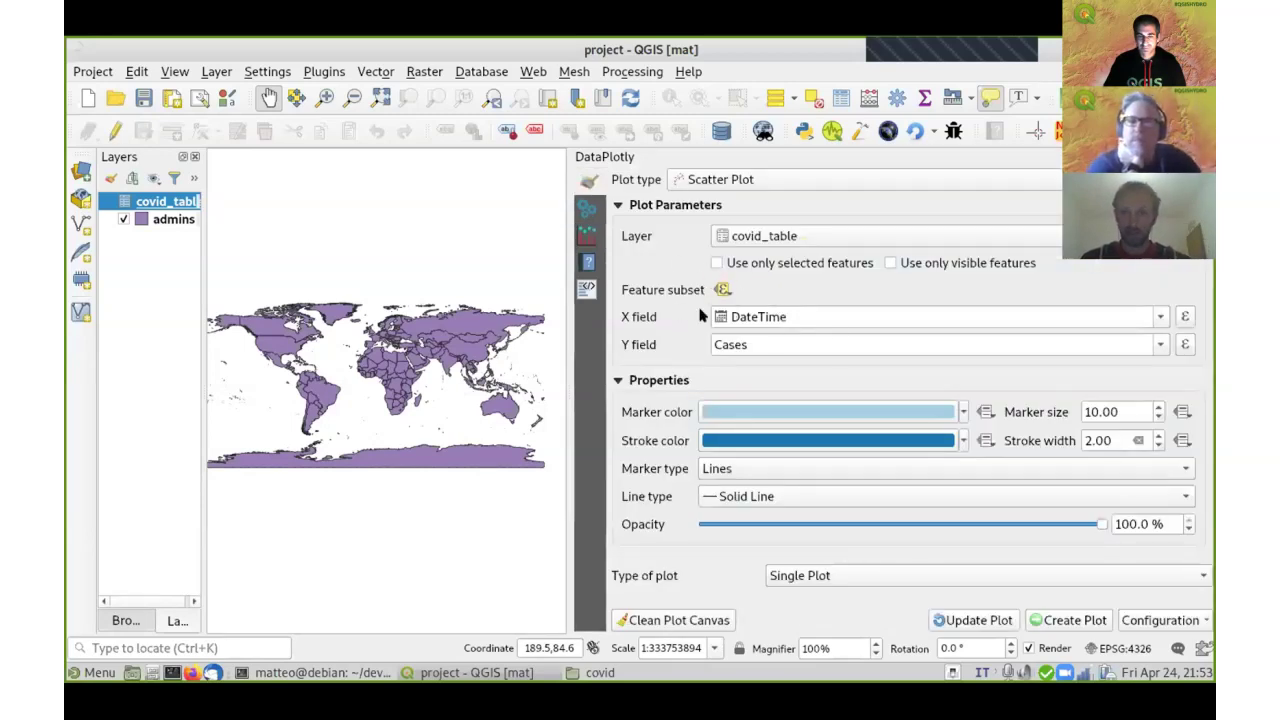
# Step: Add a red Deaths line to the chart by setting Y field to Deaths
pyautogui.moveTo(766, 344); pyautogui.dragTo(697, 344)
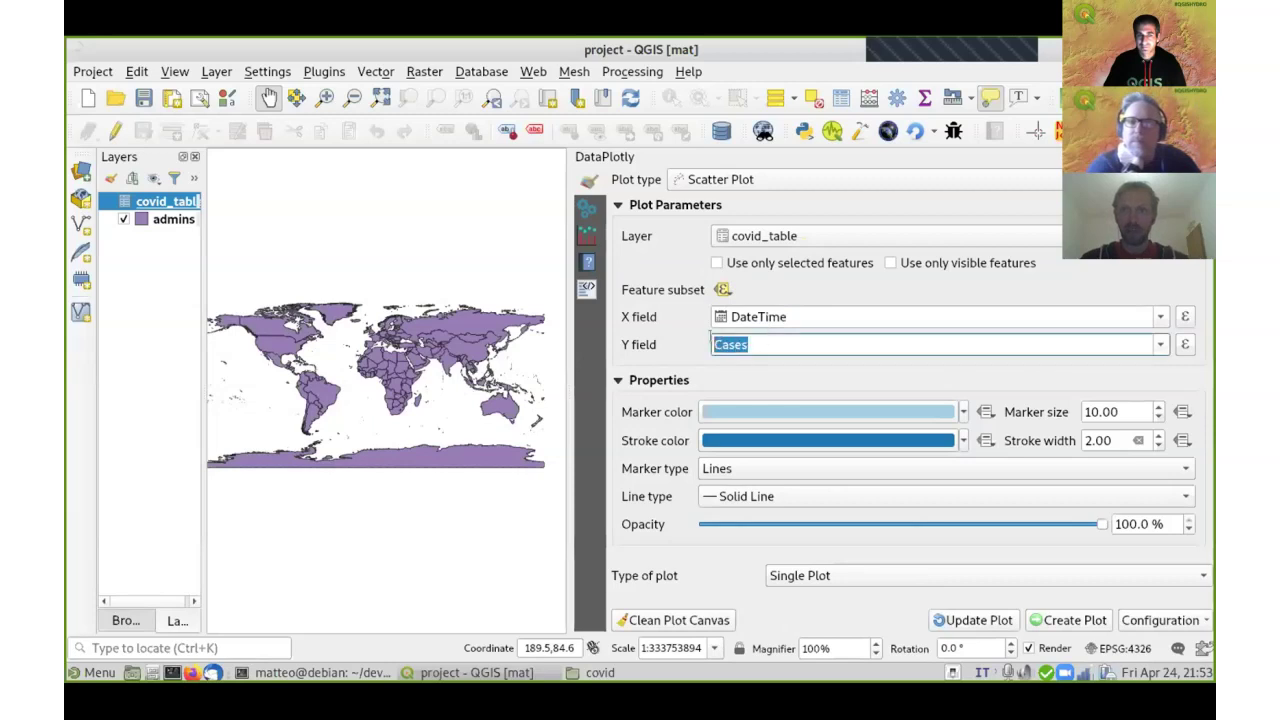
pyautogui.click(1160, 344)
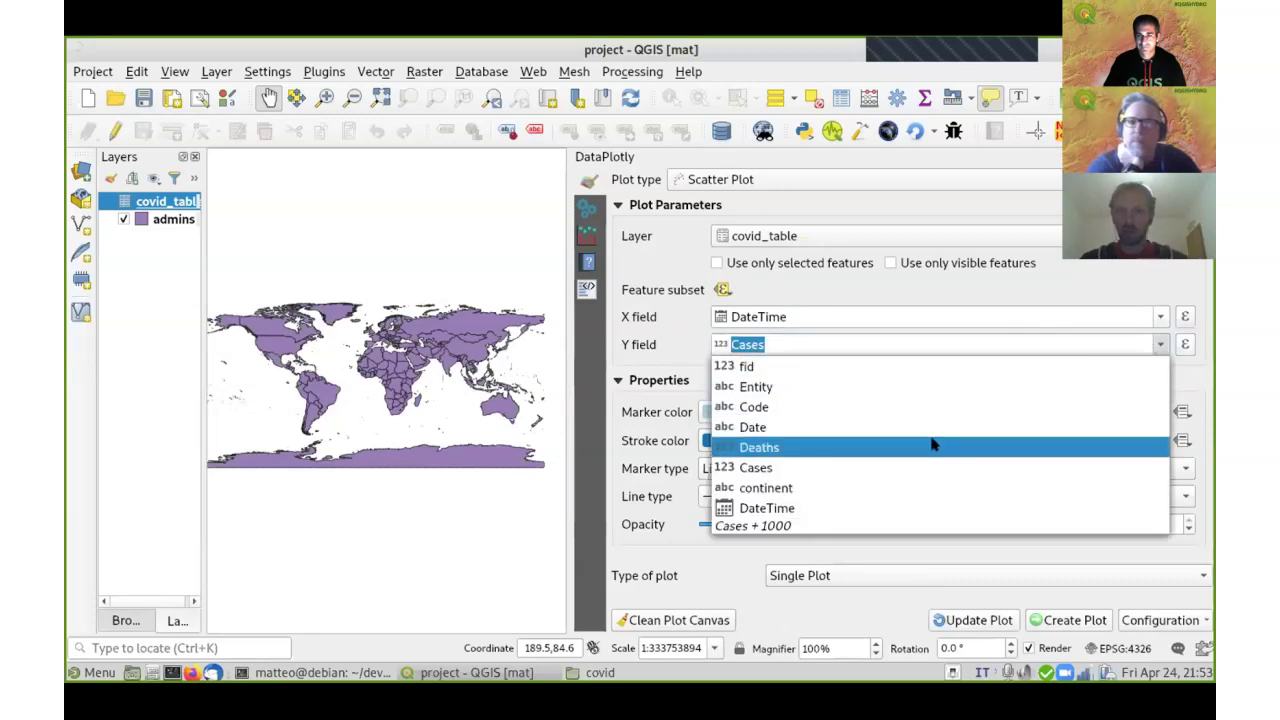
pyautogui.click(742, 450)
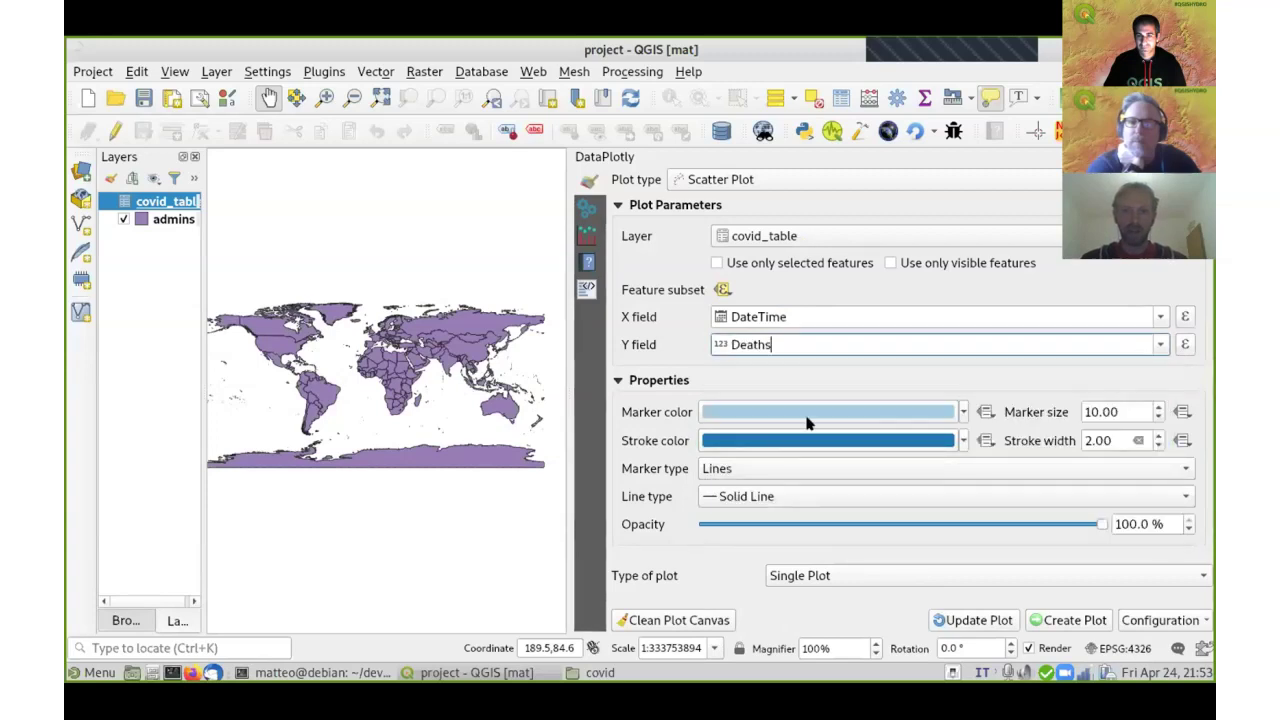
pyautogui.click(962, 411)
pyautogui.click(787, 507)
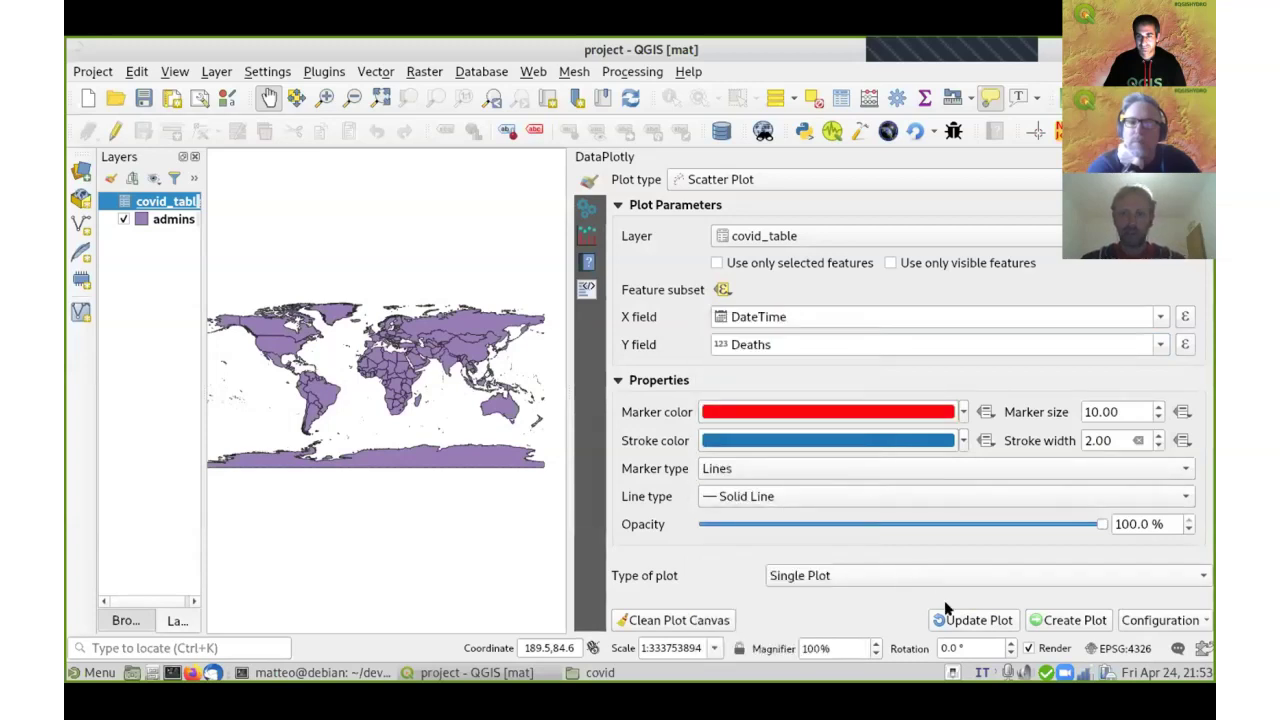
pyautogui.click(1060, 619)
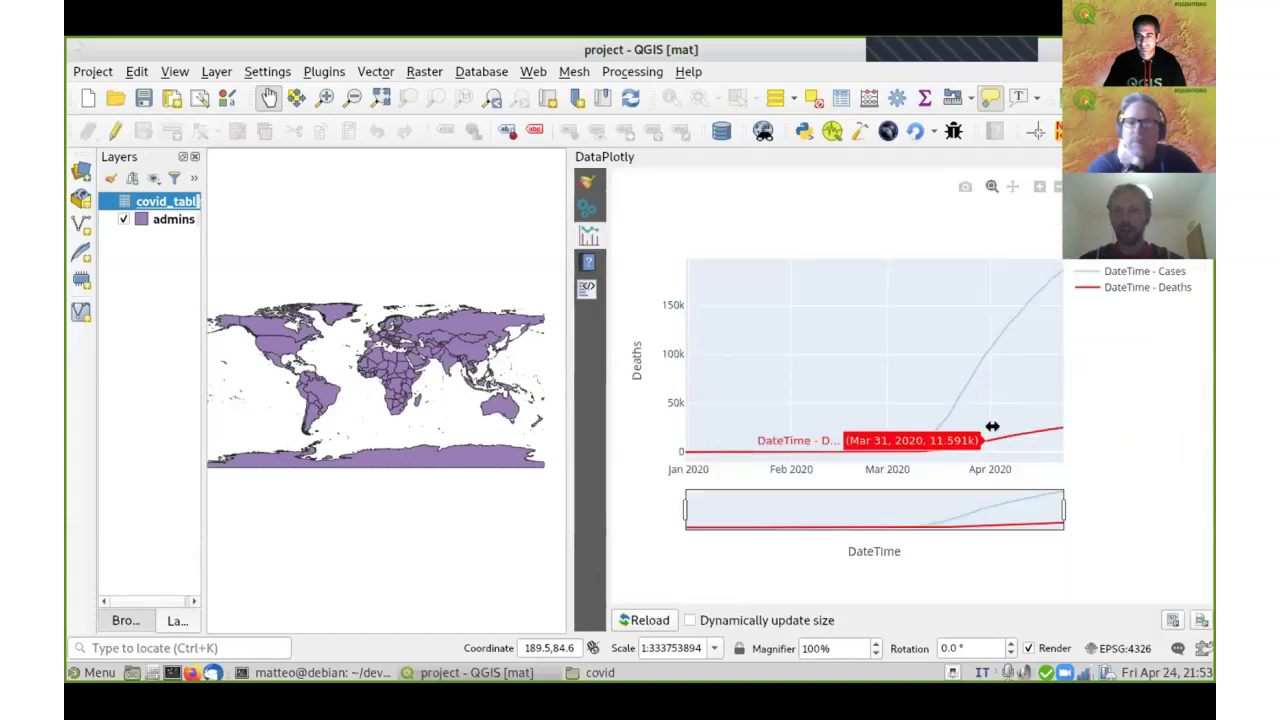
# Step: Move the legend above the chart and toggle traces so only Cases shows
pyautogui.moveTo(1120, 287); pyautogui.dragTo(752, 217)
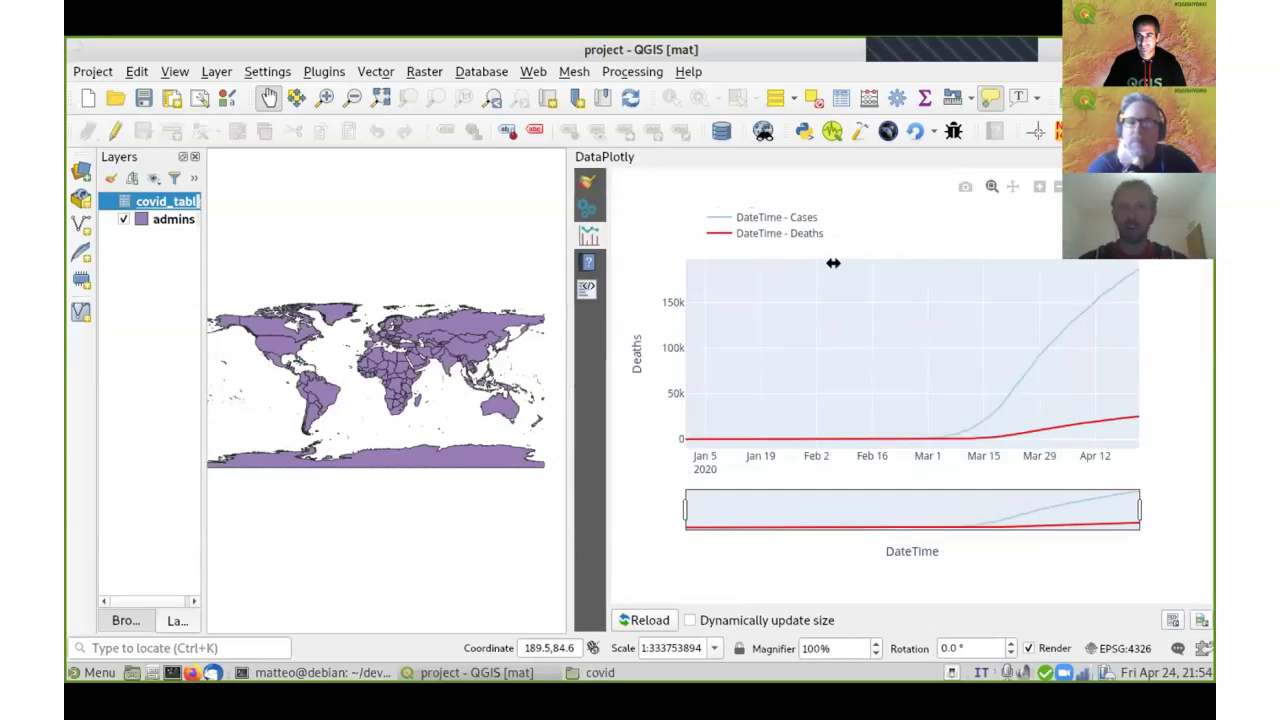
pyautogui.click(719, 233)
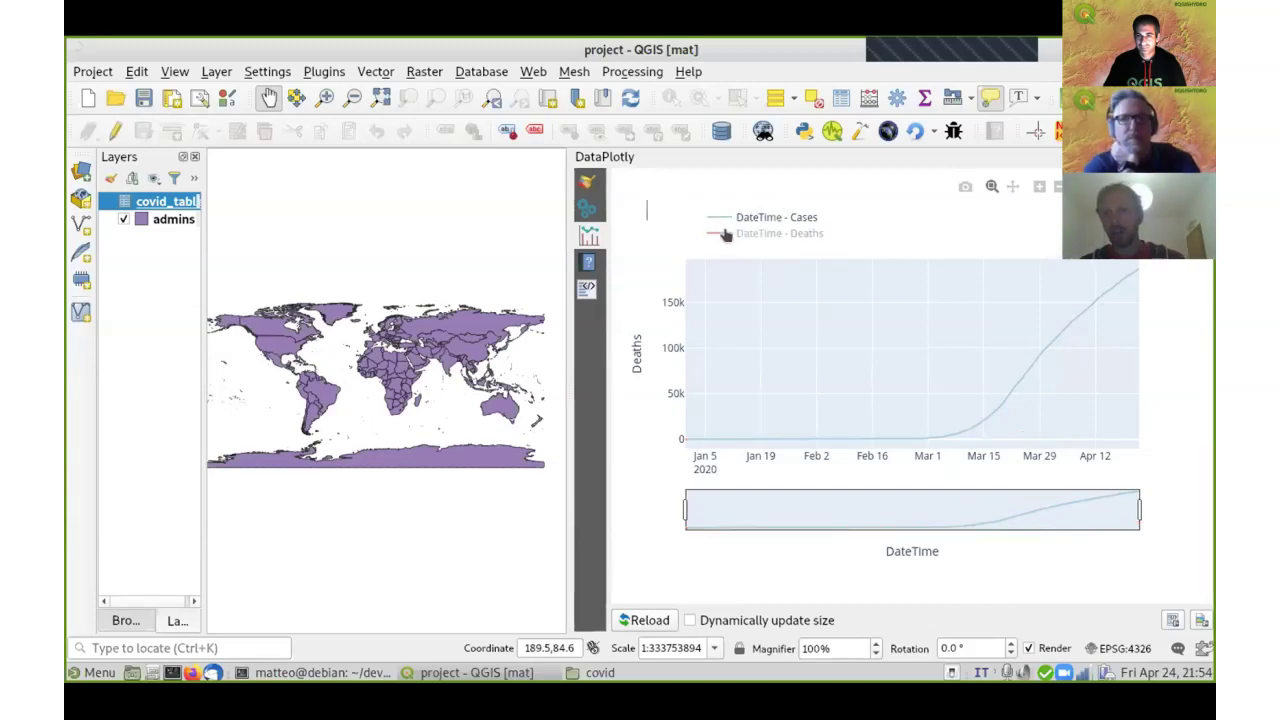
pyautogui.click(760, 222)
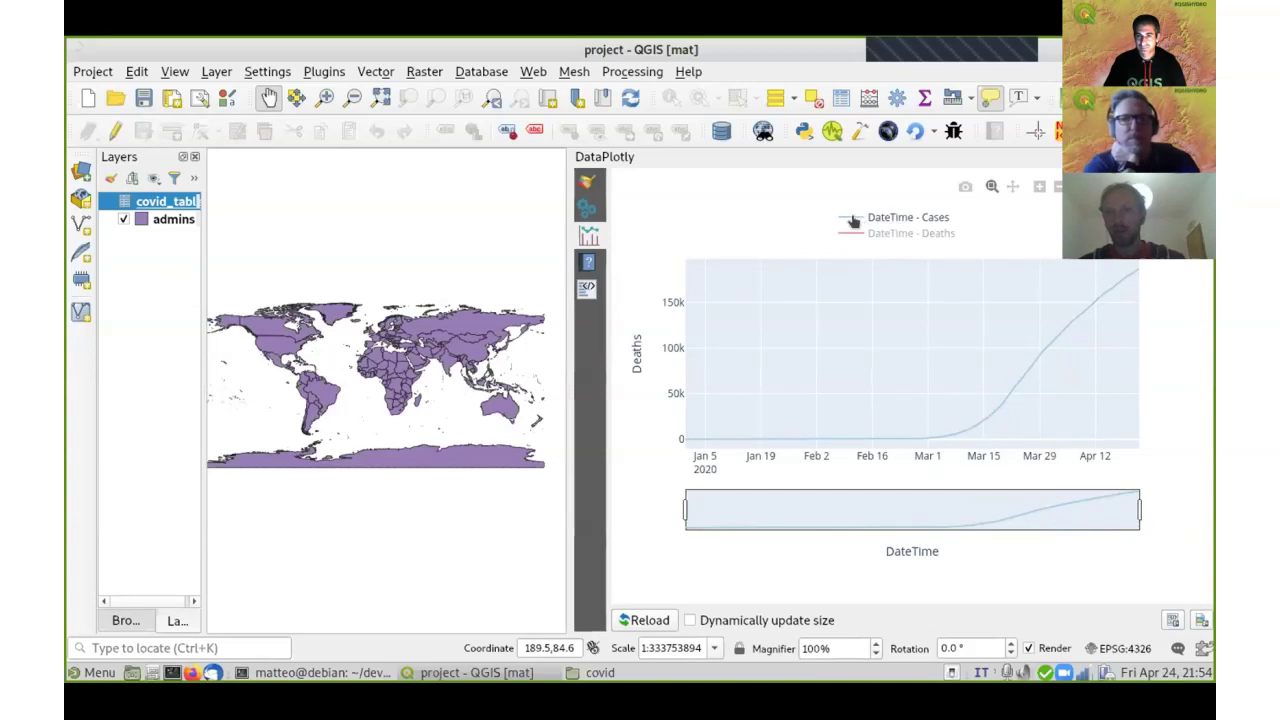
pyautogui.click(853, 221)
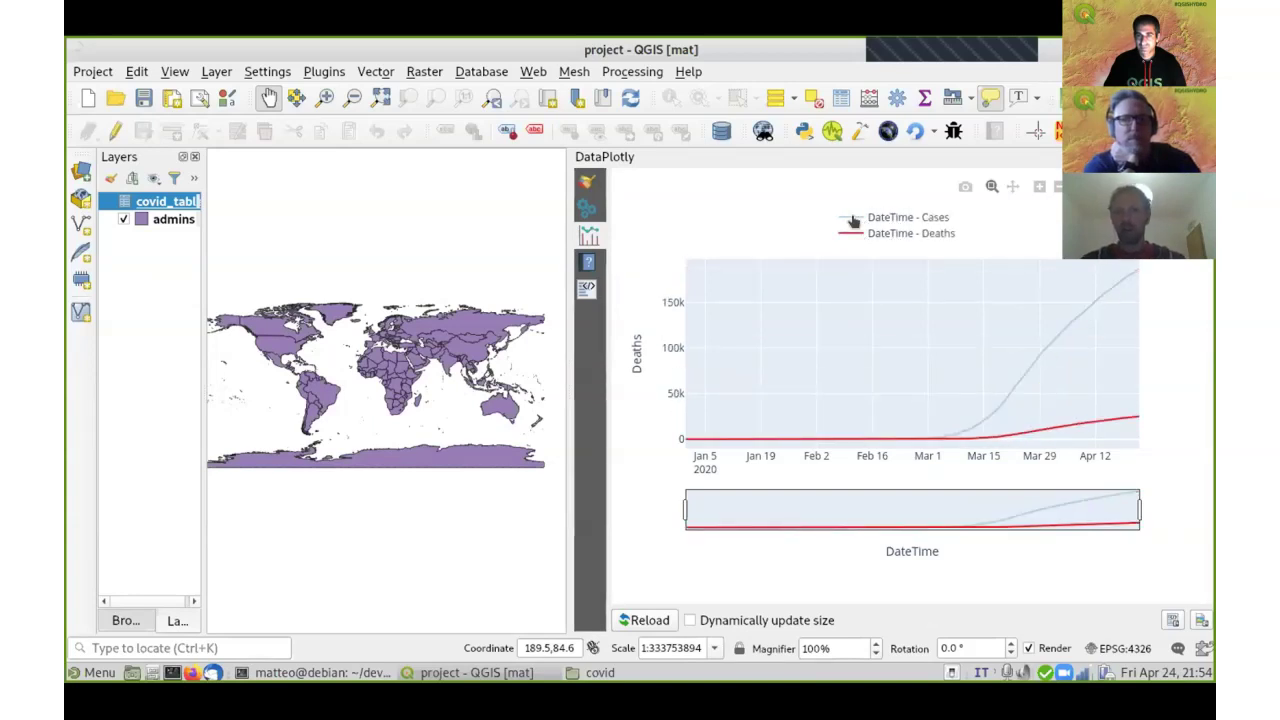
pyautogui.doubleClick(852, 220)
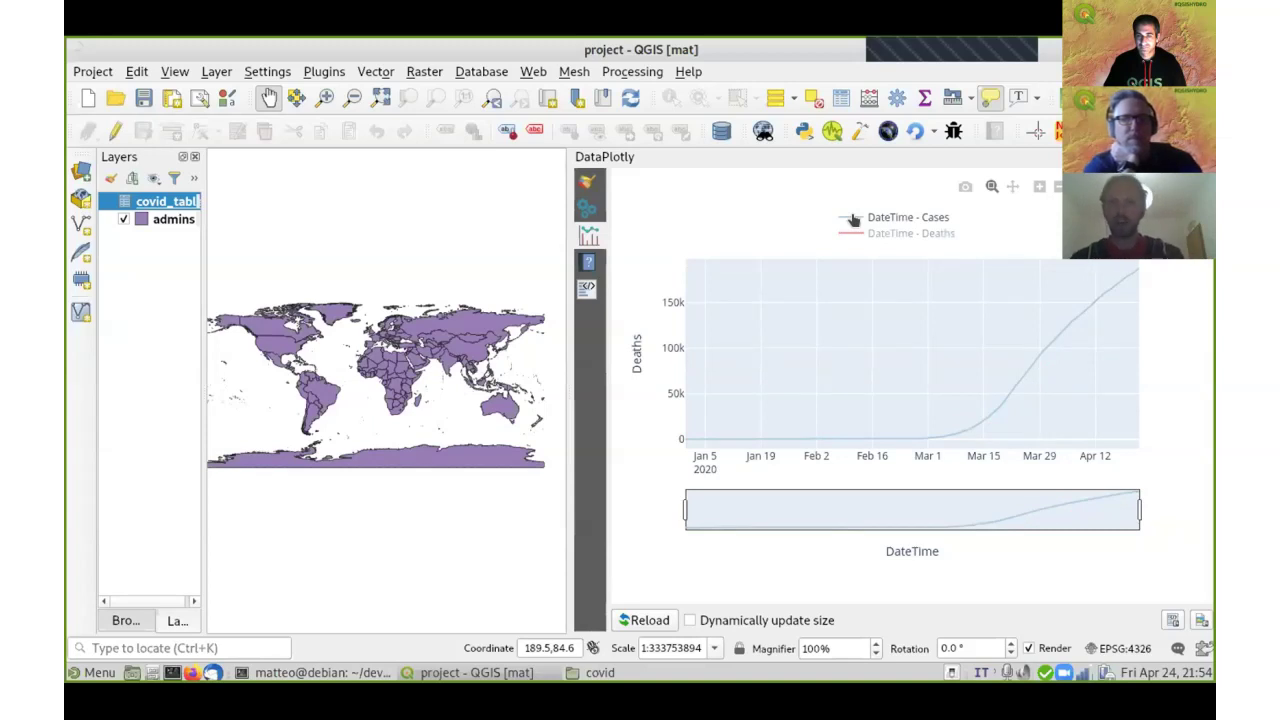
# Step: Set the plot source to admins without subset filtering, with X continent and Y Deaths
pyautogui.click(587, 182)
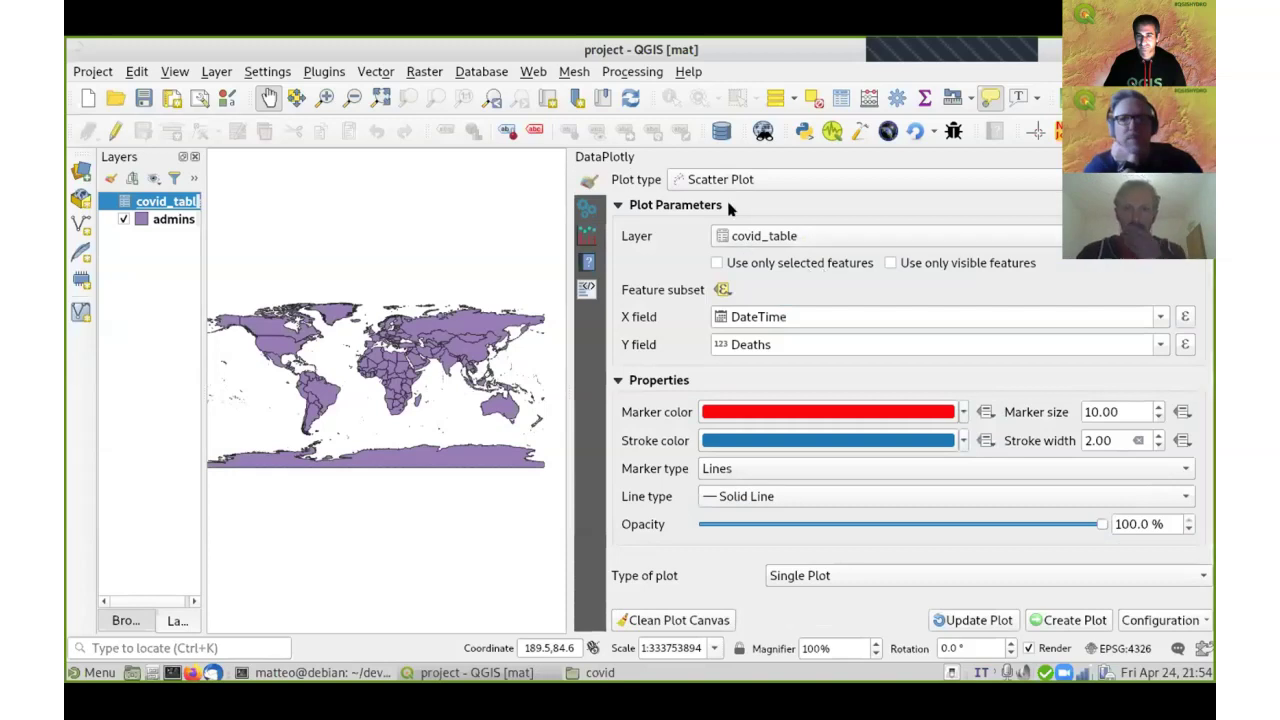
pyautogui.moveTo(201, 224); pyautogui.dragTo(275, 224)
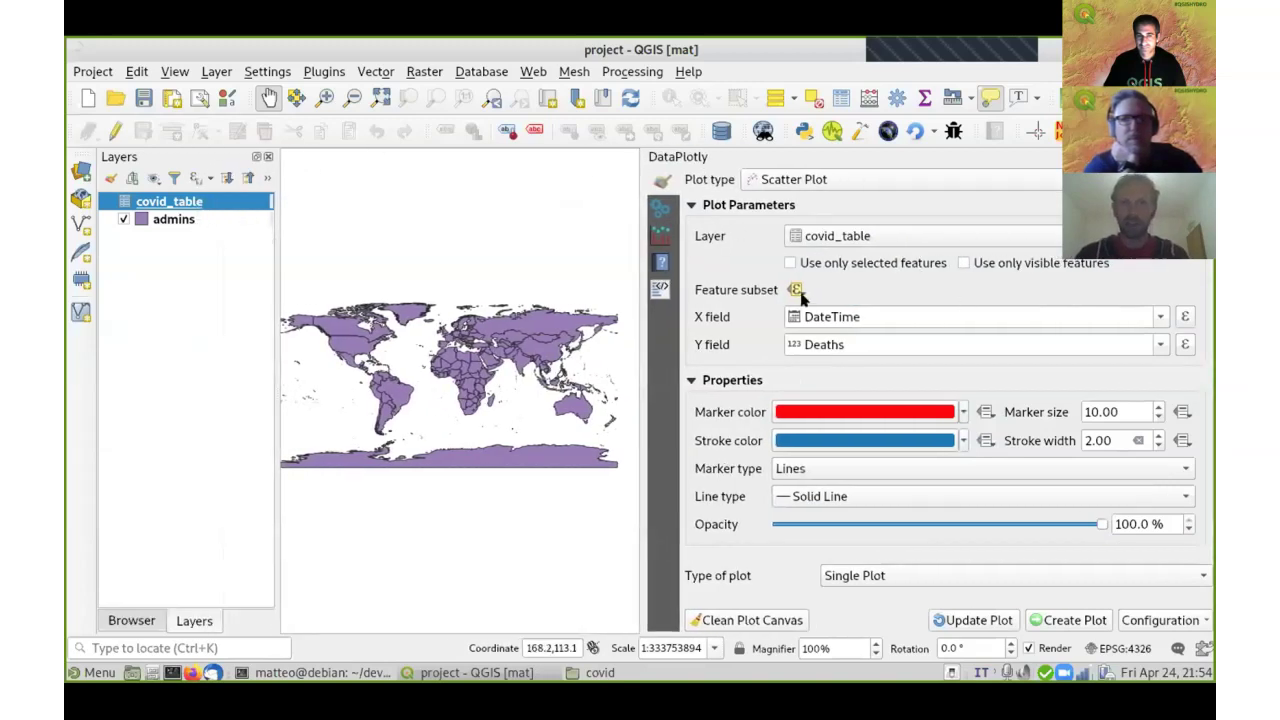
pyautogui.click(856, 239)
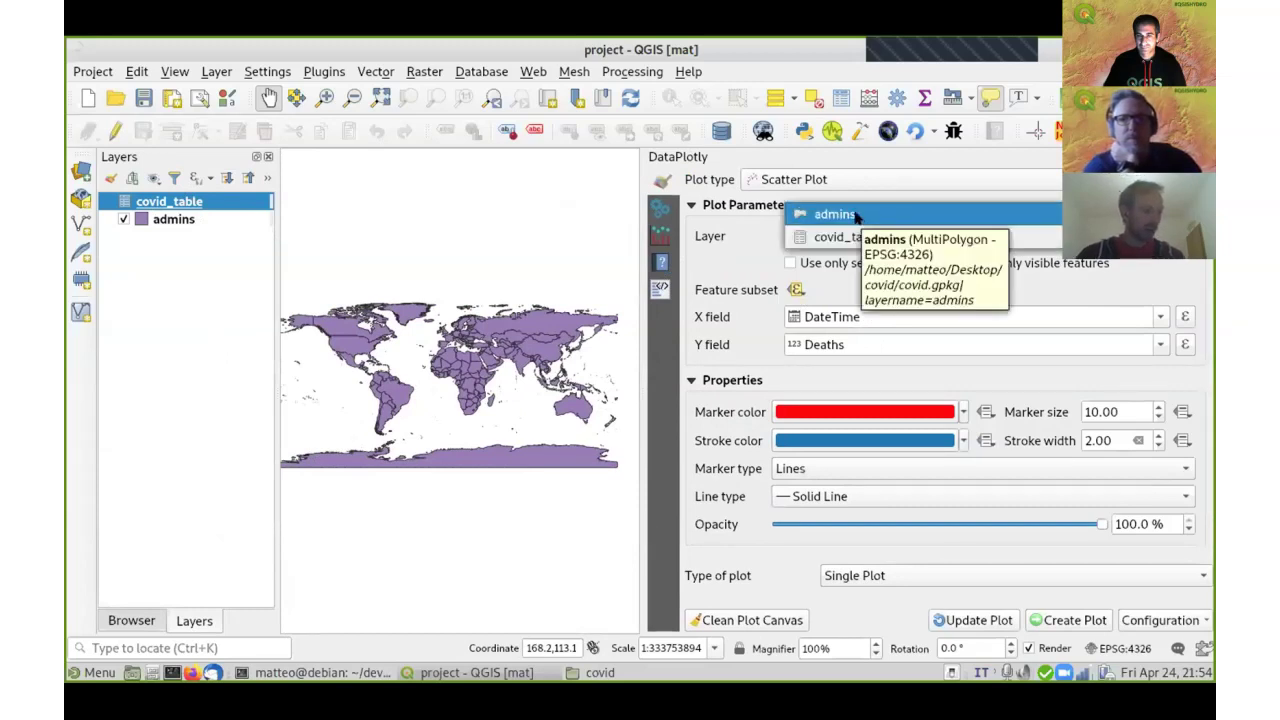
pyautogui.click(856, 215)
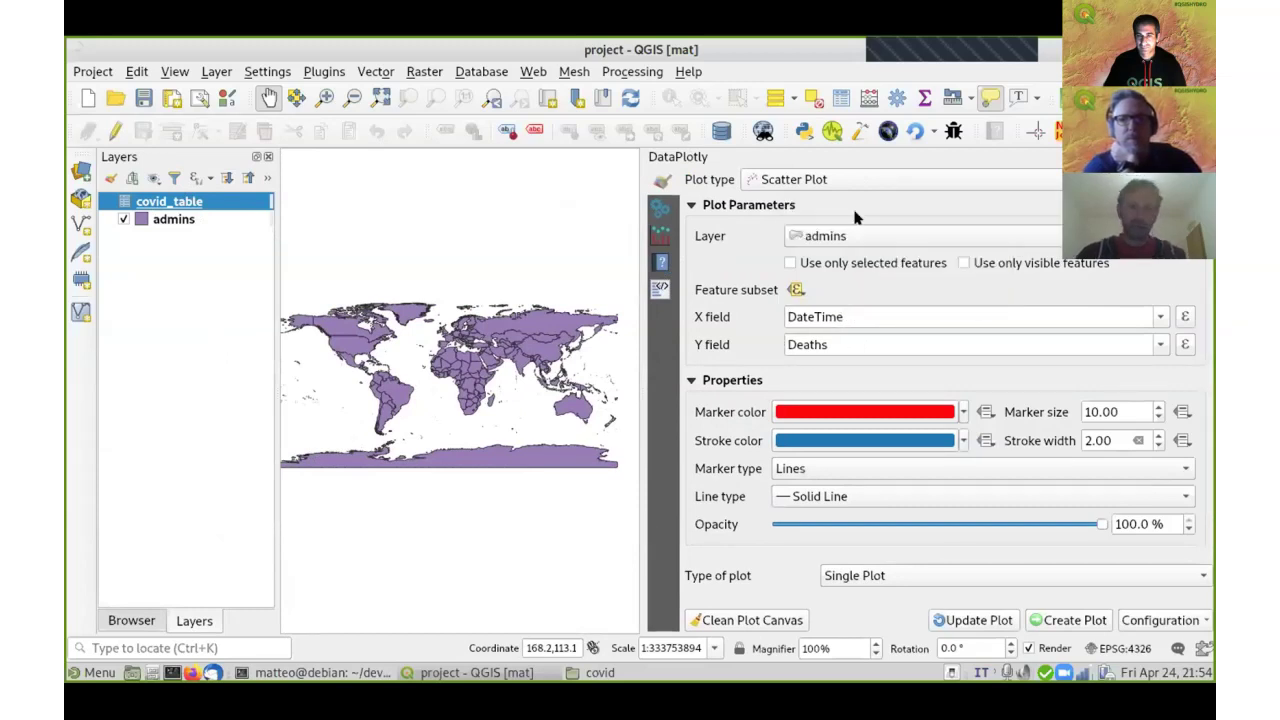
pyautogui.click(795, 290)
pyautogui.click(1152, 312)
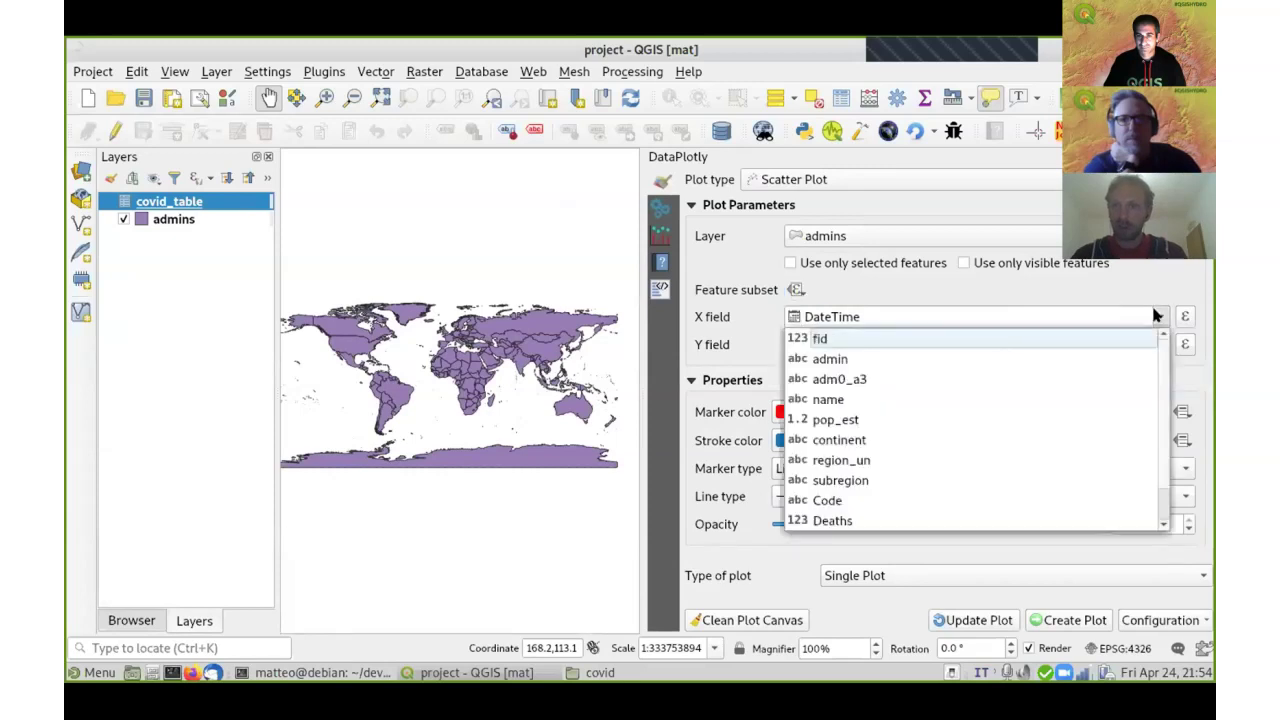
pyautogui.click(988, 440)
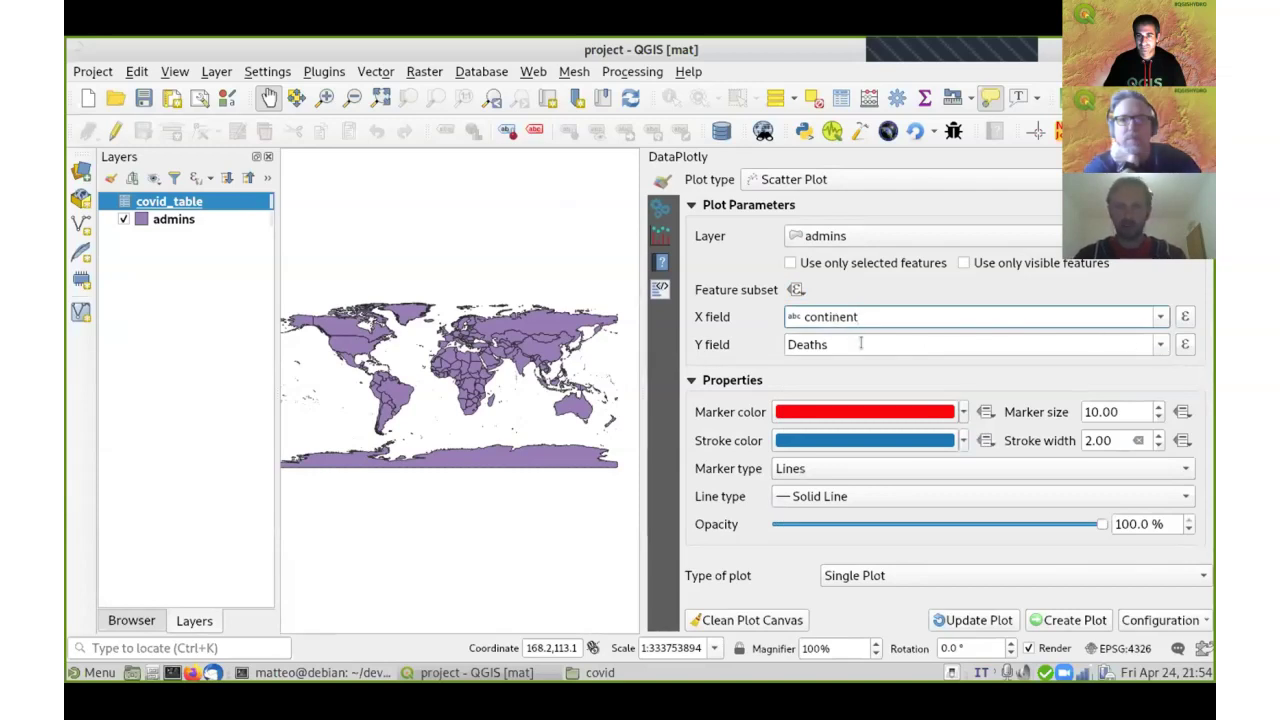
pyautogui.click(1160, 344)
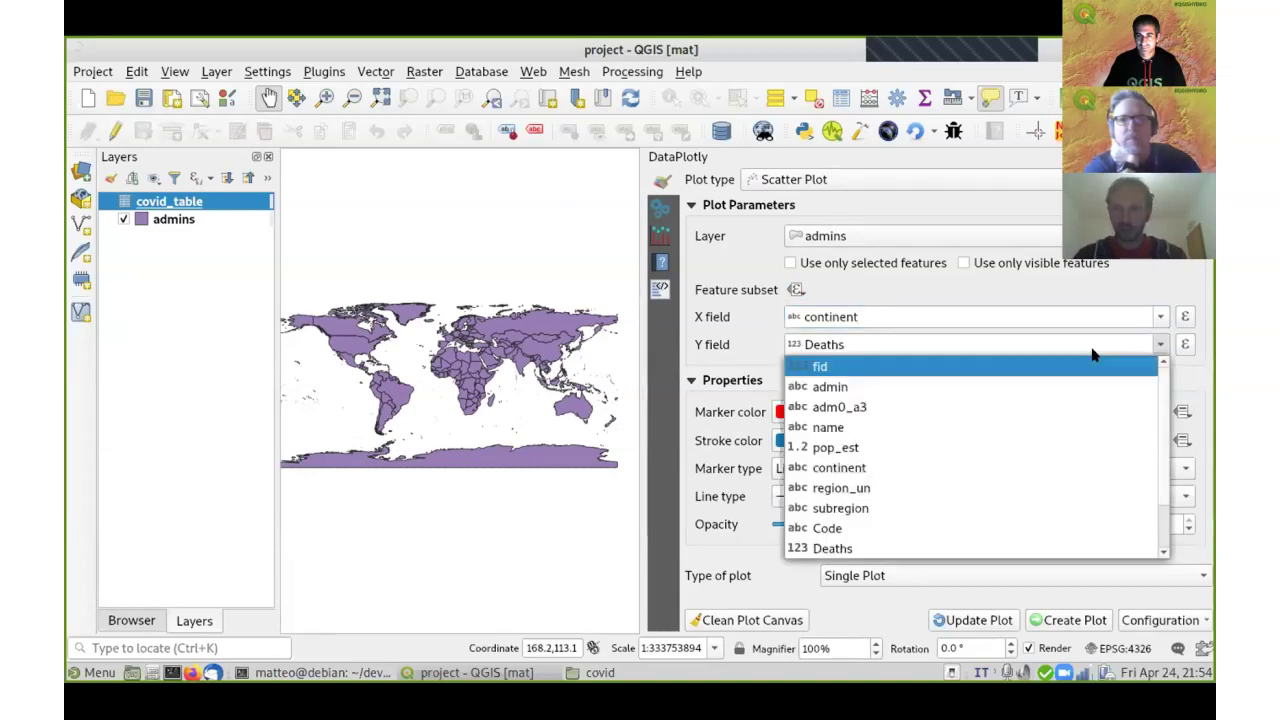
pyautogui.click(991, 548)
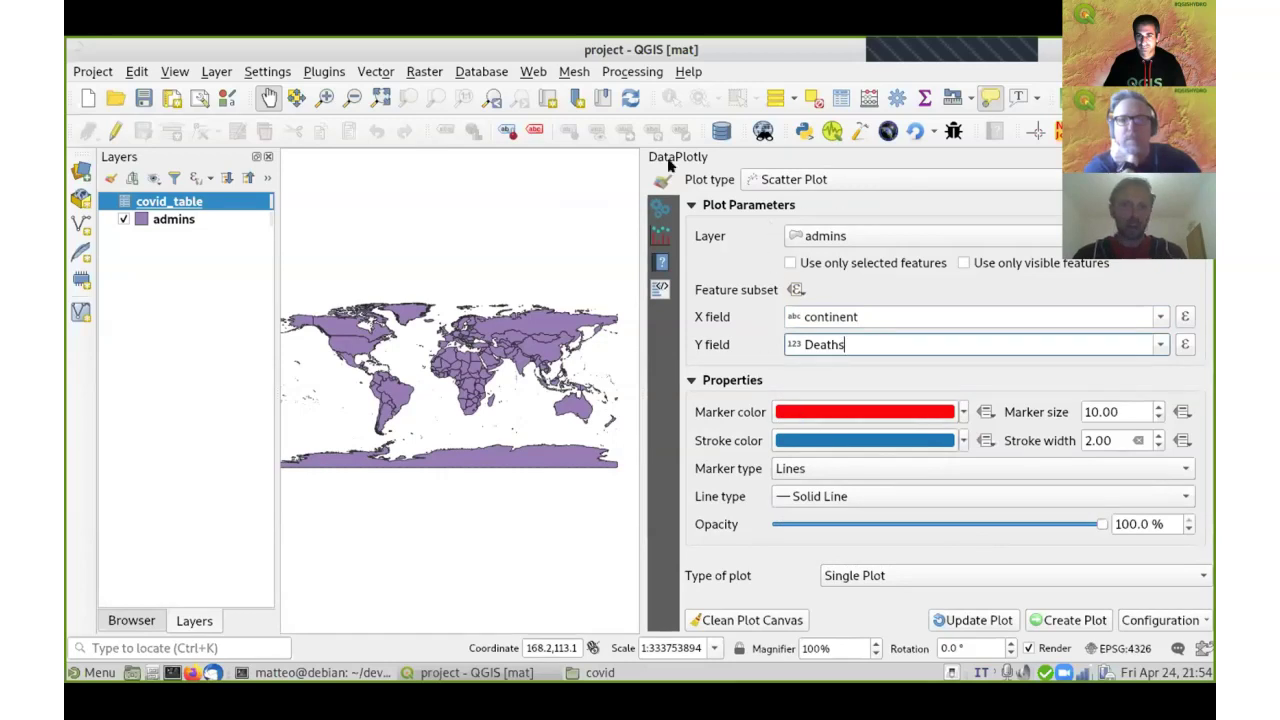
# Step: Switch to a Pie Chart, clean the canvas, and draw Deaths by continent
pyautogui.click(789, 180)
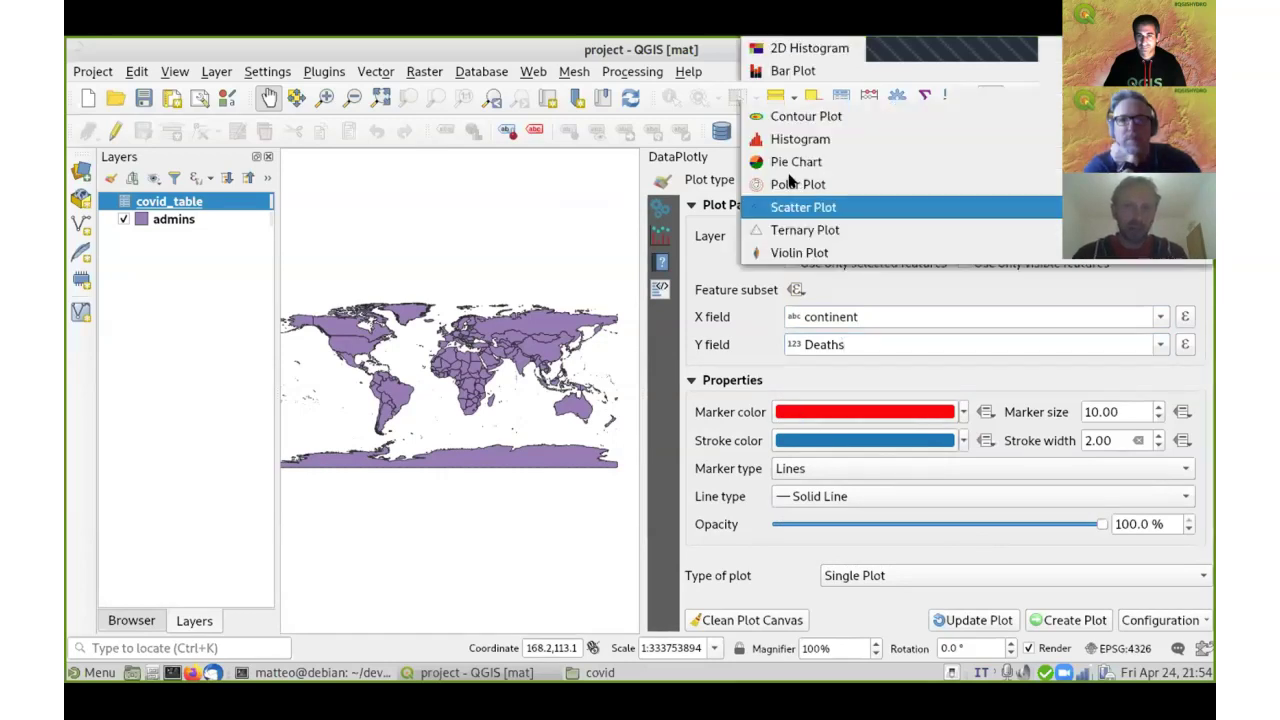
pyautogui.click(792, 161)
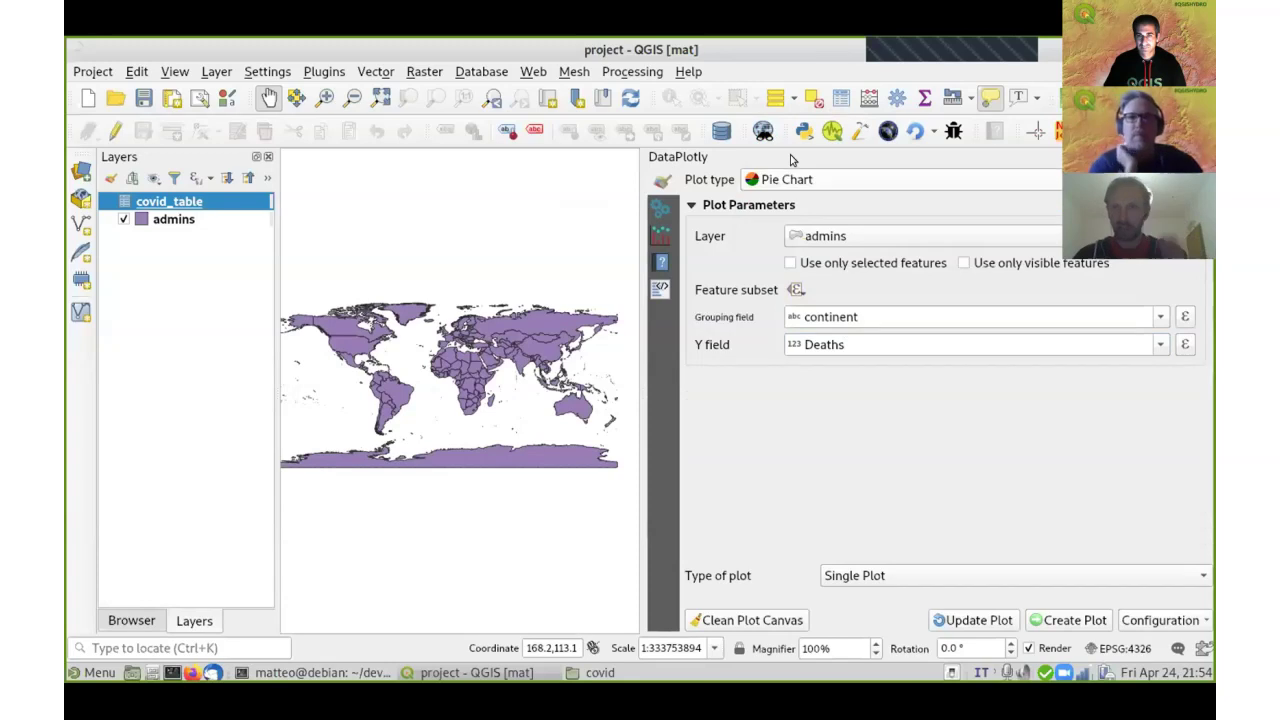
pyautogui.click(771, 622)
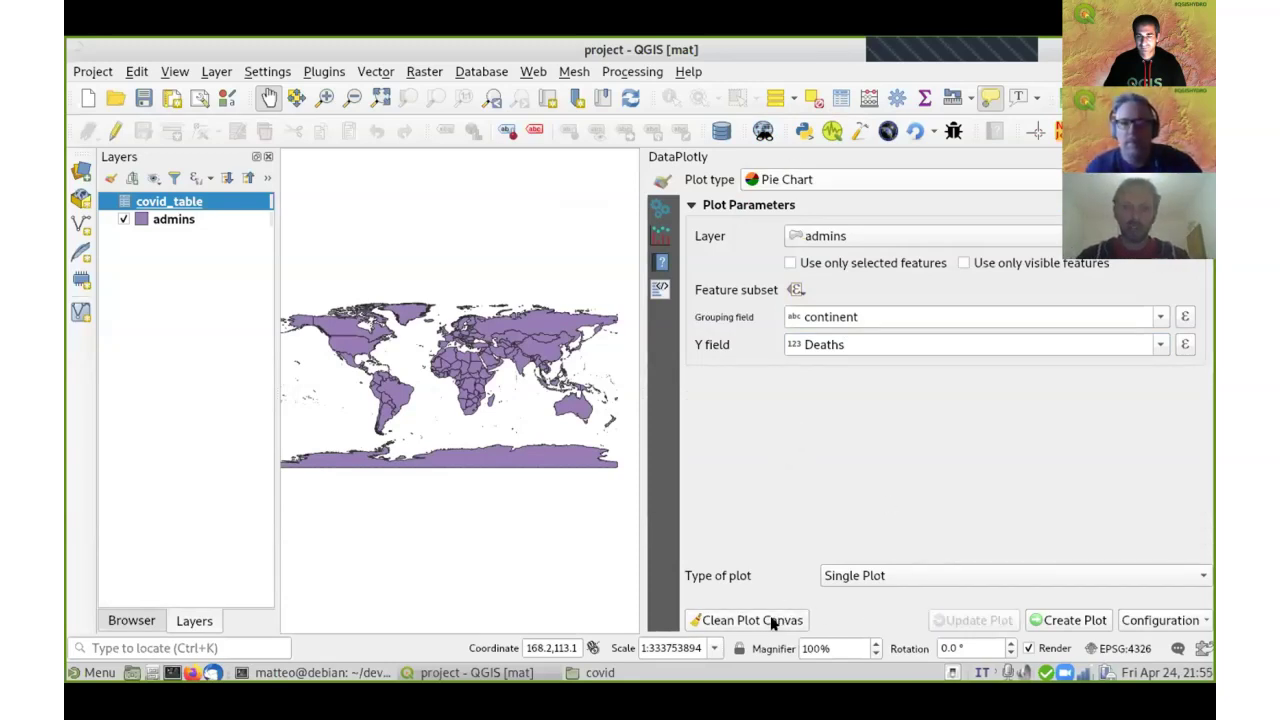
pyautogui.click(1044, 622)
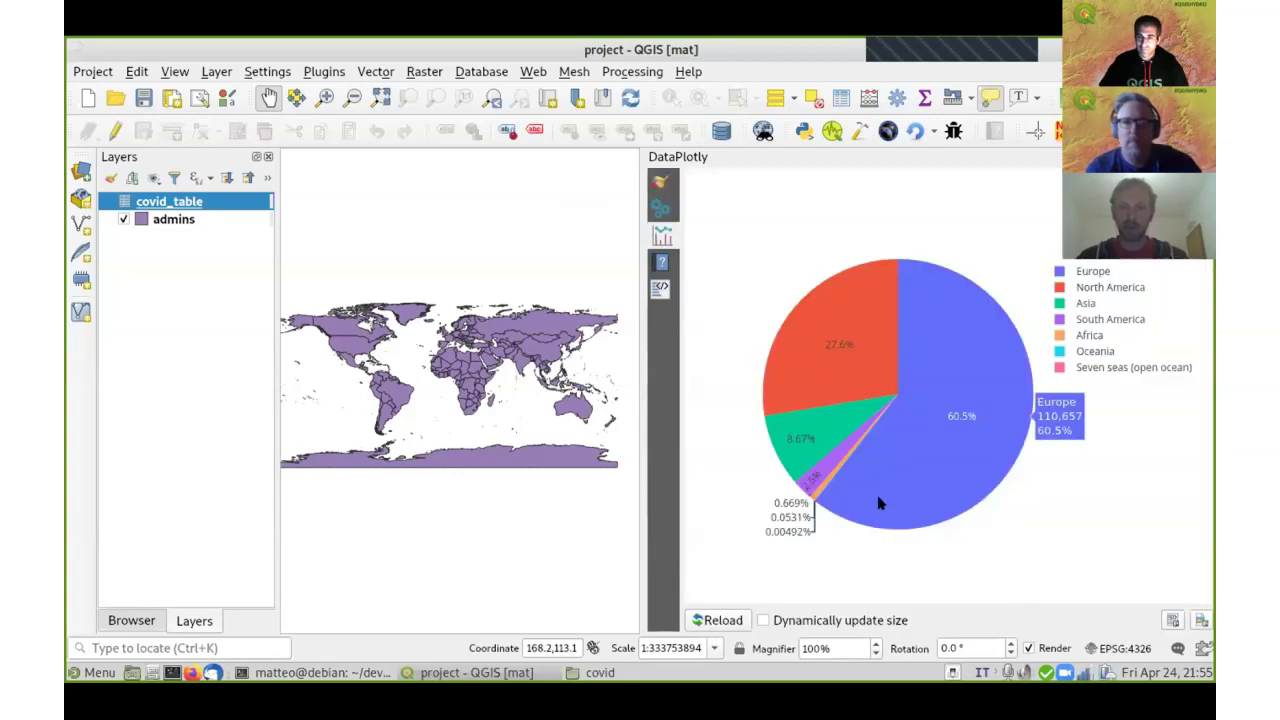
# Step: Select the European, North American and Asian countries on the map via pie slices
pyautogui.moveTo(948, 427)
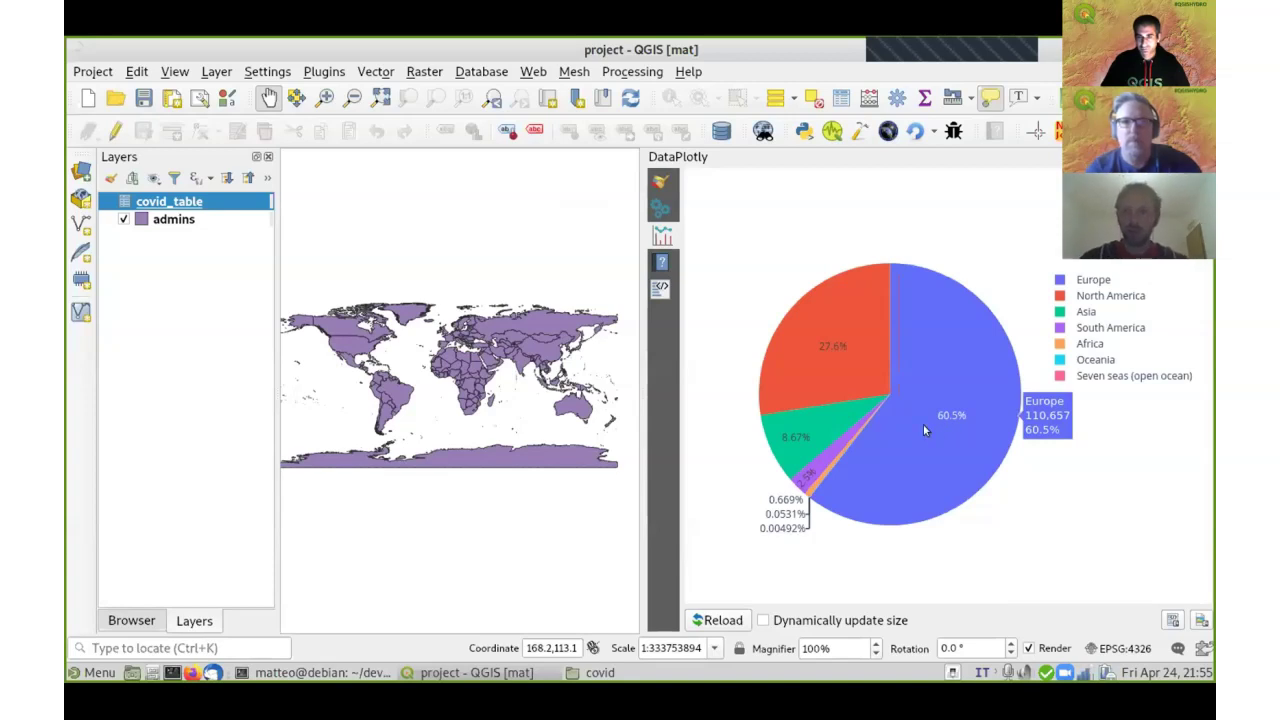
pyautogui.click(923, 424)
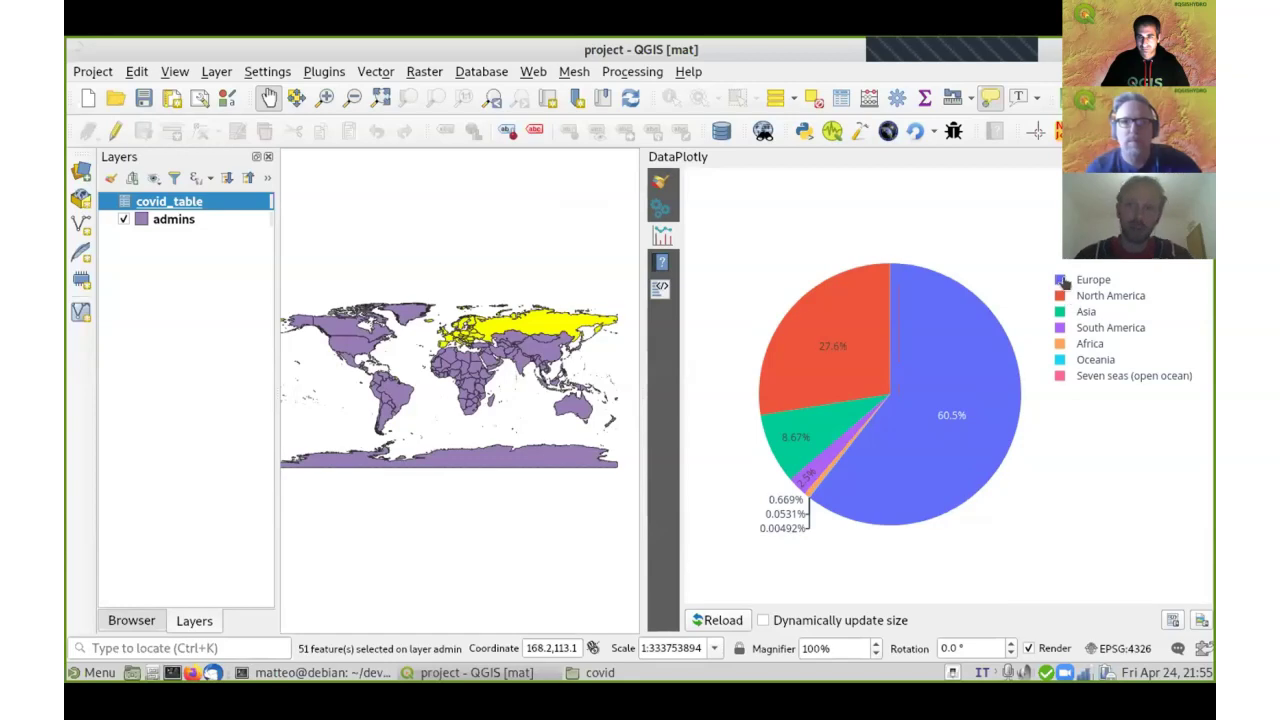
pyautogui.click(808, 346)
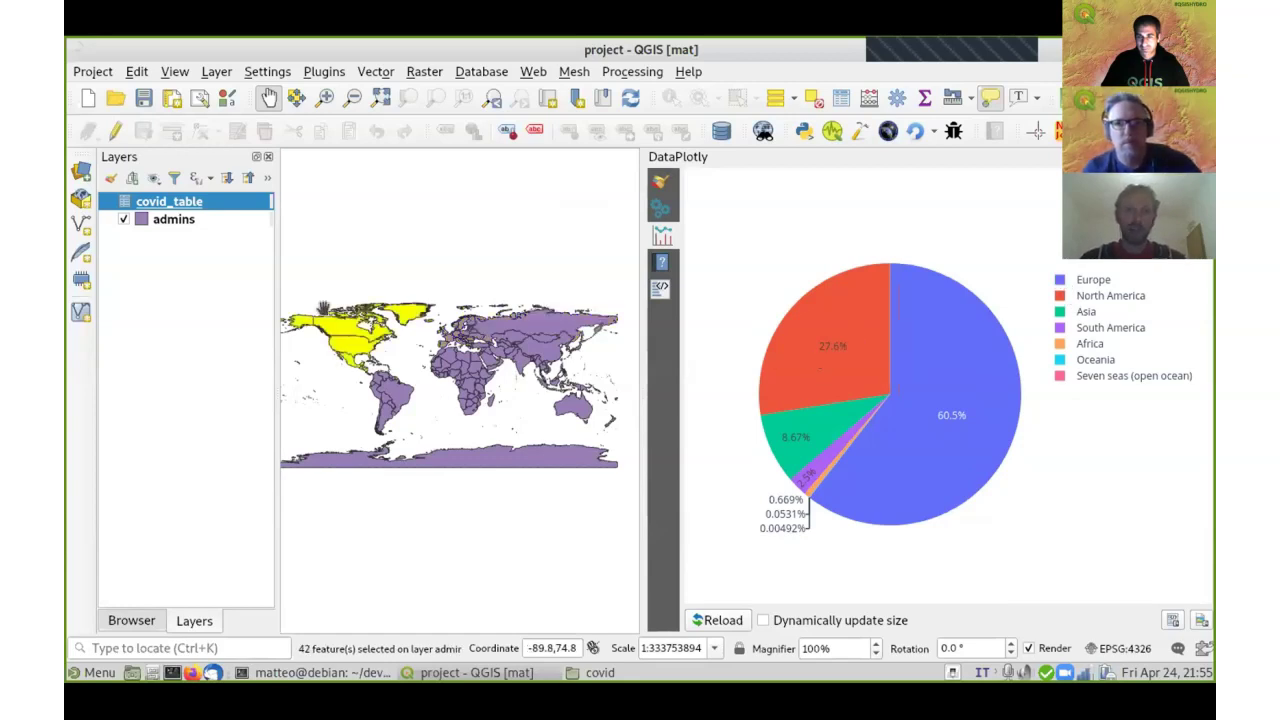
pyautogui.moveTo(894, 397)
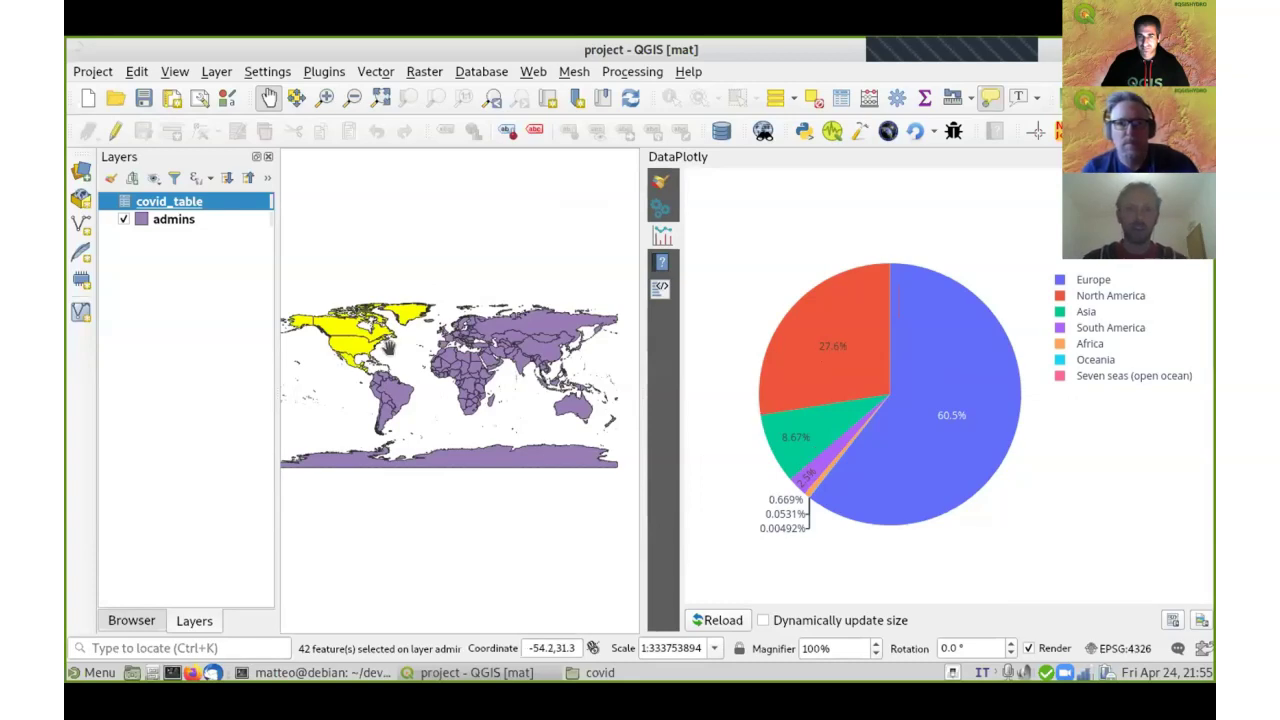
pyautogui.click(797, 441)
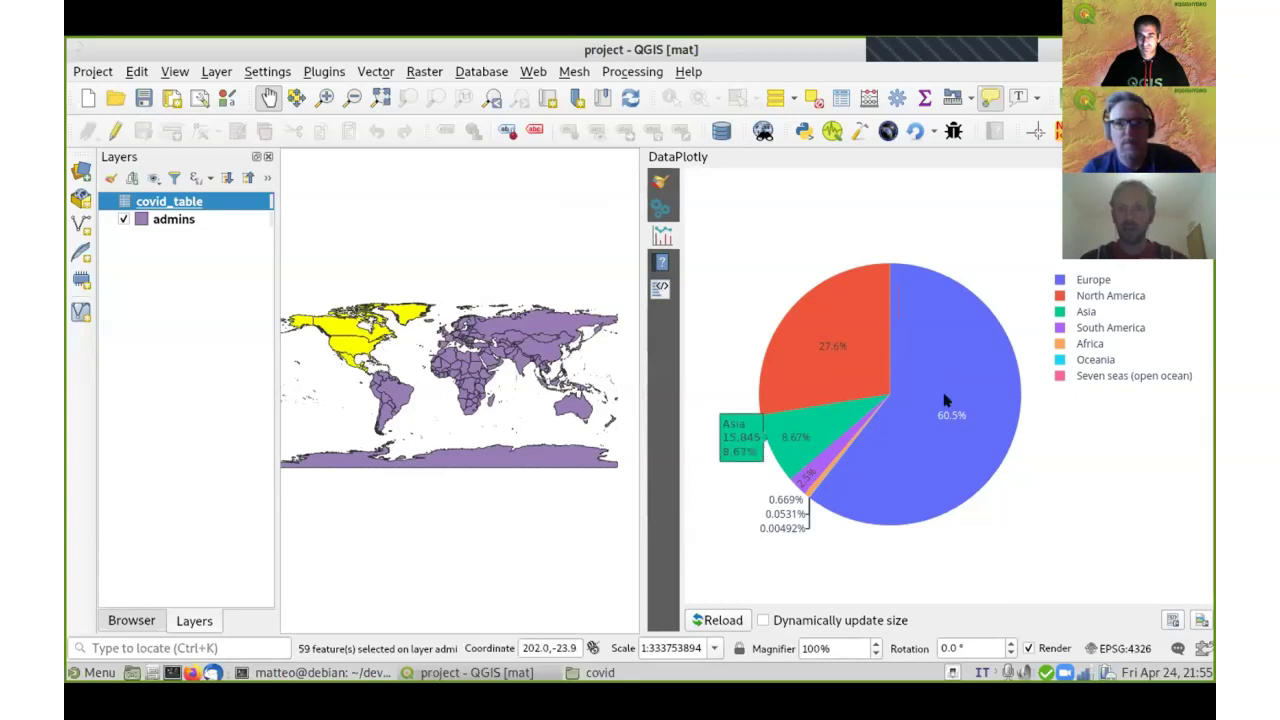
# Step: Hide Europe, North America, Asia and South America from the pie, then deselect all features
pyautogui.click(1086, 279)
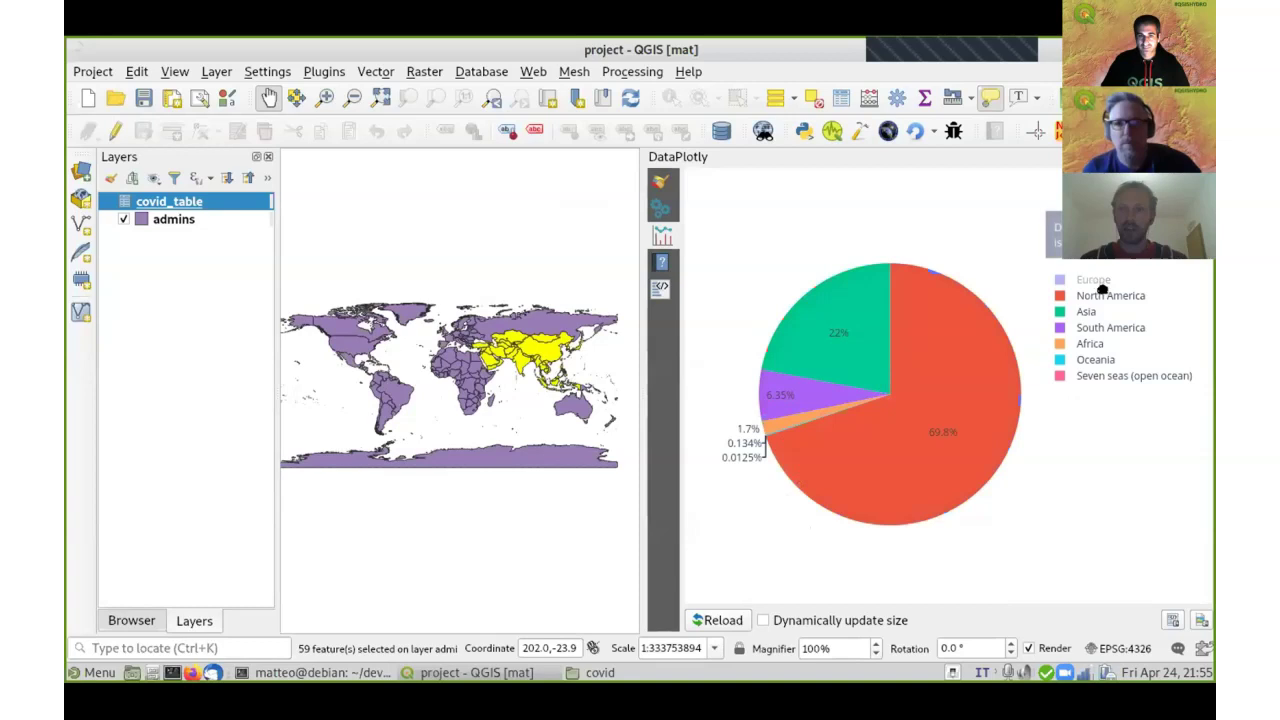
pyautogui.click(1098, 295)
pyautogui.click(1093, 312)
pyautogui.click(1098, 327)
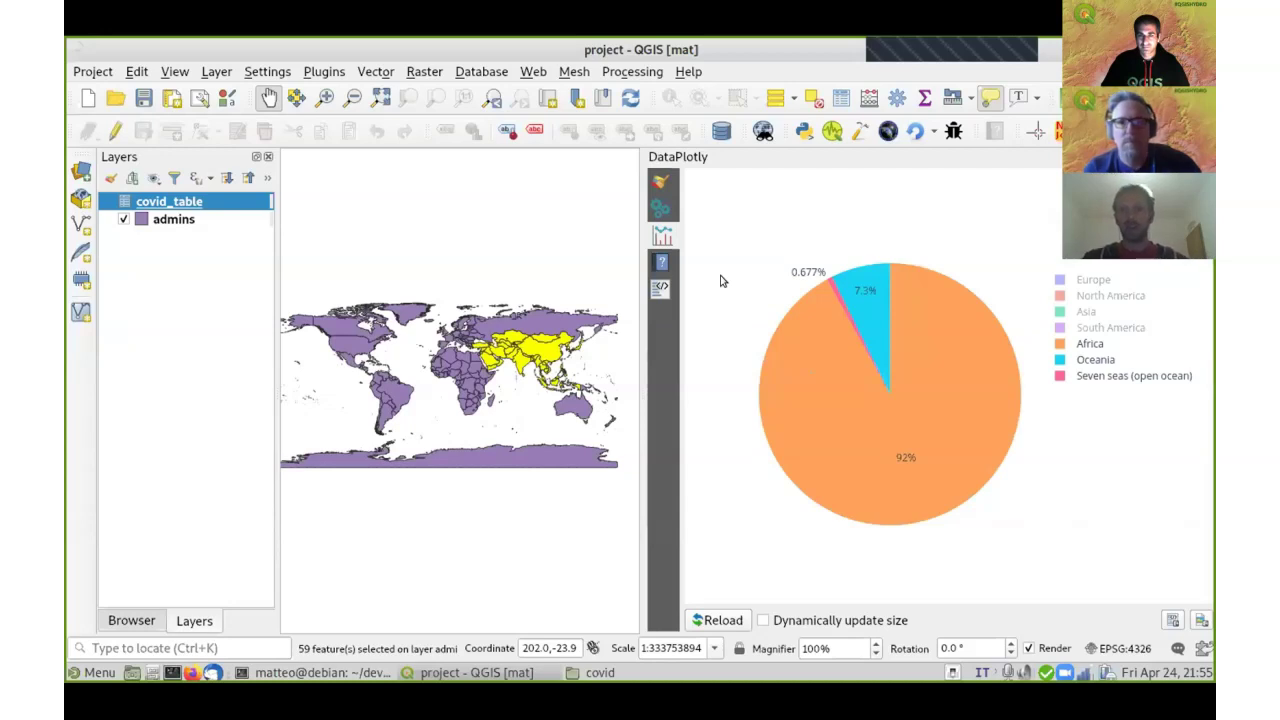
pyautogui.click(659, 183)
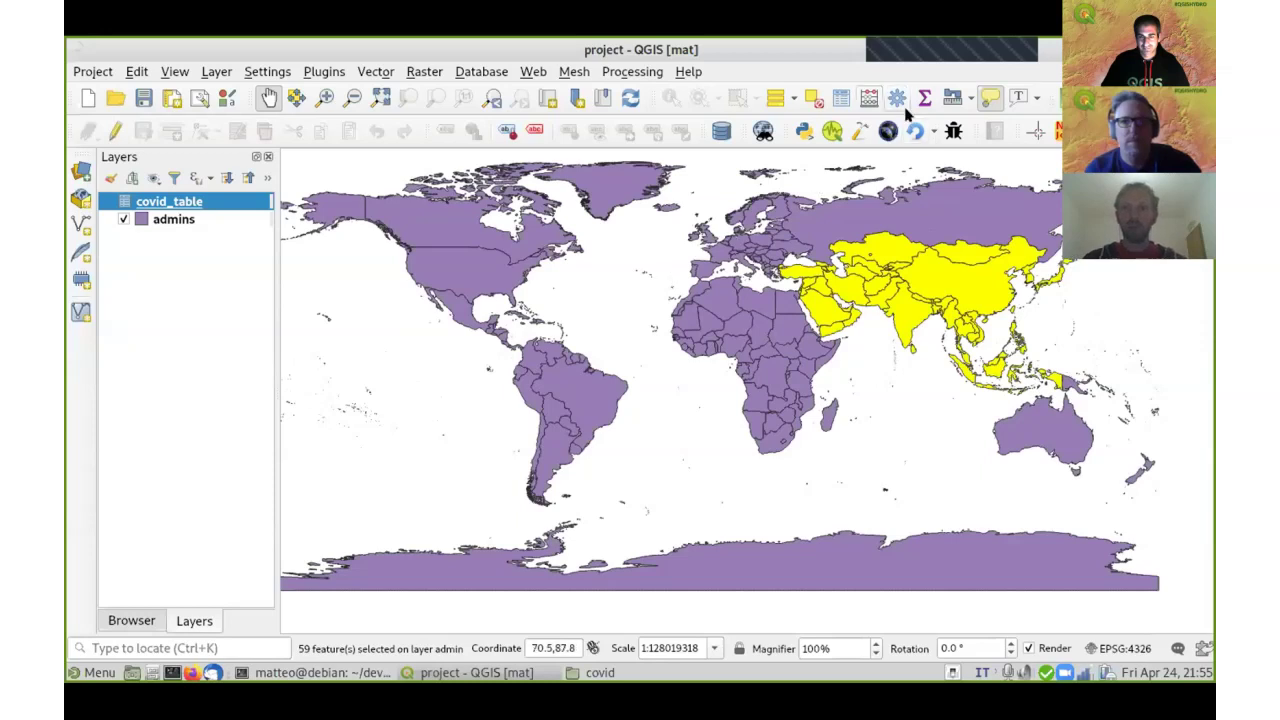
pyautogui.click(815, 100)
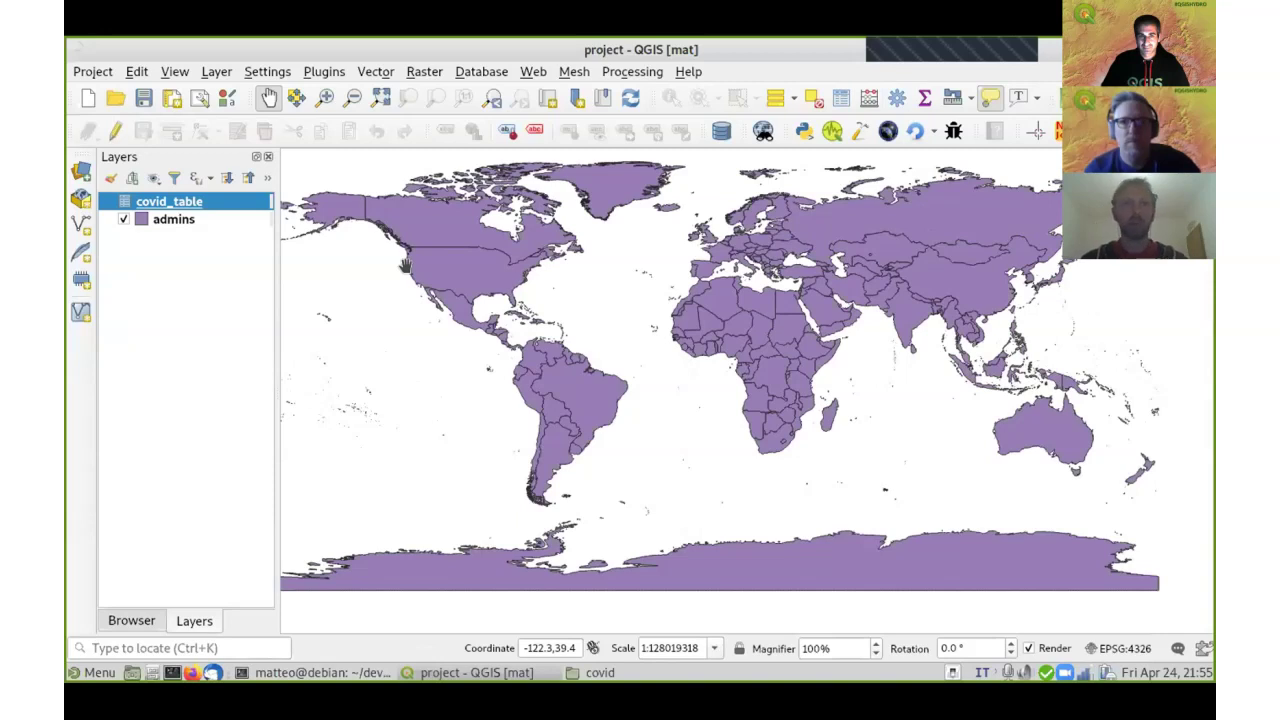
# Step: Create print layout 'Layout 2' with an automatic title and maximize its window
pyautogui.click(174, 99)
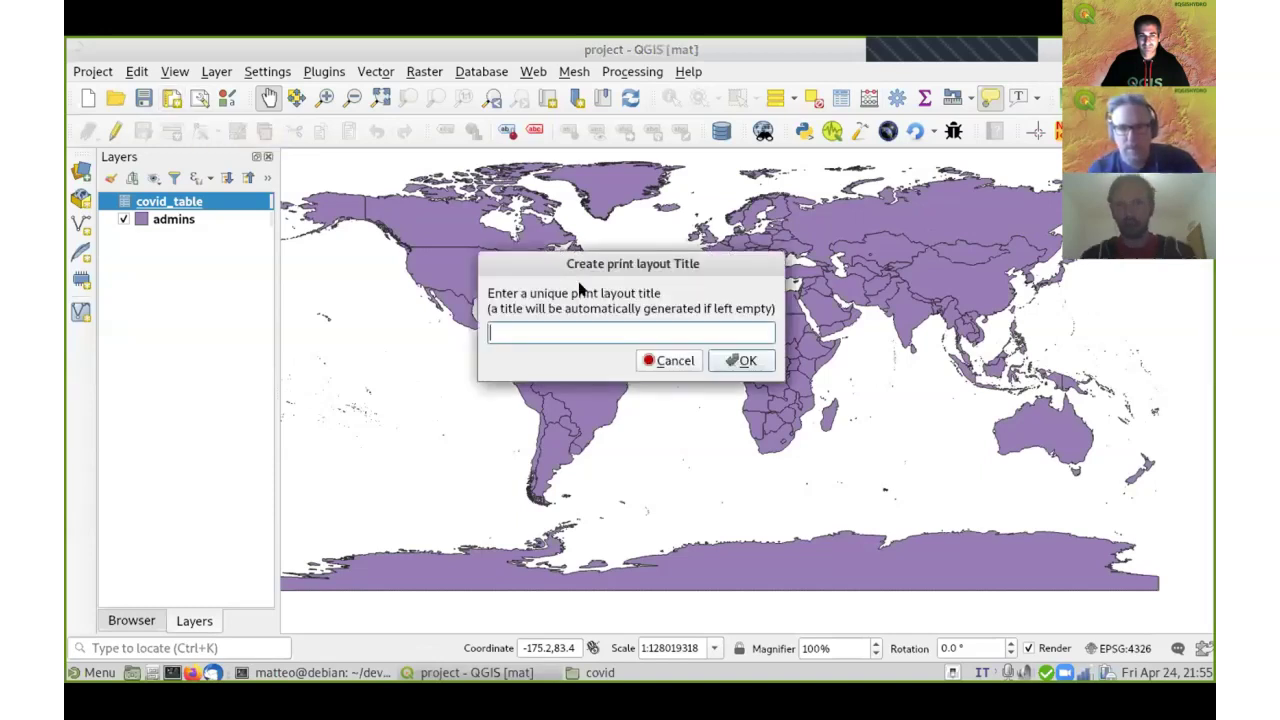
pyautogui.click(735, 361)
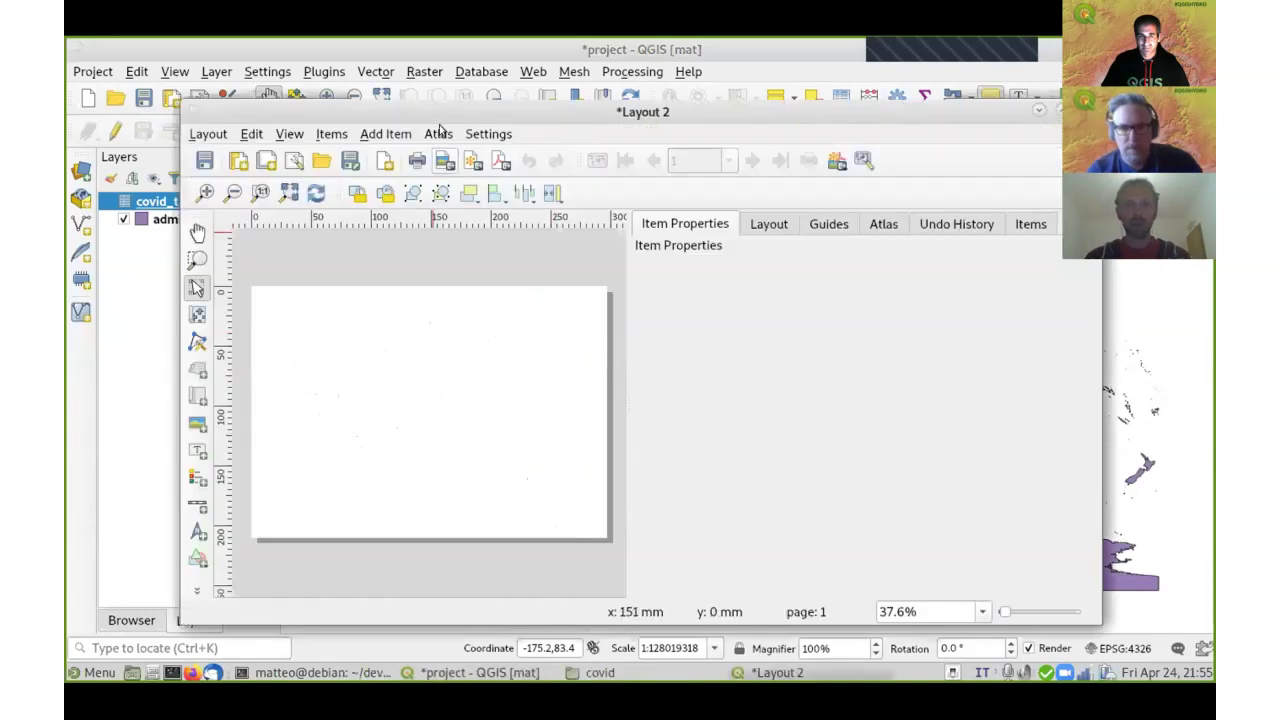
pyautogui.doubleClick(434, 113)
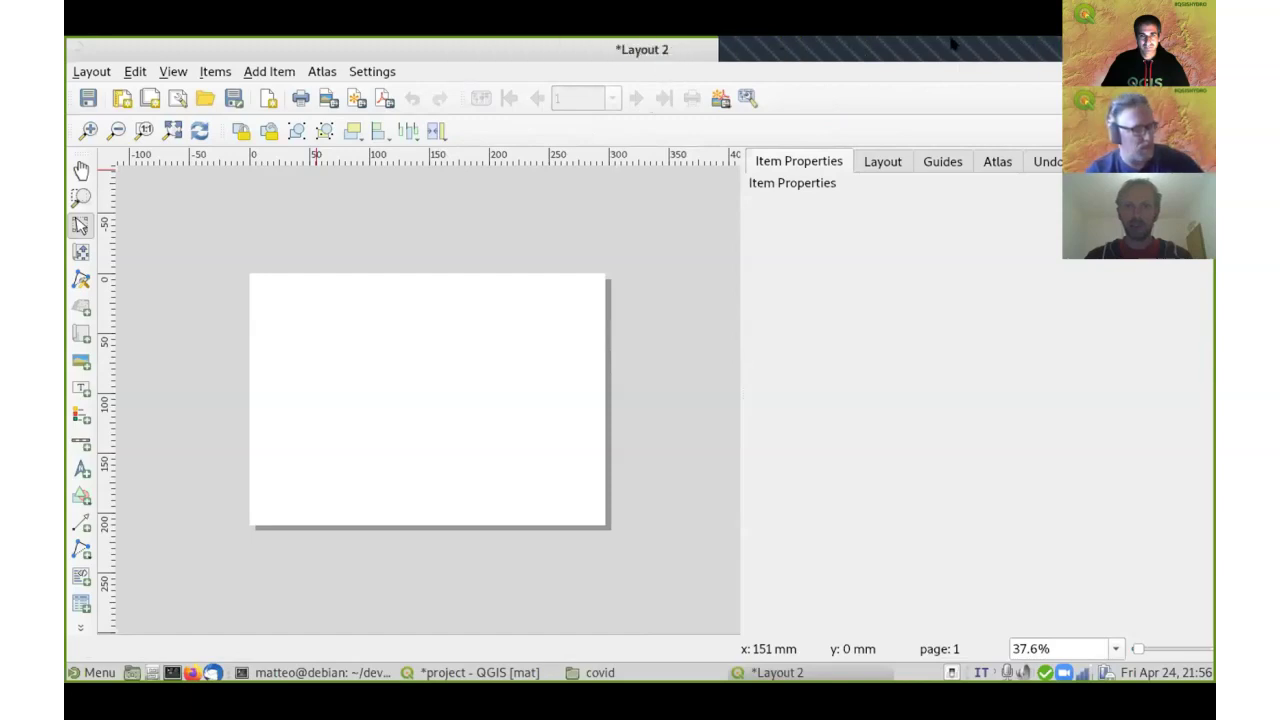
# Step: Draw Map 1 across the upper page showing the admins world map, then show Atlas settings
pyautogui.scroll(2, 375, 367)
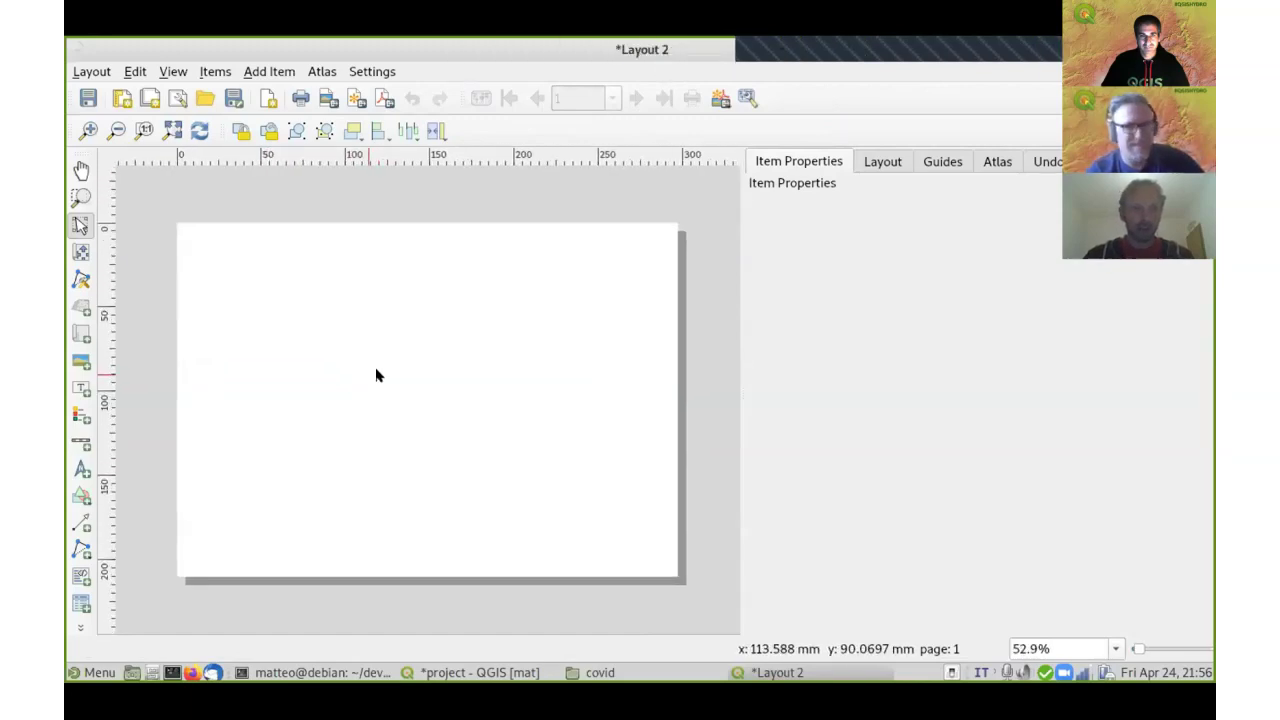
pyautogui.click(89, 333)
pyautogui.moveTo(196, 251); pyautogui.dragTo(655, 435)
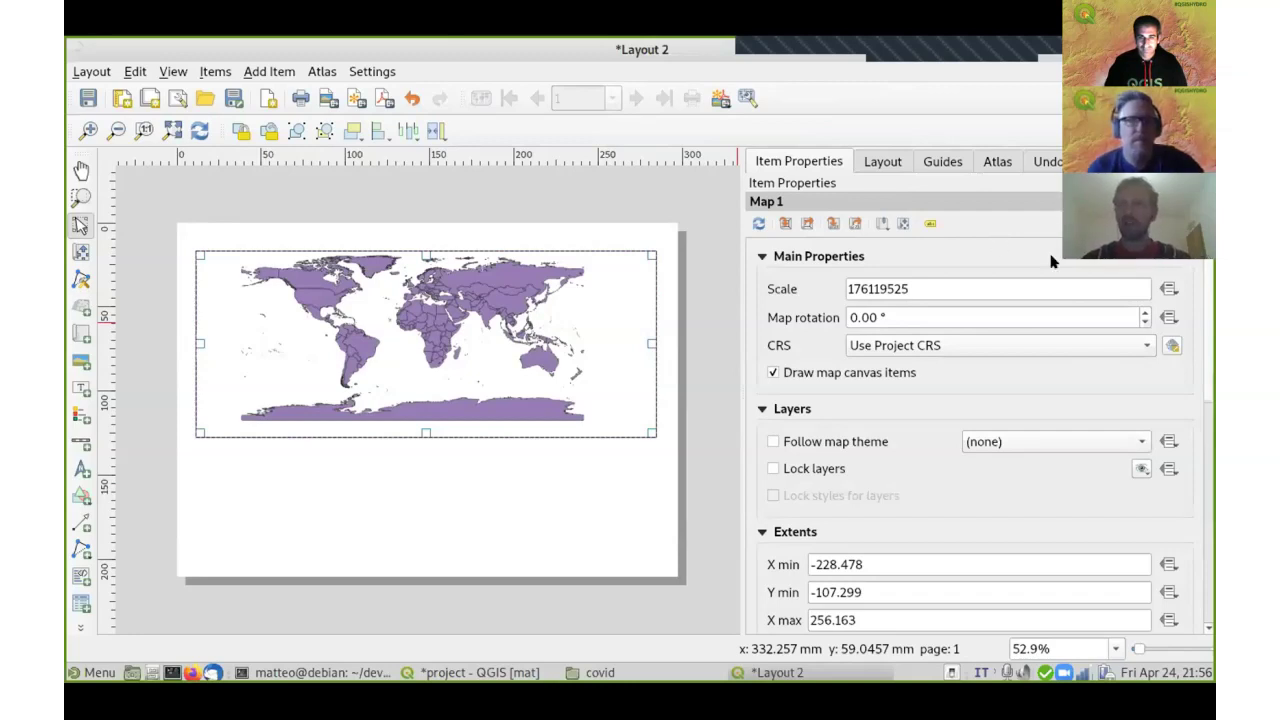
pyautogui.click(999, 163)
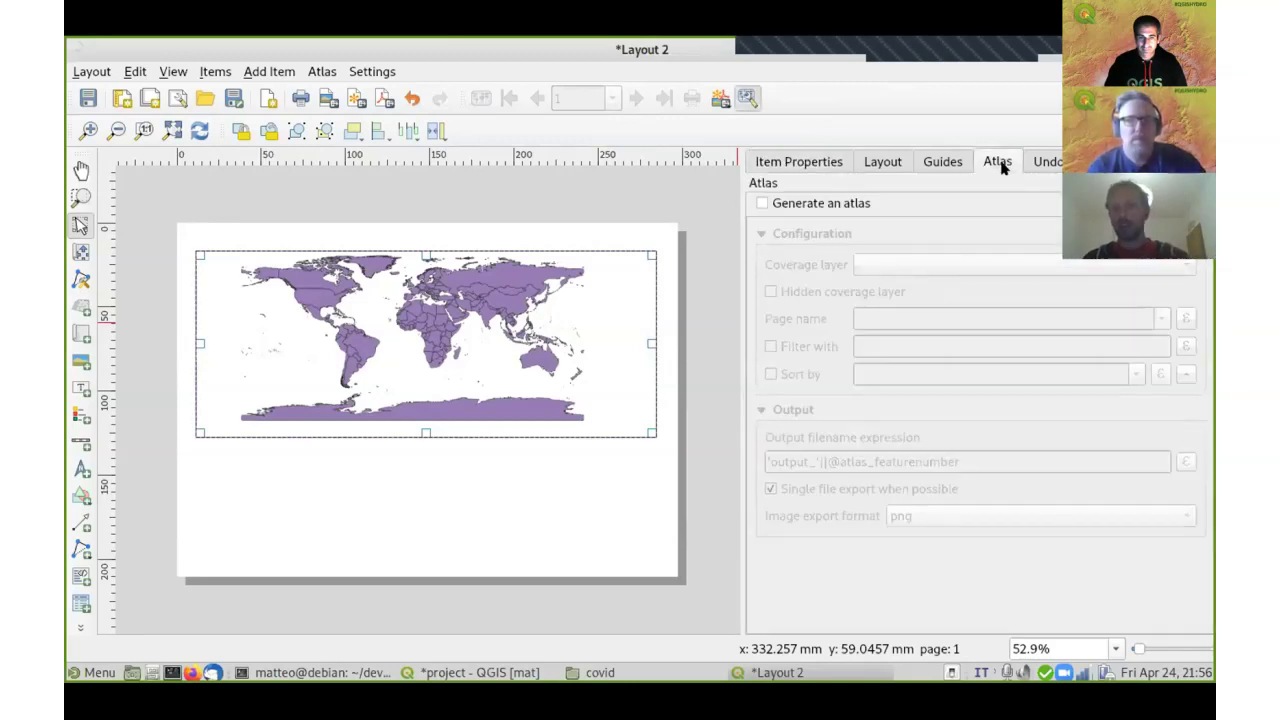
# Step: Generate an atlas on the admins coverage layer, page name adm0_a3, with Filter with enabled
pyautogui.click(835, 205)
pyautogui.click(889, 265)
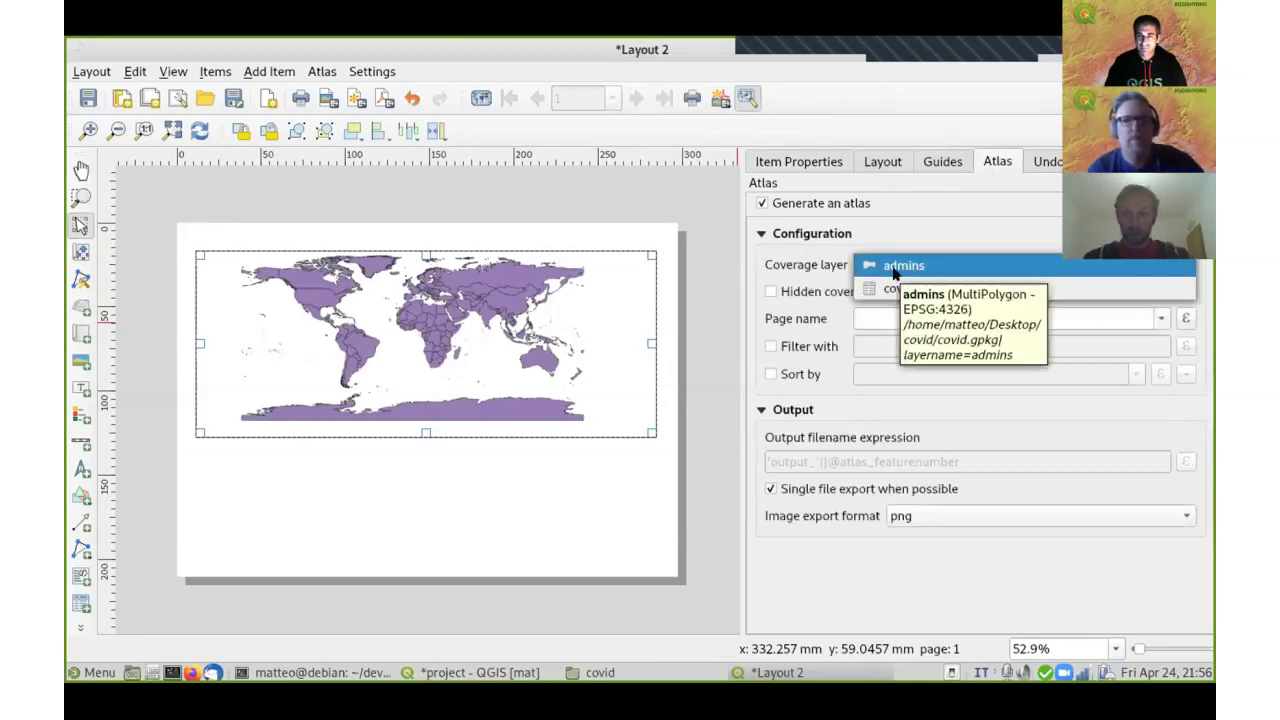
pyautogui.click(895, 266)
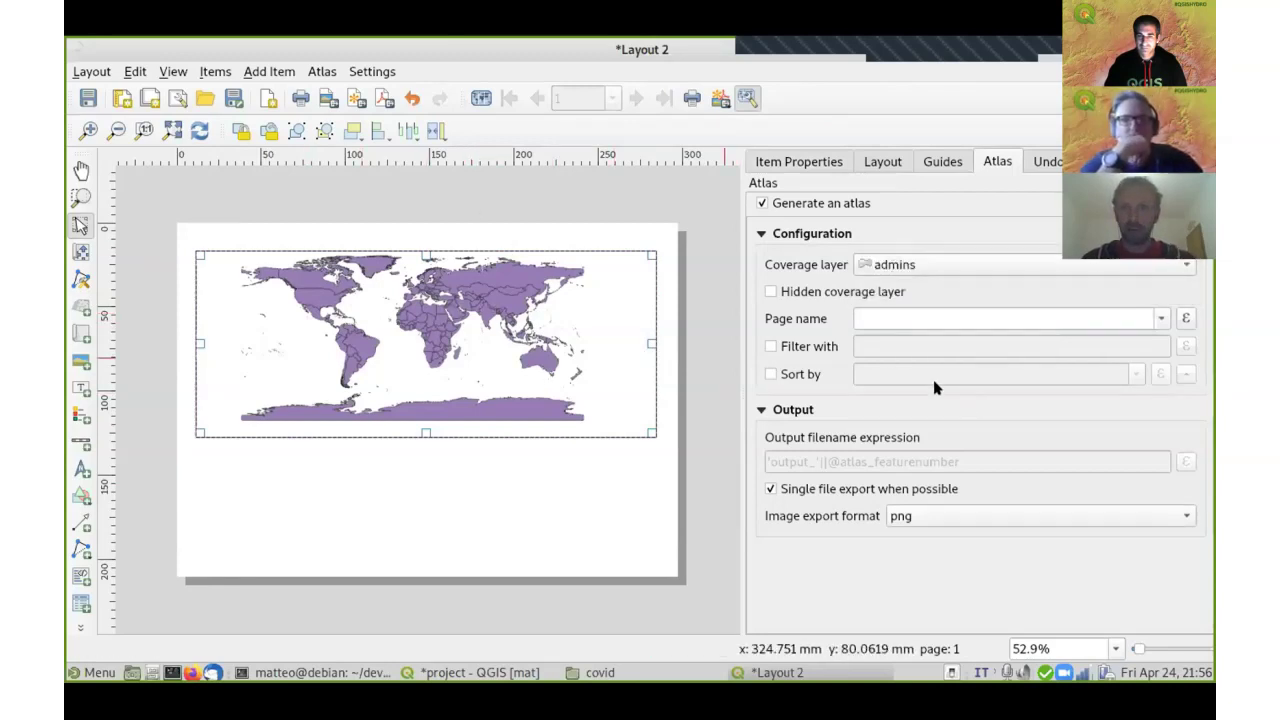
pyautogui.click(1160, 320)
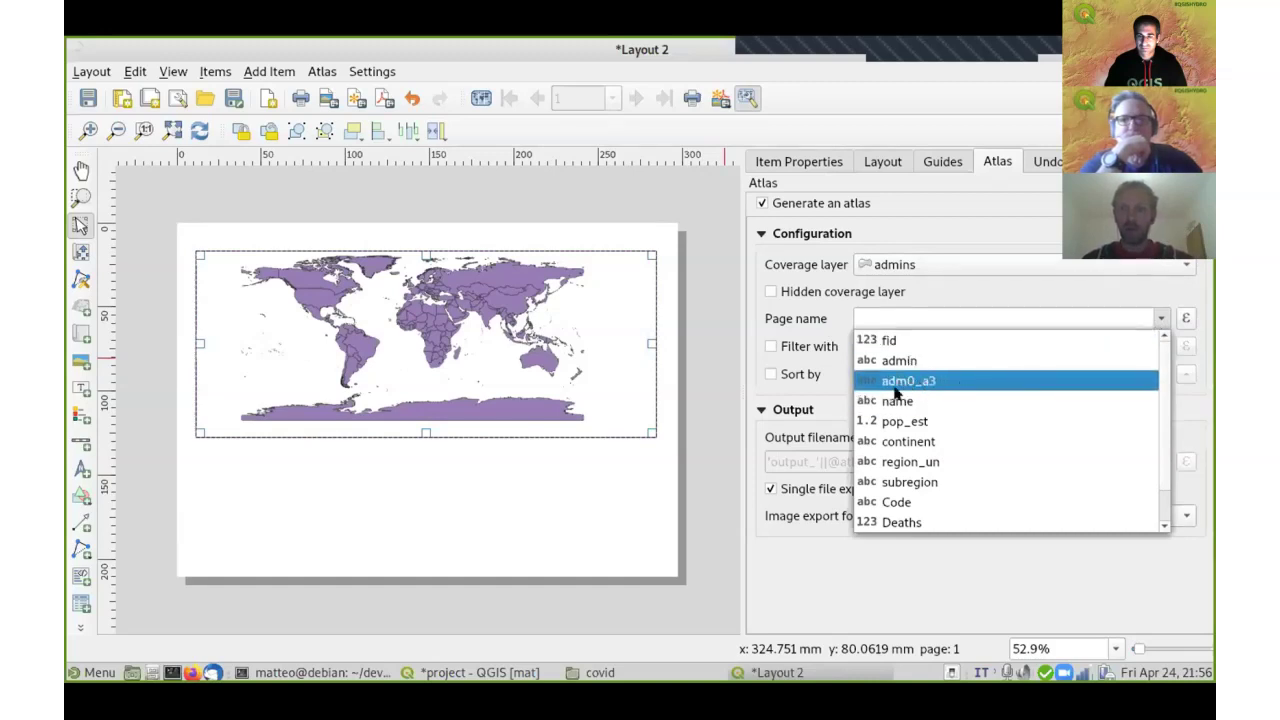
pyautogui.click(962, 387)
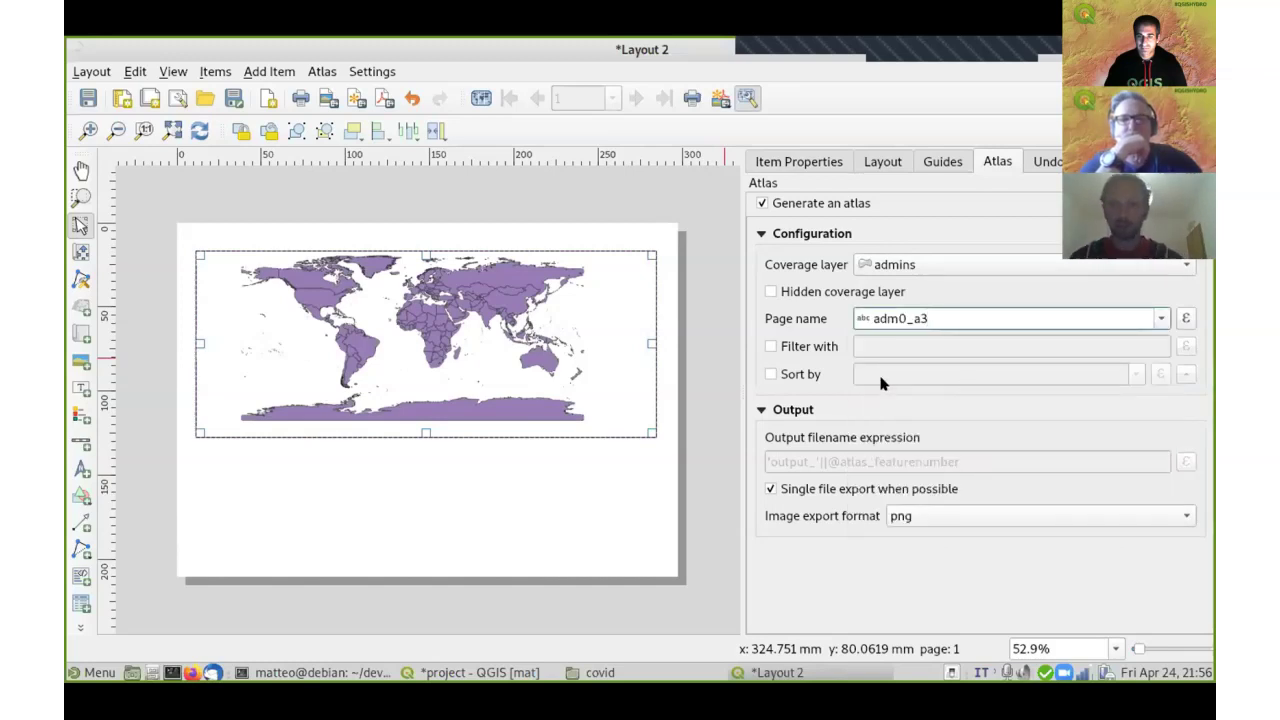
pyautogui.click(817, 345)
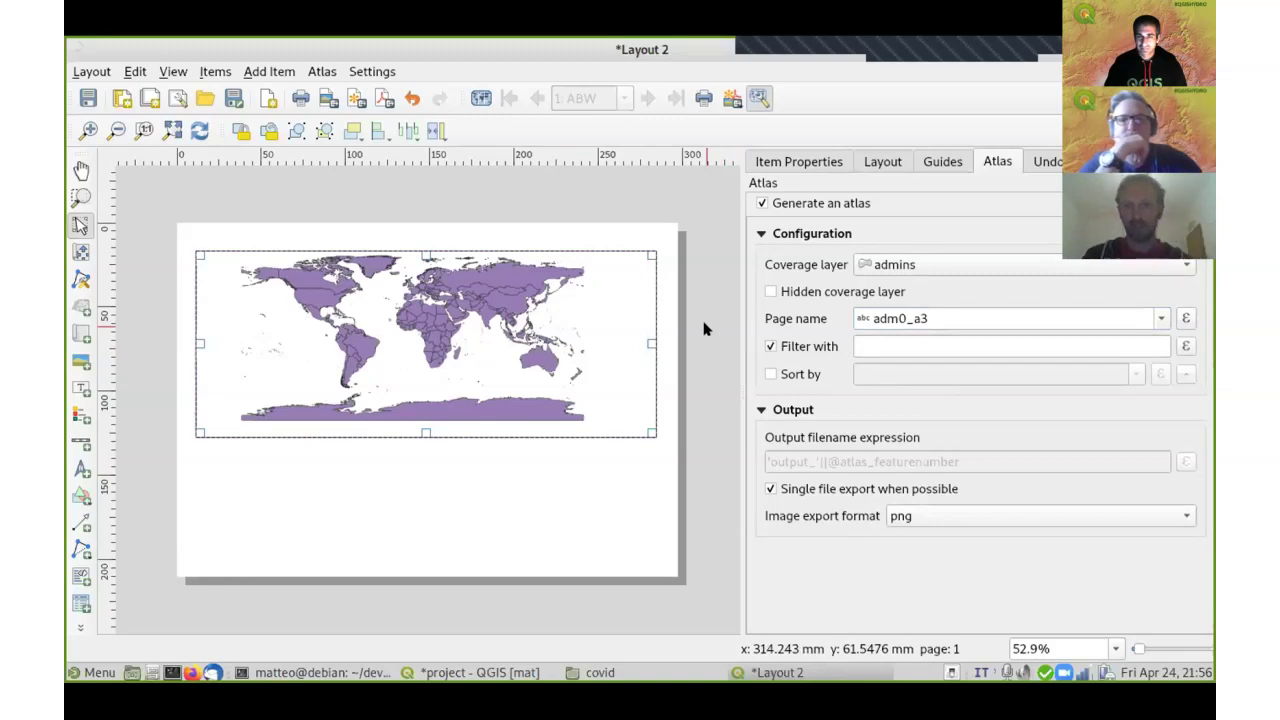
# Step: Filter the atlas to features where "Deaths" is not NULL and "Cases" is not NULL
pyautogui.click(1185, 346)
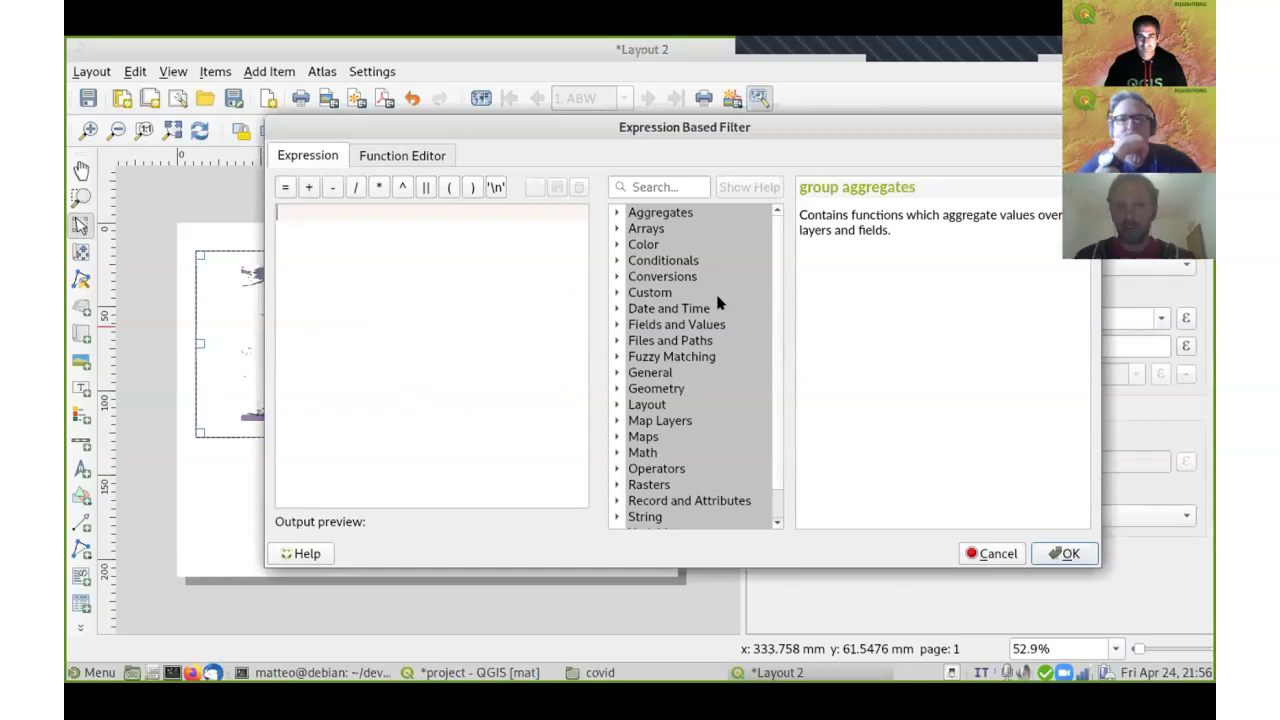
pyautogui.scroll(-1, 688, 420)
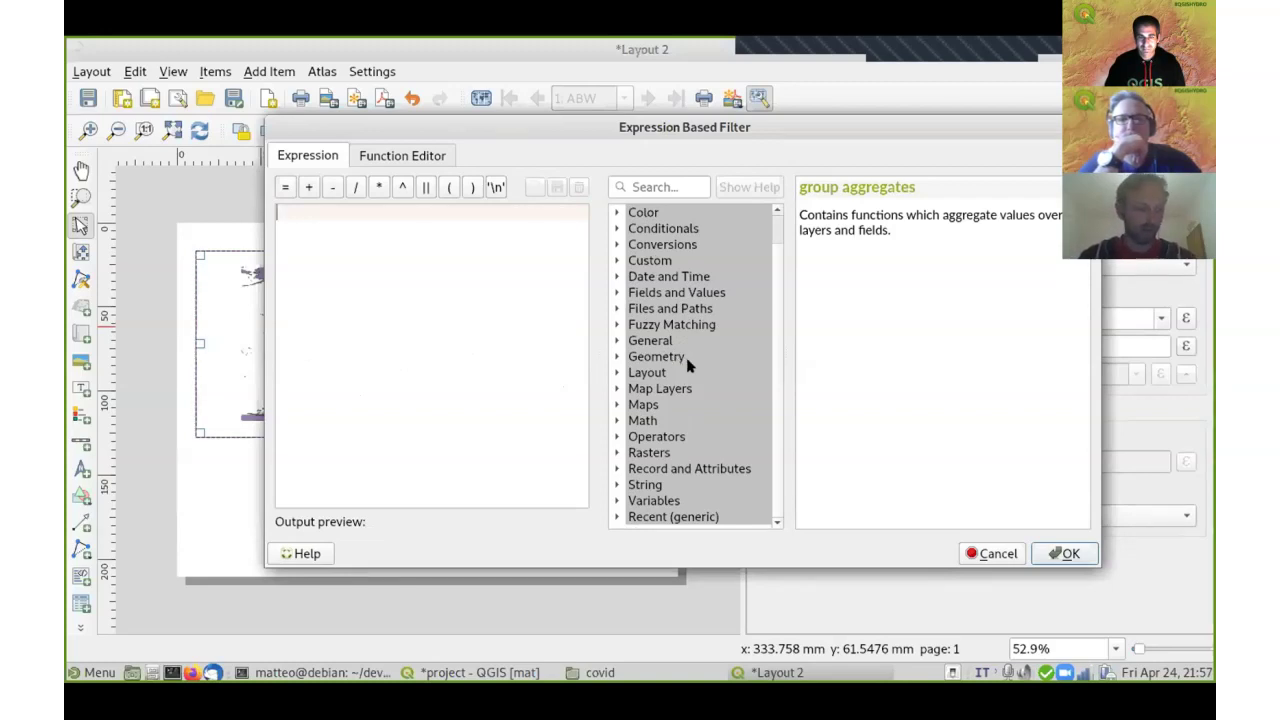
pyautogui.click(617, 516)
pyautogui.scroll(-3, 654, 420)
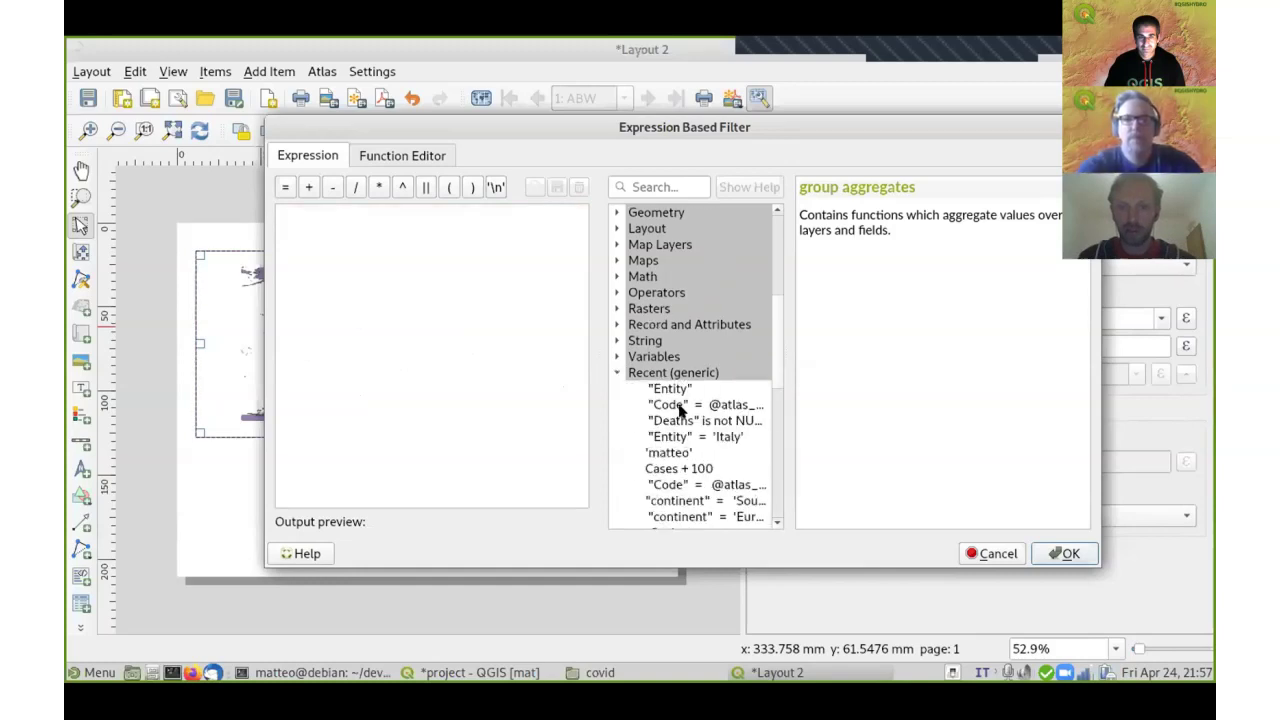
pyautogui.click(693, 421)
pyautogui.doubleClick(697, 421)
pyautogui.moveTo(364, 213); pyautogui.dragTo(447, 240)
pyautogui.click(465, 249)
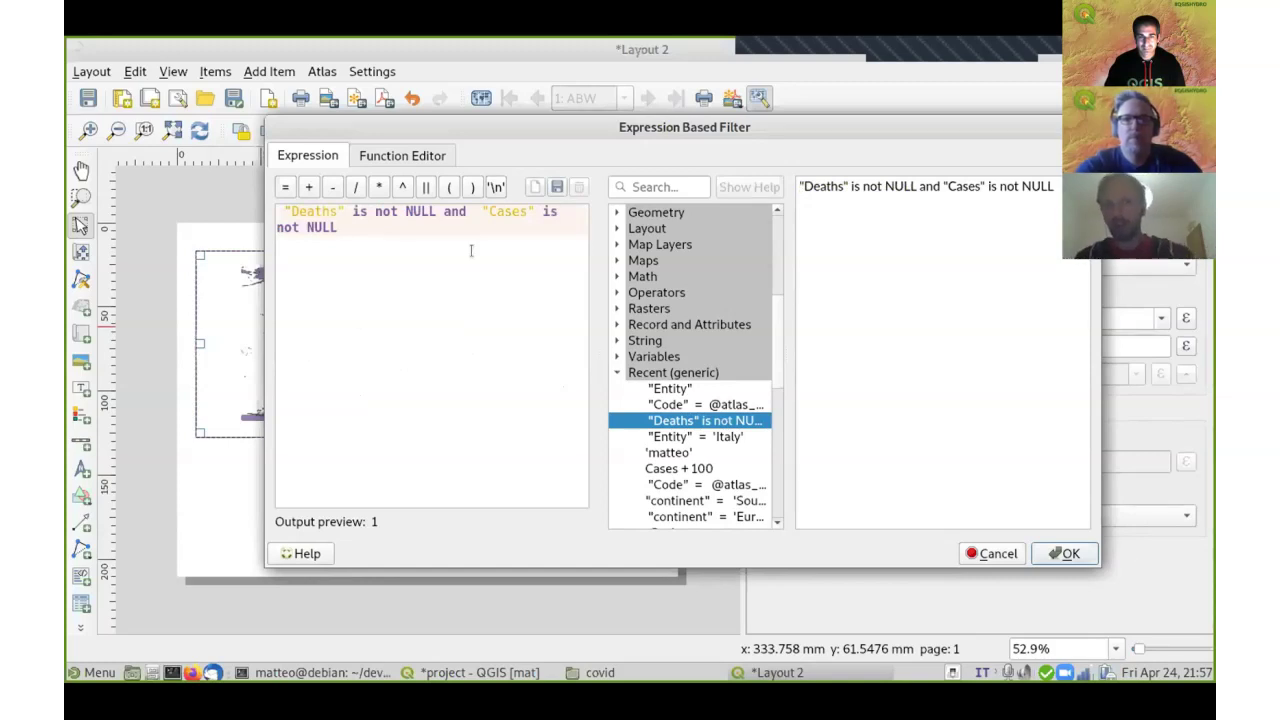
pyautogui.moveTo(478, 137); pyautogui.dragTo(653, 143)
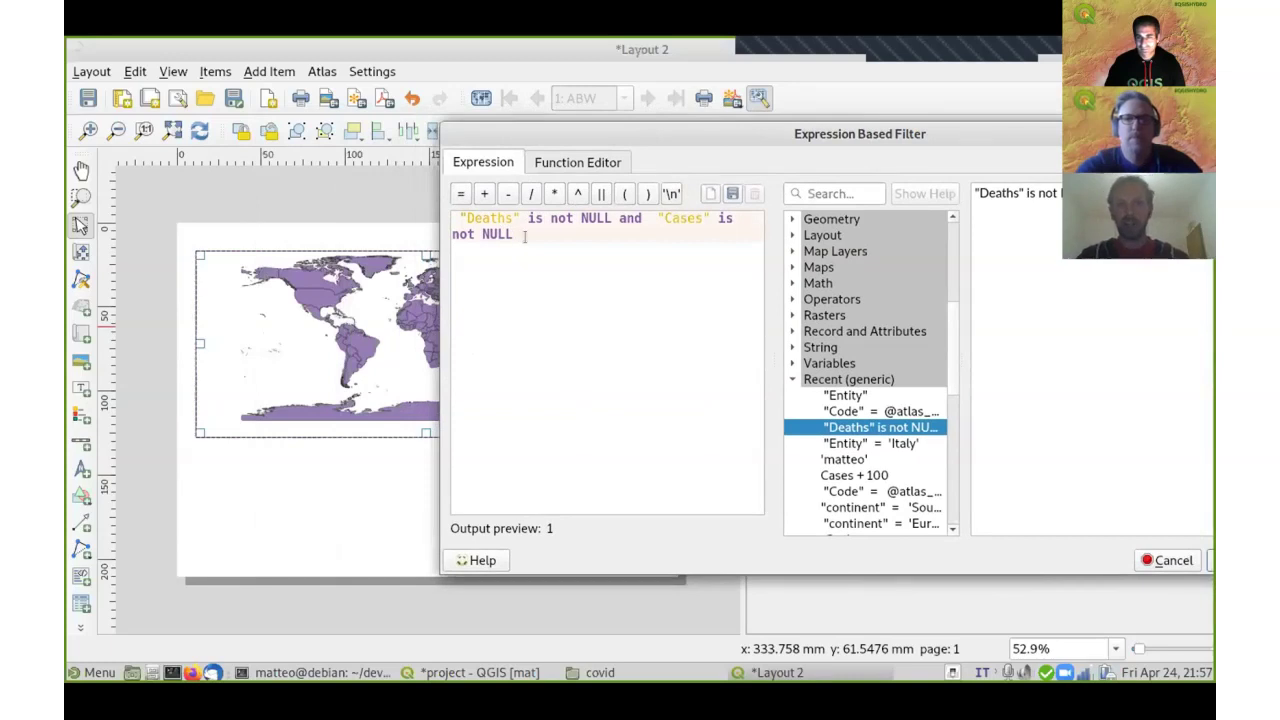
pyautogui.moveTo(731, 134); pyautogui.dragTo(581, 130)
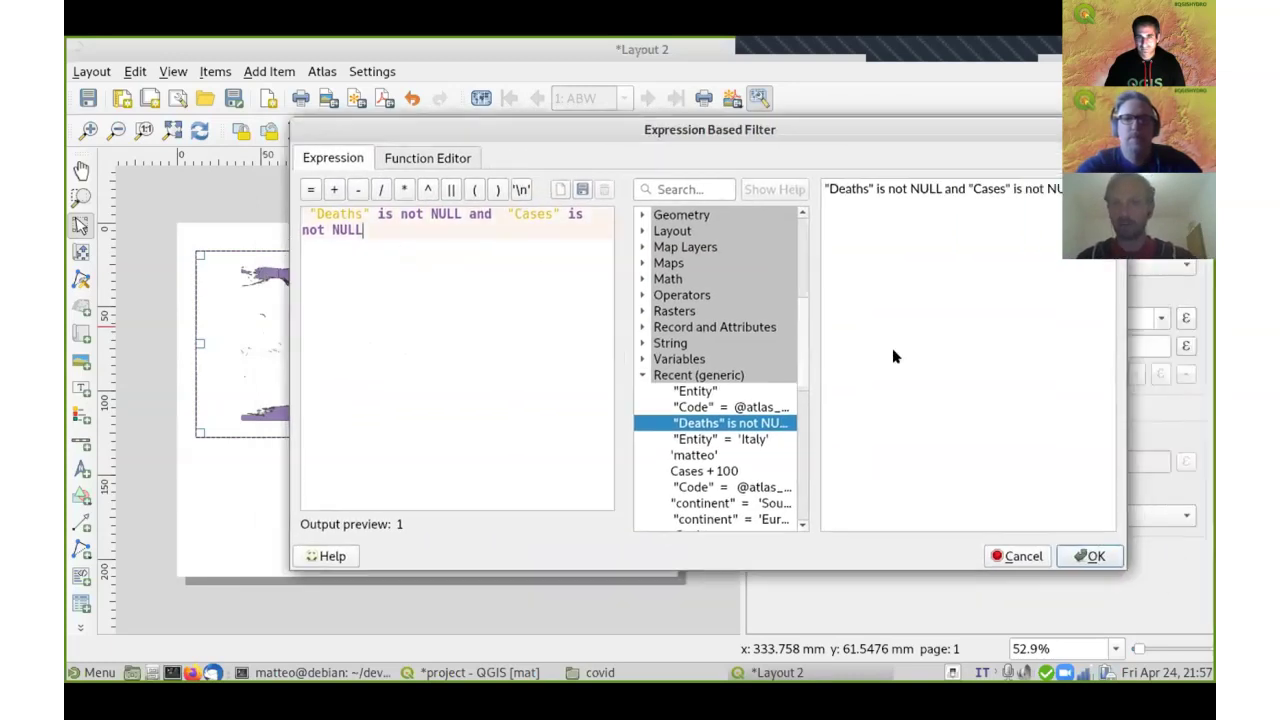
pyautogui.click(1094, 557)
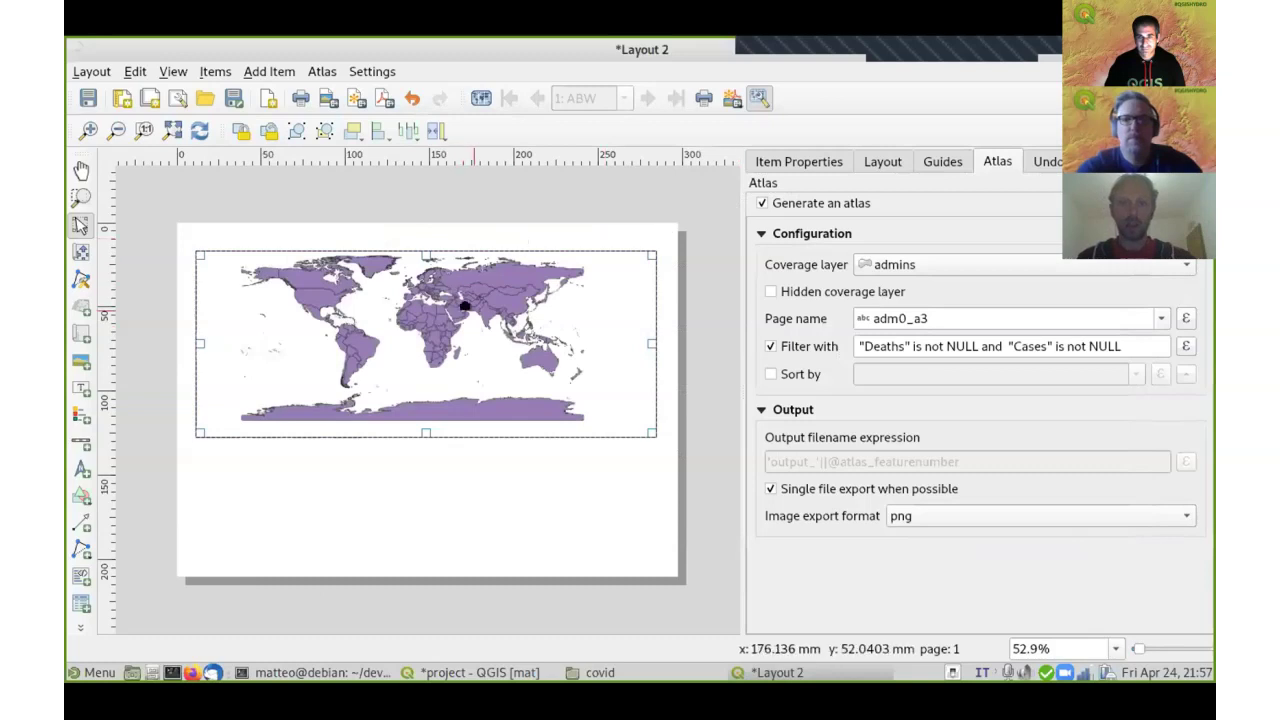
pyautogui.click(800, 162)
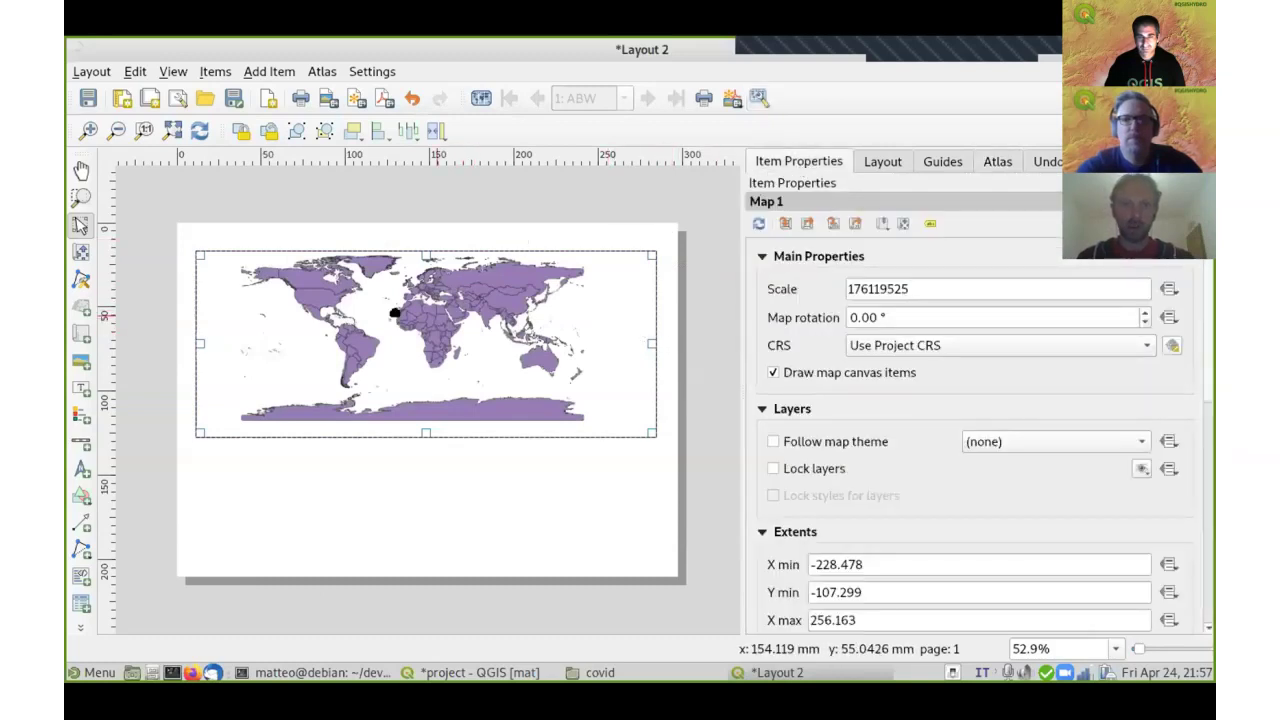
# Step: Make Map 1 controlled by the atlas with a 10% margin around each feature
pyautogui.scroll(-3, 757, 342)
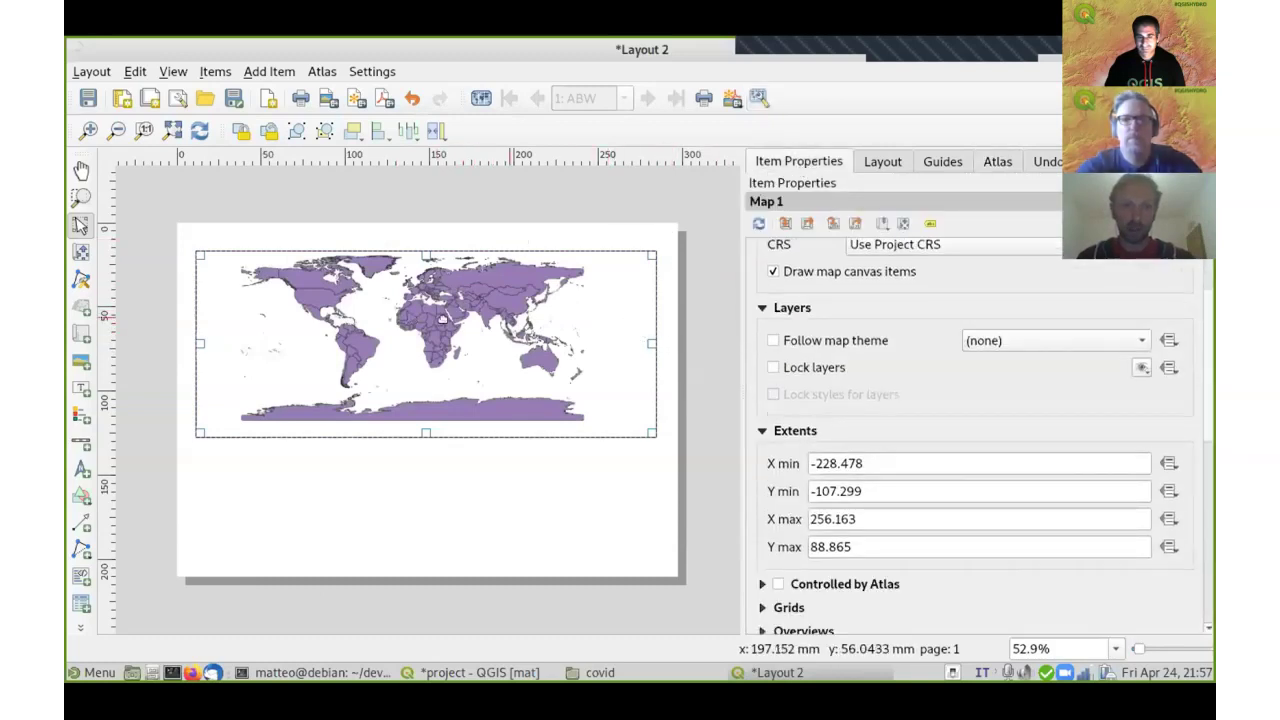
pyautogui.scroll(-1, 750, 428)
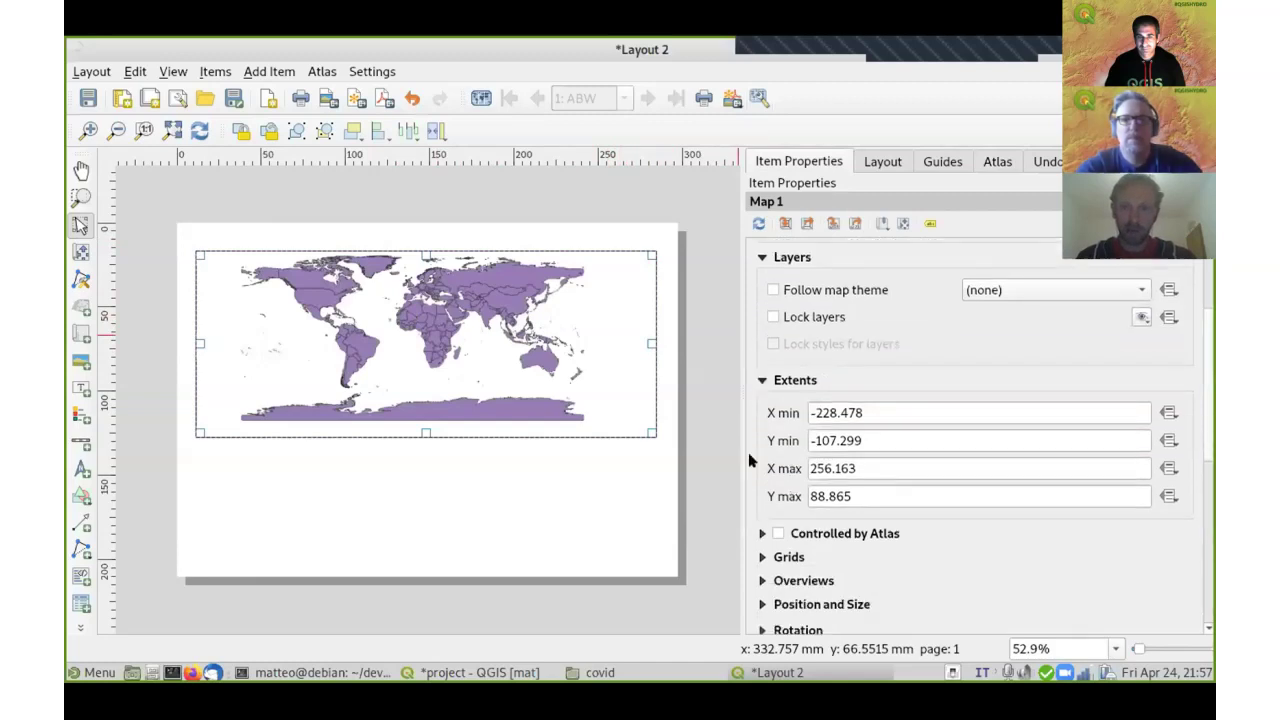
pyautogui.click(779, 534)
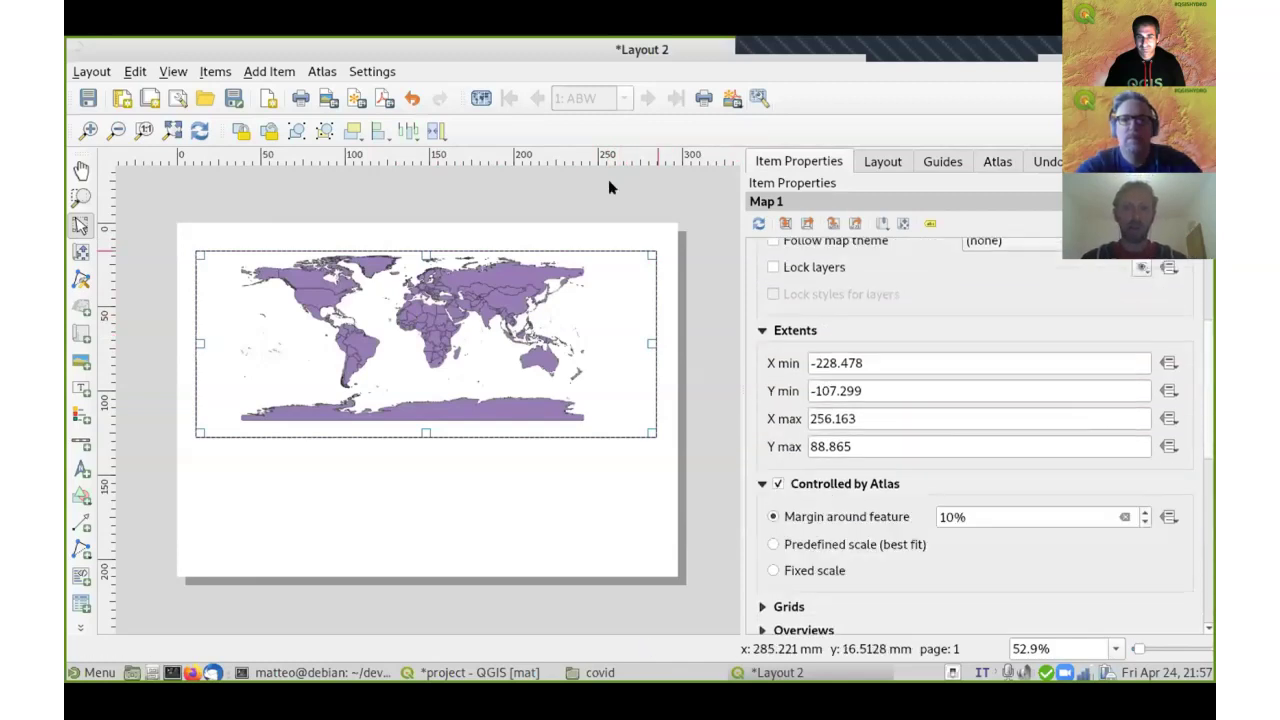
# Step: Preview the atlas pages, return to ABW, and choose the Add DataPlotly plot tool
pyautogui.click(480, 97)
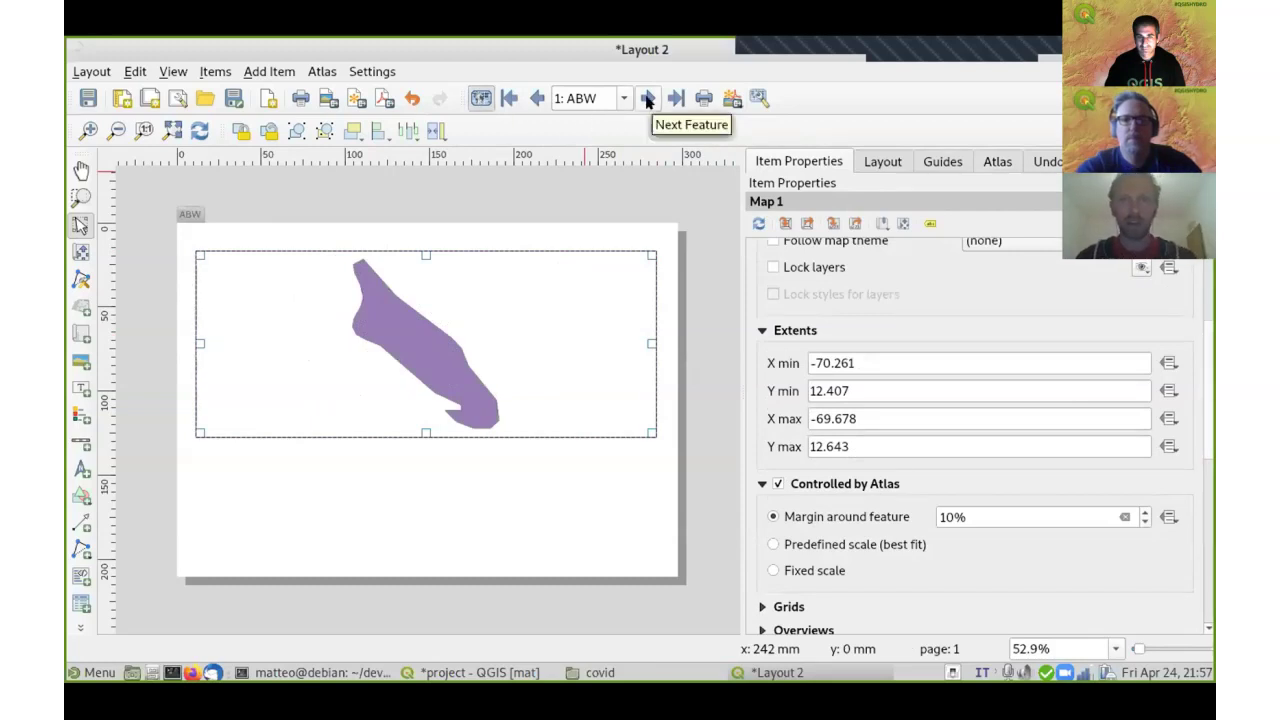
pyautogui.click(647, 98)
pyautogui.click(647, 98)
pyautogui.click(647, 98)
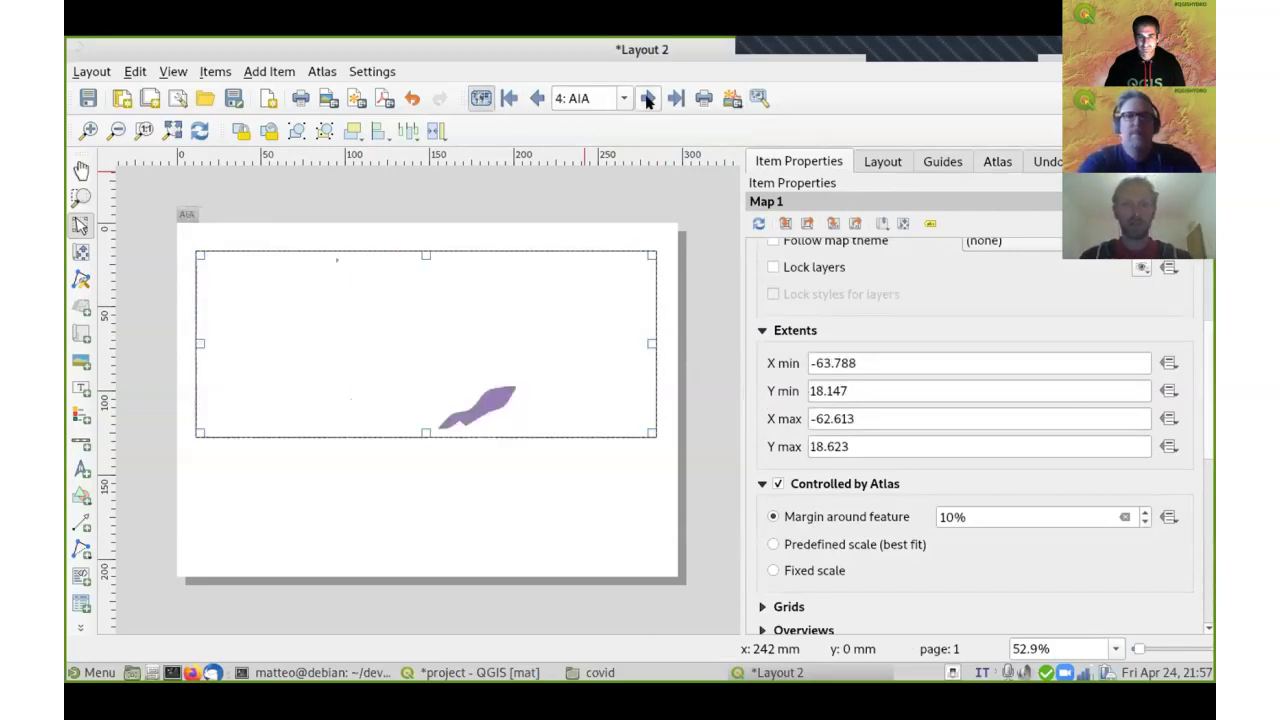
pyautogui.click(647, 98)
pyautogui.click(647, 98)
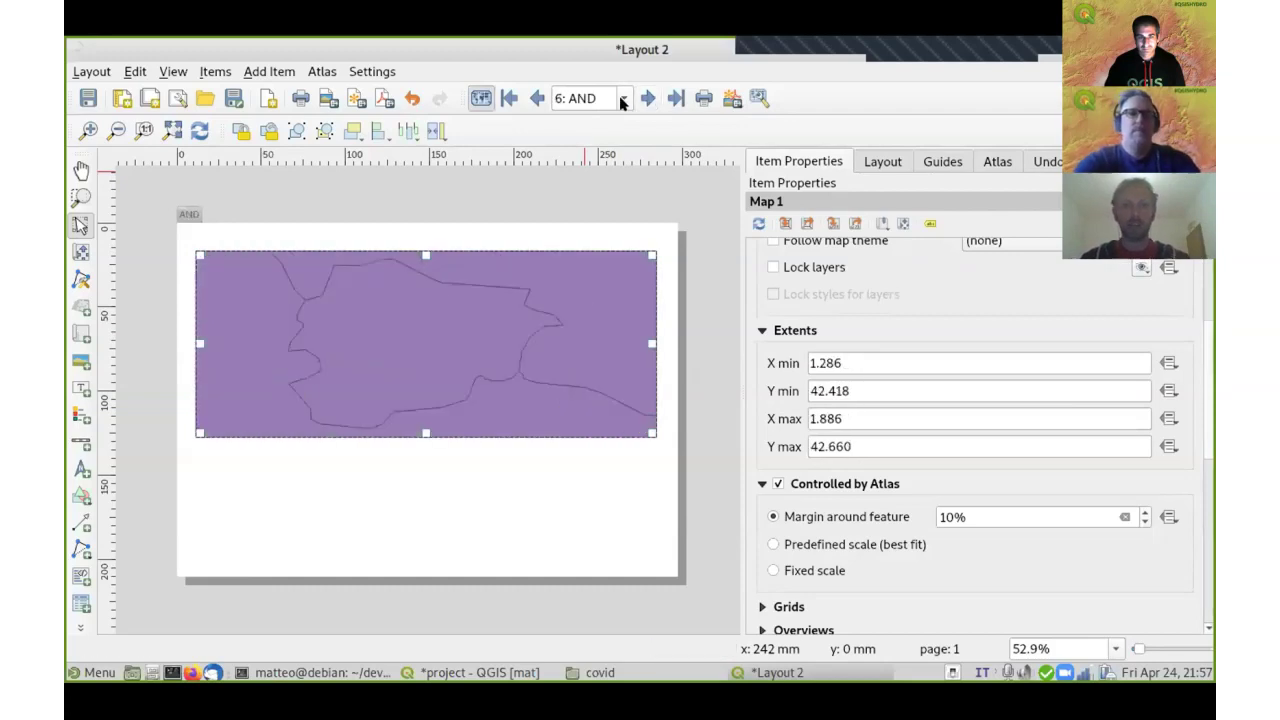
pyautogui.click(537, 98)
pyautogui.click(537, 98)
pyautogui.click(537, 98)
pyautogui.click(537, 98)
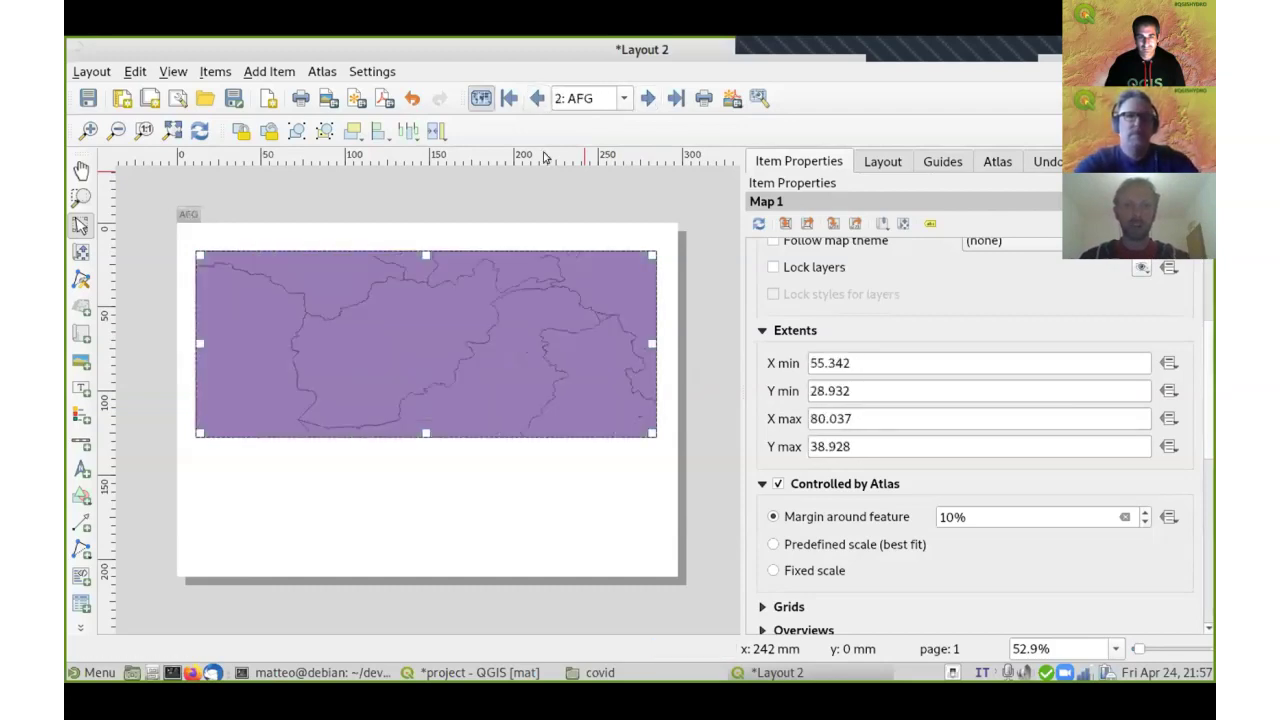
pyautogui.click(530, 100)
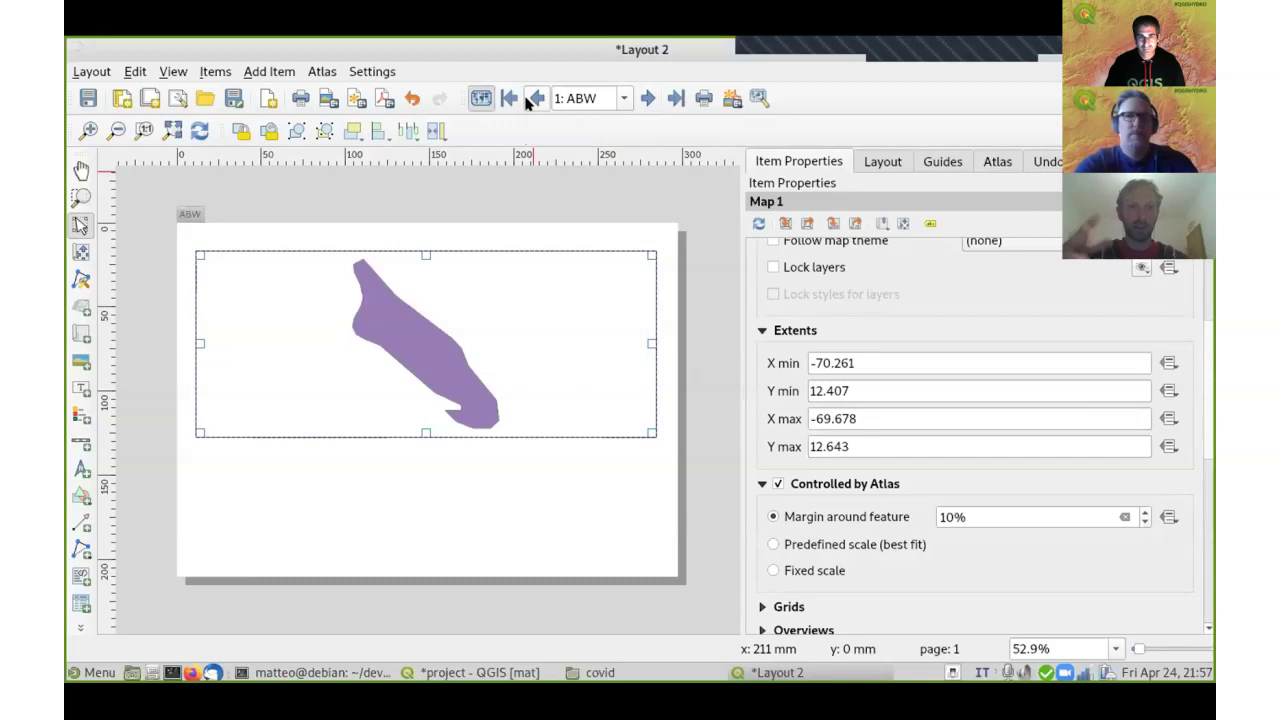
pyautogui.click(79, 630)
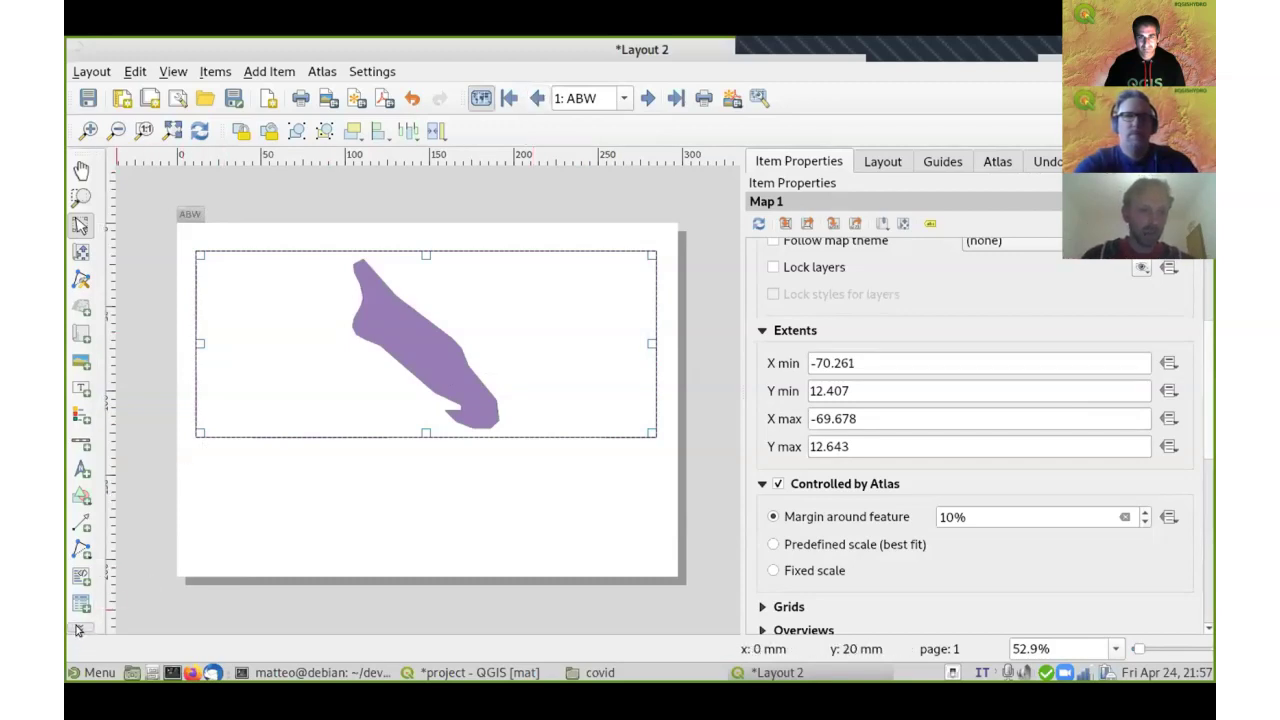
pyautogui.click(109, 198)
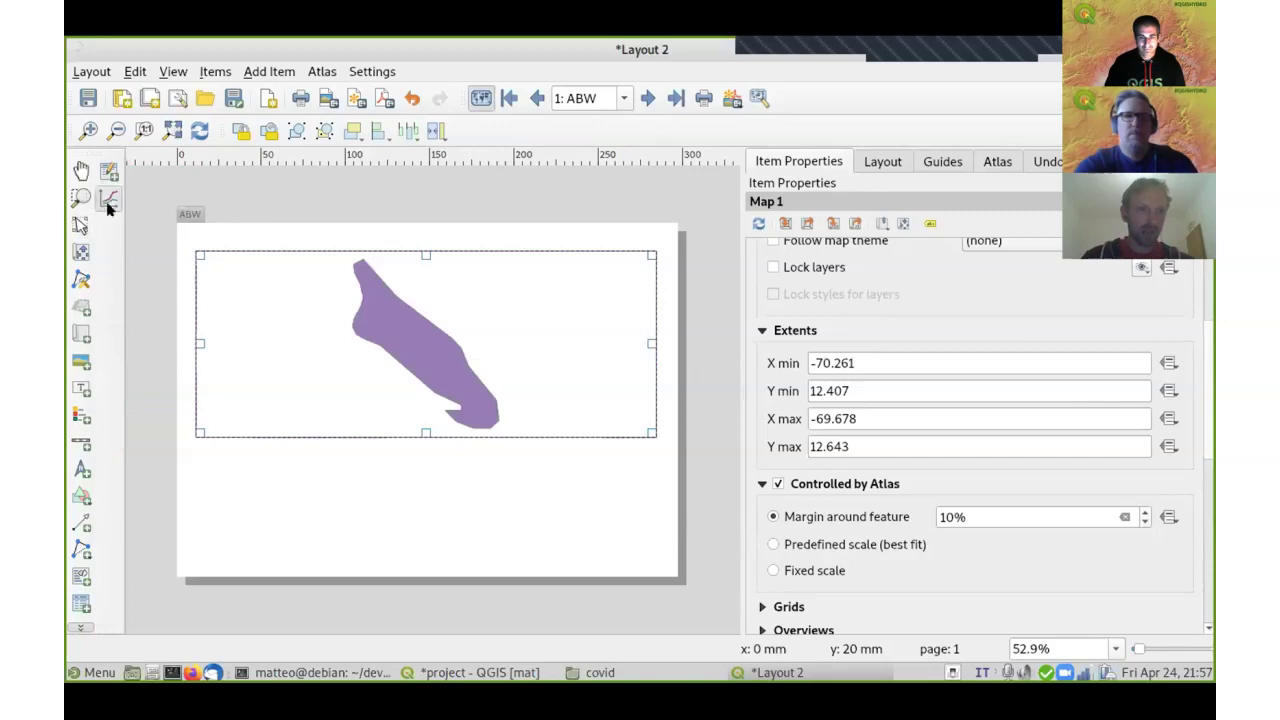
# Step: Draw a plot item below the map and set its scatter plot layer to covid_table
pyautogui.moveTo(195, 448); pyautogui.dragTo(652, 562)
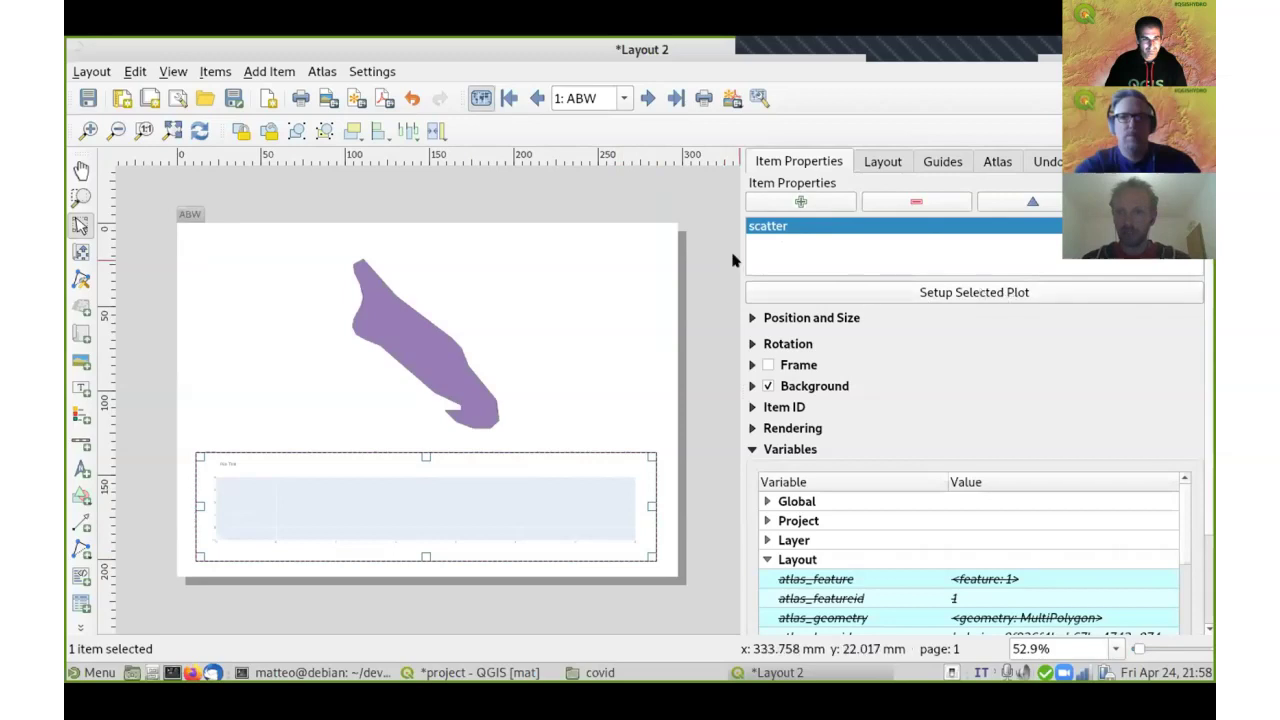
pyautogui.click(892, 294)
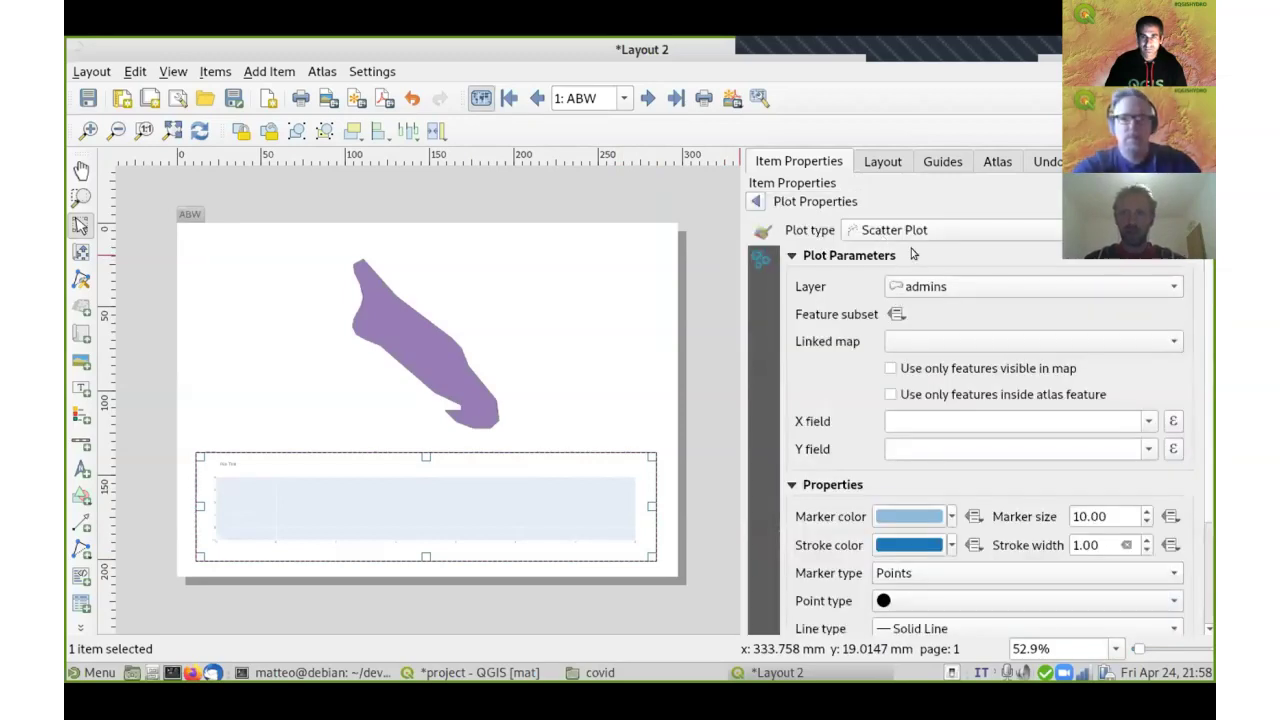
pyautogui.click(934, 287)
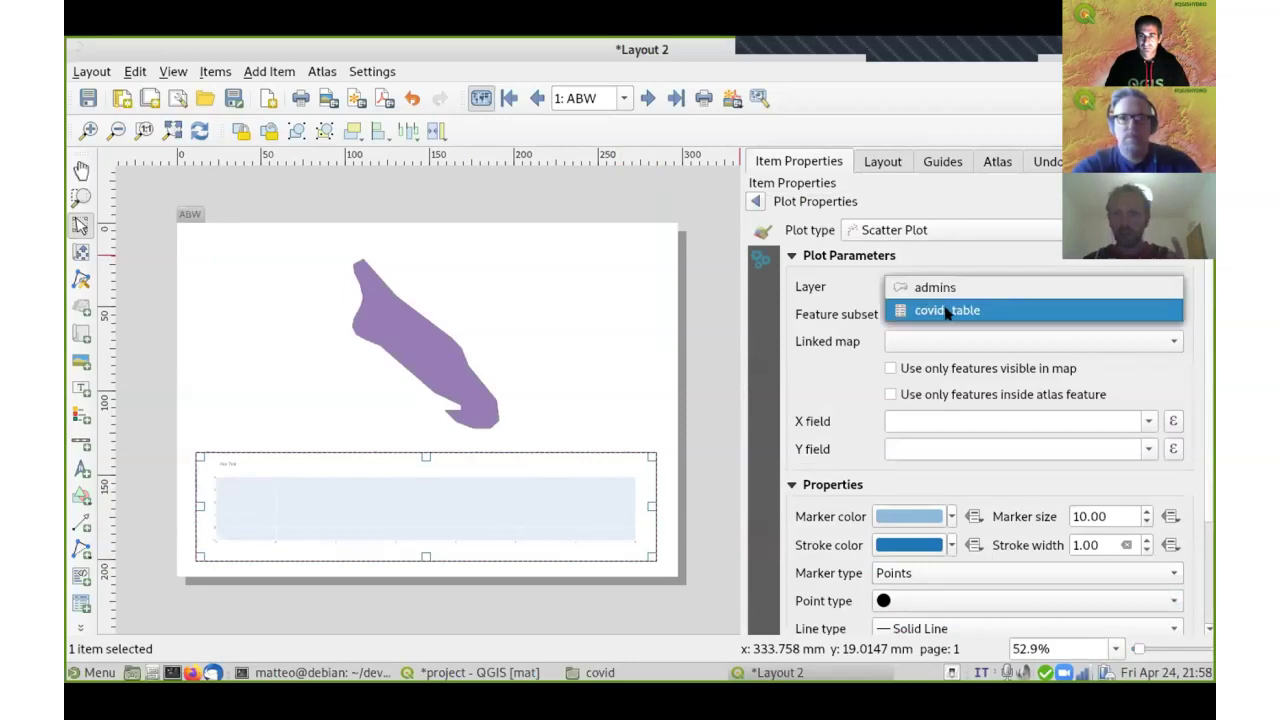
pyautogui.click(943, 311)
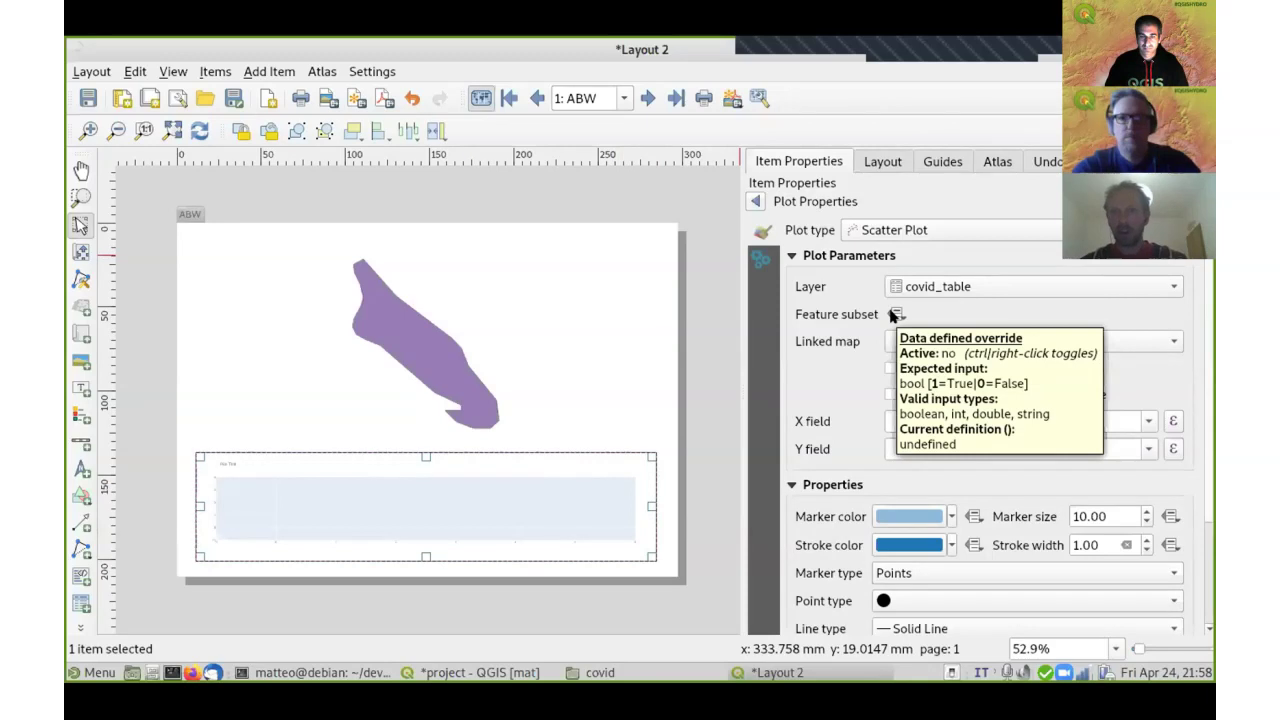
pyautogui.click(895, 314)
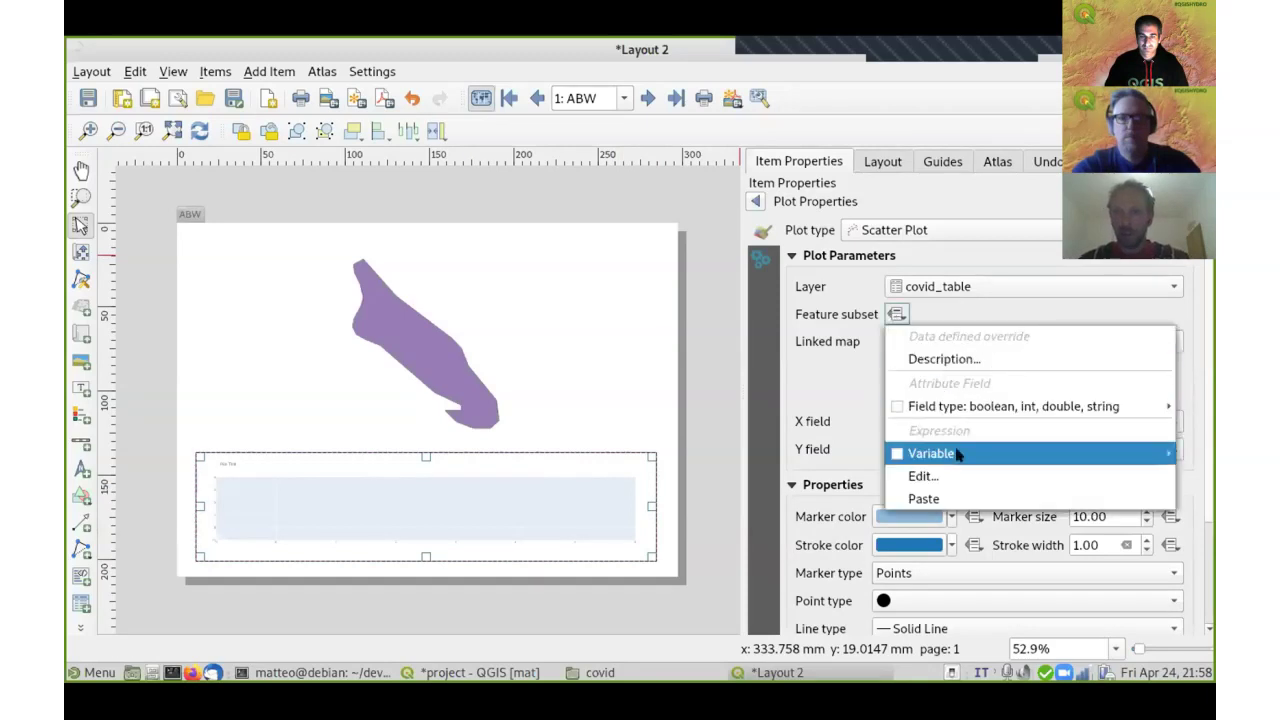
pyautogui.click(935, 476)
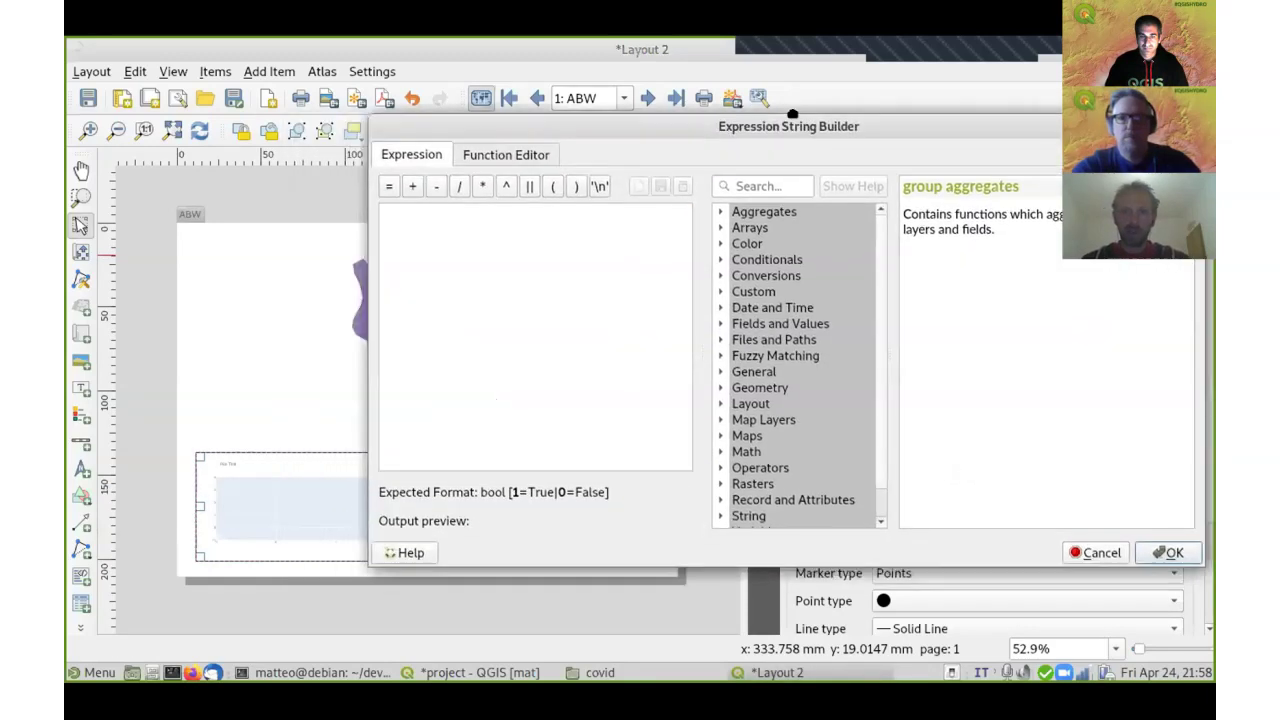
pyautogui.moveTo(792, 115); pyautogui.dragTo(794, 95)
pyautogui.moveTo(881, 270); pyautogui.dragTo(880, 325)
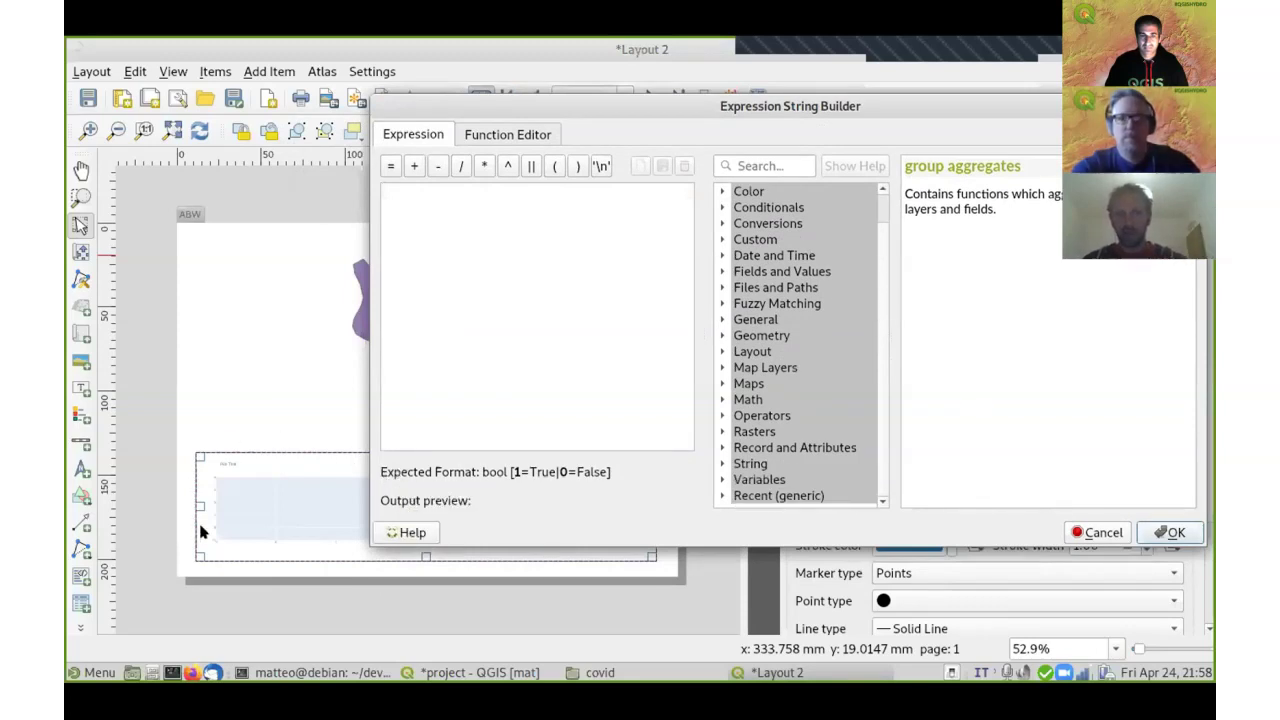
pyautogui.moveTo(474, 103); pyautogui.dragTo(730, 117)
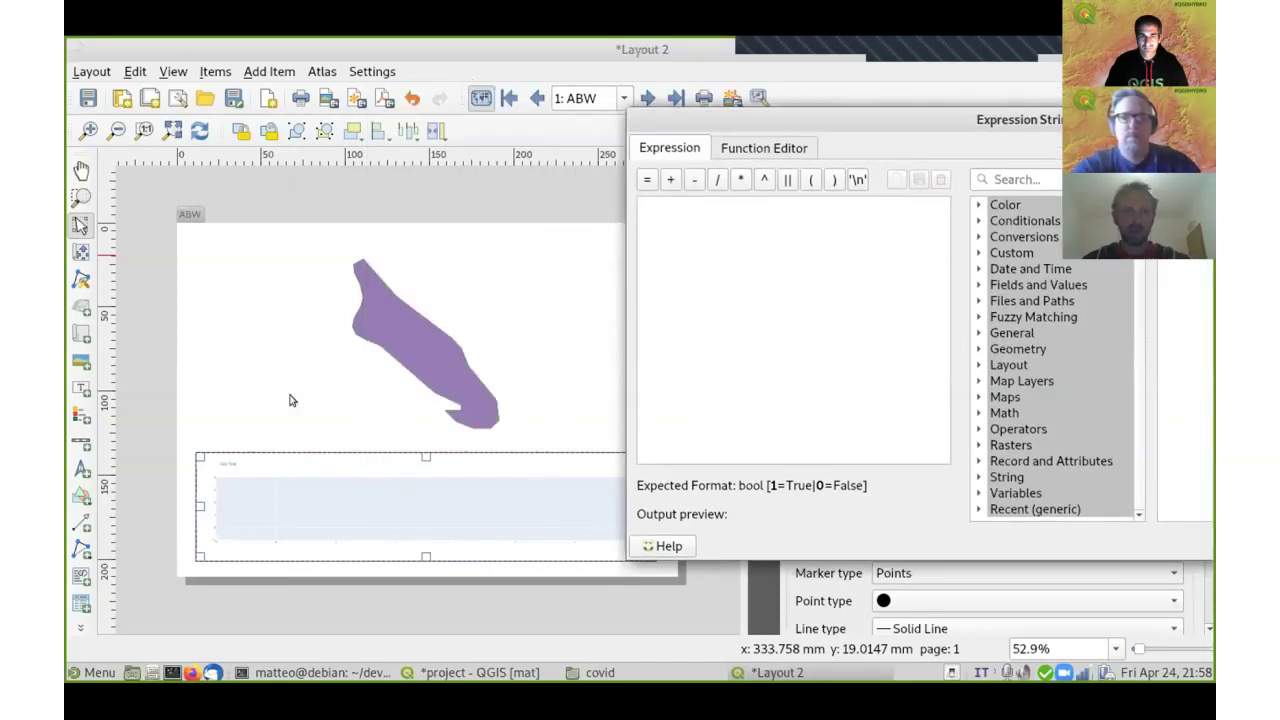
pyautogui.moveTo(775, 124); pyautogui.dragTo(449, 110)
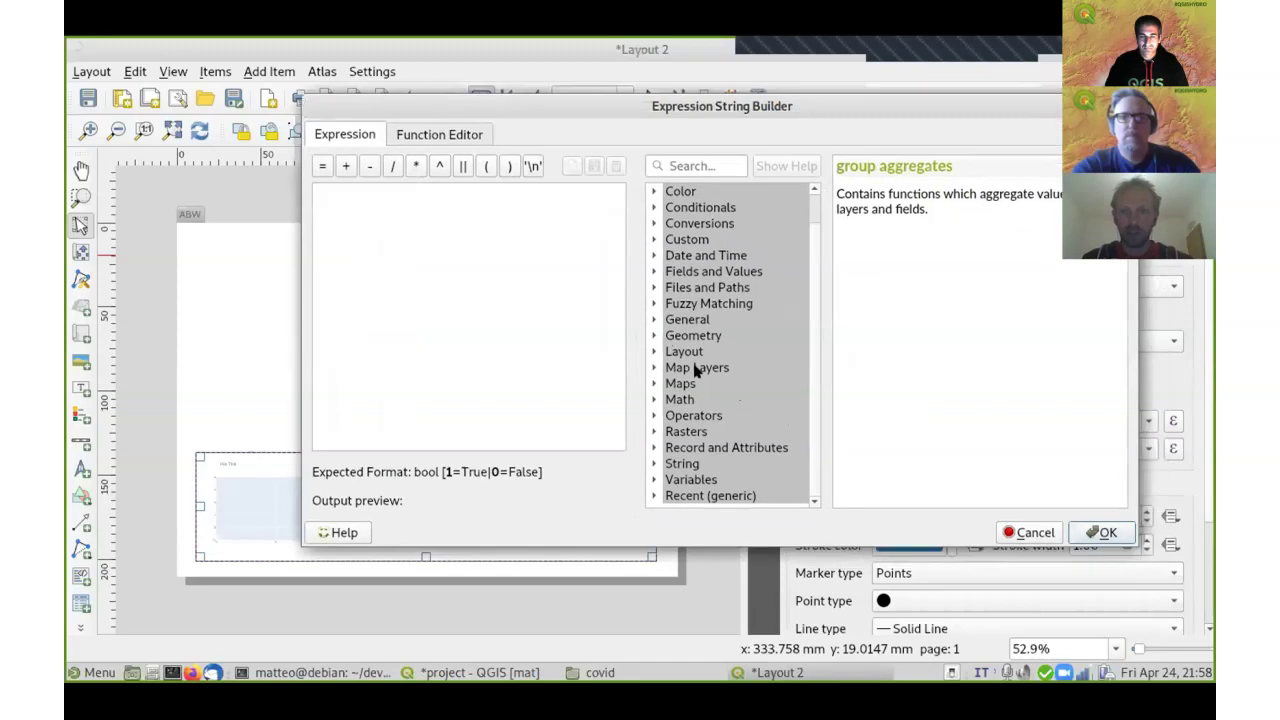
pyautogui.click(655, 494)
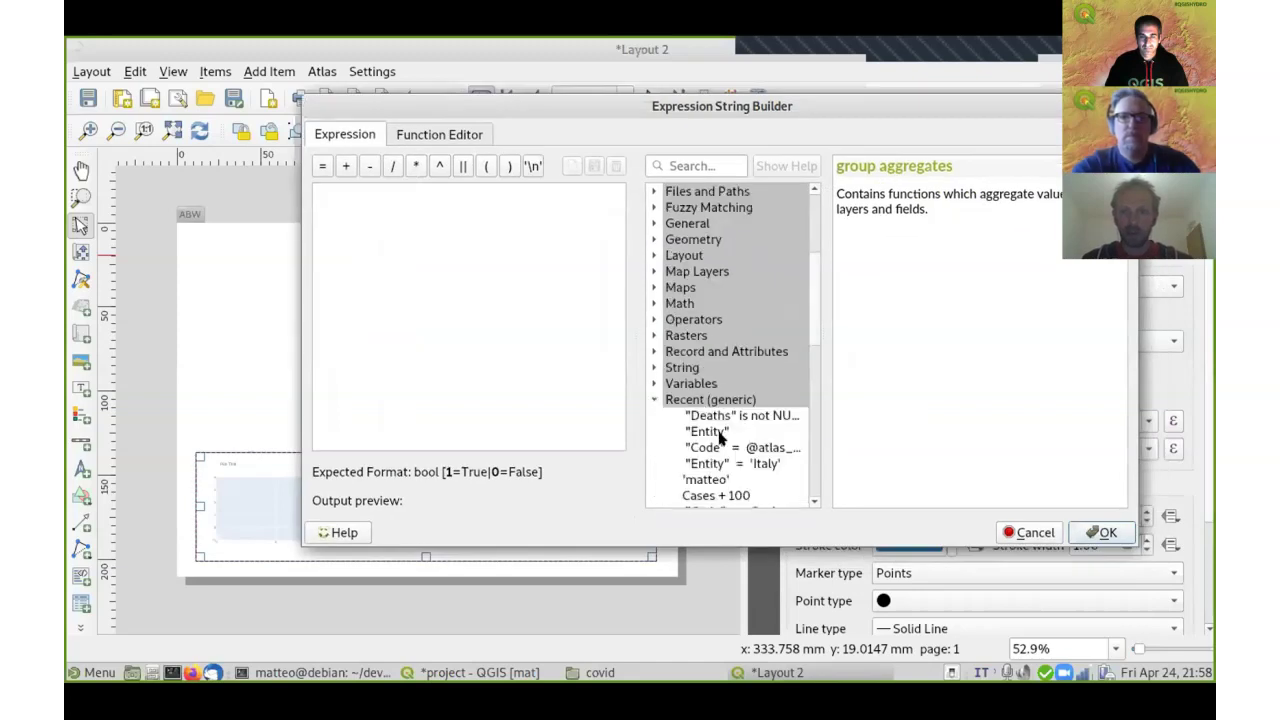
pyautogui.click(735, 450)
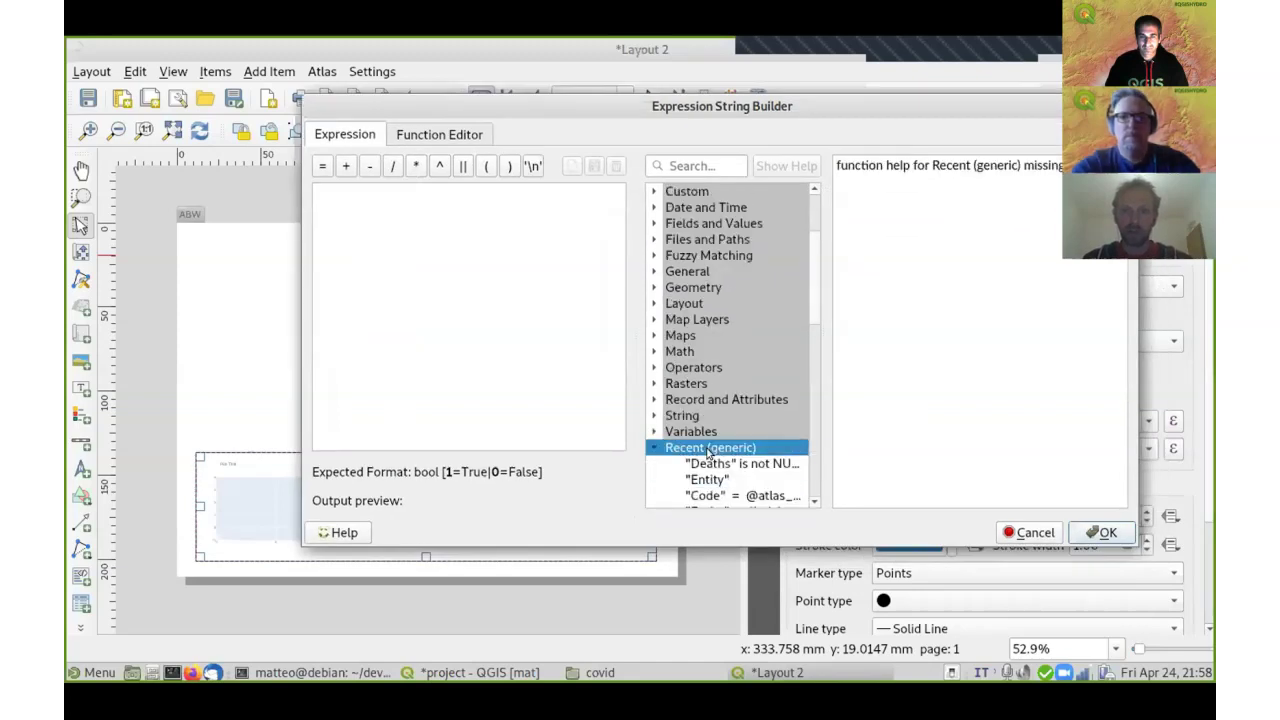
pyautogui.doubleClick(716, 304)
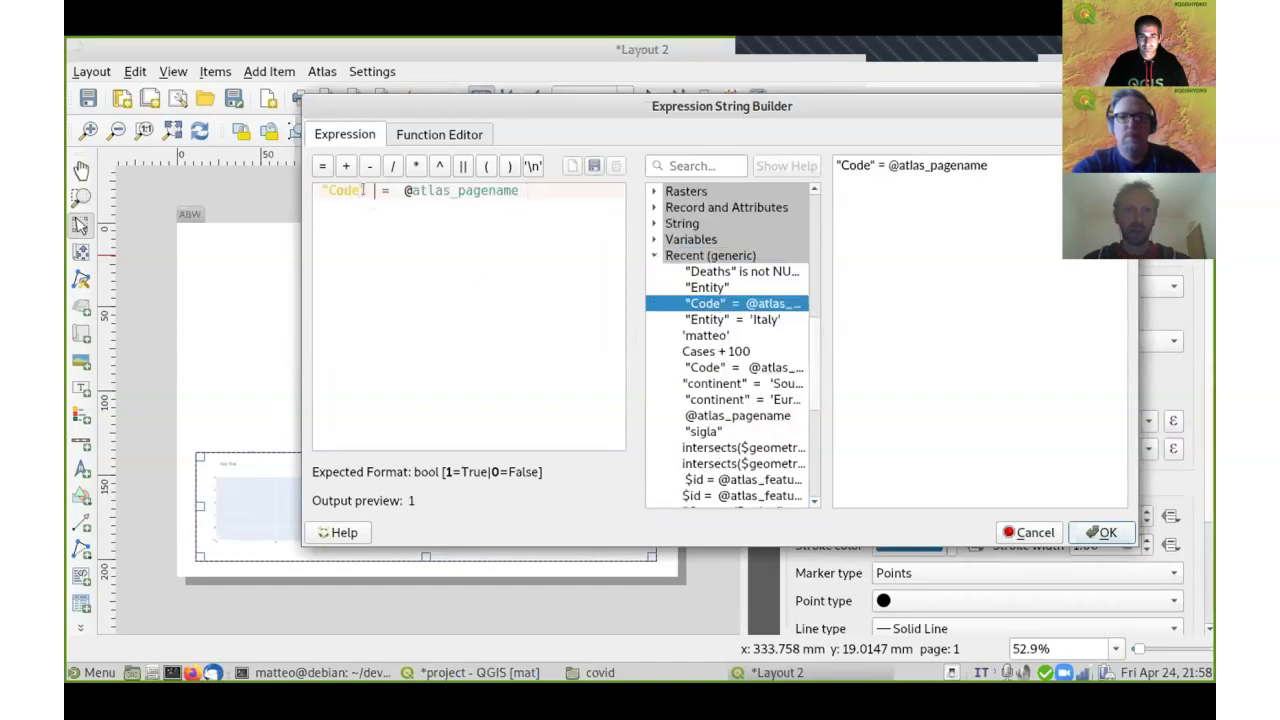
pyautogui.moveTo(362, 190); pyautogui.dragTo(291, 181)
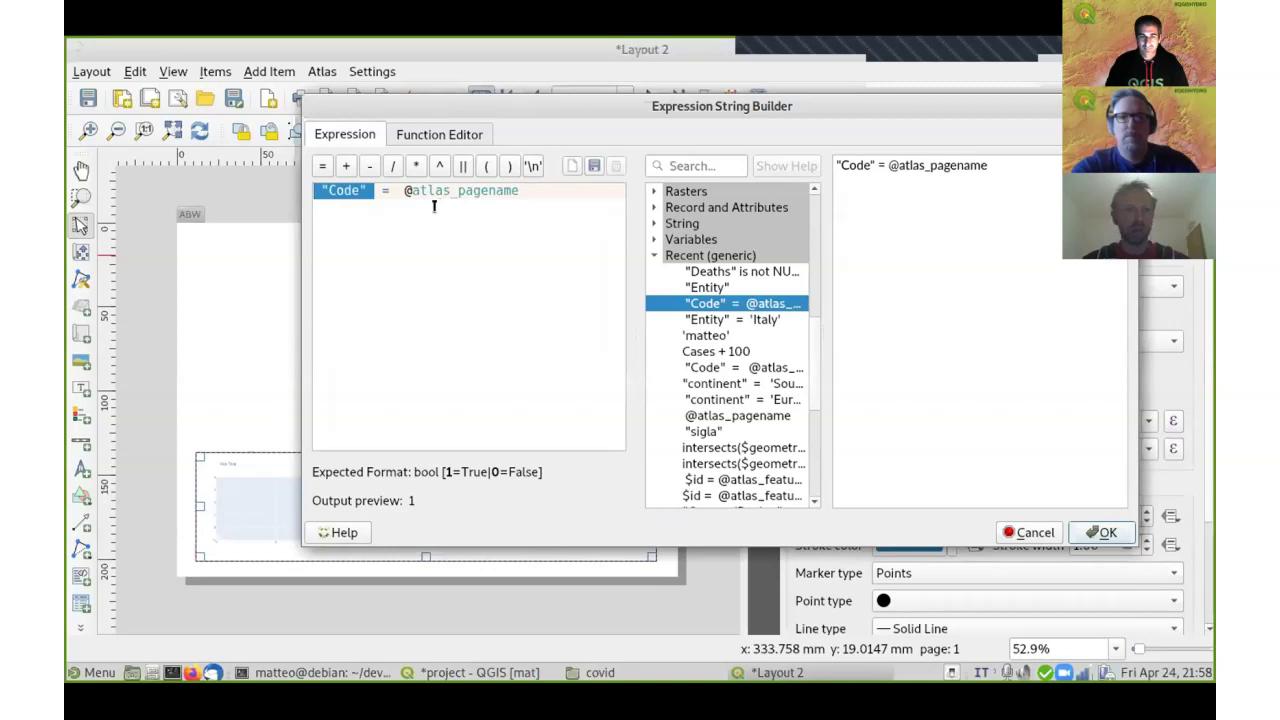
pyautogui.click(480, 192)
pyautogui.click(1097, 532)
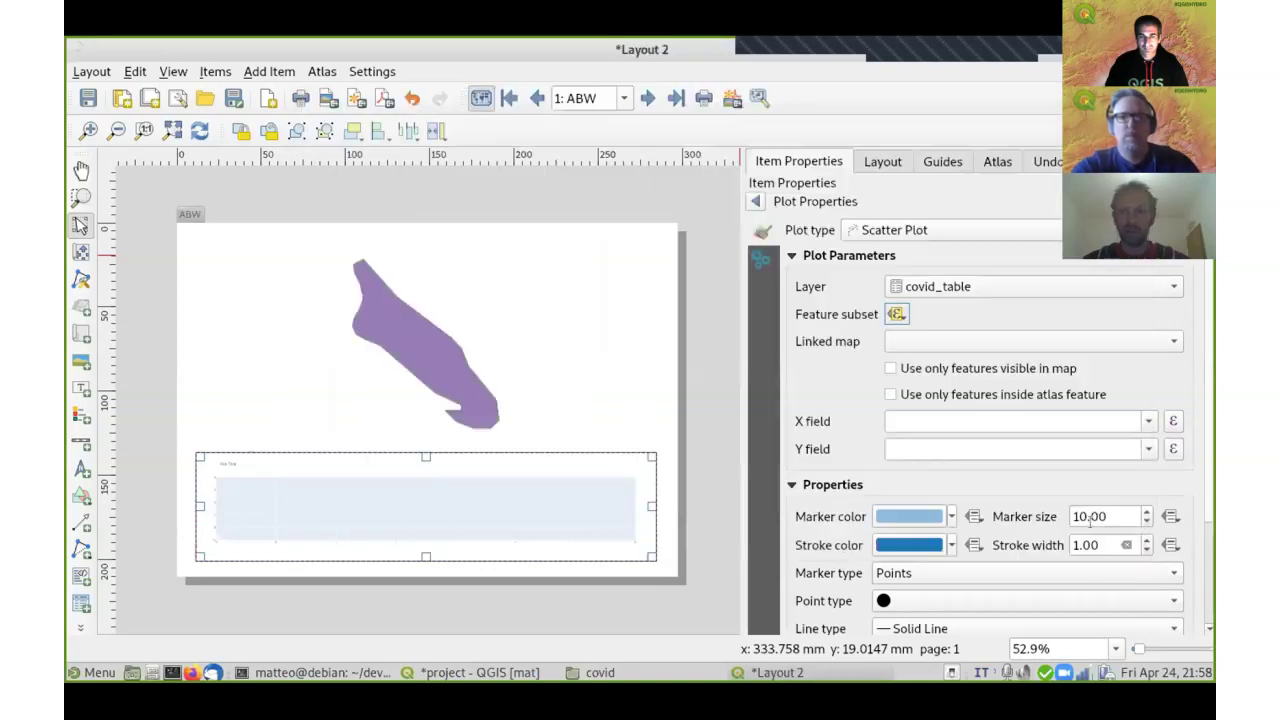
# Step: Plot DateTime on the x axis and Deaths on the y axis, drawn as lines
pyautogui.click(1148, 421)
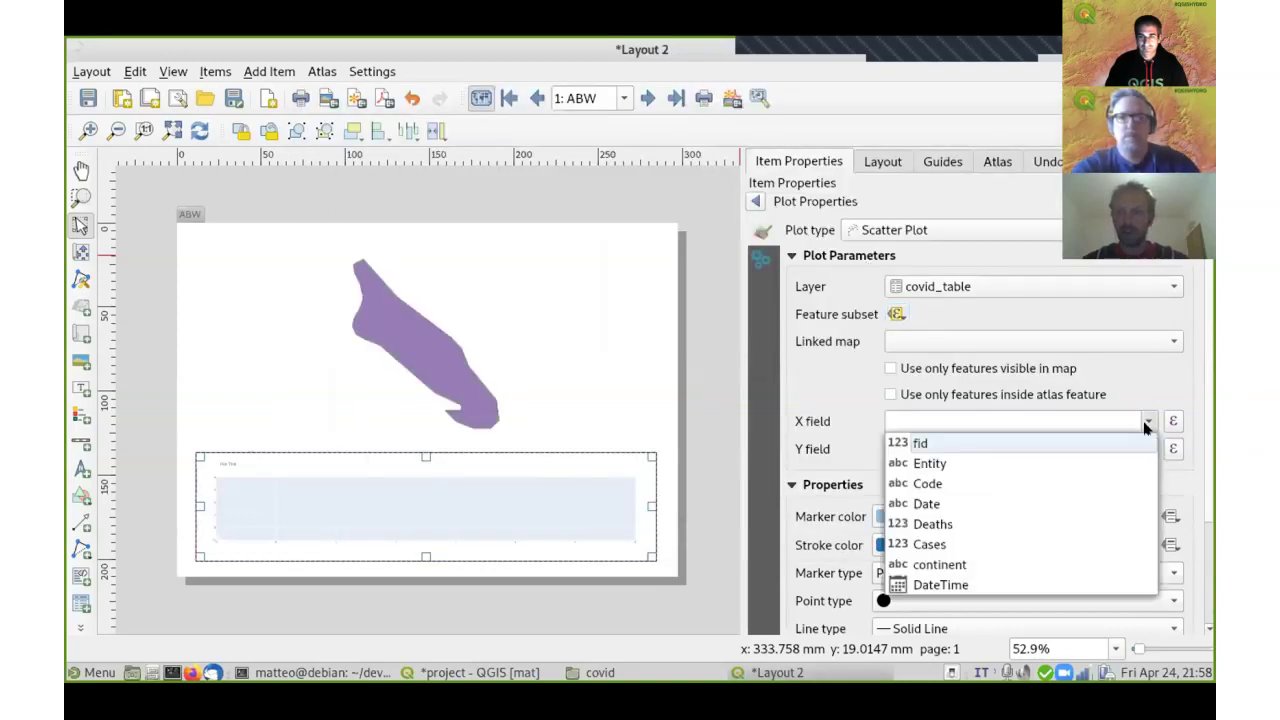
pyautogui.click(935, 586)
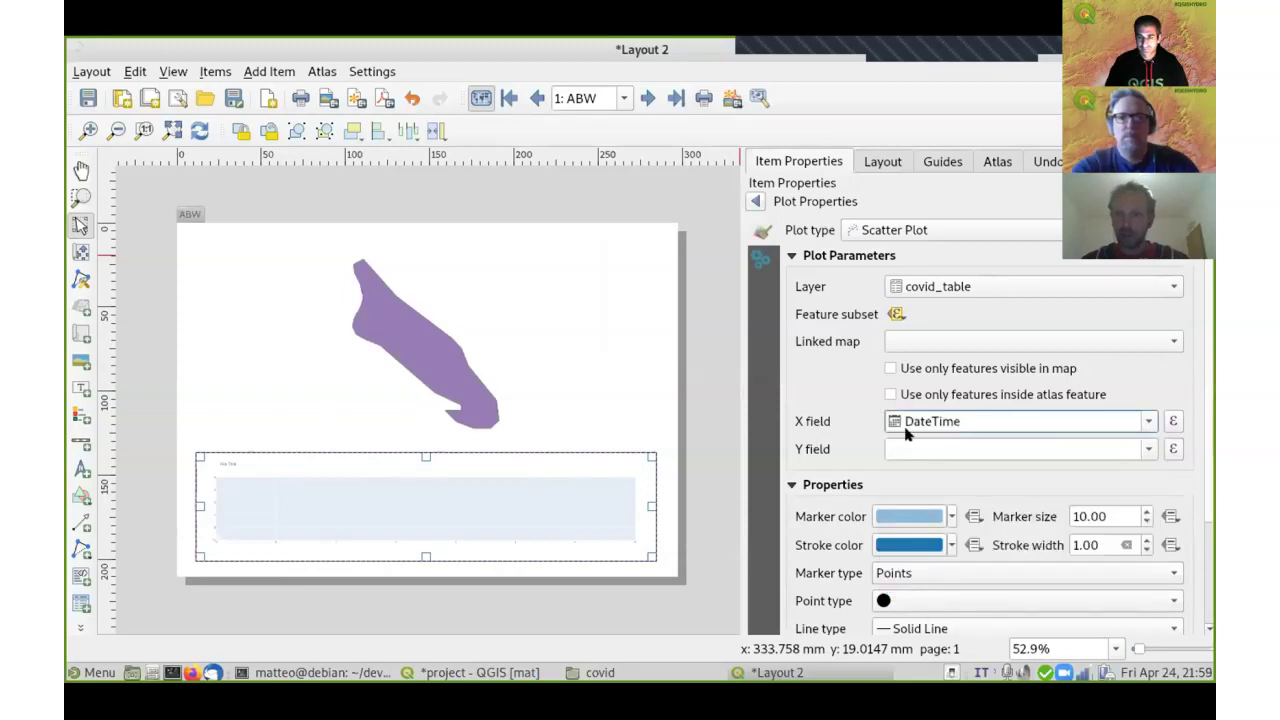
pyautogui.click(1148, 448)
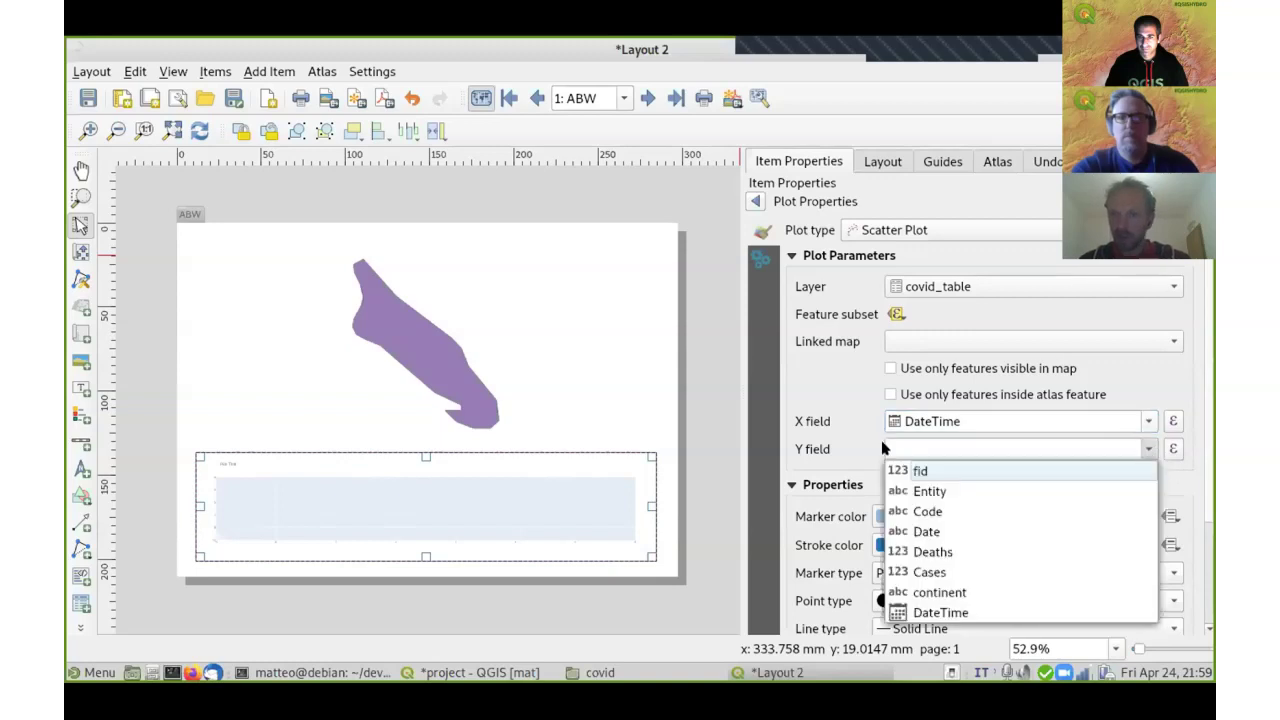
pyautogui.click(958, 551)
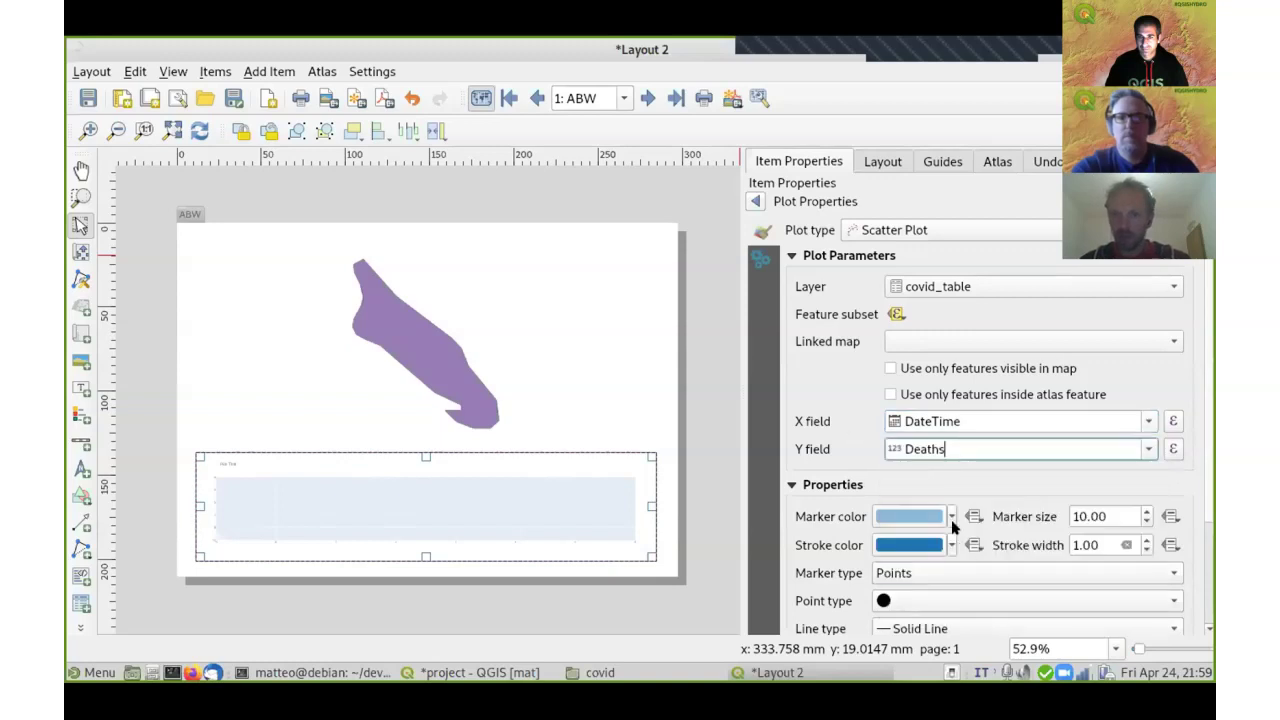
pyautogui.scroll(-2, 1160, 485)
pyautogui.click(896, 521)
pyautogui.click(900, 544)
# Step: Set the line stroke width to 10, after trying 3 and 6, and update the plot
pyautogui.moveTo(1108, 493); pyautogui.dragTo(1020, 486)
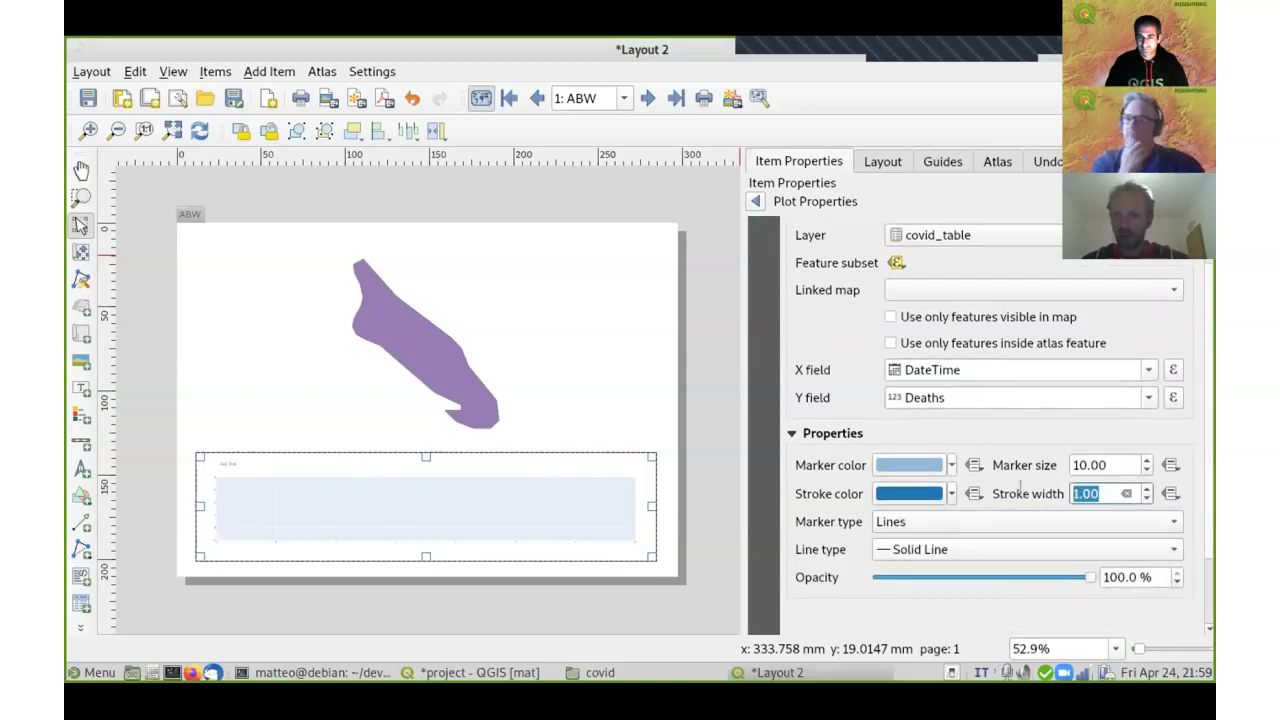
pyautogui.write('3')
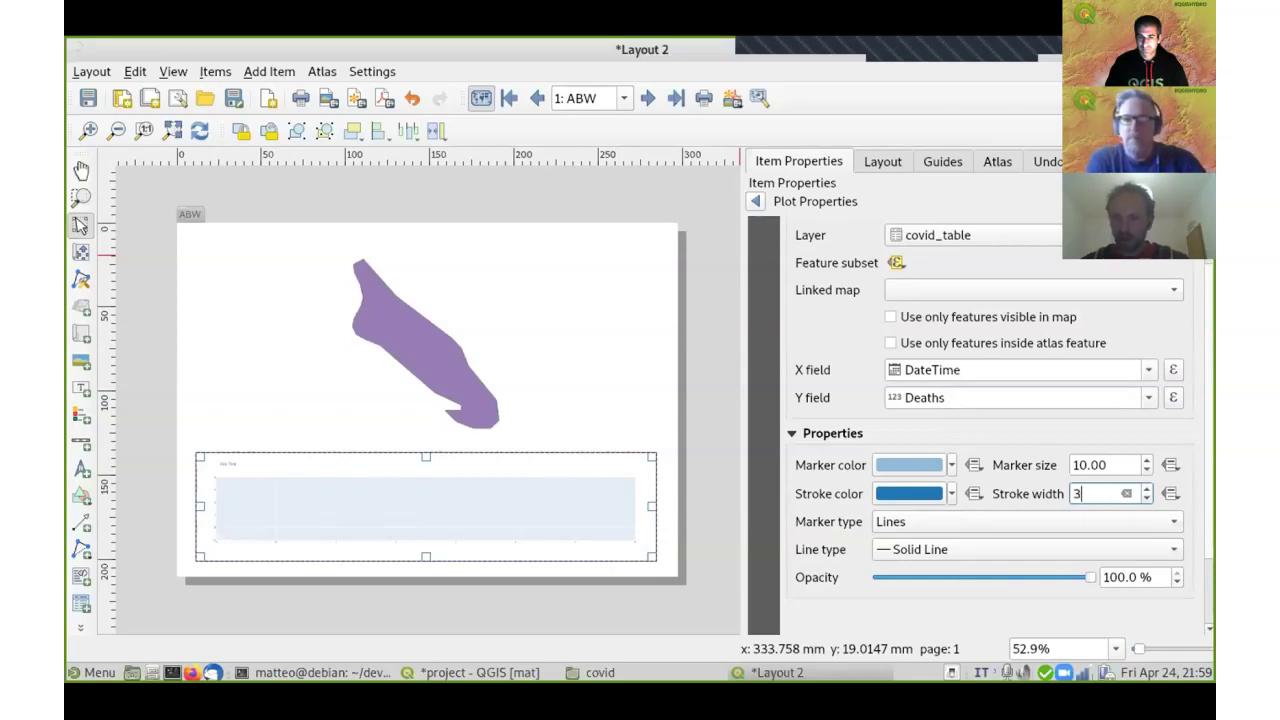
pyautogui.scroll(-2, 1075, 600)
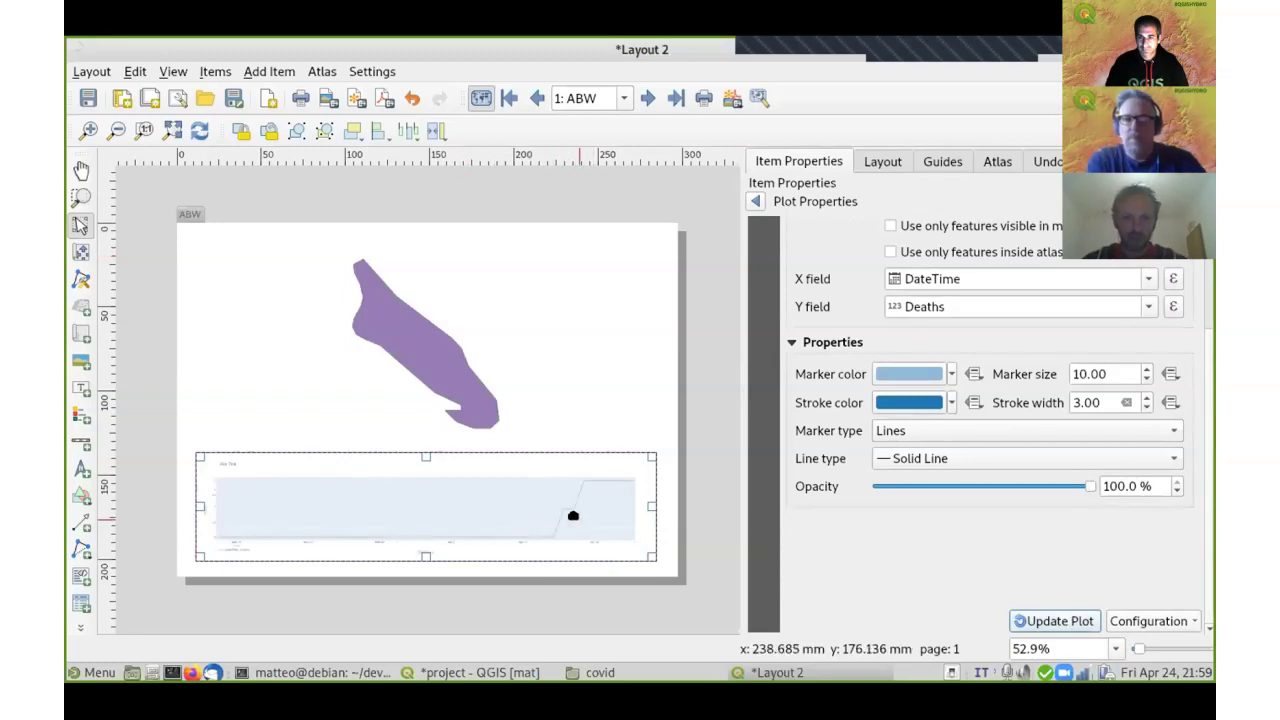
pyautogui.doubleClick(1086, 401)
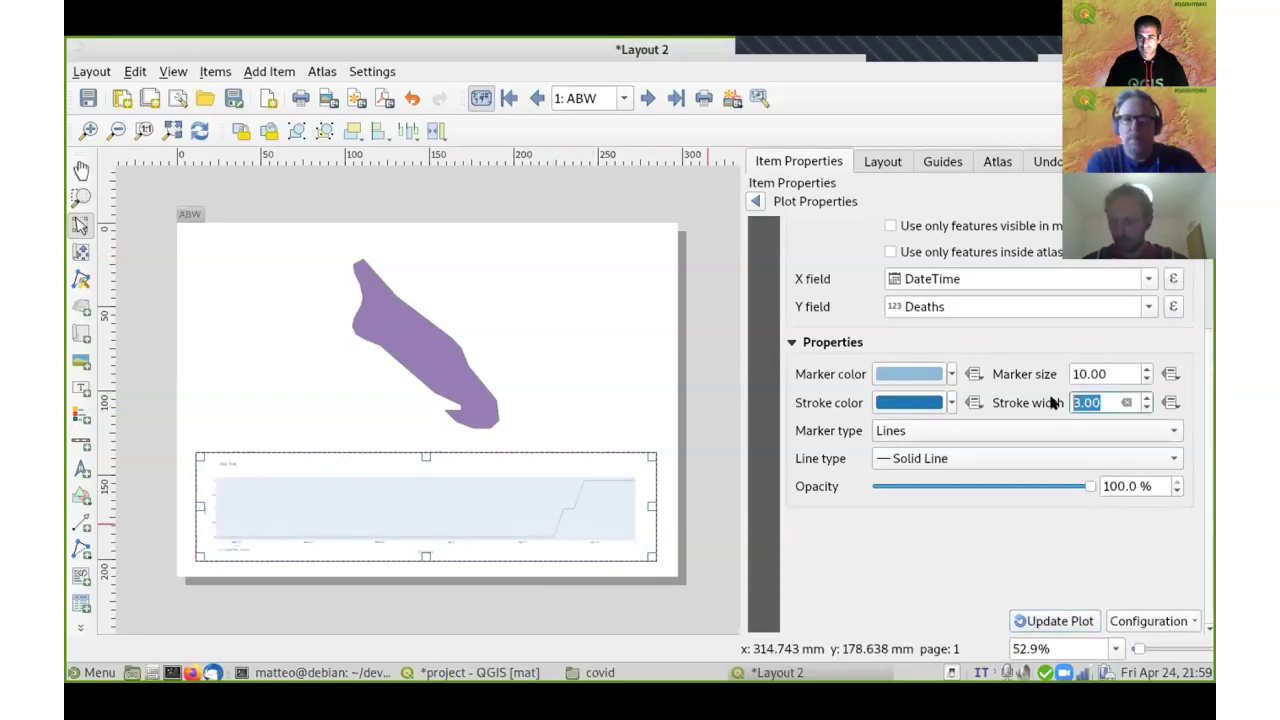
pyautogui.write('6')
pyautogui.click(1027, 621)
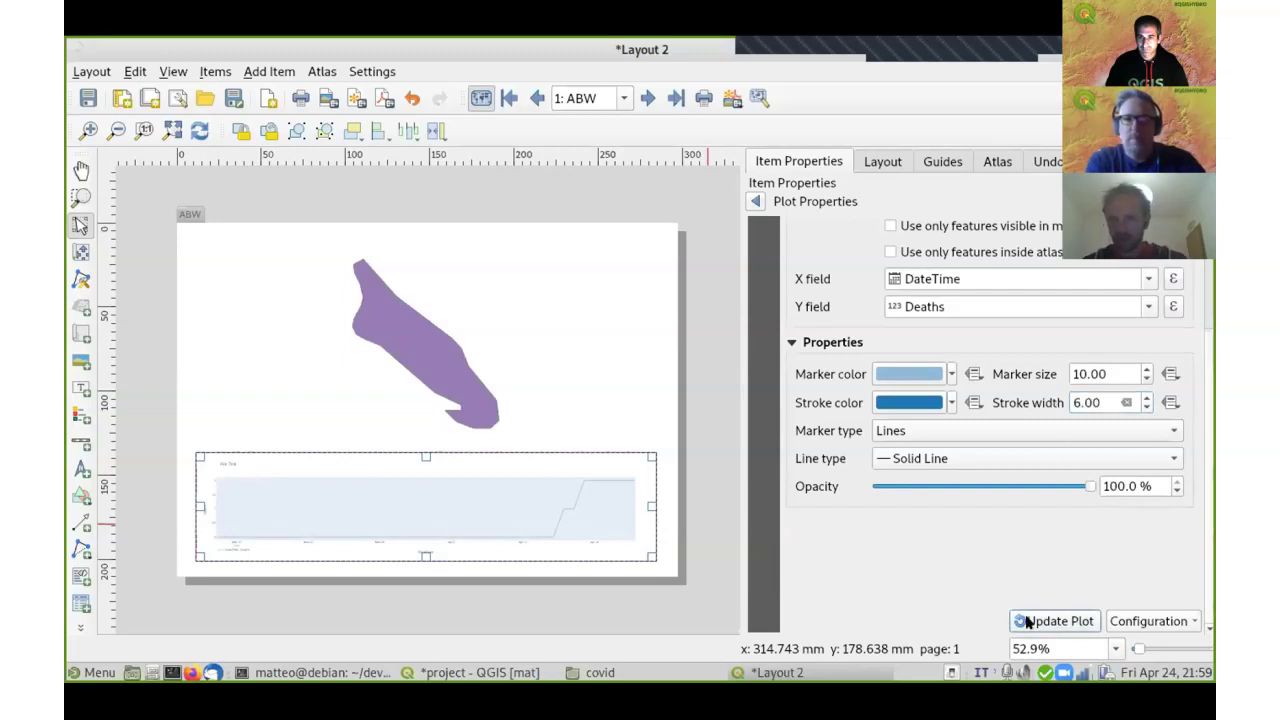
pyautogui.doubleClick(1091, 402)
pyautogui.write('10')
pyautogui.click(1062, 621)
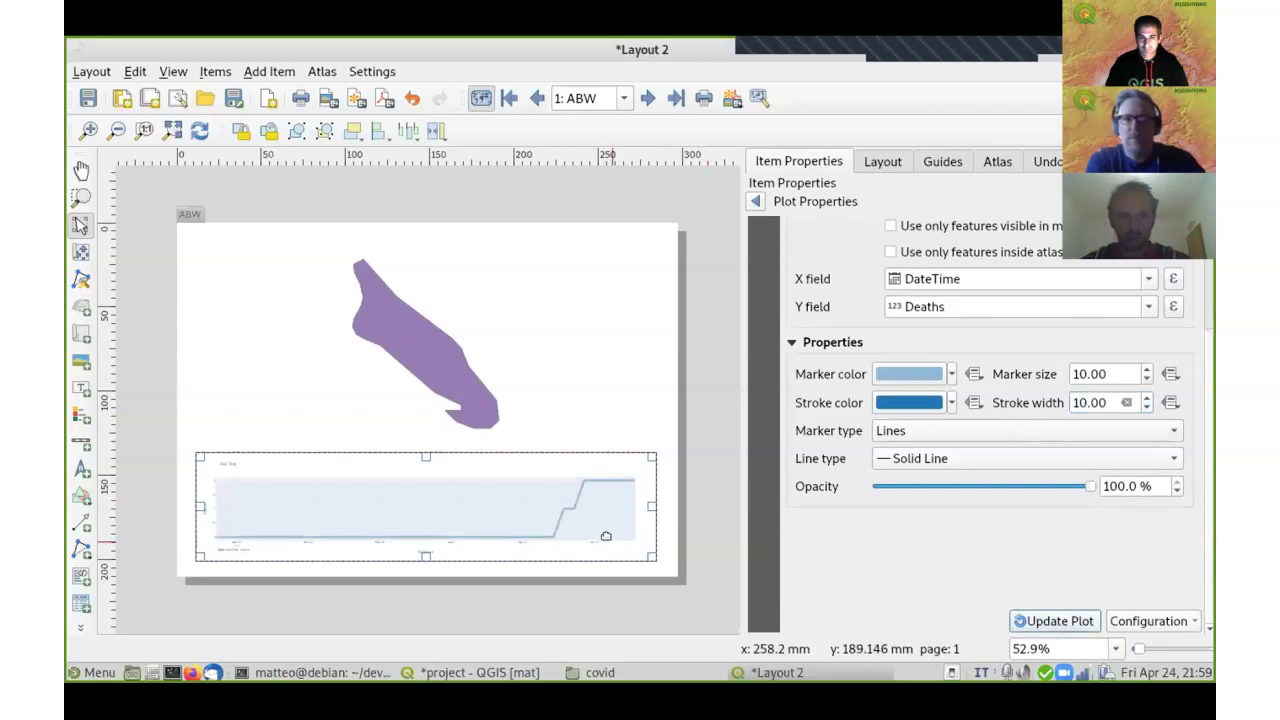
# Step: Step the atlas forward through AFG and AGO to page 4, AIA
pyautogui.click(647, 98)
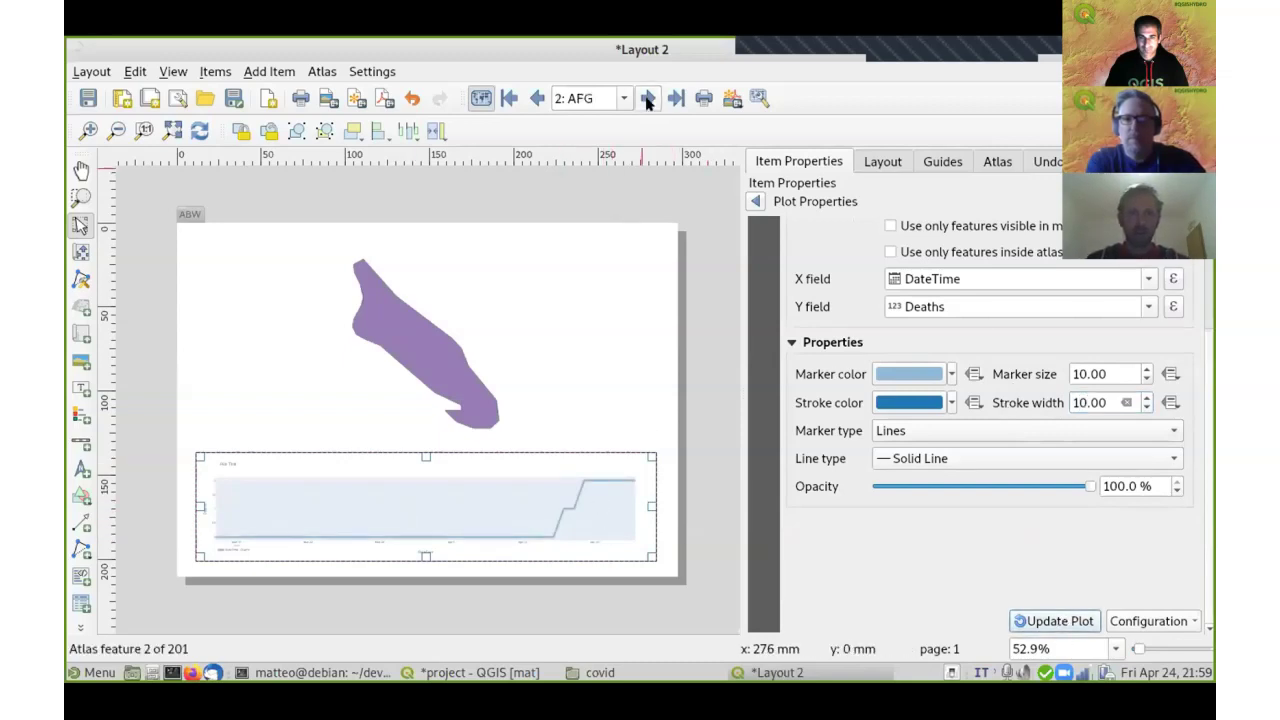
pyautogui.click(647, 98)
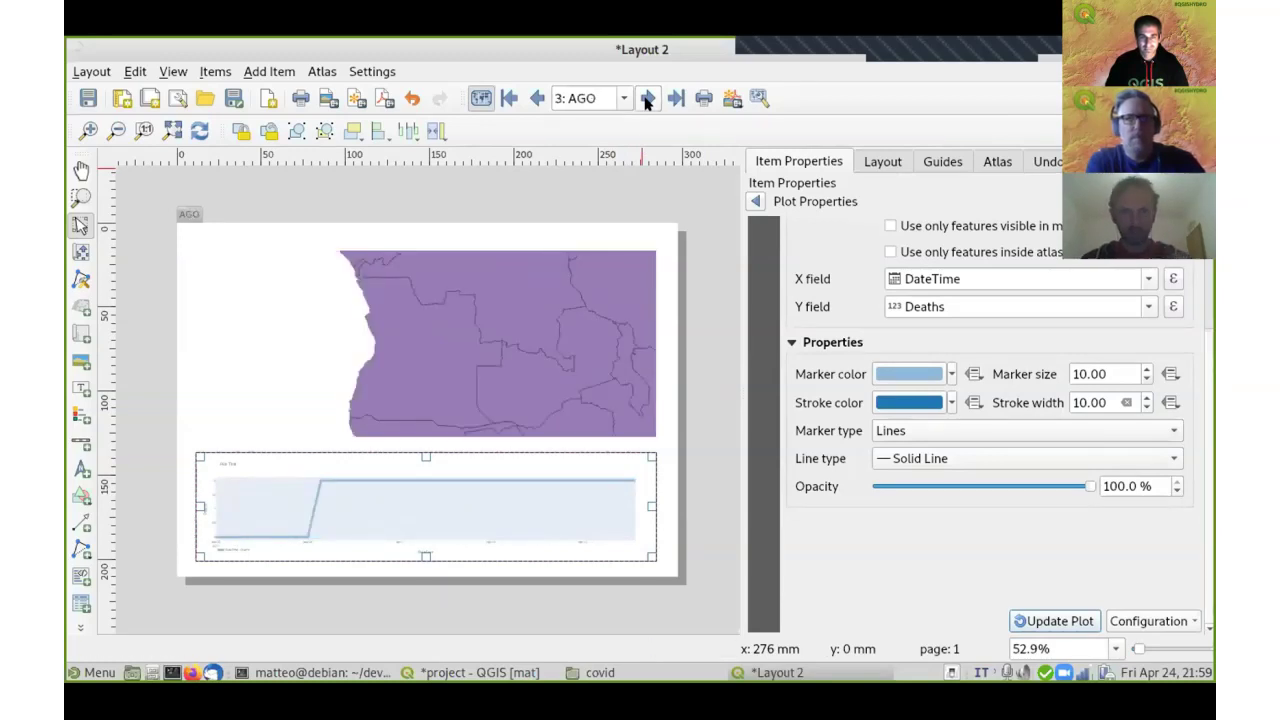
pyautogui.click(647, 98)
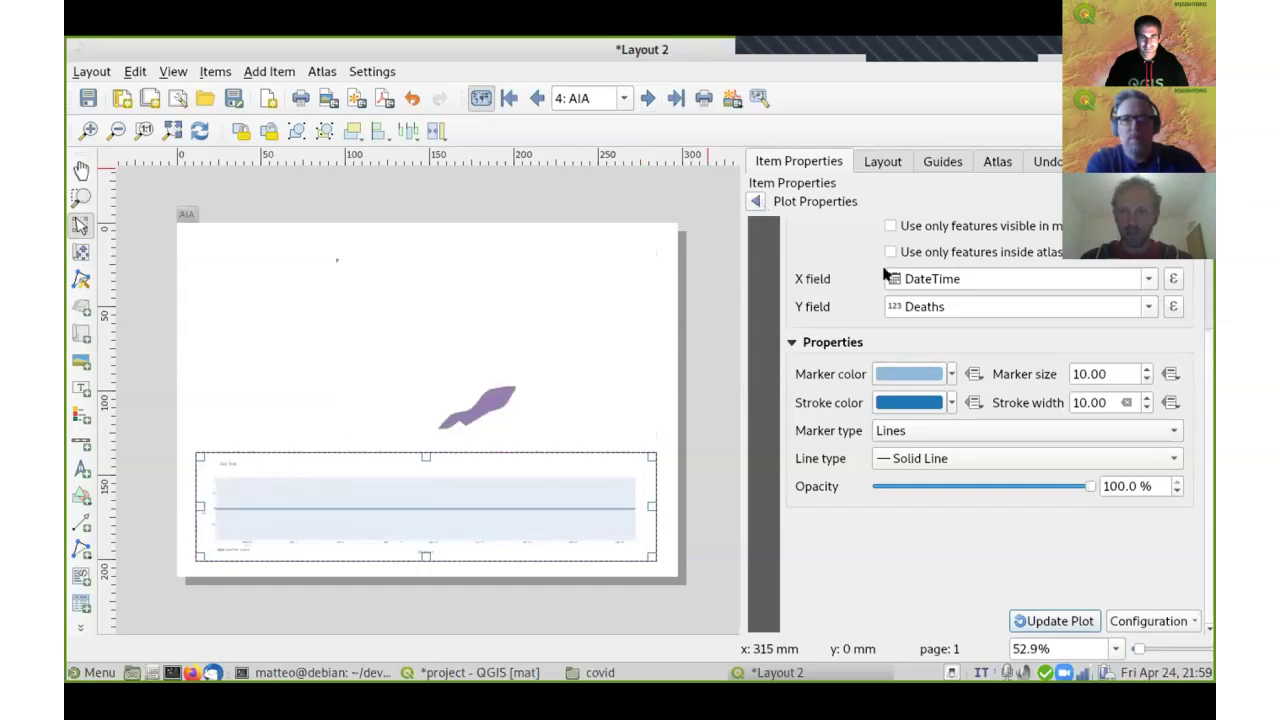
# Step: Add a second plot to the plot item and set its layer to covid_table
pyautogui.click(755, 203)
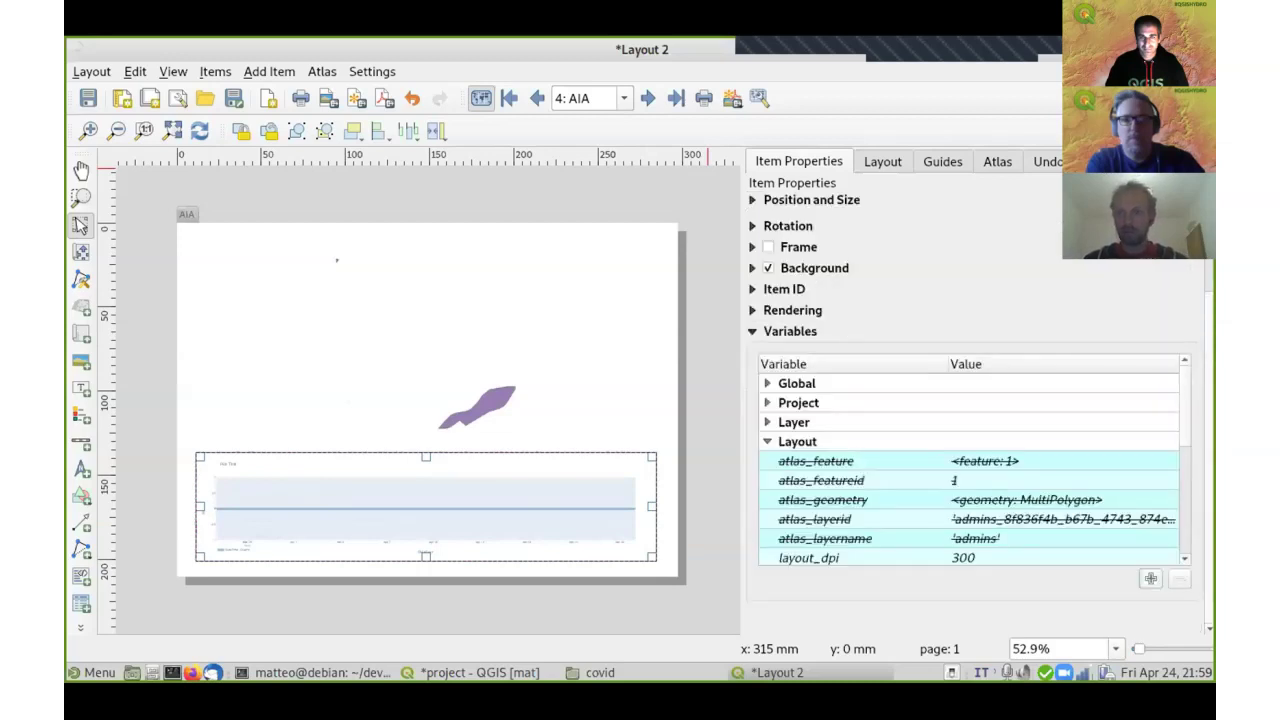
pyautogui.scroll(3, 975, 400)
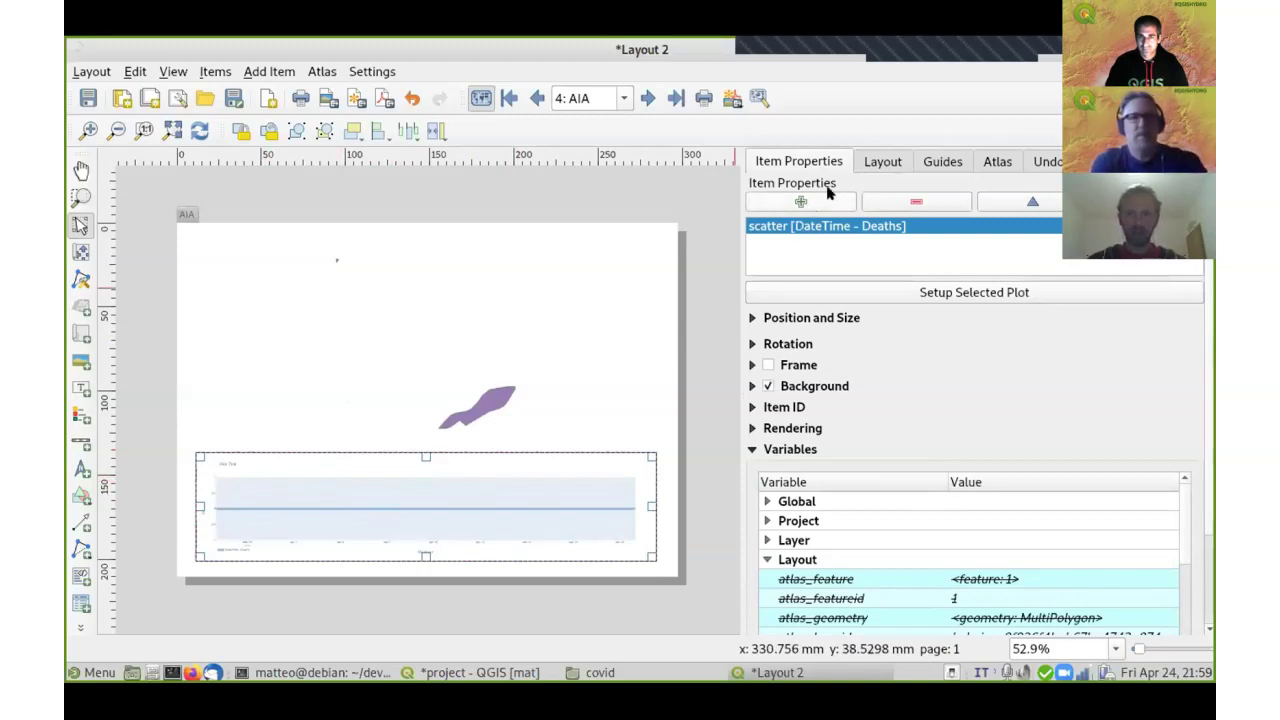
pyautogui.click(786, 243)
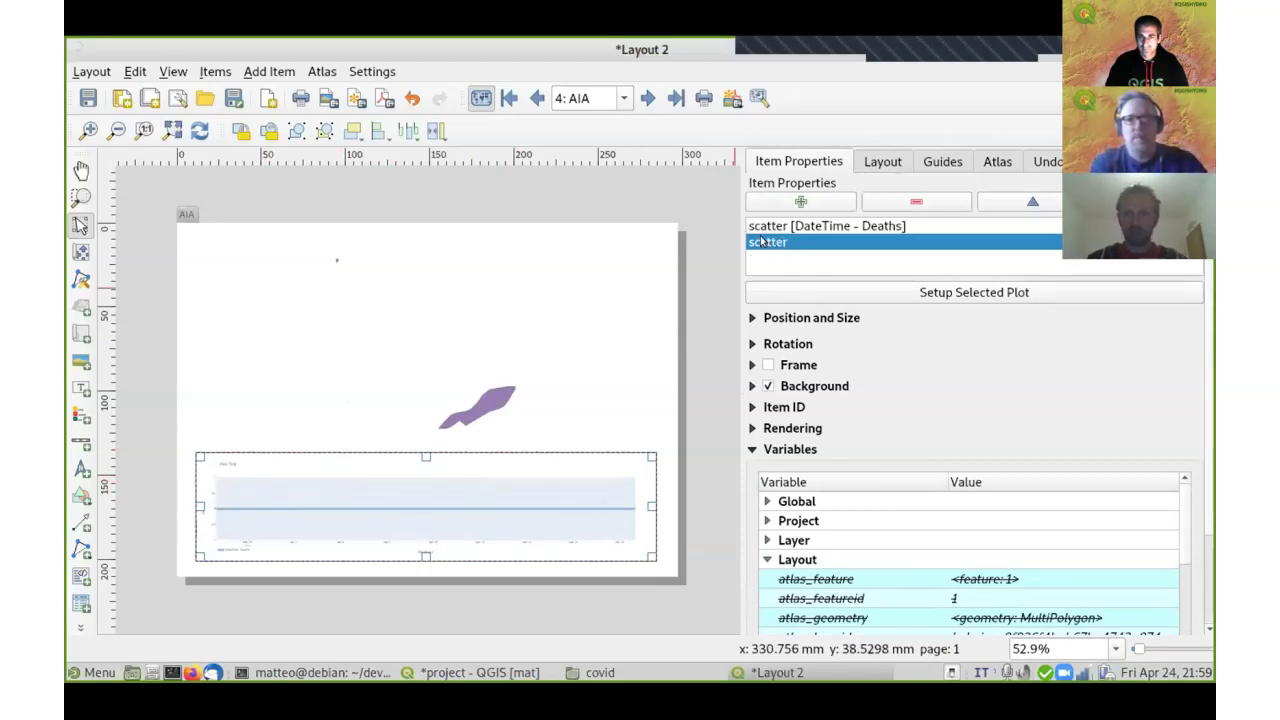
pyautogui.click(893, 291)
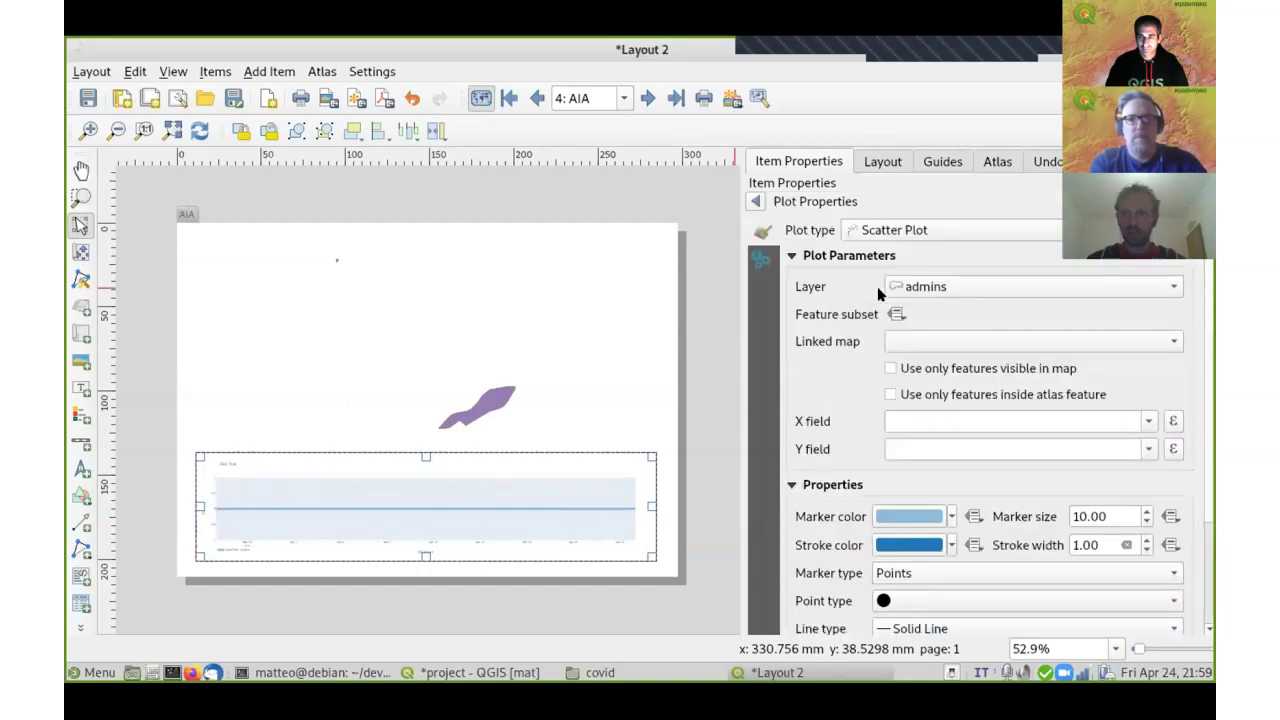
pyautogui.click(906, 287)
pyautogui.click(930, 310)
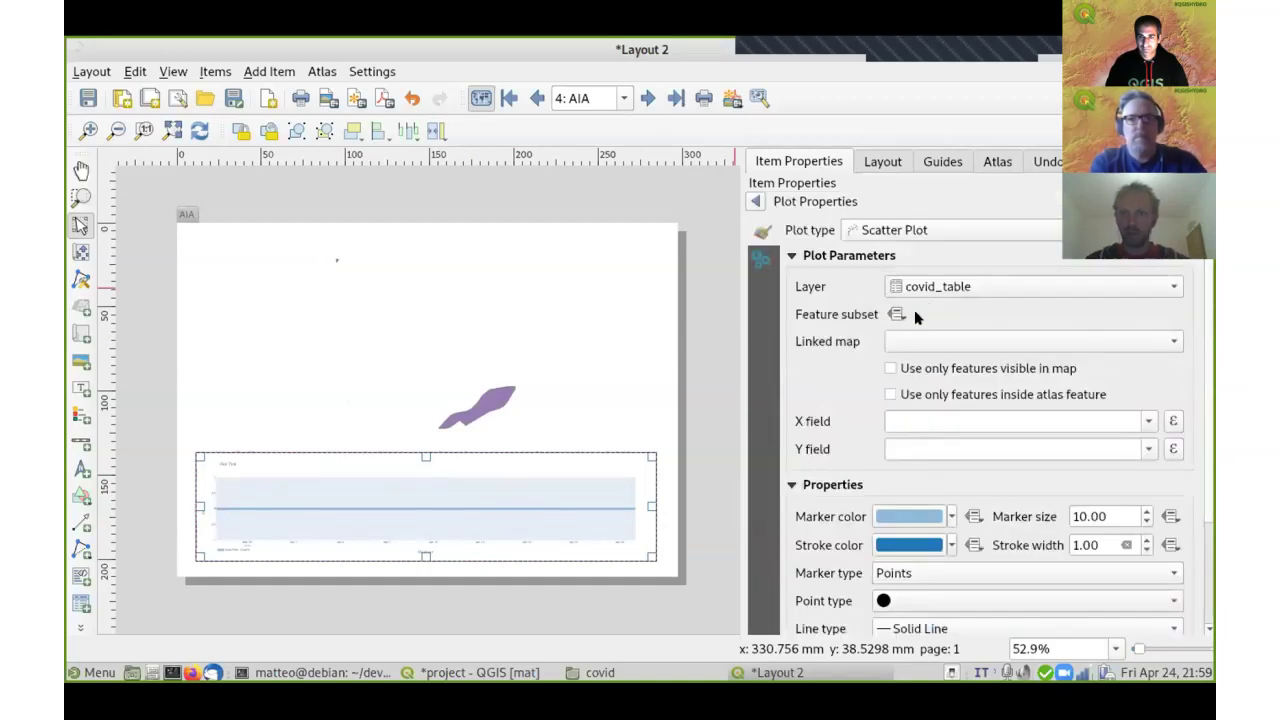
pyautogui.click(896, 316)
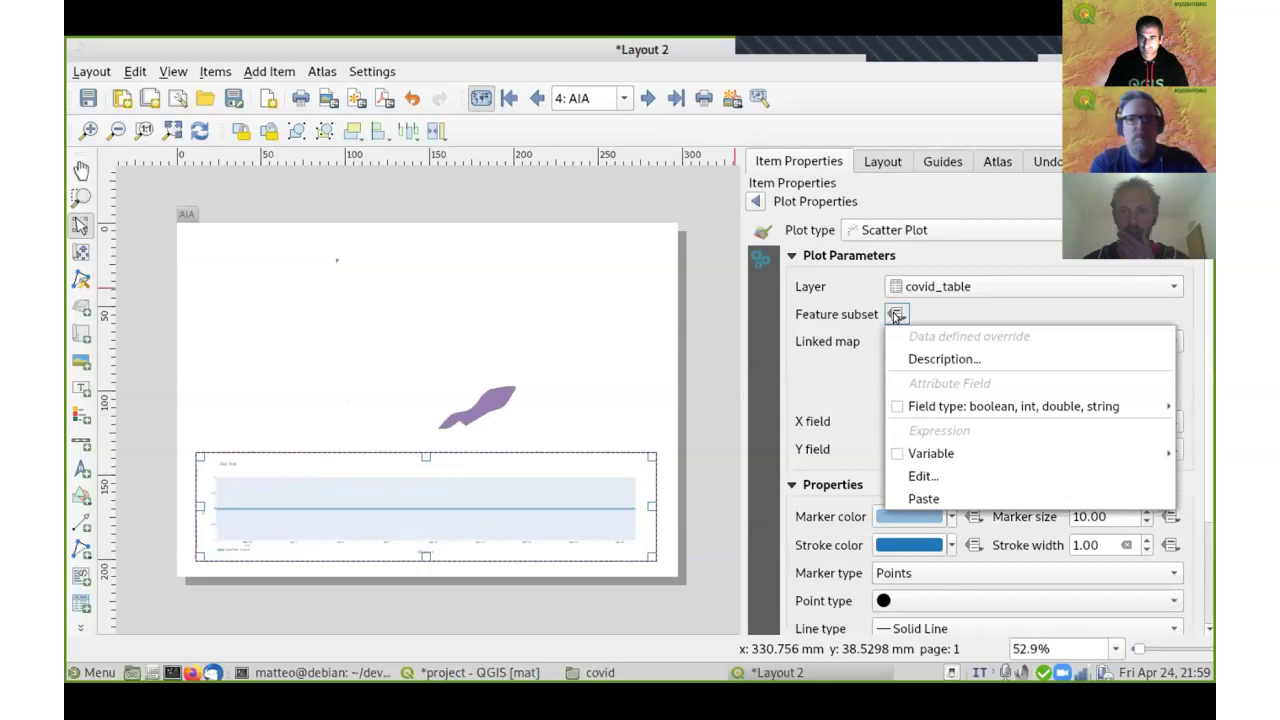
pyautogui.click(910, 474)
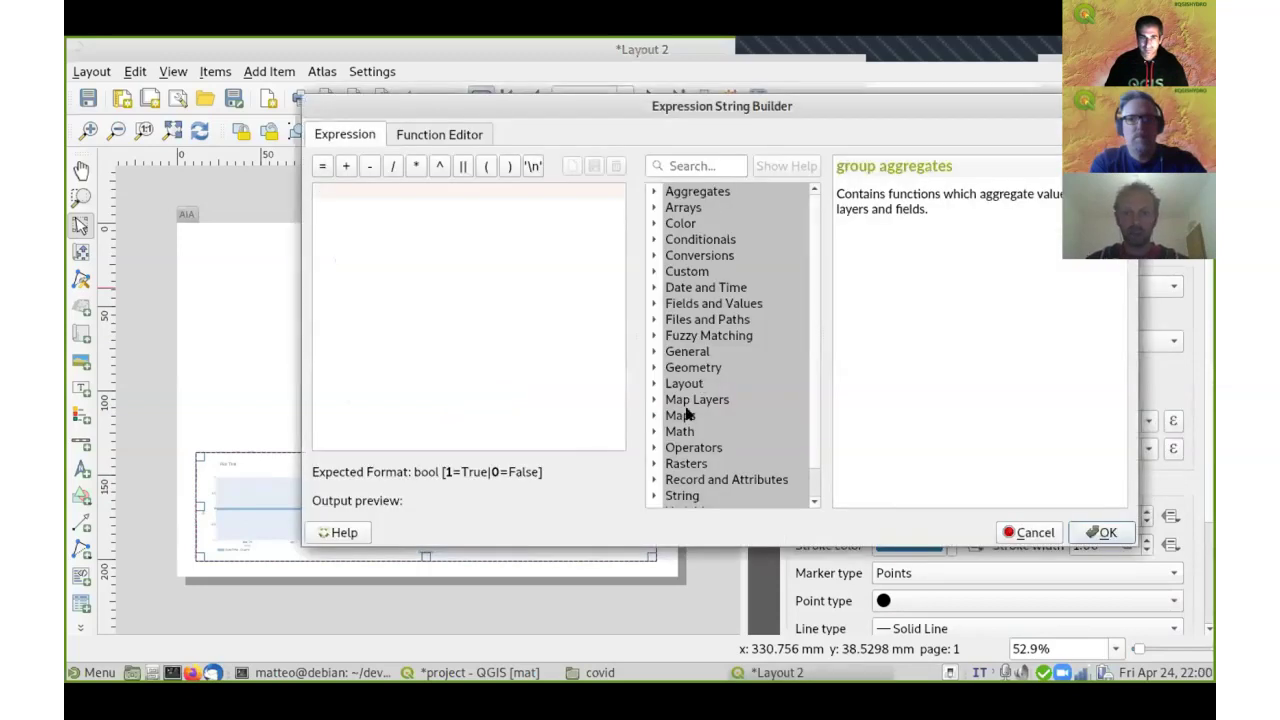
pyautogui.scroll(-1, 668, 446)
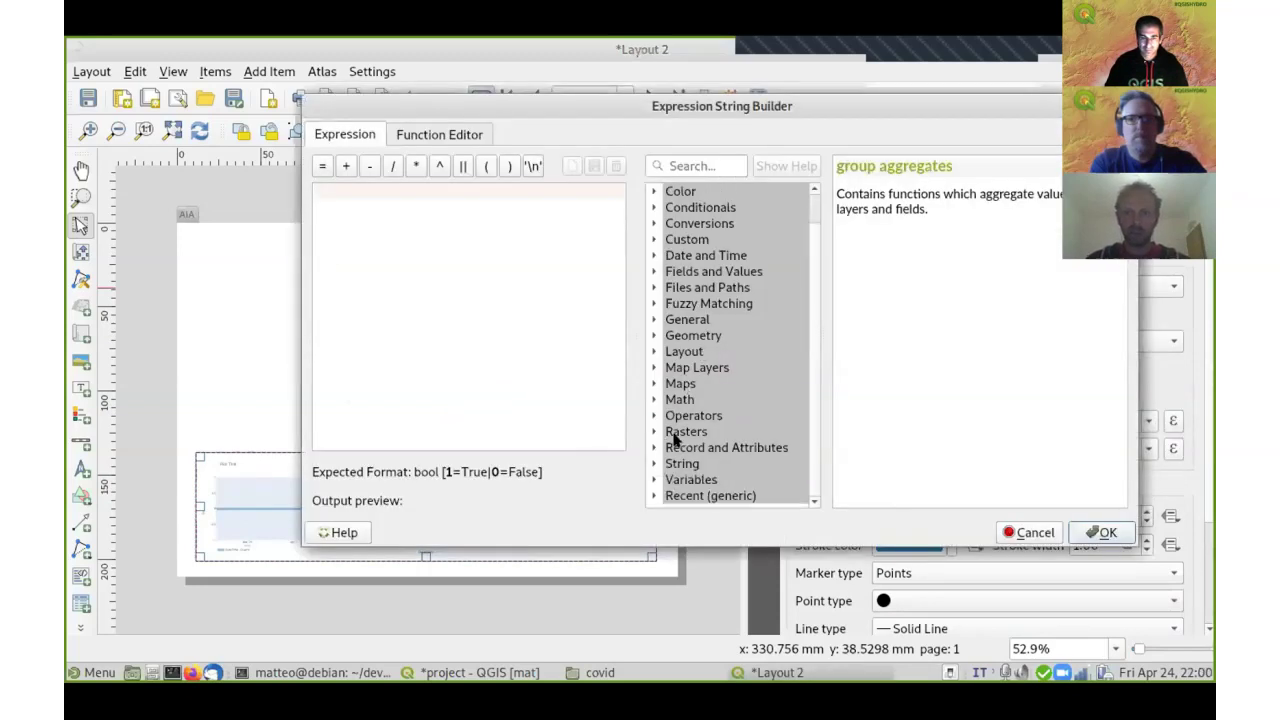
pyautogui.click(653, 496)
pyautogui.scroll(-2, 726, 400)
pyautogui.click(722, 418)
pyautogui.scroll(2, 715, 450)
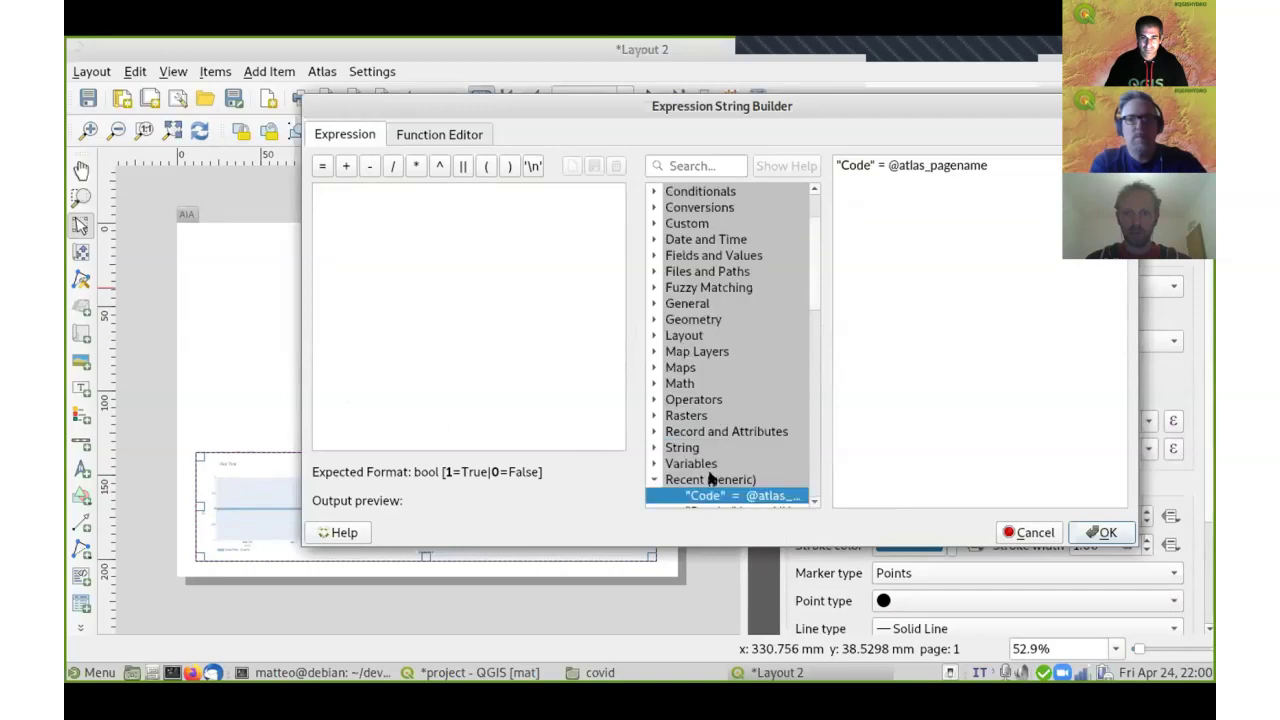
pyautogui.doubleClick(714, 490)
pyautogui.click(1102, 532)
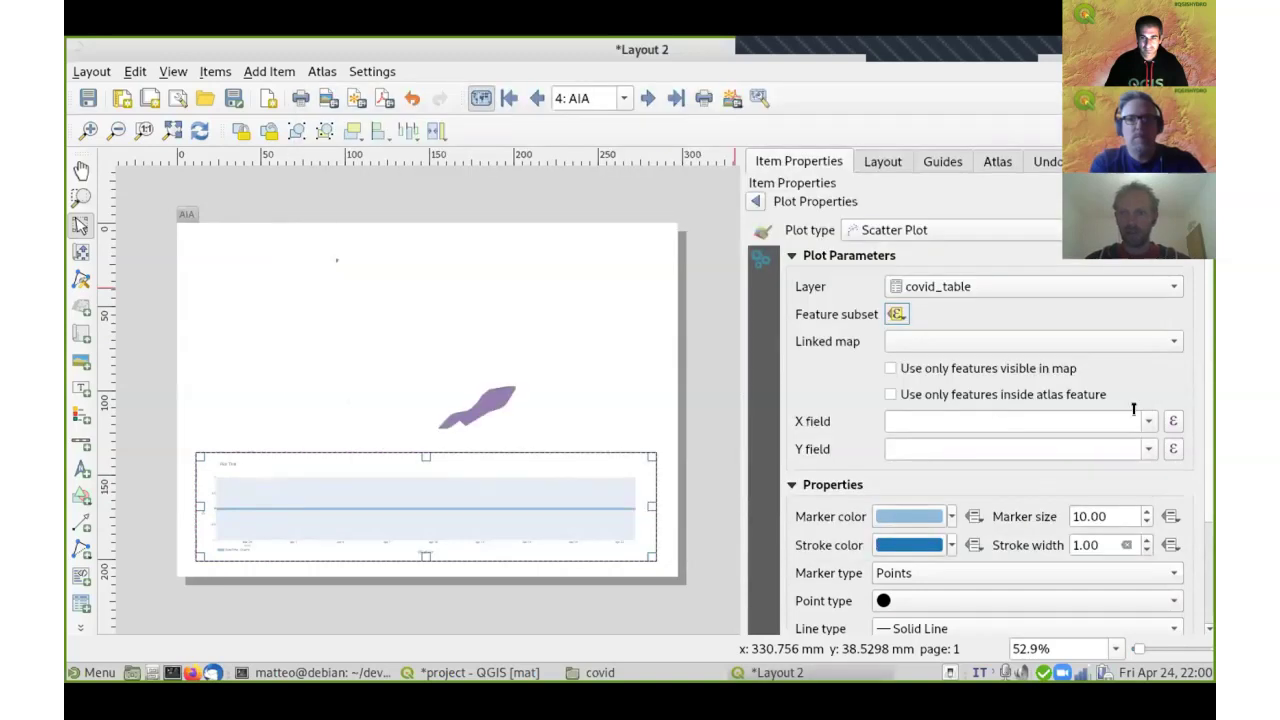
# Step: Plot DateTime on the x axis and Deaths on the y axis for the new trace
pyautogui.click(1112, 424)
pyautogui.click(960, 585)
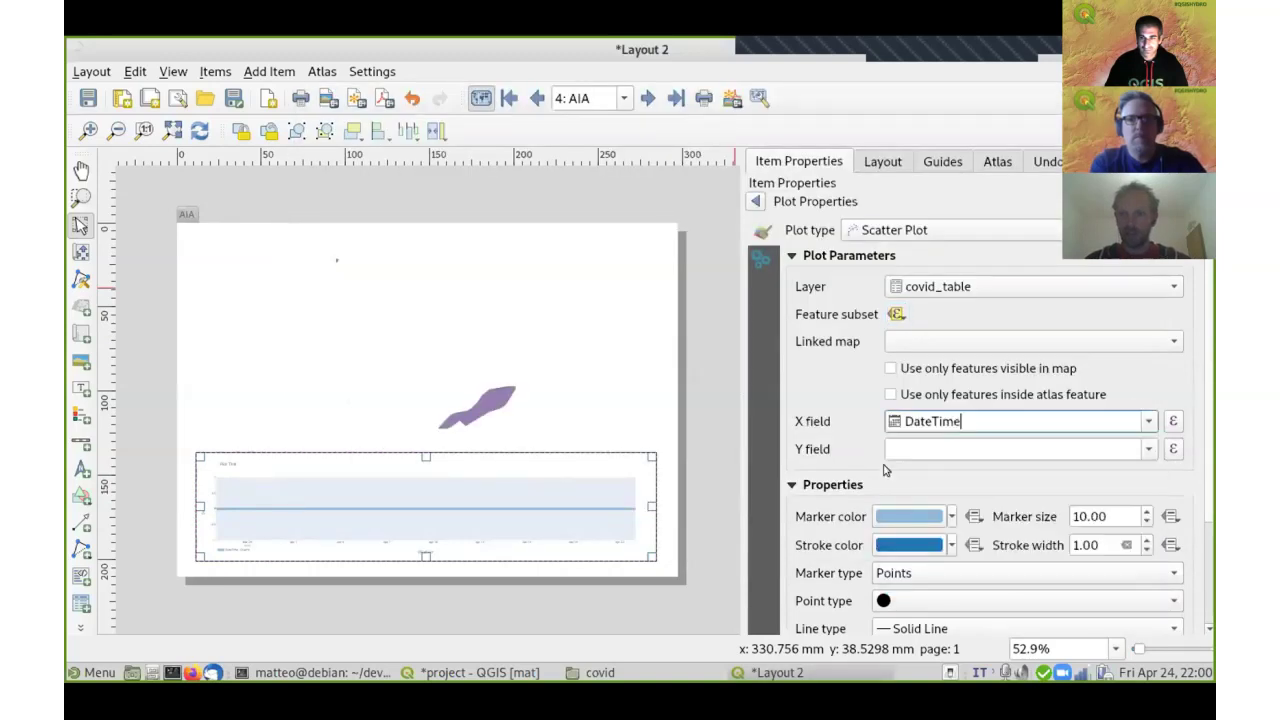
pyautogui.click(1148, 450)
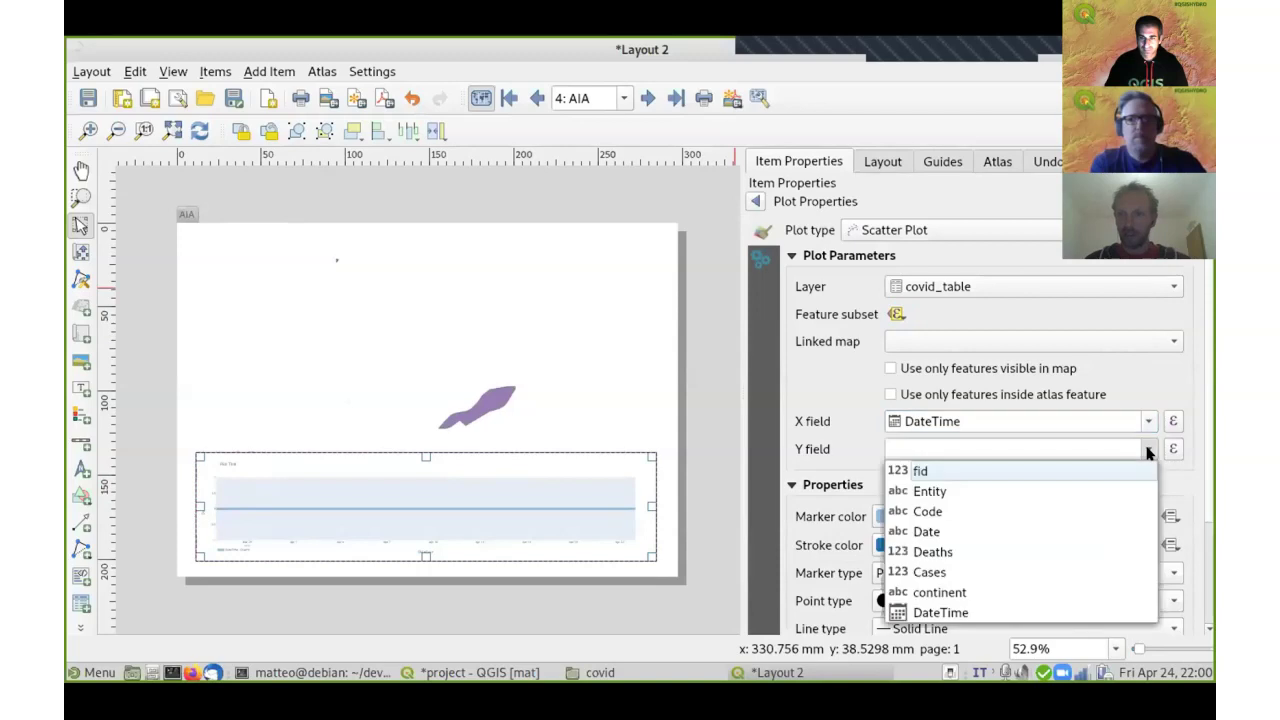
pyautogui.click(1017, 548)
pyautogui.scroll(-3, 843, 452)
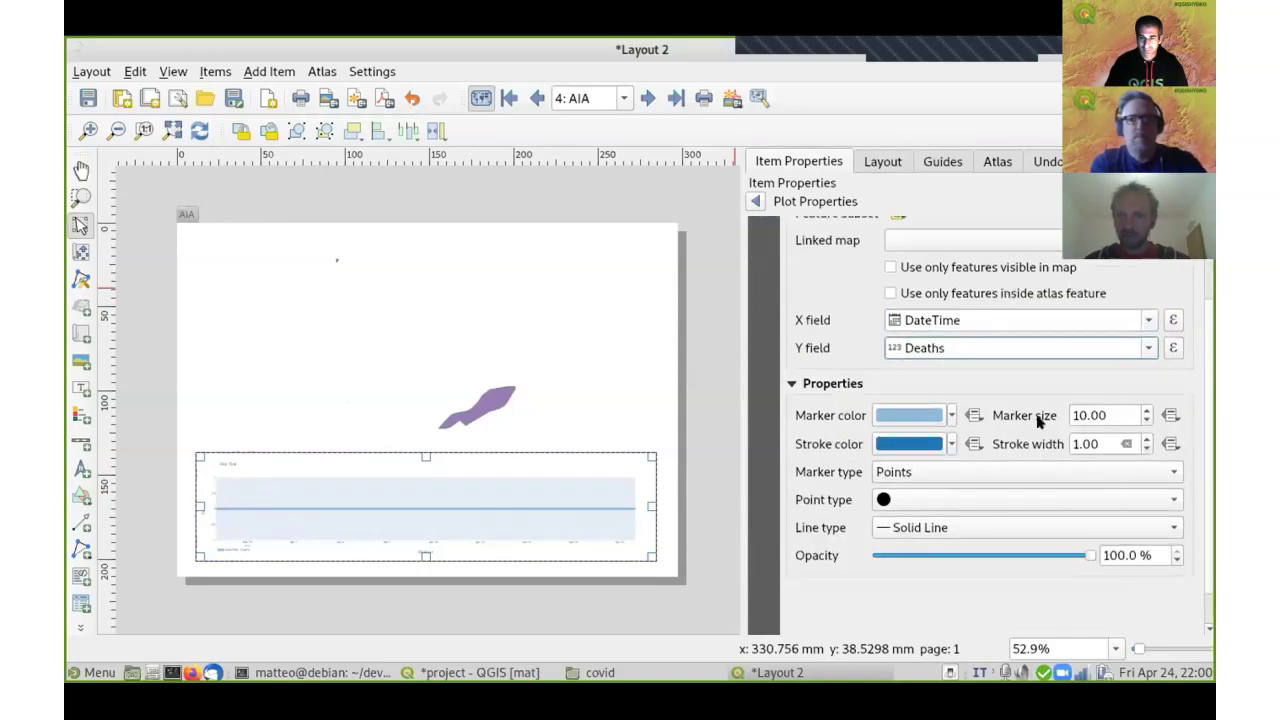
# Step: Give the trace dark green markers, stroke width 10, and draw it as lines
pyautogui.click(950, 417)
pyautogui.click(1028, 510)
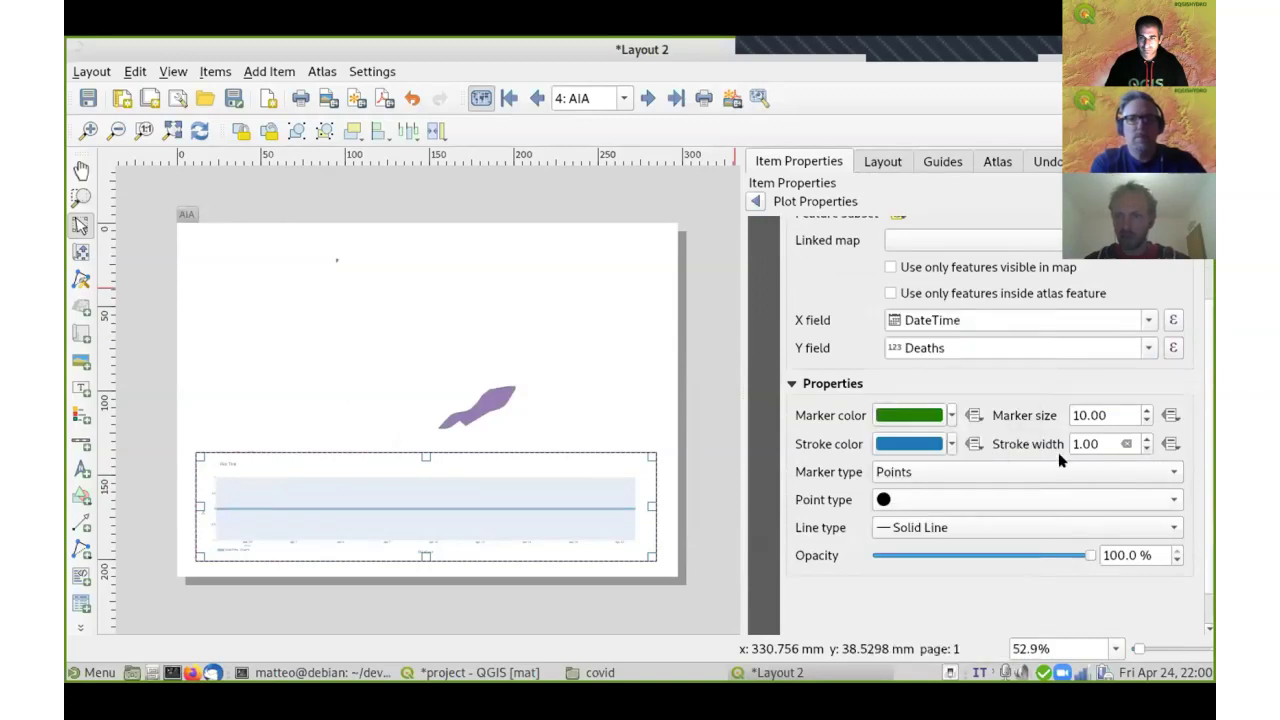
pyautogui.moveTo(1098, 445); pyautogui.dragTo(1006, 443)
pyautogui.write('10')
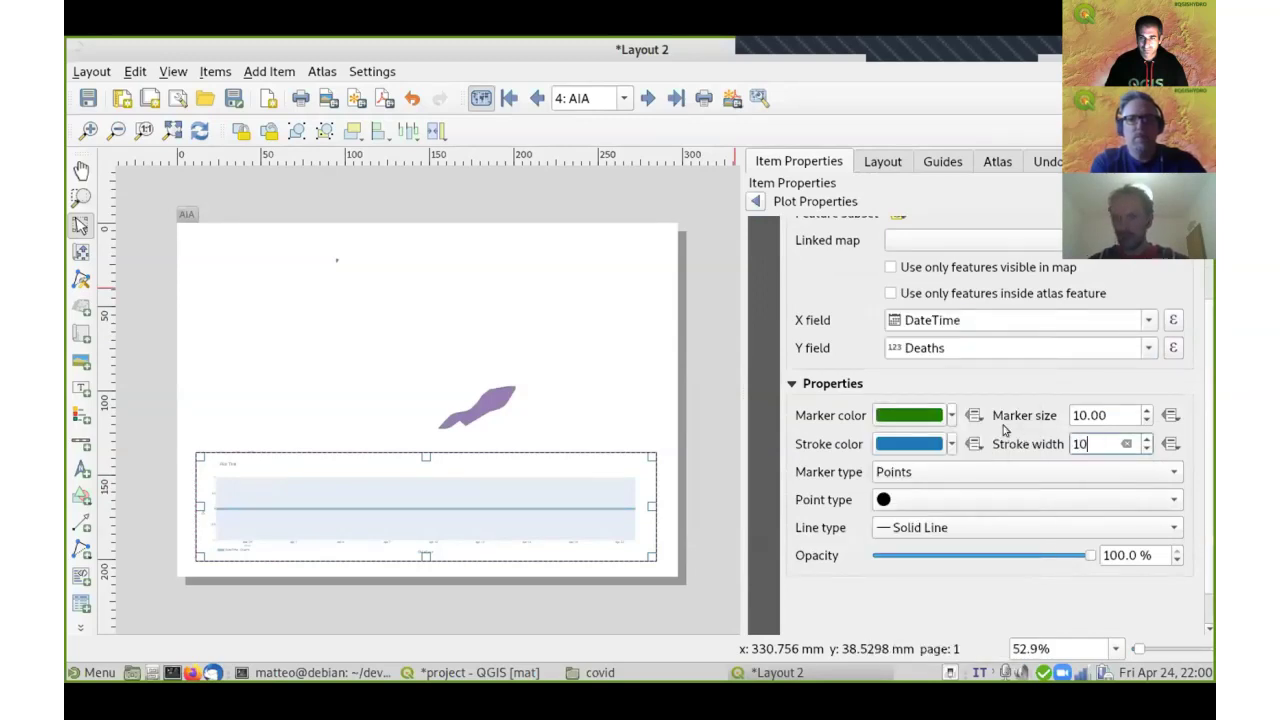
pyautogui.press('Return')
pyautogui.scroll(-1, 980, 410)
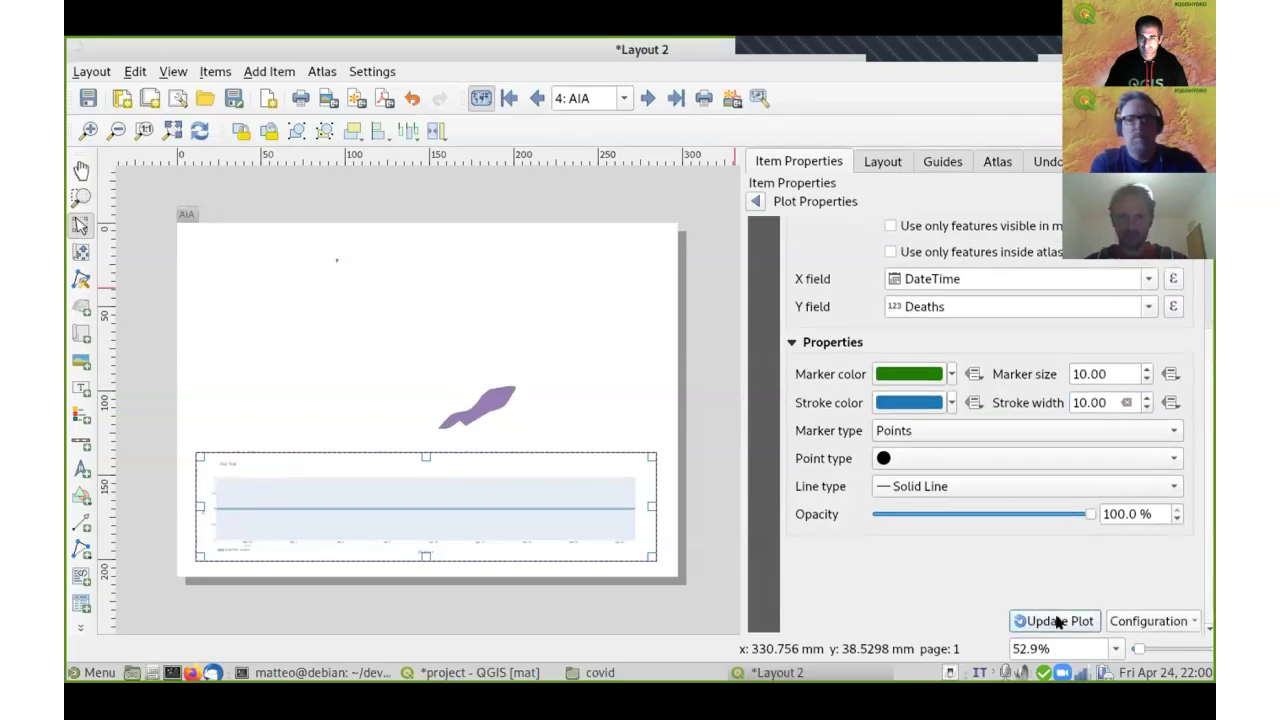
pyautogui.click(1057, 621)
pyautogui.click(890, 430)
pyautogui.click(888, 451)
# Step: Change the trace's y field to Cases and update the plot
pyautogui.scroll(3, 842, 410)
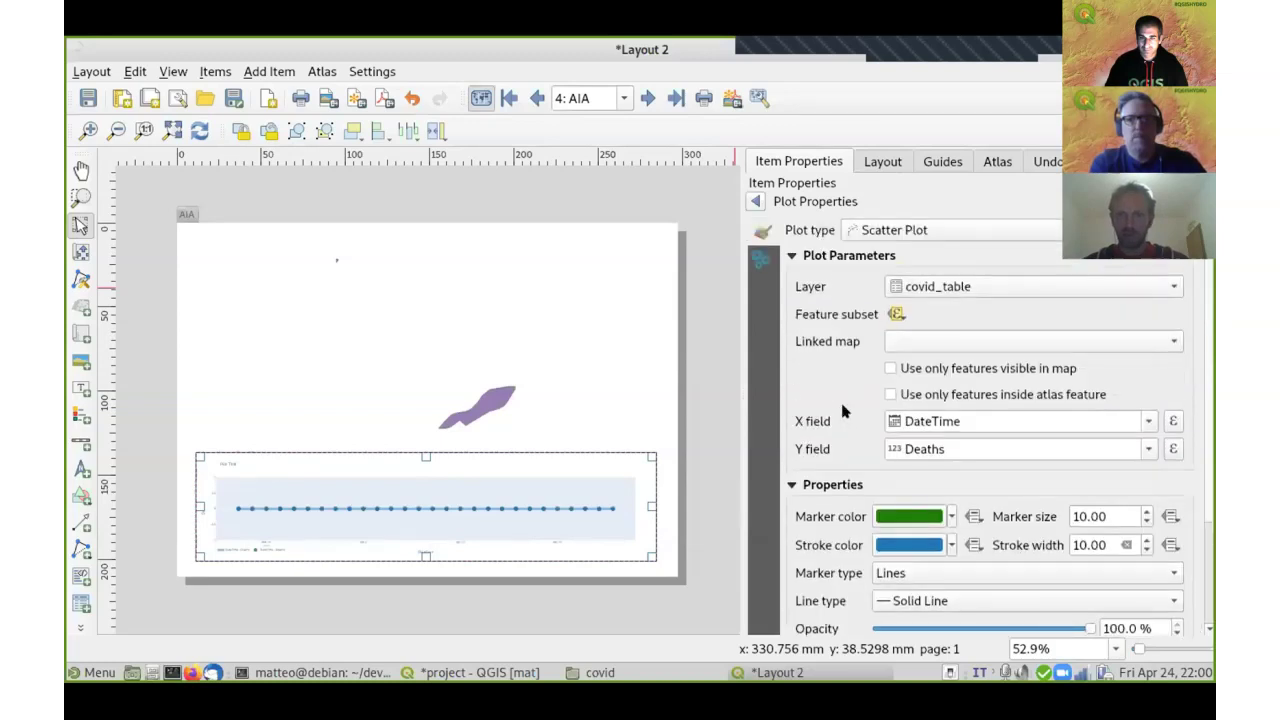
pyautogui.doubleClick(983, 448)
pyautogui.write('cases')
pyautogui.click(1148, 449)
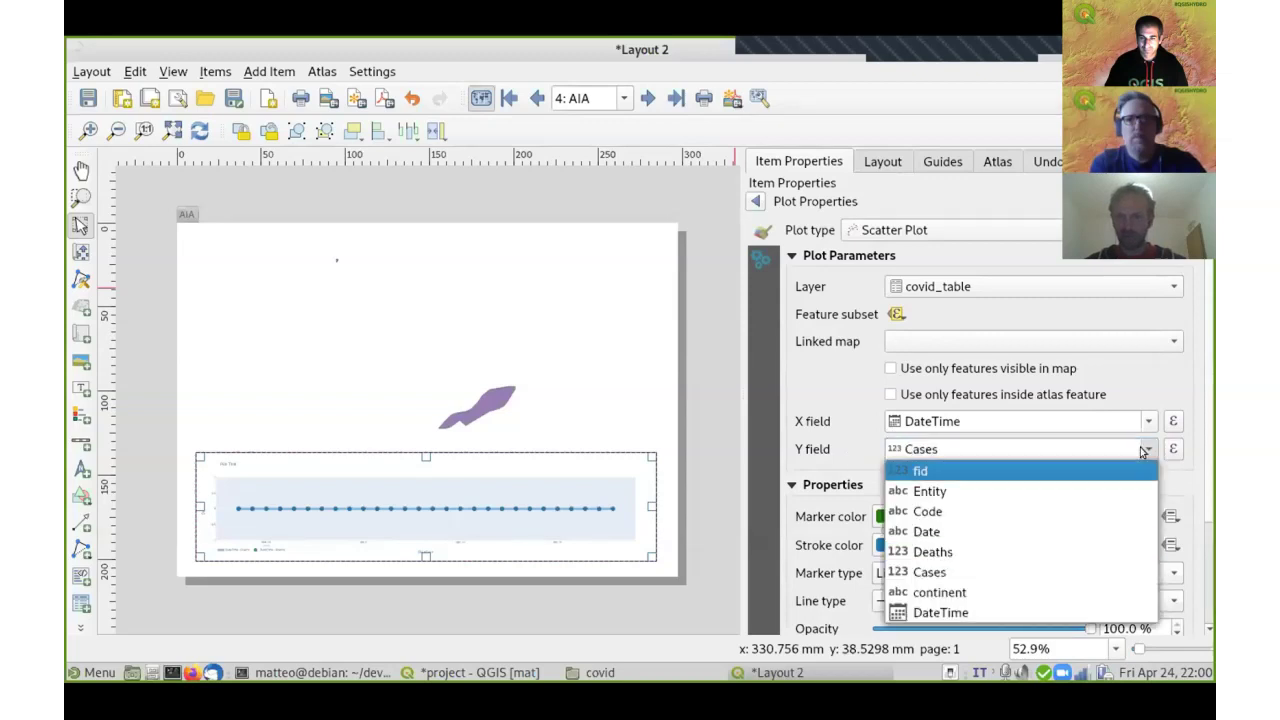
pyautogui.press('Escape')
pyautogui.scroll(-3, 870, 493)
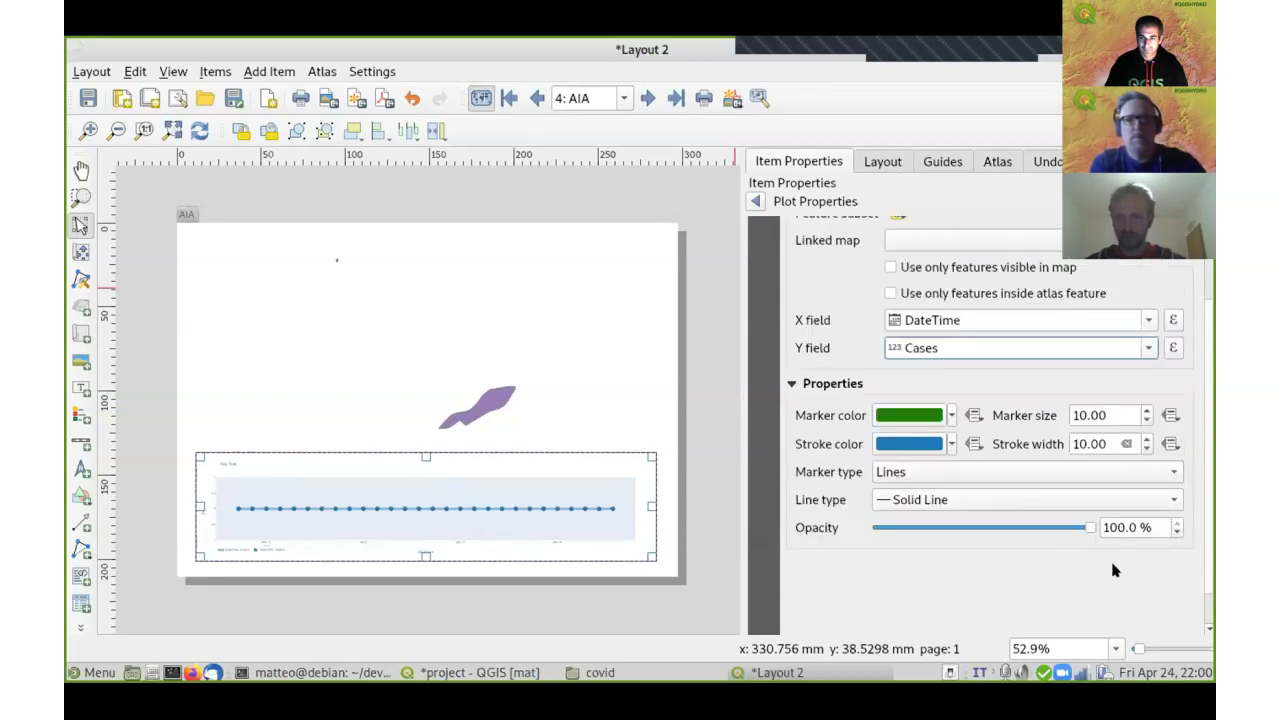
pyautogui.scroll(-2, 1050, 612)
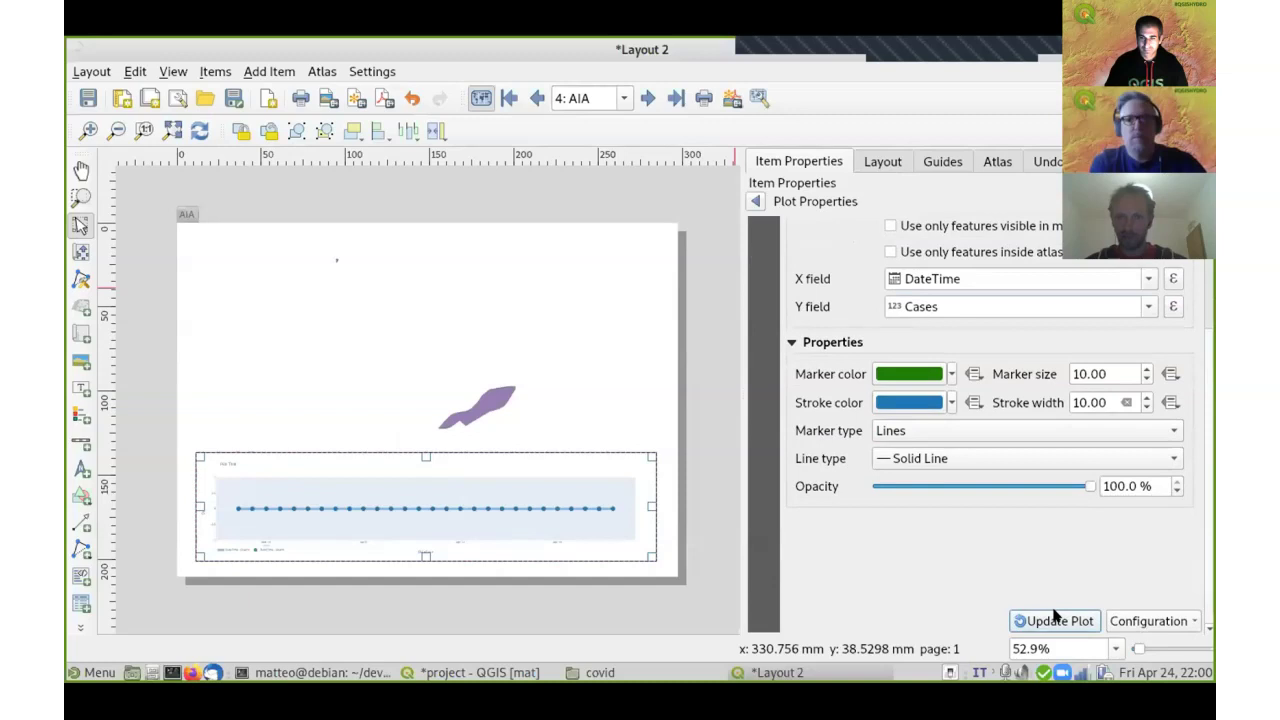
pyautogui.click(1055, 620)
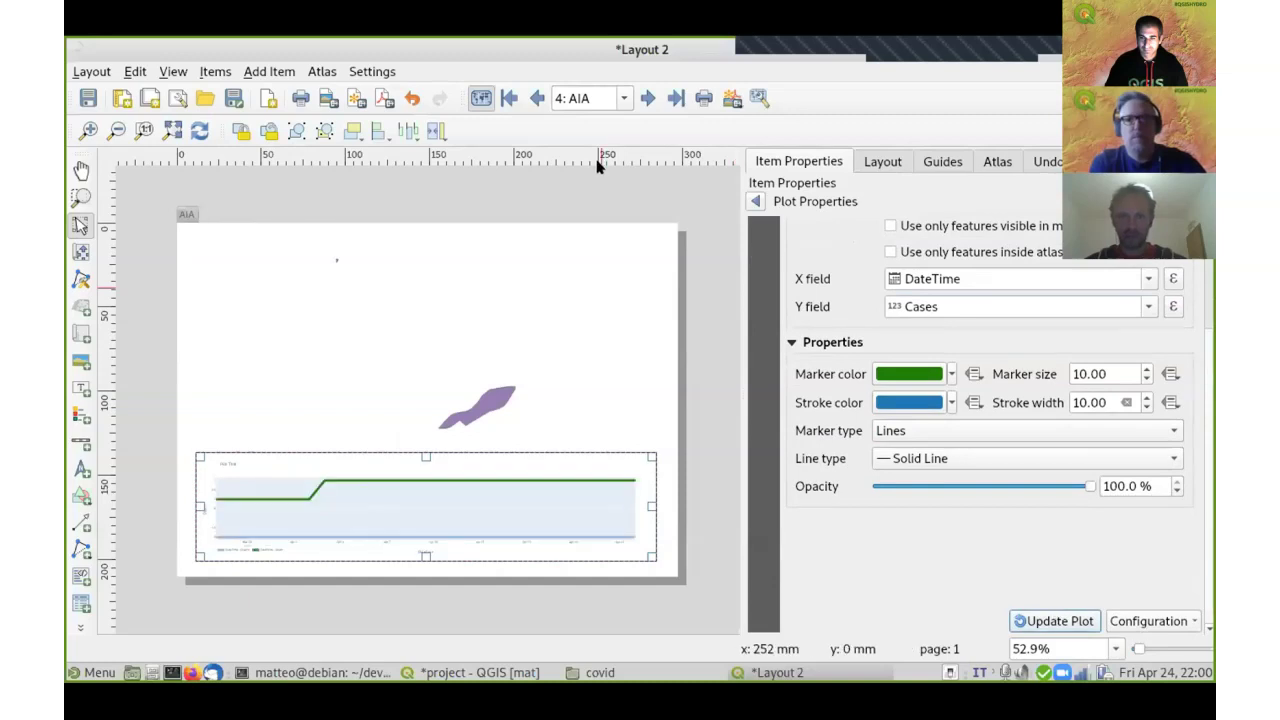
# Step: Browse the atlas country list and close it, staying on AIA
pyautogui.click(621, 101)
pyautogui.scroll(-13, 585, 245)
pyautogui.scroll(-12, 586, 245)
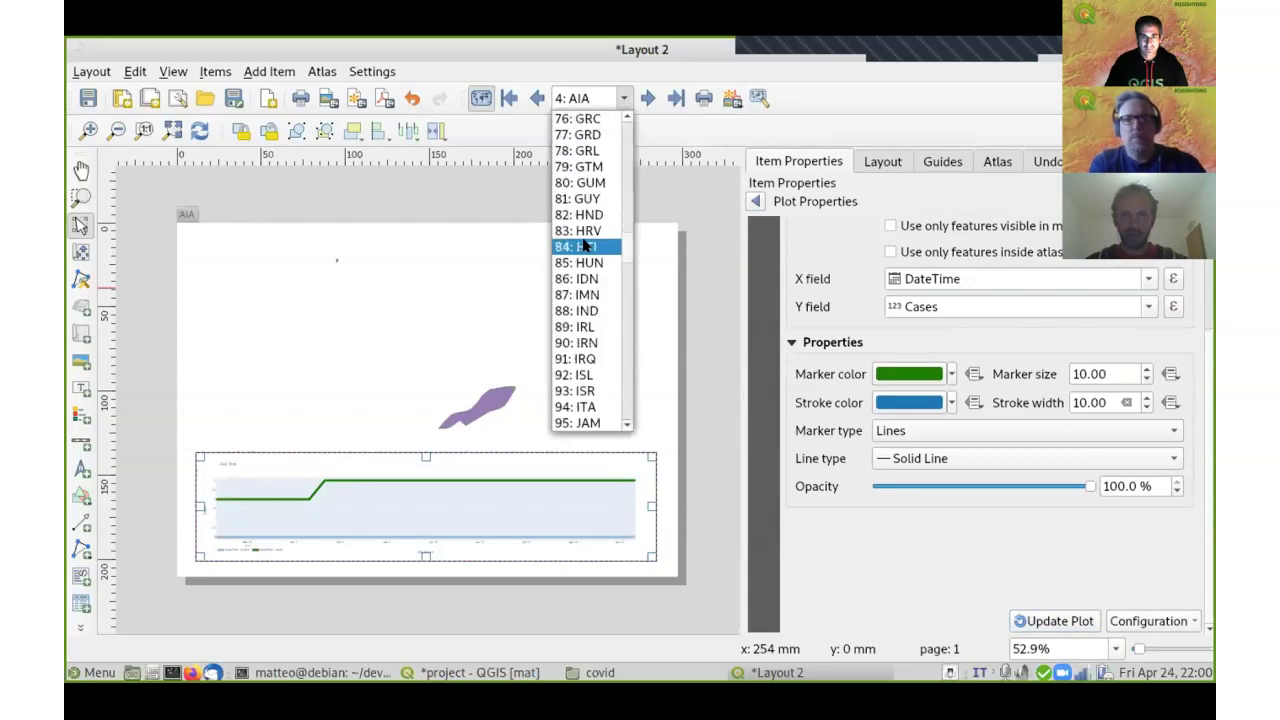
pyautogui.click(595, 409)
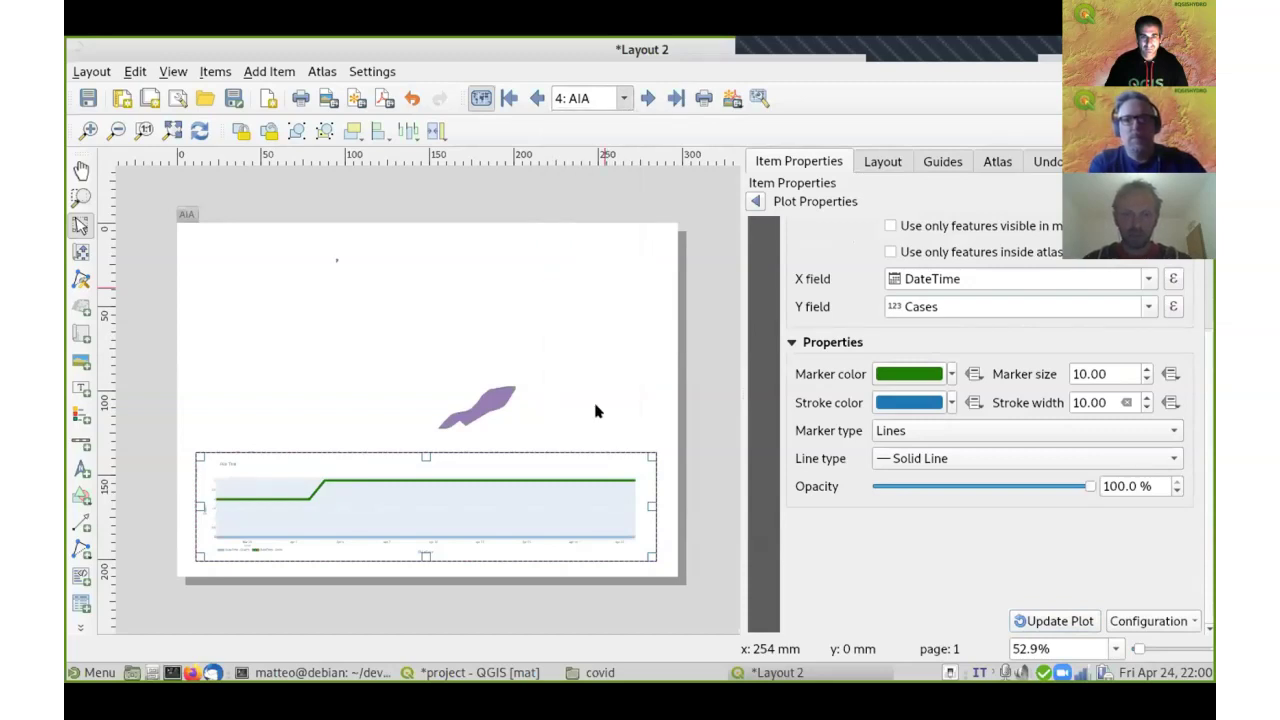